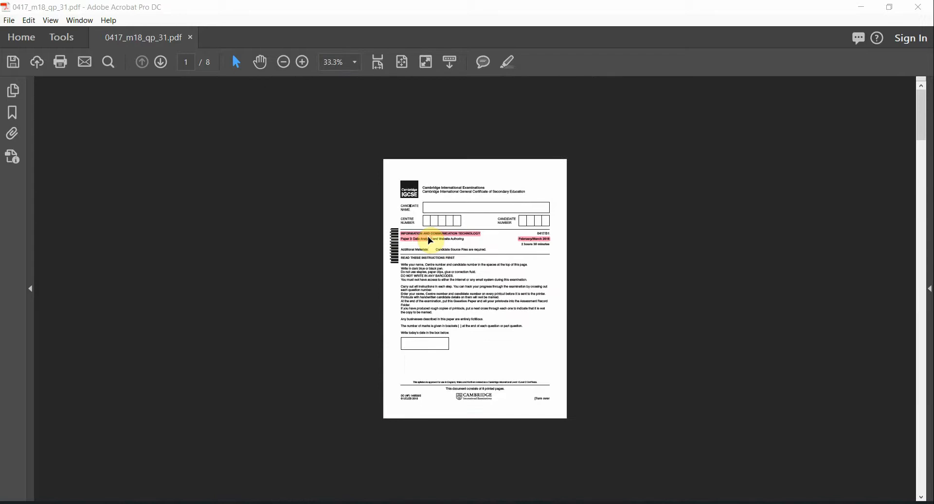
Step: Scroll to page 2's Task 1 instructions and select the file name m1831evidence
{"action": "scroll", "coordinate": [430, 241], "scroll_direction": "down", "scroll_amount": 5}
{"action": "scroll", "coordinate": [583, 200], "scroll_direction": "up", "scroll_amount": 4}
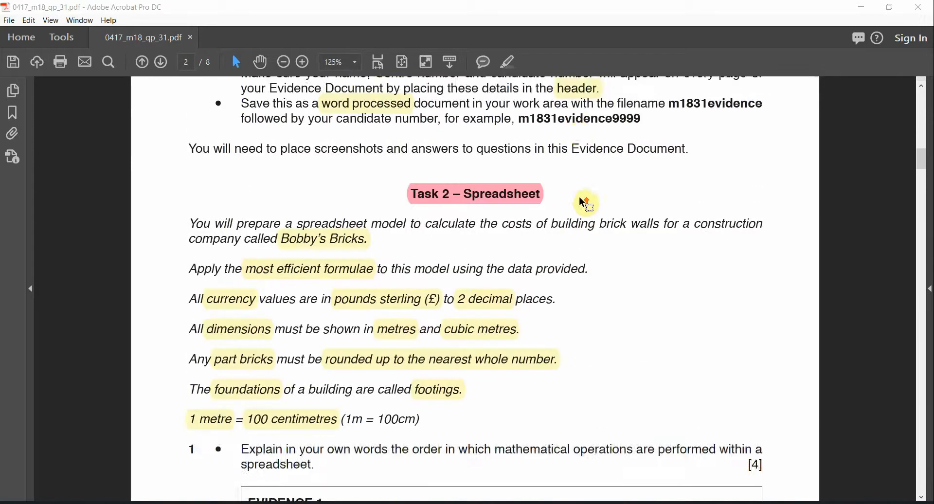
{"action": "scroll", "coordinate": [583, 201], "scroll_direction": "up", "scroll_amount": 2}
{"action": "left_click", "coordinate": [350, 144]}
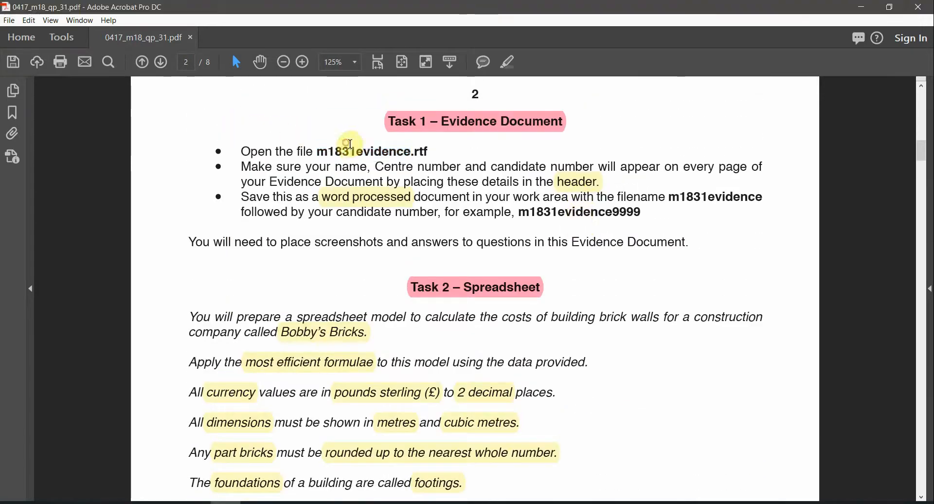
{"action": "double_click", "coordinate": [368, 148]}
{"action": "scroll", "coordinate": [438, 182], "scroll_direction": "up", "scroll_amount": 1}
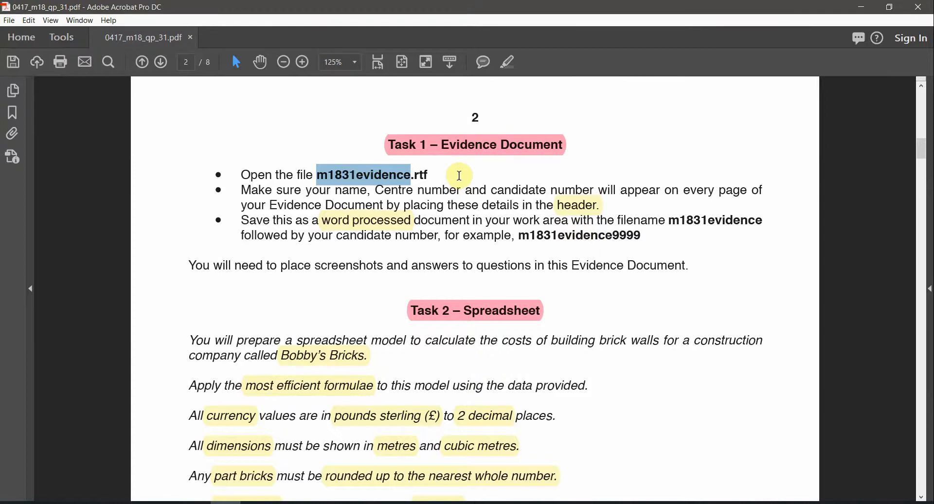
Step: Pick m1831evidence.rtf in the Confidential Source Files 2018 folder to open it
{"action": "left_click", "coordinate": [136, 502]}
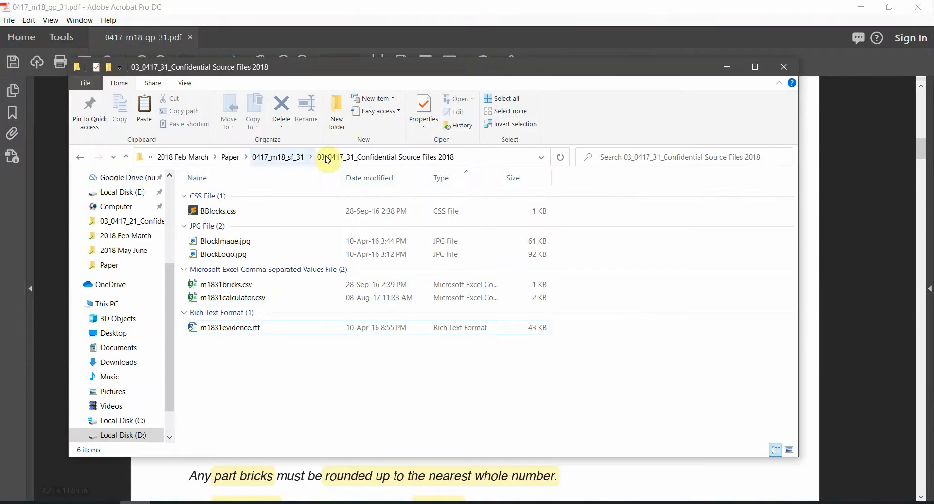
{"action": "left_click", "coordinate": [228, 326]}
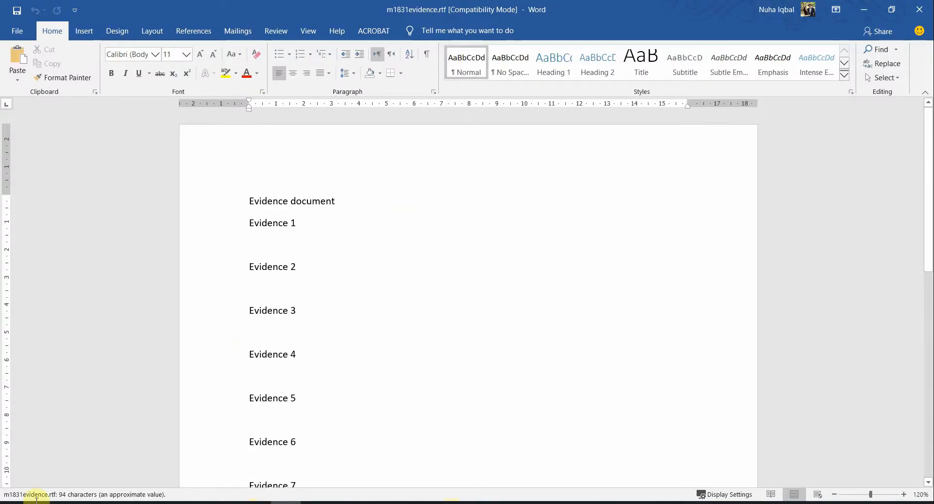
{"action": "left_click", "coordinate": [111, 503]}
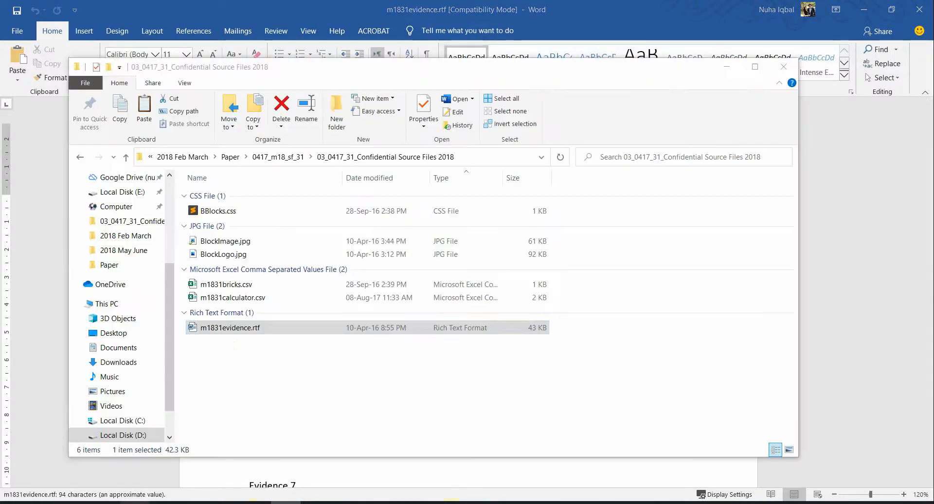
Step: Select 'your name, Centre number and' in the question paper, then return to the evidence document
{"action": "left_click", "coordinate": [236, 502]}
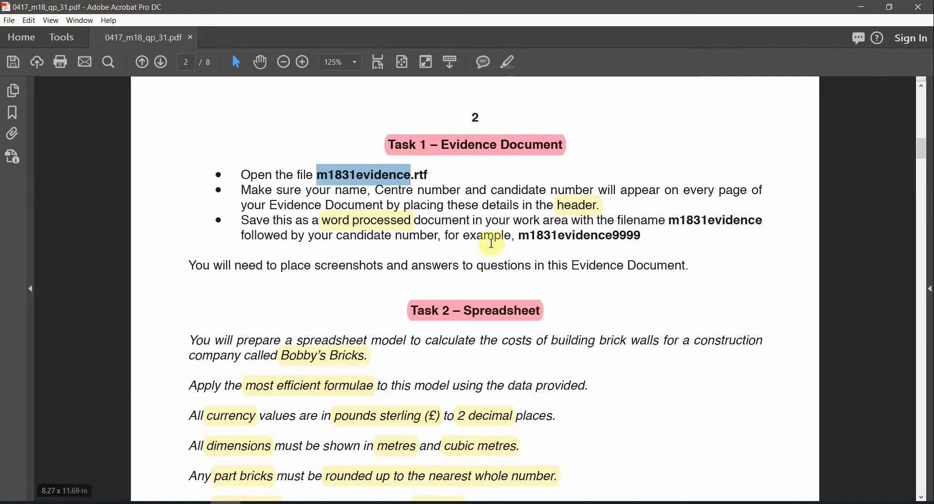
{"action": "left_click", "coordinate": [575, 214]}
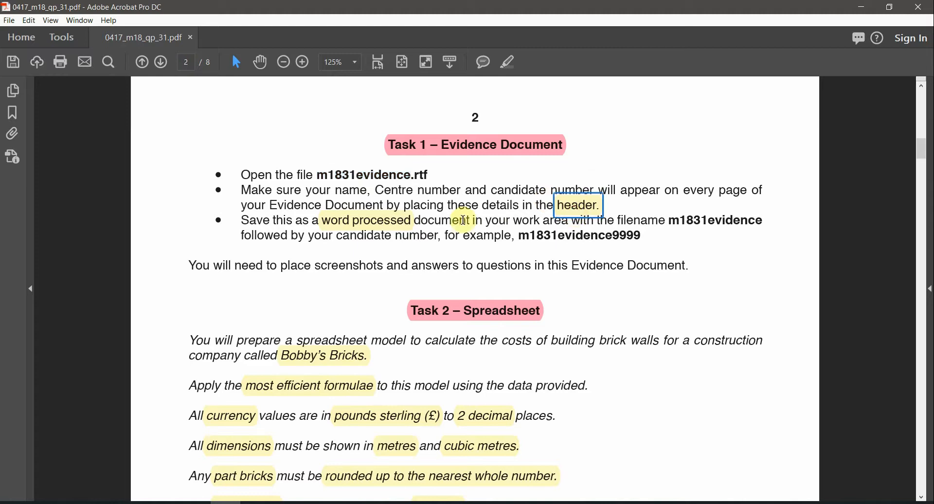
{"action": "left_click_drag", "start_coordinate": [317, 191], "coordinate": [493, 192]}
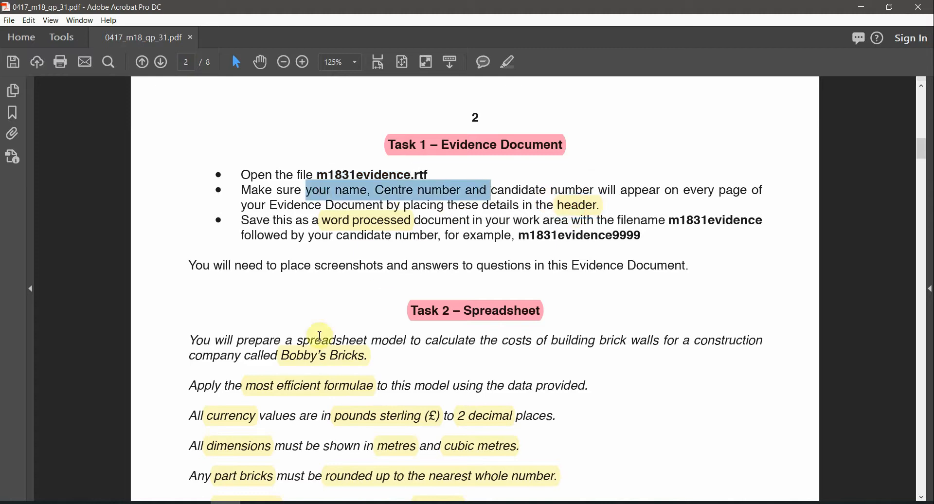
{"action": "left_click", "coordinate": [276, 503]}
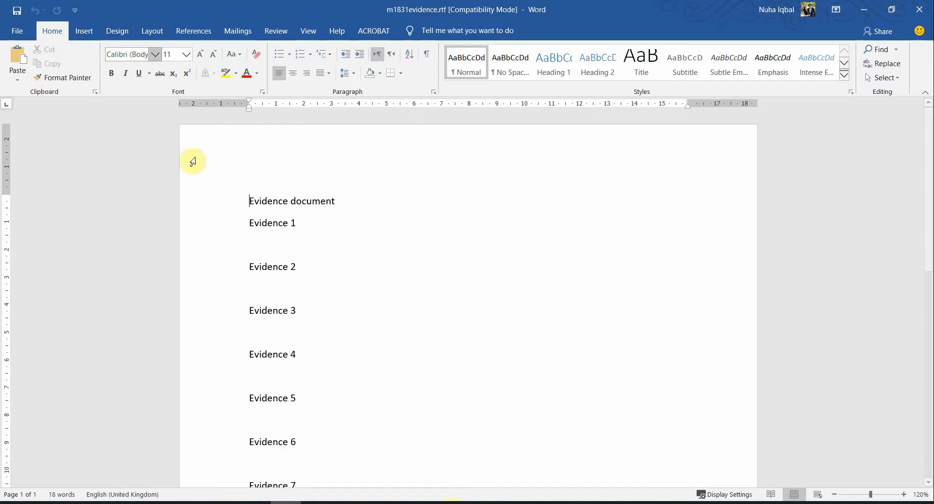
{"action": "double_click", "coordinate": [276, 135]}
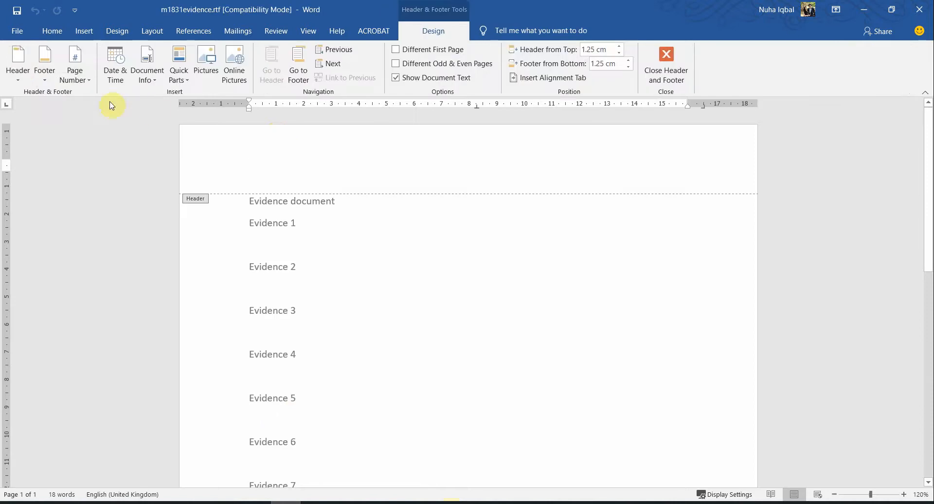
{"action": "left_click", "coordinate": [18, 63]}
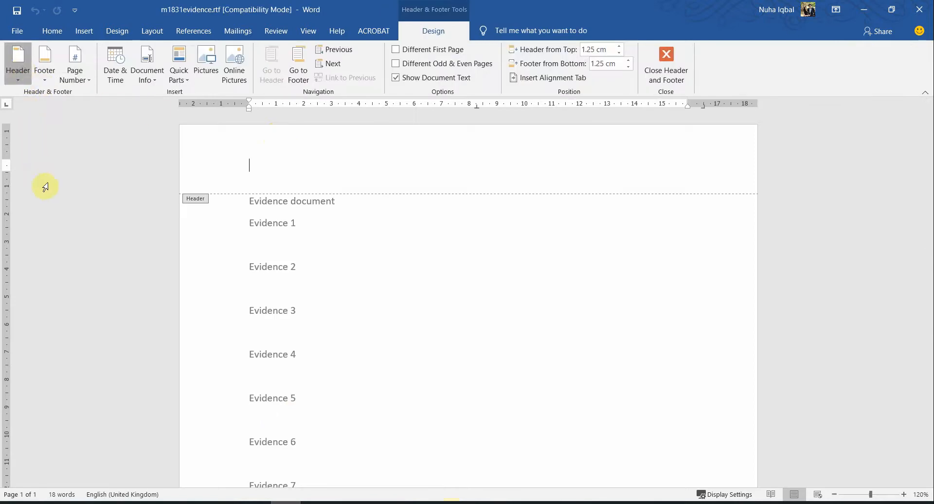
{"action": "left_click", "coordinate": [83, 184]}
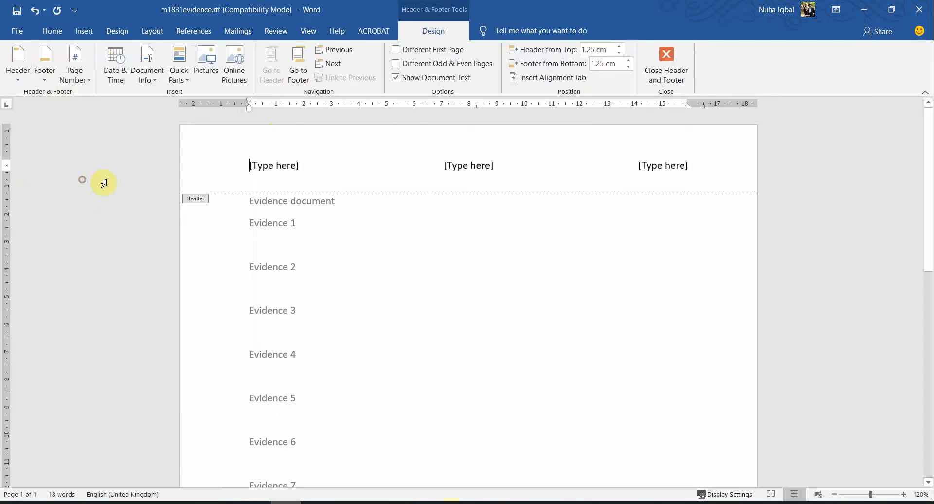
{"action": "left_click", "coordinate": [278, 165]}
{"action": "type", "text": "Nuha"}
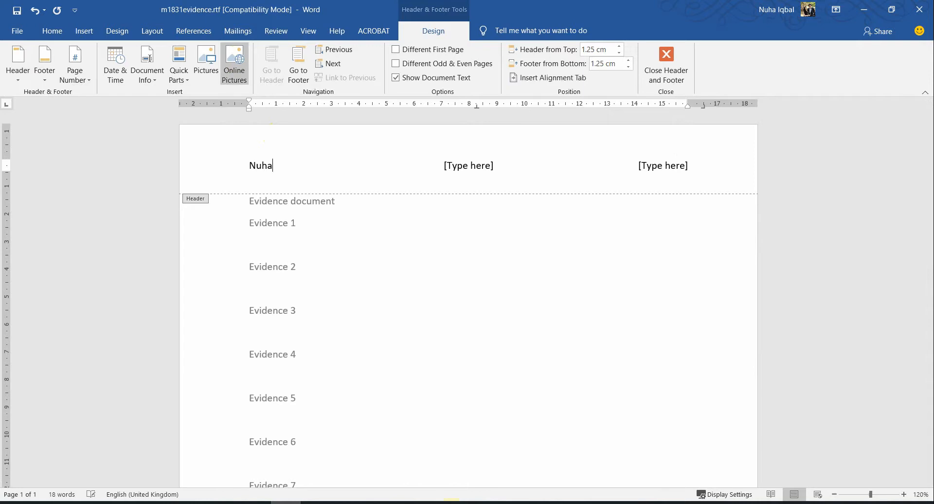
{"action": "left_click", "coordinate": [466, 168]}
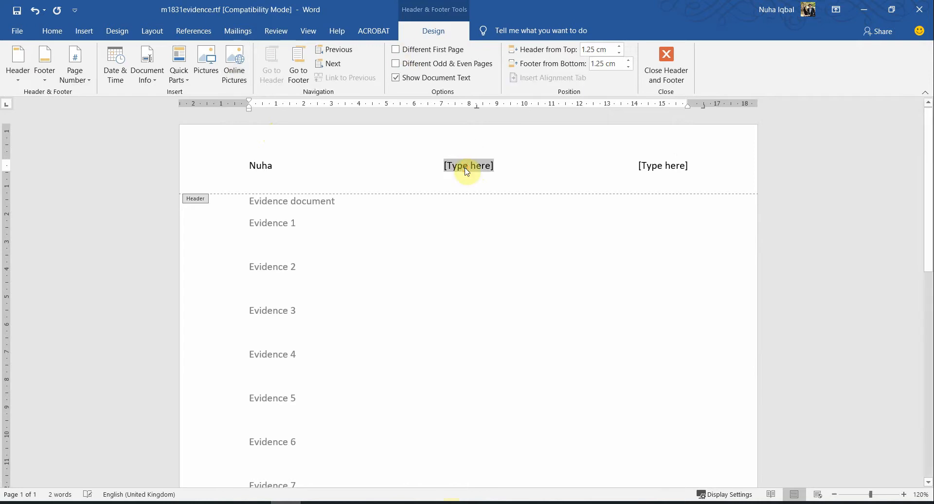
{"action": "left_click", "coordinate": [638, 169]}
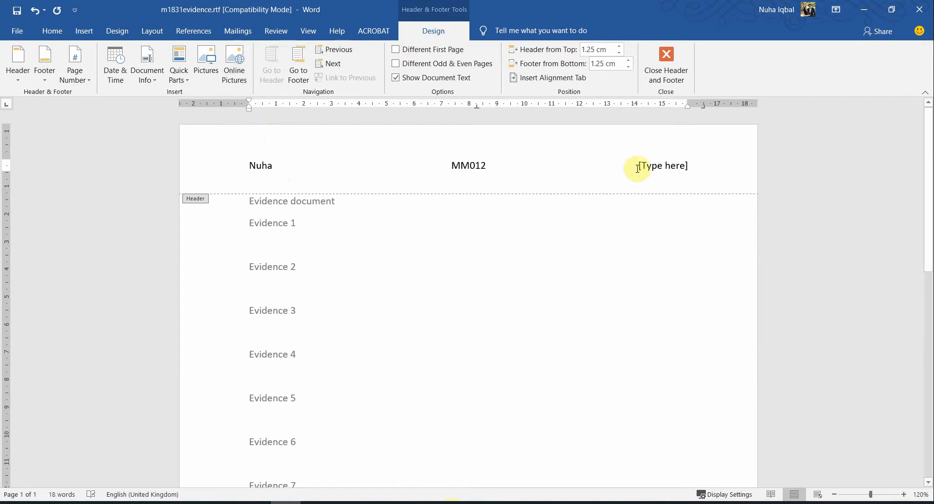
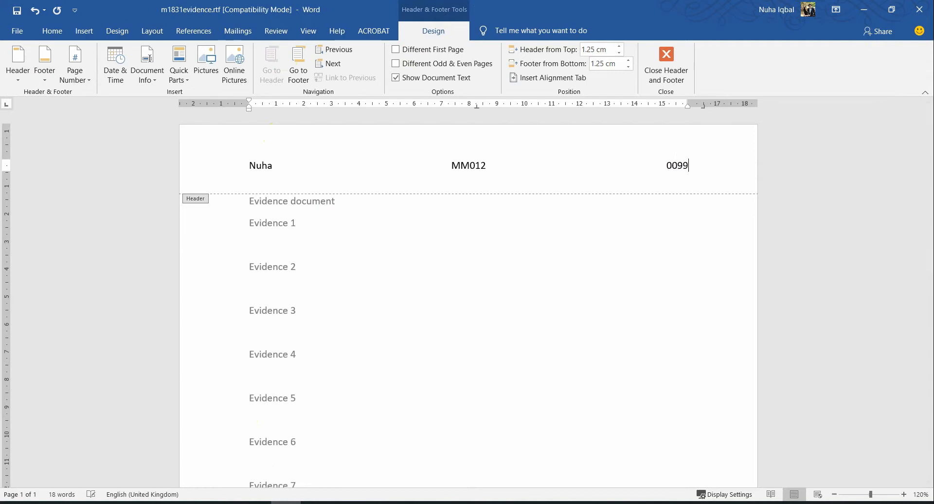
{"action": "left_click", "coordinate": [666, 70]}
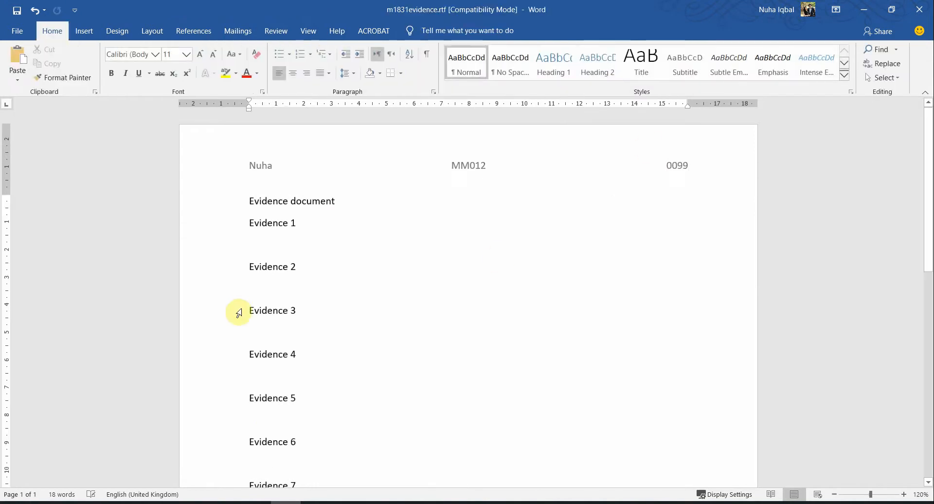
{"action": "key", "text": "alt+Tab"}
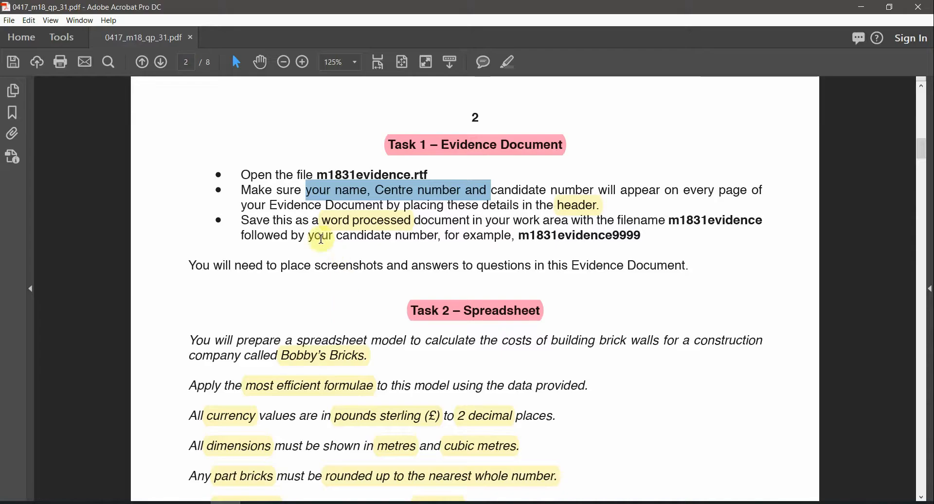
{"action": "left_click", "coordinate": [368, 223]}
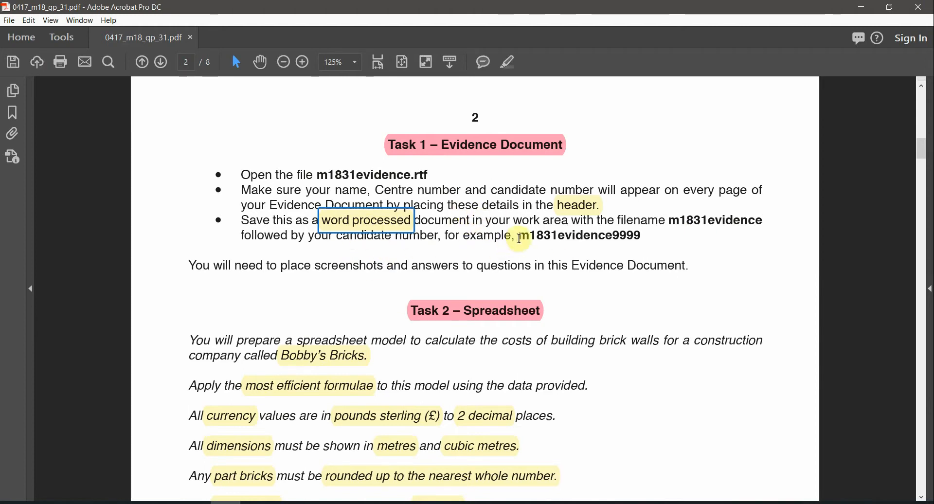
{"action": "left_click_drag", "start_coordinate": [520, 239], "coordinate": [633, 235]}
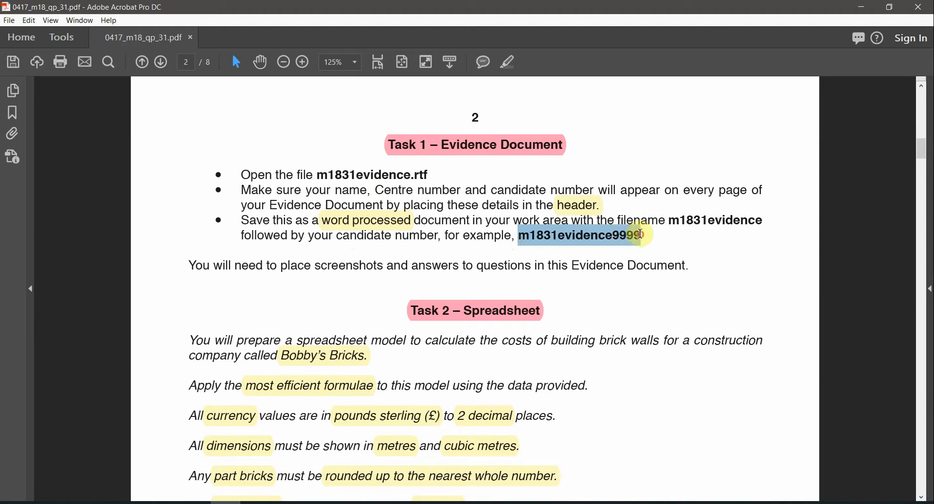
{"action": "left_click", "coordinate": [629, 238]}
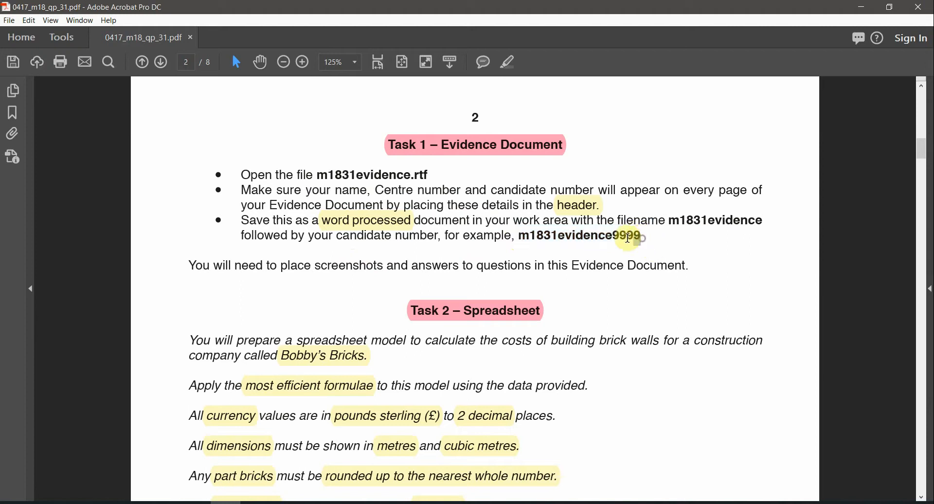
{"action": "left_click_drag", "start_coordinate": [617, 238], "coordinate": [639, 236]}
{"action": "left_click", "coordinate": [286, 503]}
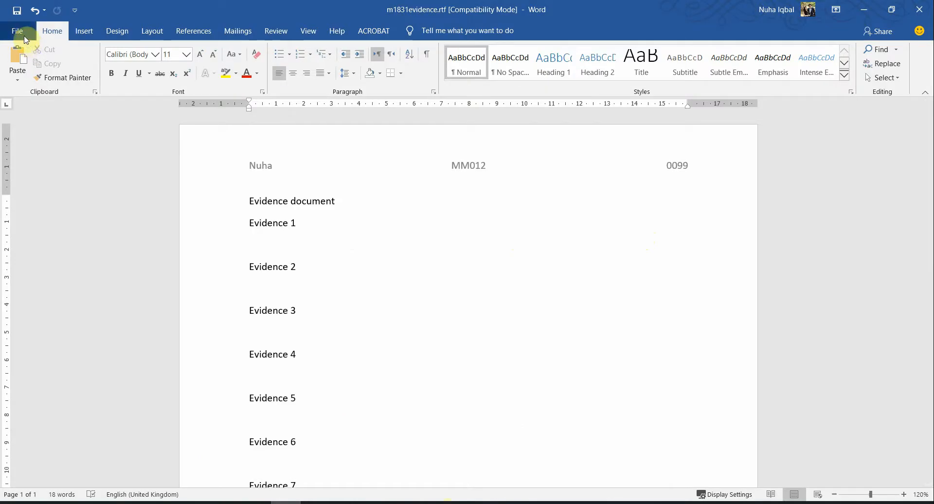
{"action": "left_click", "coordinate": [24, 39]}
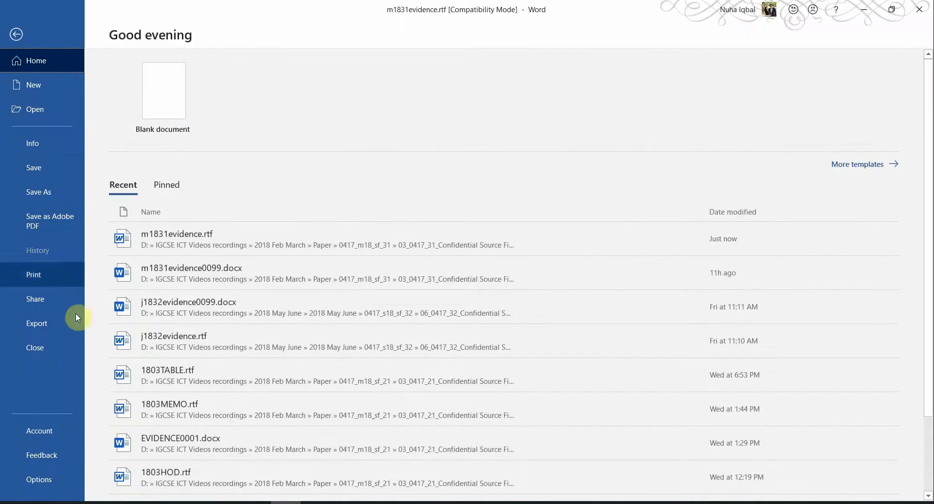
{"action": "left_click", "coordinate": [58, 196]}
{"action": "left_click", "coordinate": [166, 214]}
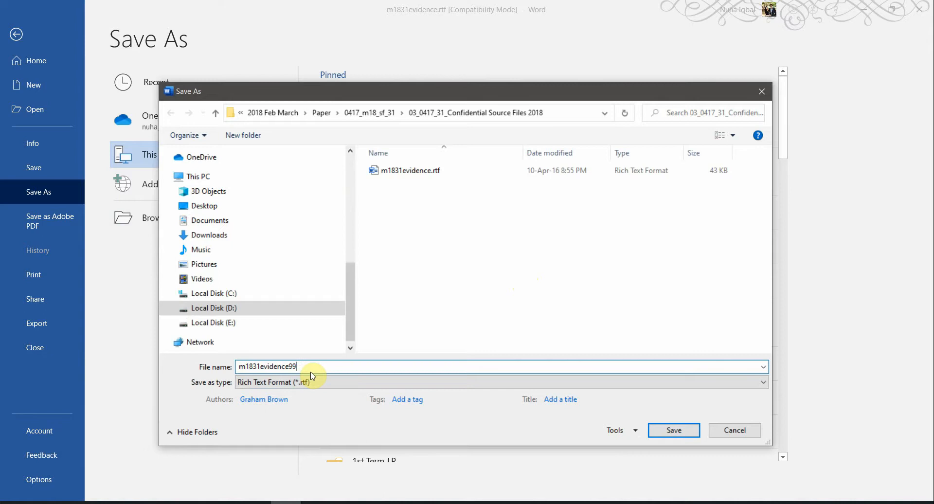
{"action": "key", "text": "BackSpace"}
{"action": "type", "text": "00"}
{"action": "left_click", "coordinate": [311, 383]}
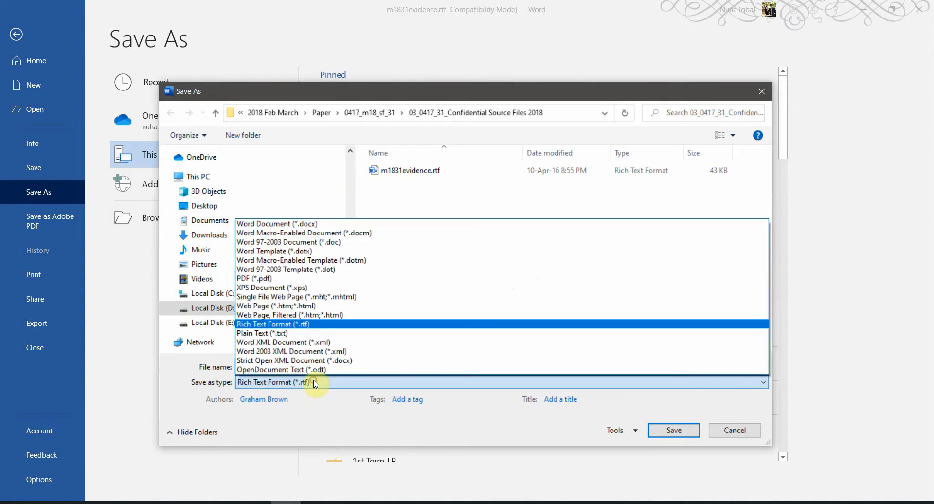
{"action": "left_click", "coordinate": [264, 227]}
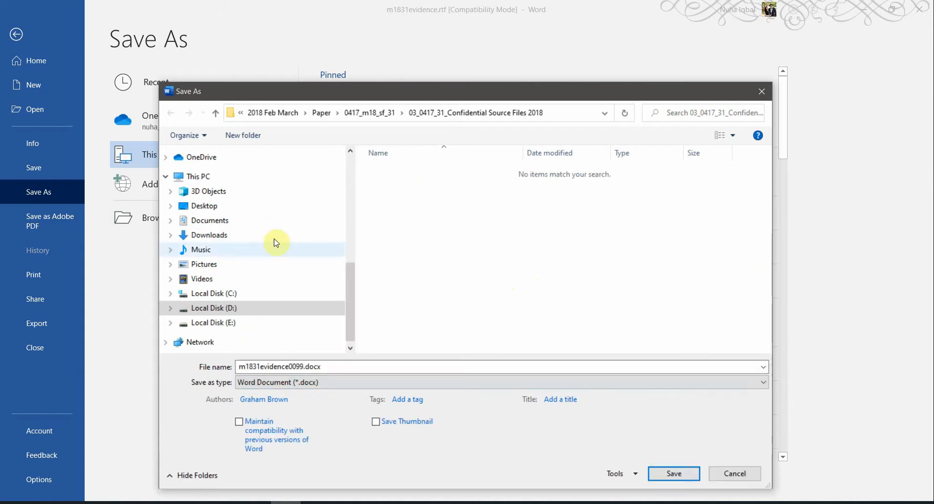
{"action": "left_click", "coordinate": [670, 474]}
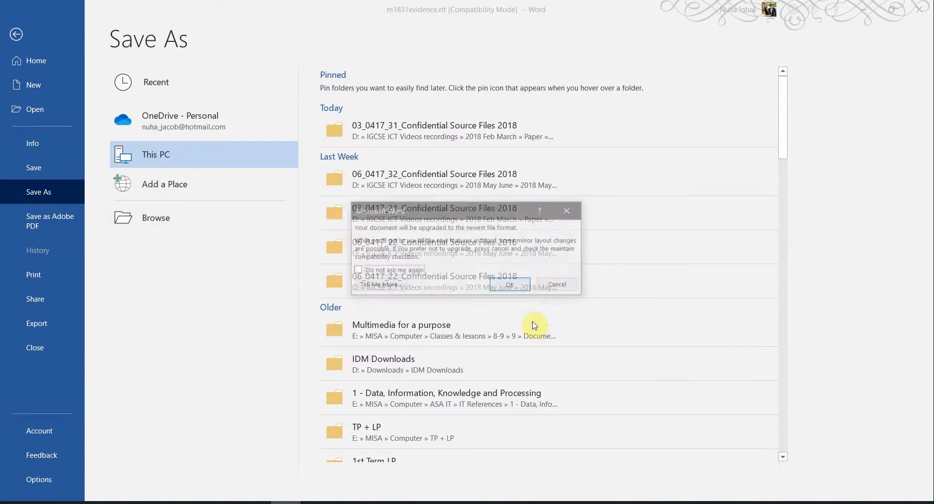
{"action": "left_click", "coordinate": [503, 284]}
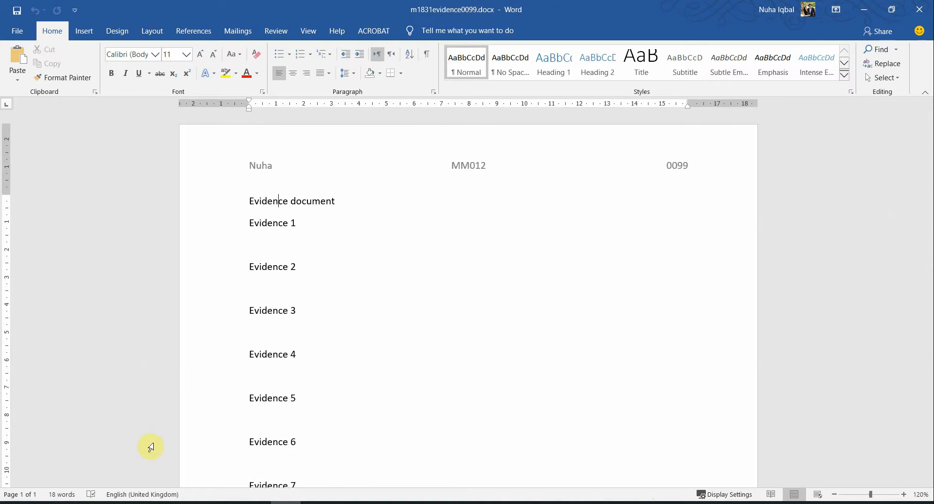
{"action": "left_click", "coordinate": [136, 503]}
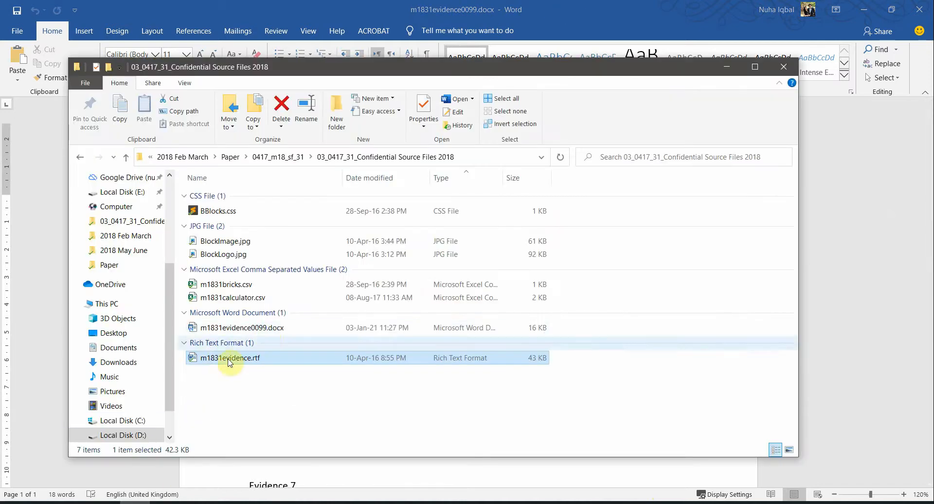
{"action": "left_click", "coordinate": [261, 329]}
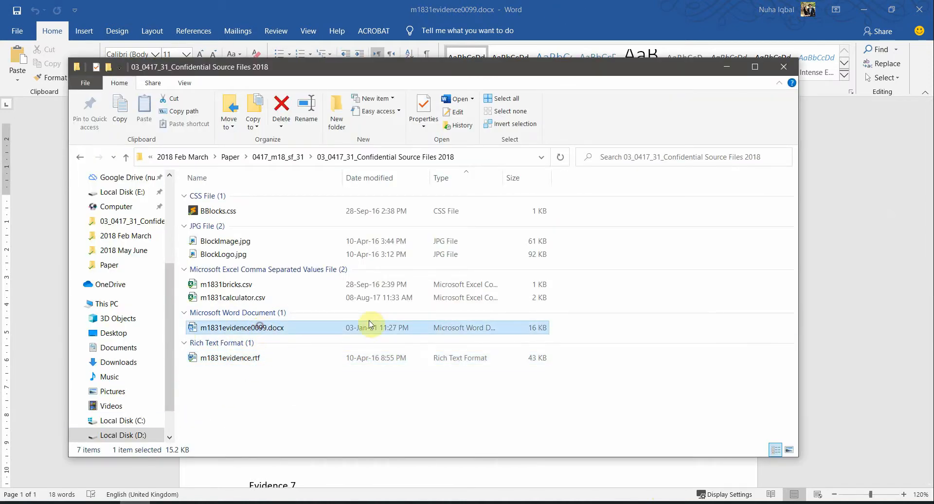
{"action": "key", "text": "alt+Tab"}
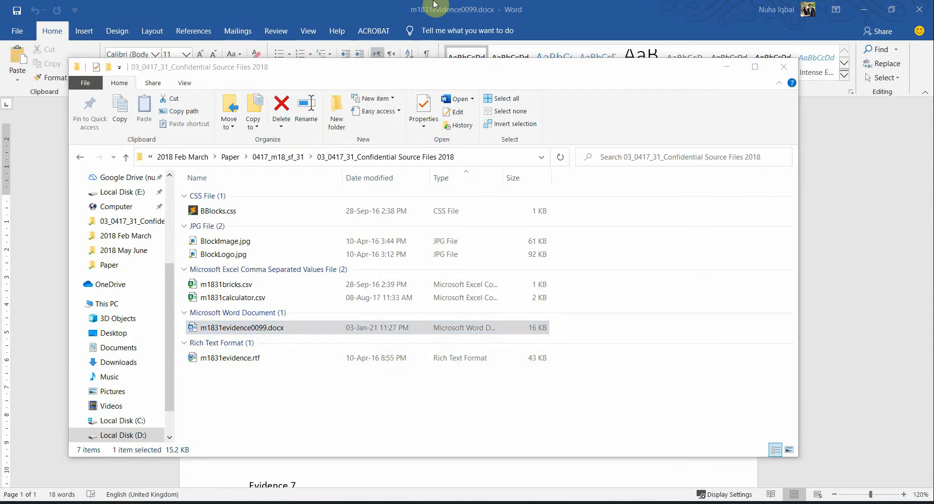
Step: Point out the Task 2 highlights Bobby's Bricks, most efficient formulae, currency, pounds sterling (£) and 2 decimal
{"action": "left_click", "coordinate": [575, 365]}
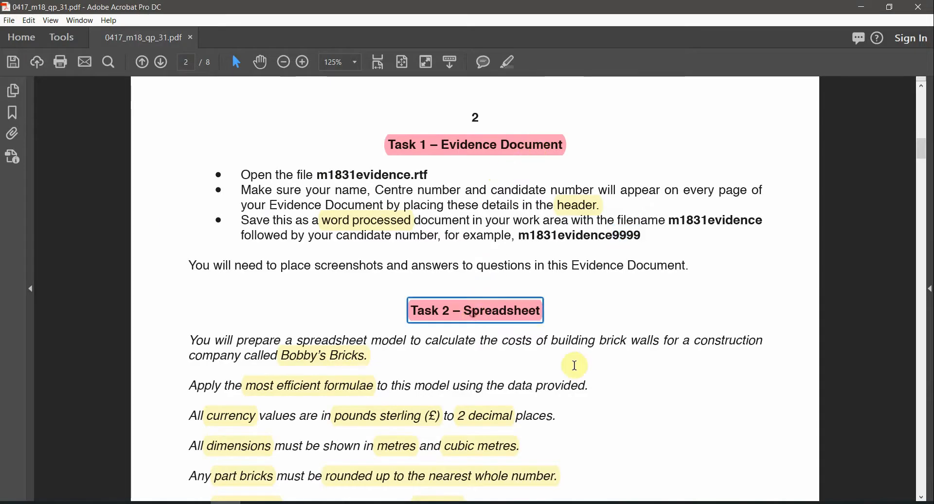
{"action": "scroll", "coordinate": [577, 370], "scroll_direction": "down", "scroll_amount": 3}
{"action": "scroll", "coordinate": [578, 369], "scroll_direction": "down", "scroll_amount": 1}
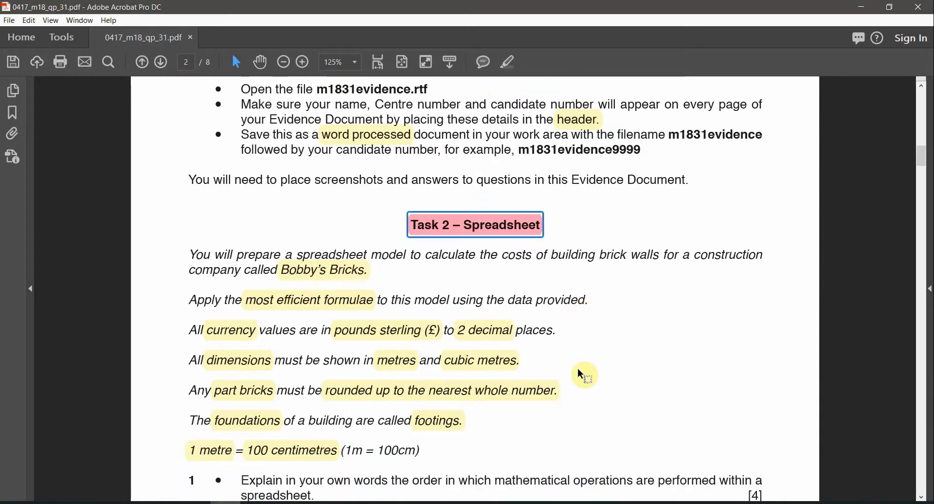
{"action": "scroll", "coordinate": [577, 368], "scroll_direction": "up", "scroll_amount": 3}
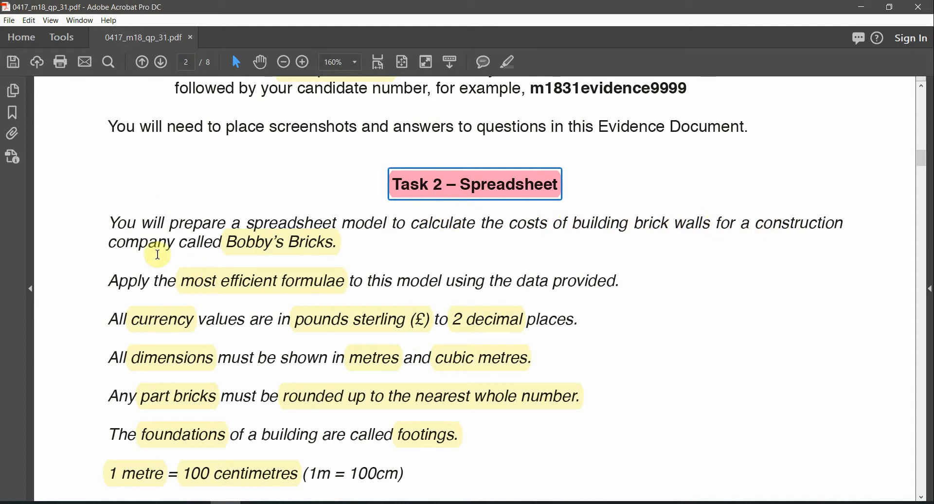
{"action": "left_click", "coordinate": [286, 243]}
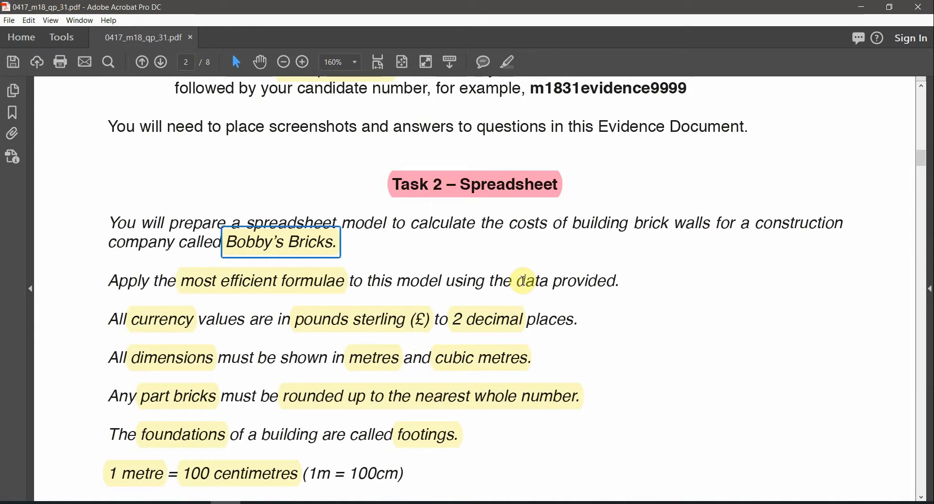
{"action": "left_click", "coordinate": [254, 283]}
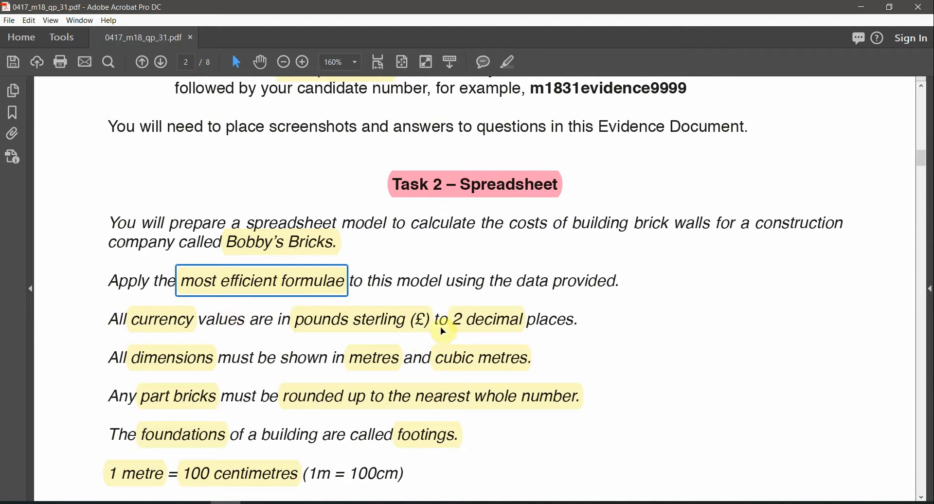
{"action": "left_click", "coordinate": [156, 322]}
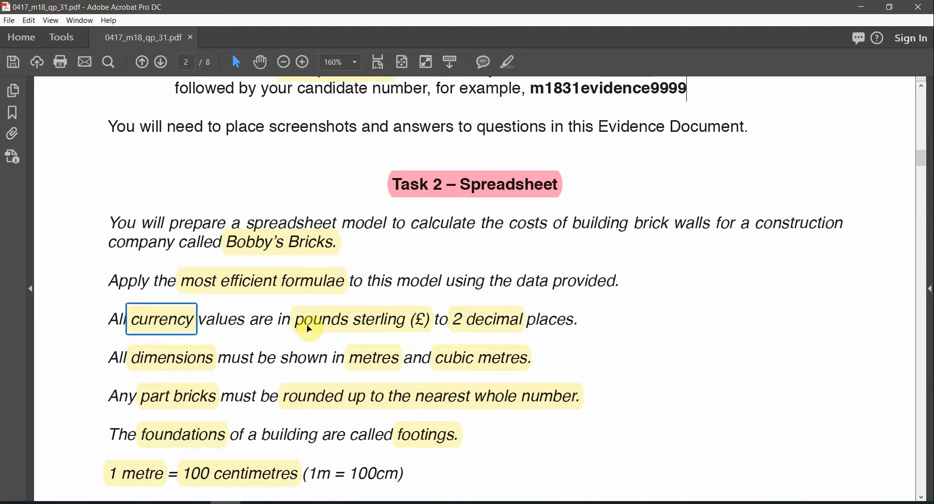
{"action": "left_click", "coordinate": [329, 322]}
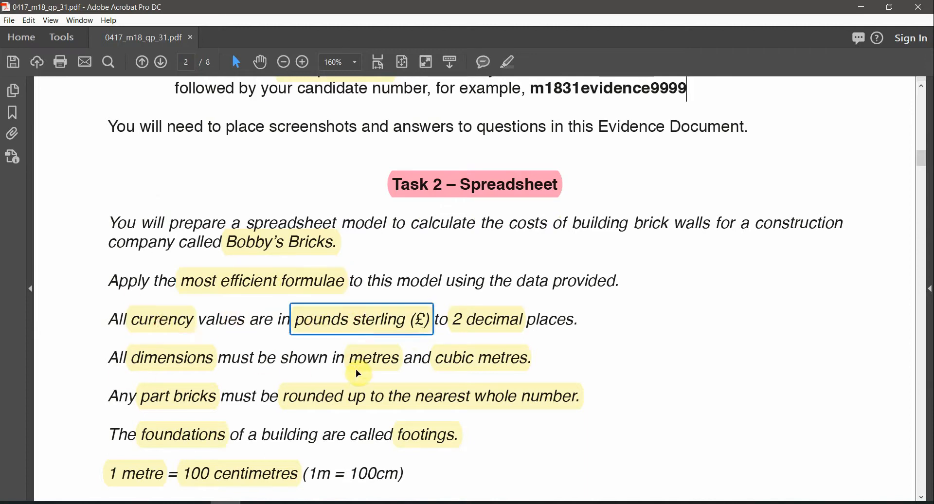
{"action": "left_click", "coordinate": [506, 320]}
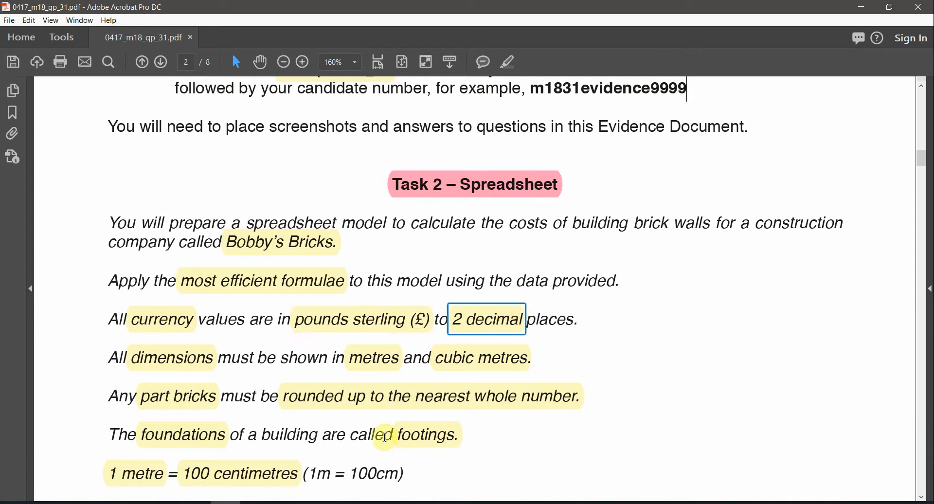
Step: Point out the dimensions, metres, cubic metres, part bricks and rounding-up-to-whole-number highlights
{"action": "left_click", "coordinate": [197, 369]}
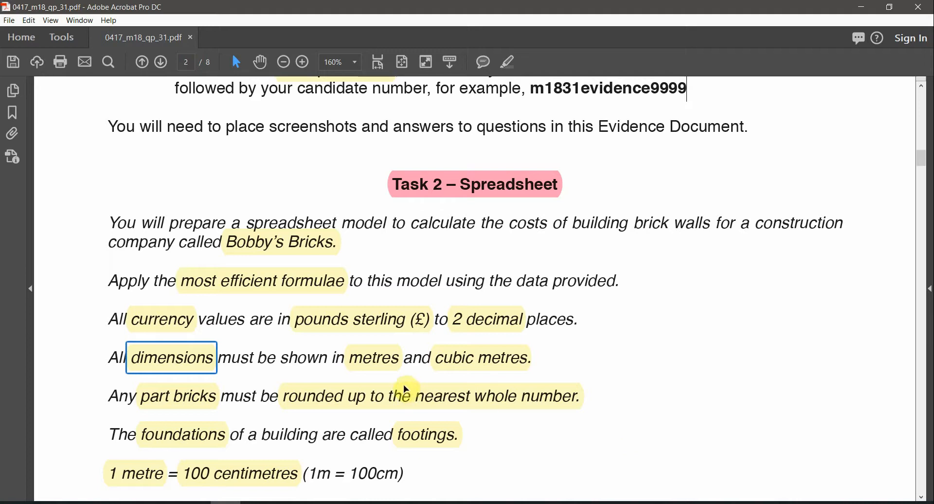
{"action": "left_click", "coordinate": [396, 360]}
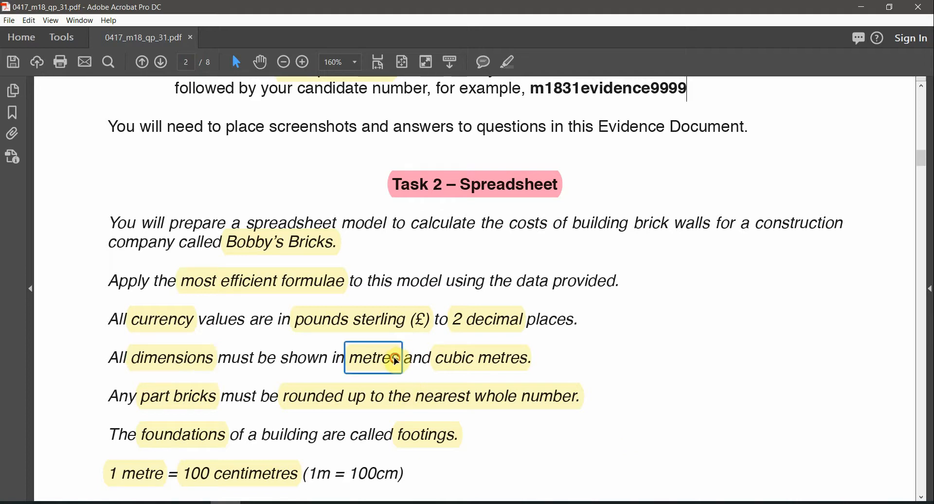
{"action": "left_click", "coordinate": [494, 370]}
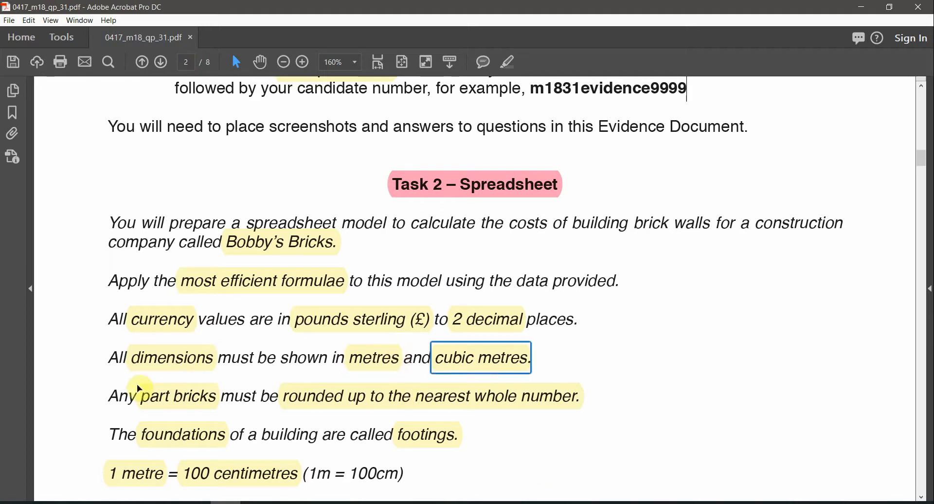
{"action": "left_click", "coordinate": [163, 399]}
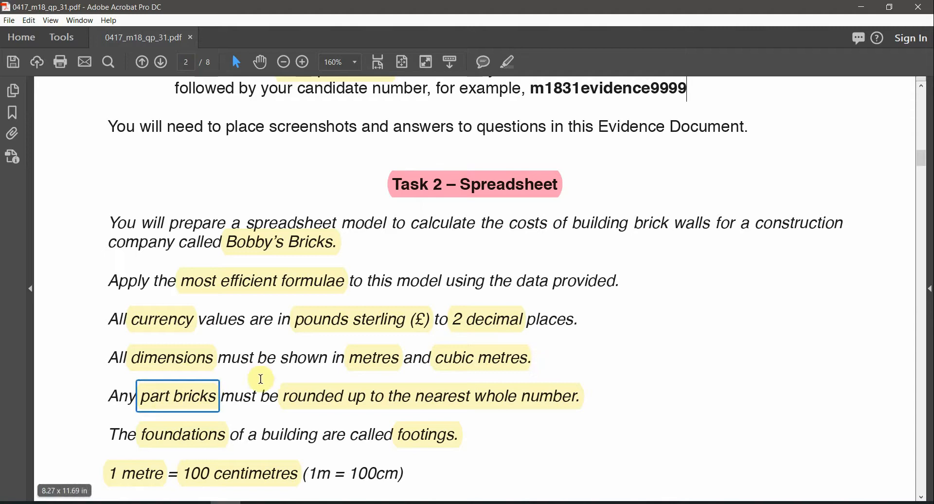
{"action": "left_click", "coordinate": [337, 398]}
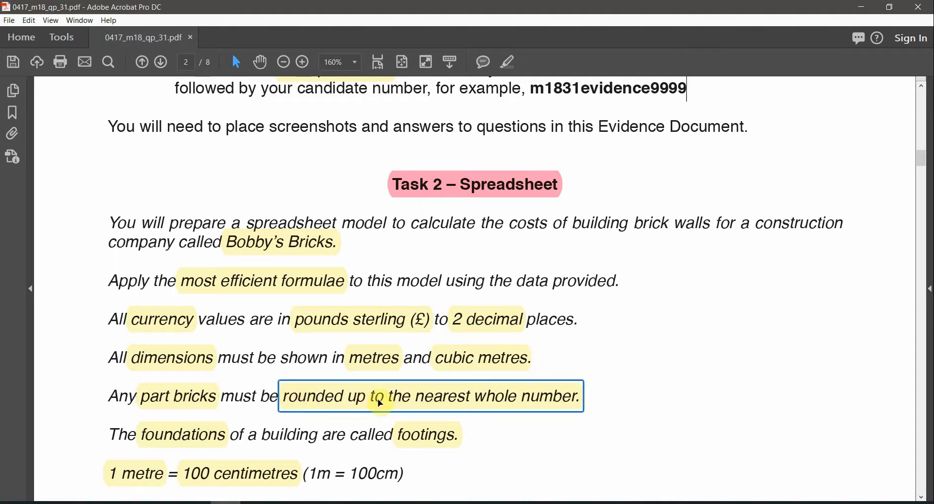
Step: Point out the foundations, footings, 1 metre and 100 centimetres highlights and the 1m = 100cm note
{"action": "scroll", "coordinate": [597, 421], "scroll_direction": "down", "scroll_amount": 3}
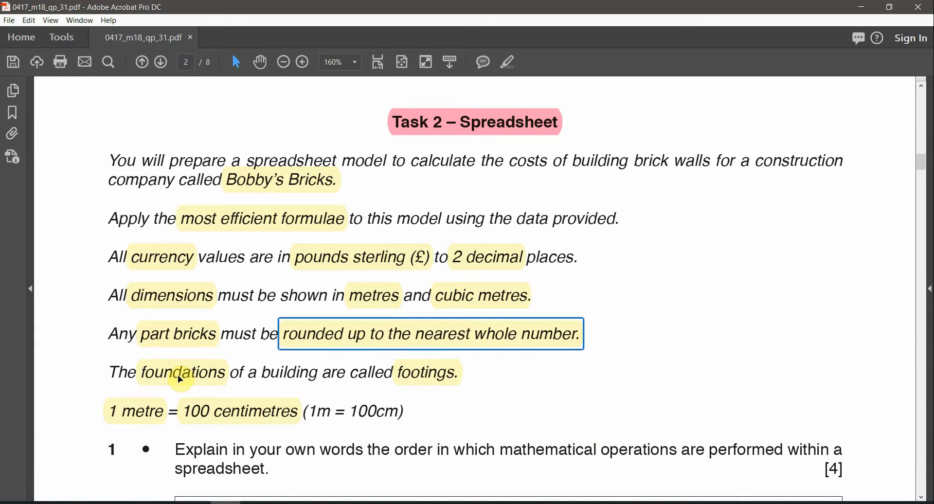
{"action": "left_click", "coordinate": [179, 377]}
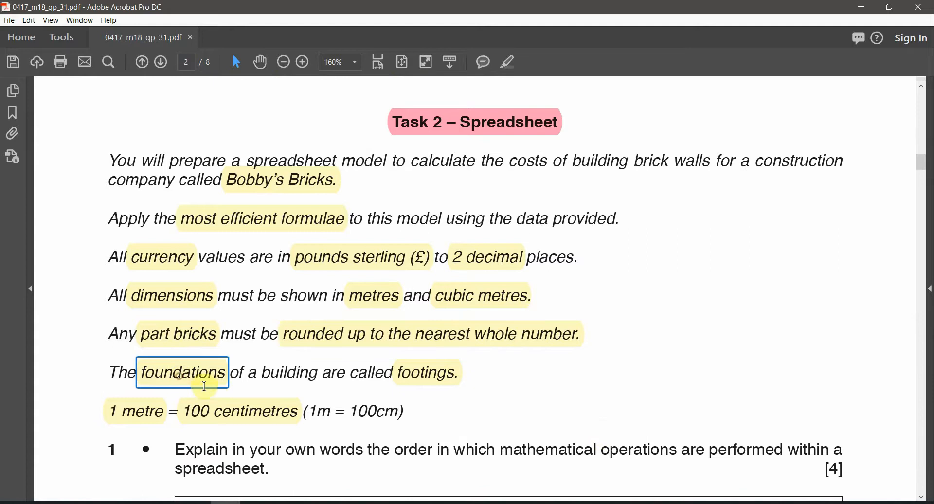
{"action": "left_click", "coordinate": [439, 379]}
{"action": "scroll", "coordinate": [575, 436], "scroll_direction": "down", "scroll_amount": 1}
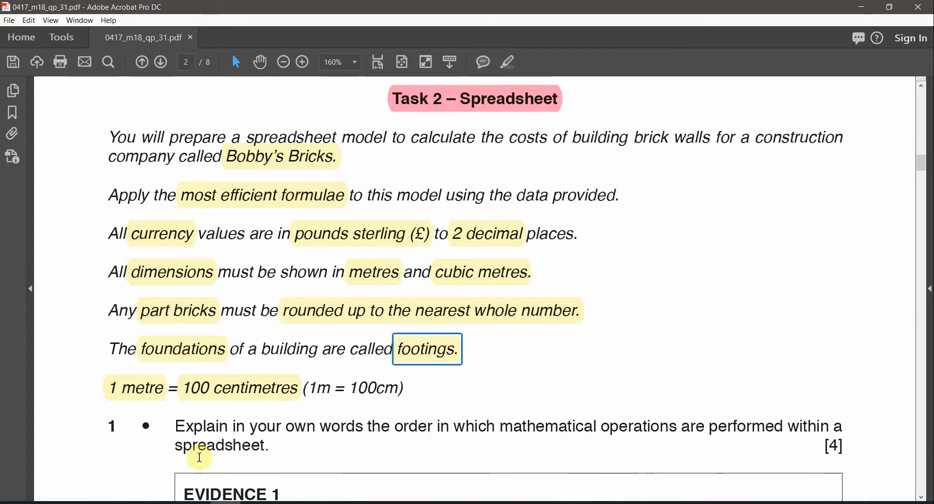
{"action": "left_click", "coordinate": [138, 405]}
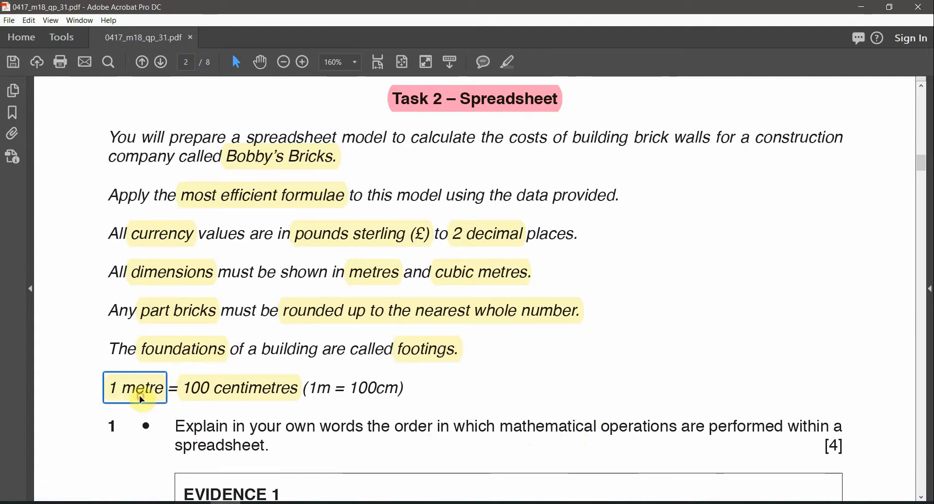
{"action": "left_click", "coordinate": [217, 395]}
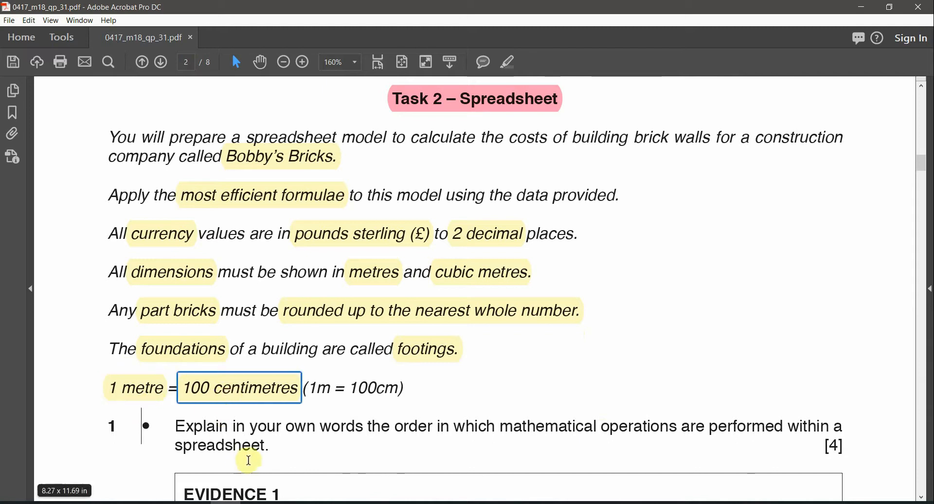
{"action": "left_click_drag", "start_coordinate": [319, 386], "coordinate": [333, 400]}
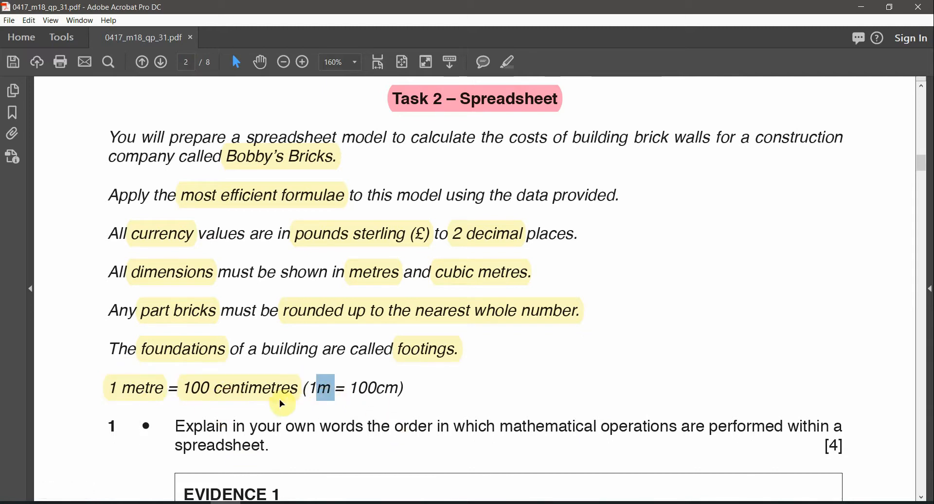
{"action": "double_click", "coordinate": [382, 387]}
Step: Select text in the EVIDENCE 1 box, then move over to the web browser
{"action": "scroll", "coordinate": [485, 418], "scroll_direction": "down", "scroll_amount": 1}
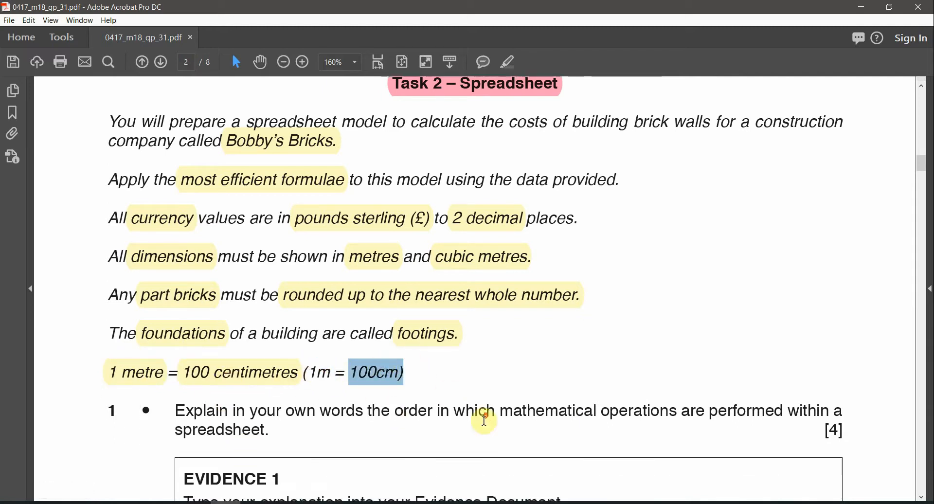
{"action": "scroll", "coordinate": [485, 419], "scroll_direction": "down", "scroll_amount": 2}
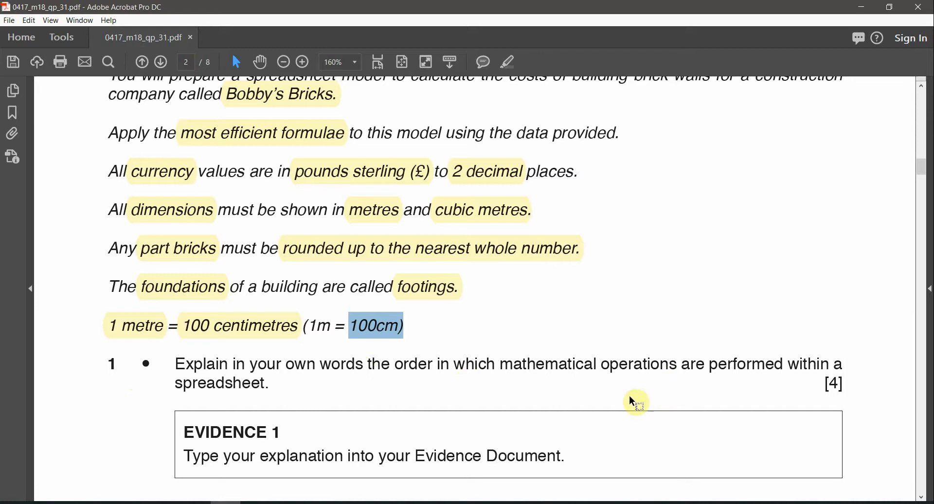
{"action": "scroll", "coordinate": [404, 404], "scroll_direction": "down", "scroll_amount": 1}
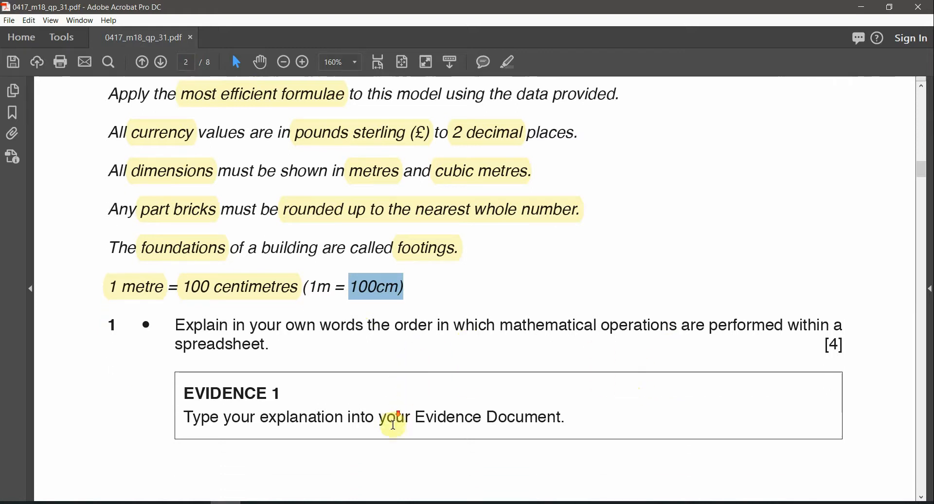
{"action": "left_click_drag", "start_coordinate": [280, 392], "coordinate": [171, 396]}
{"action": "double_click", "coordinate": [172, 397]}
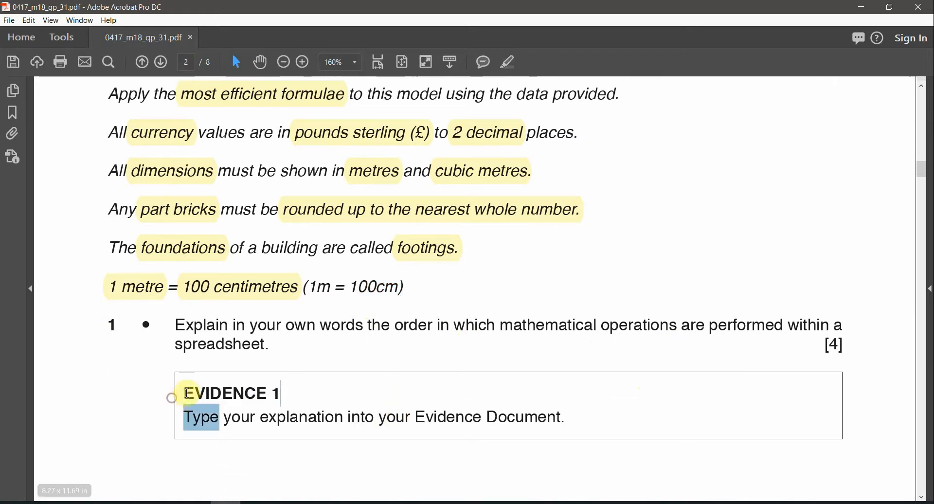
{"action": "double_click", "coordinate": [199, 393]}
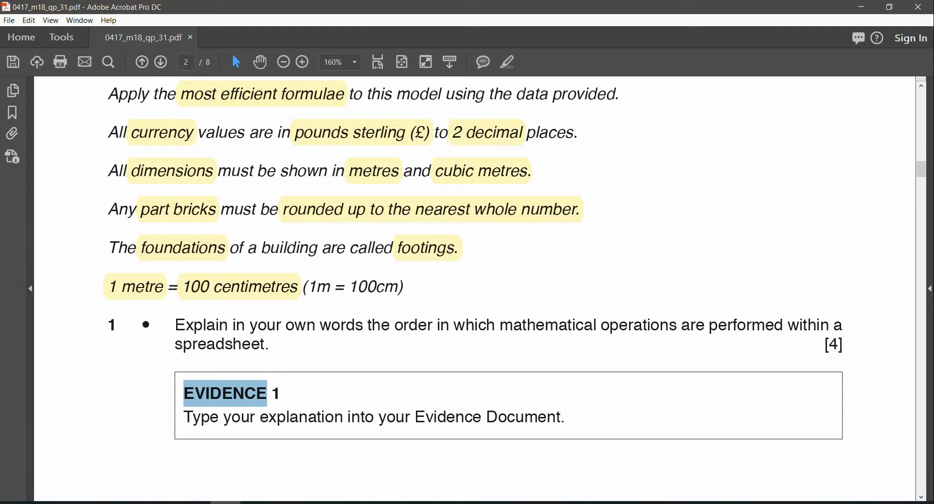
{"action": "left_click", "coordinate": [256, 503]}
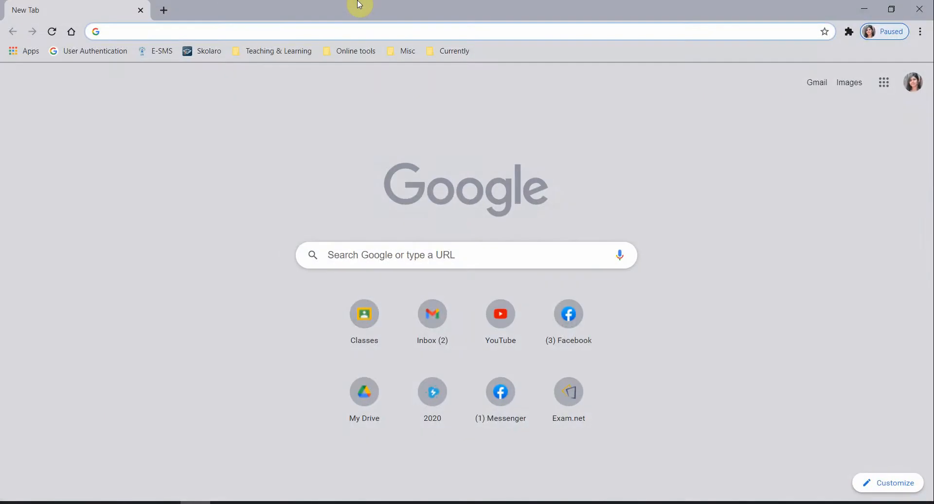
Step: Search the web for 'bodams rule', correct it to bodmas rule, and show image results
{"action": "type", "text": "bodams"}
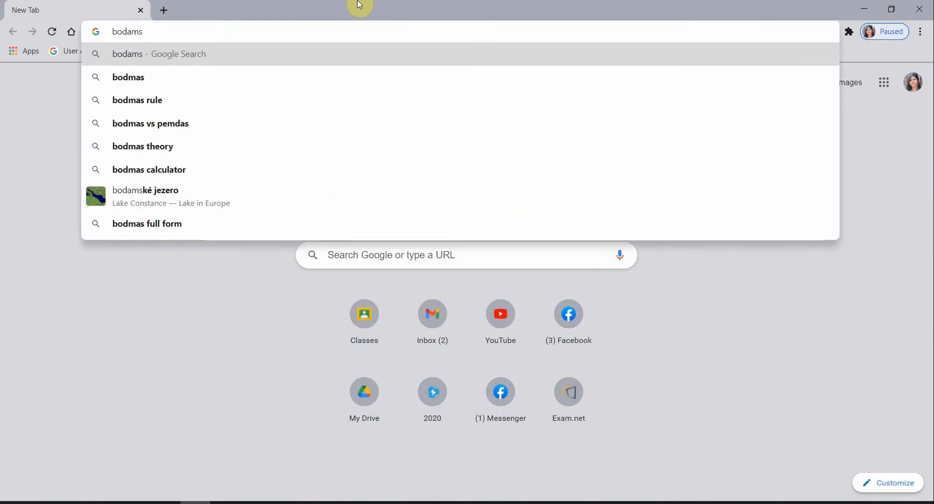
{"action": "type", "text": " rule"}
{"action": "key", "text": "Return"}
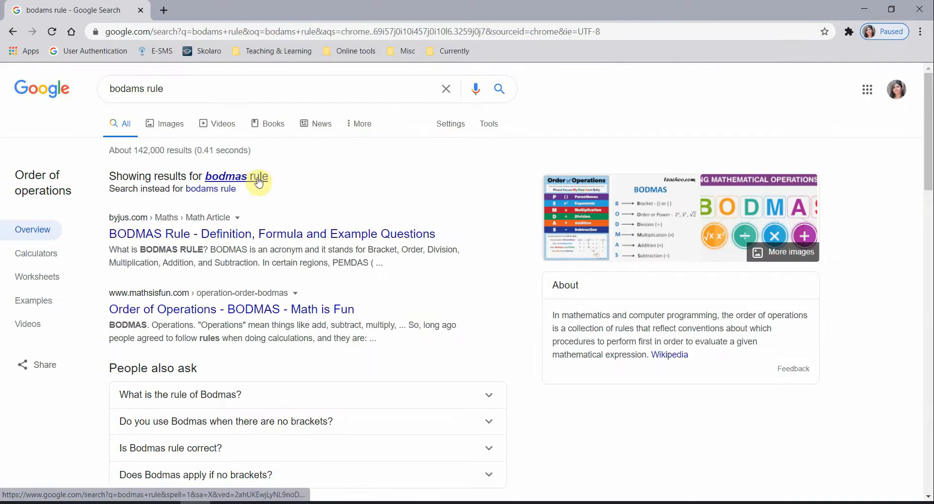
{"action": "left_click", "coordinate": [257, 176]}
{"action": "left_click", "coordinate": [182, 129]}
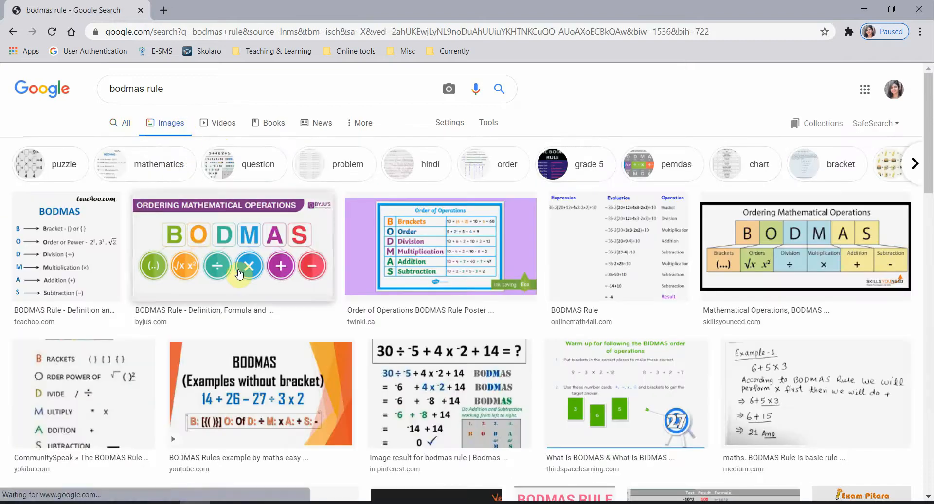
Step: Open the Ordering Mathematical Operations BODMAS chart in its own tab, then return to the exam paper
{"action": "left_click", "coordinate": [239, 274]}
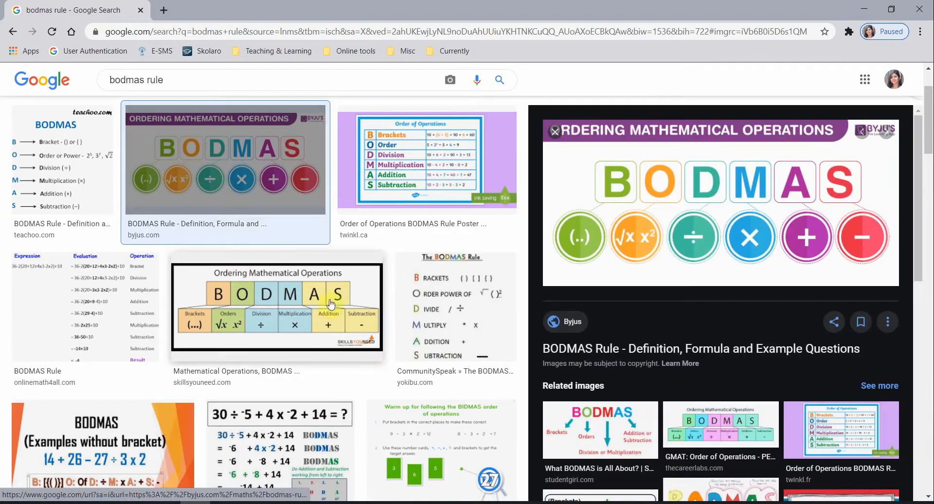
{"action": "left_click", "coordinate": [363, 306]}
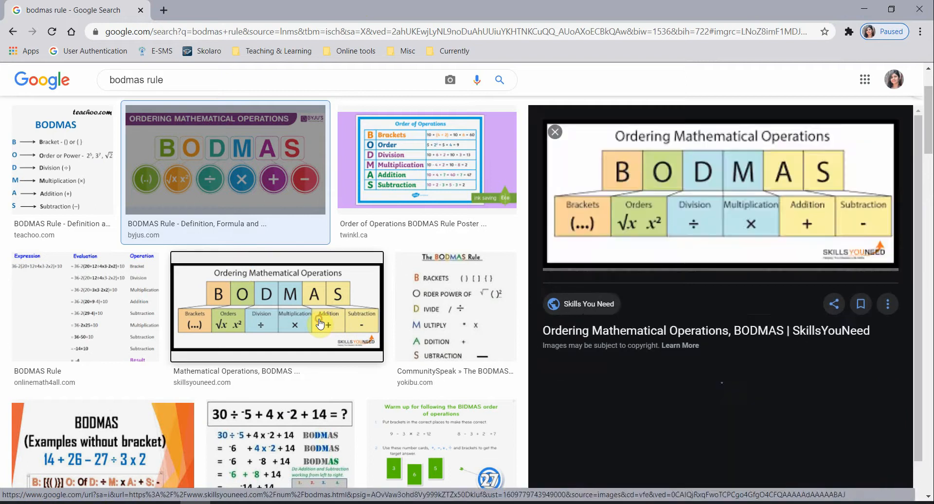
{"action": "right_click", "coordinate": [677, 200]}
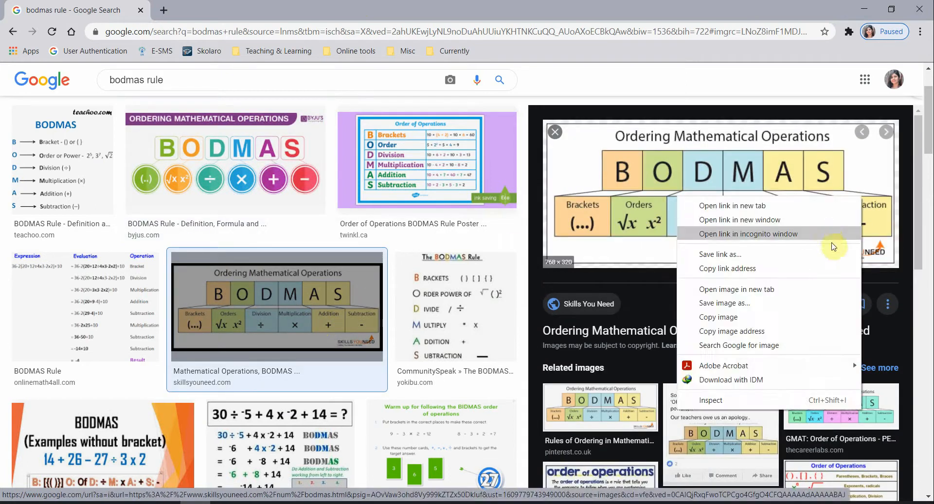
{"action": "left_click", "coordinate": [773, 291]}
{"action": "left_click", "coordinate": [238, 5]}
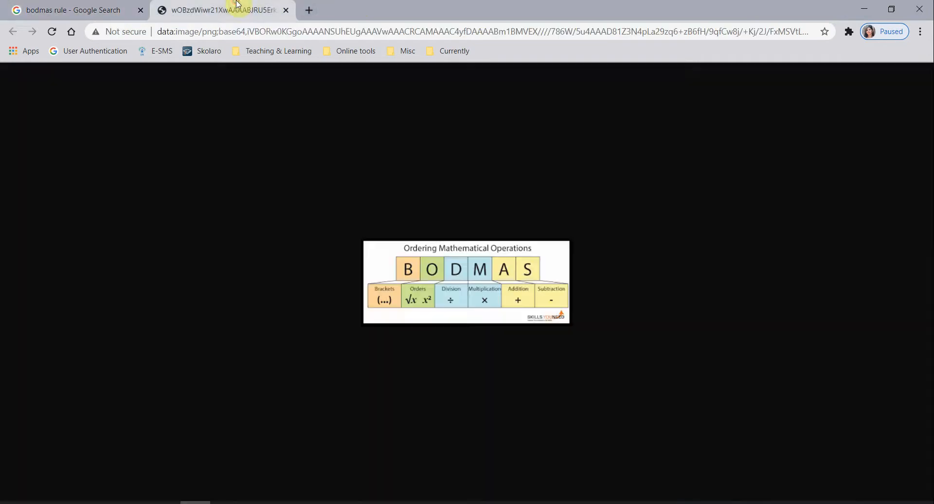
{"action": "scroll", "coordinate": [499, 271], "scroll_direction": "up", "scroll_amount": 4, "text": "ctrl"}
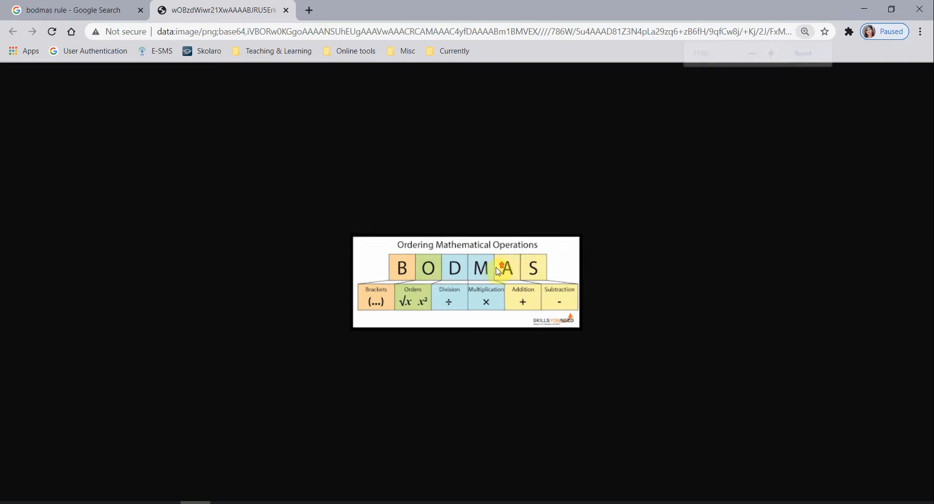
{"action": "scroll", "coordinate": [498, 271], "scroll_direction": "up", "scroll_amount": 1}
{"action": "scroll", "coordinate": [498, 271], "scroll_direction": "down", "scroll_amount": 1}
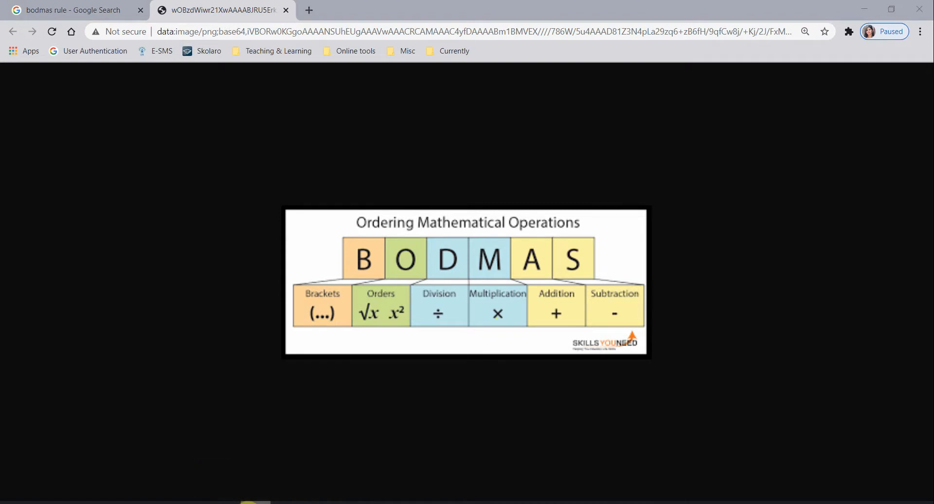
{"action": "left_click", "coordinate": [227, 503]}
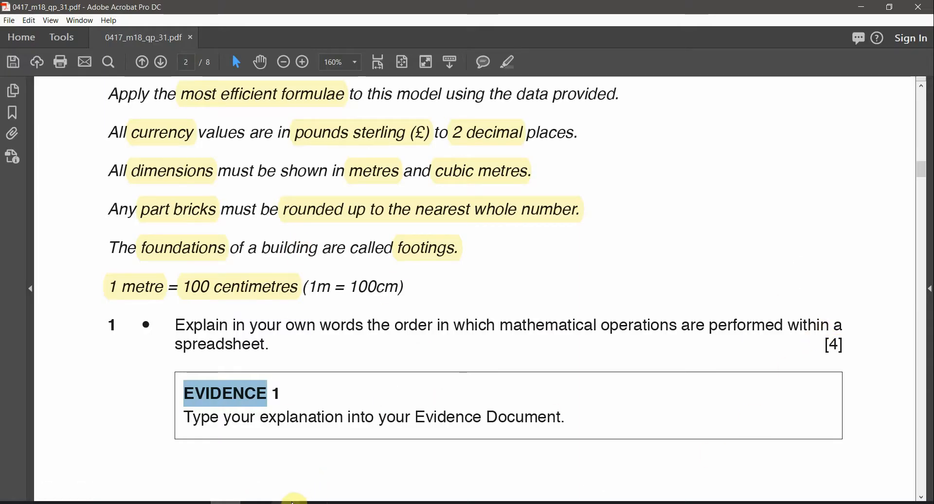
{"action": "mouse_move", "coordinate": [299, 501]}
{"action": "left_click", "coordinate": [347, 470]}
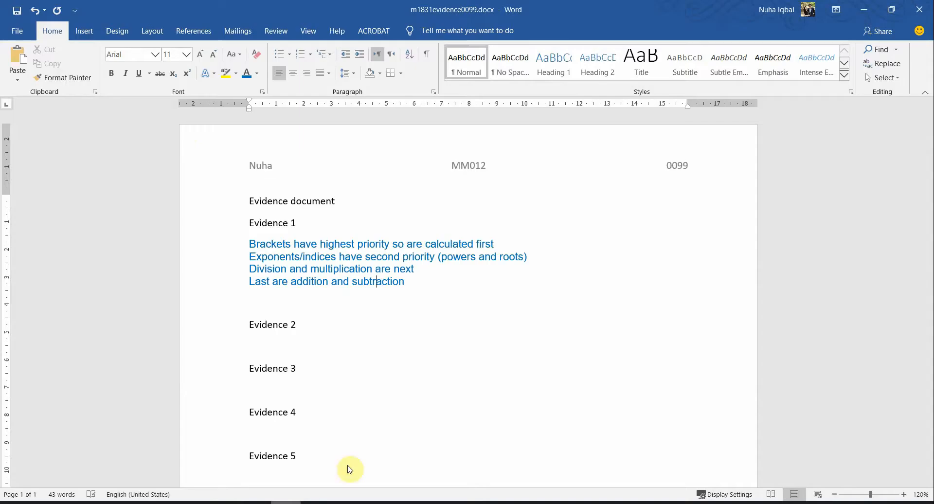
{"action": "scroll", "coordinate": [302, 269], "scroll_direction": "up", "scroll_amount": 5, "text": "ctrl"}
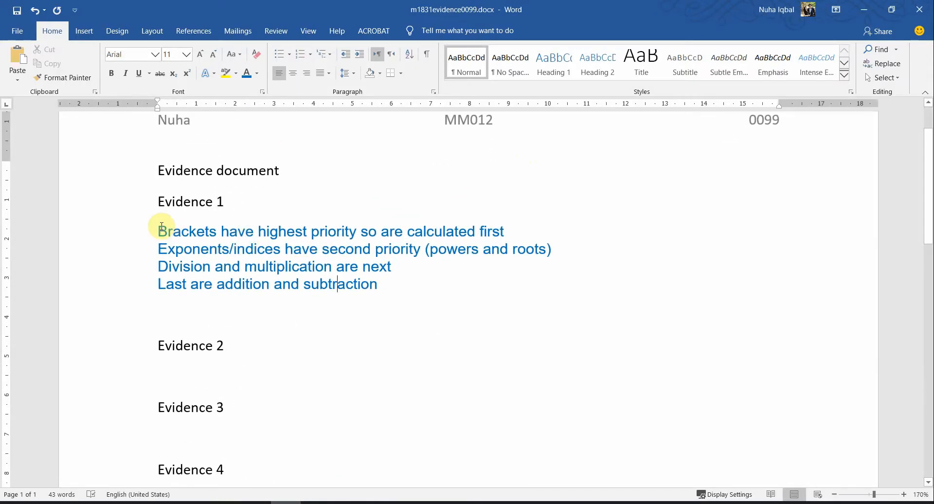
{"action": "left_click_drag", "start_coordinate": [157, 230], "coordinate": [360, 233]}
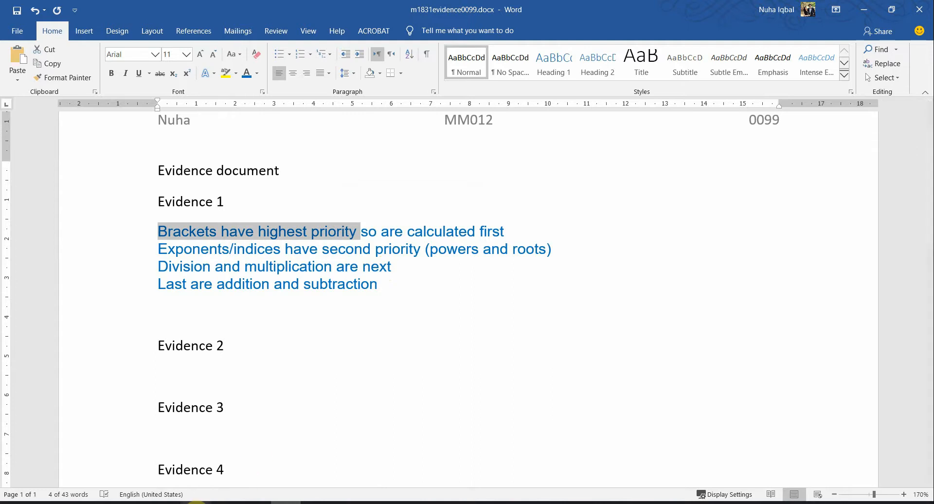
{"action": "left_click", "coordinate": [195, 503]}
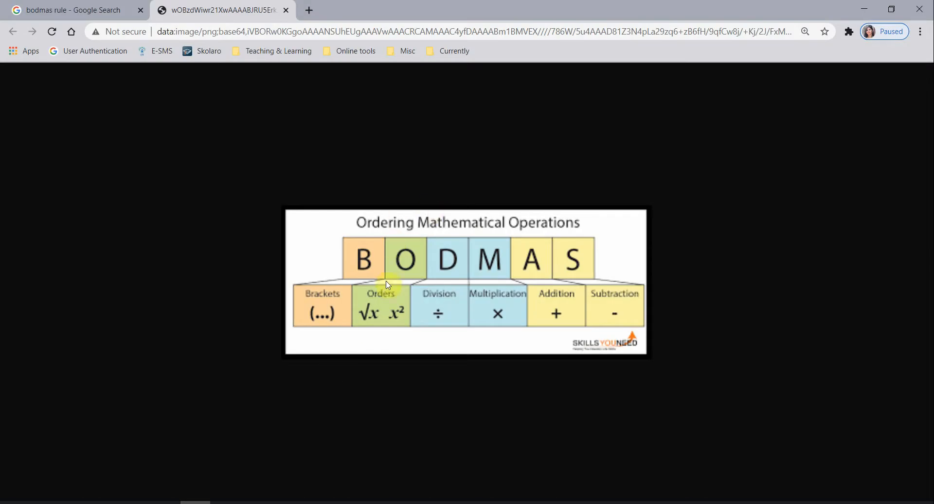
{"action": "left_click", "coordinate": [286, 503]}
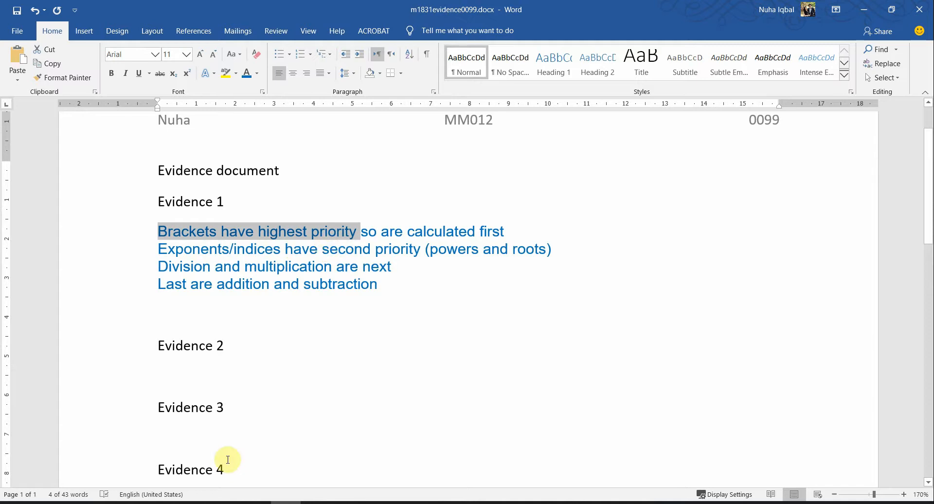
{"action": "left_click", "coordinate": [203, 501]}
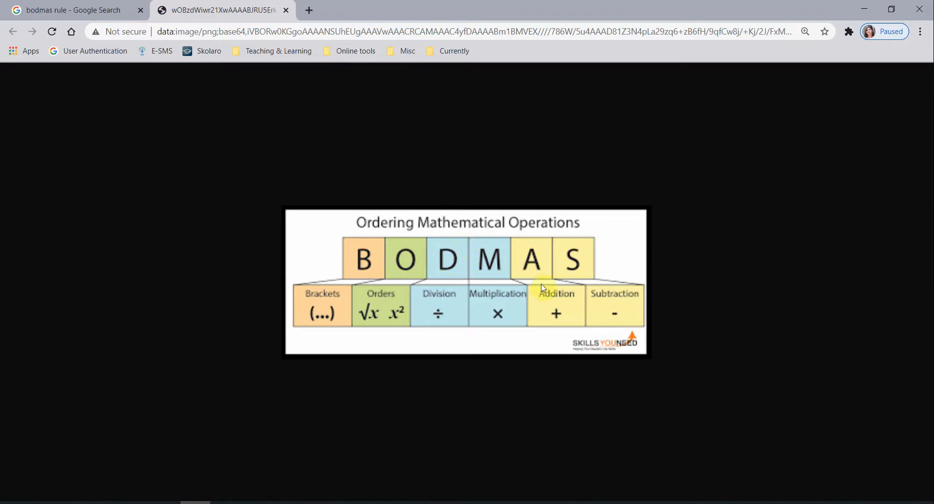
{"action": "left_click", "coordinate": [195, 503]}
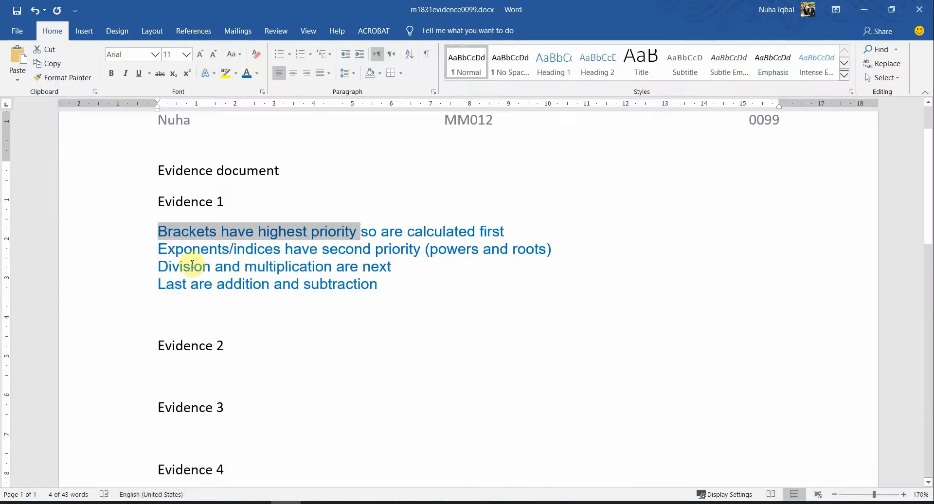
{"action": "left_click_drag", "start_coordinate": [214, 283], "coordinate": [261, 285]}
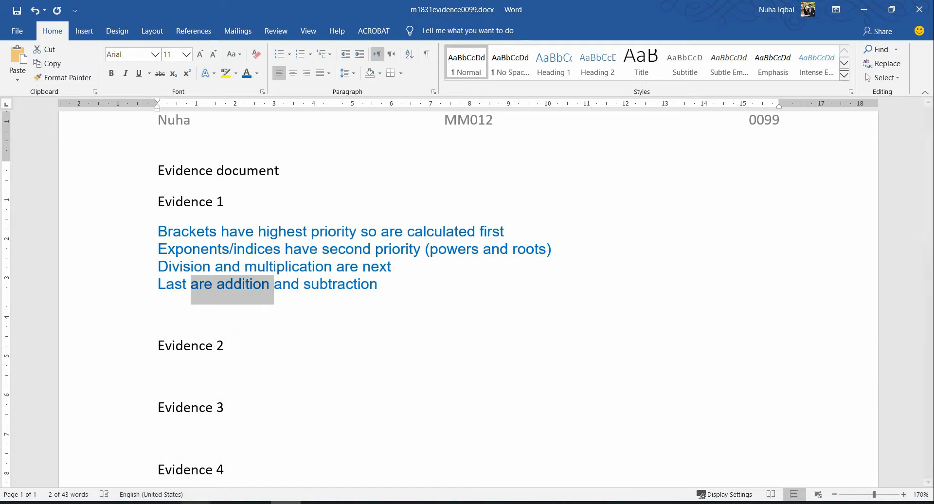
{"action": "left_click", "coordinate": [226, 503]}
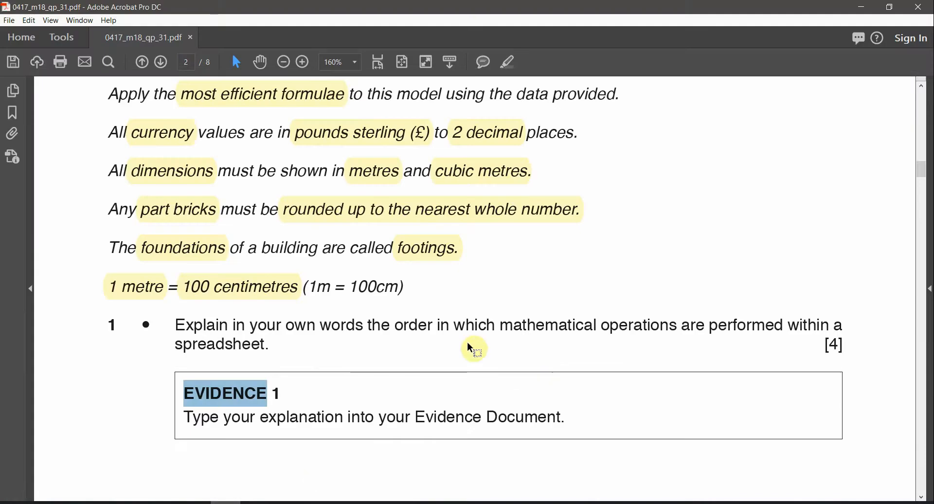
Step: On page 3, highlight the file name m1831calculator.csv in question 2 in yellow
{"action": "scroll", "coordinate": [570, 380], "scroll_direction": "down", "scroll_amount": 3}
{"action": "scroll", "coordinate": [577, 387], "scroll_direction": "down", "scroll_amount": 4}
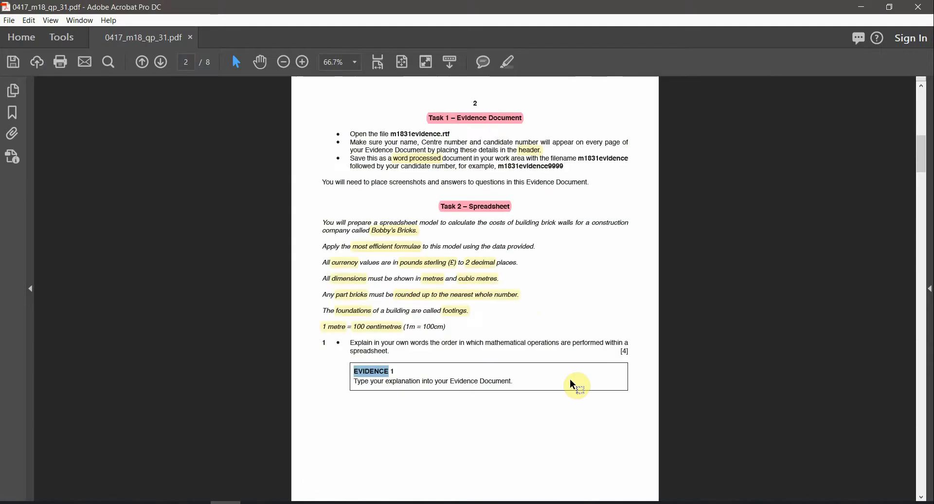
{"action": "left_click", "coordinate": [514, 71]}
{"action": "scroll", "coordinate": [460, 357], "scroll_direction": "down", "scroll_amount": 3}
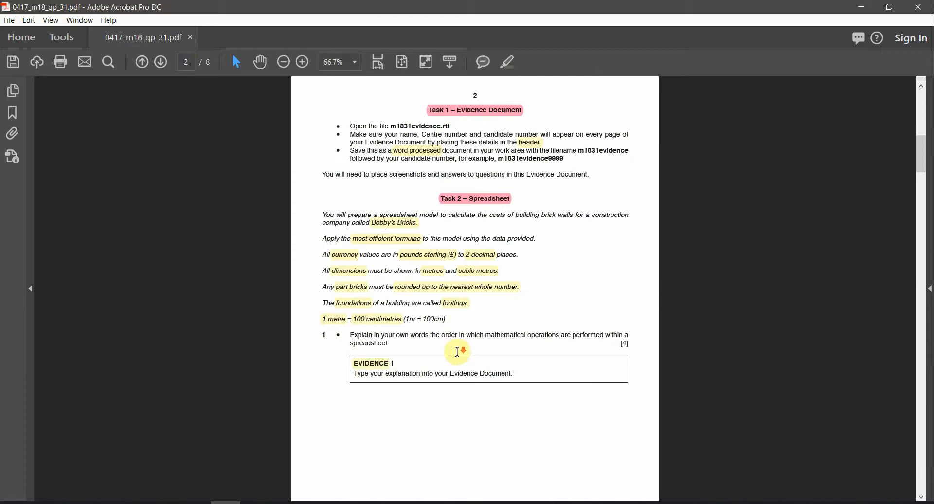
{"action": "scroll", "coordinate": [454, 353], "scroll_direction": "down", "scroll_amount": 2}
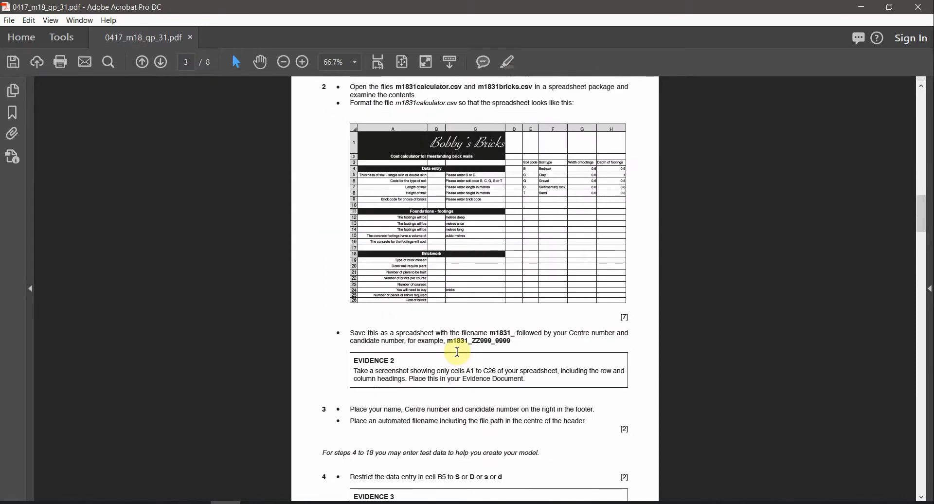
{"action": "scroll", "coordinate": [547, 125], "scroll_direction": "up", "scroll_amount": 2}
{"action": "scroll", "coordinate": [546, 131], "scroll_direction": "down", "scroll_amount": 1}
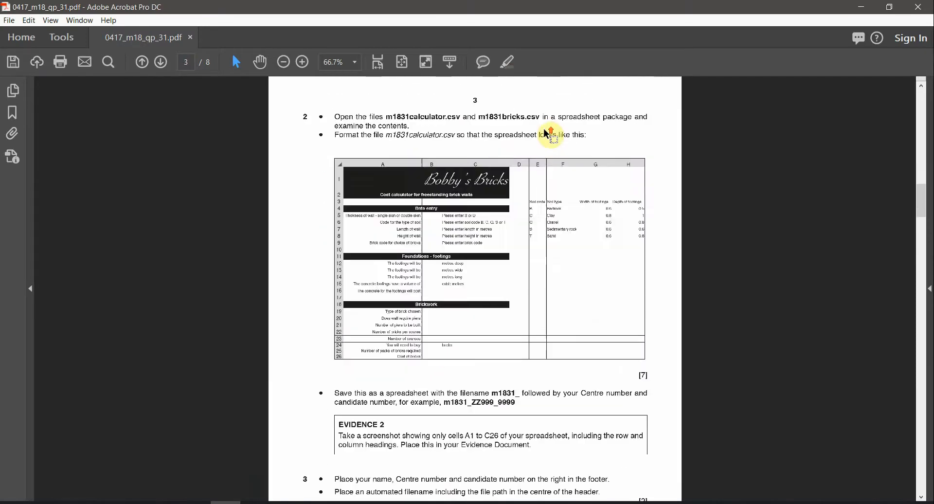
{"action": "scroll", "coordinate": [546, 131], "scroll_direction": "up", "scroll_amount": 4}
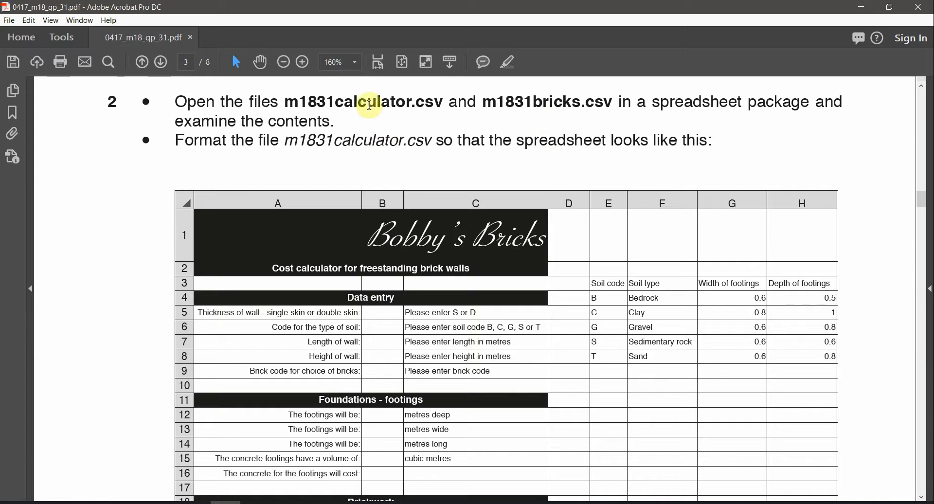
{"action": "triple_click", "coordinate": [361, 101]}
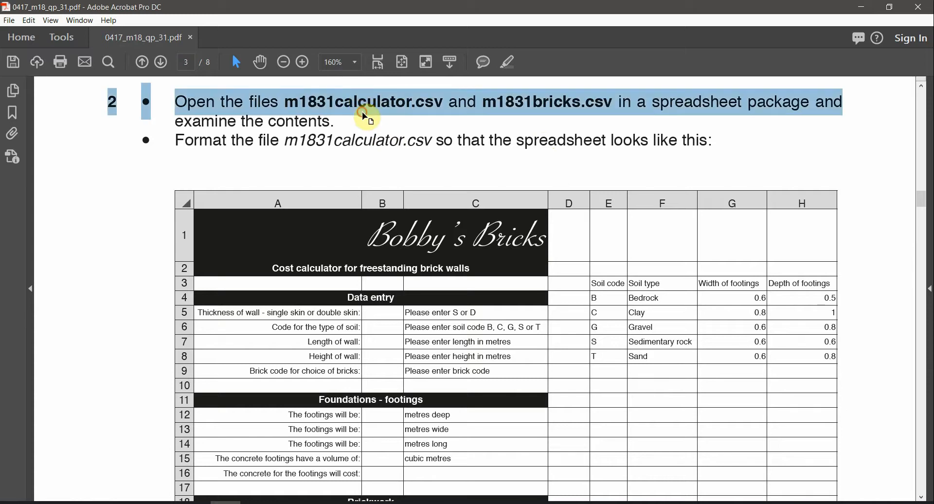
{"action": "left_click", "coordinate": [371, 105]}
{"action": "double_click", "coordinate": [385, 91]}
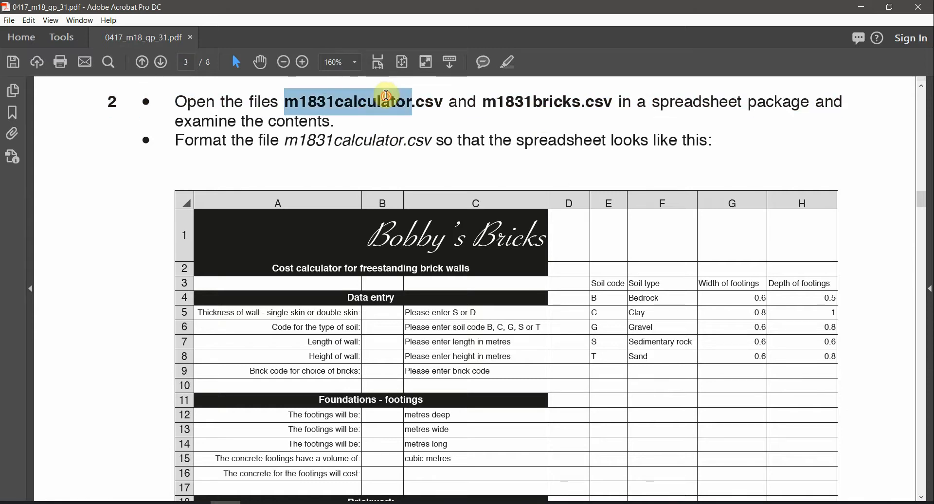
{"action": "left_click", "coordinate": [505, 67]}
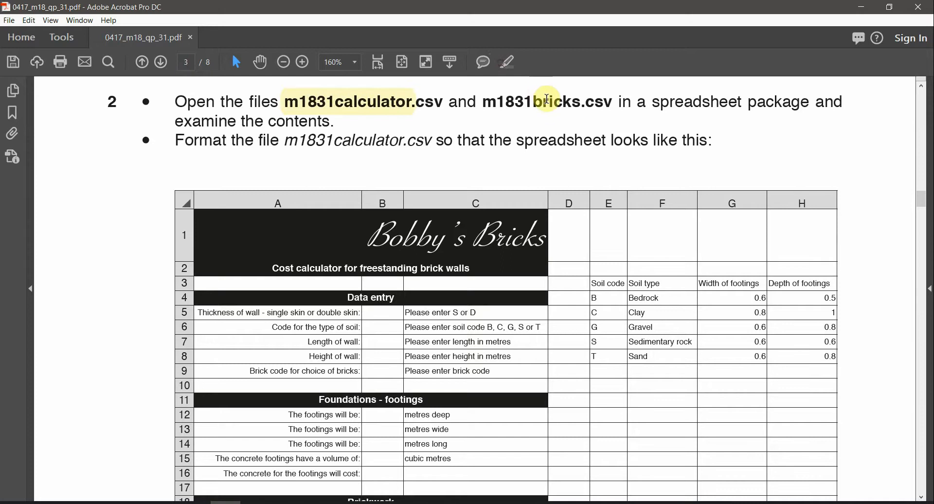
Step: Highlight m1831bricks and the italic m1831calculator in yellow, then bring up the source files folder
{"action": "double_click", "coordinate": [546, 101]}
{"action": "left_click", "coordinate": [507, 67]}
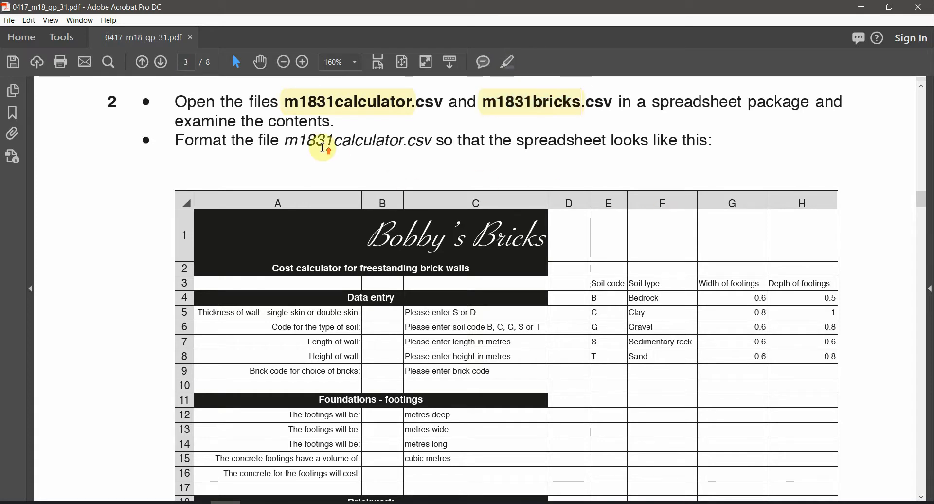
{"action": "scroll", "coordinate": [323, 146], "scroll_direction": "up", "scroll_amount": 1}
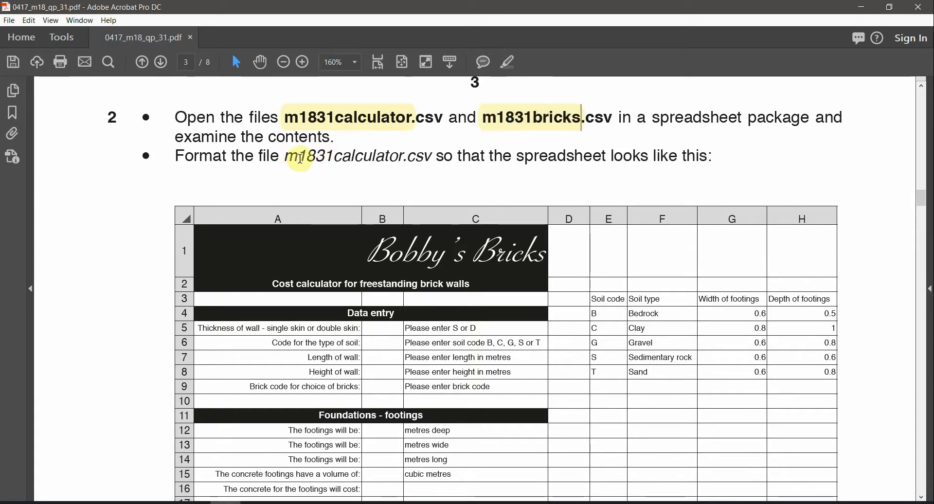
{"action": "double_click", "coordinate": [382, 157]}
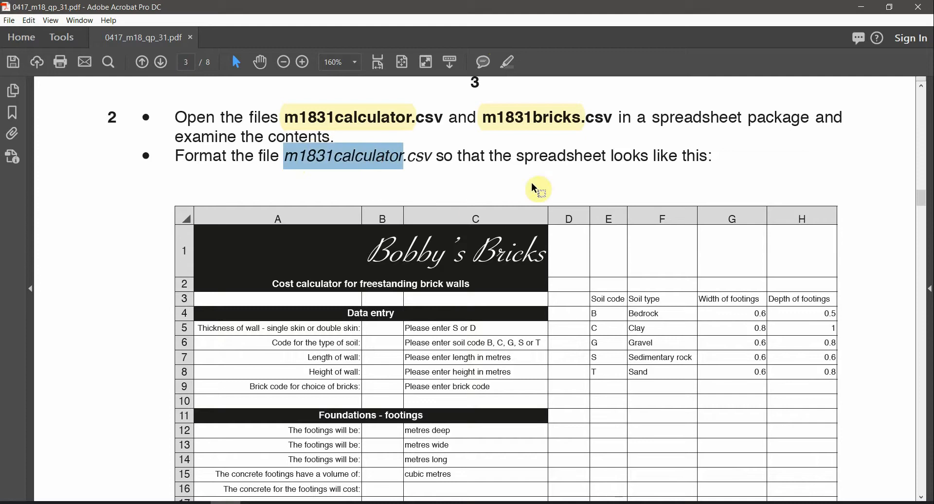
{"action": "left_click", "coordinate": [508, 62]}
{"action": "scroll", "coordinate": [538, 319], "scroll_direction": "down", "scroll_amount": 5}
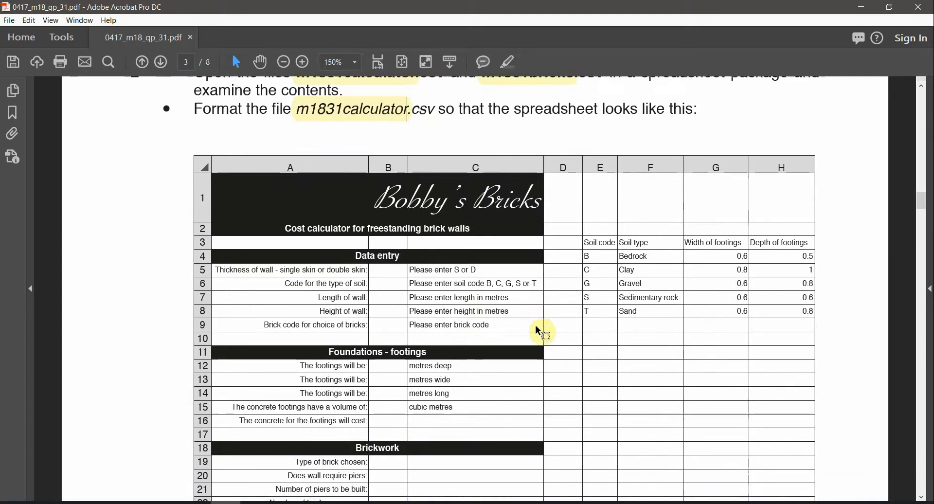
{"action": "scroll", "coordinate": [541, 332], "scroll_direction": "down", "scroll_amount": 1}
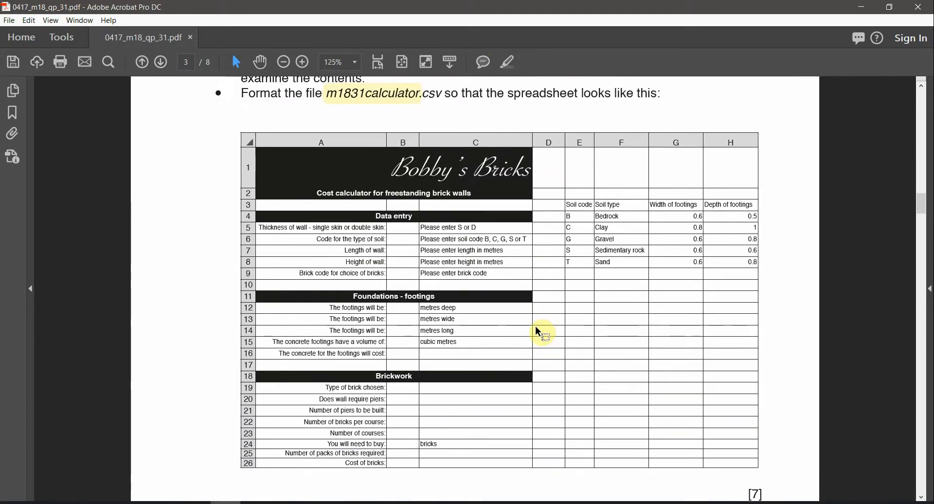
{"action": "left_click", "coordinate": [116, 502]}
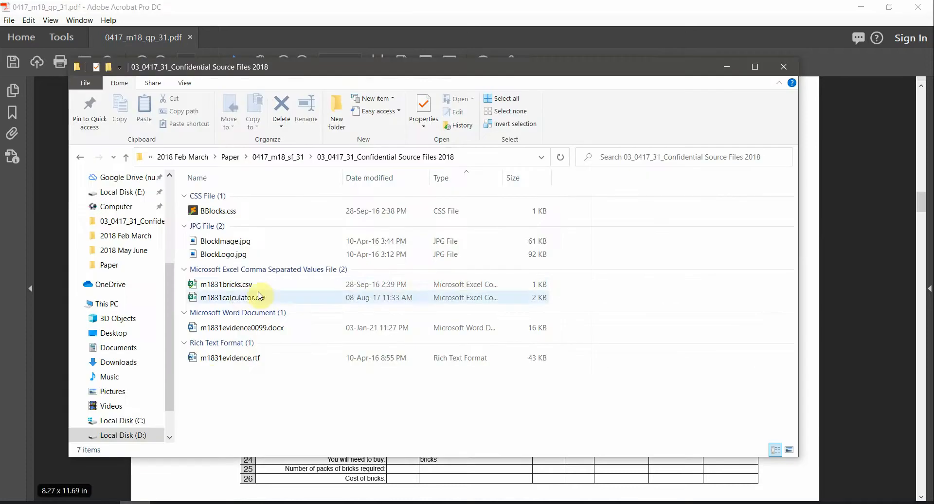
Step: Open m1831calculator.csv and m1831bricks.csv in Excel from the source files folder
{"action": "left_click", "coordinate": [238, 298]}
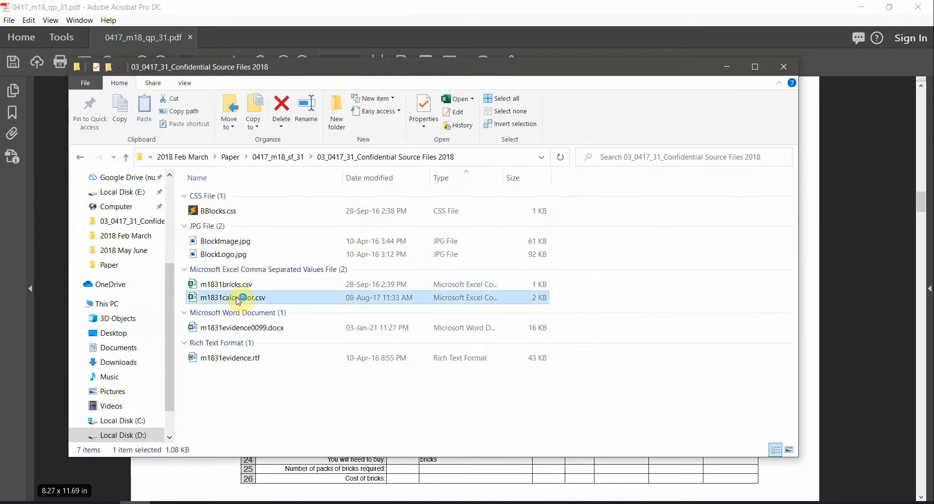
{"action": "double_click", "coordinate": [238, 298]}
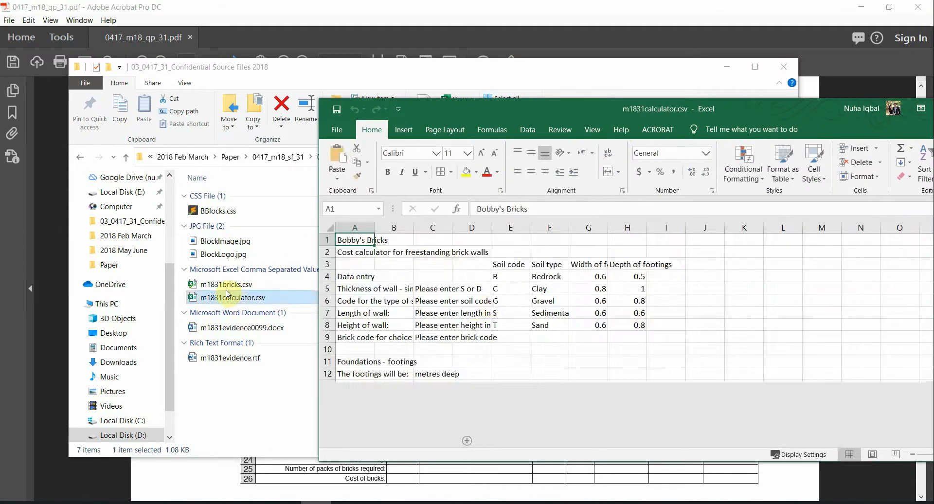
{"action": "left_click", "coordinate": [223, 284]}
{"action": "double_click", "coordinate": [222, 284]}
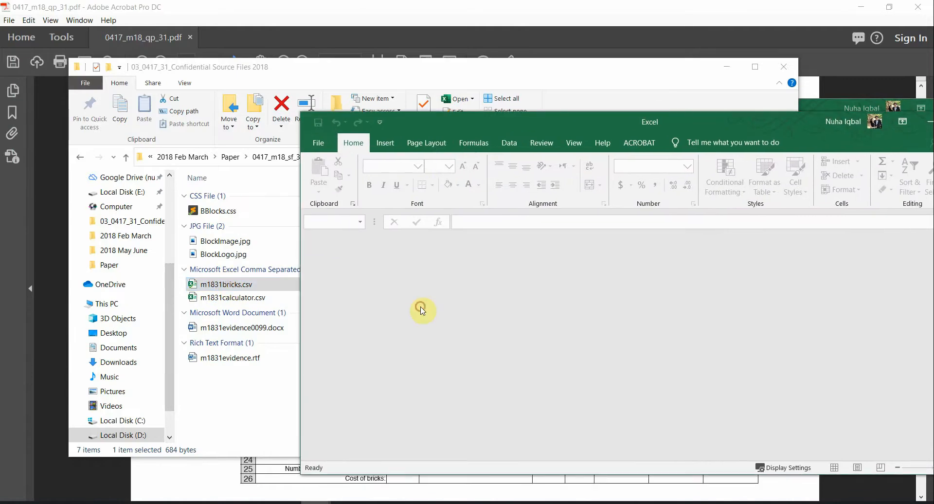
Step: Return to the task instructions PDF and select the word 'examine'
{"action": "left_click", "coordinate": [473, 8]}
{"action": "scroll", "coordinate": [584, 245], "scroll_direction": "up", "scroll_amount": 2}
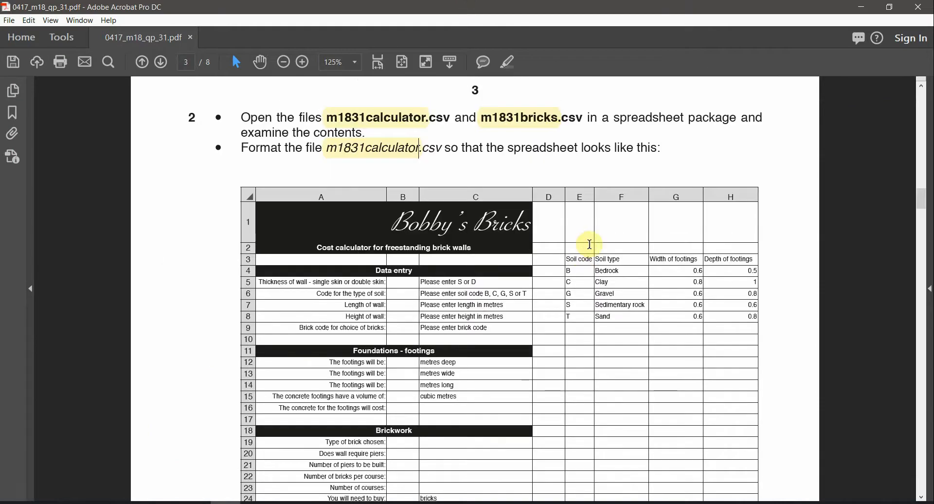
{"action": "double_click", "coordinate": [274, 133]}
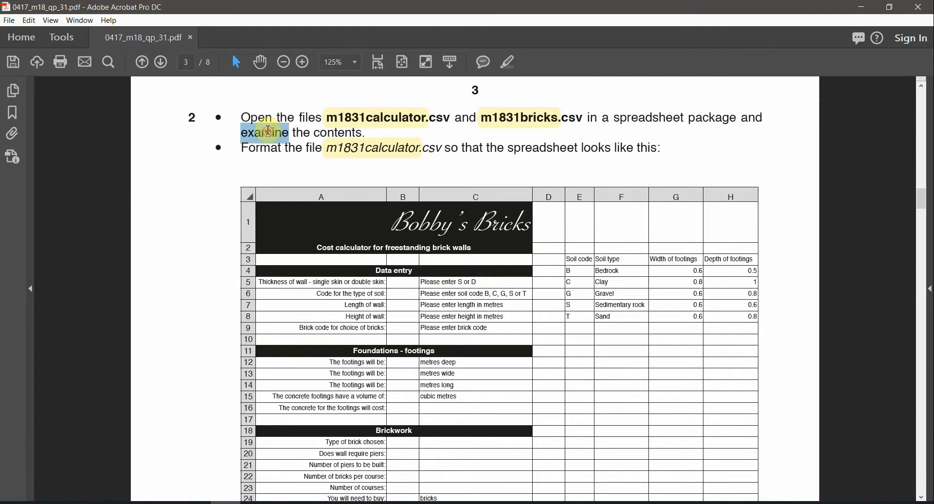
Step: Maximize the m1831calculator workbook and AutoFit every column to its contents
{"action": "mouse_move", "coordinate": [323, 487]}
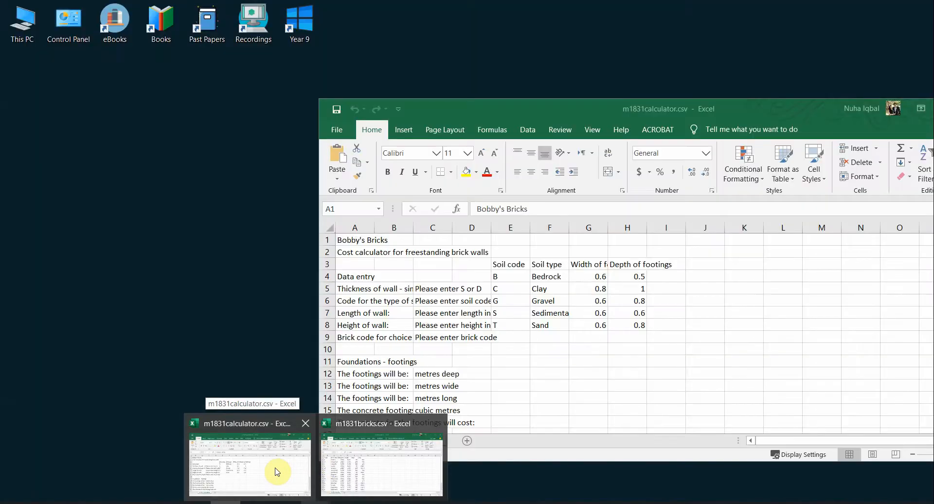
{"action": "left_click", "coordinate": [275, 472]}
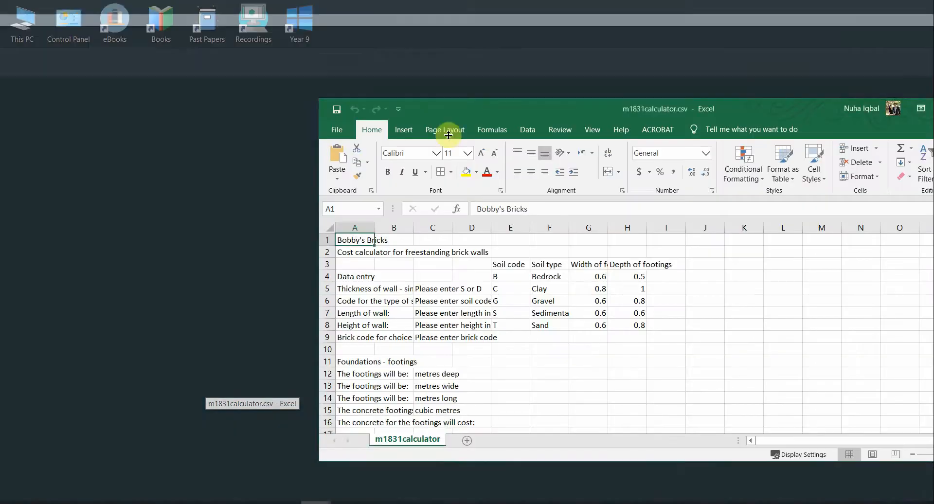
{"action": "double_click", "coordinate": [502, 108]}
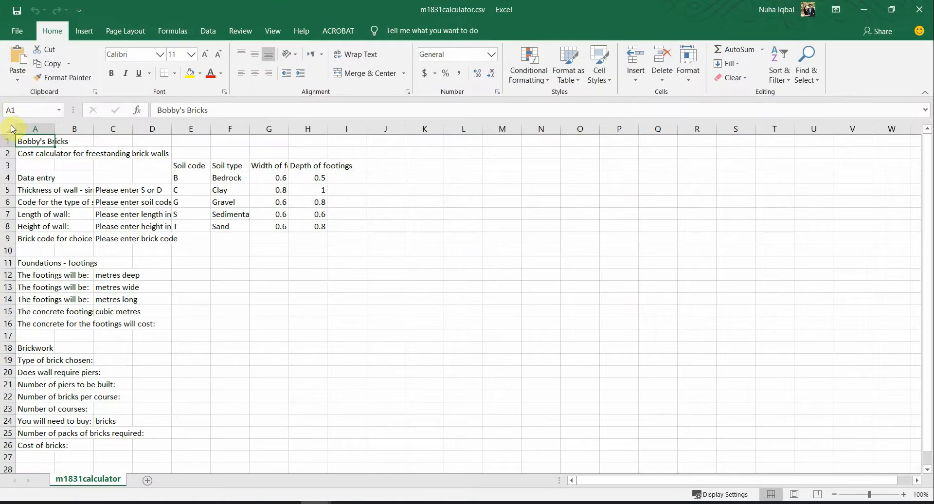
{"action": "left_click", "coordinate": [12, 129]}
{"action": "double_click", "coordinate": [55, 128]}
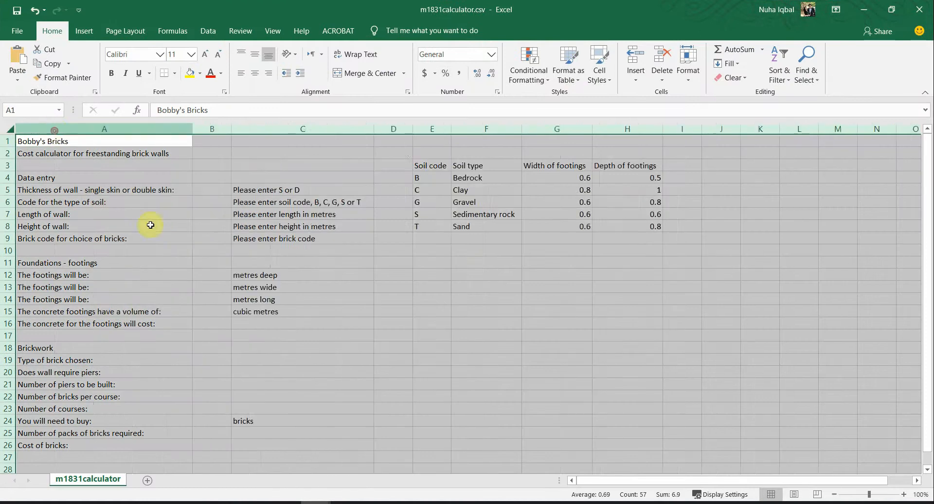
{"action": "left_click", "coordinate": [236, 275]}
{"action": "scroll", "coordinate": [375, 373], "scroll_direction": "up", "scroll_amount": 1}
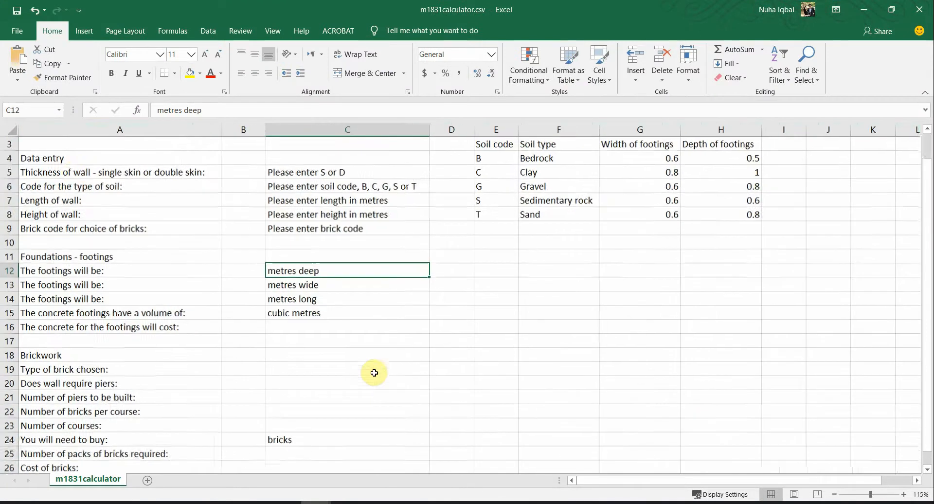
{"action": "scroll", "coordinate": [187, 313], "scroll_direction": "up", "scroll_amount": 1}
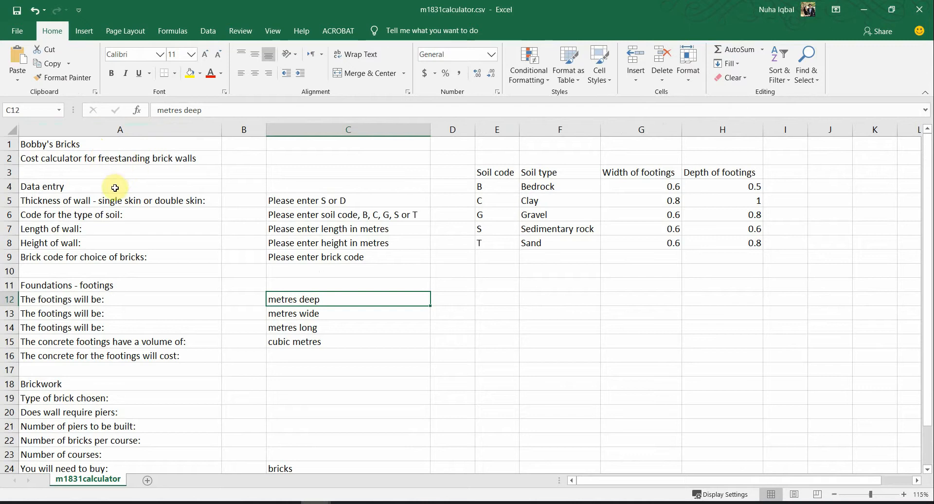
Step: Check the title cells A1:A2, the row labels in column A and the input cells B5:B24
{"action": "left_click_drag", "start_coordinate": [184, 159], "coordinate": [142, 142]}
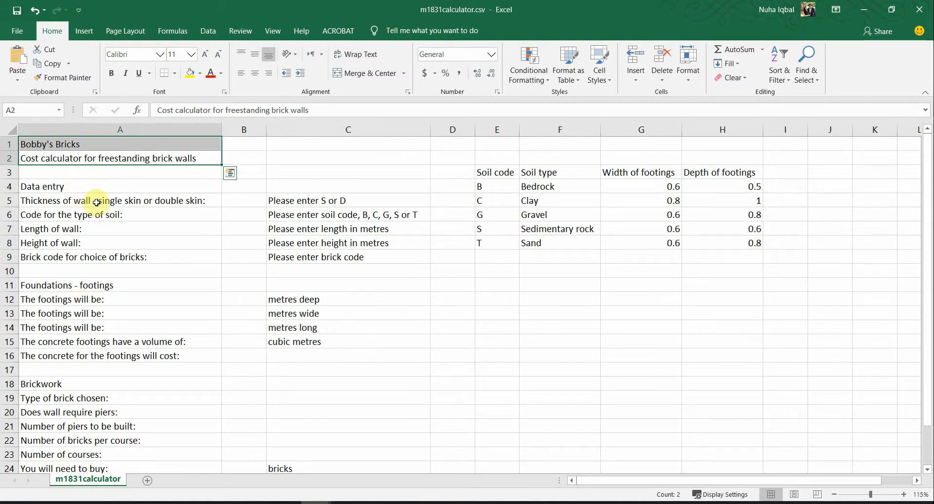
{"action": "left_click_drag", "start_coordinate": [101, 201], "coordinate": [119, 421]}
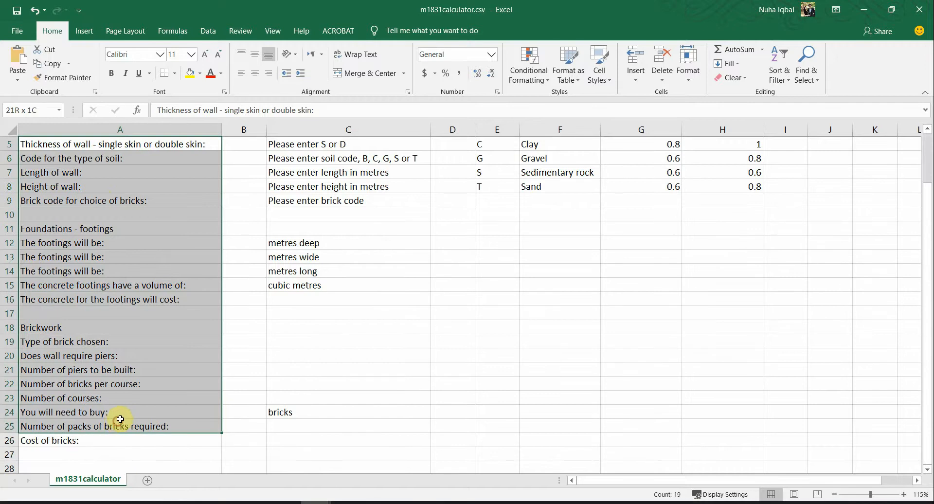
{"action": "scroll", "coordinate": [192, 271], "scroll_direction": "up", "scroll_amount": 2}
{"action": "left_click_drag", "start_coordinate": [246, 201], "coordinate": [246, 428]}
{"action": "scroll", "coordinate": [269, 453], "scroll_direction": "up", "scroll_amount": 1}
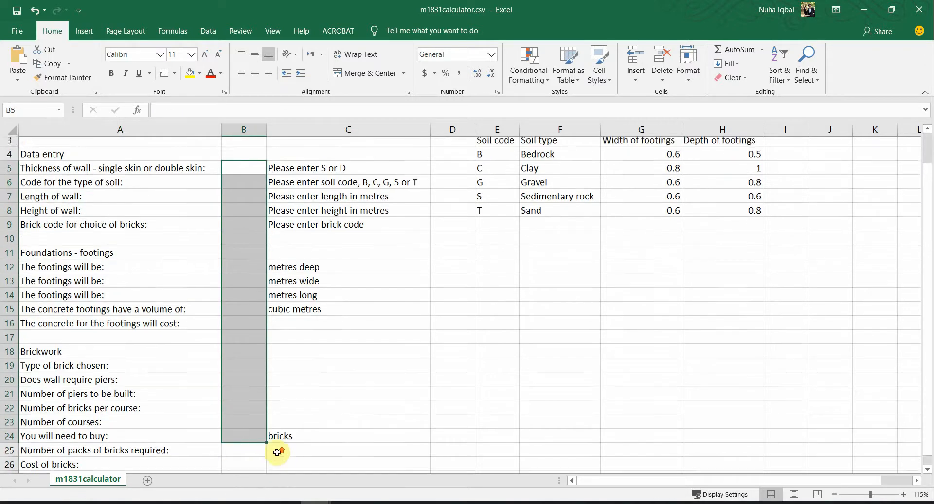
{"action": "left_click", "coordinate": [181, 217]}
{"action": "left_click_drag", "start_coordinate": [246, 201], "coordinate": [236, 429]}
{"action": "left_click", "coordinate": [132, 312]}
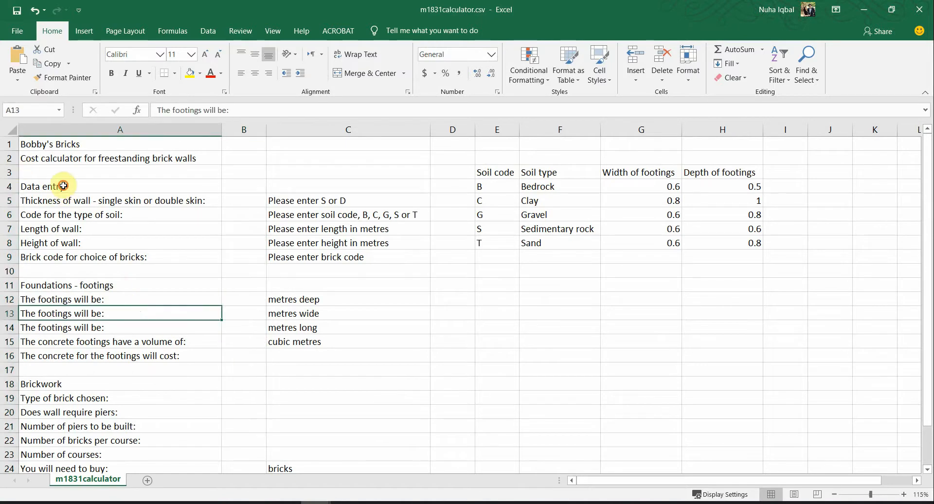
{"action": "left_click", "coordinate": [63, 187]}
{"action": "left_click_drag", "start_coordinate": [75, 199], "coordinate": [86, 356]}
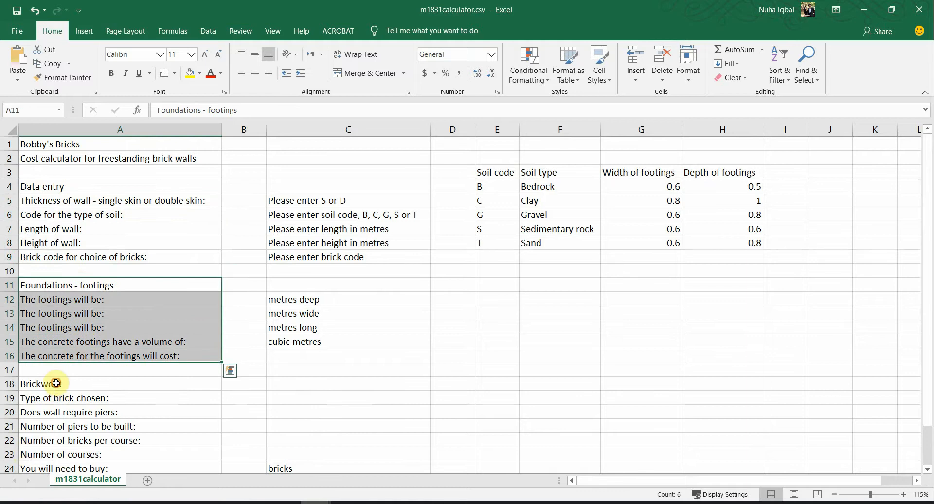
{"action": "left_click_drag", "start_coordinate": [56, 383], "coordinate": [104, 465]}
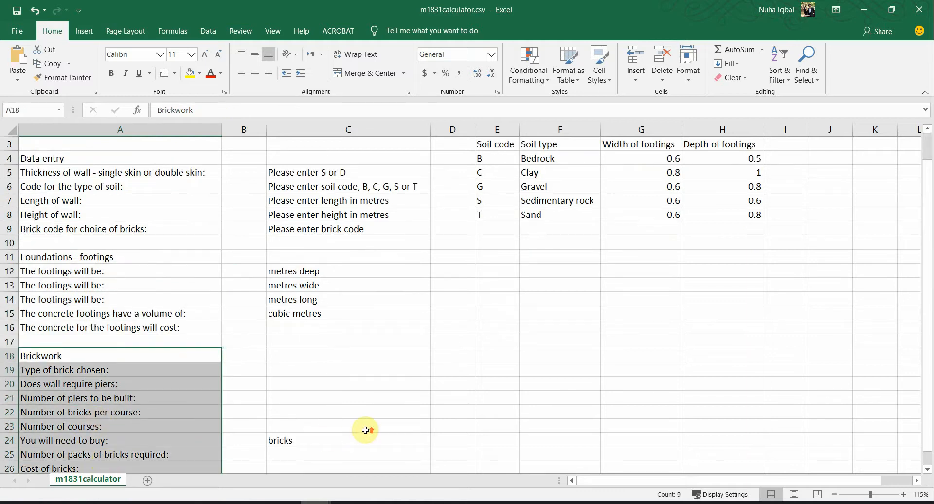
{"action": "scroll", "coordinate": [365, 430], "scroll_direction": "up", "scroll_amount": 1}
{"action": "left_click_drag", "start_coordinate": [312, 213], "coordinate": [314, 253]}
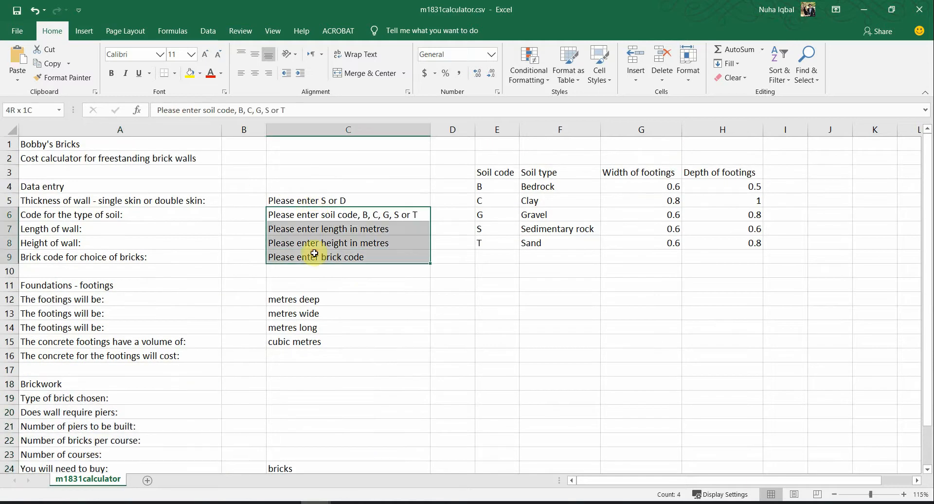
Step: Check input cells B5 and B9 and the prompts and units in C5:C15
{"action": "left_click", "coordinate": [238, 199]}
{"action": "left_click", "coordinate": [305, 199]}
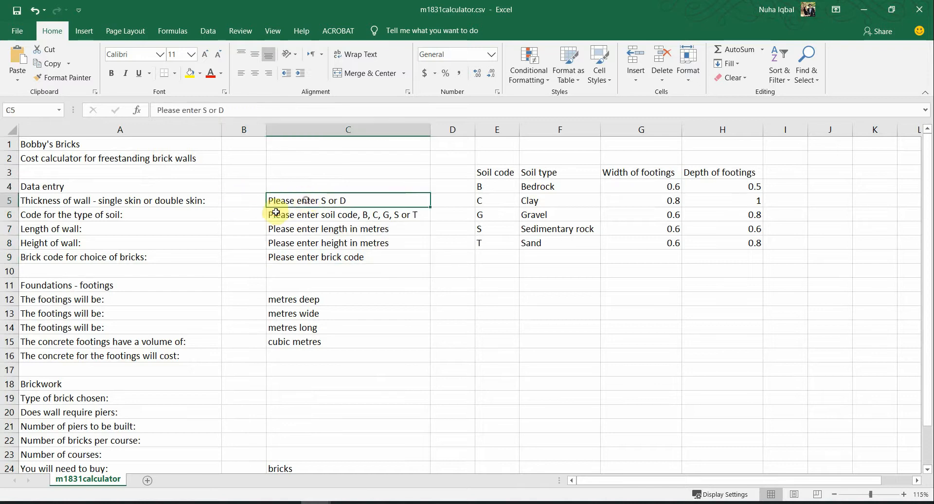
{"action": "left_click", "coordinate": [250, 200]}
{"action": "left_click", "coordinate": [246, 256]}
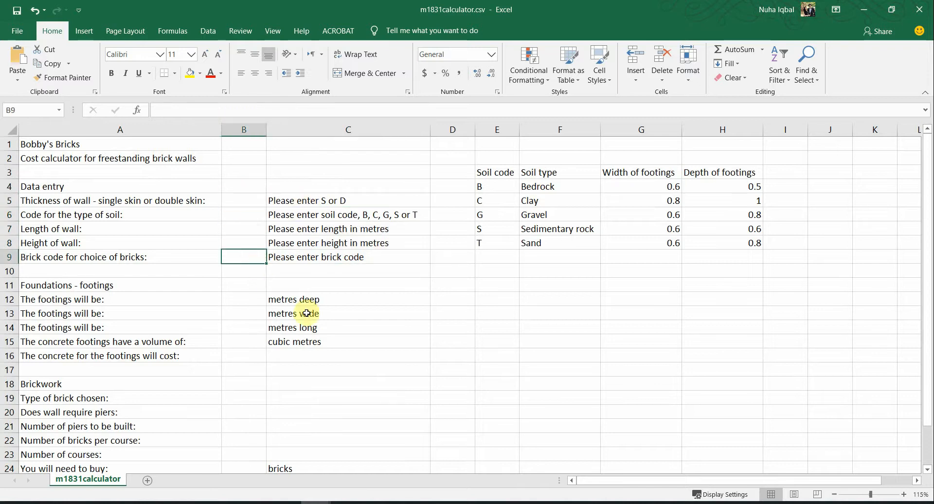
{"action": "left_click_drag", "start_coordinate": [336, 199], "coordinate": [319, 343]}
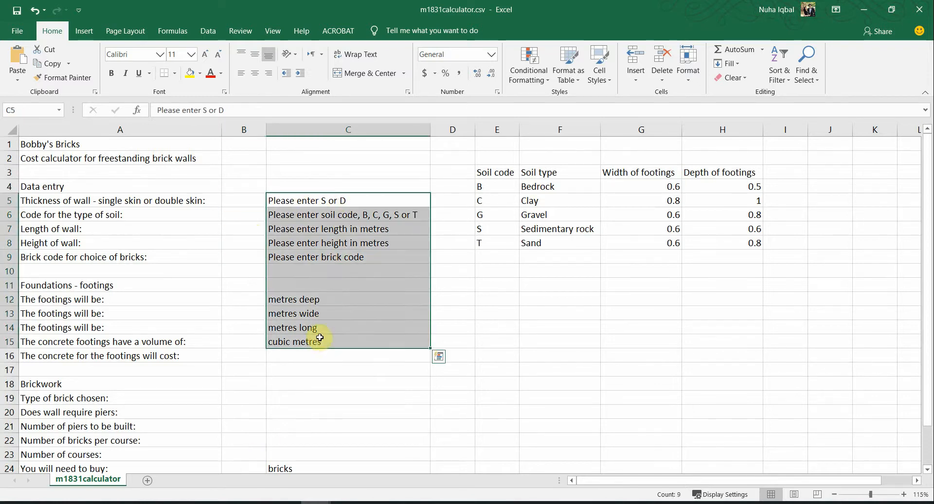
{"action": "left_click", "coordinate": [319, 337]}
{"action": "left_click", "coordinate": [313, 314]}
{"action": "left_click", "coordinate": [312, 299]}
{"action": "left_click", "coordinate": [312, 316]}
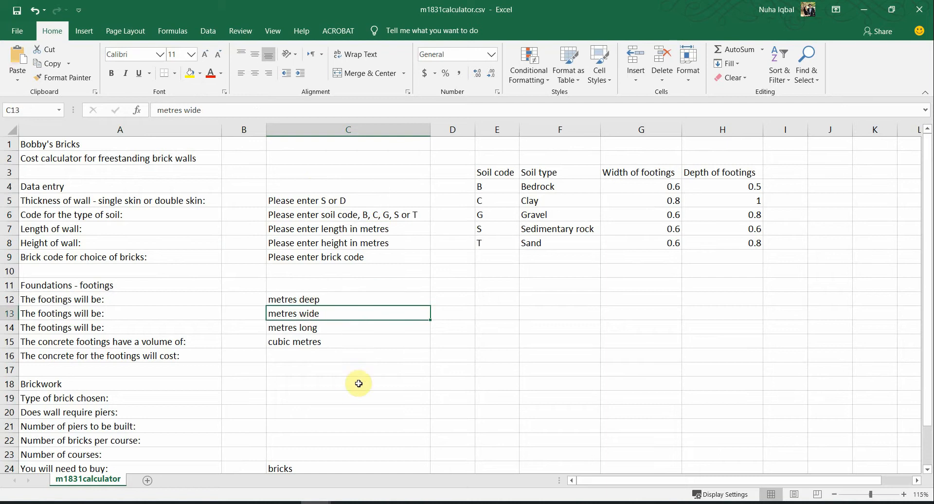
Step: Inspect the soil table E3:H8, including soil codes, soil types, footing widths and depths
{"action": "left_click_drag", "start_coordinate": [509, 171], "coordinate": [739, 248]}
{"action": "scroll", "coordinate": [705, 350], "scroll_direction": "down", "scroll_amount": 6}
{"action": "scroll", "coordinate": [700, 367], "scroll_direction": "up", "scroll_amount": 6}
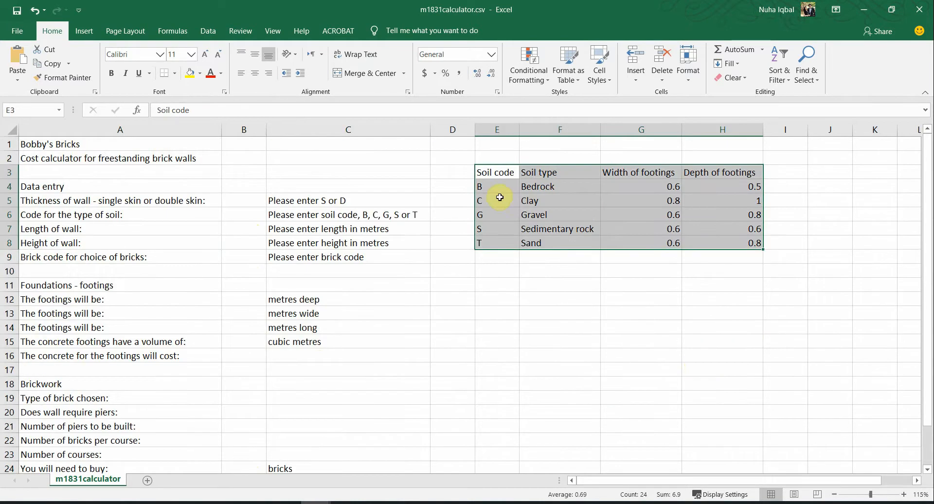
{"action": "left_click", "coordinate": [500, 197]}
{"action": "left_click_drag", "start_coordinate": [492, 185], "coordinate": [500, 252]}
{"action": "left_click_drag", "start_coordinate": [545, 190], "coordinate": [555, 246]}
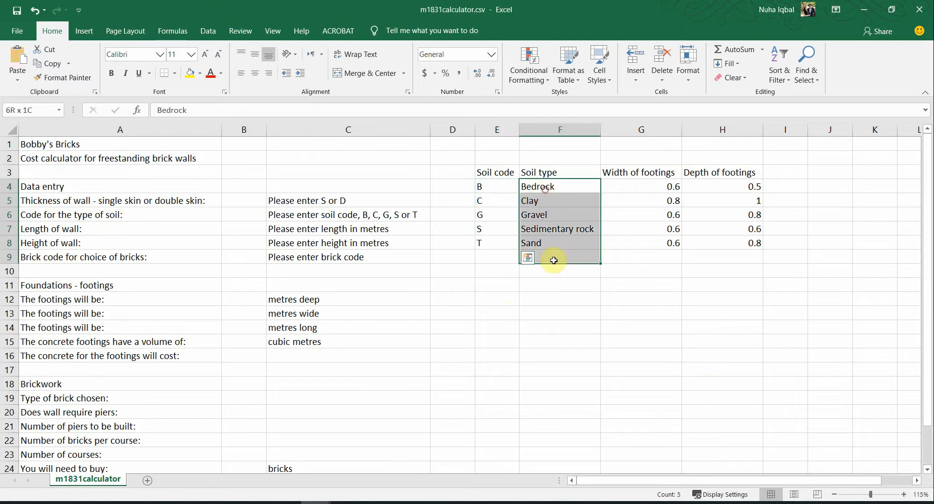
{"action": "left_click_drag", "start_coordinate": [653, 189], "coordinate": [705, 214]}
{"action": "left_click", "coordinate": [705, 229]}
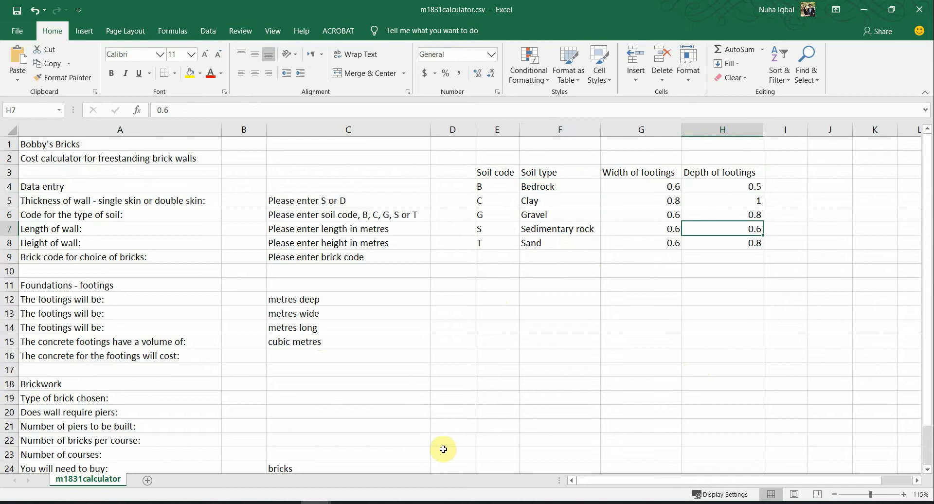
{"action": "key", "text": "alt+Tab"}
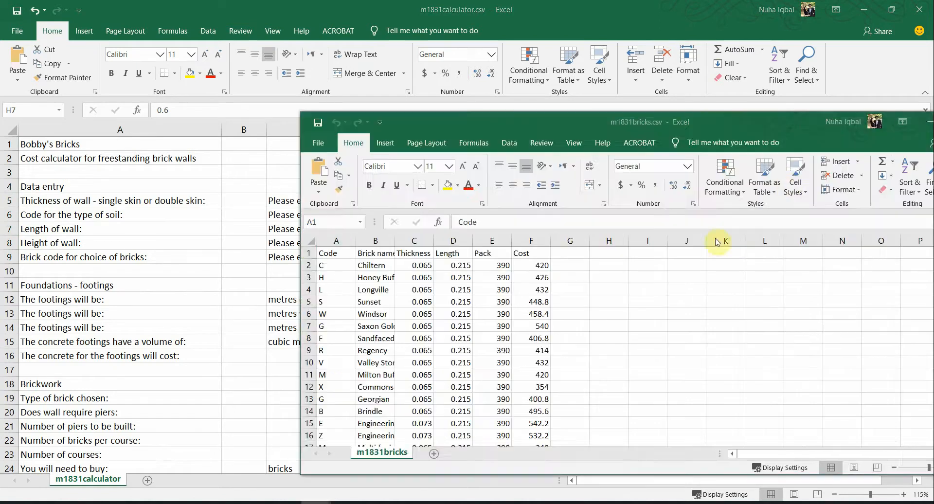
Step: Maximize the m1831bricks workbook and AutoFit all its columns
{"action": "double_click", "coordinate": [650, 119]}
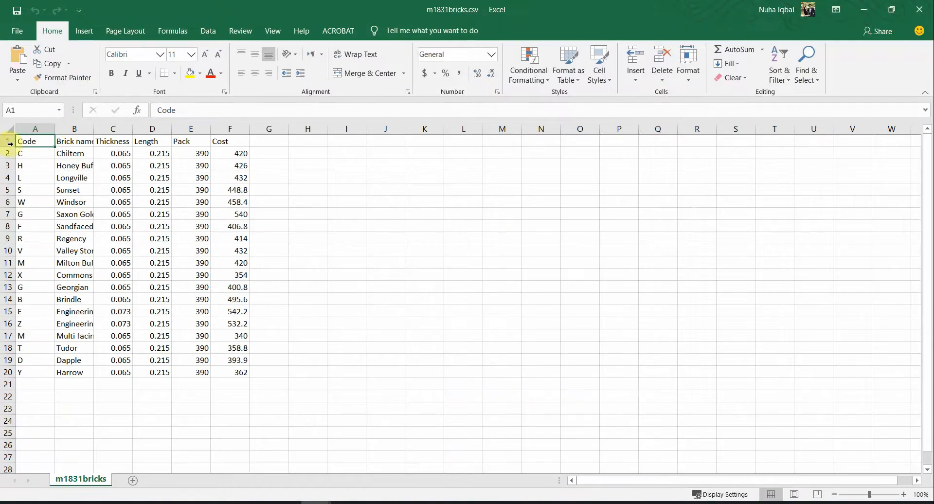
{"action": "left_click", "coordinate": [6, 128]}
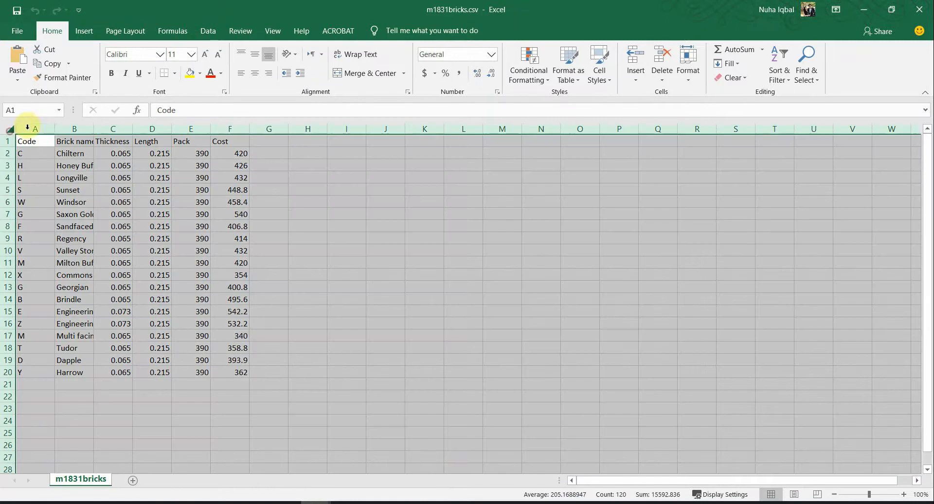
{"action": "double_click", "coordinate": [52, 131]}
{"action": "left_click", "coordinate": [73, 190]}
Step: Review the brick codes and names, with the bricks window shrunk over the calculator
{"action": "left_click_drag", "start_coordinate": [34, 140], "coordinate": [34, 346]}
{"action": "left_click_drag", "start_coordinate": [70, 139], "coordinate": [67, 299]}
{"action": "left_click_drag", "start_coordinate": [184, 10], "coordinate": [455, 245]}
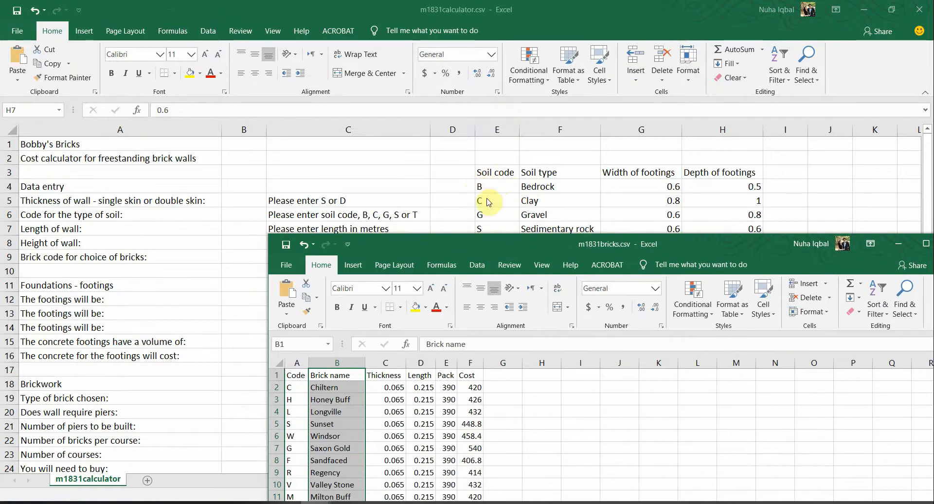
{"action": "left_click_drag", "start_coordinate": [294, 376], "coordinate": [293, 390]}
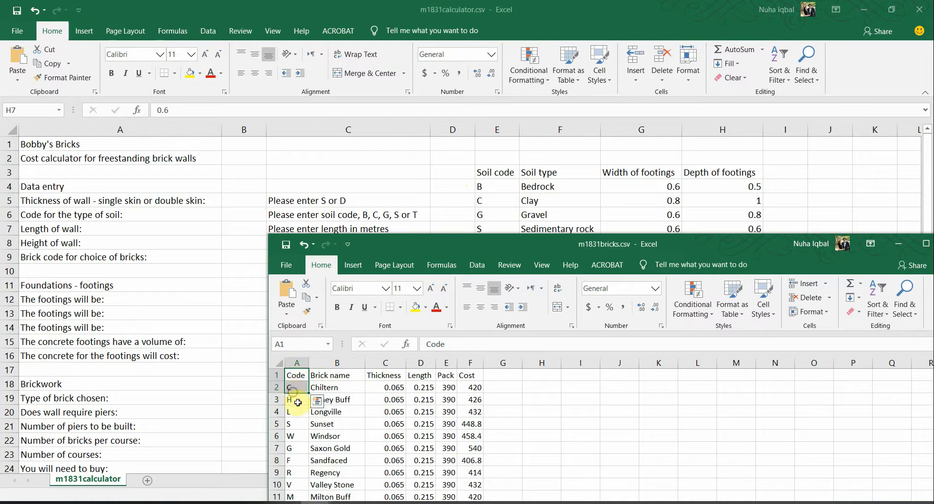
{"action": "left_click", "coordinate": [298, 402]}
{"action": "left_click_drag", "start_coordinate": [294, 387], "coordinate": [321, 389]}
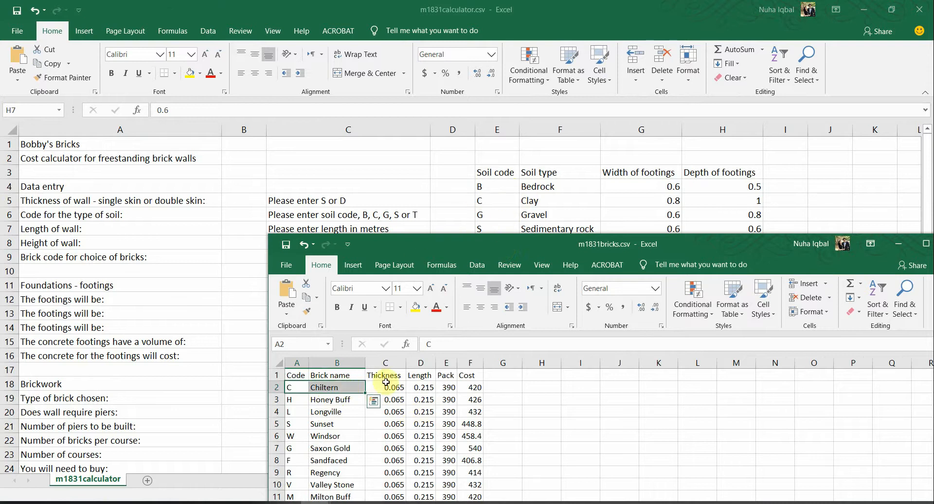
Step: Maximize the bricks workbook again and review the codes, names, measurements and costs
{"action": "double_click", "coordinate": [521, 242]}
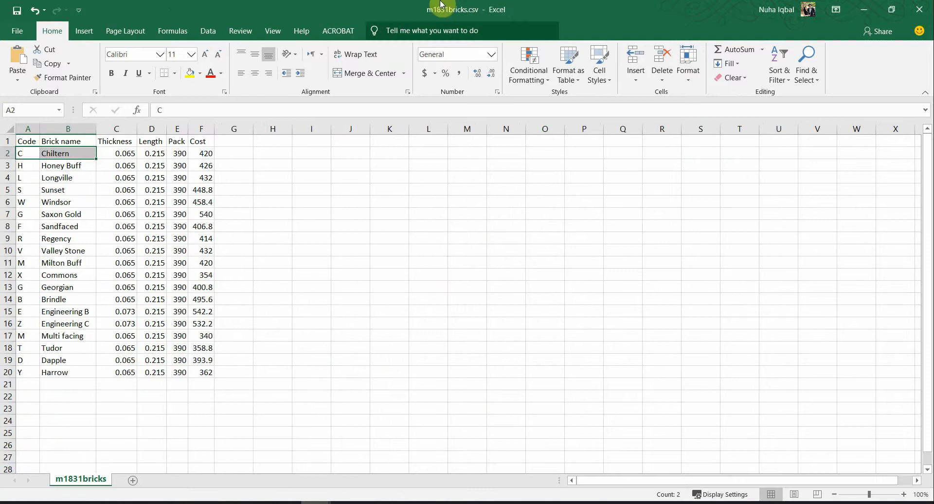
{"action": "left_click_drag", "start_coordinate": [24, 165], "coordinate": [21, 275]}
{"action": "left_click_drag", "start_coordinate": [69, 154], "coordinate": [65, 275]}
{"action": "left_click_drag", "start_coordinate": [124, 157], "coordinate": [194, 369]}
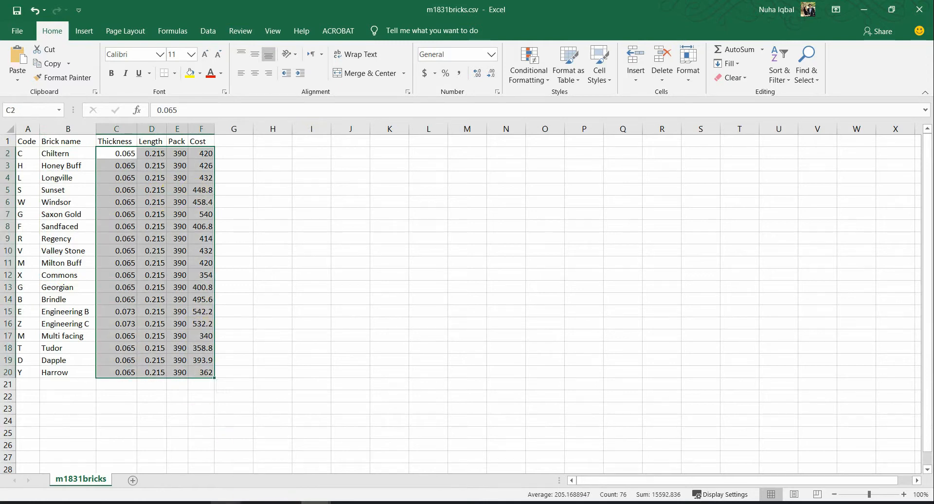
Step: Scroll the question paper's page 3 target layout down to row 26 and compare it with the calculator sheet
{"action": "left_click", "coordinate": [223, 390]}
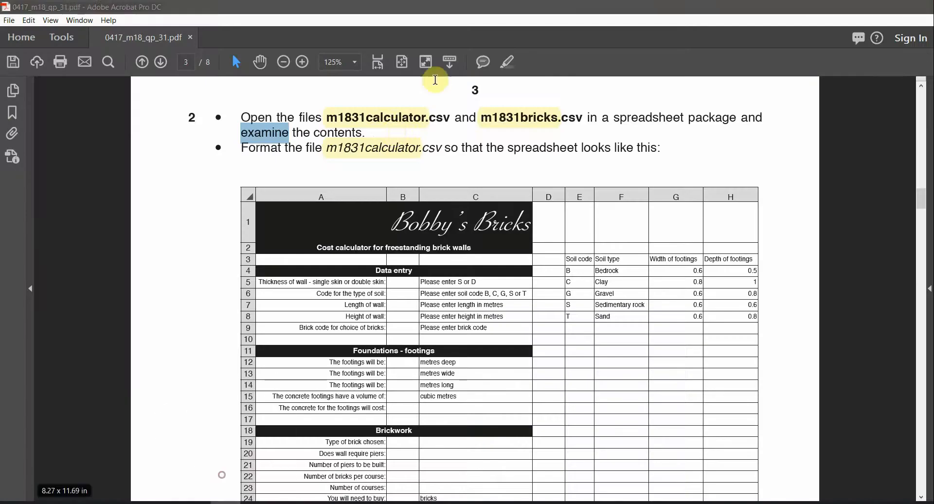
{"action": "left_click", "coordinate": [385, 148]}
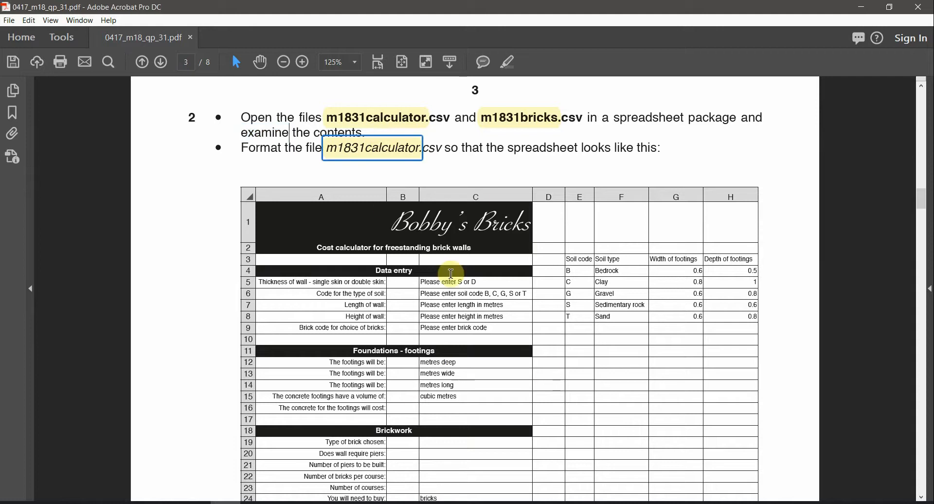
{"action": "scroll", "coordinate": [484, 353], "scroll_direction": "down", "scroll_amount": 2}
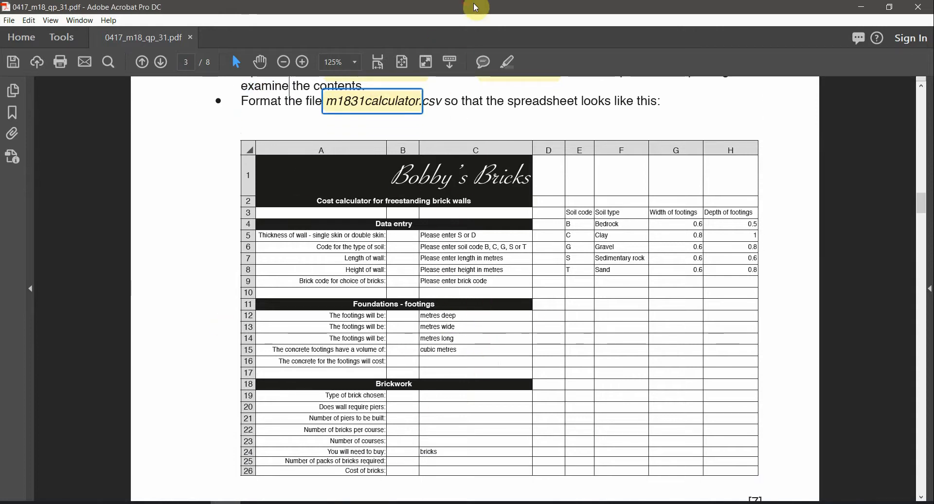
{"action": "left_click_drag", "start_coordinate": [477, 7], "coordinate": [486, 183]}
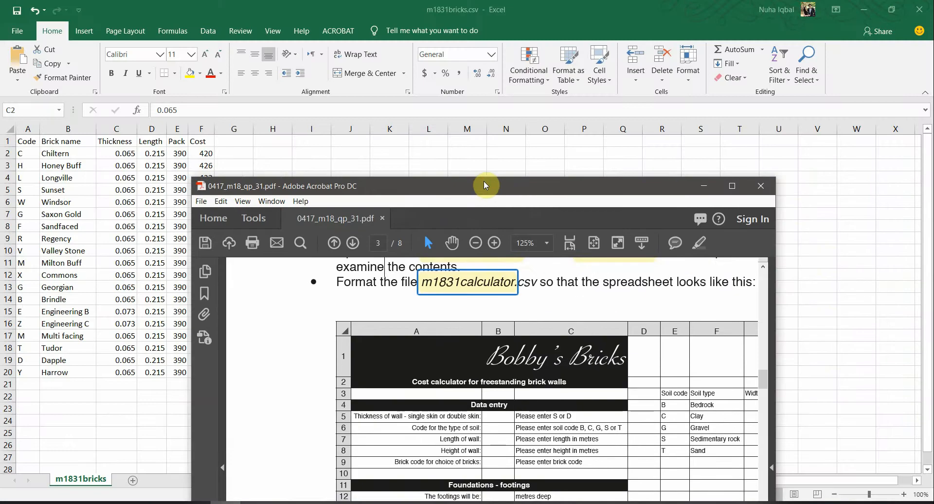
{"action": "double_click", "coordinate": [483, 183]}
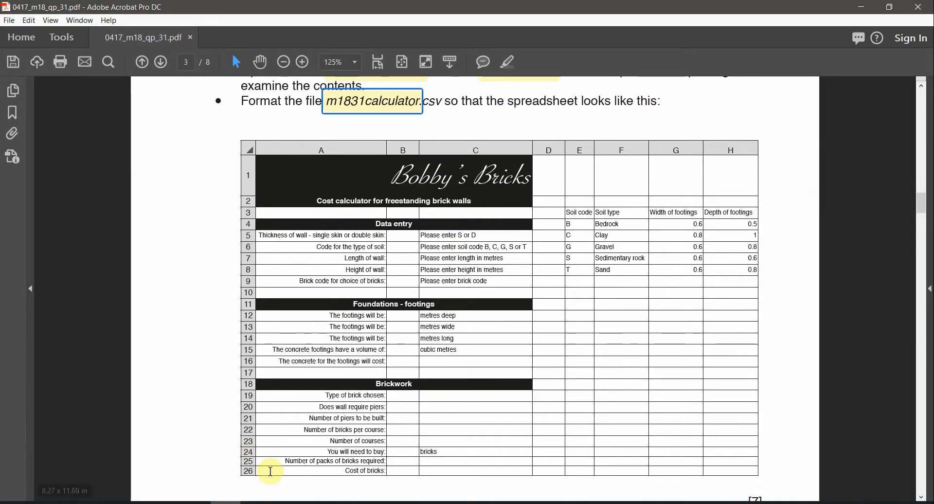
{"action": "left_click", "coordinate": [298, 492]}
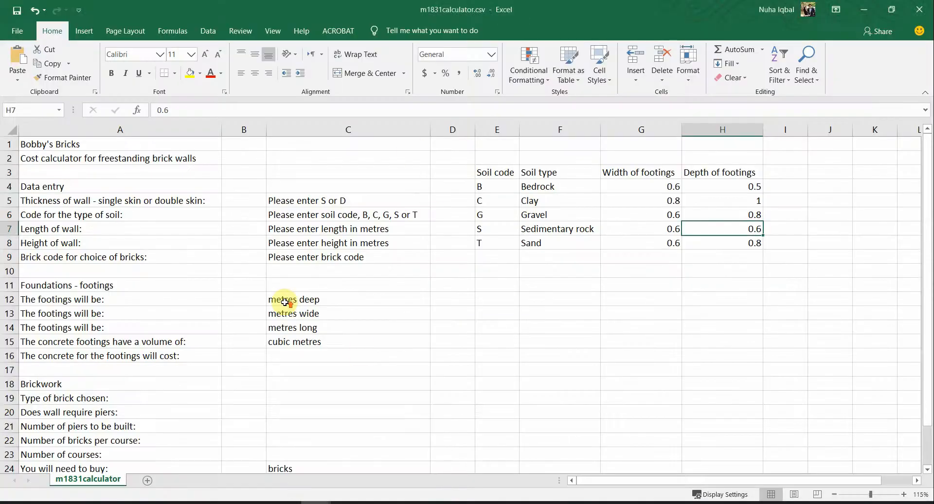
{"action": "left_click", "coordinate": [160, 215]}
{"action": "key", "text": "alt+Tab"}
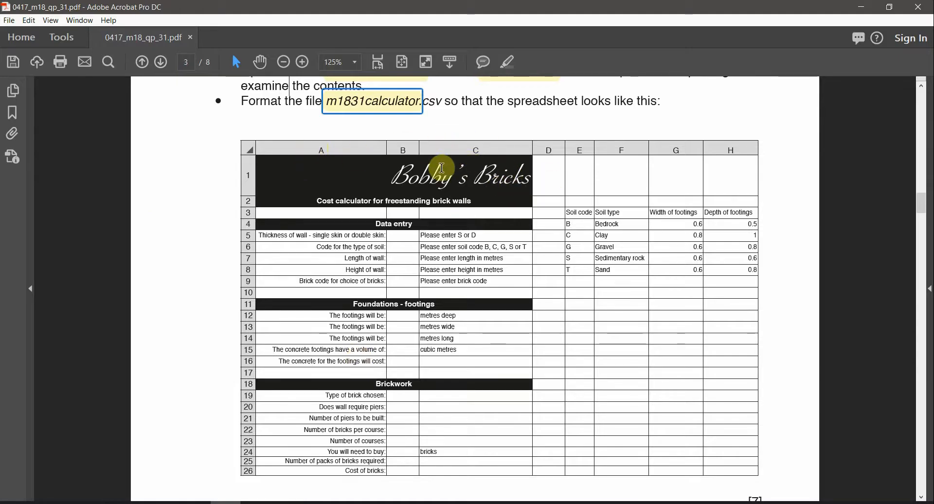
{"action": "key", "text": "alt+Tab"}
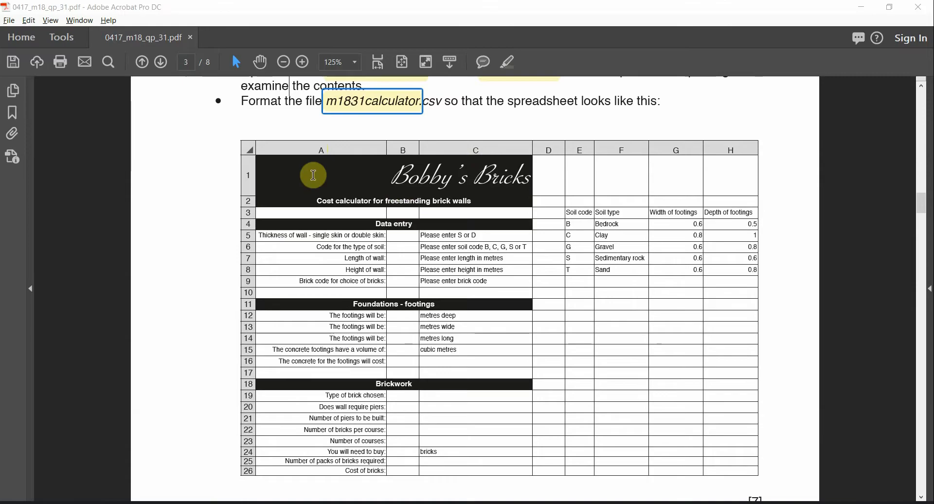
Step: Merge and centre A1:C1 for the title and A2:C2 for the subtitle
{"action": "left_click_drag", "start_coordinate": [141, 144], "coordinate": [282, 143]}
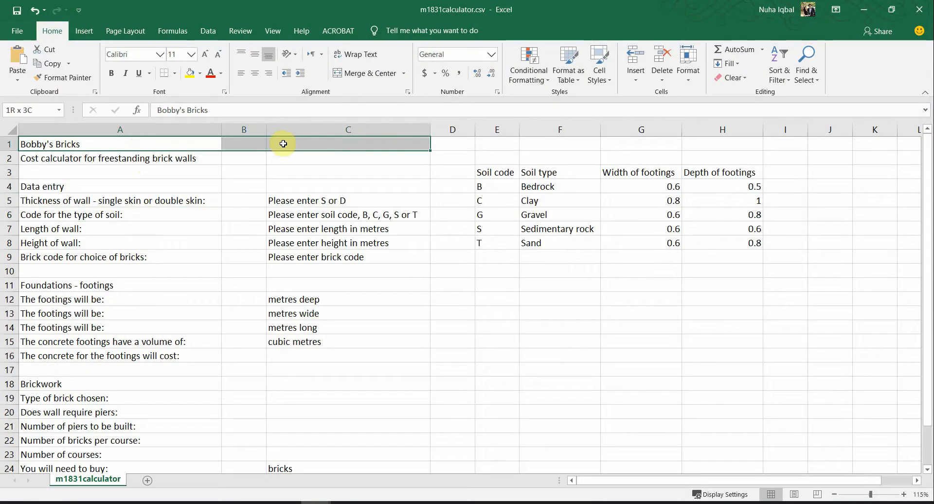
{"action": "left_click", "coordinate": [365, 73]}
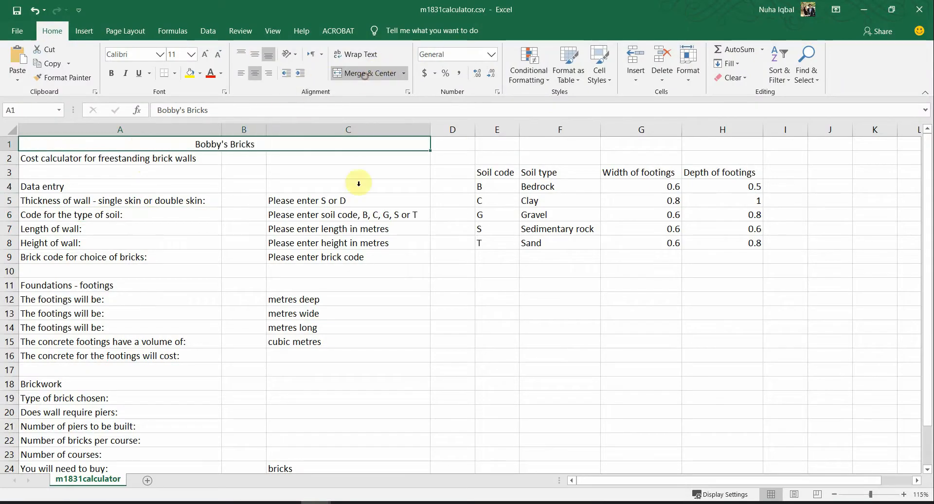
{"action": "key", "text": "alt+Tab"}
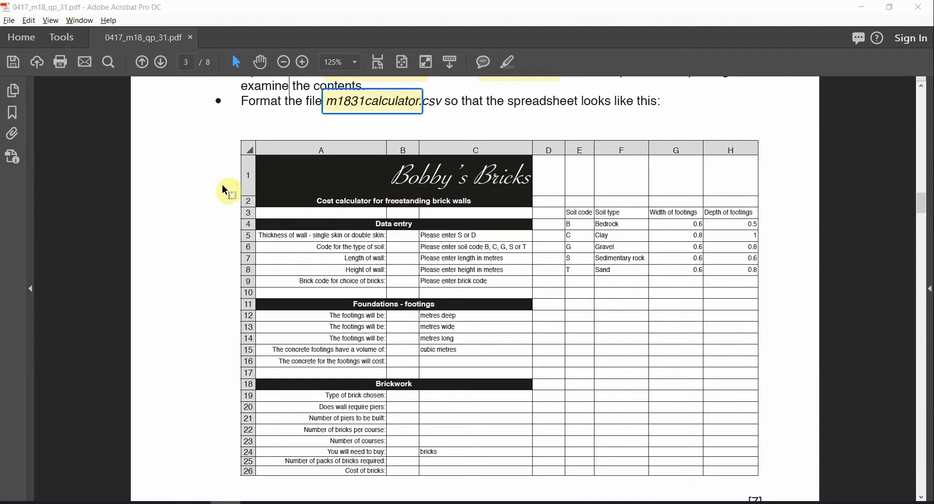
{"action": "key", "text": "alt+Tab"}
{"action": "left_click_drag", "start_coordinate": [158, 164], "coordinate": [382, 158]}
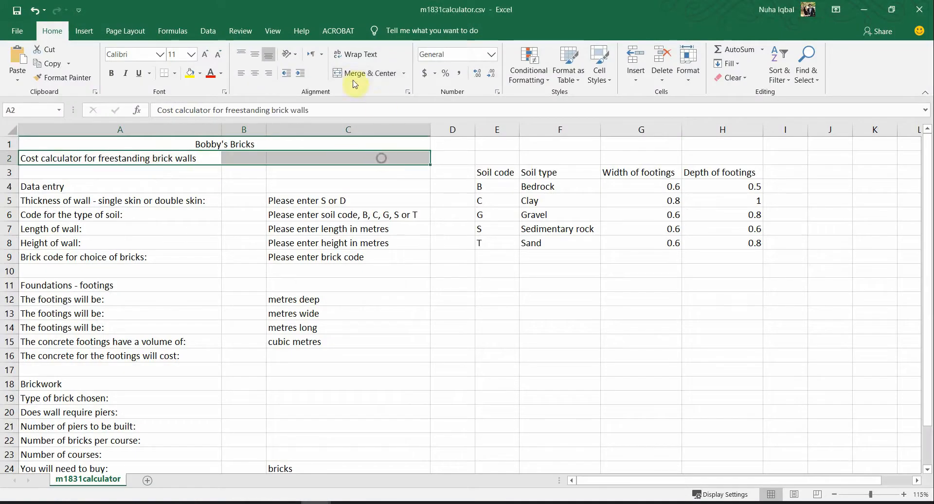
{"action": "left_click", "coordinate": [377, 75]}
{"action": "key", "text": "alt+Tab"}
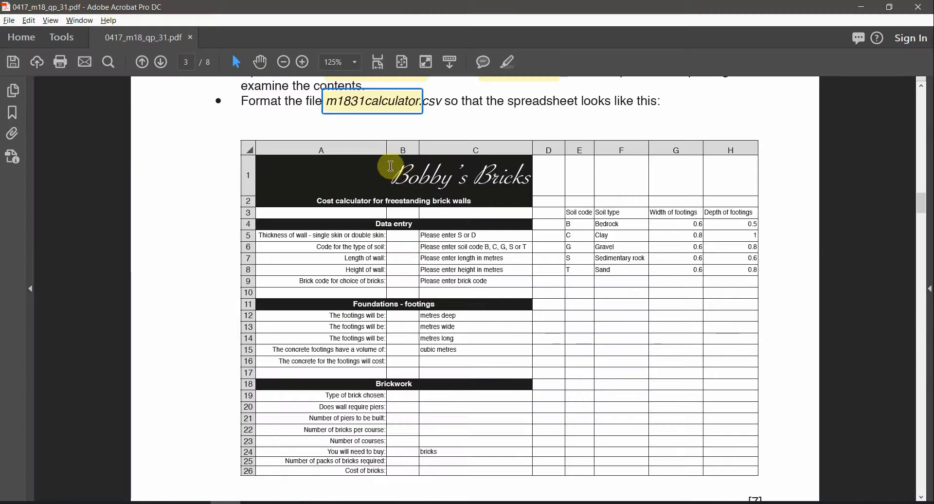
{"action": "key", "text": "alt+Tab"}
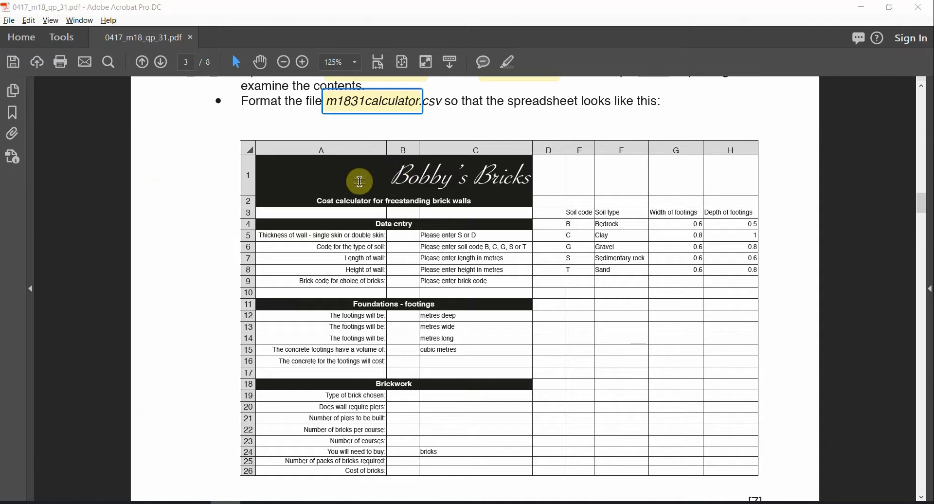
Step: Give title rows 1 and 2 a black fill with white text
{"action": "left_click_drag", "start_coordinate": [245, 143], "coordinate": [241, 157]}
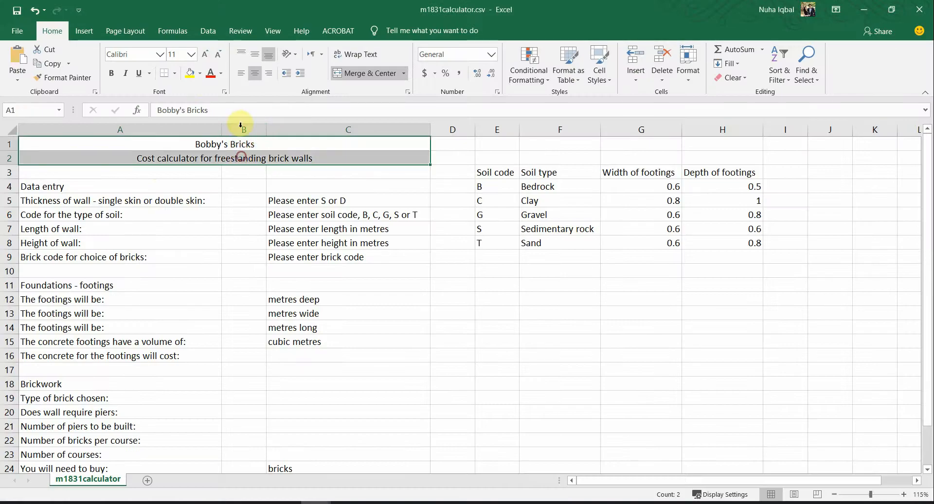
{"action": "left_click", "coordinate": [200, 74]}
{"action": "left_click", "coordinate": [208, 100]}
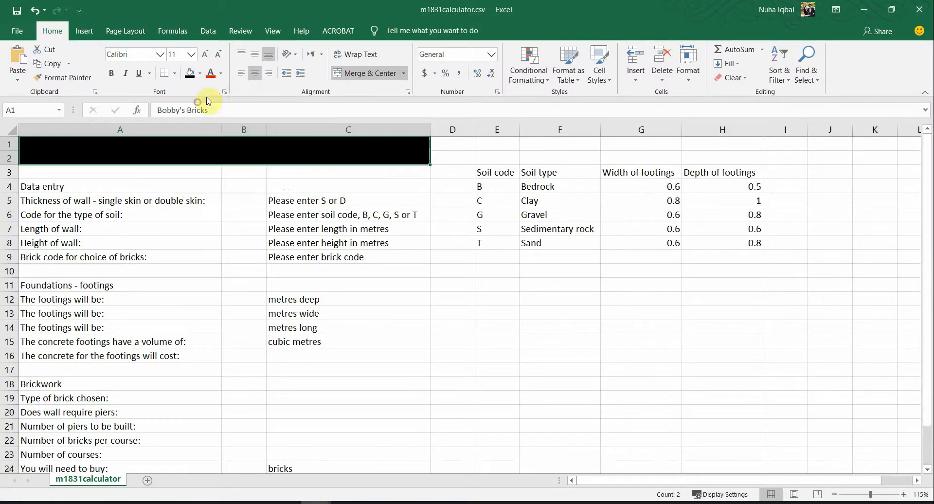
{"action": "left_click", "coordinate": [224, 76]}
{"action": "left_click", "coordinate": [211, 113]}
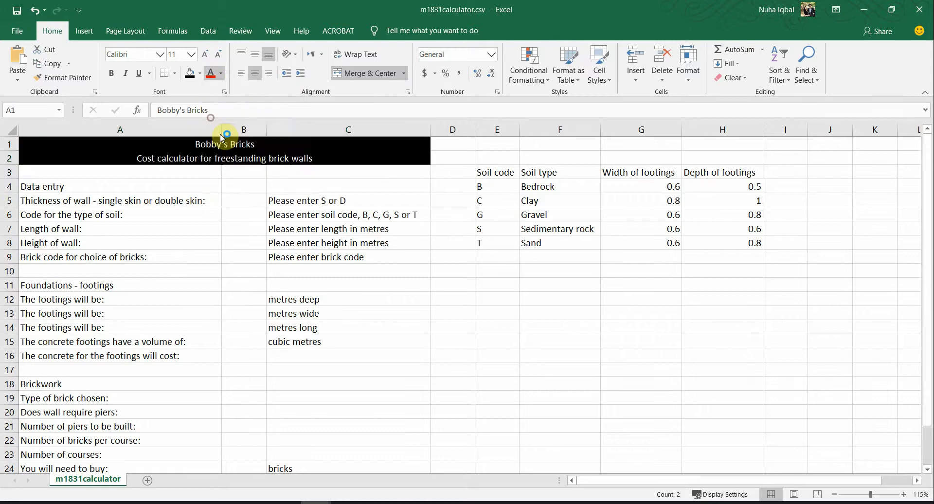
{"action": "key", "text": "alt+Tab"}
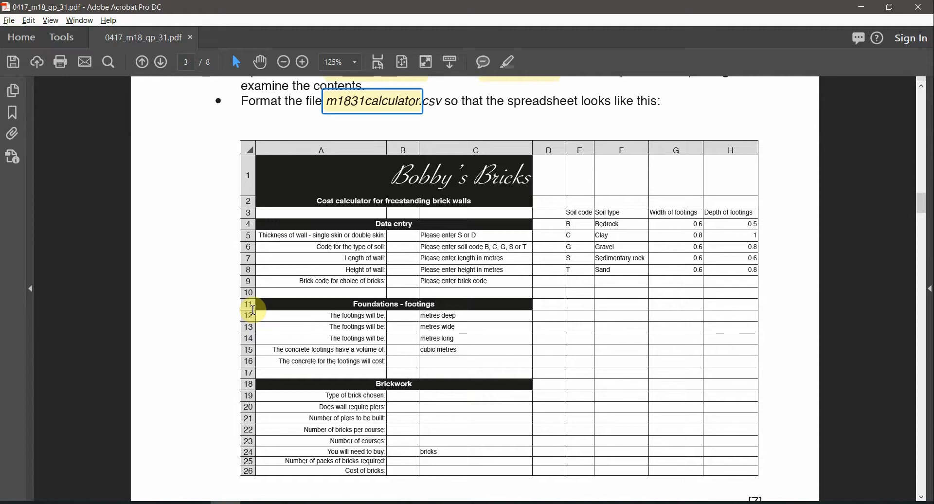
{"action": "key", "text": "alt+Tab"}
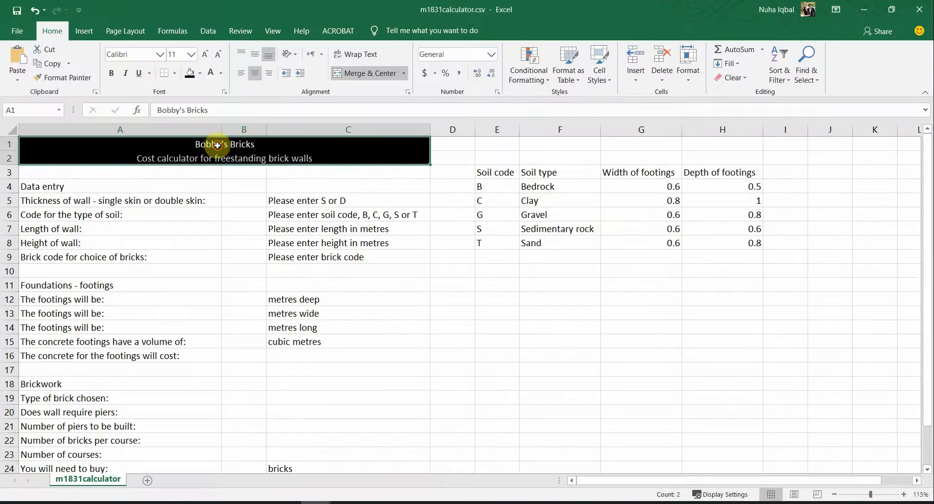
Step: Set the Bobby's Bricks title to Adalgisa Personal Use and enlarge it five sizes
{"action": "left_click", "coordinate": [213, 144]}
{"action": "left_click", "coordinate": [159, 55]}
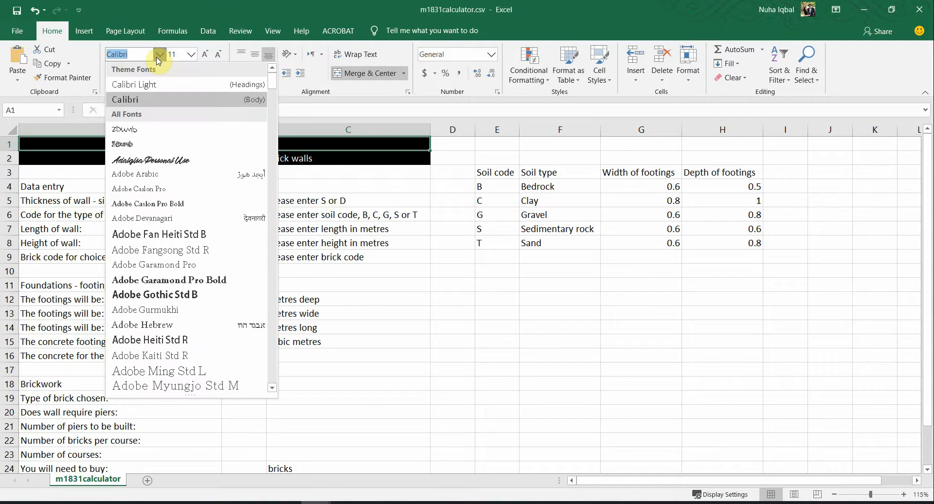
{"action": "left_click", "coordinate": [183, 159]}
{"action": "key", "text": "alt+Tab"}
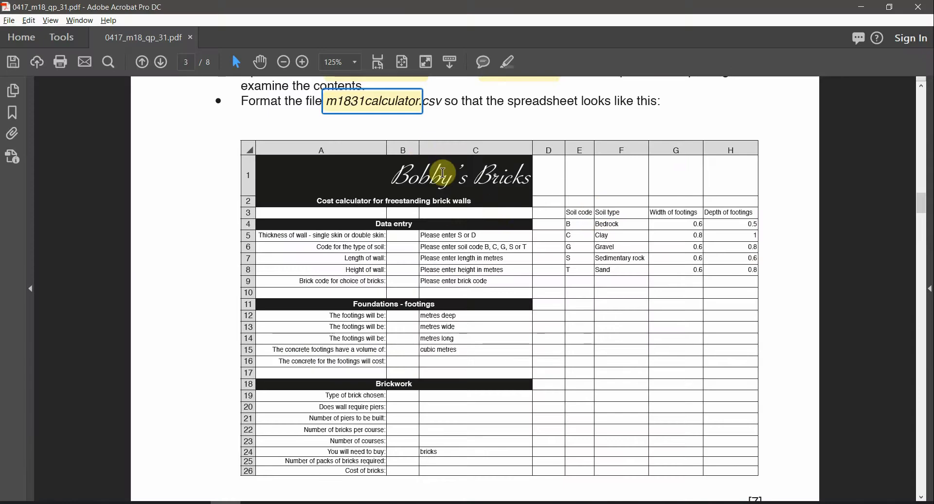
{"action": "key", "text": "alt+Tab"}
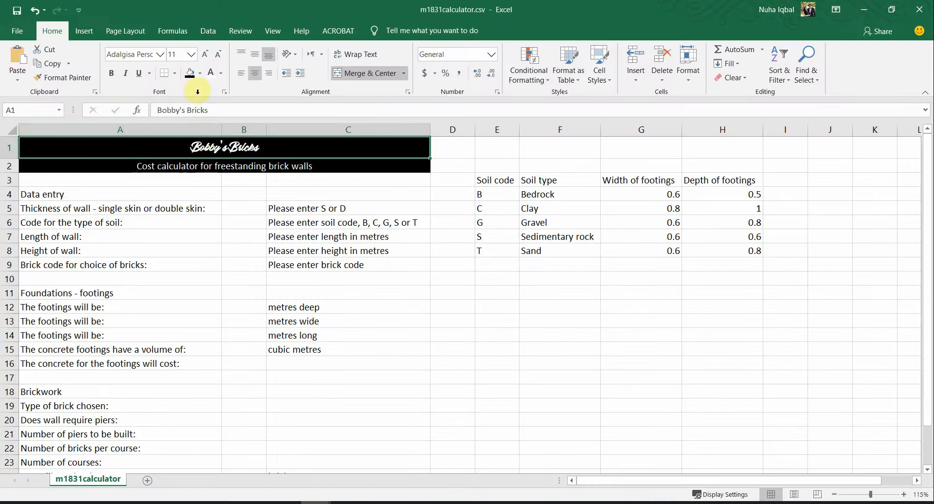
{"action": "left_click", "coordinate": [205, 55]}
{"action": "left_click", "coordinate": [205, 55]}
{"action": "left_click", "coordinate": [204, 54]}
{"action": "left_click", "coordinate": [205, 55]}
{"action": "left_click", "coordinate": [205, 54]}
{"action": "left_click", "coordinate": [205, 54]}
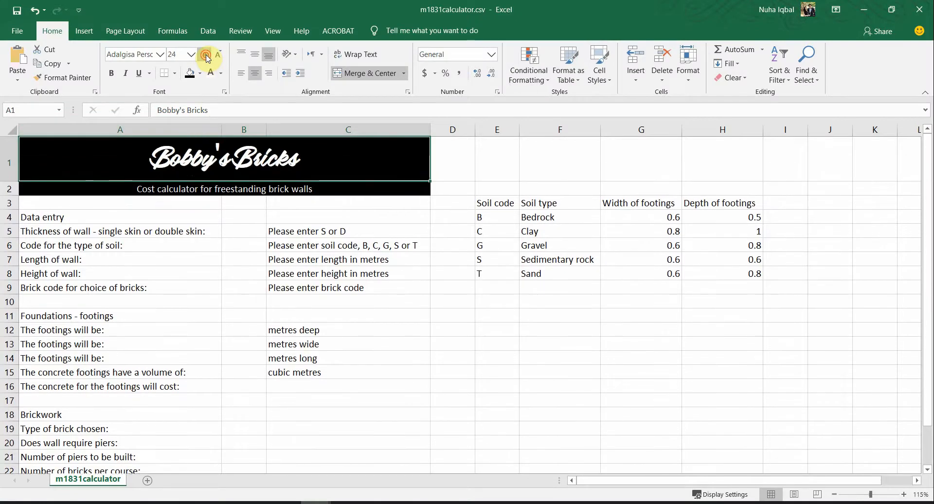
{"action": "left_click", "coordinate": [205, 55]}
{"action": "left_click", "coordinate": [205, 54]}
{"action": "left_click", "coordinate": [205, 54]}
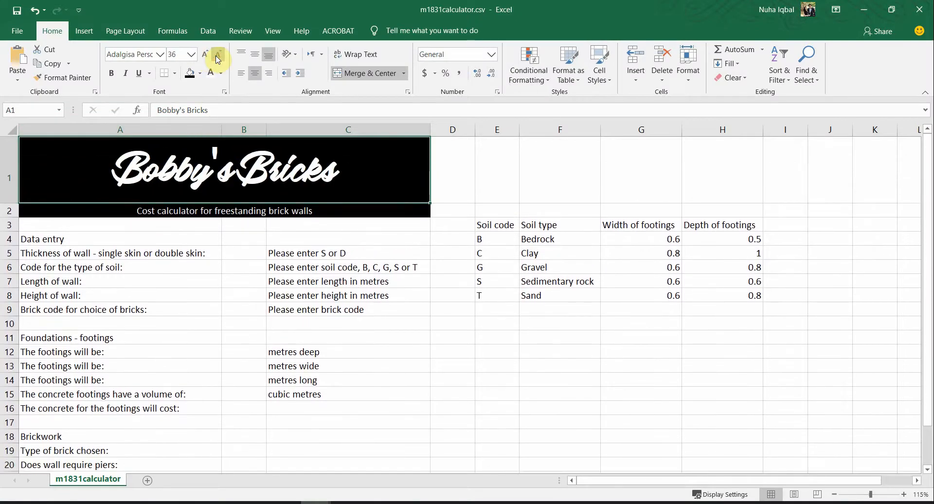
{"action": "key", "text": "alt+Tab"}
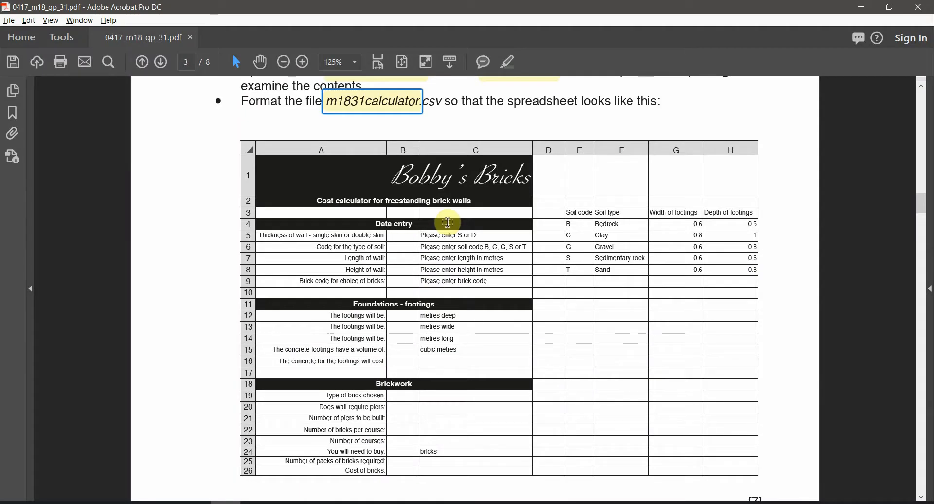
{"action": "key", "text": "alt+Tab"}
{"action": "key", "text": "alt+Tab"}
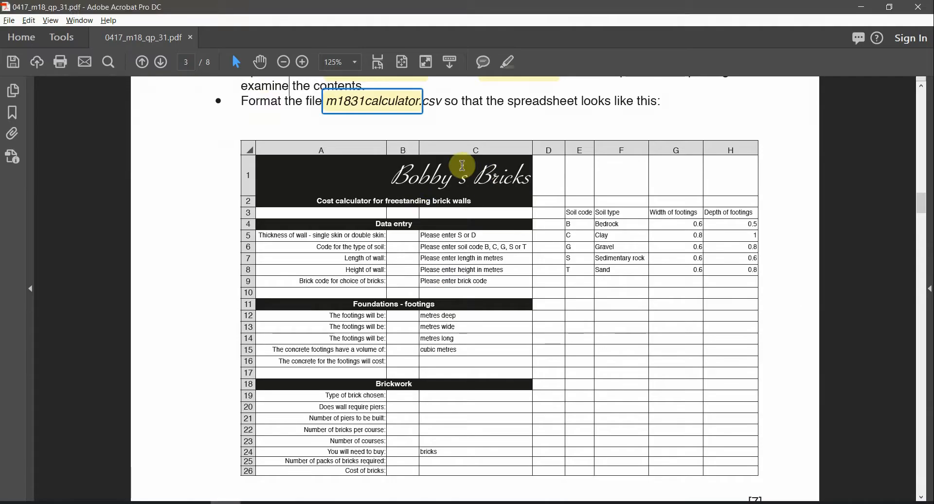
{"action": "key", "text": "alt+Tab"}
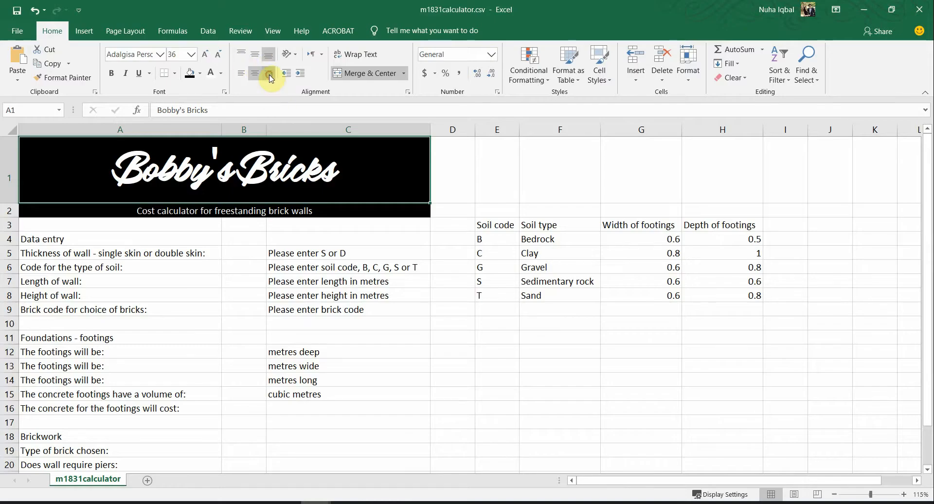
Step: Right-align the title and change its font to Freestyle Script
{"action": "left_click", "coordinate": [270, 75]}
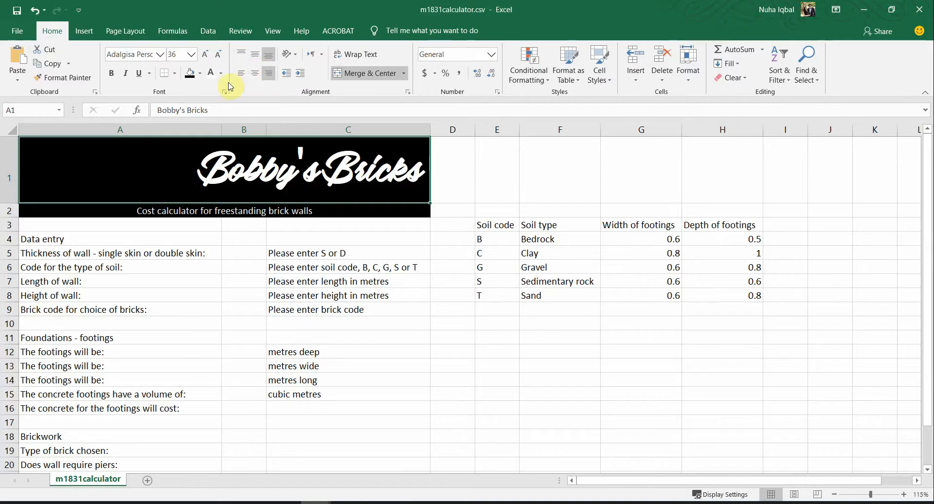
{"action": "left_click", "coordinate": [160, 55]}
{"action": "scroll", "coordinate": [209, 322], "scroll_direction": "down", "scroll_amount": 5}
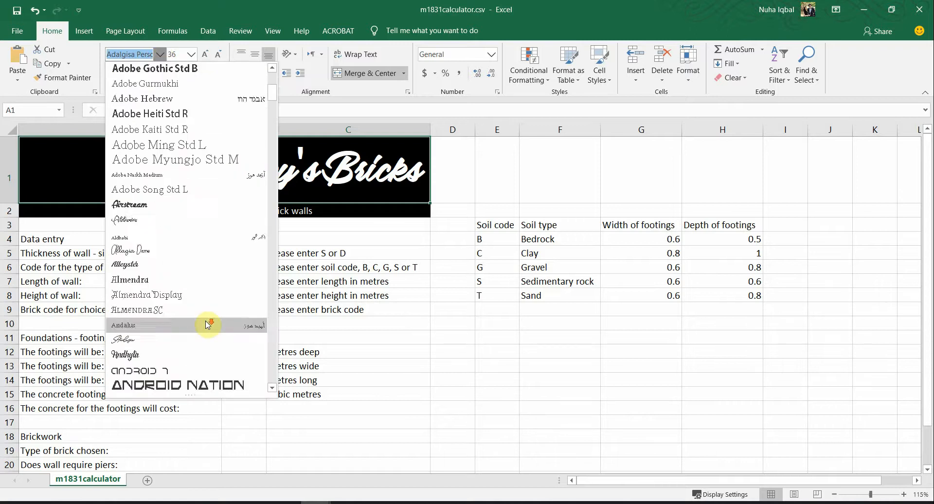
{"action": "scroll", "coordinate": [209, 324], "scroll_direction": "down", "scroll_amount": 15}
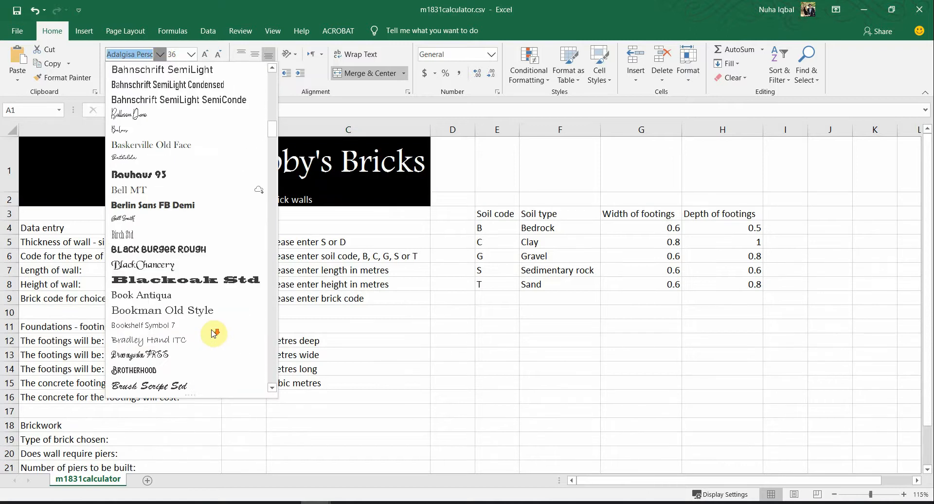
{"action": "scroll", "coordinate": [213, 334], "scroll_direction": "down", "scroll_amount": 13}
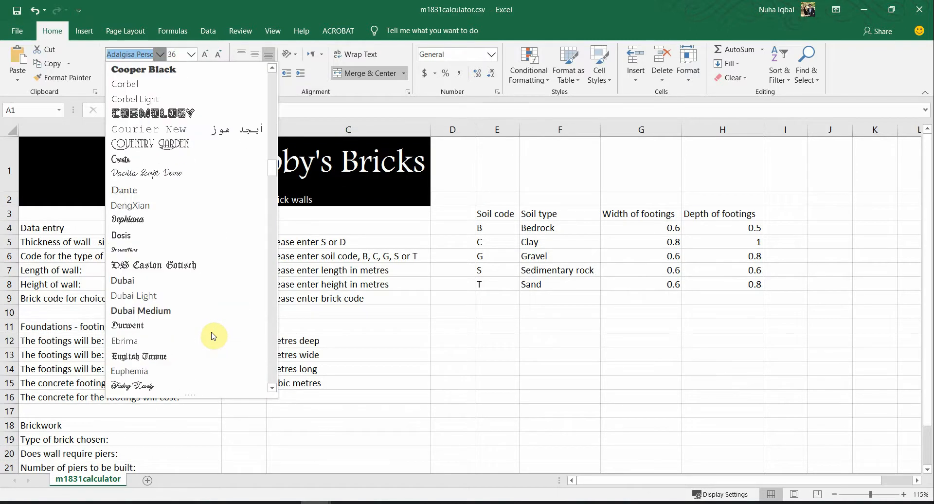
{"action": "scroll", "coordinate": [210, 334], "scroll_direction": "down", "scroll_amount": 7}
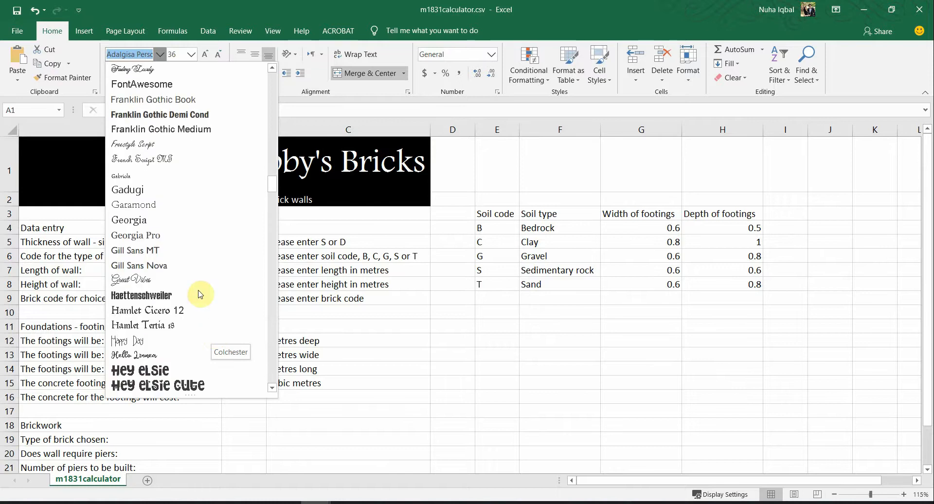
{"action": "left_click", "coordinate": [147, 145]}
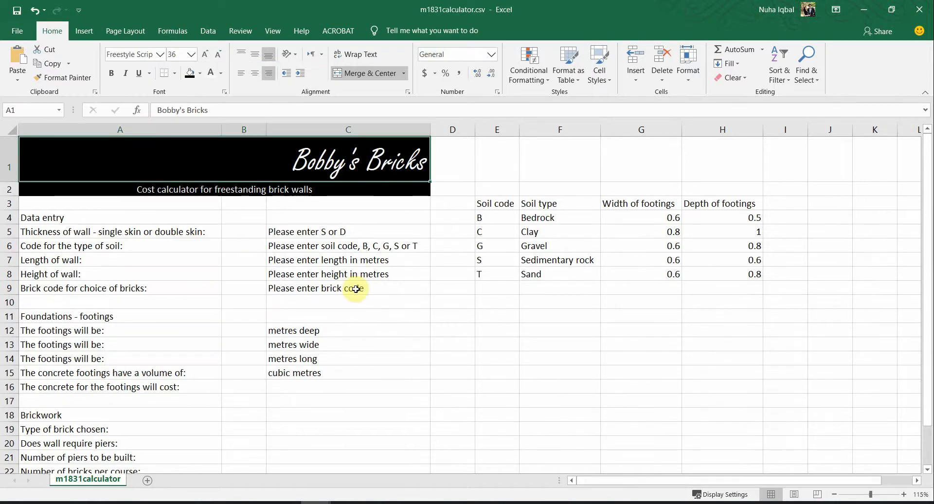
Step: Adjust the title's font size up and down until it reads 60, checking against the PDF
{"action": "key", "text": "alt+Tab"}
{"action": "key", "text": "alt+Tab"}
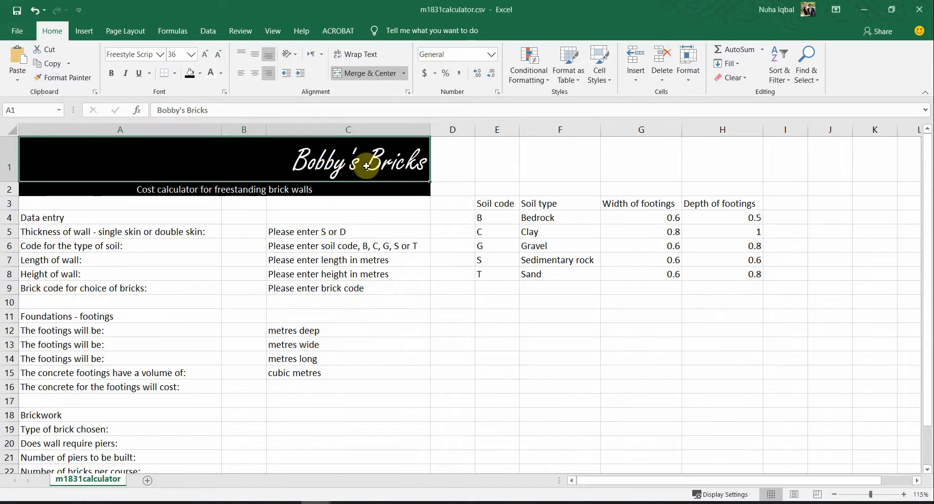
{"action": "left_click", "coordinate": [204, 55]}
{"action": "key", "text": "alt+Tab"}
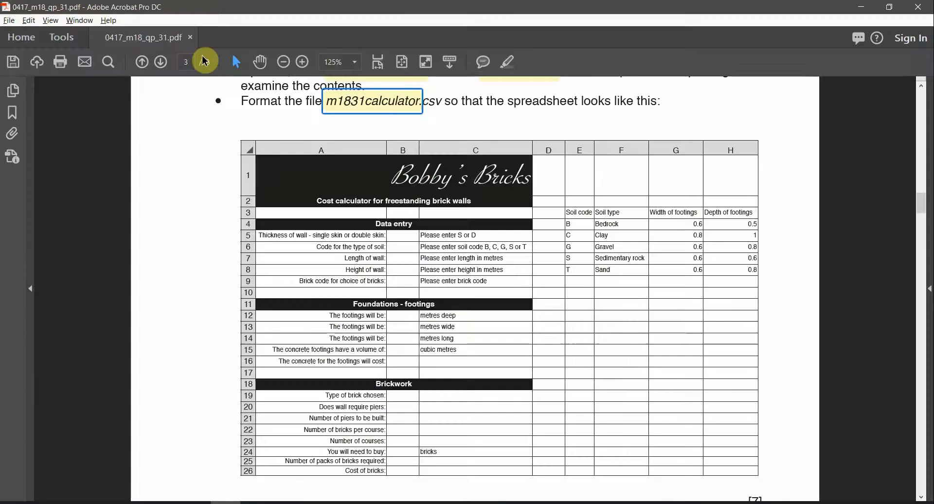
{"action": "key", "text": "alt+Tab"}
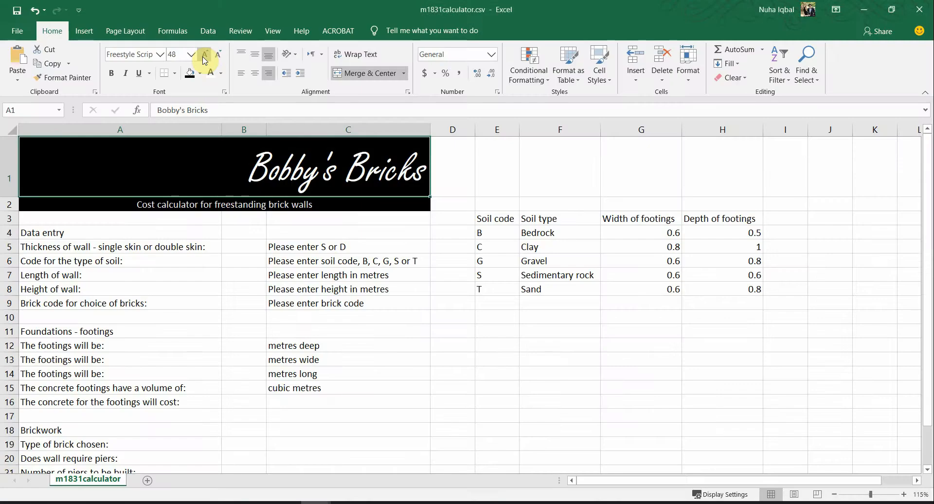
{"action": "left_click", "coordinate": [207, 61]}
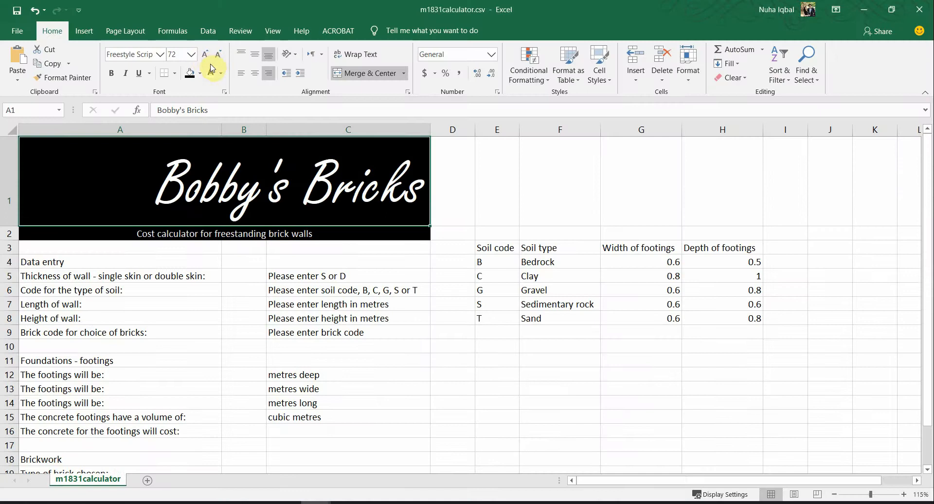
{"action": "left_click", "coordinate": [213, 62]}
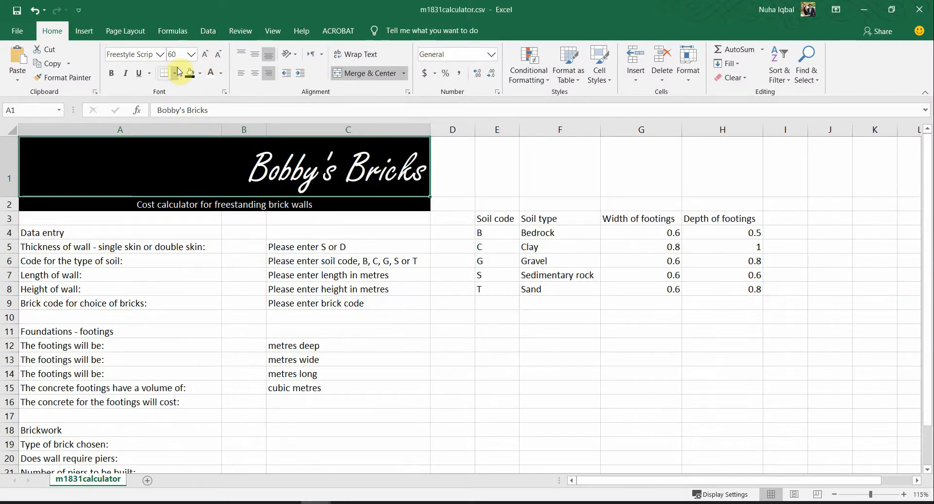
{"action": "key", "text": "alt+Tab"}
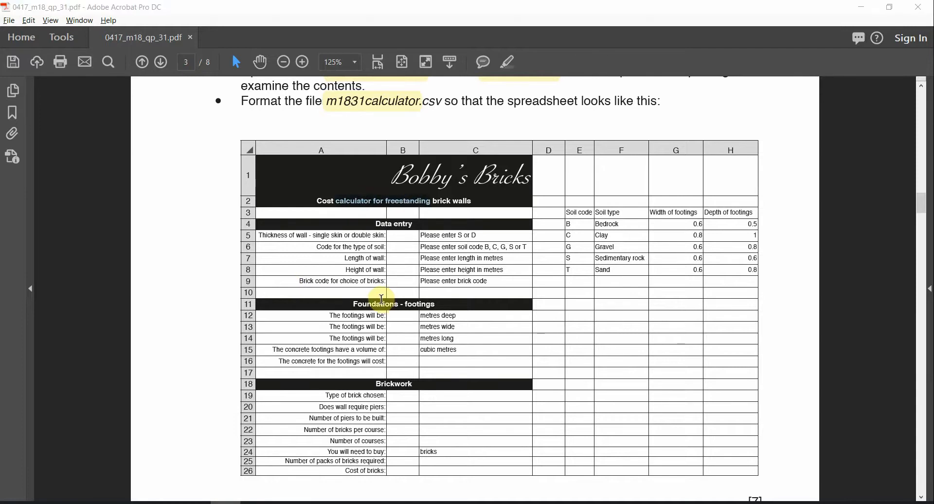
Step: Apply bold to the subtitle in cell A2
{"action": "key", "text": "alt+Tab"}
{"action": "left_click", "coordinate": [223, 221]}
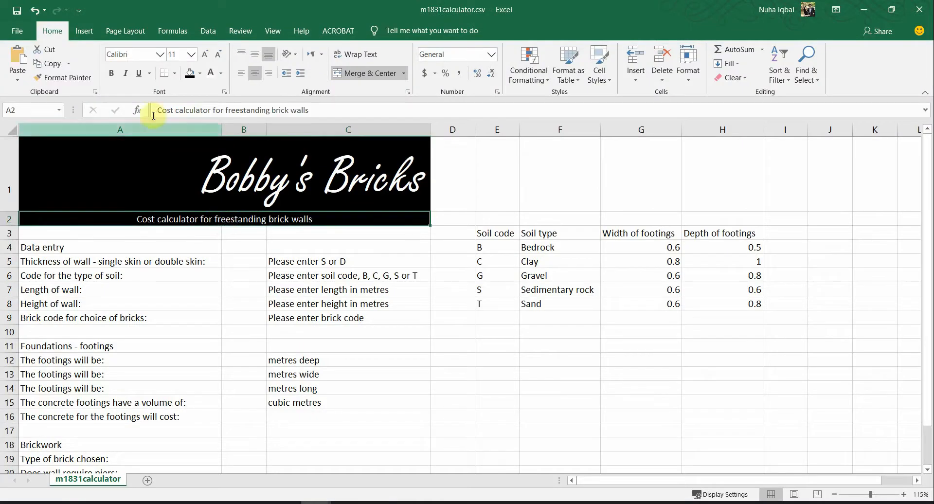
{"action": "left_click", "coordinate": [111, 73]}
{"action": "left_click", "coordinate": [232, 318]}
{"action": "left_click", "coordinate": [243, 217]}
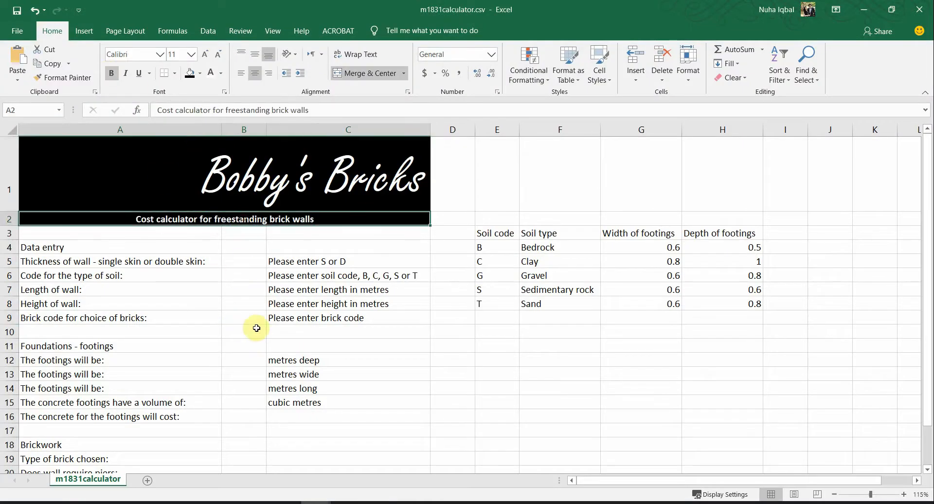
{"action": "key", "text": "alt+Tab"}
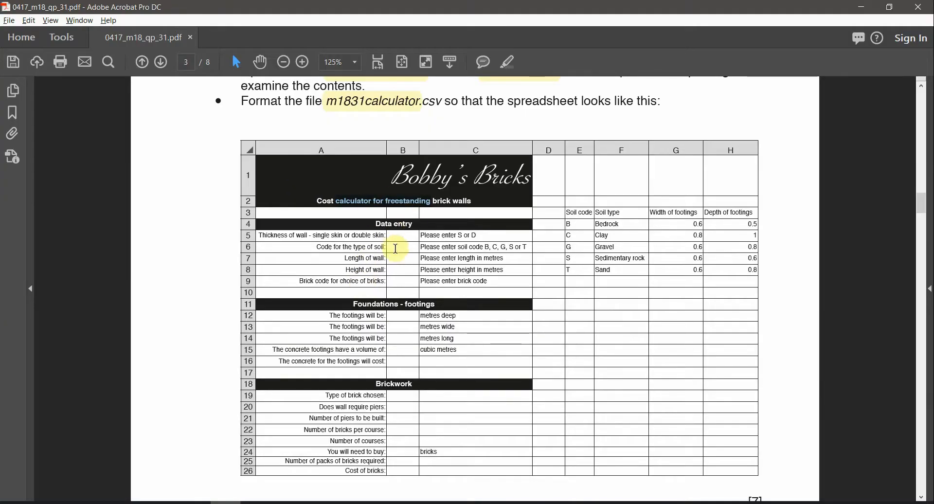
{"action": "key", "text": "alt+Tab"}
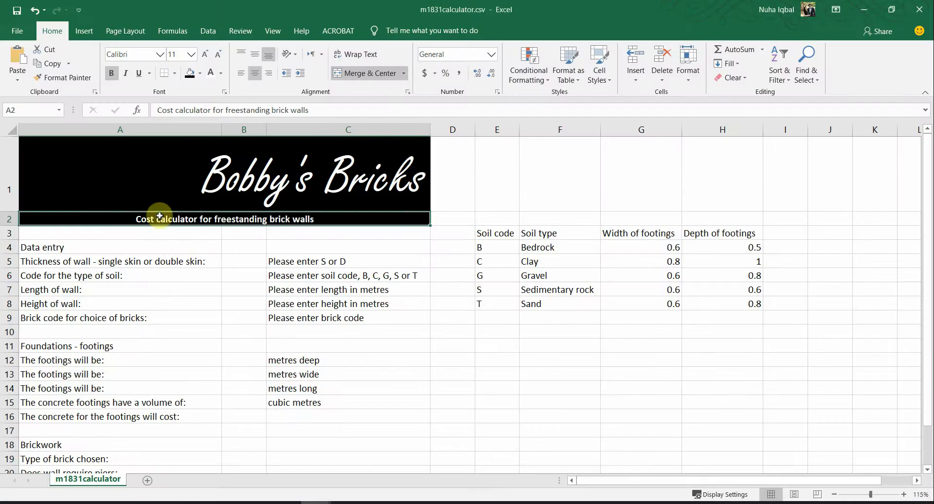
Step: Compare the sheet with the PDF, looking at empty row 3 and the Data entry heading in A4
{"action": "key", "text": "alt+Tab"}
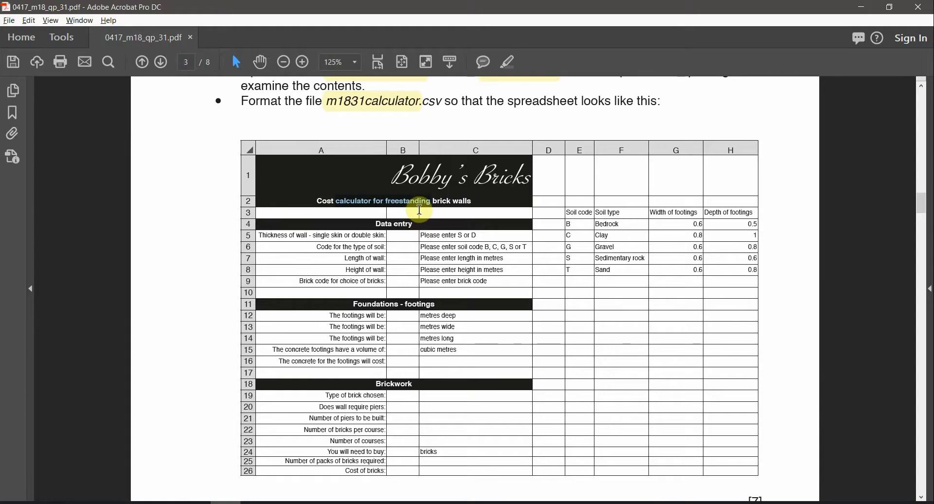
{"action": "key", "text": "alt+Tab"}
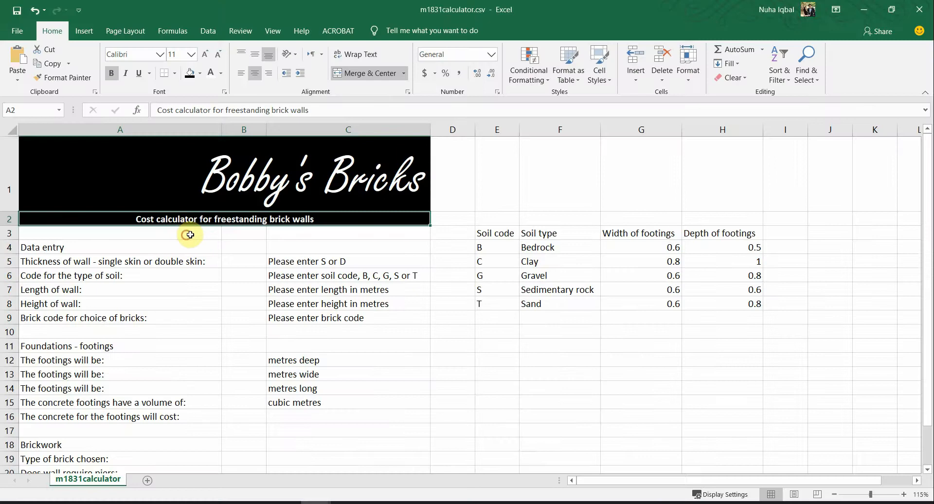
{"action": "left_click_drag", "start_coordinate": [190, 236], "coordinate": [287, 236]}
{"action": "left_click", "coordinate": [163, 250]}
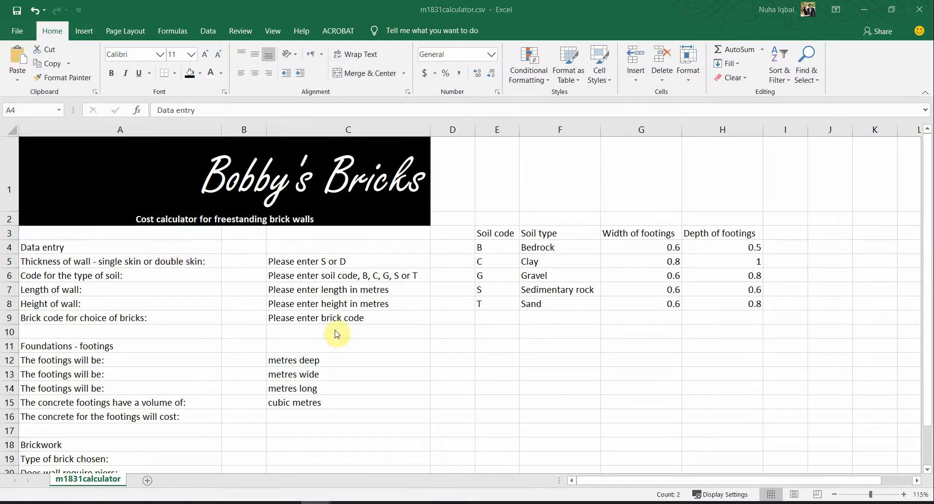
{"action": "key", "text": "alt+Tab"}
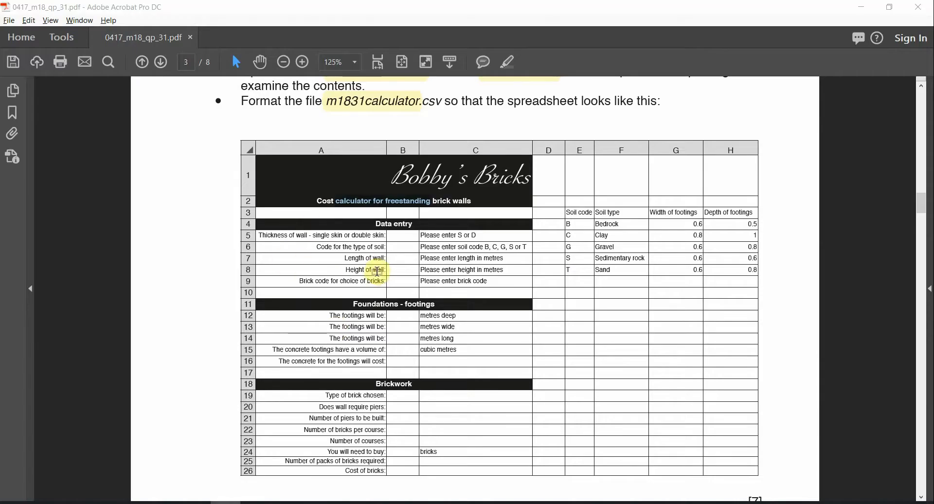
{"action": "key", "text": "alt+Tab"}
Step: Merge and centre the heading rows A4:C4, A11:C11 and A18:C18
{"action": "left_click_drag", "start_coordinate": [170, 246], "coordinate": [290, 243]}
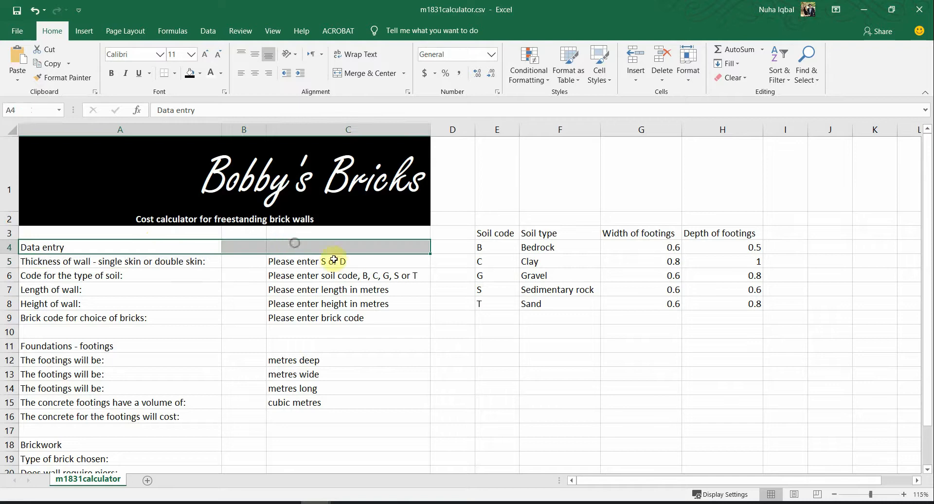
{"action": "key", "text": "alt+Tab"}
{"action": "left_click_drag", "start_coordinate": [363, 236], "coordinate": [411, 226]}
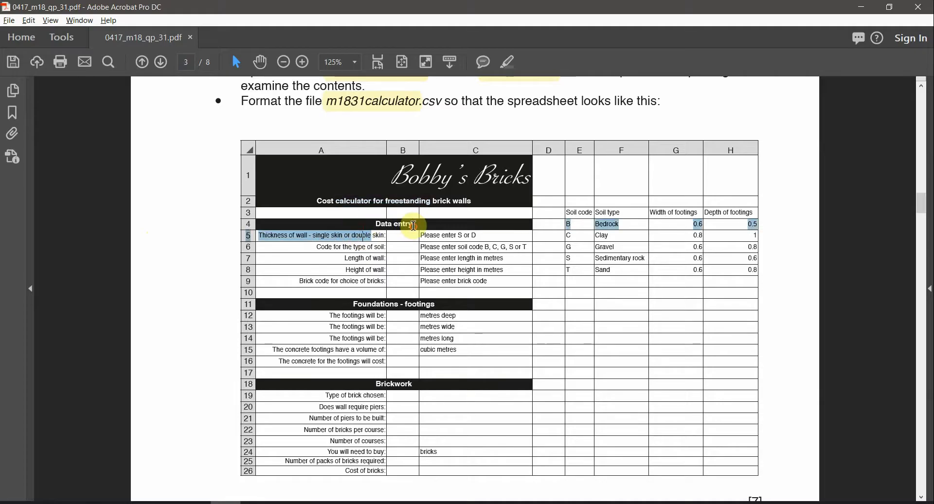
{"action": "left_click_drag", "start_coordinate": [345, 295], "coordinate": [432, 297]}
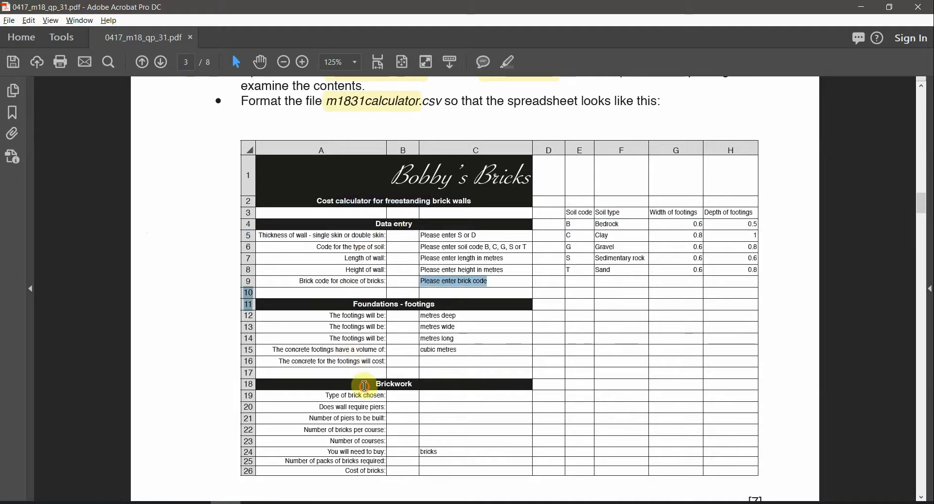
{"action": "key", "text": "alt+Tab"}
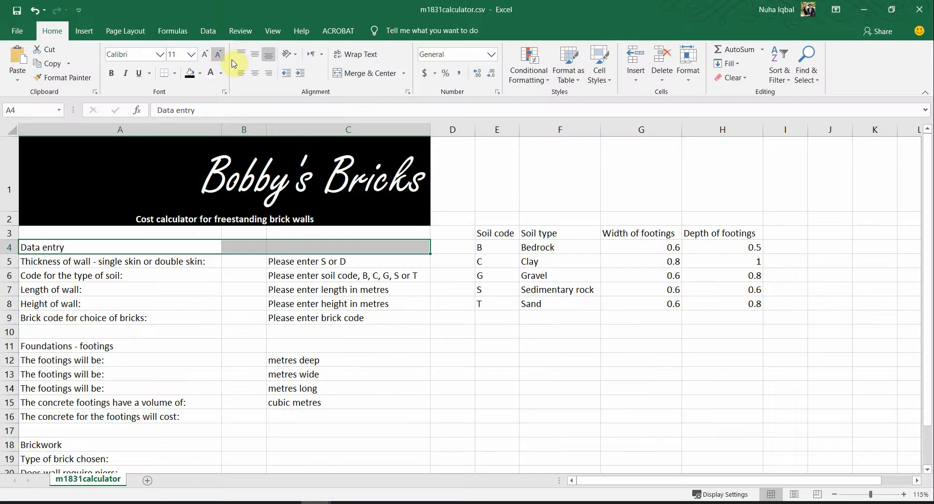
{"action": "left_click", "coordinate": [350, 73]}
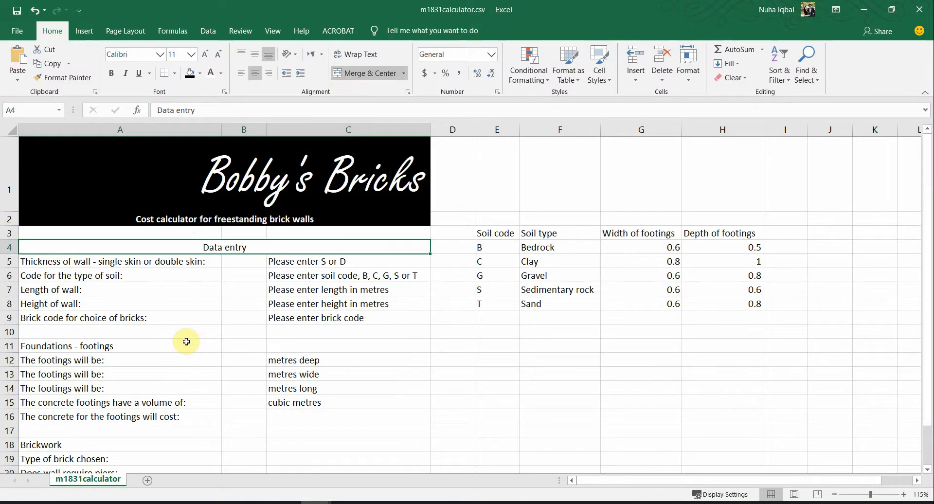
{"action": "left_click_drag", "start_coordinate": [186, 341], "coordinate": [298, 344]}
{"action": "left_click", "coordinate": [344, 73]}
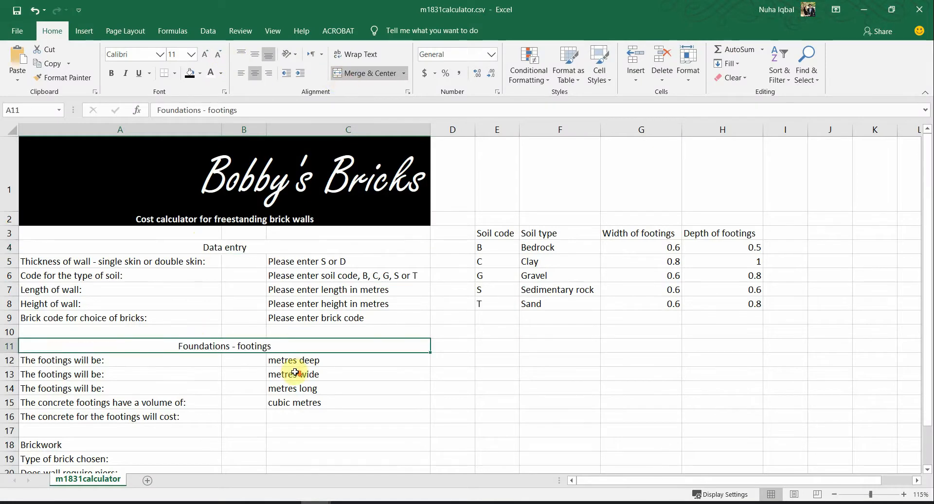
{"action": "scroll", "coordinate": [222, 377], "scroll_direction": "down", "scroll_amount": 3}
{"action": "left_click_drag", "start_coordinate": [204, 259], "coordinate": [311, 258]}
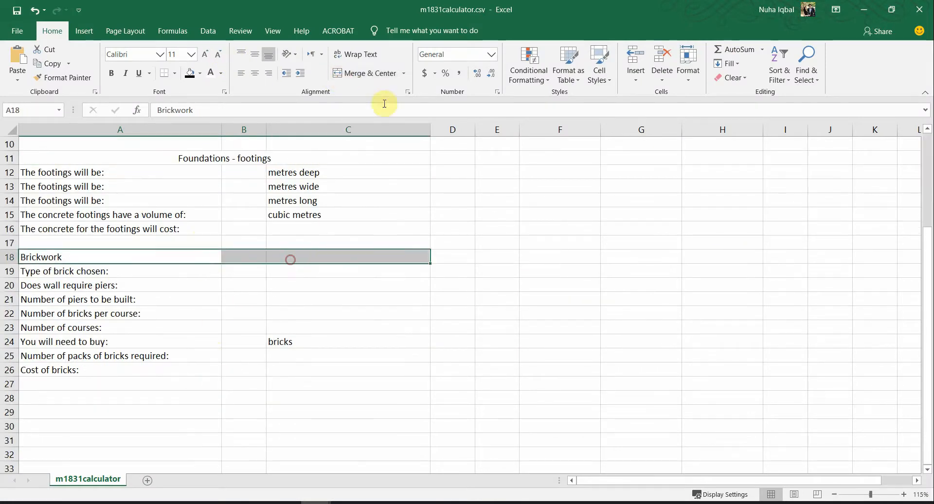
{"action": "left_click", "coordinate": [360, 72]}
{"action": "left_click", "coordinate": [365, 402]}
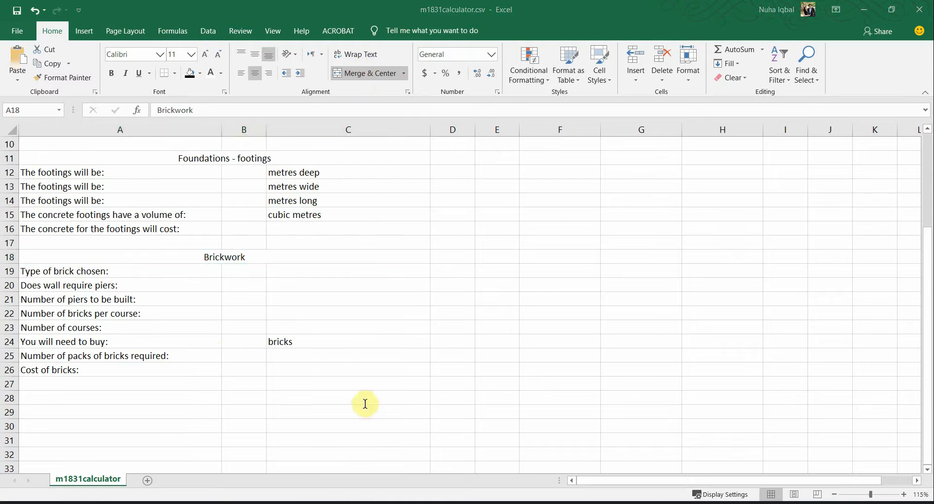
Step: Fill the Brickwork heading black and Format Paint it onto Foundations - footings and Data entry
{"action": "key", "text": "alt+Tab"}
{"action": "key", "text": "alt+Tab"}
{"action": "scroll", "coordinate": [260, 270], "scroll_direction": "up", "scroll_amount": 3}
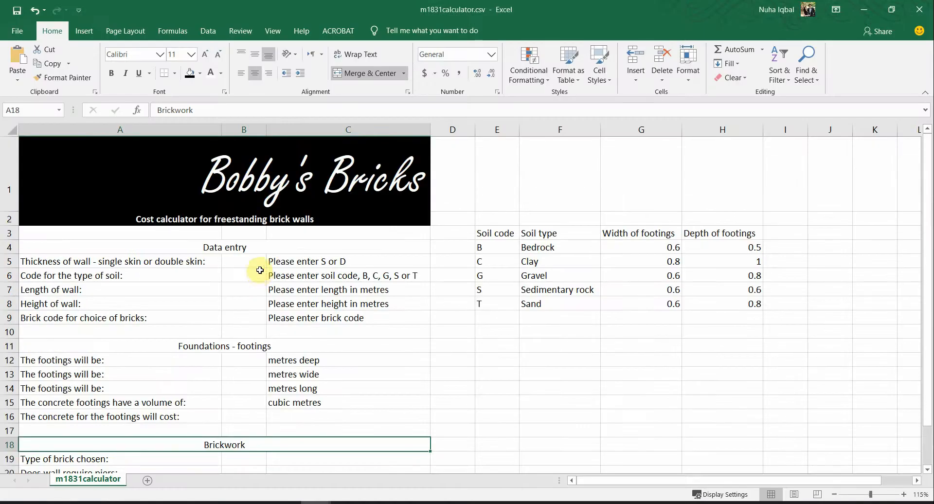
{"action": "left_click", "coordinate": [197, 77]}
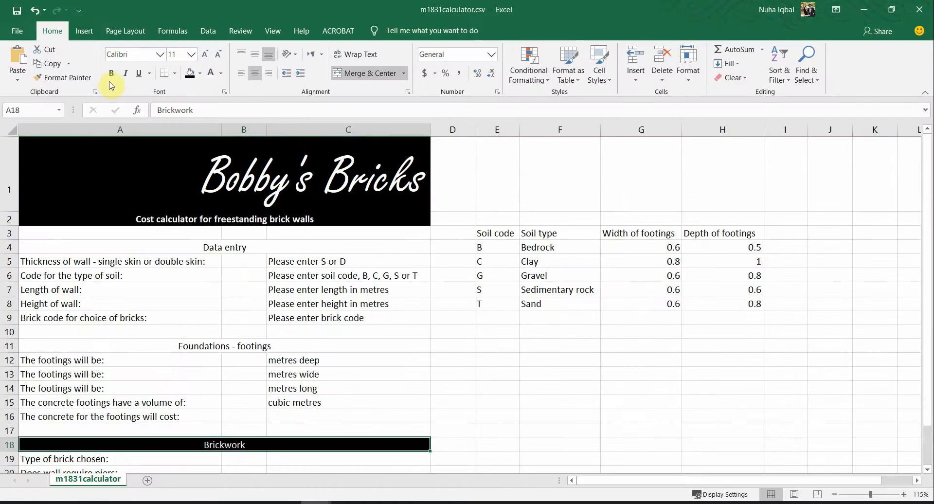
{"action": "left_click", "coordinate": [62, 78]}
{"action": "left_click", "coordinate": [232, 348]}
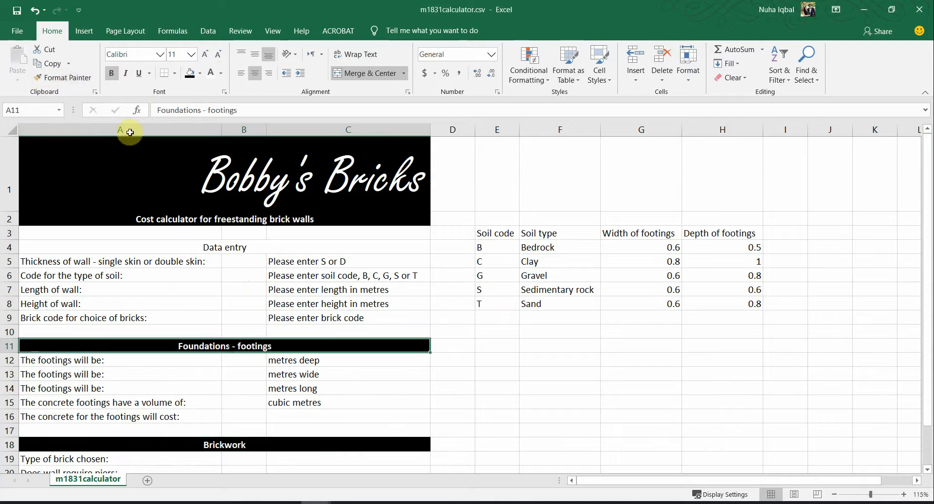
{"action": "left_click", "coordinate": [70, 78]}
{"action": "left_click", "coordinate": [240, 247]}
{"action": "left_click", "coordinate": [348, 373]}
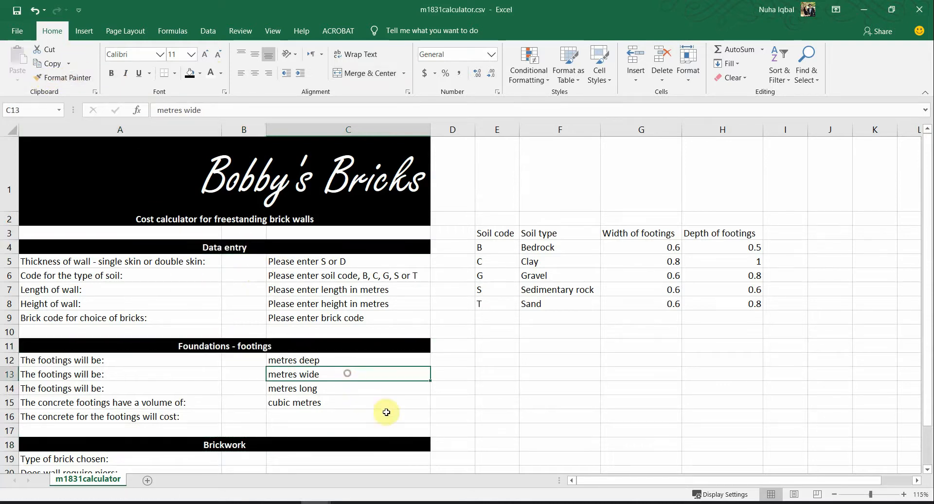
{"action": "key", "text": "alt+Tab"}
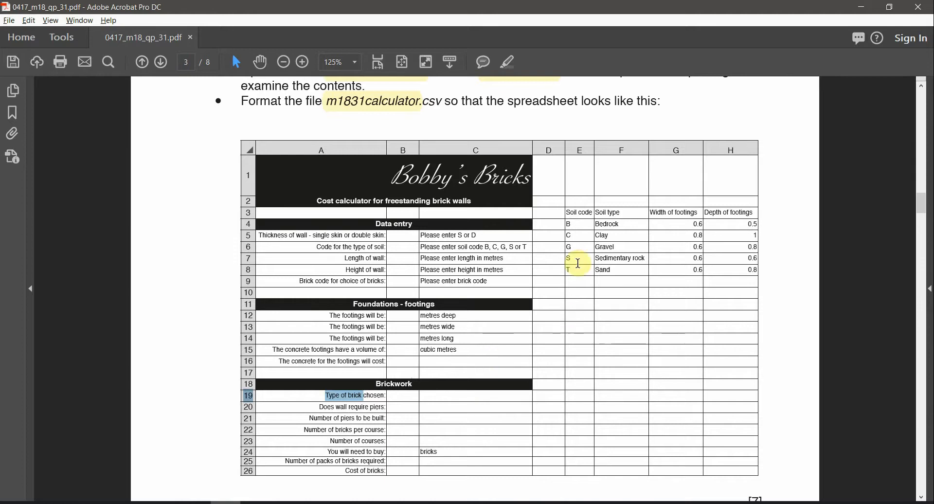
Step: Compare the PDF's model soil-table layout with the Bobby's Bricks calculator sheet
{"action": "left_click_drag", "start_coordinate": [580, 212], "coordinate": [702, 266]}
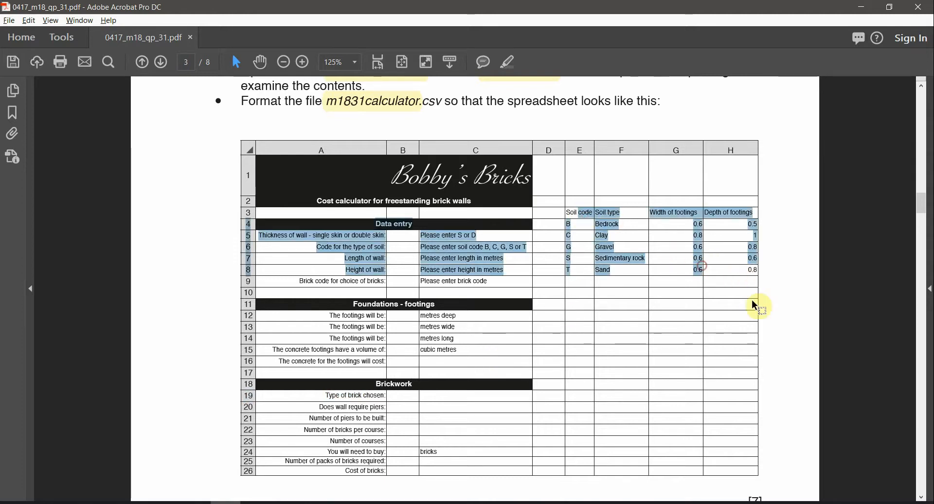
{"action": "key", "text": "alt+Tab"}
{"action": "key", "text": "alt+Tab"}
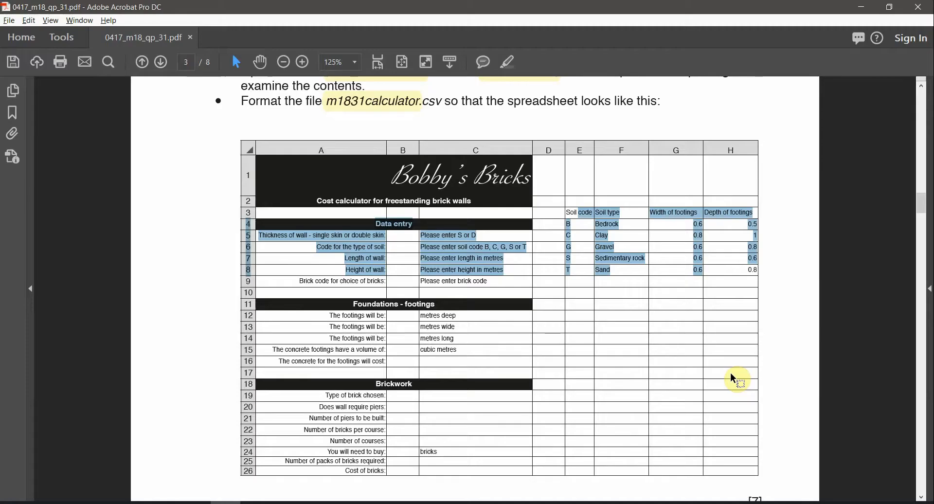
{"action": "scroll", "coordinate": [540, 390], "scroll_direction": "down", "scroll_amount": 1}
{"action": "scroll", "coordinate": [542, 407], "scroll_direction": "up", "scroll_amount": 1}
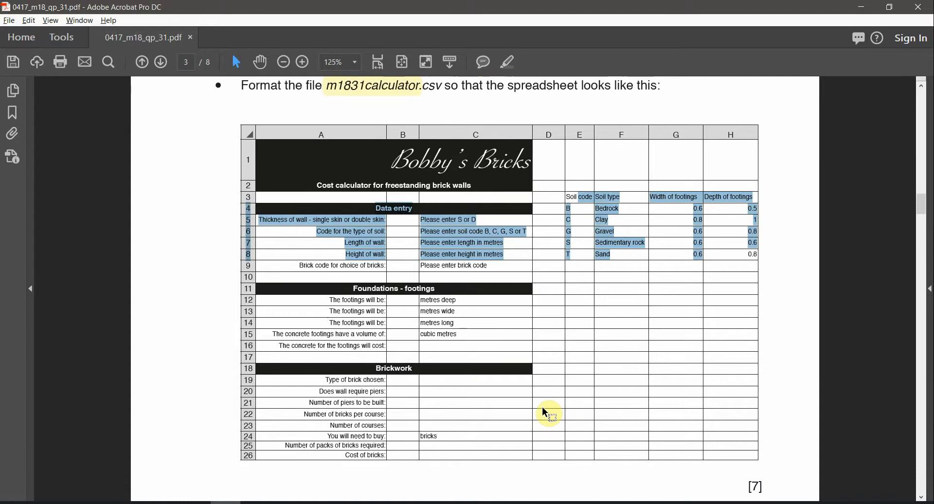
{"action": "key", "text": "alt+Tab"}
{"action": "left_click", "coordinate": [336, 359]}
{"action": "scroll", "coordinate": [567, 359], "scroll_direction": "down", "scroll_amount": 2}
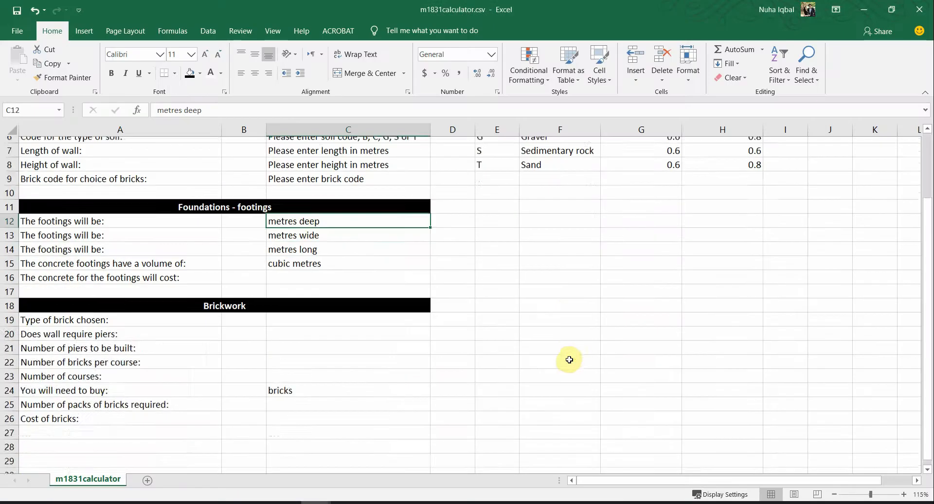
{"action": "scroll", "coordinate": [569, 359], "scroll_direction": "up", "scroll_amount": 2}
{"action": "scroll", "coordinate": [564, 373], "scroll_direction": "down", "scroll_amount": 2}
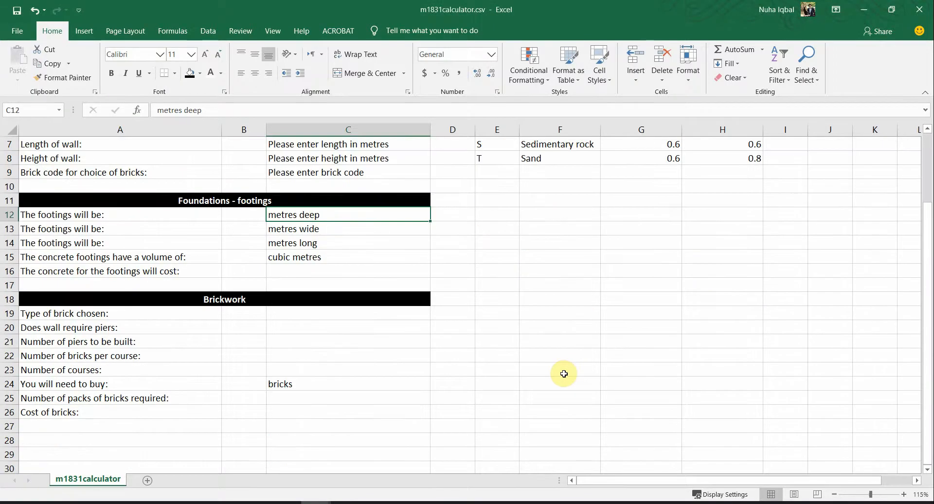
{"action": "scroll", "coordinate": [564, 374], "scroll_direction": "up", "scroll_amount": 2}
{"action": "key", "text": "alt+Tab"}
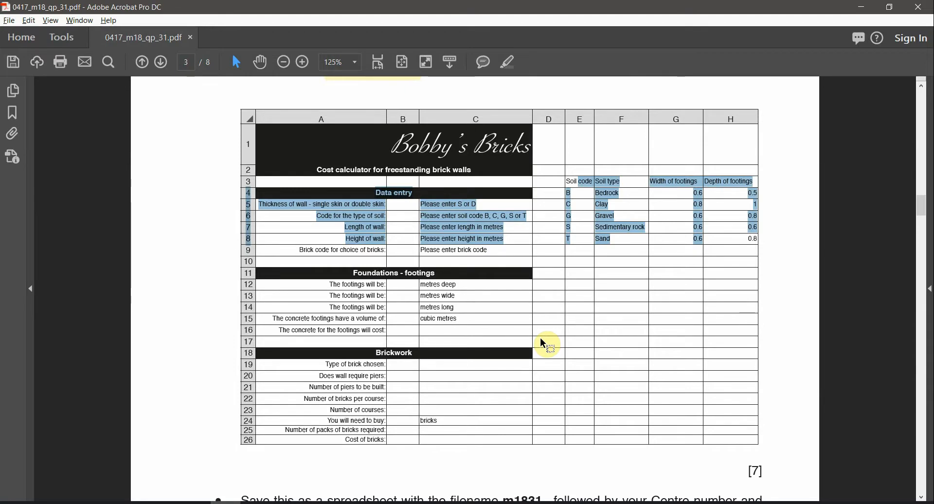
{"action": "key", "text": "alt+Tab"}
{"action": "scroll", "coordinate": [542, 339], "scroll_direction": "down", "scroll_amount": 3}
{"action": "scroll", "coordinate": [543, 339], "scroll_direction": "up", "scroll_amount": 1}
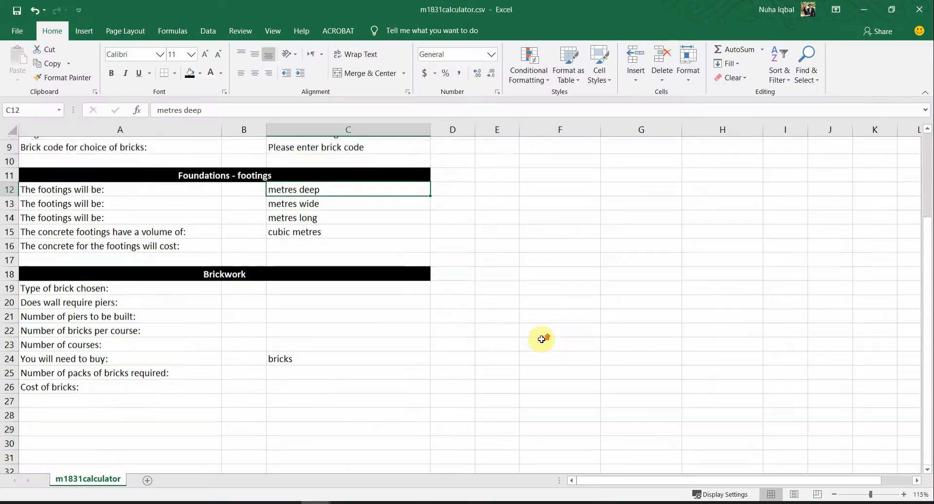
{"action": "scroll", "coordinate": [541, 339], "scroll_direction": "up", "scroll_amount": 3}
Step: Read the paper's m1831_ filename rule, then return to the calculator sheet
{"action": "key", "text": "alt+Tab"}
{"action": "scroll", "coordinate": [544, 348], "scroll_direction": "down", "scroll_amount": 3}
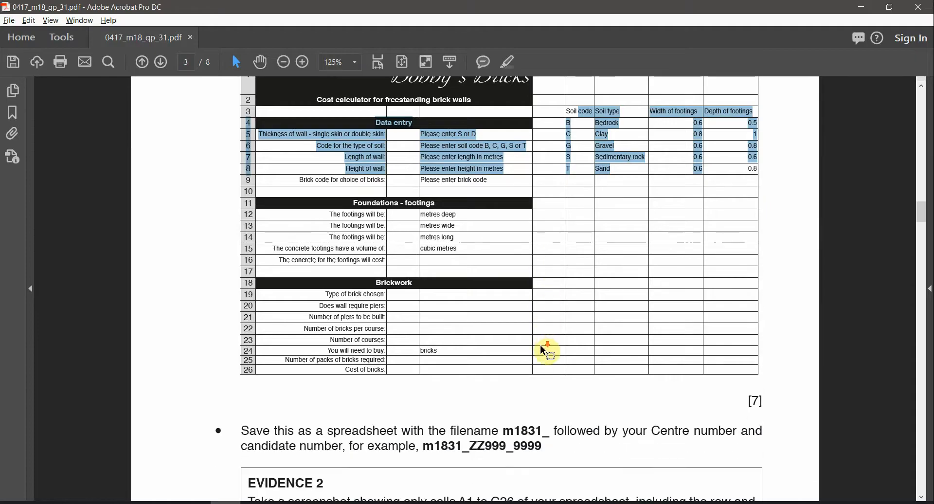
{"action": "scroll", "coordinate": [545, 350], "scroll_direction": "down", "scroll_amount": 1}
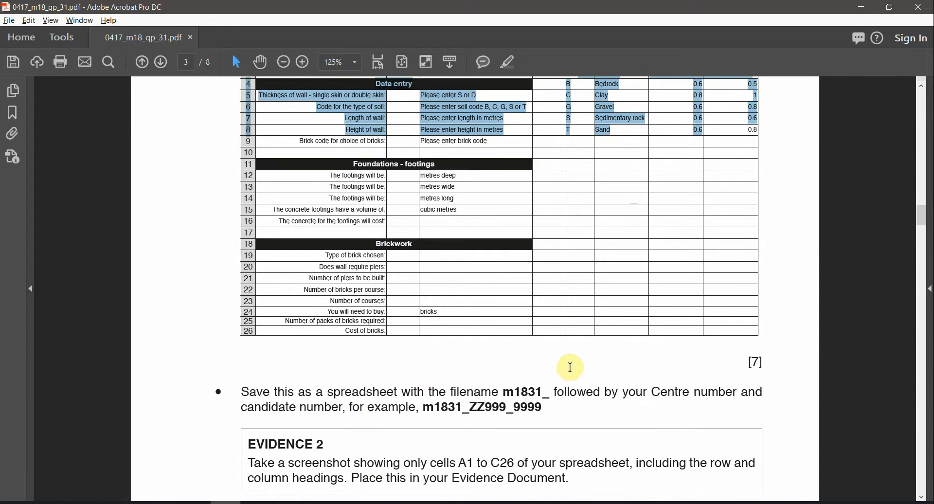
{"action": "left_click_drag", "start_coordinate": [514, 392], "coordinate": [550, 393]}
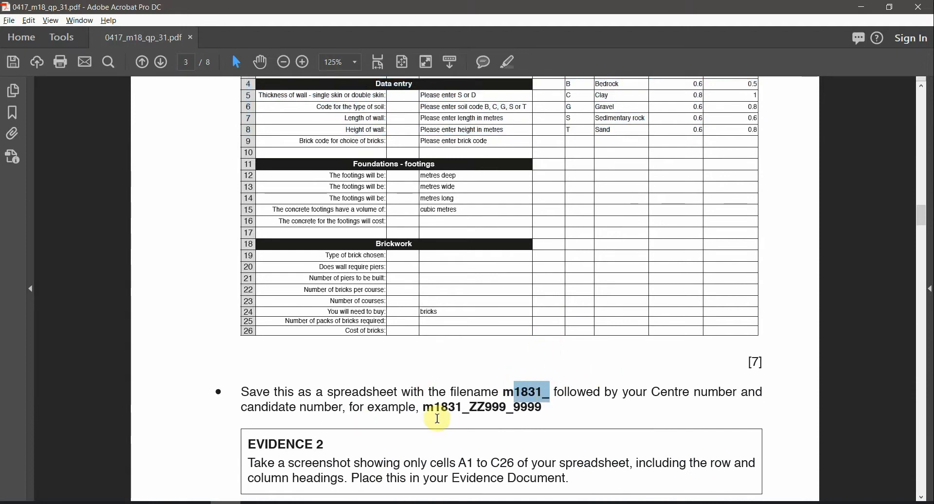
{"action": "left_click_drag", "start_coordinate": [475, 405], "coordinate": [582, 407]}
{"action": "left_click", "coordinate": [562, 416]}
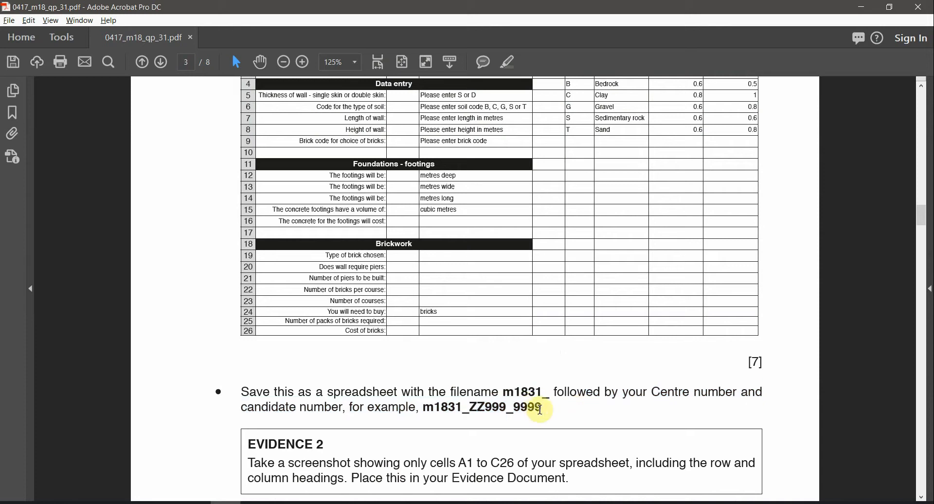
{"action": "triple_click", "coordinate": [515, 408]}
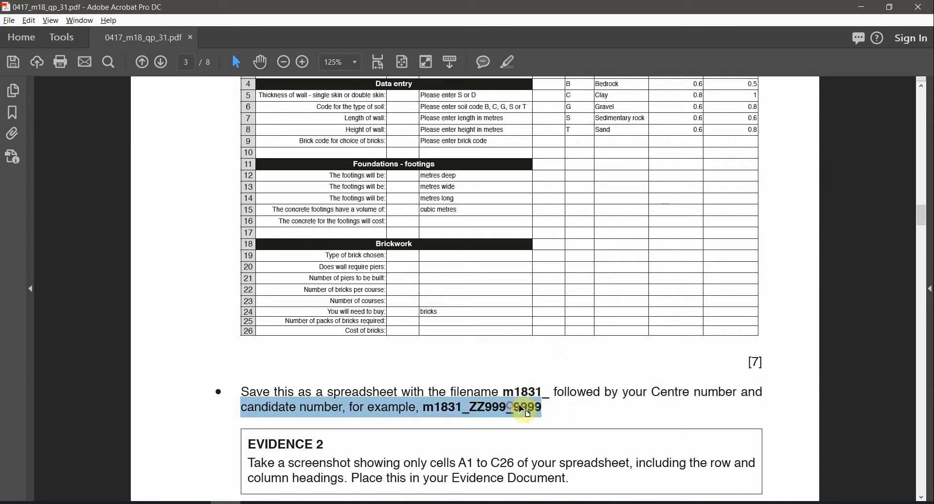
{"action": "left_click", "coordinate": [525, 409]}
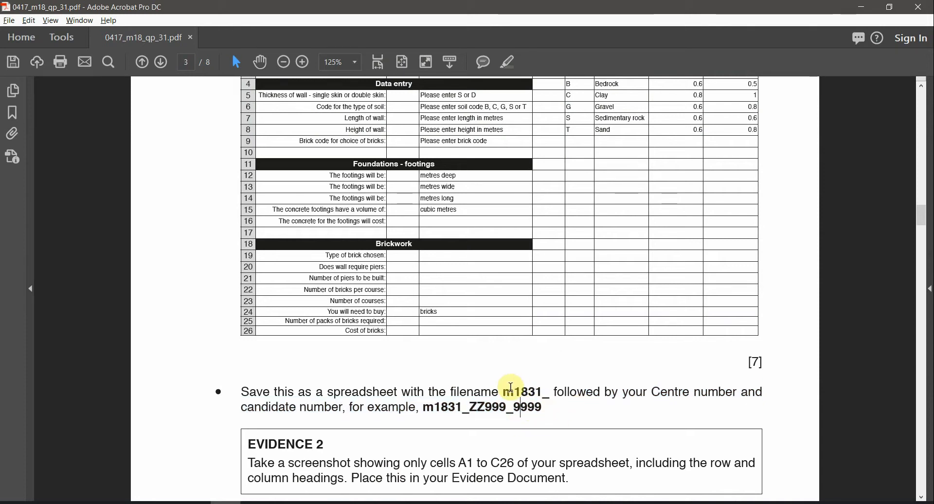
{"action": "left_click_drag", "start_coordinate": [504, 391], "coordinate": [546, 395]}
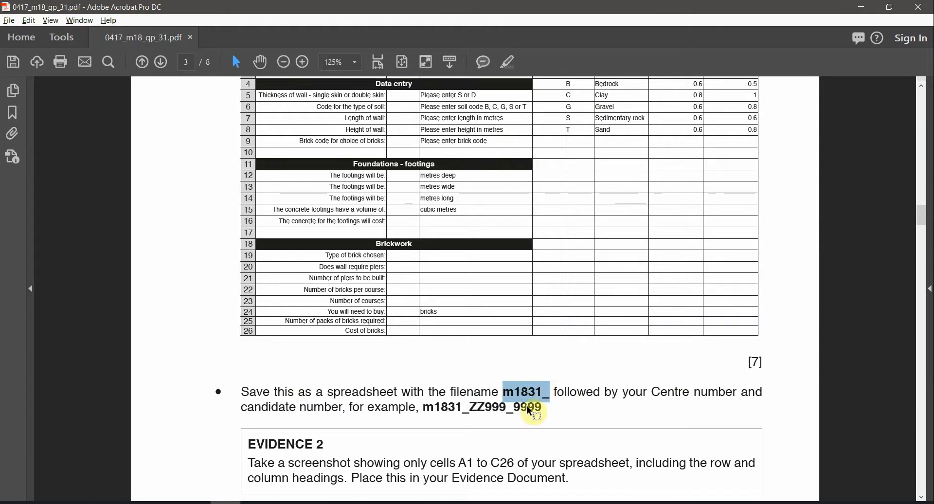
{"action": "mouse_move", "coordinate": [234, 493]}
{"action": "left_click", "coordinate": [286, 483]}
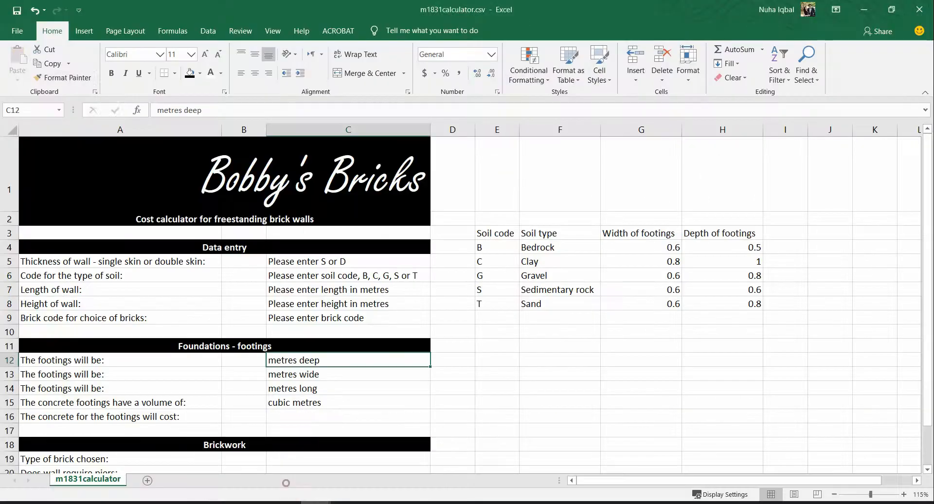
{"action": "left_click", "coordinate": [17, 31]}
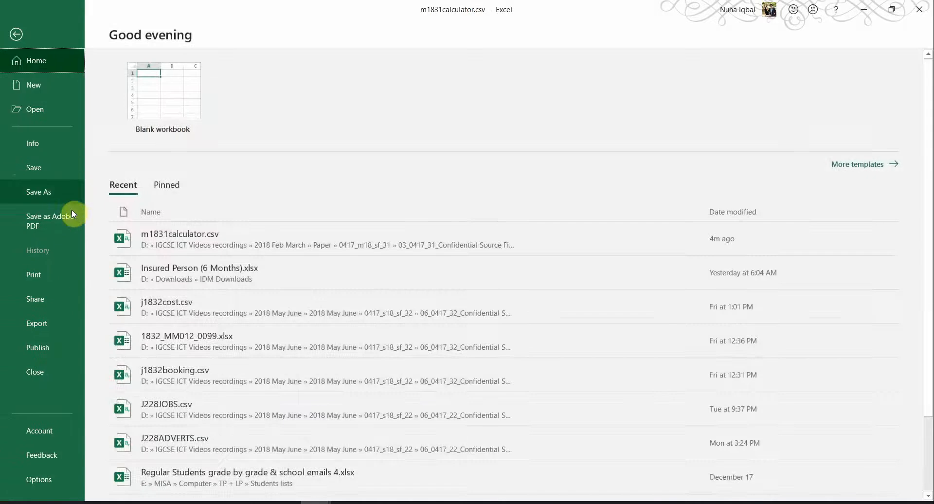
{"action": "left_click", "coordinate": [50, 192]}
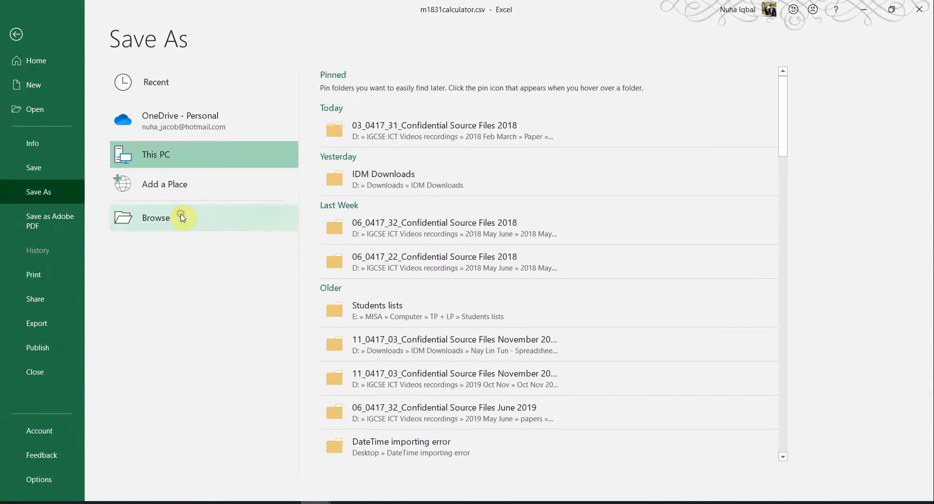
{"action": "left_click", "coordinate": [366, 125]}
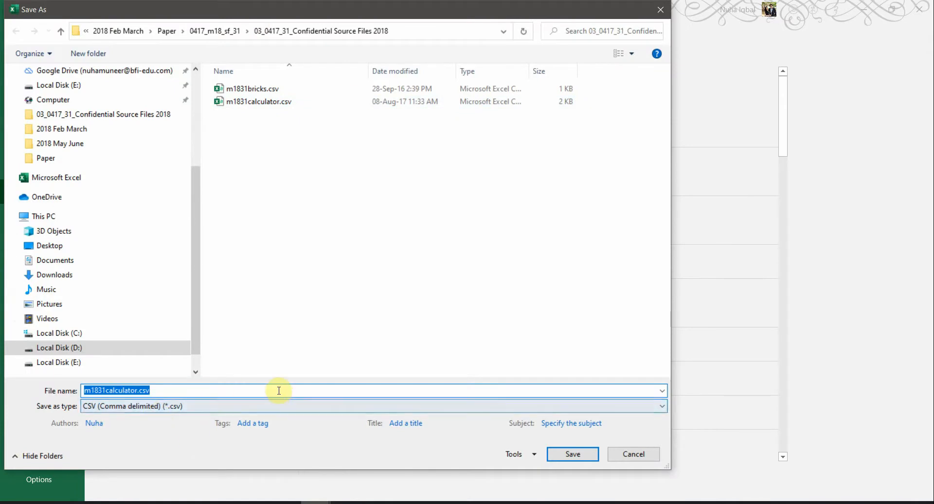
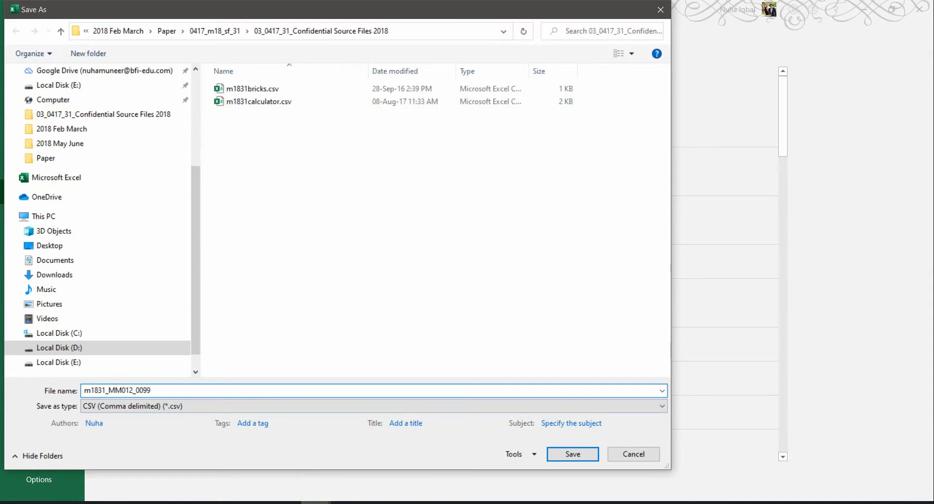
{"action": "left_click", "coordinate": [153, 408]}
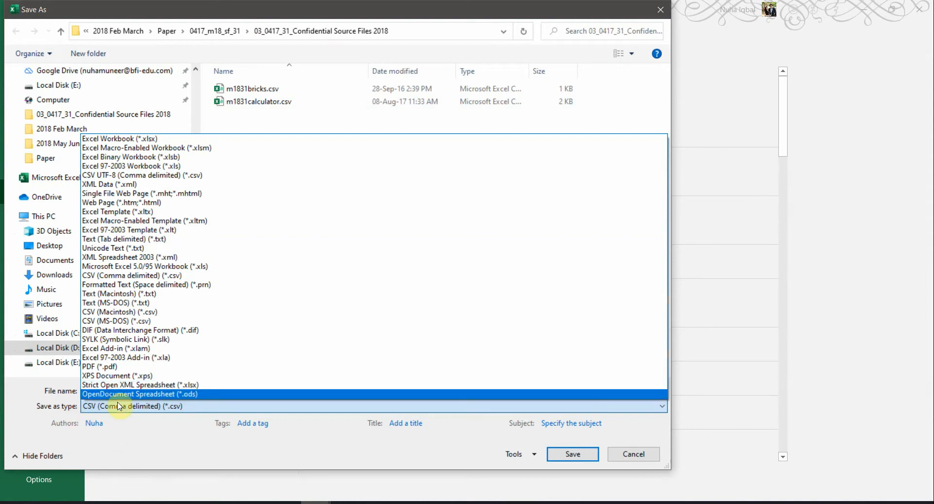
{"action": "left_click", "coordinate": [142, 139]}
{"action": "left_click", "coordinate": [572, 471]}
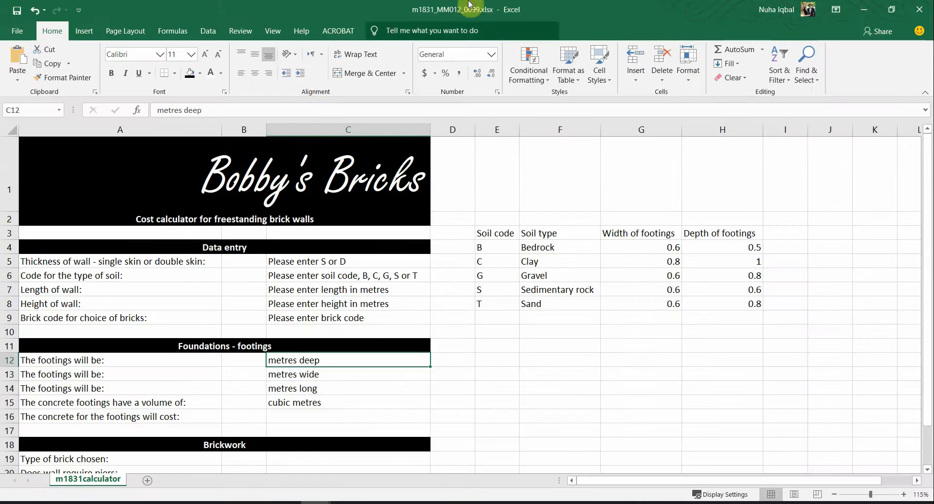
Step: Check the saved file in the source files folder, then bring up the question paper
{"action": "left_click", "coordinate": [137, 503]}
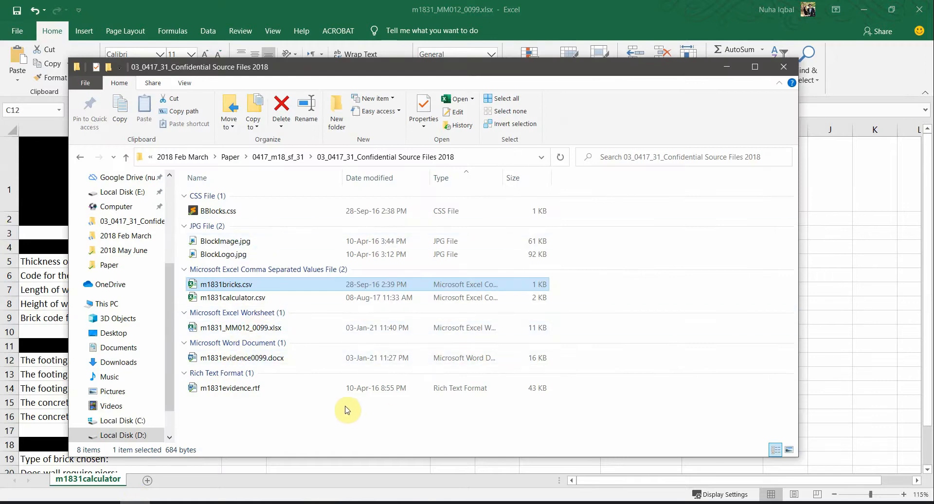
{"action": "double_click", "coordinate": [254, 328]}
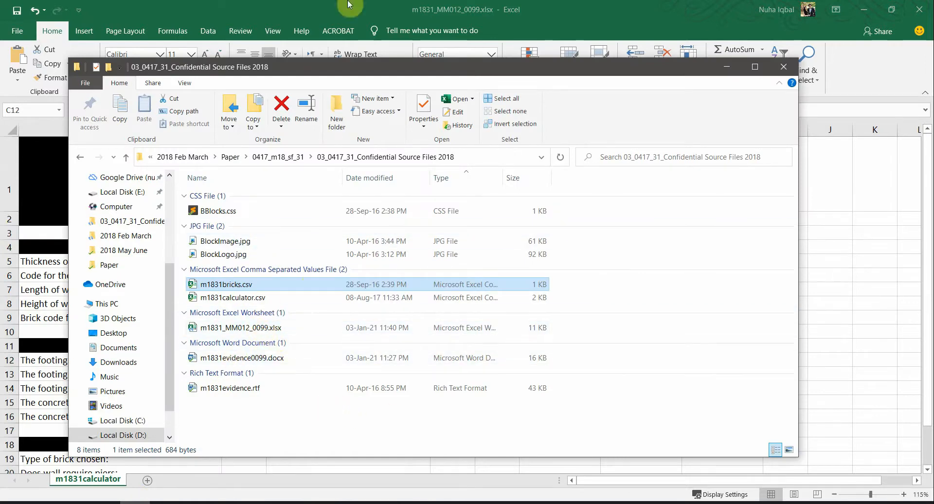
{"action": "left_click", "coordinate": [236, 501]}
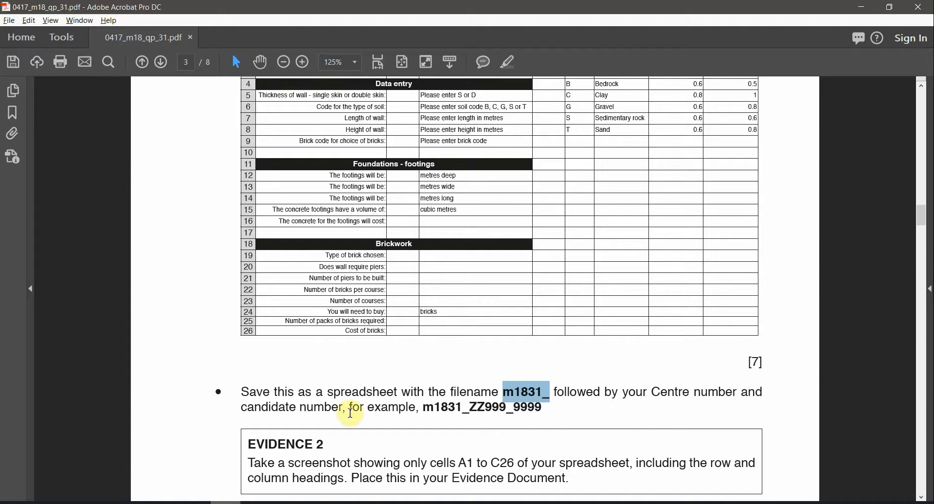
Step: Read the paper's Evidence 2 instruction to screenshot cells A1 to C26, then return to Excel
{"action": "scroll", "coordinate": [389, 433], "scroll_direction": "down", "scroll_amount": 2}
{"action": "scroll", "coordinate": [390, 435], "scroll_direction": "down", "scroll_amount": 1}
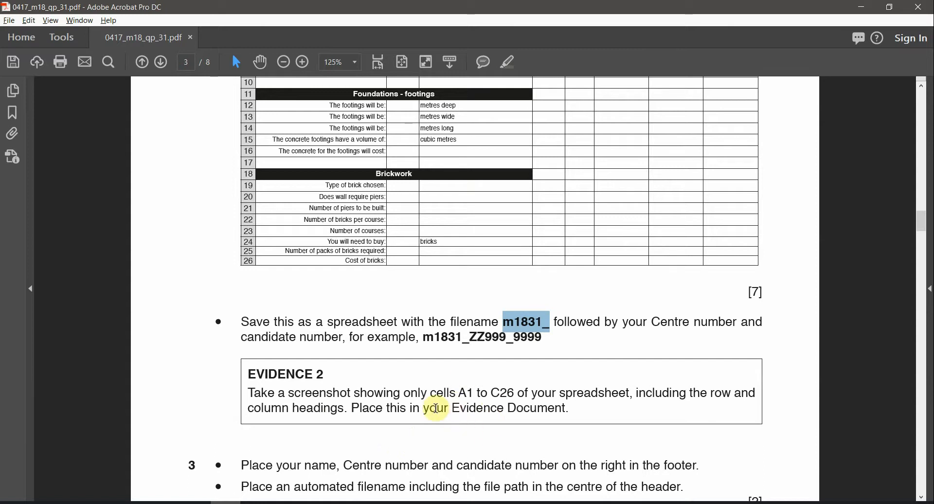
{"action": "left_click", "coordinate": [277, 480]}
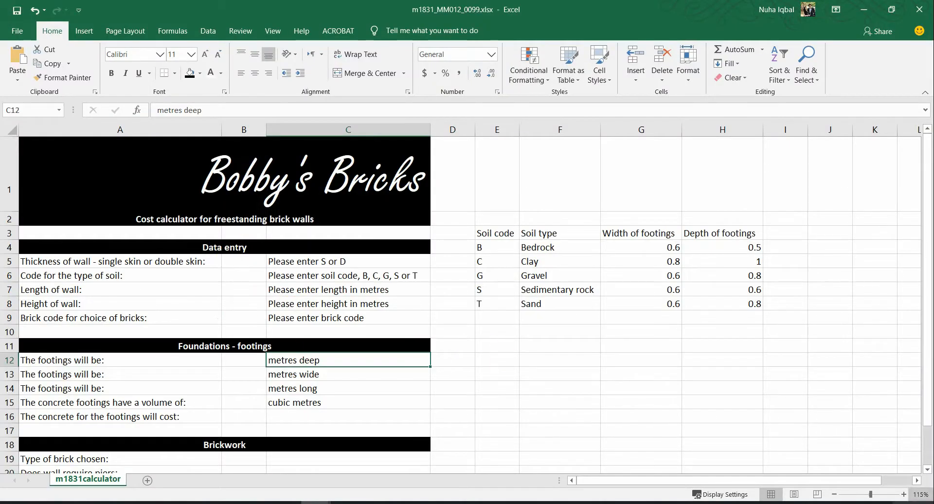
Step: Zoom the sheet out to 90% and snip cells A1:C26 including row and column headings
{"action": "left_click", "coordinate": [833, 494]}
{"action": "left_click", "coordinate": [833, 495]}
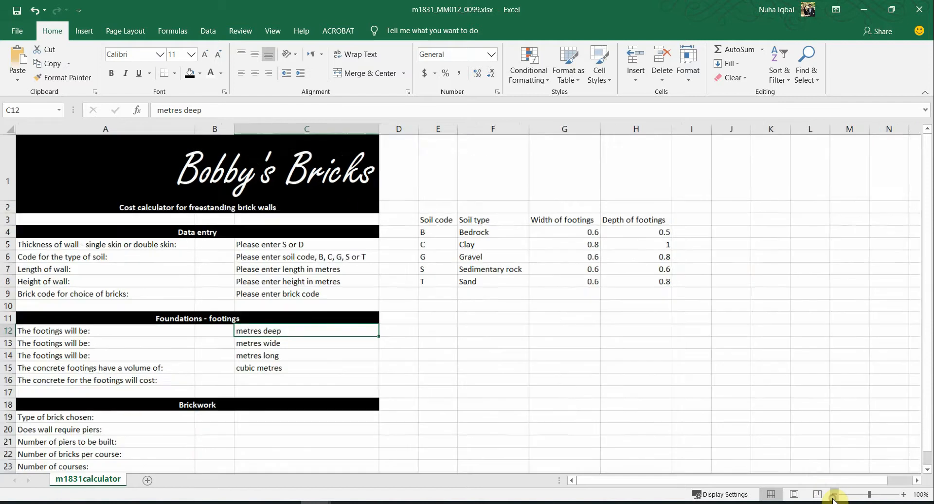
{"action": "left_click", "coordinate": [833, 494]}
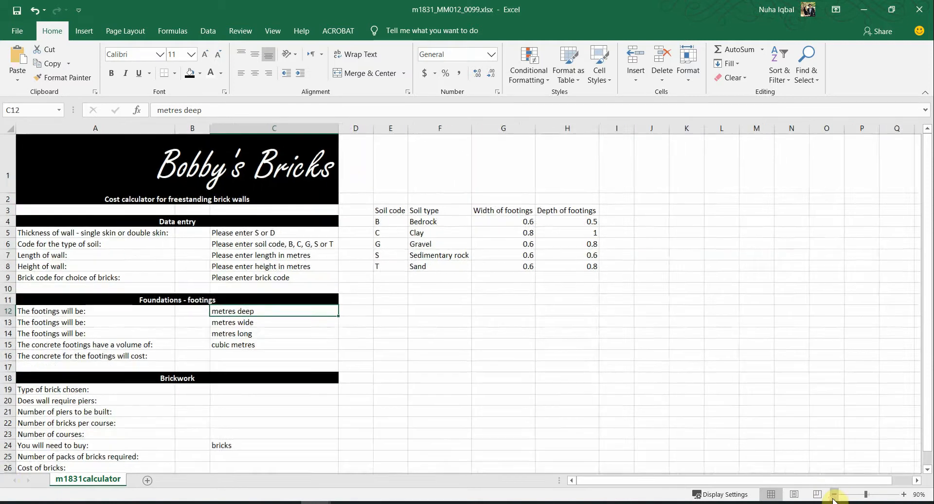
{"action": "left_click", "coordinate": [5, 467]}
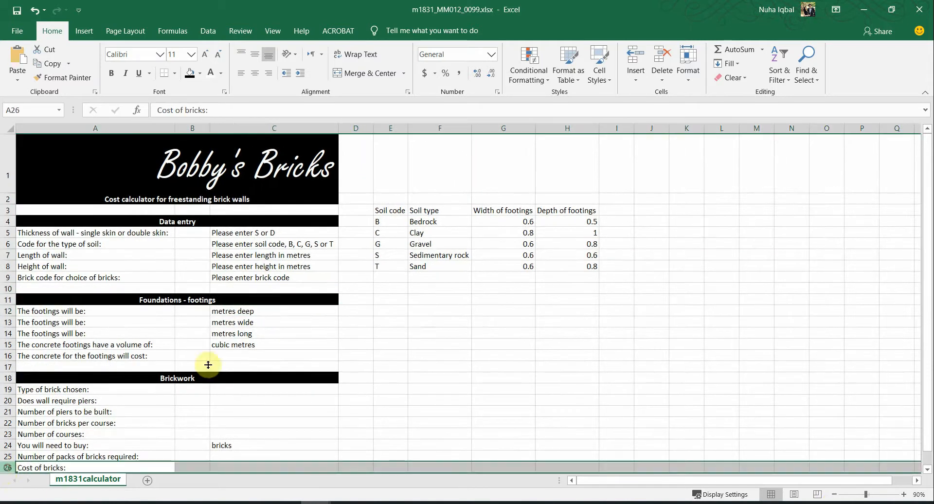
{"action": "left_click", "coordinate": [314, 124]}
{"action": "left_click", "coordinate": [382, 172]}
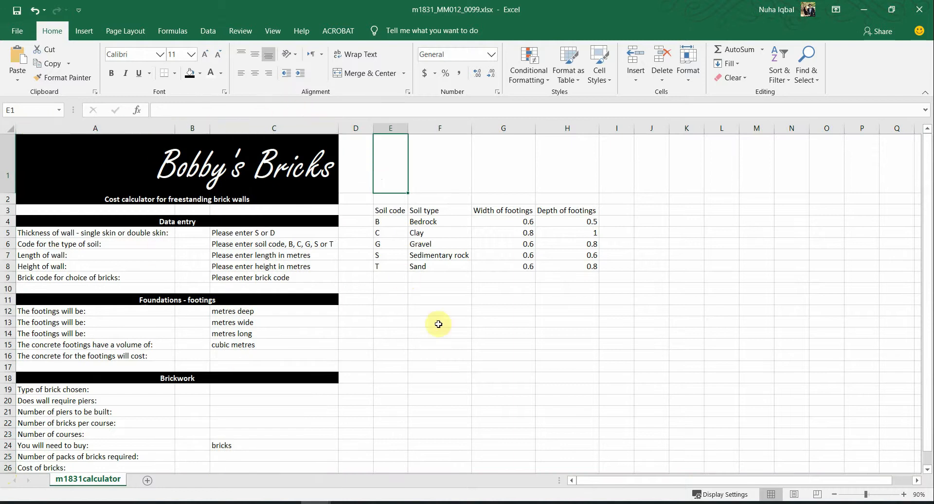
{"action": "left_click", "coordinate": [458, 363]}
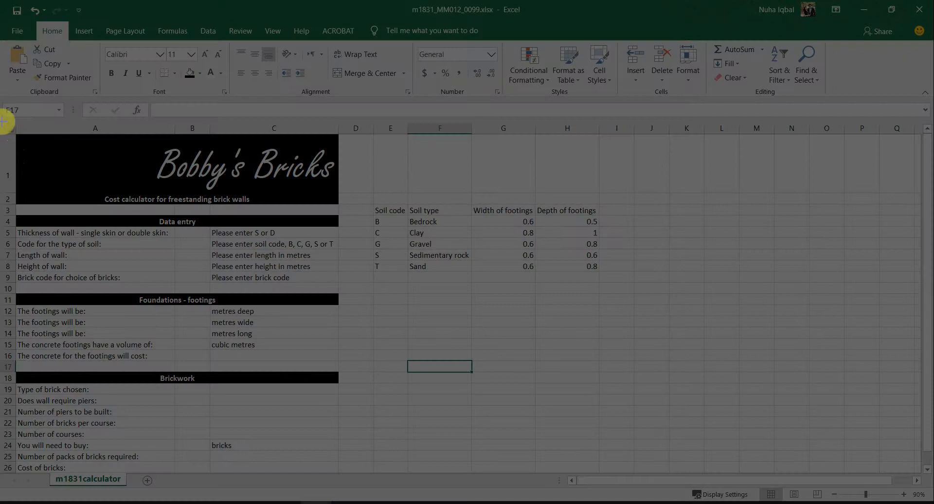
{"action": "left_click_drag", "start_coordinate": [4, 121], "coordinate": [338, 470]}
Step: Highlight the EVIDENCE 2 heading in the question paper
{"action": "key", "text": "alt+Tab"}
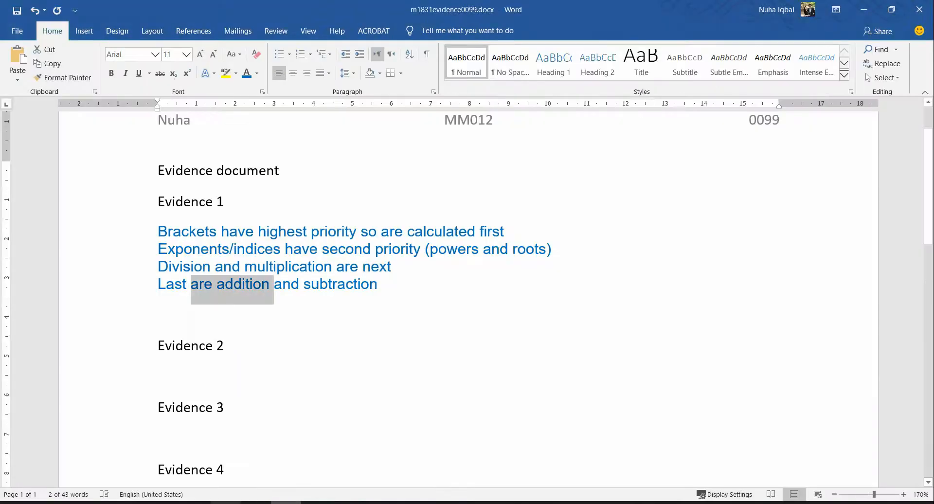
{"action": "left_click", "coordinate": [225, 503]}
{"action": "left_click_drag", "start_coordinate": [325, 375], "coordinate": [249, 374]}
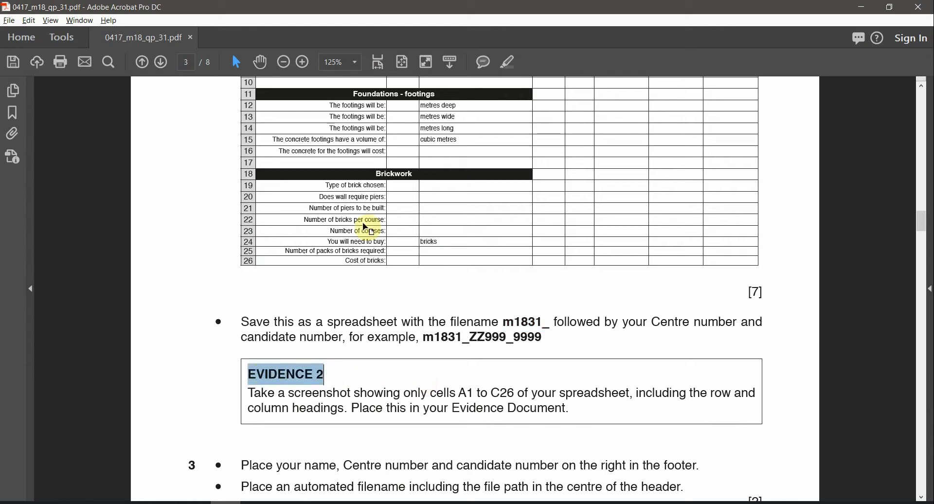
{"action": "left_click", "coordinate": [508, 62]}
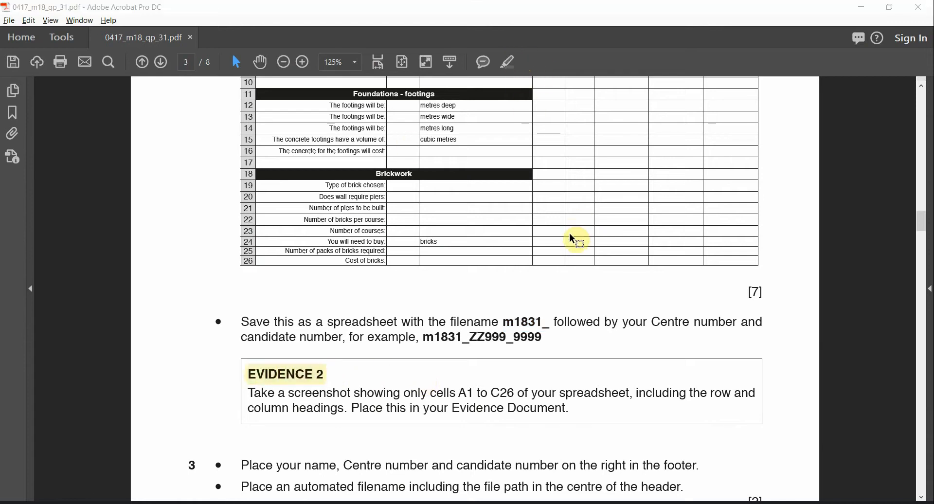
Step: Paste the A1:C26 calculator screenshot under Evidence 2 in the evidence document
{"action": "key", "text": "alt+Tab"}
{"action": "left_click", "coordinate": [226, 368]}
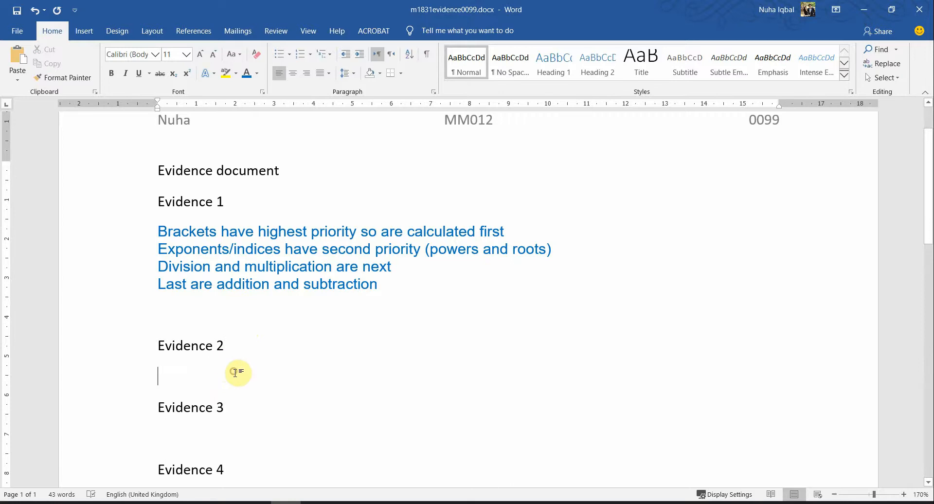
{"action": "key", "text": "ctrl+v"}
{"action": "scroll", "coordinate": [240, 387], "scroll_direction": "down", "scroll_amount": 5, "text": "ctrl"}
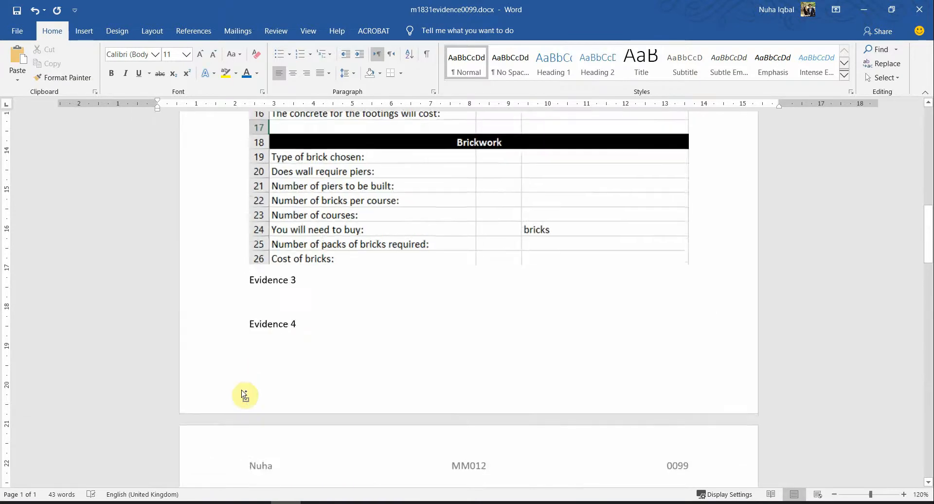
{"action": "scroll", "coordinate": [540, 304], "scroll_direction": "down", "scroll_amount": 2, "text": "ctrl"}
{"action": "scroll", "coordinate": [627, 195], "scroll_direction": "up", "scroll_amount": 5}
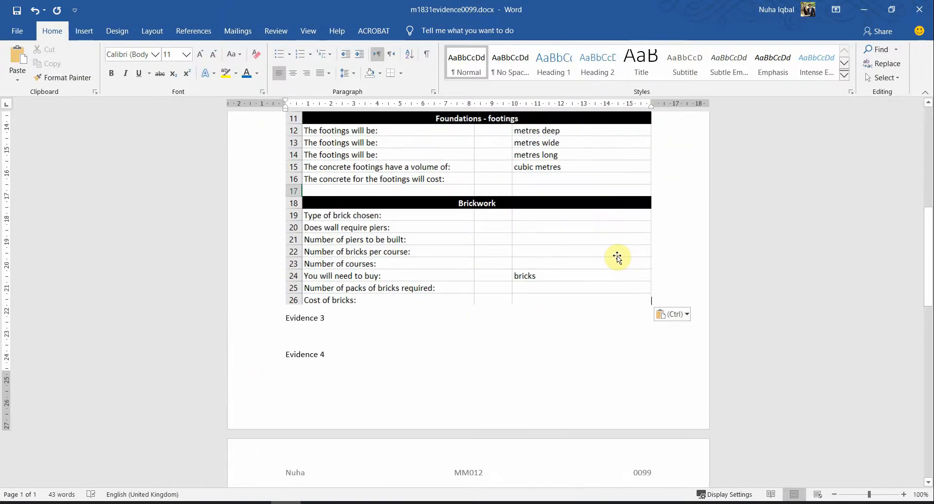
{"action": "left_click", "coordinate": [617, 258]}
{"action": "scroll", "coordinate": [663, 371], "scroll_direction": "up", "scroll_amount": 1}
{"action": "scroll", "coordinate": [663, 371], "scroll_direction": "up", "scroll_amount": 8}
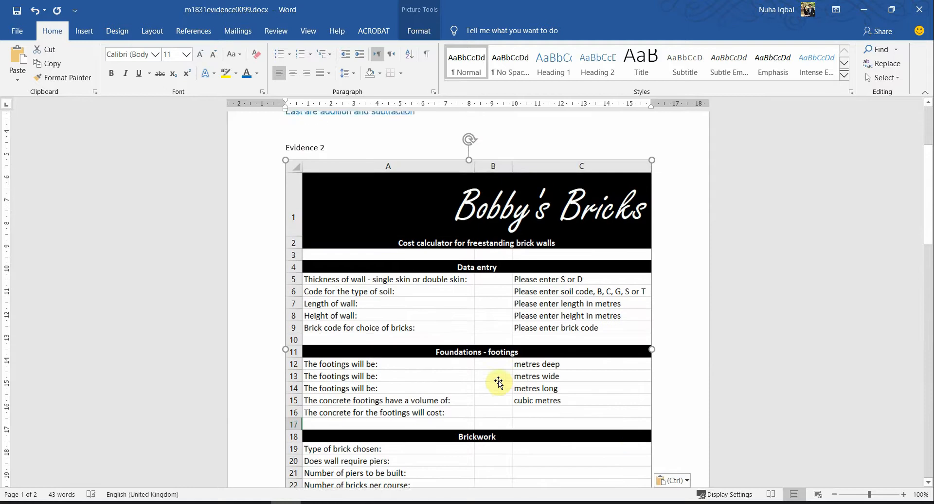
{"action": "scroll", "coordinate": [499, 382], "scroll_direction": "down", "scroll_amount": 10}
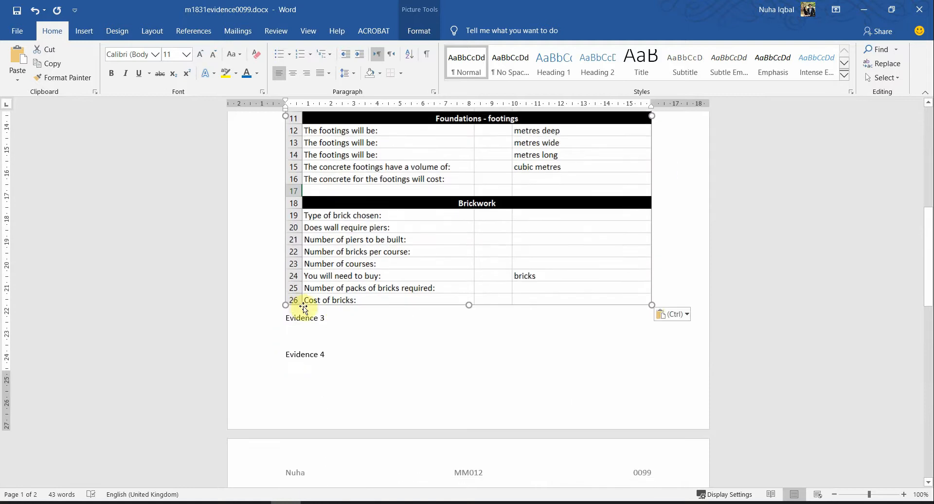
Step: Insert a line break before Evidence 3 to move it onto the next page
{"action": "left_click", "coordinate": [288, 317]}
{"action": "key", "text": "Return"}
{"action": "key", "text": "Return"}
{"action": "key", "text": "Return"}
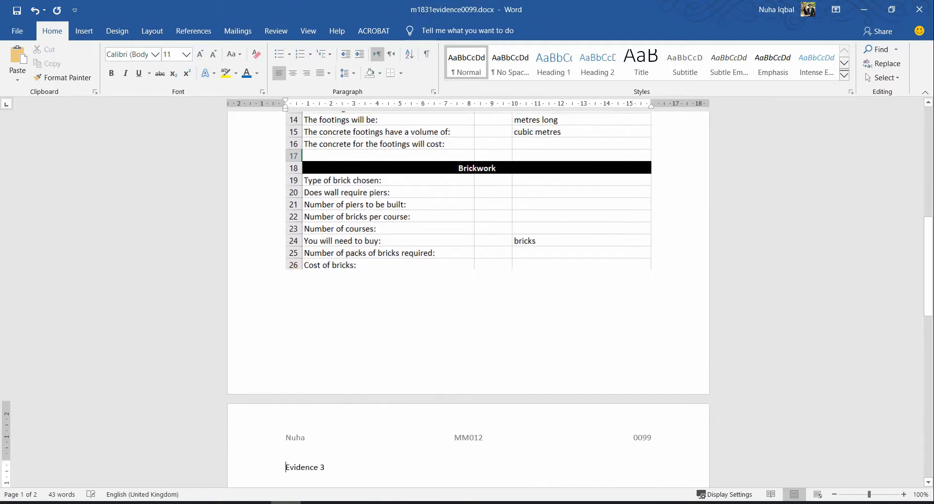
{"action": "scroll", "coordinate": [539, 263], "scroll_direction": "up", "scroll_amount": 13}
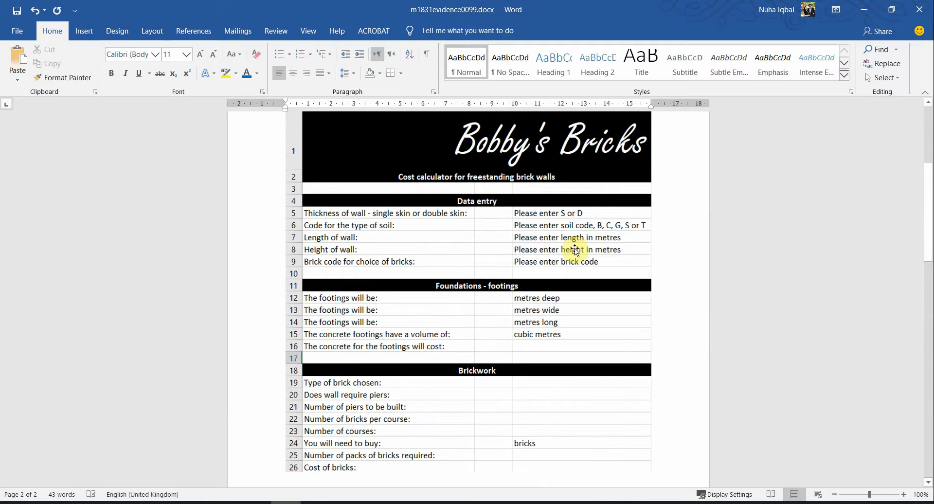
Step: Highlight the words 'right' and 'footer' in the paper's footer task, then minimise the evidence document
{"action": "left_click", "coordinate": [226, 503]}
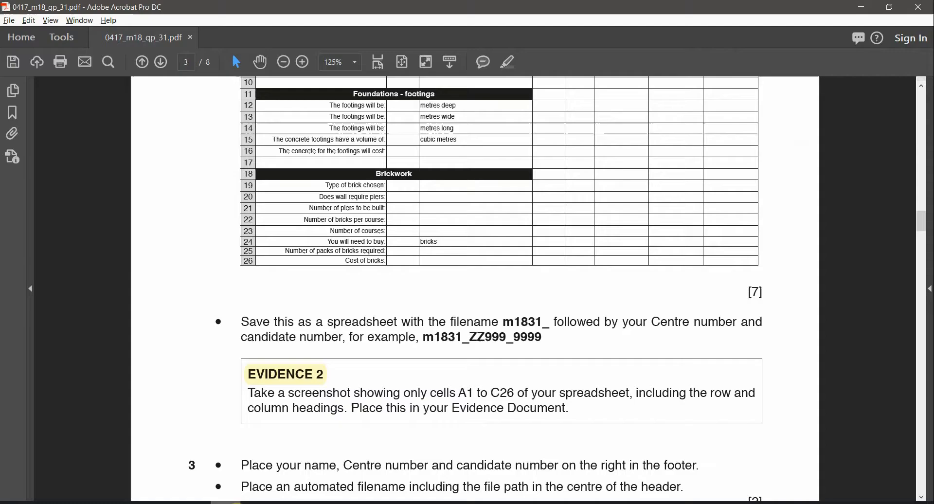
{"action": "scroll", "coordinate": [387, 417], "scroll_direction": "down", "scroll_amount": 1}
{"action": "scroll", "coordinate": [388, 417], "scroll_direction": "down", "scroll_amount": 1}
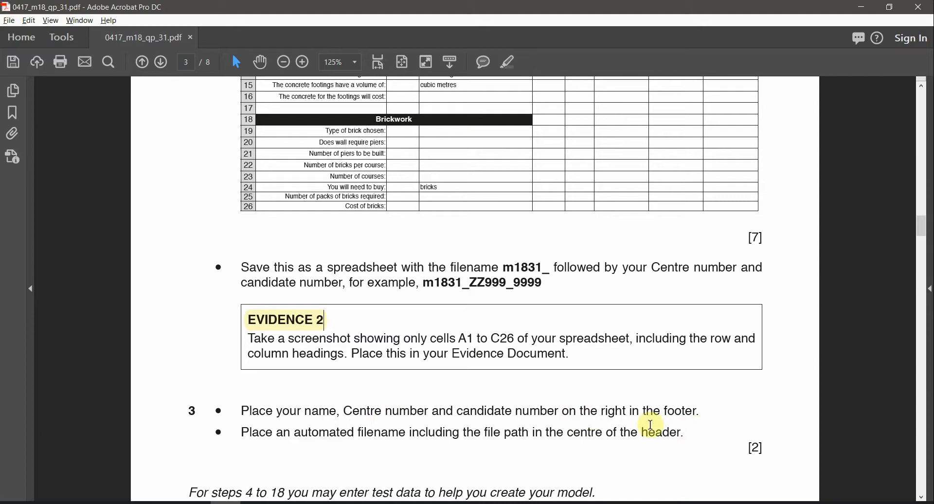
{"action": "double_click", "coordinate": [615, 411]}
{"action": "left_click", "coordinate": [509, 61]}
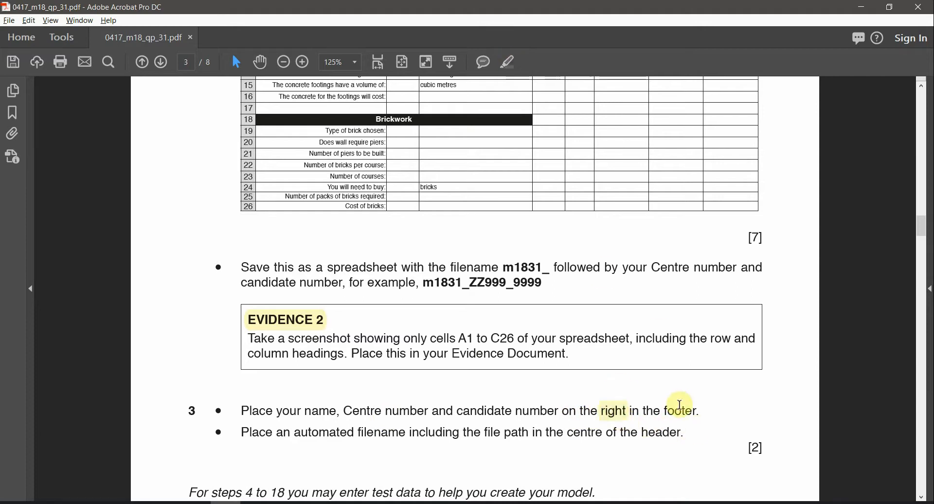
{"action": "double_click", "coordinate": [681, 412]}
{"action": "left_click", "coordinate": [509, 62]}
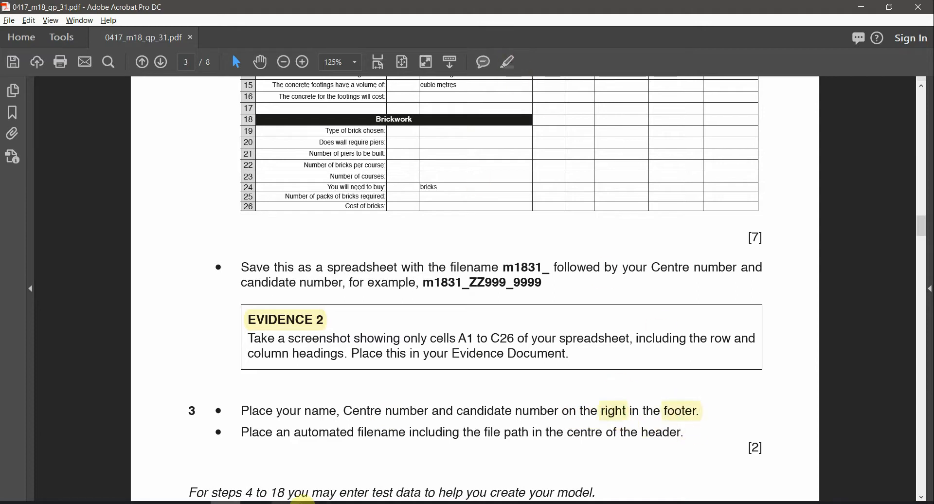
{"action": "left_click", "coordinate": [302, 502]}
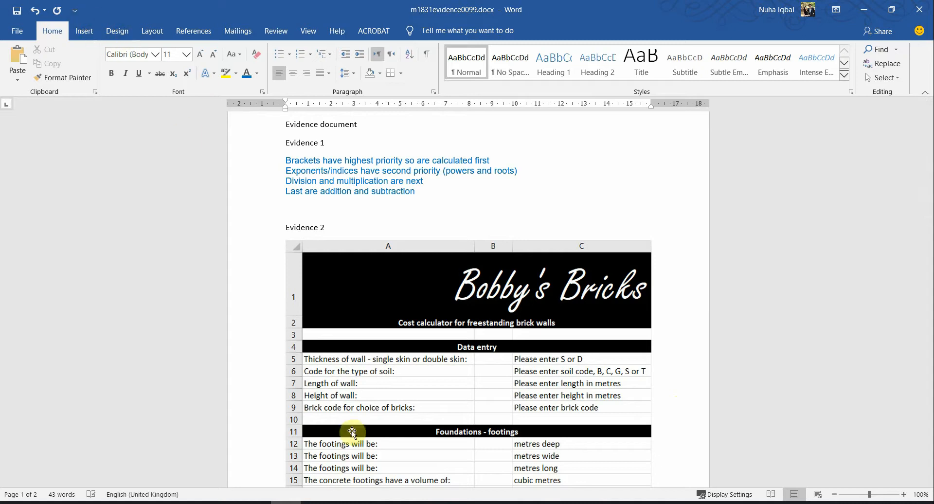
{"action": "scroll", "coordinate": [352, 432], "scroll_direction": "down", "scroll_amount": 8}
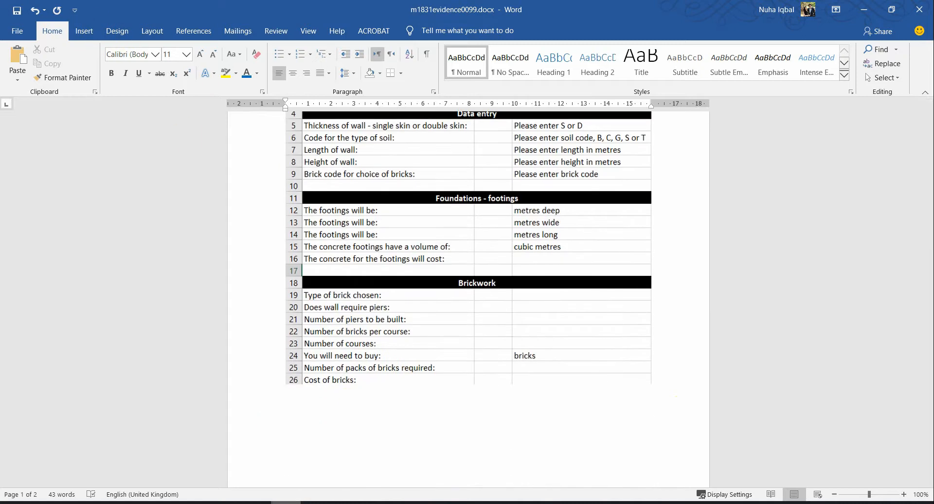
{"action": "left_click", "coordinate": [294, 502]}
{"action": "mouse_move", "coordinate": [323, 486]}
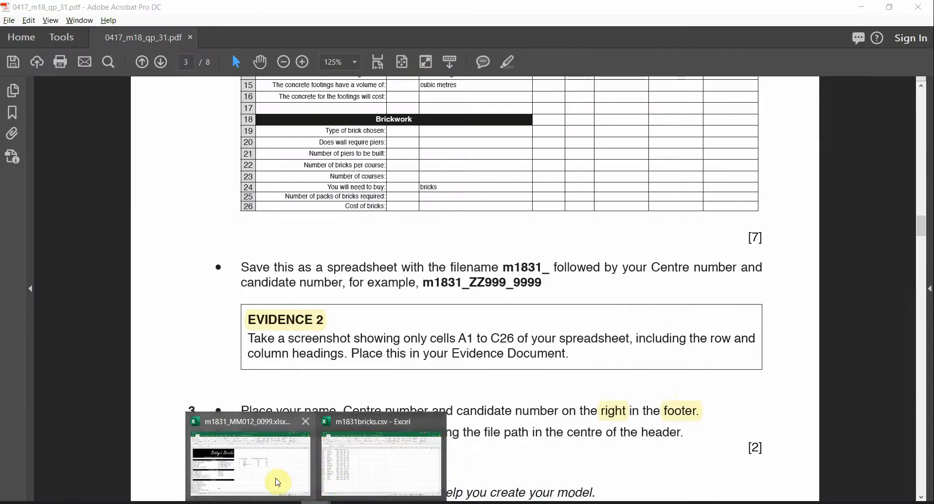
{"action": "left_click", "coordinate": [271, 480]}
{"action": "left_click", "coordinate": [272, 31]}
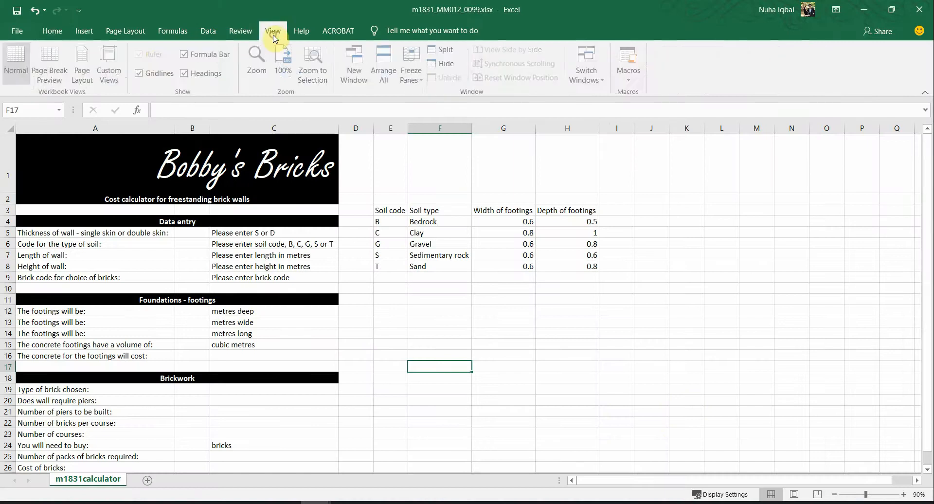
{"action": "left_click", "coordinate": [83, 64]}
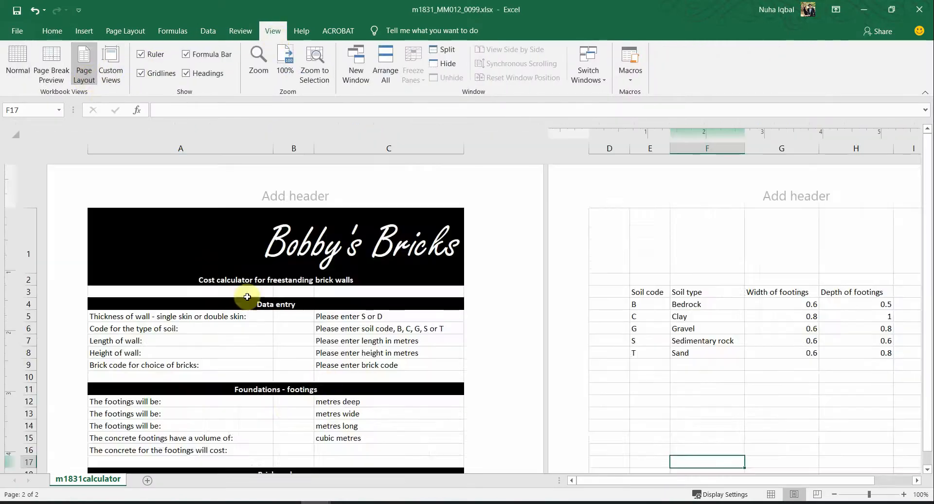
{"action": "scroll", "coordinate": [321, 378], "scroll_direction": "down", "scroll_amount": 9}
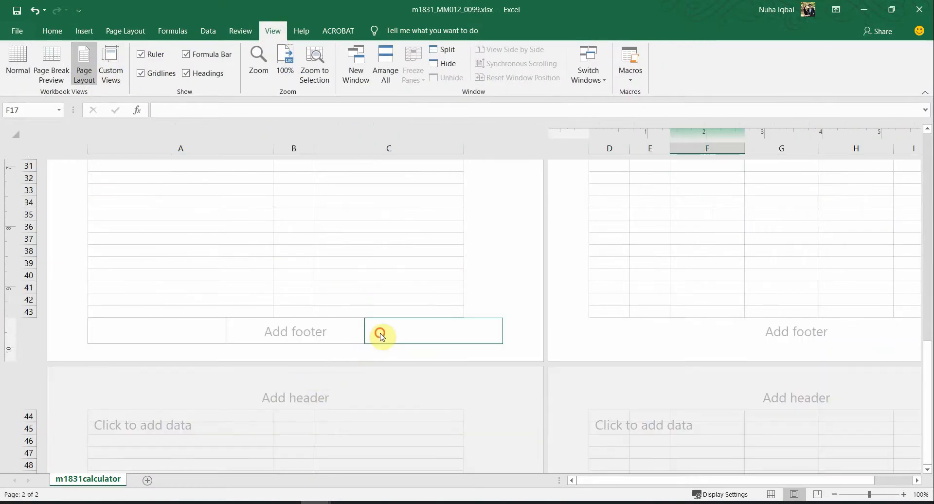
{"action": "left_click", "coordinate": [381, 333]}
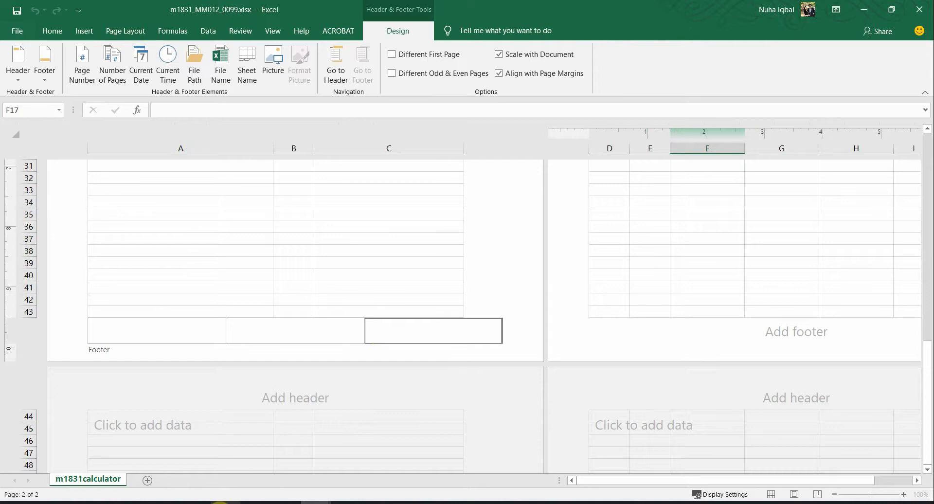
{"action": "key", "text": "alt+Tab"}
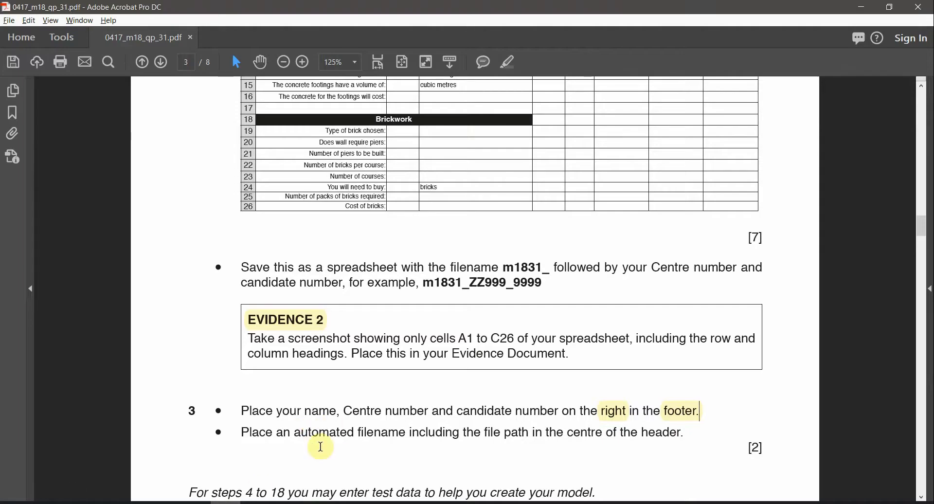
{"action": "left_click", "coordinate": [195, 503]}
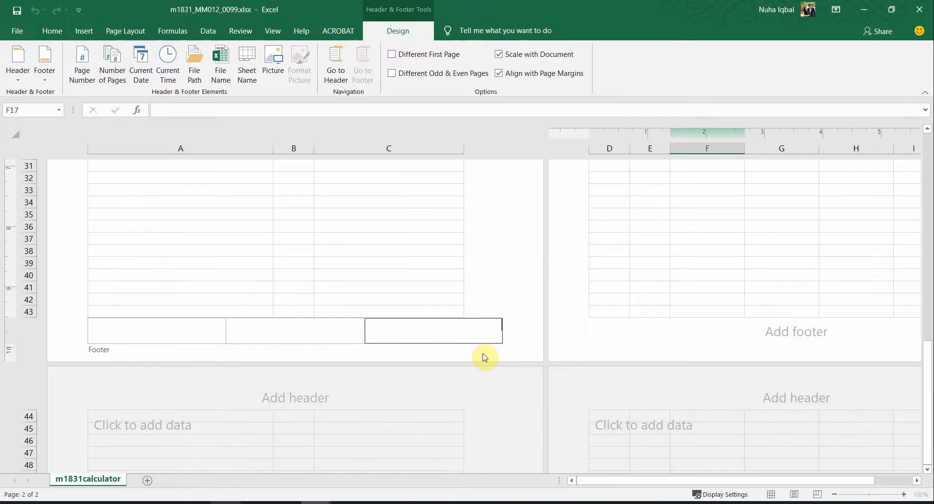
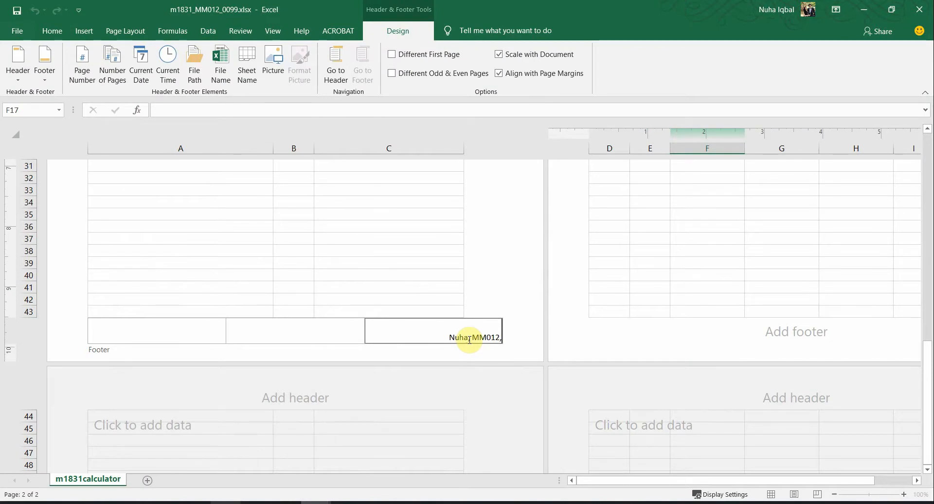
Step: Leave the right footer holding the candidate's name, centre number and candidate number, then show the question paper
{"action": "left_click", "coordinate": [405, 237]}
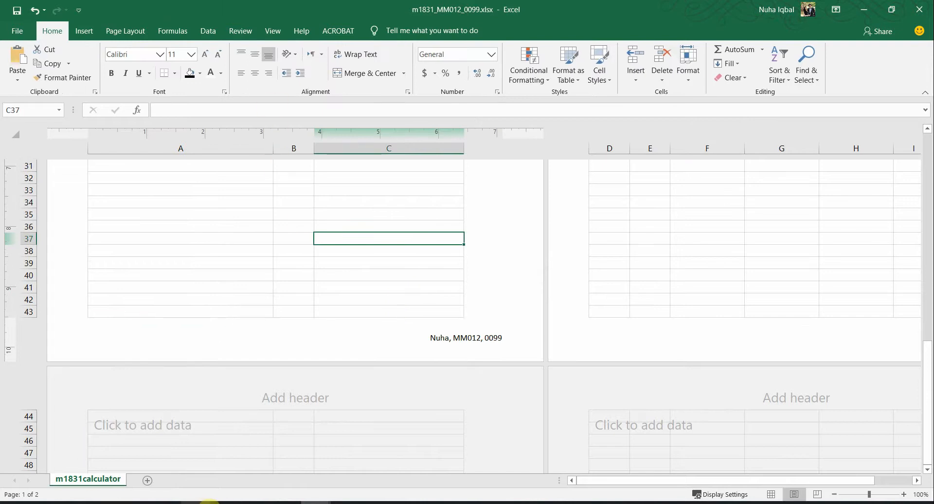
{"action": "left_click", "coordinate": [216, 503]}
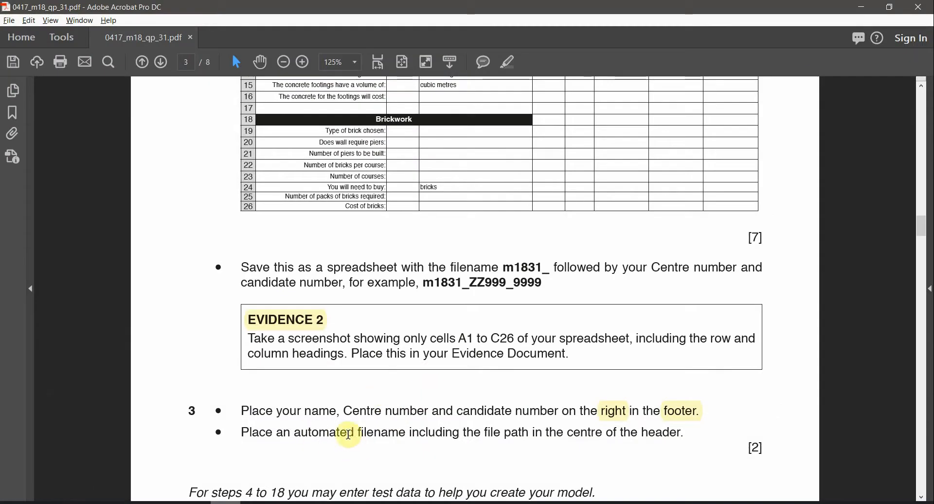
Step: Highlight the words 'centre' and 'header' in yellow in step 3 of the question paper
{"action": "left_click_drag", "start_coordinate": [298, 432], "coordinate": [387, 439]}
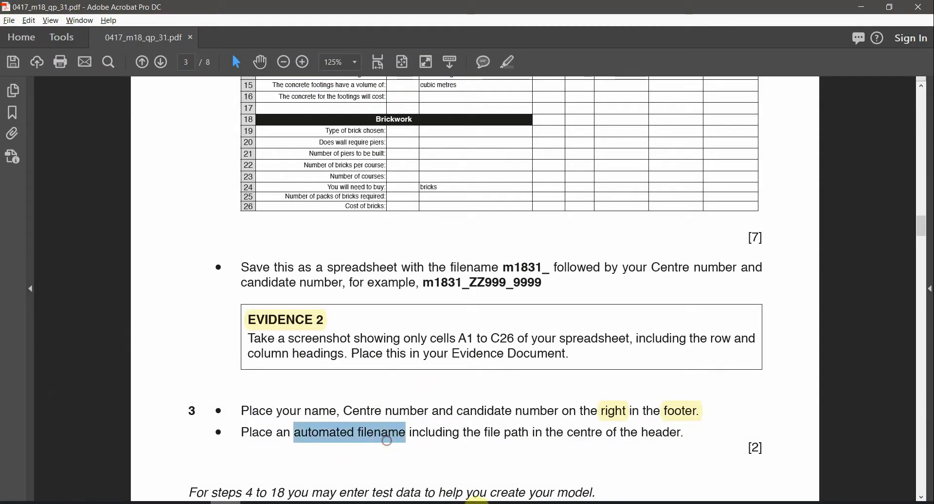
{"action": "left_click_drag", "start_coordinate": [486, 433], "coordinate": [542, 435]}
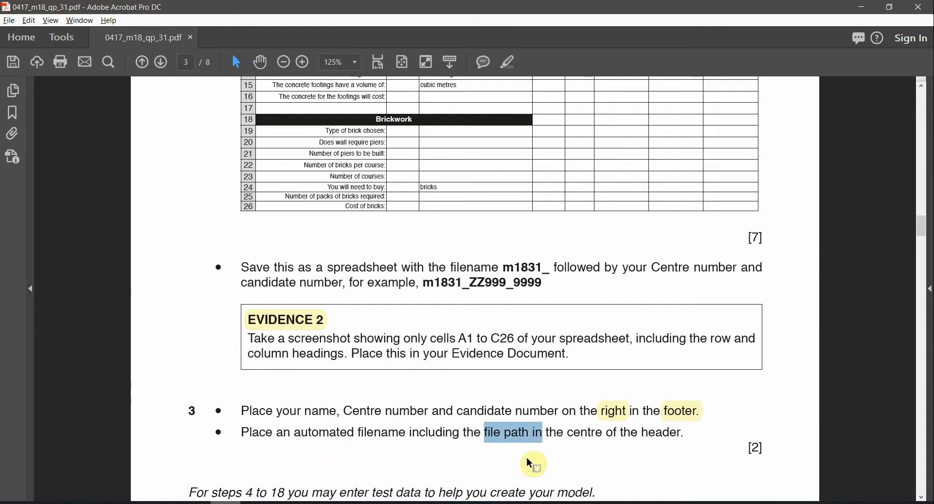
{"action": "double_click", "coordinate": [580, 438]}
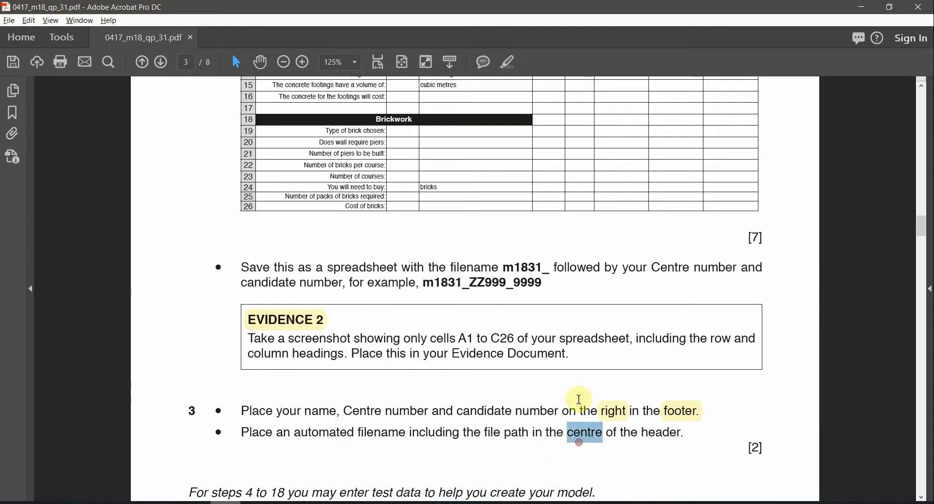
{"action": "left_click", "coordinate": [508, 61]}
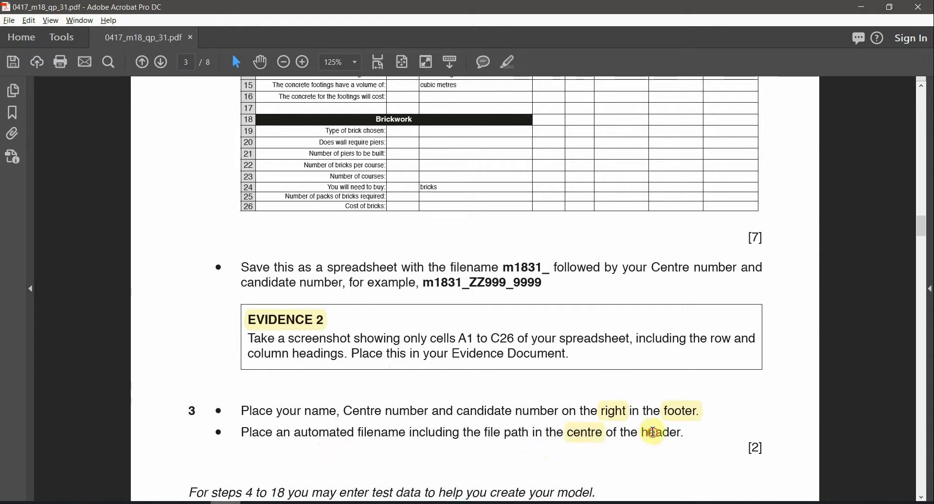
{"action": "double_click", "coordinate": [654, 432]}
{"action": "left_click", "coordinate": [508, 62]}
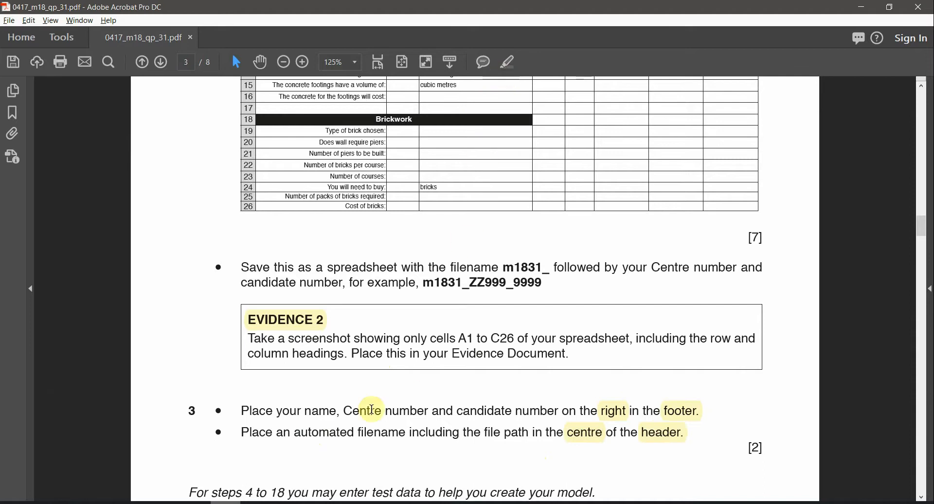
Step: Return to the calculator workbook from the Excel taskbar preview
{"action": "mouse_move", "coordinate": [275, 501]}
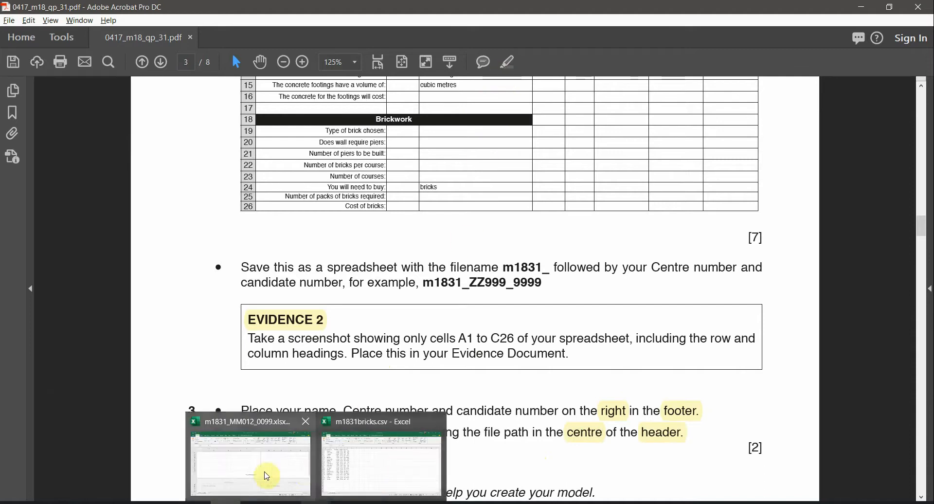
{"action": "left_click", "coordinate": [267, 476]}
{"action": "scroll", "coordinate": [289, 314], "scroll_direction": "up", "scroll_amount": 15}
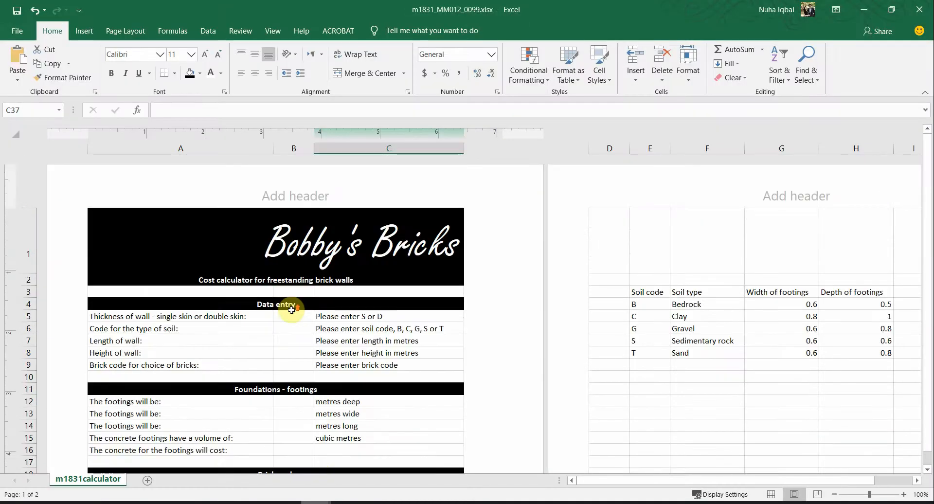
{"action": "left_click", "coordinate": [291, 176]}
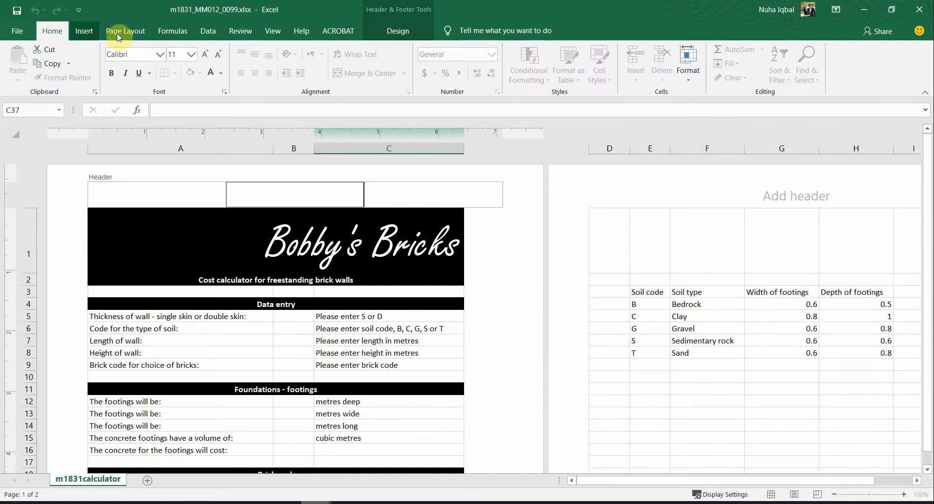
{"action": "left_click", "coordinate": [92, 33]}
{"action": "left_click", "coordinate": [395, 39]}
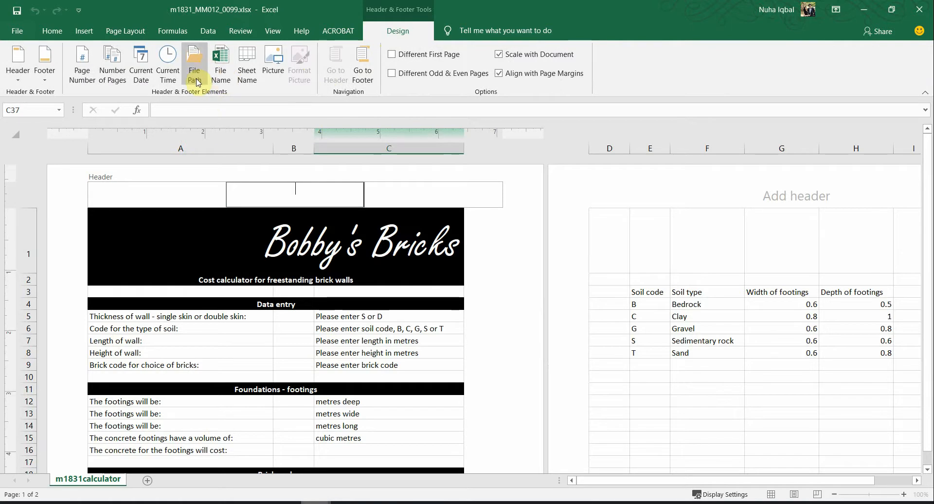
{"action": "left_click", "coordinate": [194, 75]}
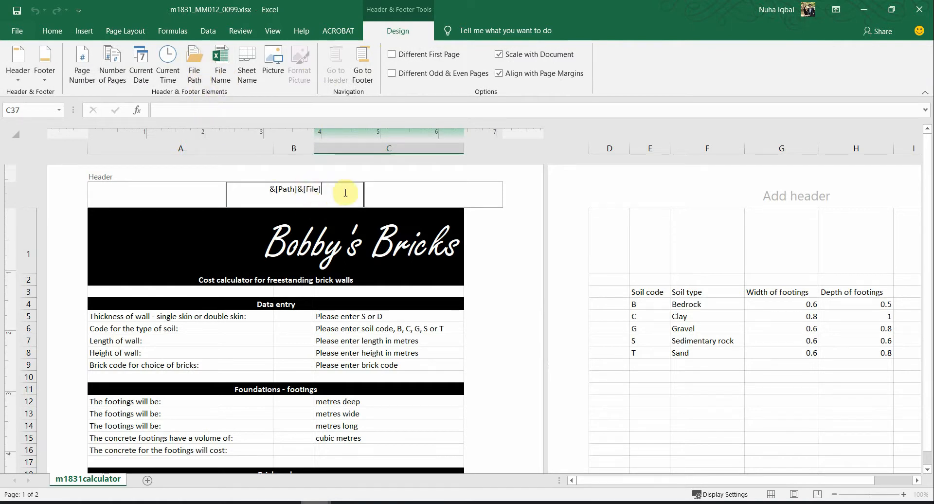
{"action": "left_click", "coordinate": [471, 305]}
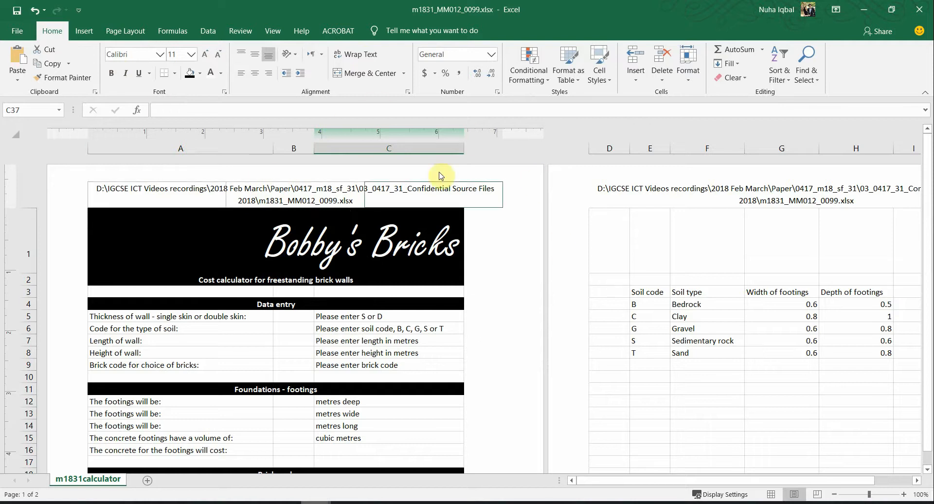
Step: Switch the calculator sheet back to Normal view
{"action": "left_click", "coordinate": [273, 29]}
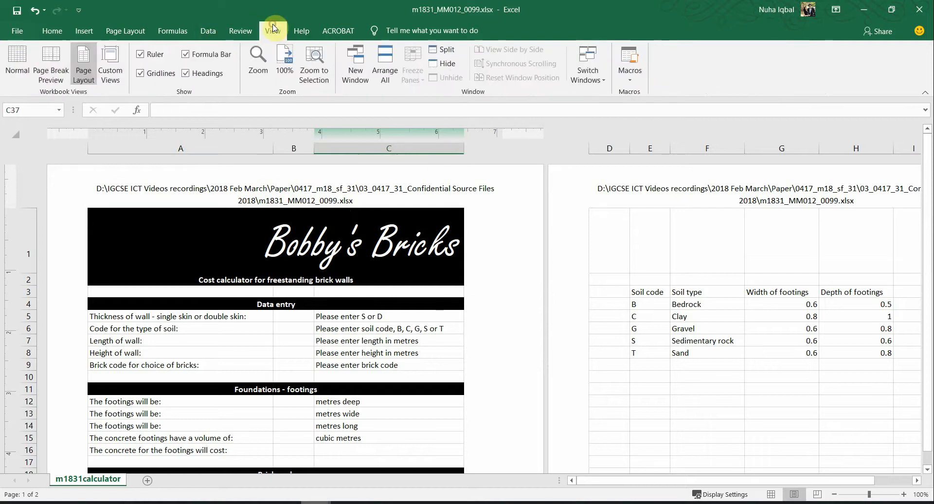
{"action": "left_click", "coordinate": [18, 63]}
{"action": "scroll", "coordinate": [244, 411], "scroll_direction": "down", "scroll_amount": 1}
{"action": "scroll", "coordinate": [238, 414], "scroll_direction": "up", "scroll_amount": 4}
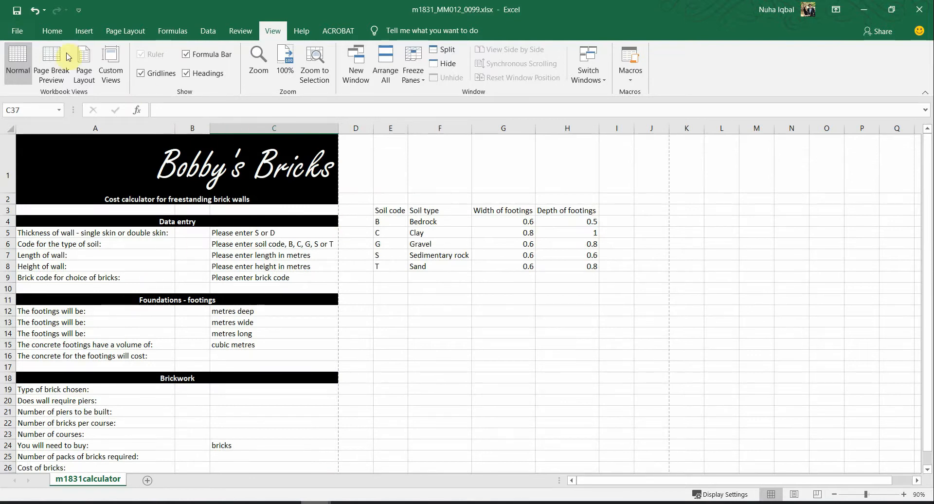
Step: Check the print preview for the header file path and footer details
{"action": "left_click", "coordinate": [20, 31]}
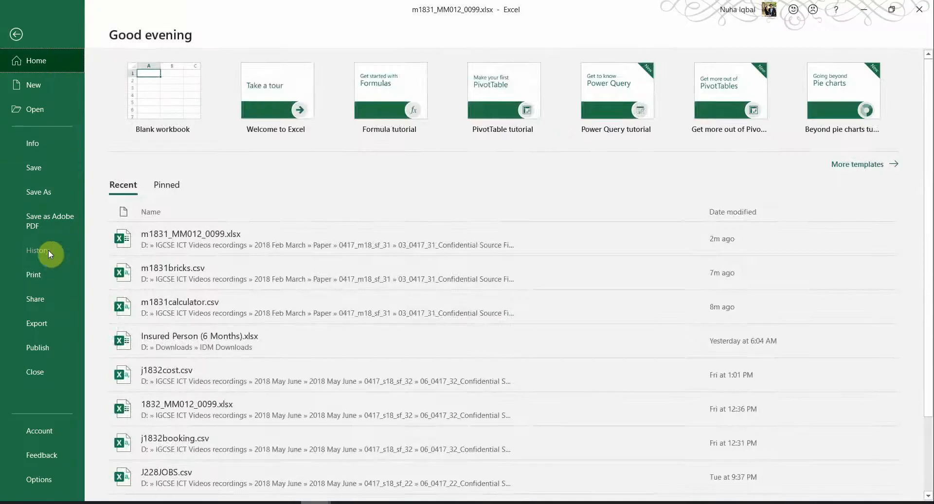
{"action": "left_click", "coordinate": [48, 271]}
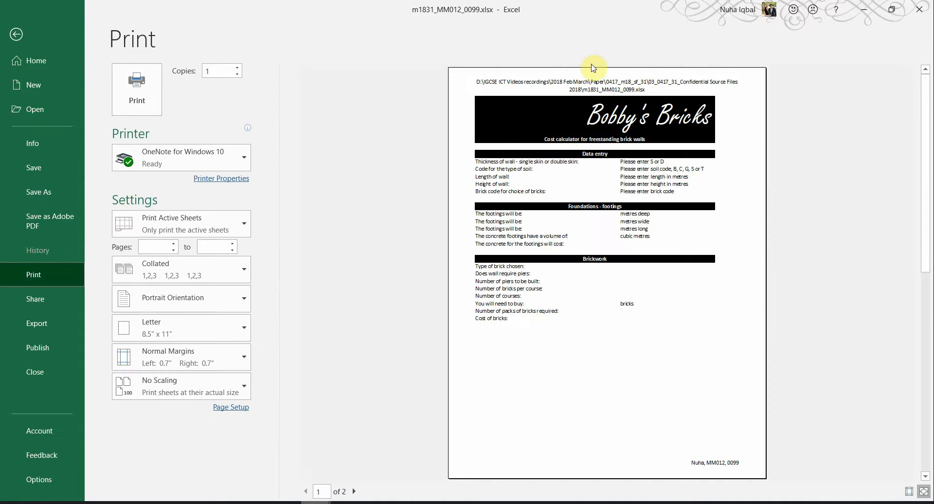
{"action": "left_click", "coordinate": [18, 34]}
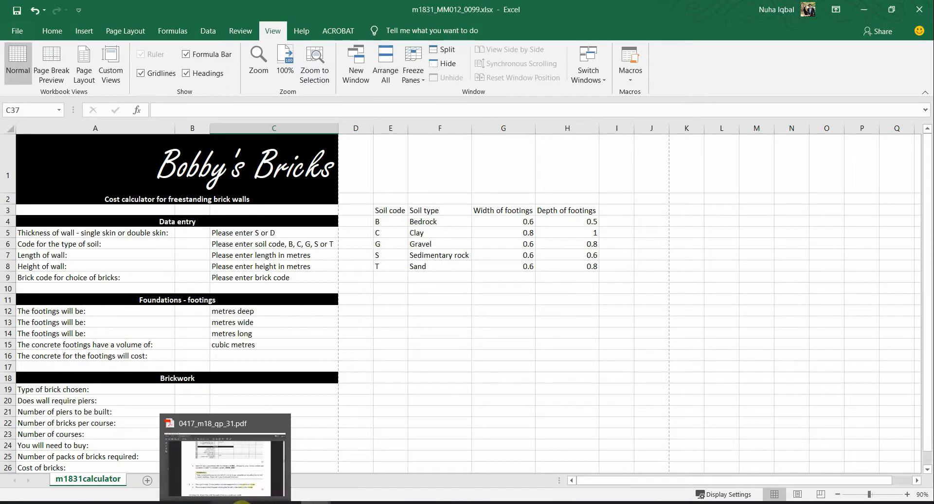
Step: Scroll the question paper down to step 4
{"action": "left_click", "coordinate": [236, 502]}
{"action": "scroll", "coordinate": [569, 476], "scroll_direction": "down", "scroll_amount": 1}
{"action": "scroll", "coordinate": [543, 448], "scroll_direction": "down", "scroll_amount": 2}
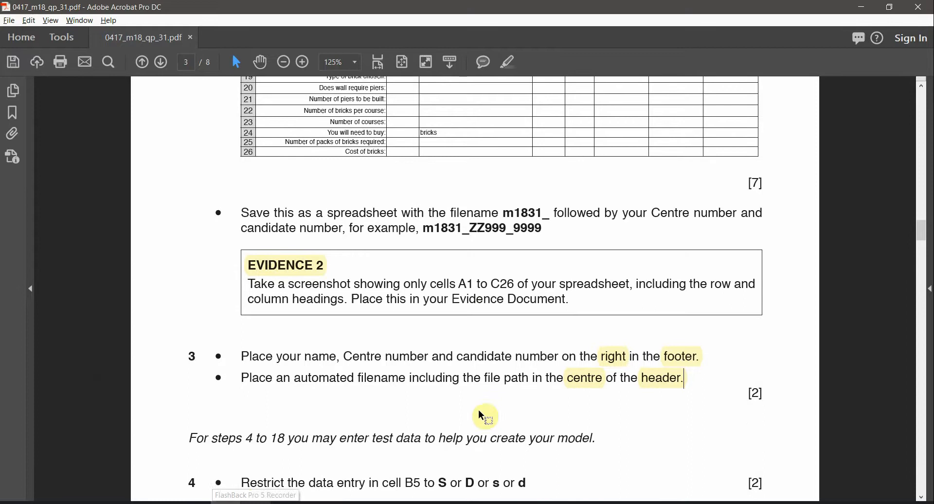
{"action": "left_click_drag", "start_coordinate": [245, 411], "coordinate": [286, 410]}
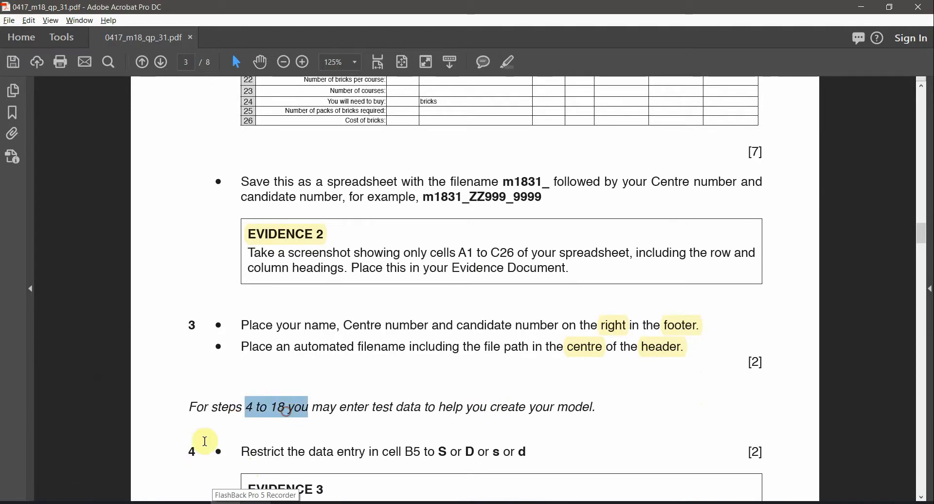
{"action": "double_click", "coordinate": [192, 451]}
{"action": "scroll", "coordinate": [411, 430], "scroll_direction": "down", "scroll_amount": 1}
{"action": "scroll", "coordinate": [411, 431], "scroll_direction": "down", "scroll_amount": 1}
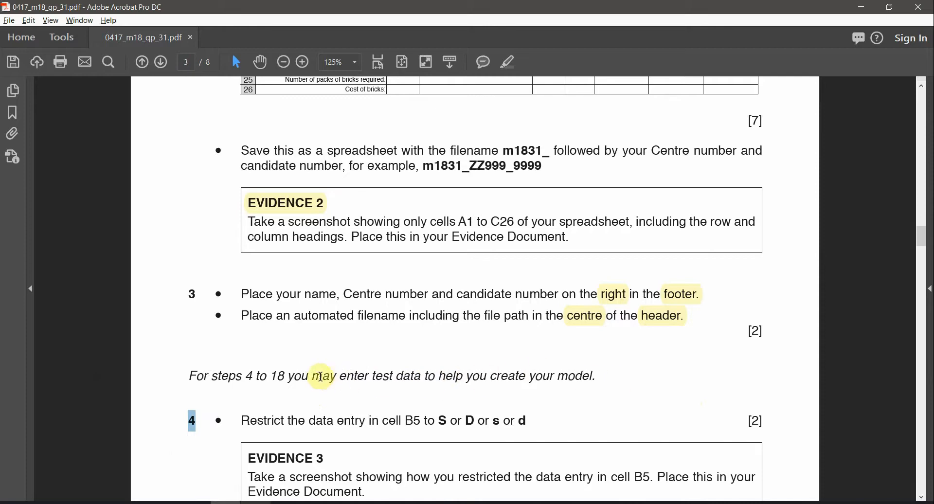
Step: Highlight the cell reference B5 in yellow in step 4
{"action": "left_click_drag", "start_coordinate": [313, 377], "coordinate": [428, 381]}
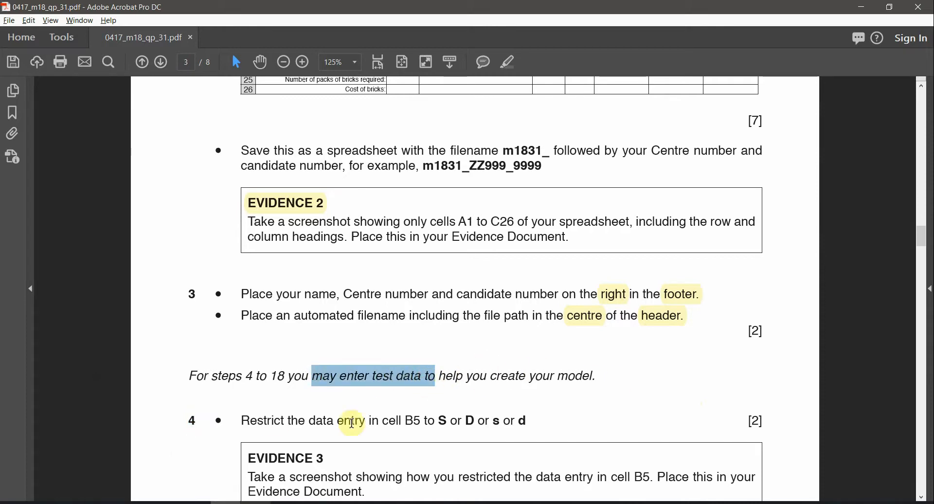
{"action": "scroll", "coordinate": [370, 389], "scroll_direction": "down", "scroll_amount": 1}
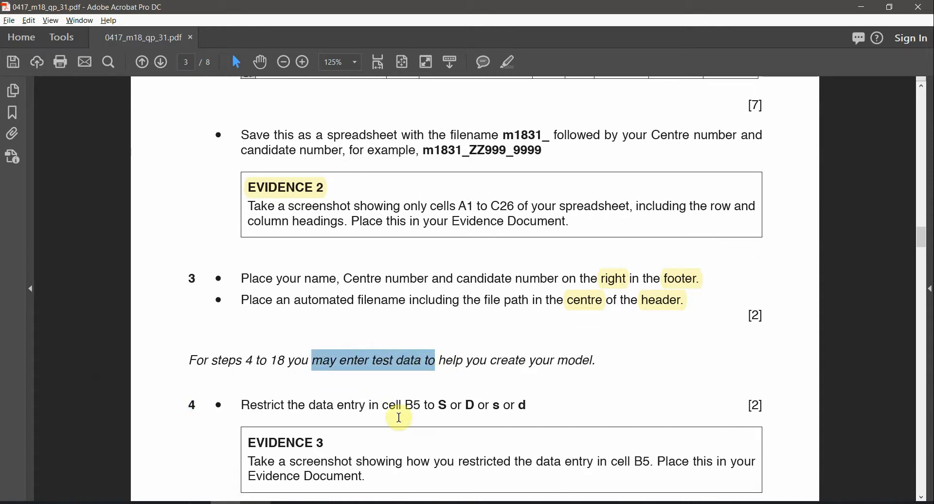
{"action": "scroll", "coordinate": [398, 417], "scroll_direction": "down", "scroll_amount": 2}
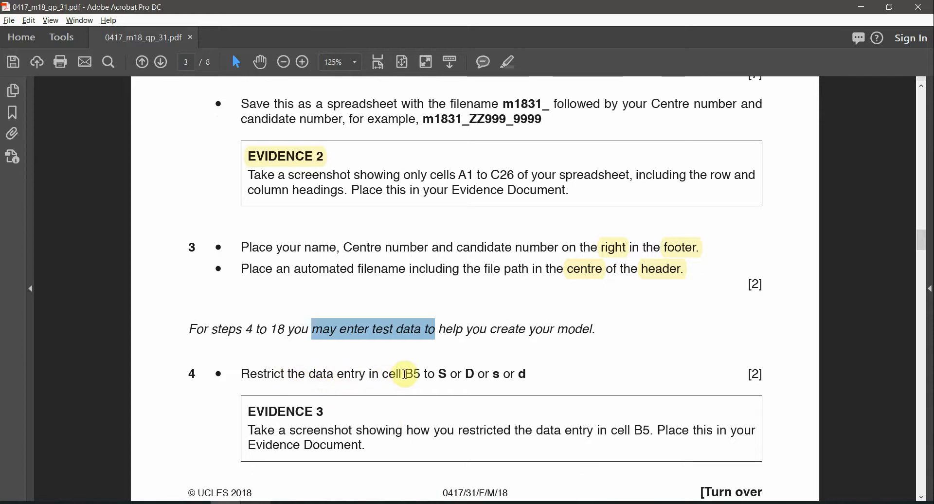
{"action": "double_click", "coordinate": [412, 373]}
{"action": "left_click", "coordinate": [509, 62]}
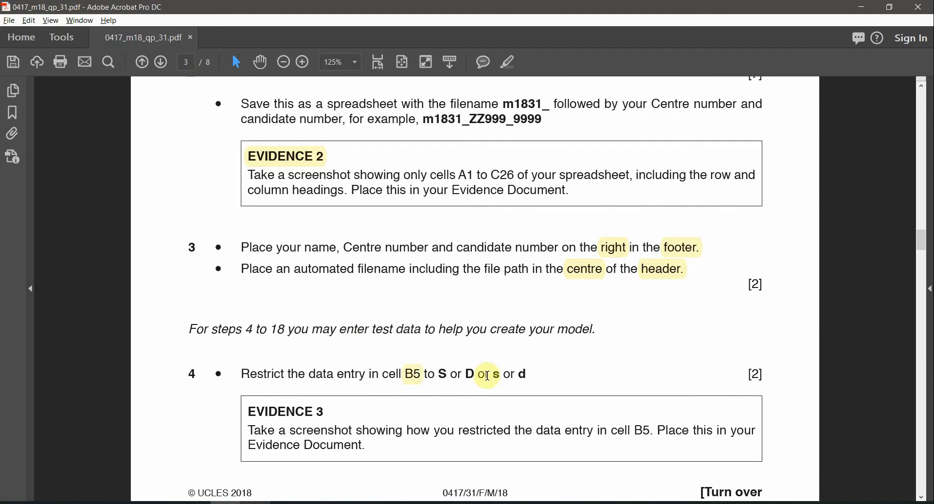
{"action": "scroll", "coordinate": [589, 355], "scroll_direction": "down", "scroll_amount": 2}
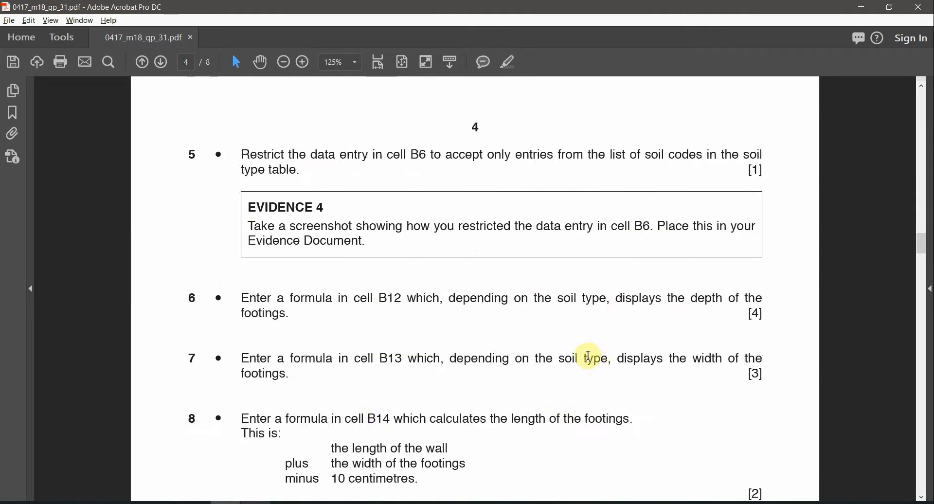
{"action": "scroll", "coordinate": [592, 360], "scroll_direction": "up", "scroll_amount": 2}
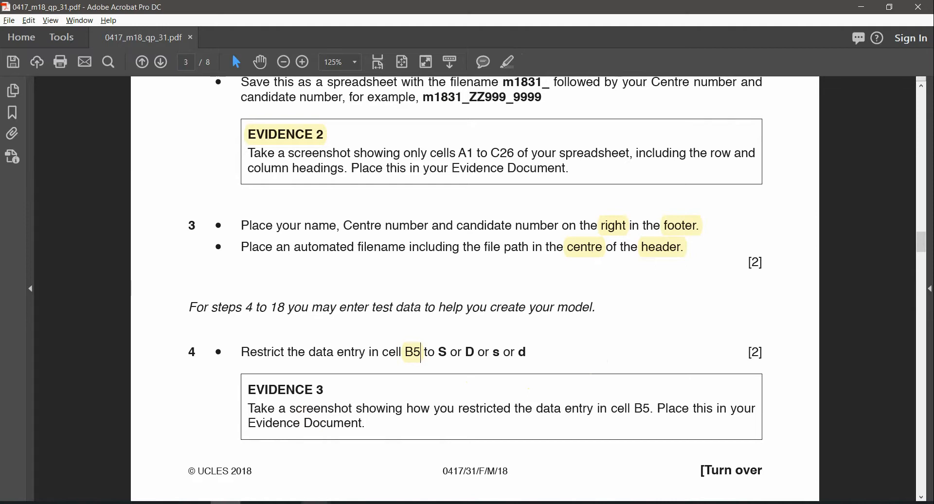
Step: Switch back to the Bobby's Bricks calculator workbook
{"action": "left_click", "coordinate": [316, 503]}
{"action": "left_click", "coordinate": [251, 462]}
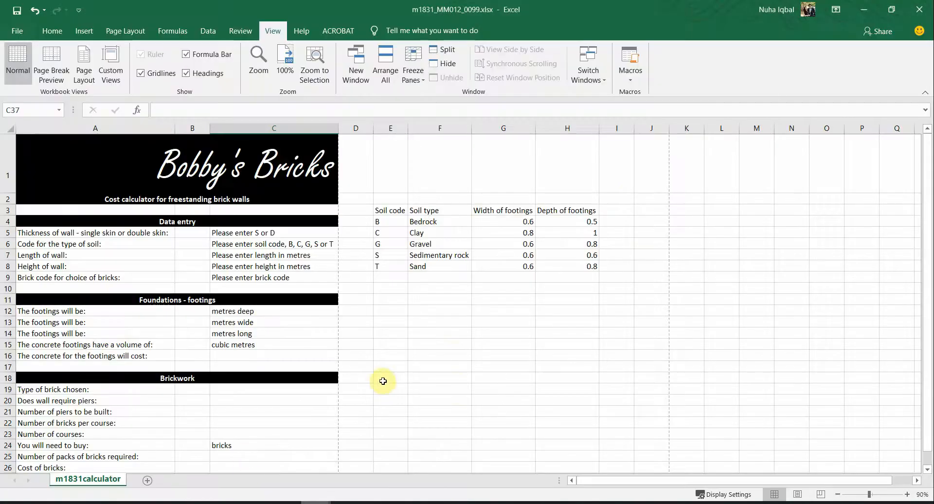
{"action": "left_click", "coordinate": [227, 502]}
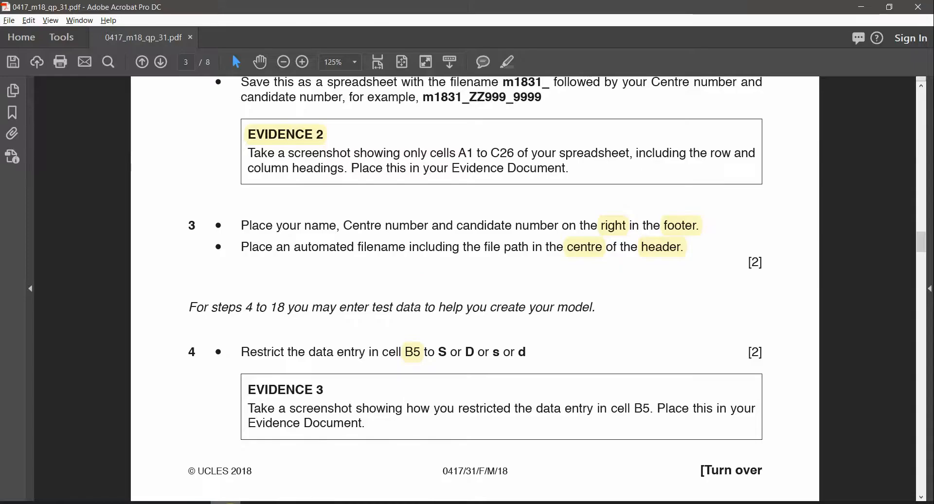
{"action": "key", "text": "alt+Tab"}
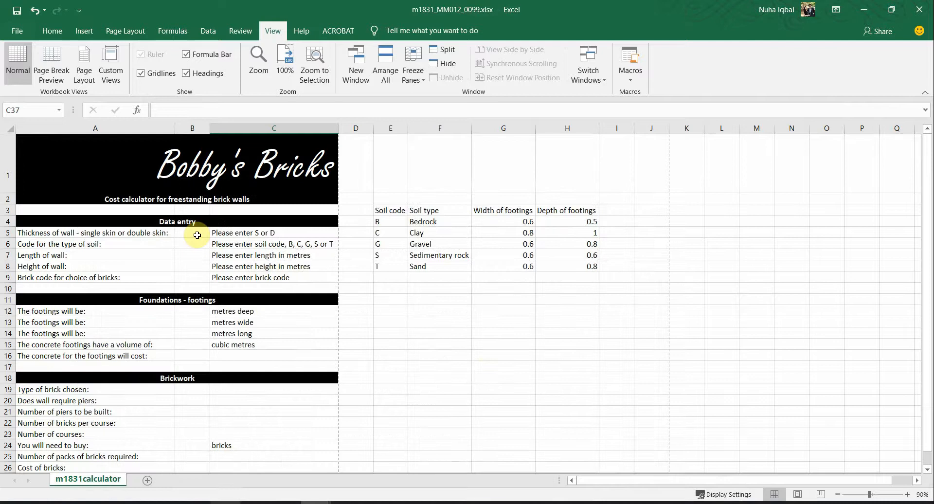
Step: Select B5, clear the test letter J, and bring up the Data tab
{"action": "left_click", "coordinate": [197, 235]}
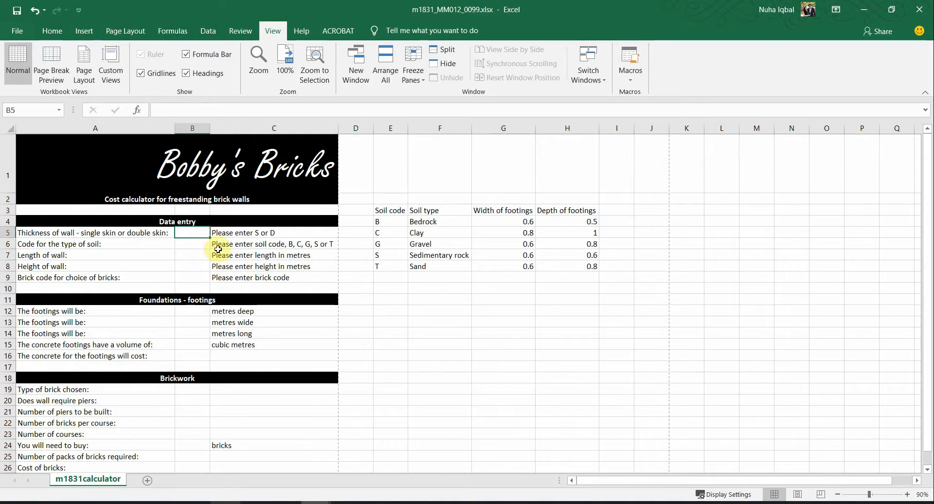
{"action": "type", "text": "J"}
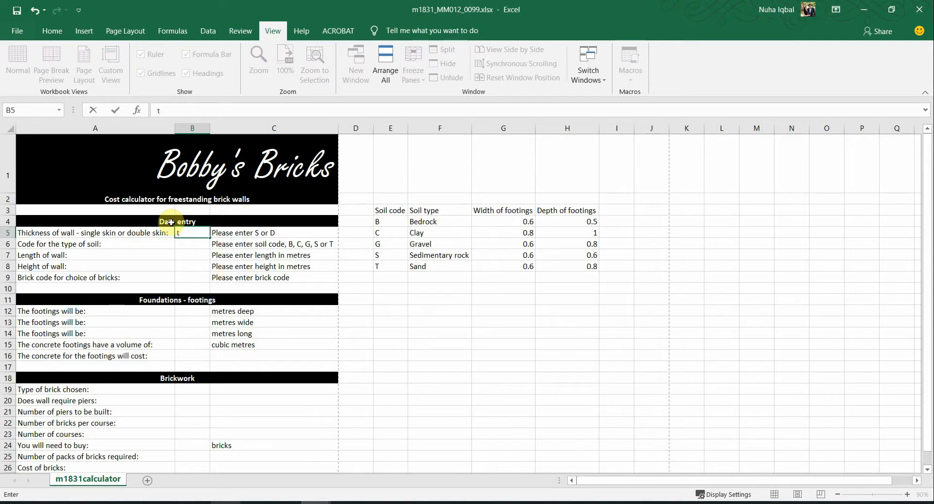
{"action": "left_click", "coordinate": [52, 31]}
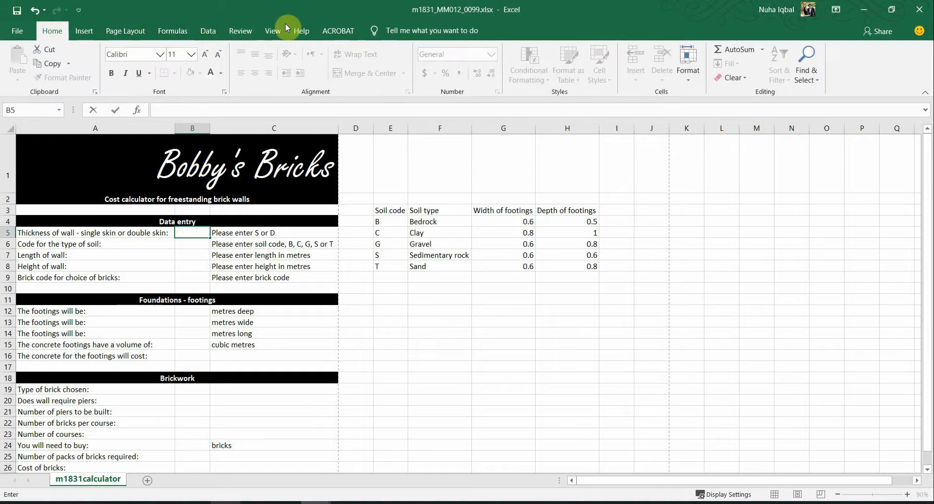
{"action": "left_click", "coordinate": [192, 232]}
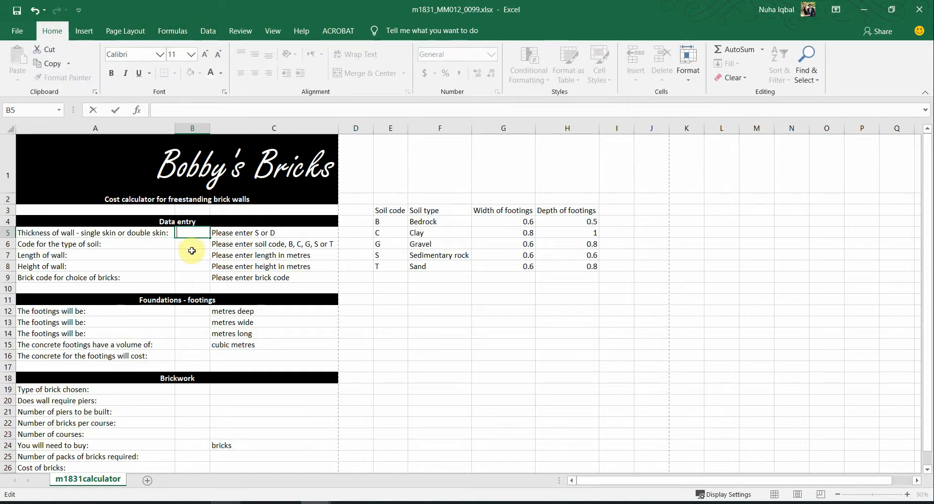
{"action": "left_click", "coordinate": [208, 31]}
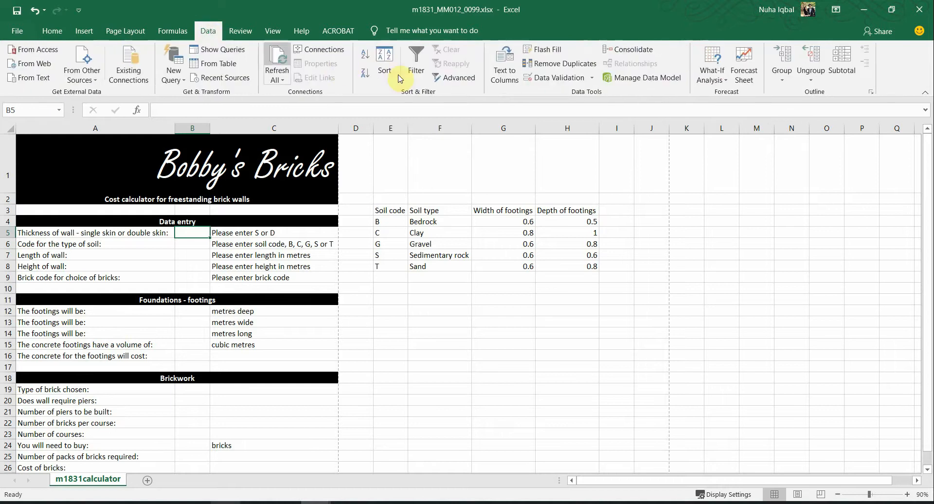
Step: Add a List validation rule to B5 with source s,d,S,D
{"action": "left_click", "coordinate": [556, 79]}
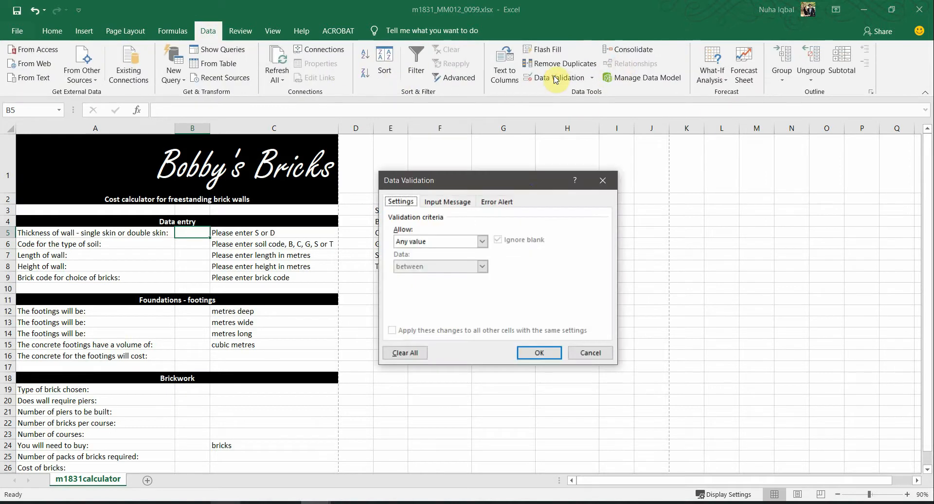
{"action": "left_click", "coordinate": [429, 242]}
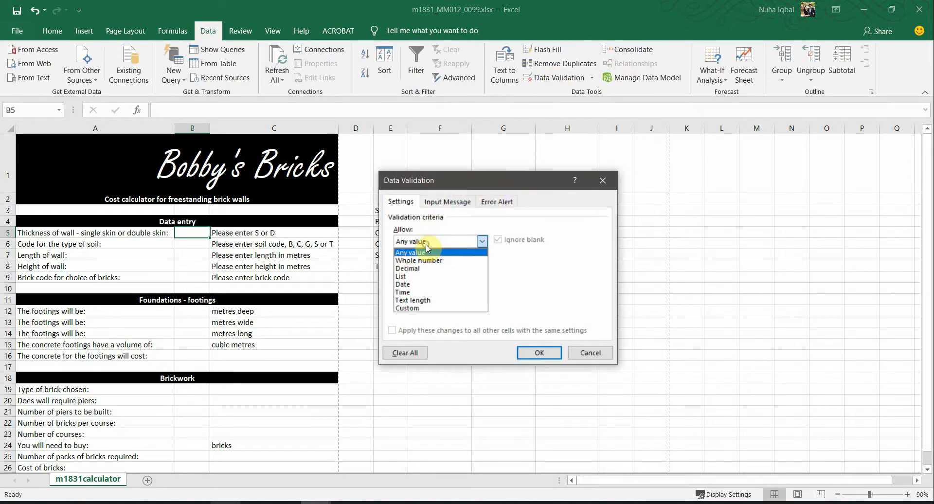
{"action": "left_click", "coordinate": [410, 280]}
{"action": "left_click", "coordinate": [422, 291]}
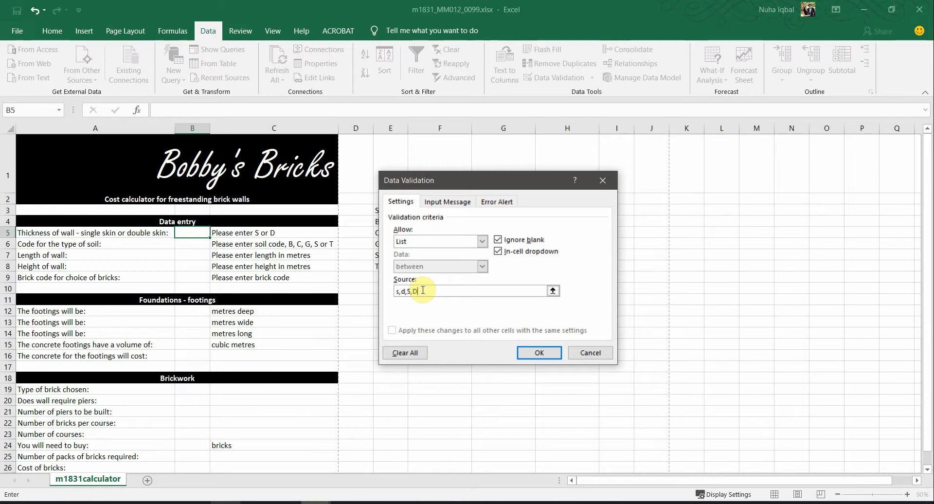
{"action": "left_click", "coordinate": [539, 353]}
Step: Test B5's dropdown by picking S from the allowed values
{"action": "left_click", "coordinate": [199, 254]}
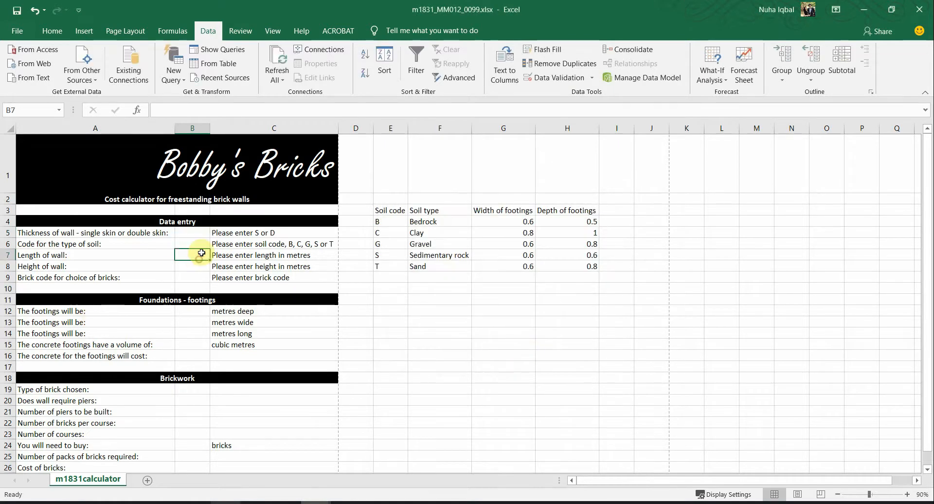
{"action": "left_click", "coordinate": [196, 239]}
{"action": "left_click", "coordinate": [201, 232]}
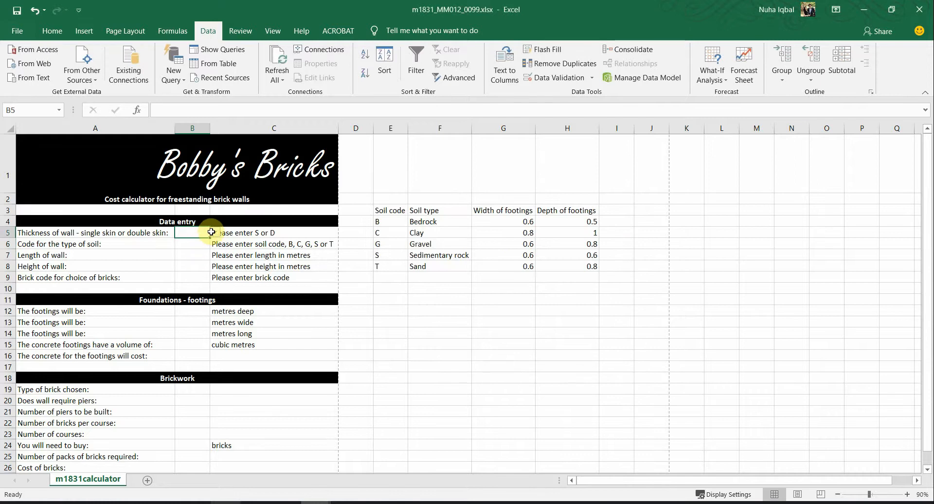
{"action": "left_click", "coordinate": [215, 232]}
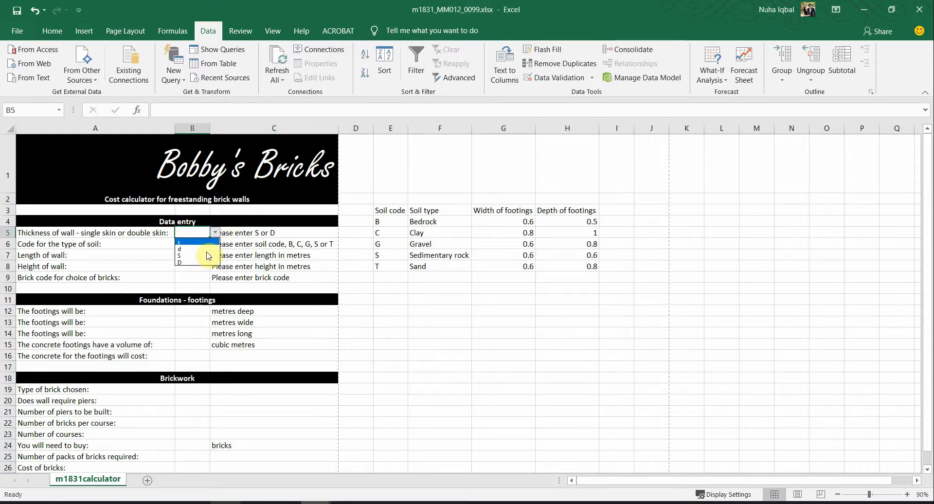
{"action": "left_click", "coordinate": [208, 256]}
{"action": "left_click", "coordinate": [195, 265]}
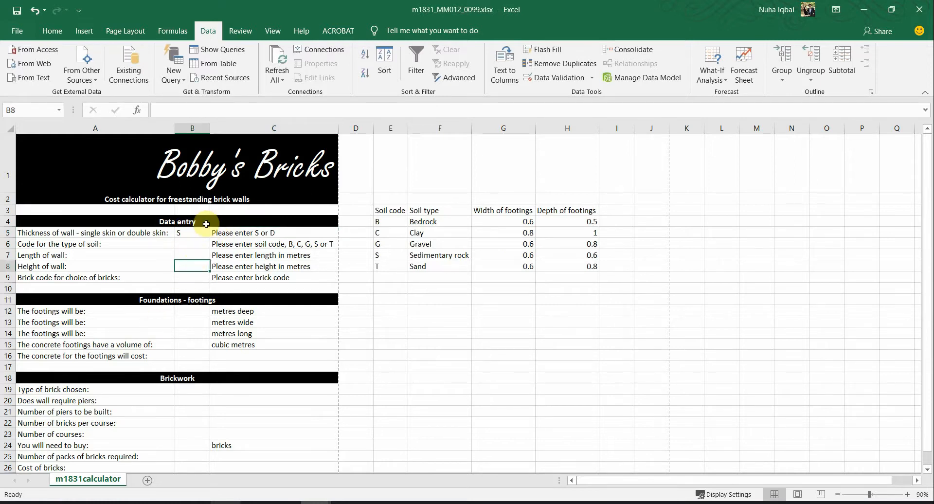
Step: Type s, d and then D into B5, confirming each is accepted
{"action": "left_click", "coordinate": [190, 234]}
{"action": "type", "text": "s"}
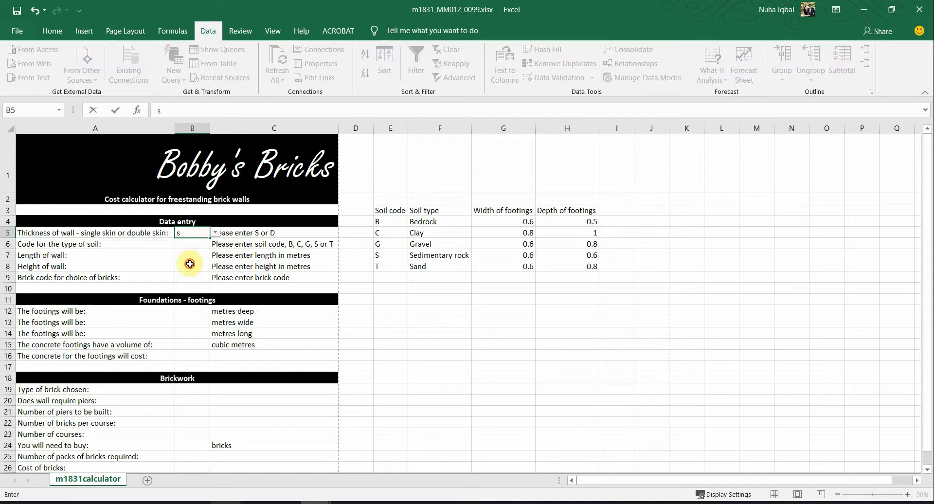
{"action": "left_click", "coordinate": [190, 264]}
{"action": "left_click", "coordinate": [192, 233]}
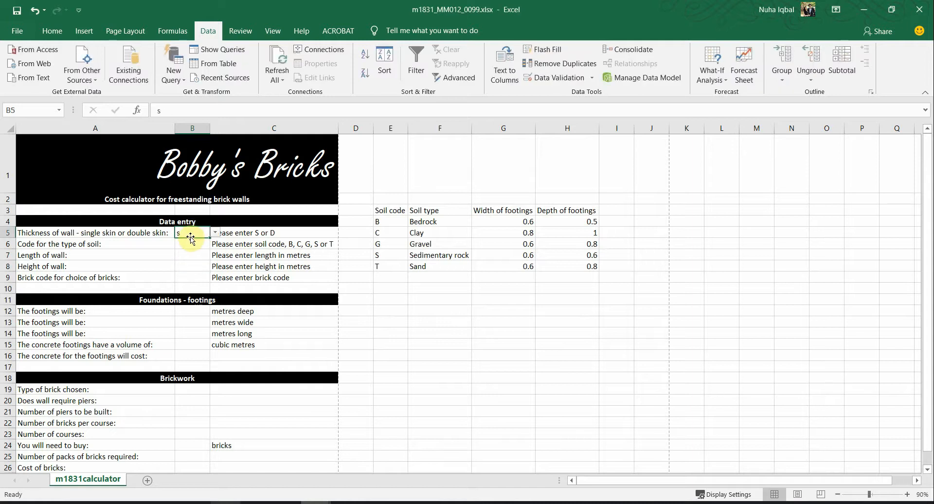
{"action": "type", "text": "d"}
{"action": "left_click_drag", "start_coordinate": [194, 259], "coordinate": [194, 267]}
{"action": "left_click", "coordinate": [195, 237]}
{"action": "type", "text": "D"}
{"action": "left_click", "coordinate": [194, 253]}
Step: Try the invalid entry w in B5 and cancel the error, leaving D
{"action": "left_click", "coordinate": [189, 233]}
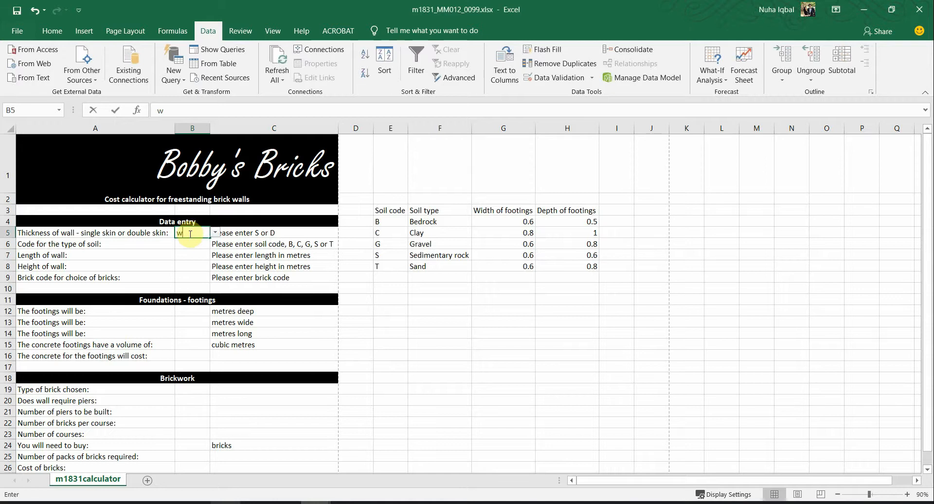
{"action": "key", "text": "Return"}
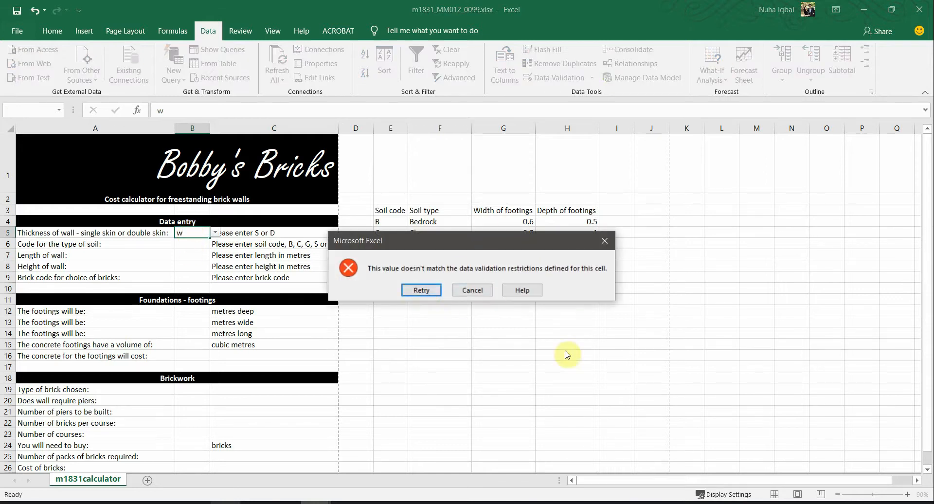
{"action": "left_click", "coordinate": [603, 246]}
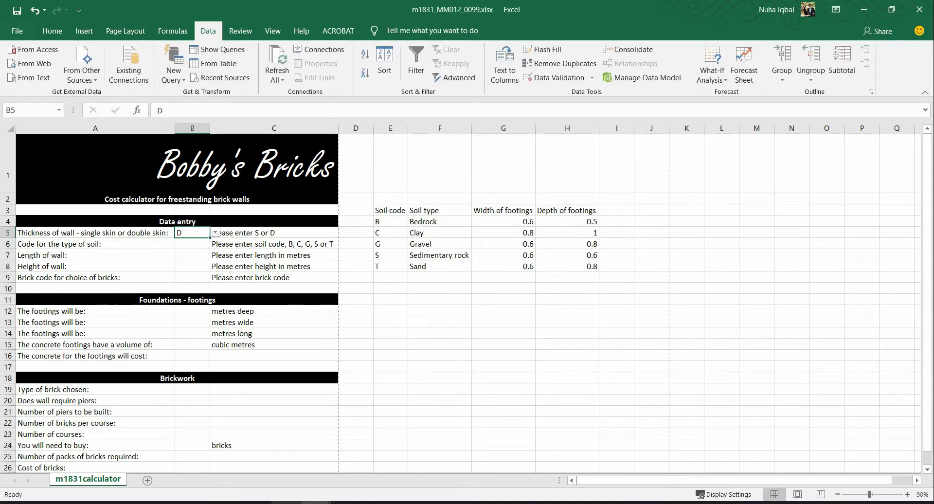
{"action": "key", "text": "alt+Tab"}
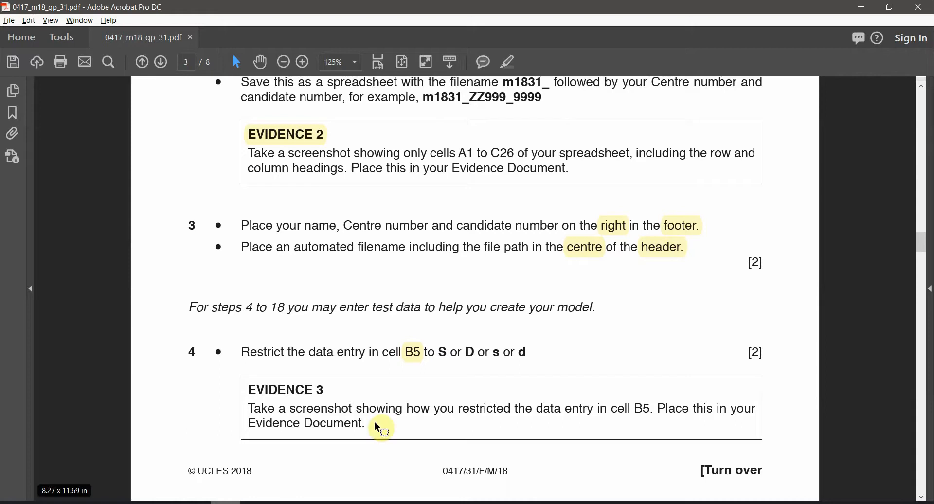
Step: Scroll to Evidence 3 and highlight the EVIDENCE 3 heading in yellow
{"action": "scroll", "coordinate": [423, 404], "scroll_direction": "down", "scroll_amount": 8}
{"action": "scroll", "coordinate": [312, 389], "scroll_direction": "up", "scroll_amount": 8}
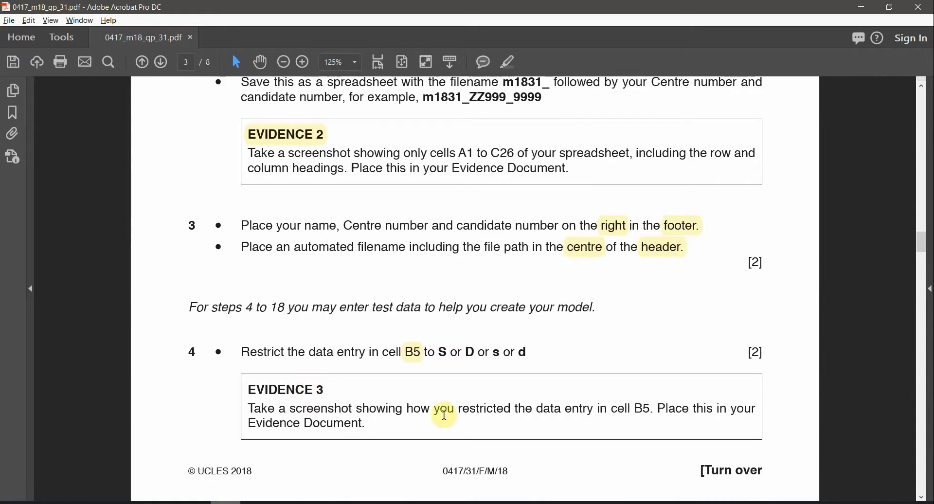
{"action": "scroll", "coordinate": [480, 408], "scroll_direction": "up", "scroll_amount": 1}
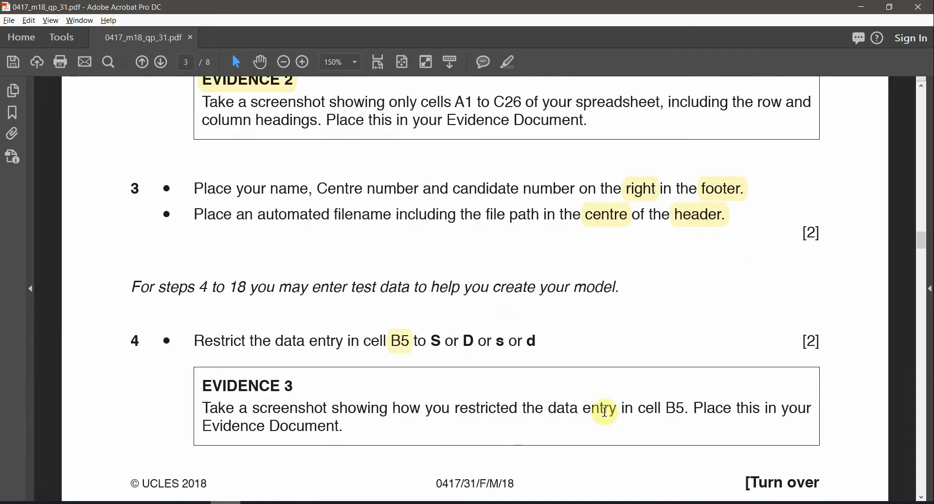
{"action": "double_click", "coordinate": [678, 408]}
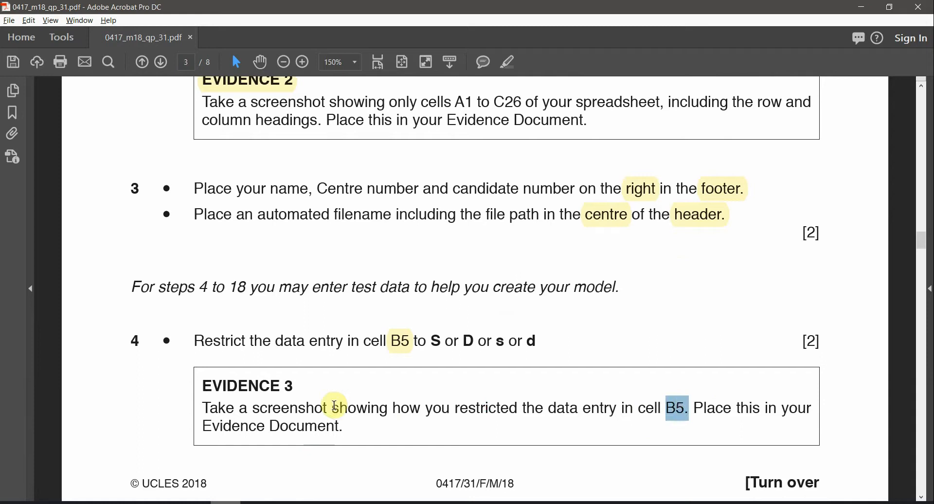
{"action": "left_click_drag", "start_coordinate": [303, 383], "coordinate": [201, 385]}
{"action": "left_click", "coordinate": [509, 61]}
{"action": "key", "text": "alt+Tab"}
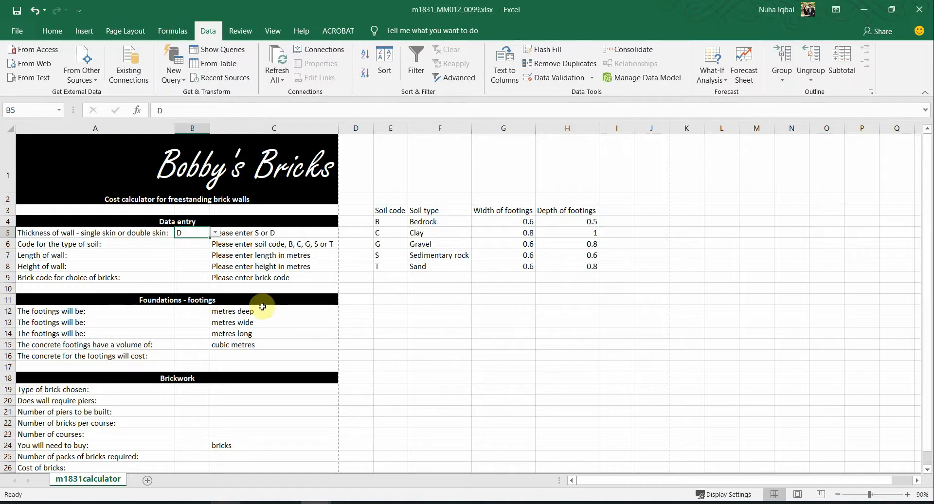
Step: Show B5's Data Validation settings (List, source s,d,S,D) for a screenshot, then close them
{"action": "left_click", "coordinate": [555, 76]}
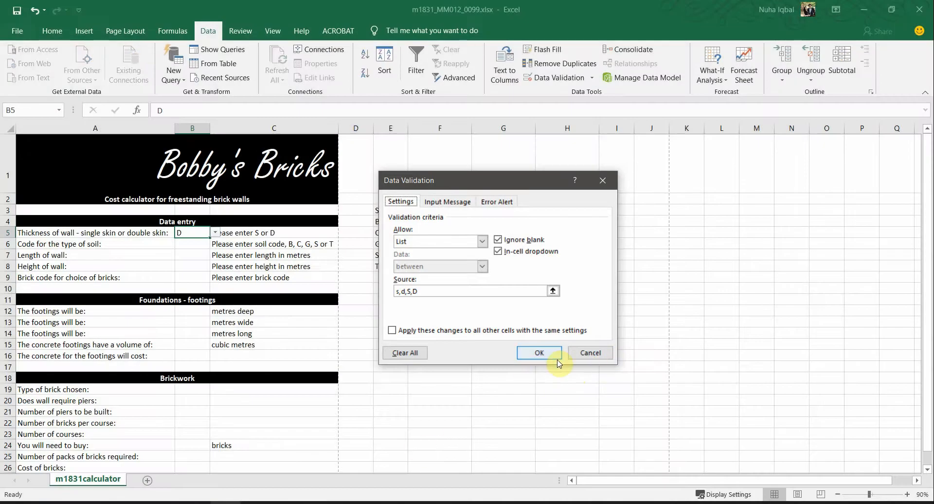
{"action": "left_click", "coordinate": [590, 353]}
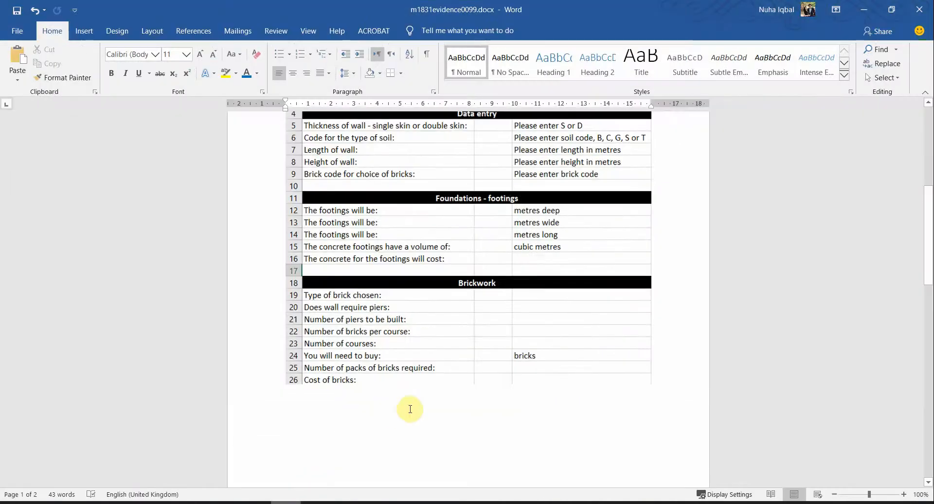
Step: Paste the validation screenshot under Evidence 3 and shrink it
{"action": "scroll", "coordinate": [408, 408], "scroll_direction": "down", "scroll_amount": 8}
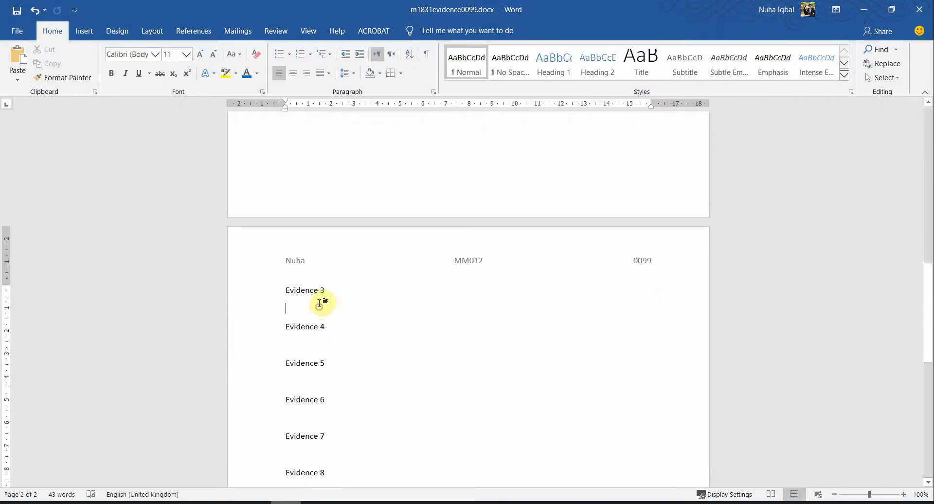
{"action": "key", "text": "ctrl+v"}
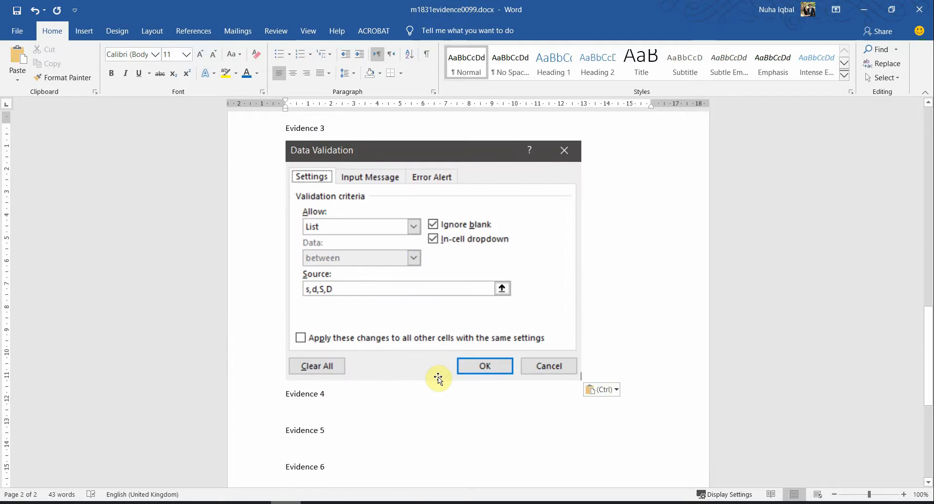
{"action": "left_click", "coordinate": [524, 322]}
{"action": "left_click_drag", "start_coordinate": [580, 379], "coordinate": [552, 357]}
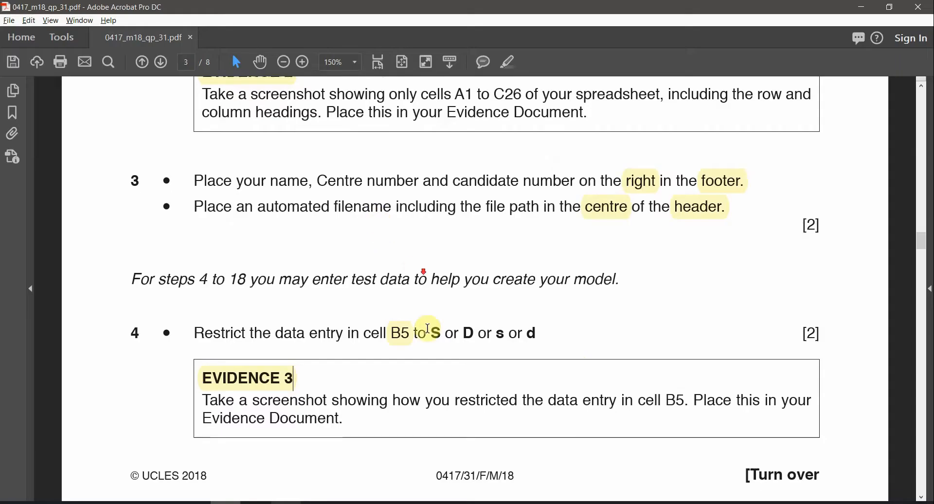
Step: Scroll to question 5 on page 4, select its B6 reference, and bring the Excel calculator back
{"action": "scroll", "coordinate": [427, 339], "scroll_direction": "down", "scroll_amount": 5}
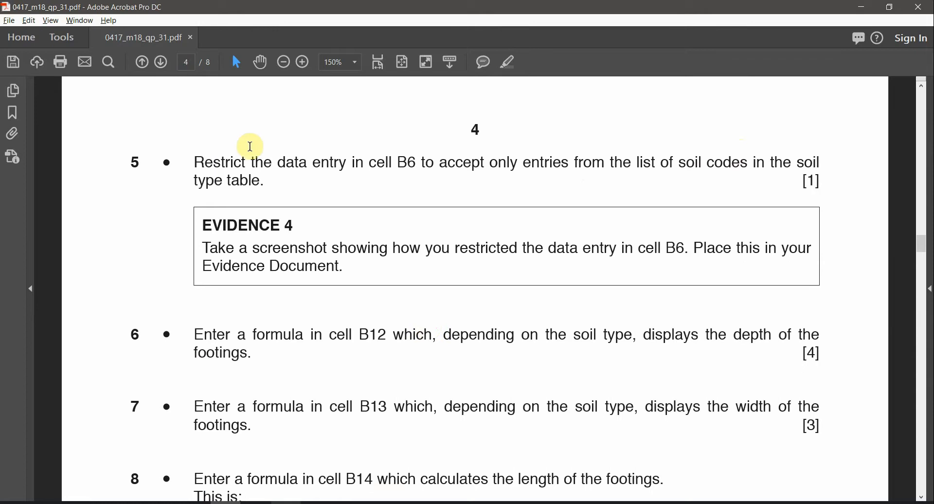
{"action": "double_click", "coordinate": [404, 158]}
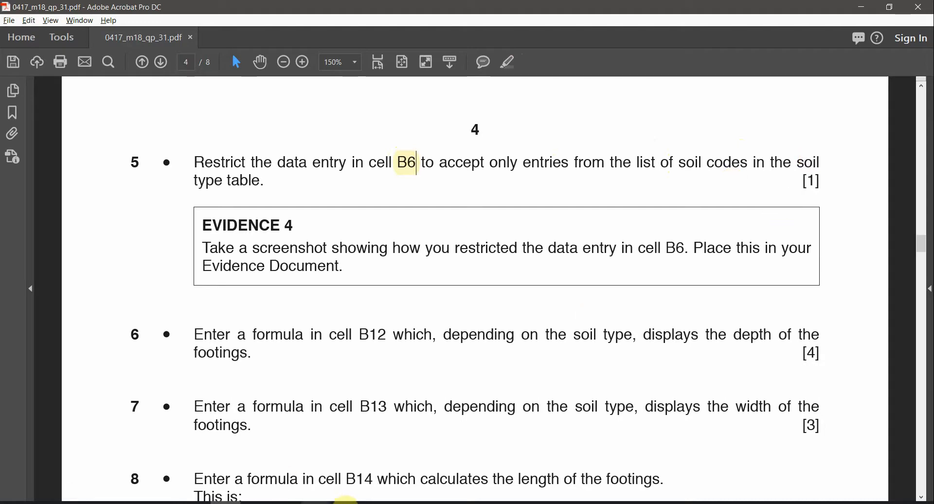
{"action": "left_click", "coordinate": [286, 485]}
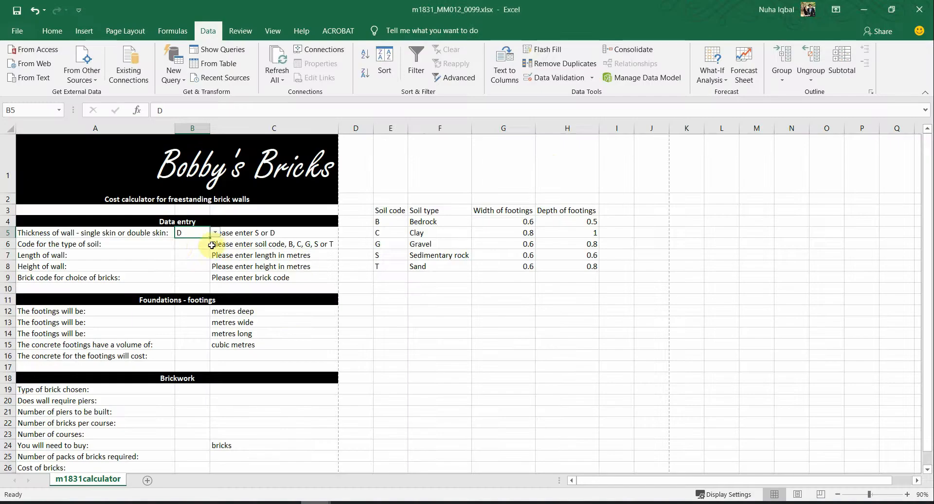
{"action": "left_click", "coordinate": [180, 245]}
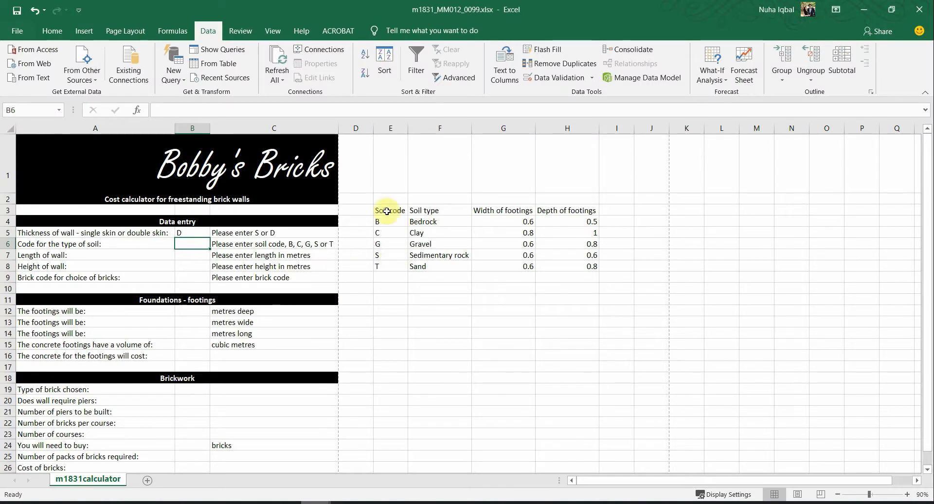
{"action": "mouse_move", "coordinate": [256, 503]}
{"action": "left_click", "coordinate": [225, 503]}
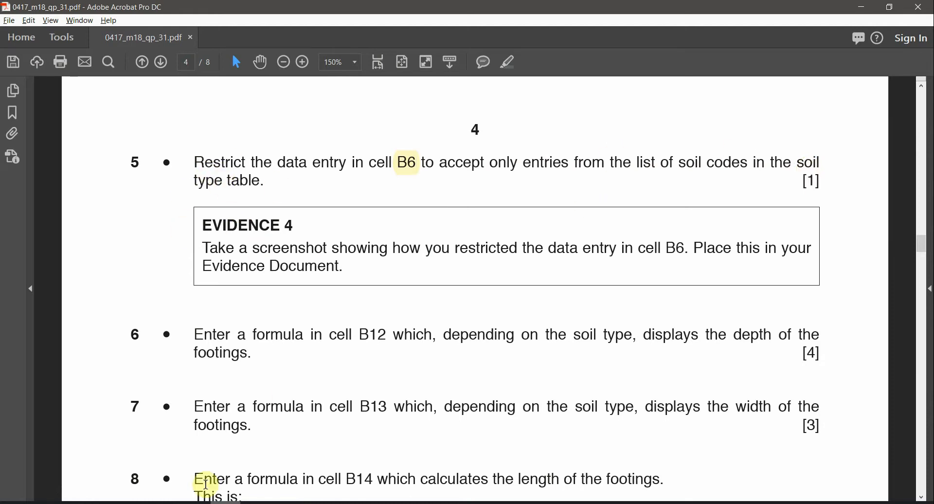
{"action": "left_click", "coordinate": [322, 503]}
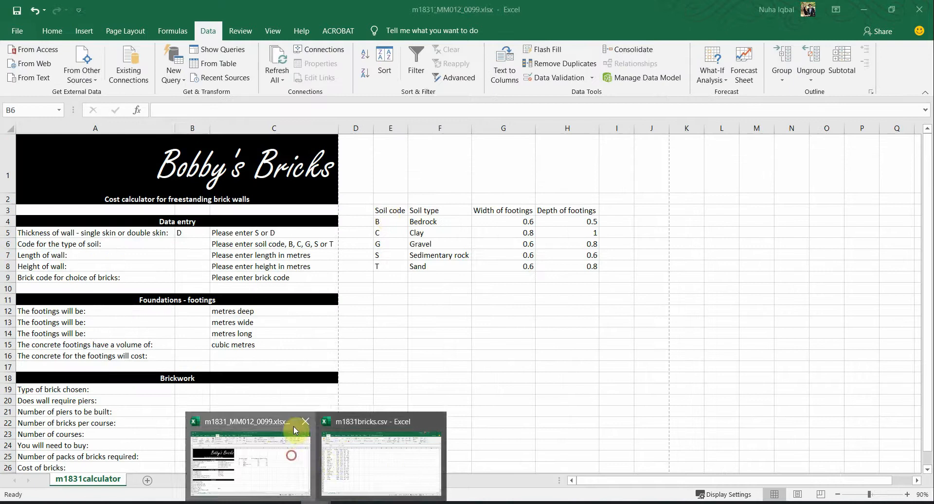
{"action": "left_click", "coordinate": [292, 467]}
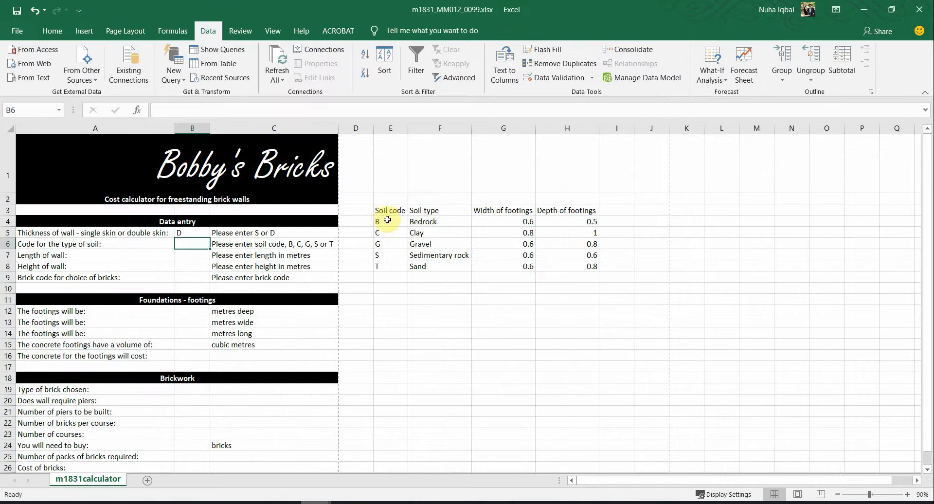
{"action": "left_click_drag", "start_coordinate": [386, 220], "coordinate": [382, 256]}
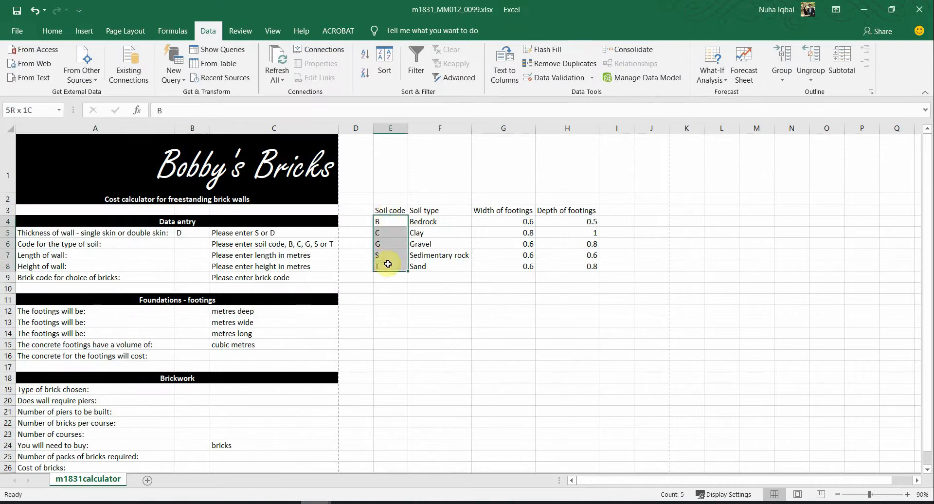
{"action": "left_click", "coordinate": [188, 245]}
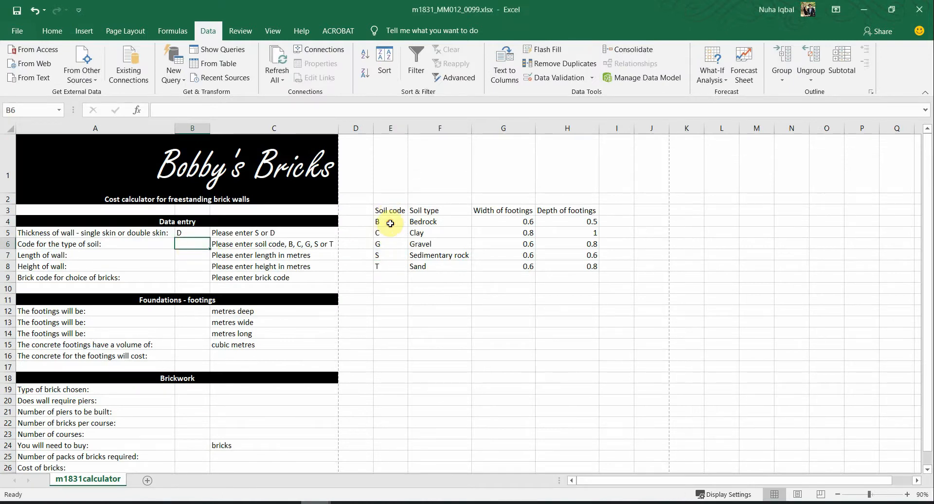
{"action": "left_click_drag", "start_coordinate": [391, 224], "coordinate": [386, 268]}
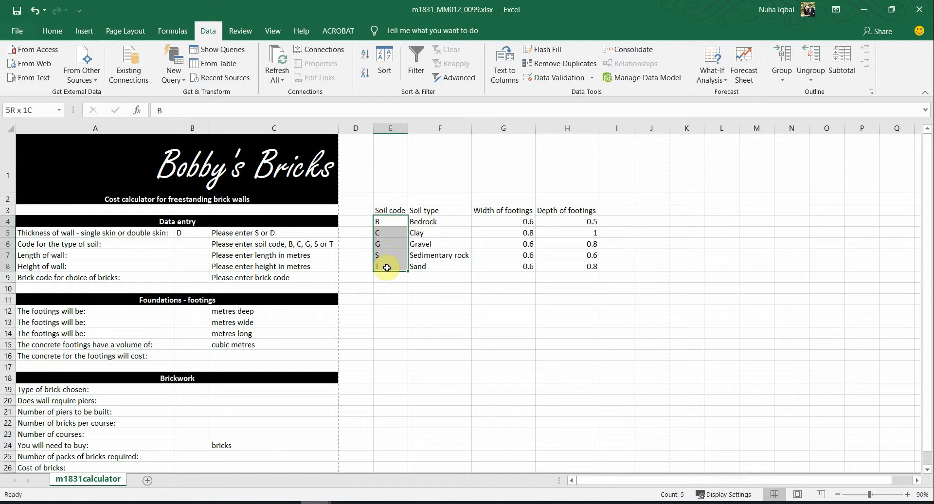
{"action": "left_click", "coordinate": [192, 243]}
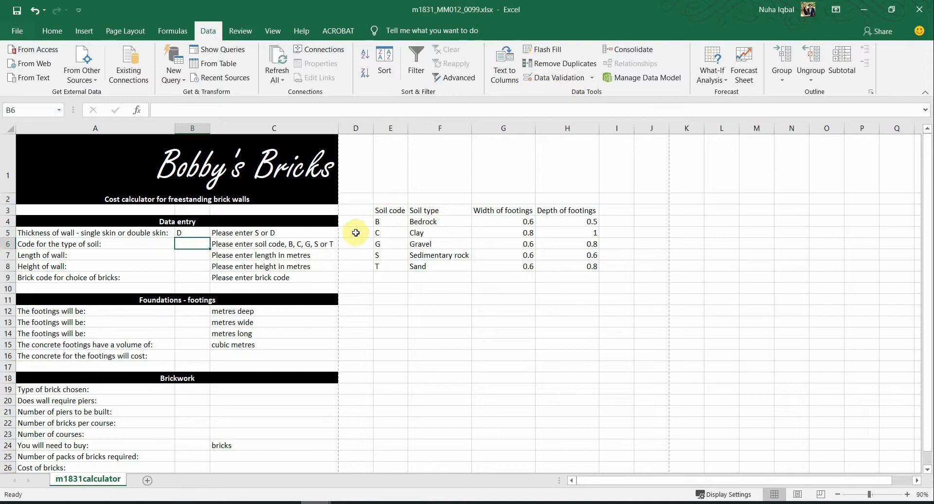
{"action": "left_click_drag", "start_coordinate": [379, 223], "coordinate": [384, 266]}
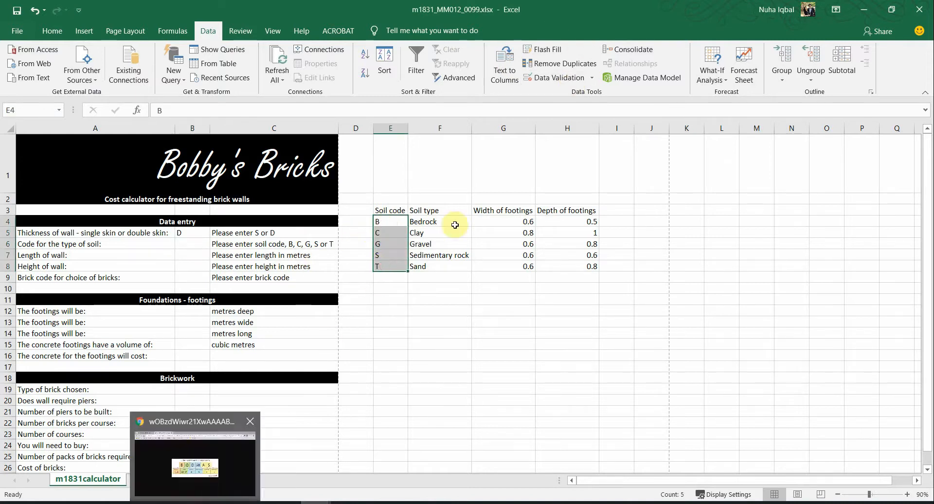
{"action": "left_click", "coordinate": [197, 246]}
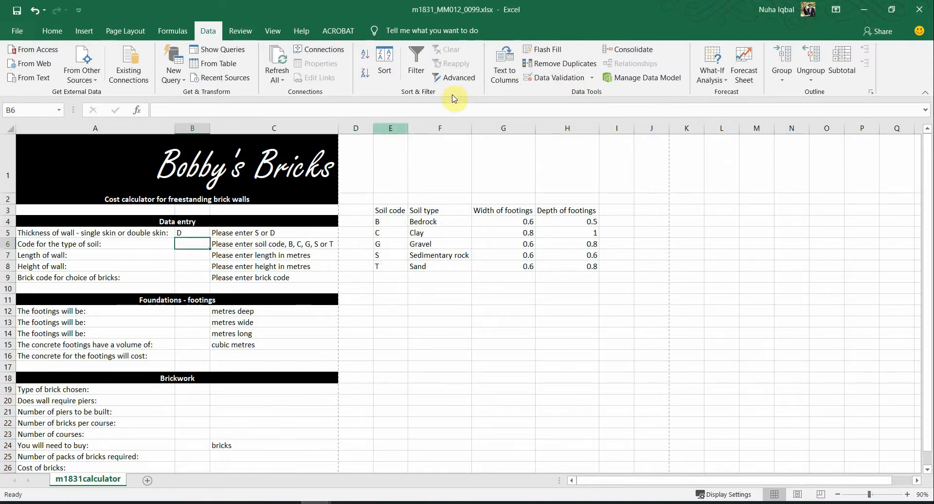
Step: Give B6 a List data validation whose source is the soil codes =$E$4:$E$8
{"action": "left_click", "coordinate": [554, 81]}
{"action": "left_click_drag", "start_coordinate": [515, 187], "coordinate": [274, 200]}
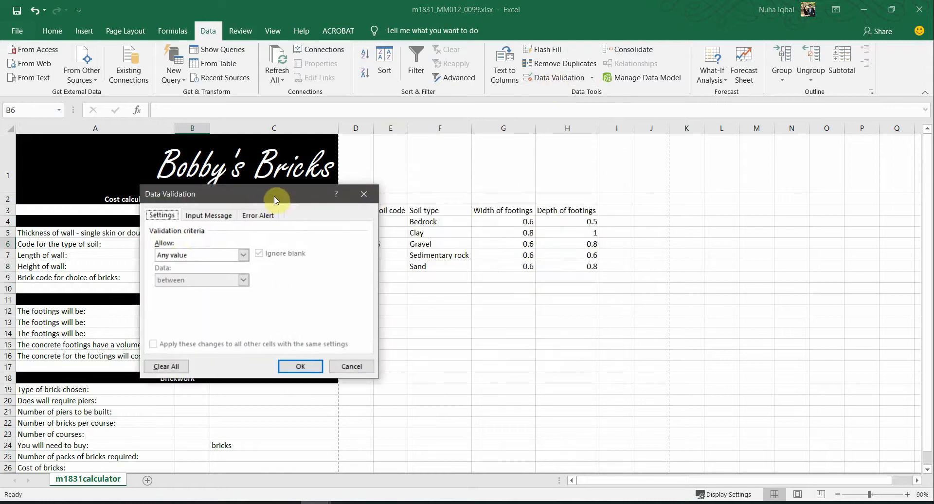
{"action": "left_click", "coordinate": [181, 255]}
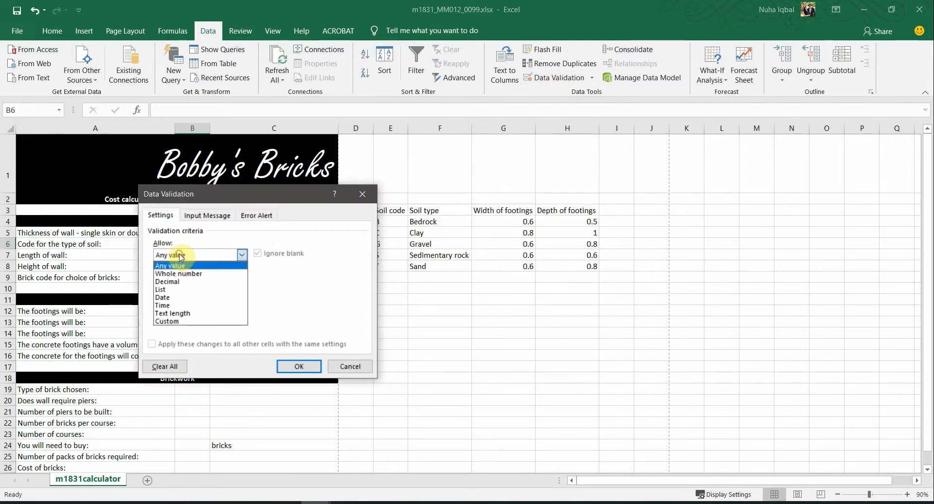
{"action": "left_click", "coordinate": [181, 290]}
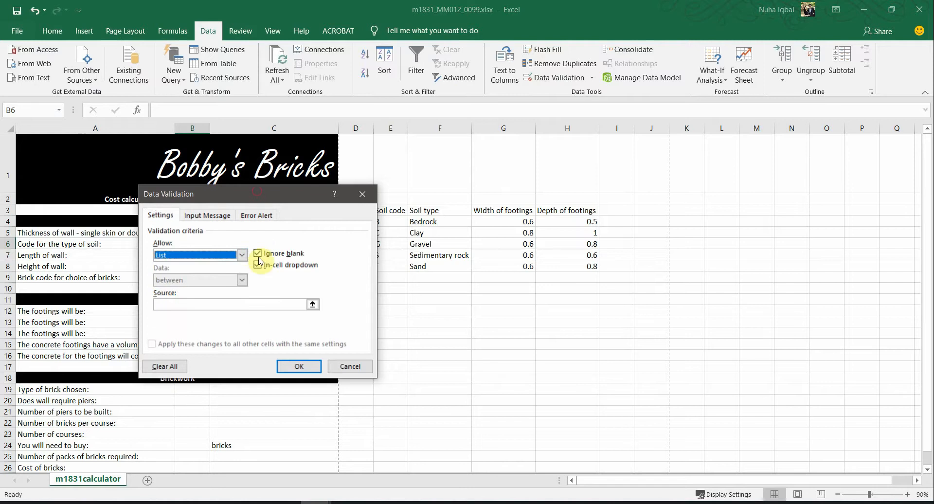
{"action": "left_click_drag", "start_coordinate": [256, 192], "coordinate": [257, 305]}
{"action": "left_click", "coordinate": [164, 415]}
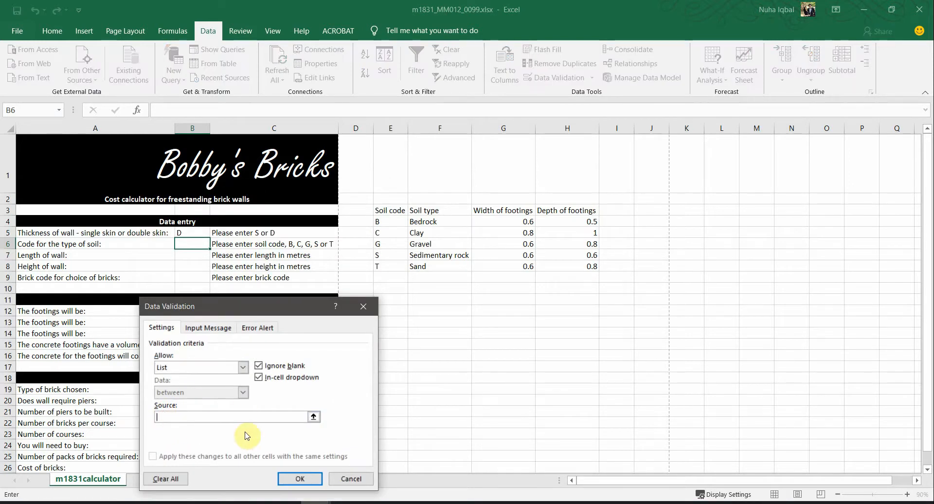
{"action": "left_click_drag", "start_coordinate": [395, 223], "coordinate": [393, 263]}
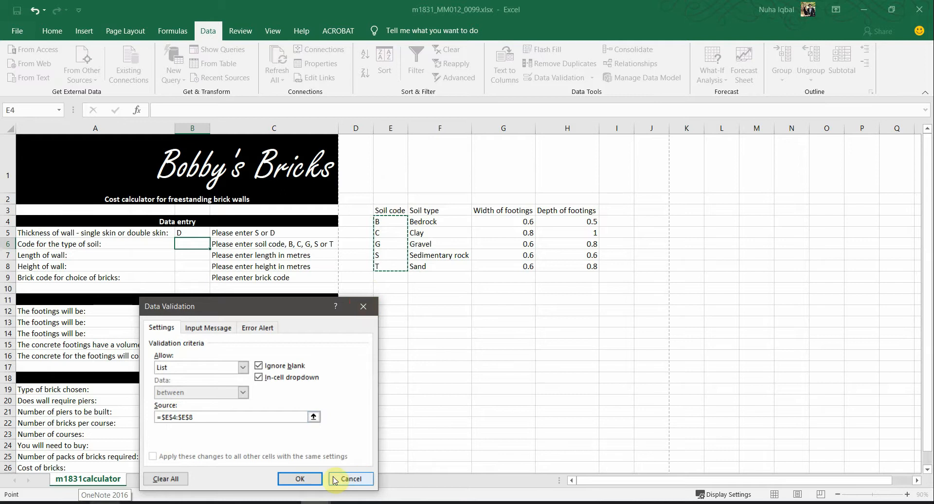
{"action": "left_click", "coordinate": [290, 479]}
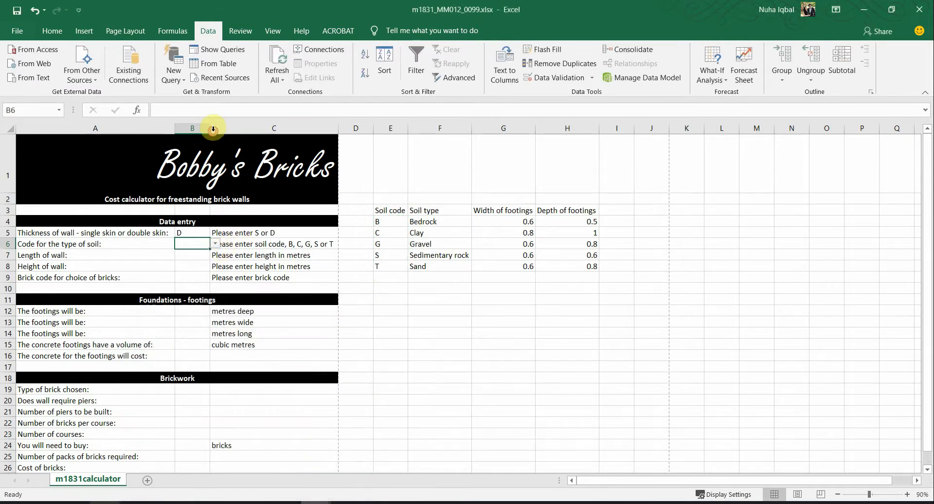
Step: Widen column B and choose soil code G from B6's drop-down list
{"action": "left_click_drag", "start_coordinate": [210, 128], "coordinate": [218, 190]}
{"action": "left_click", "coordinate": [226, 244]}
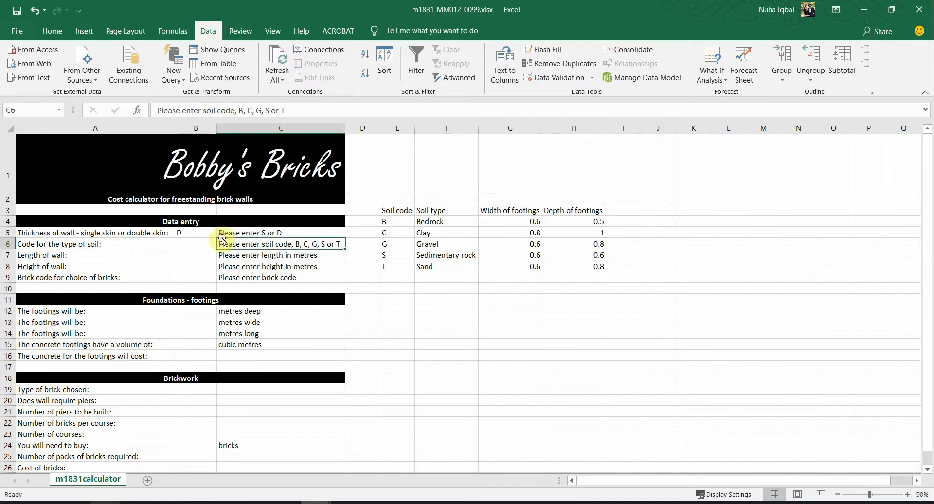
{"action": "left_click", "coordinate": [200, 246]}
{"action": "left_click", "coordinate": [218, 243]}
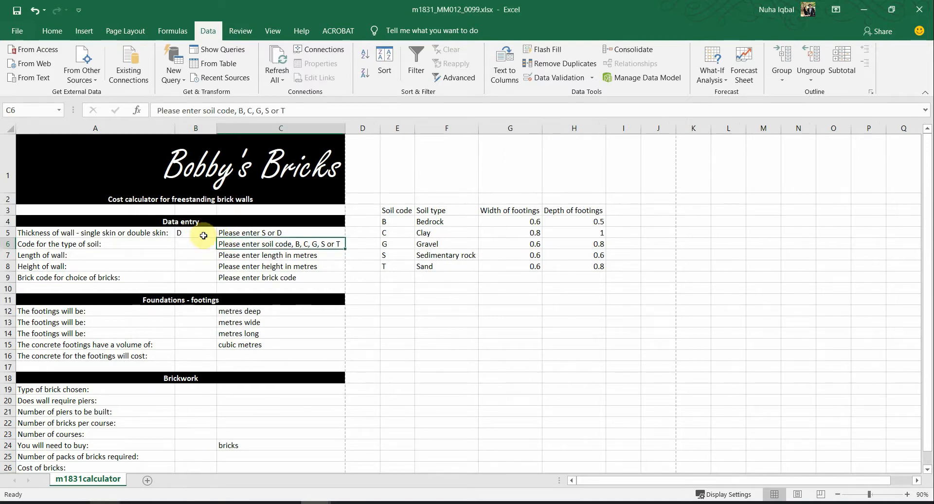
{"action": "left_click", "coordinate": [202, 247]}
{"action": "left_click", "coordinate": [222, 245]}
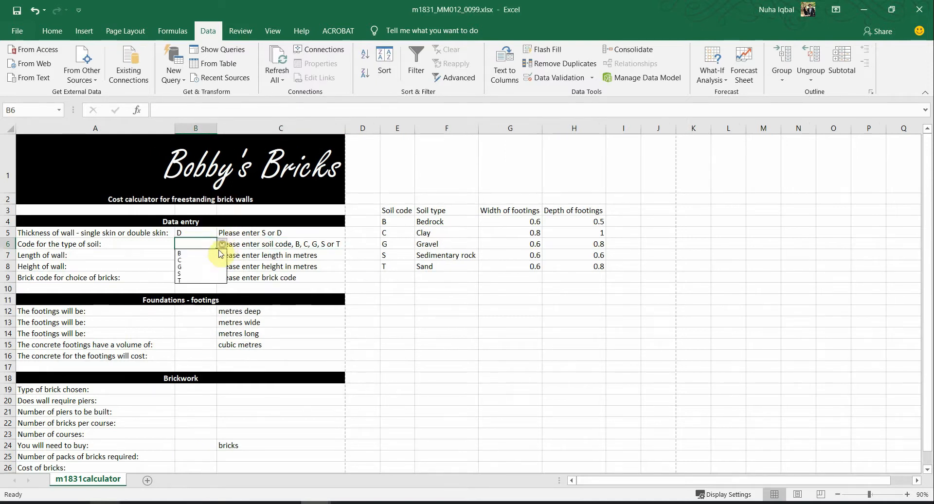
{"action": "left_click", "coordinate": [198, 266]}
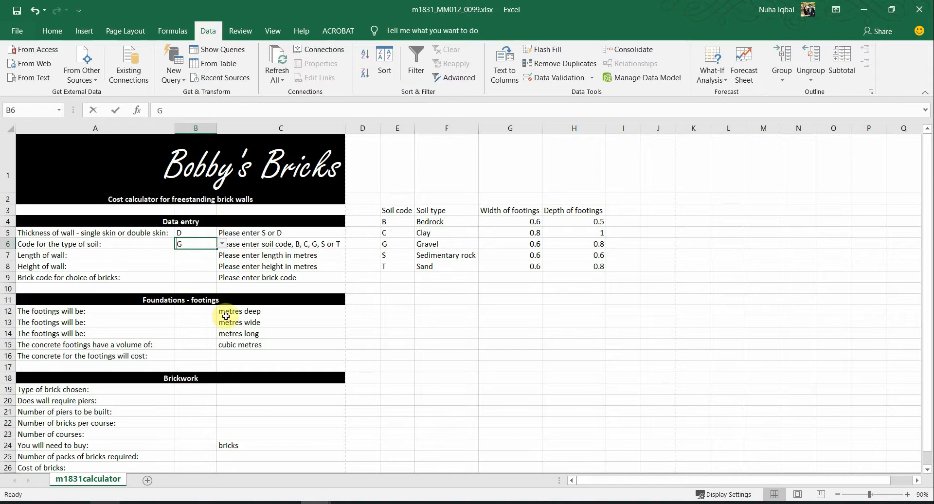
Step: Enter the invalid code y in B6 and dismiss the rejection error, keeping G
{"action": "type", "text": "y"}
{"action": "key", "text": "Return"}
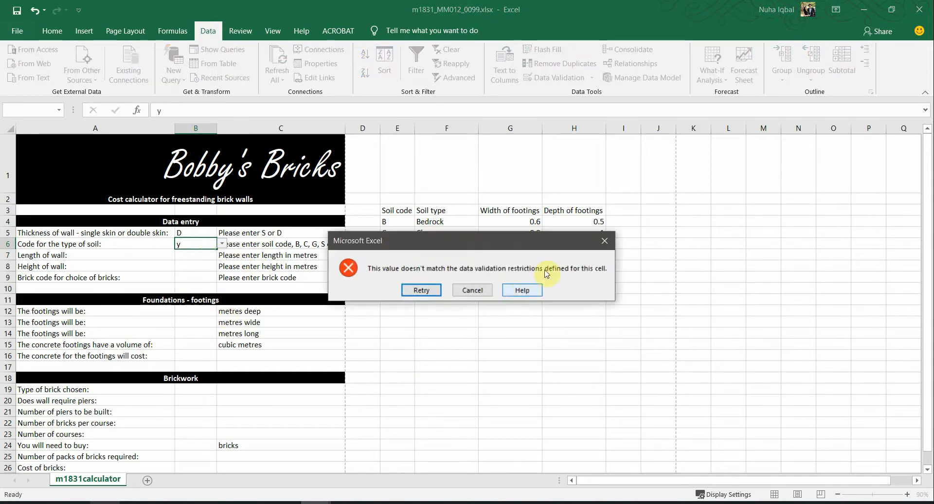
{"action": "left_click", "coordinate": [605, 241]}
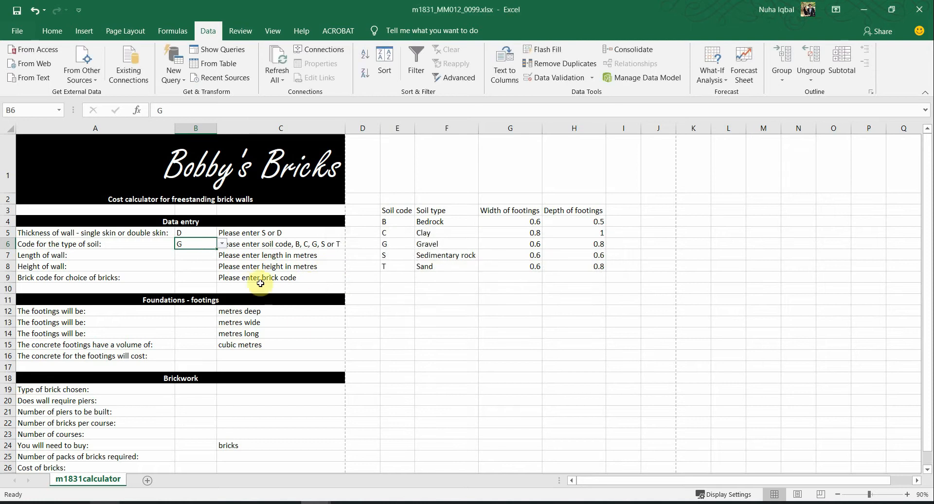
Step: Highlight the EVIDENCE 4 heading in the exam paper and return to the workbook
{"action": "key", "text": "alt+Tab"}
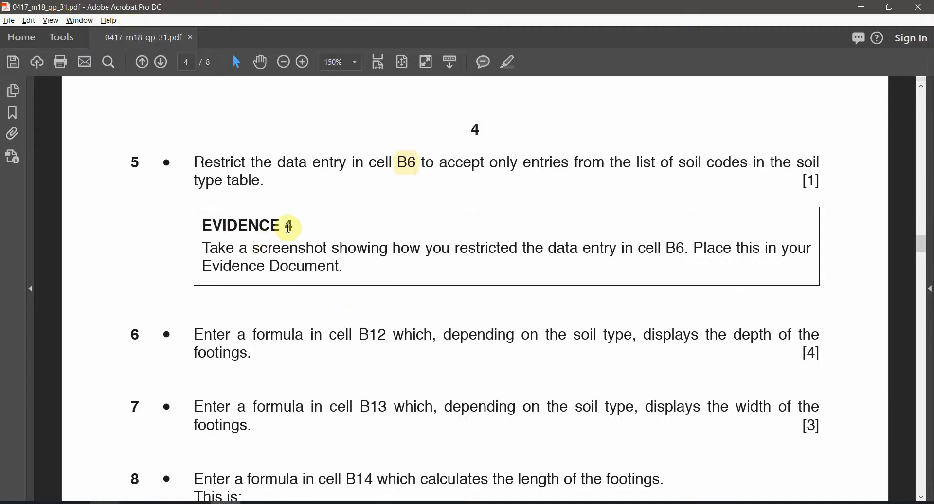
{"action": "left_click_drag", "start_coordinate": [298, 226], "coordinate": [201, 226]}
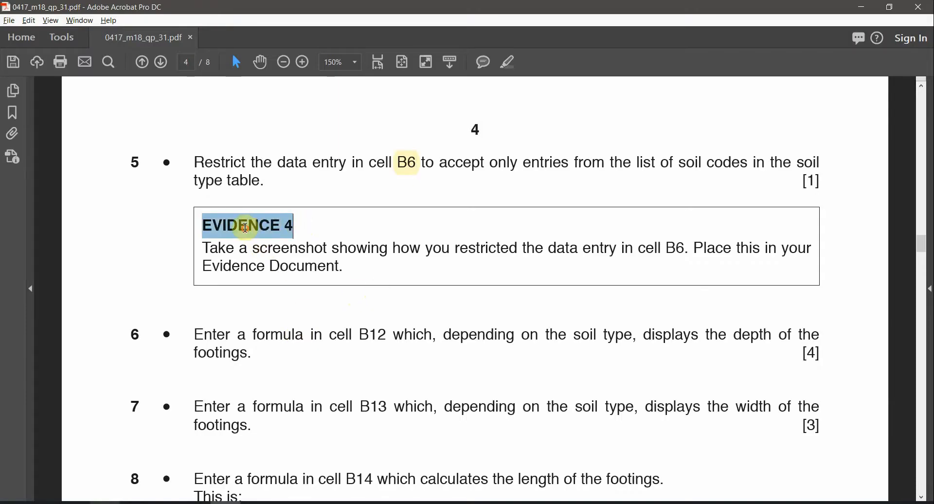
{"action": "left_click", "coordinate": [508, 66]}
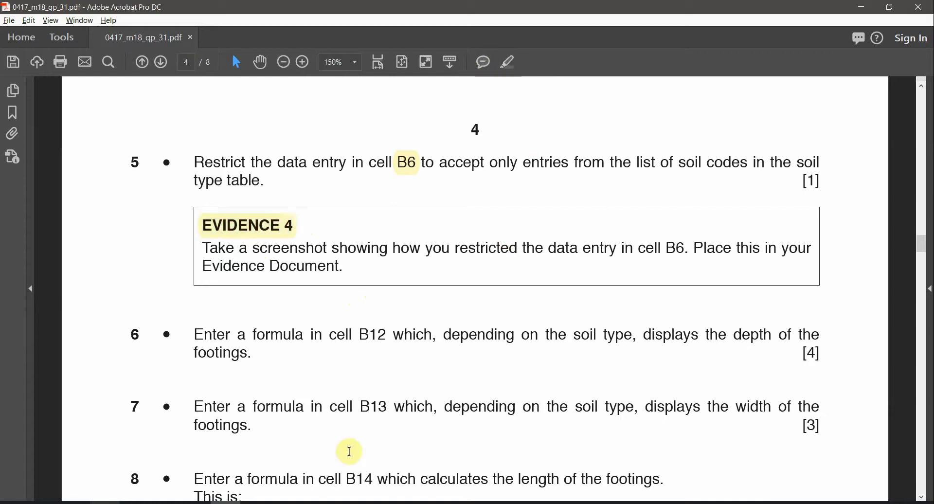
{"action": "mouse_move", "coordinate": [312, 501]}
{"action": "left_click", "coordinate": [374, 489]}
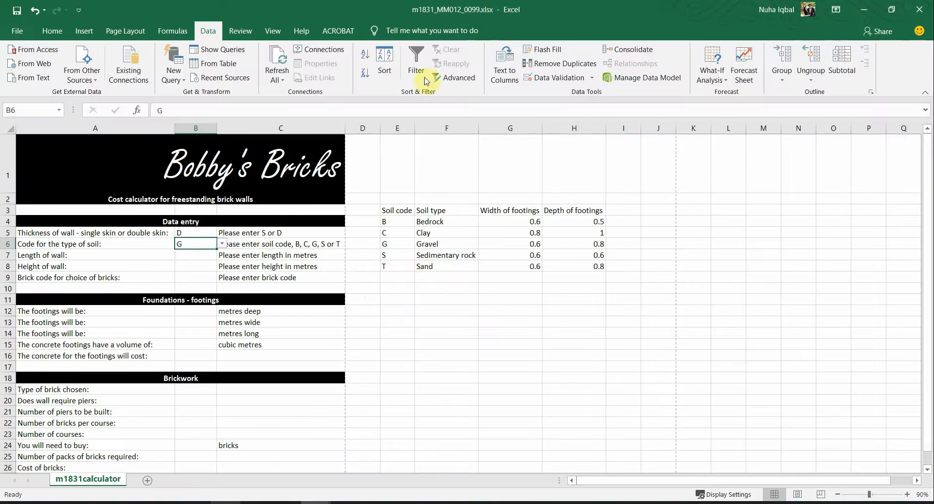
{"action": "left_click", "coordinate": [561, 79]}
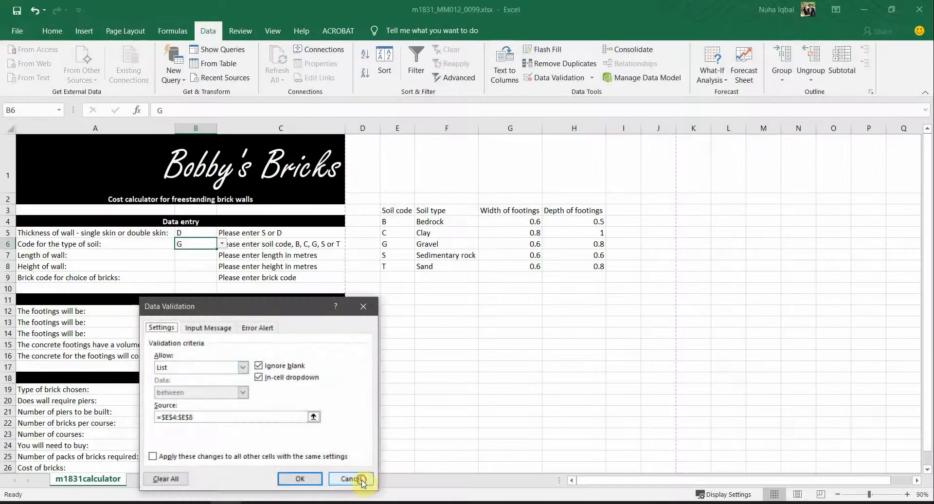
{"action": "left_click", "coordinate": [353, 480]}
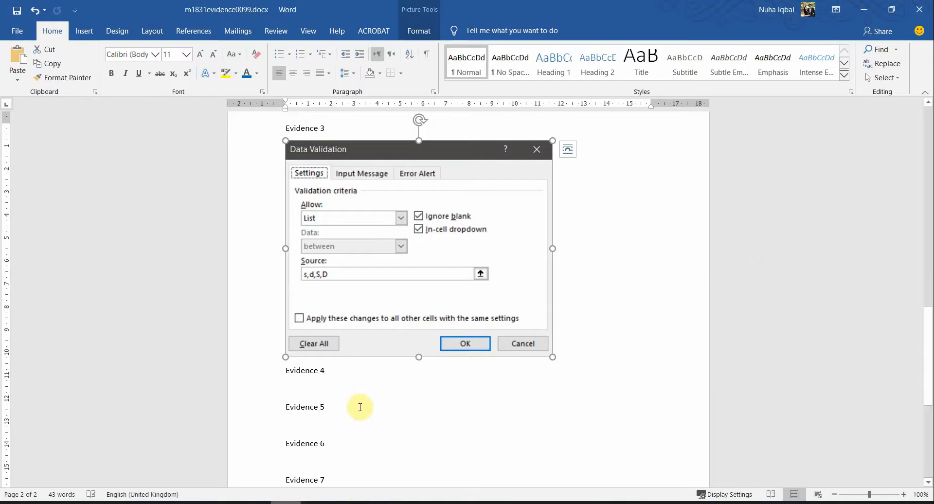
Step: Paste and shrink the validation screenshot under Evidence 4, then scroll the PDF to question 6
{"action": "left_click", "coordinate": [313, 379]}
{"action": "key", "text": "ctrl+v"}
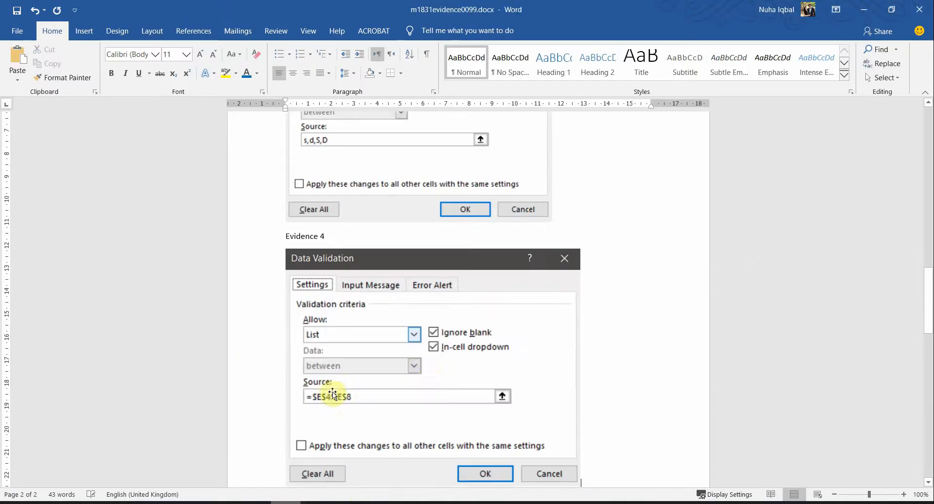
{"action": "left_click_drag", "start_coordinate": [579, 470], "coordinate": [530, 443]}
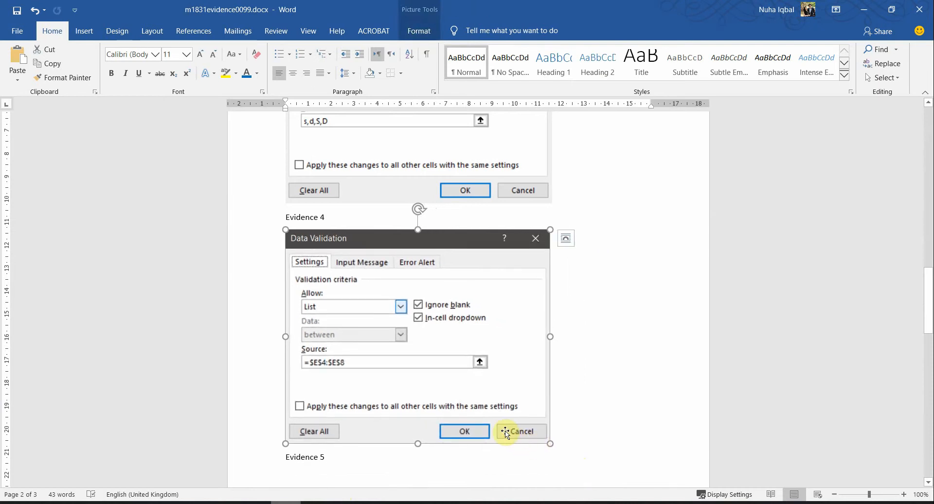
{"action": "key", "text": "alt+Tab"}
{"action": "scroll", "coordinate": [427, 304], "scroll_direction": "down", "scroll_amount": 1}
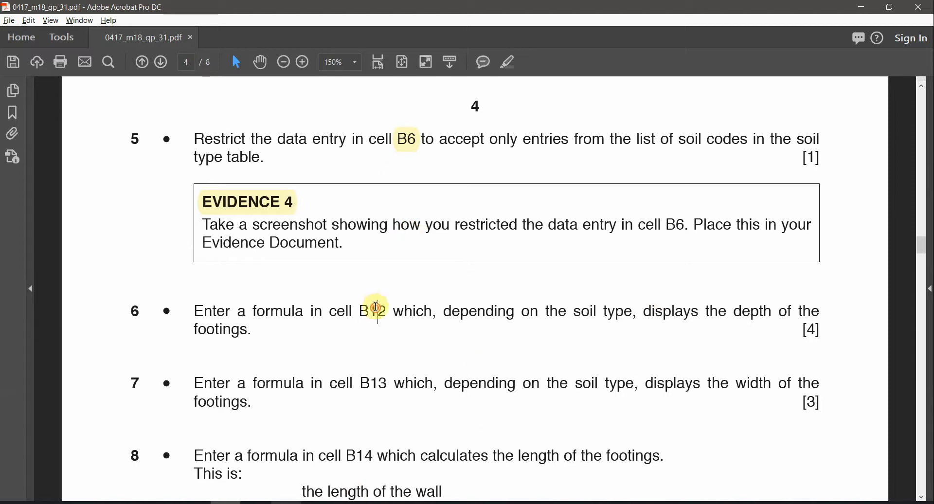
Step: Highlight B12 and 'soil type' in question 6 yellow
{"action": "double_click", "coordinate": [377, 310]}
{"action": "left_click", "coordinate": [519, 70]}
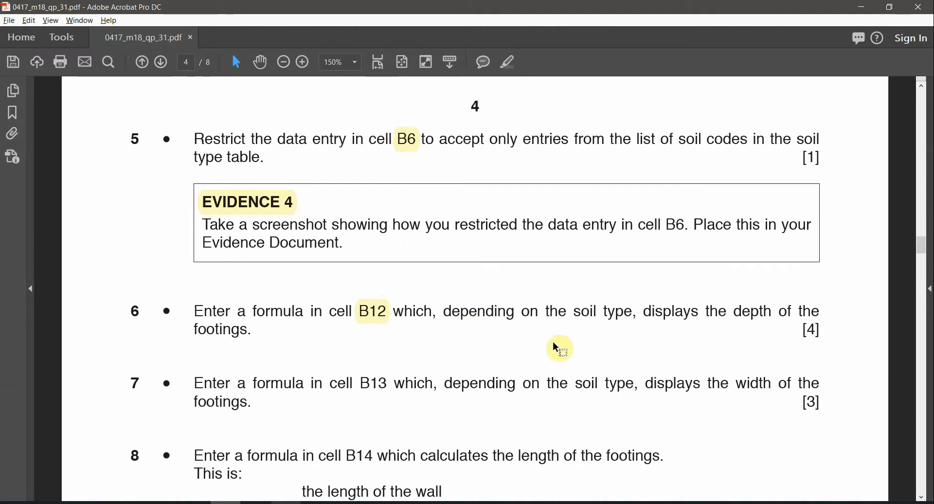
{"action": "left_click_drag", "start_coordinate": [573, 312], "coordinate": [633, 312]}
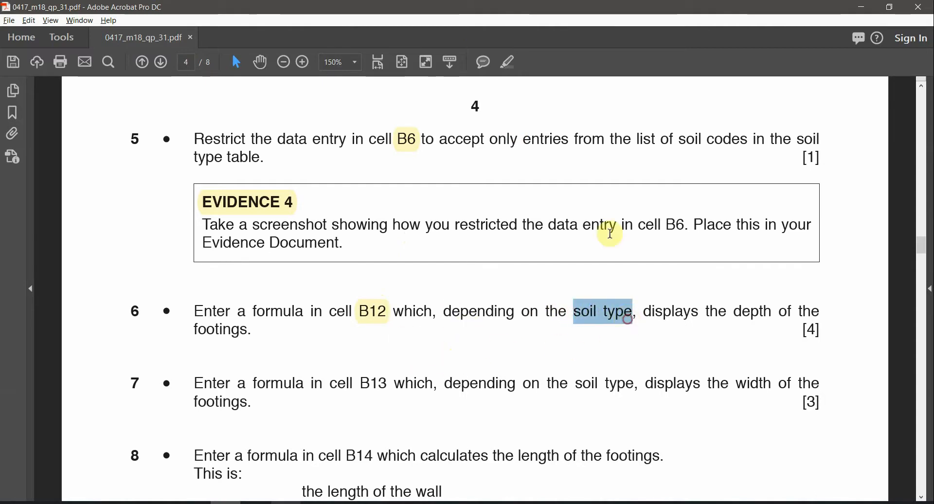
{"action": "left_click", "coordinate": [509, 72]}
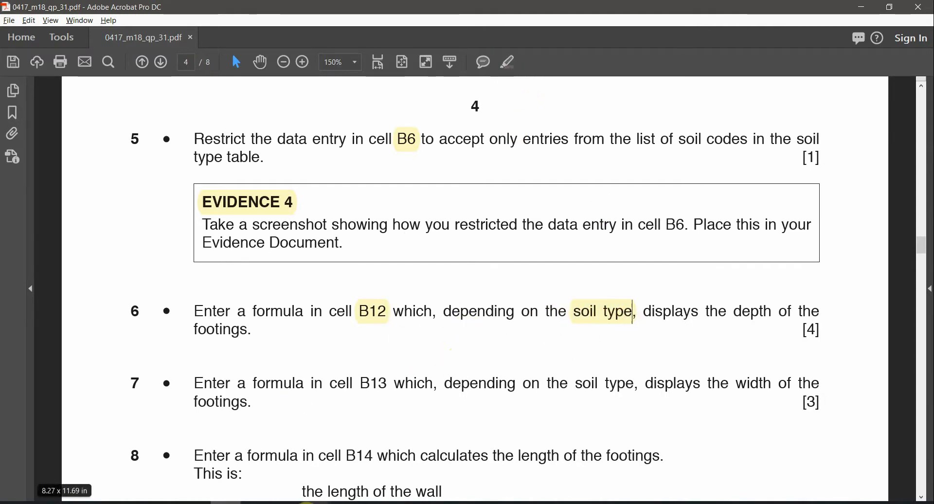
Step: Go to the Bobby's Bricks calculator and compare its soil types Bedrock to Sand with question 6
{"action": "left_click", "coordinate": [316, 502]}
{"action": "left_click", "coordinate": [363, 470]}
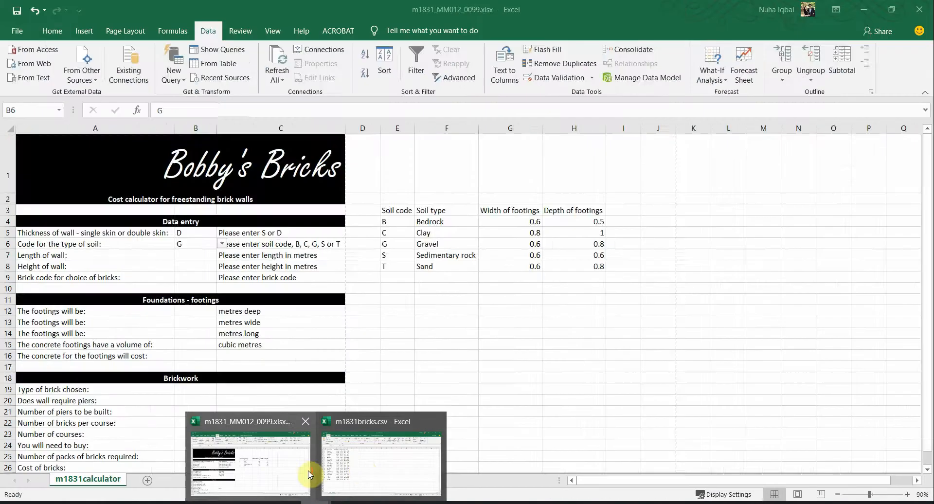
{"action": "left_click", "coordinate": [307, 470]}
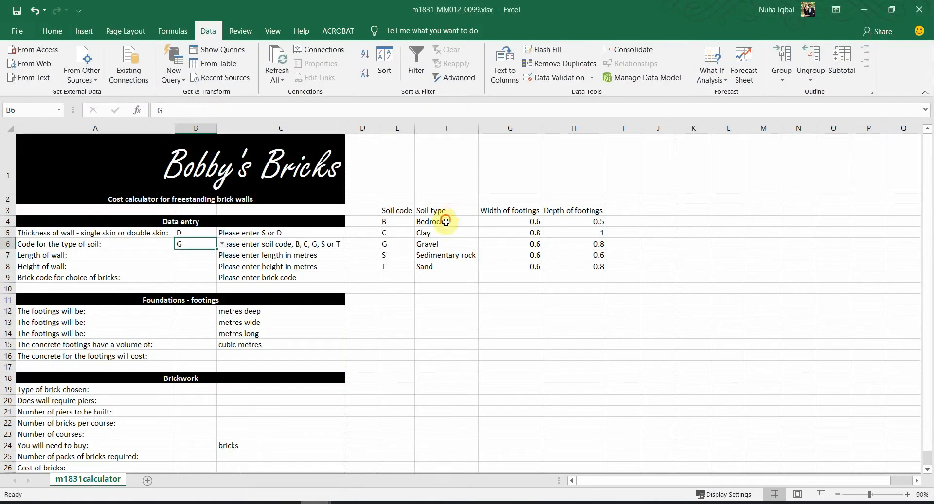
{"action": "left_click_drag", "start_coordinate": [446, 222], "coordinate": [442, 267]}
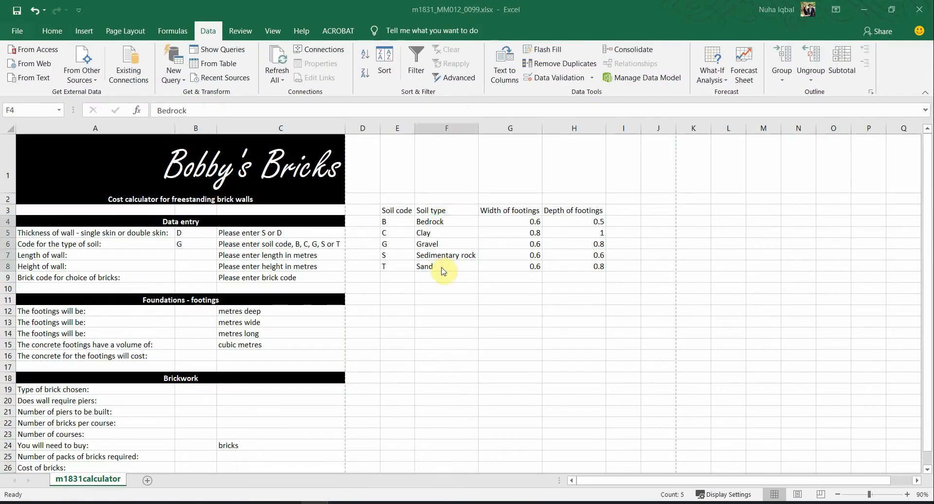
{"action": "key", "text": "alt+Tab"}
{"action": "left_click", "coordinate": [632, 315]}
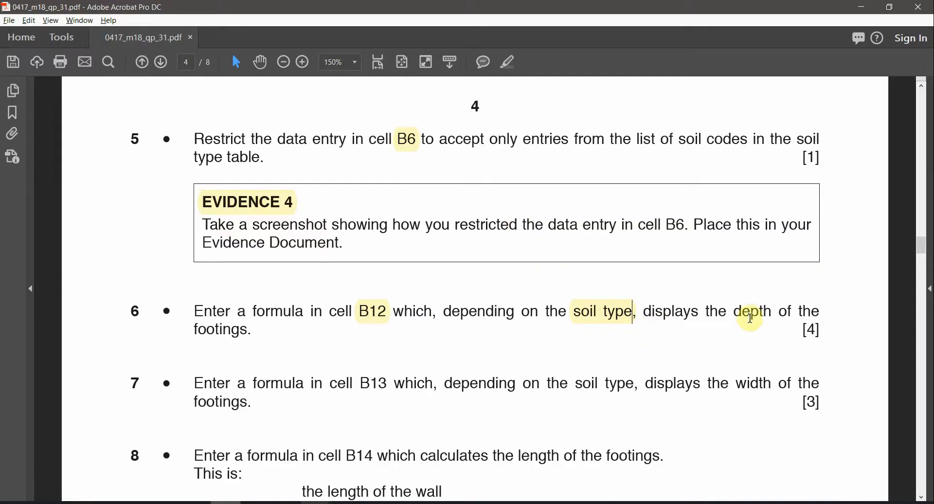
{"action": "key", "text": "alt+Tab"}
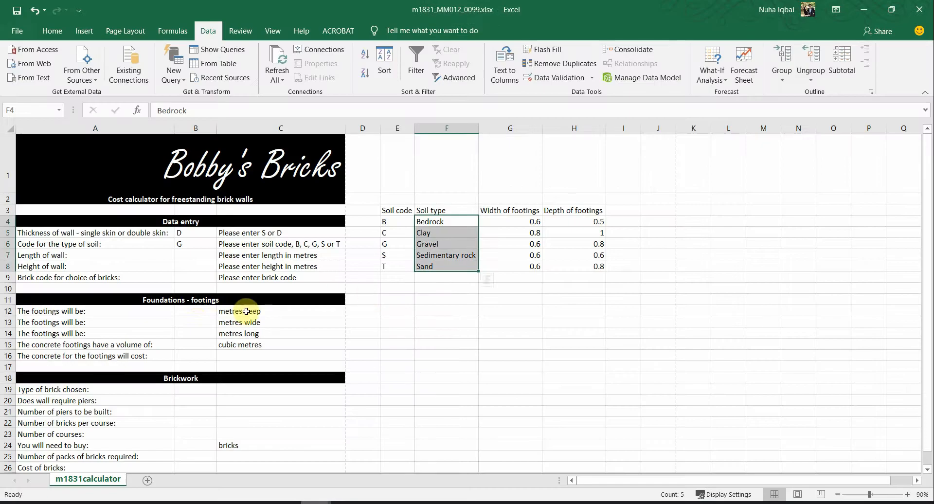
{"action": "key", "text": "alt+Tab"}
{"action": "key", "text": "alt+Tab"}
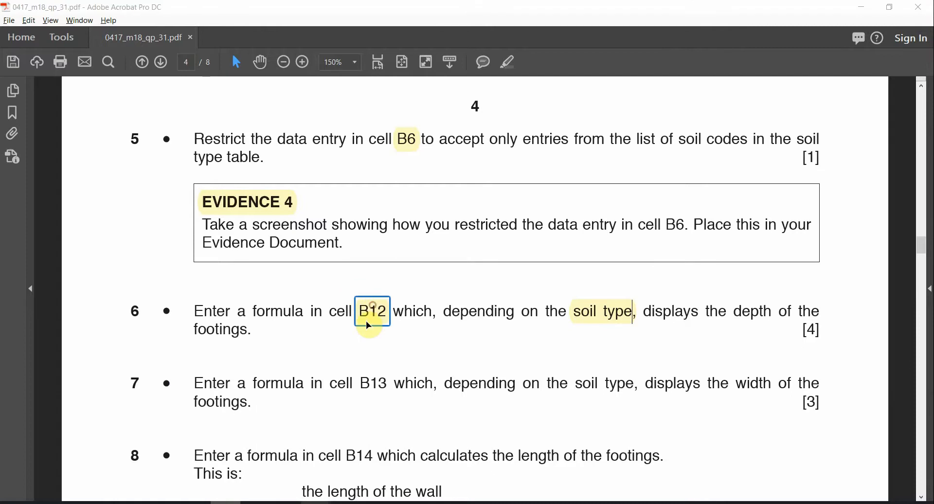
Step: Review B12, the soil types in F4:F8, the B6 soil code and the Depth of footings values
{"action": "left_click", "coordinate": [196, 314]}
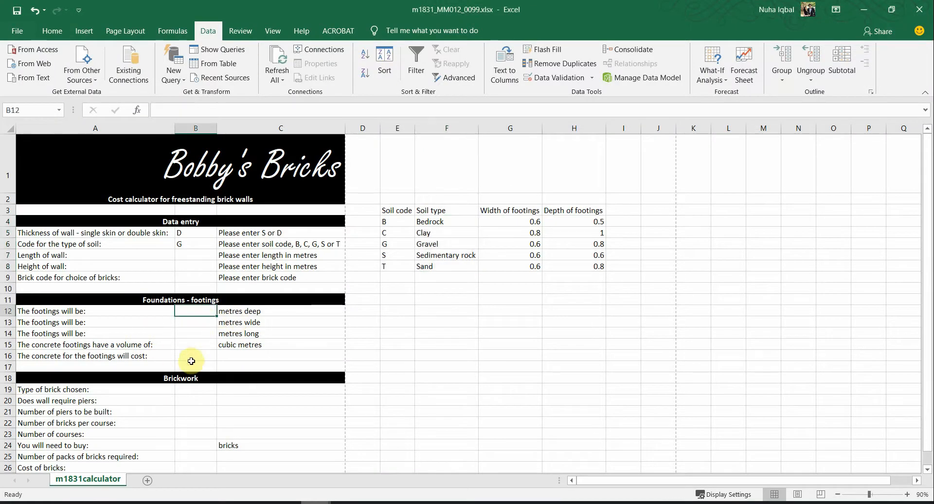
{"action": "key", "text": "alt+Tab"}
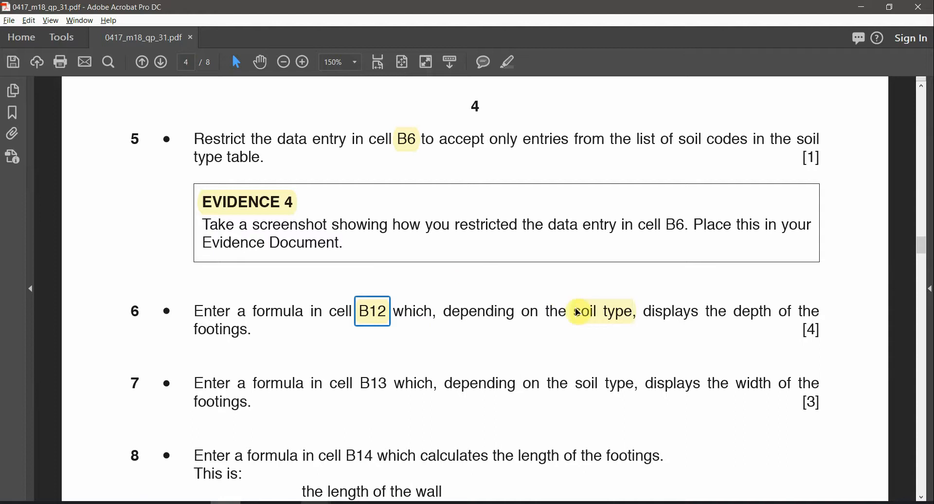
{"action": "key", "text": "alt+Tab"}
{"action": "left_click_drag", "start_coordinate": [430, 222], "coordinate": [427, 267]}
{"action": "left_click", "coordinate": [203, 315]}
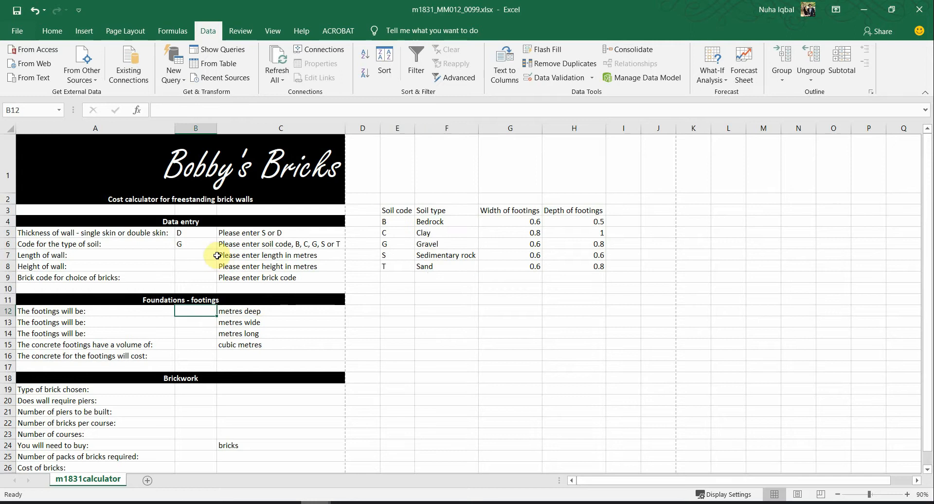
{"action": "left_click", "coordinate": [187, 244]}
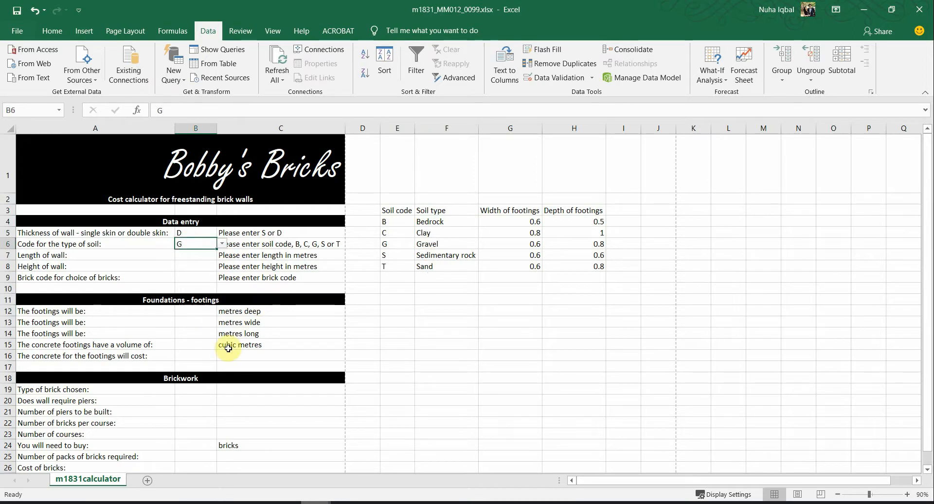
{"action": "left_click", "coordinate": [197, 310]}
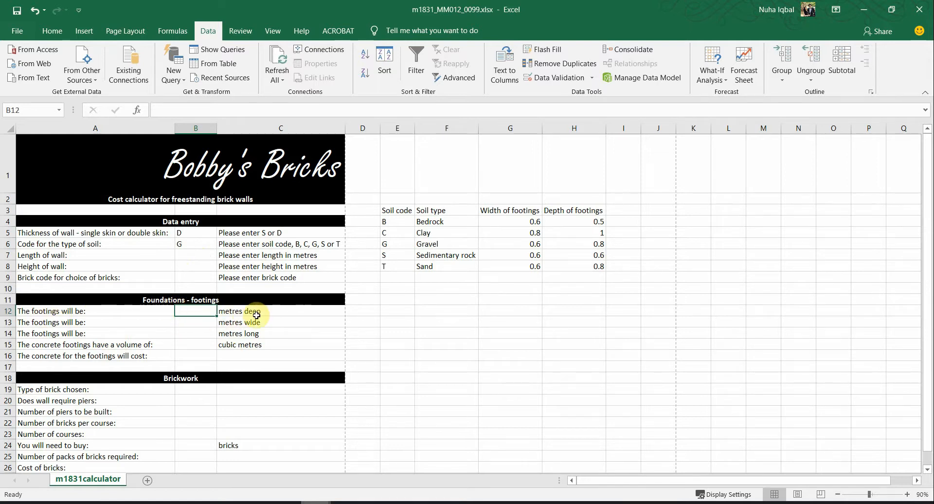
{"action": "left_click_drag", "start_coordinate": [576, 217], "coordinate": [577, 278]}
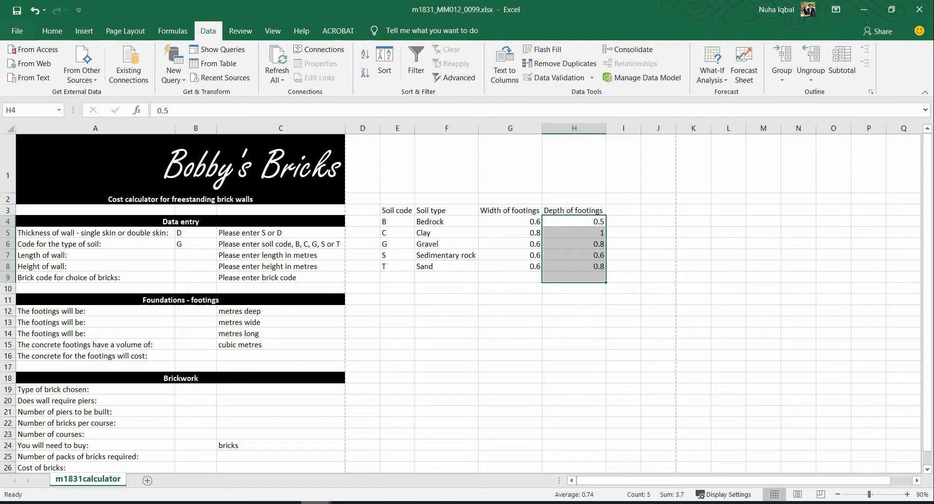
Step: Check the word 'formula' in question 6 and return to the calculator workbook
{"action": "left_click", "coordinate": [226, 503]}
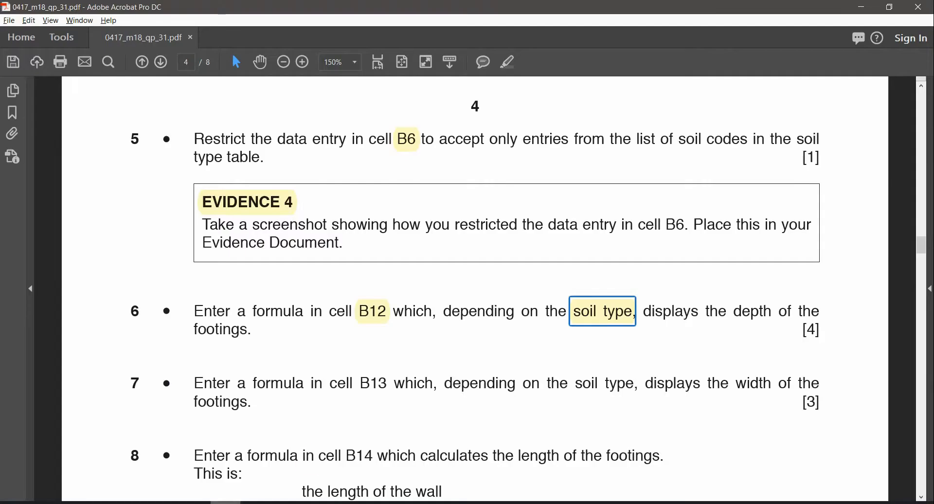
{"action": "double_click", "coordinate": [266, 311]}
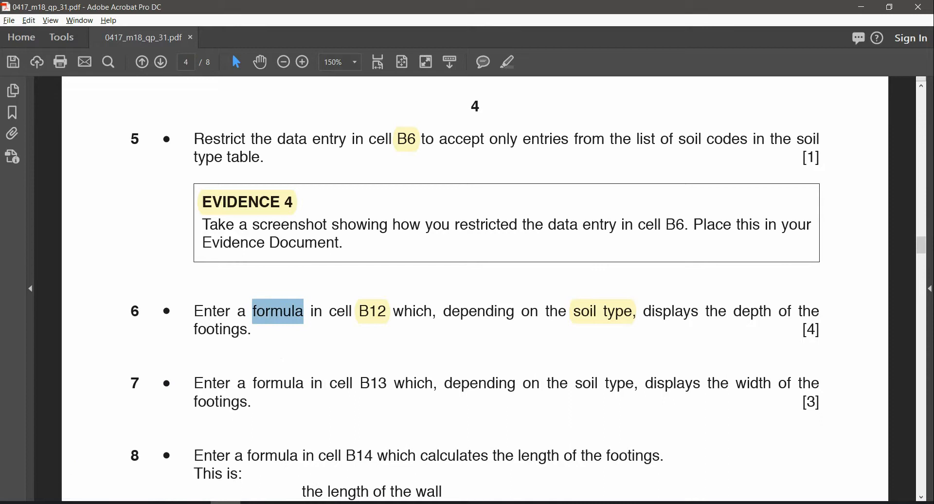
{"action": "mouse_move", "coordinate": [329, 502]}
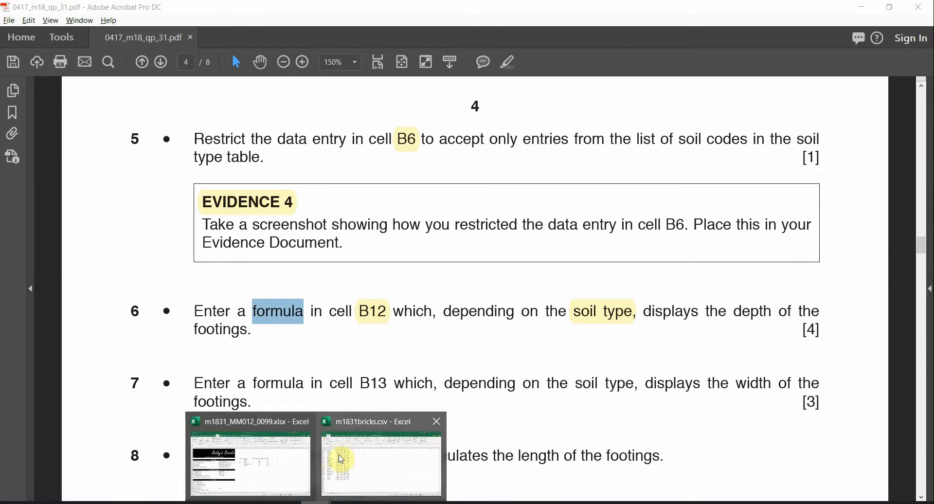
{"action": "left_click", "coordinate": [209, 474]}
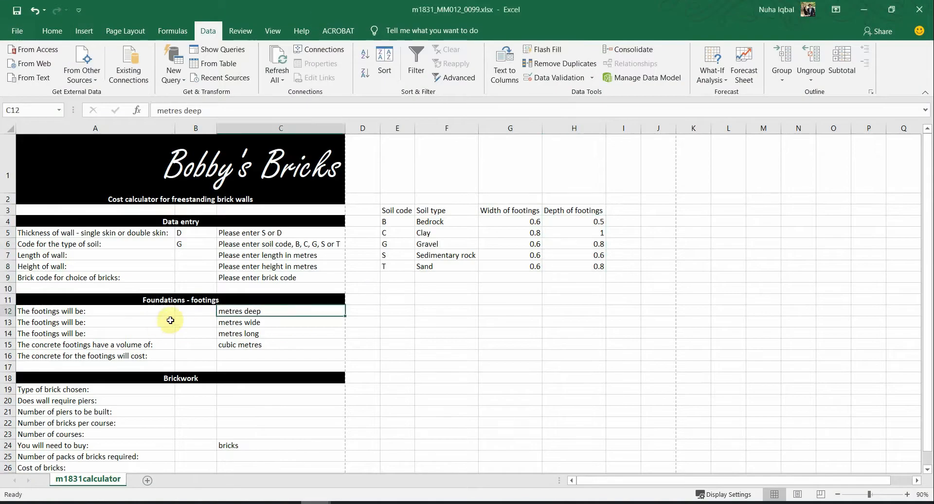
Step: Look over the footings table columns in E3:H8 and reselect B12
{"action": "left_click", "coordinate": [186, 315]}
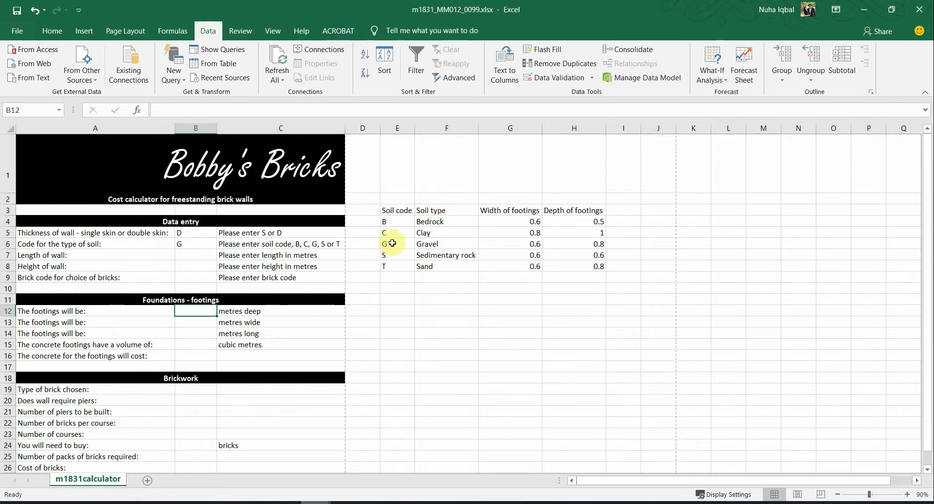
{"action": "left_click_drag", "start_coordinate": [396, 210], "coordinate": [396, 258]}
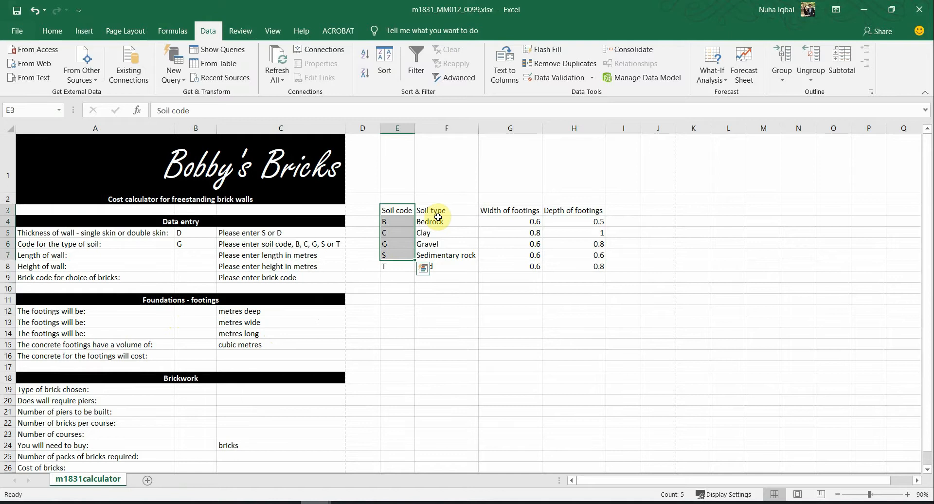
{"action": "left_click_drag", "start_coordinate": [437, 213], "coordinate": [440, 266]}
{"action": "left_click_drag", "start_coordinate": [534, 209], "coordinate": [529, 263]}
{"action": "left_click_drag", "start_coordinate": [452, 209], "coordinate": [465, 268]}
{"action": "left_click_drag", "start_coordinate": [570, 209], "coordinate": [574, 275]}
{"action": "left_click_drag", "start_coordinate": [511, 211], "coordinate": [546, 255]}
{"action": "left_click_drag", "start_coordinate": [571, 211], "coordinate": [604, 267]}
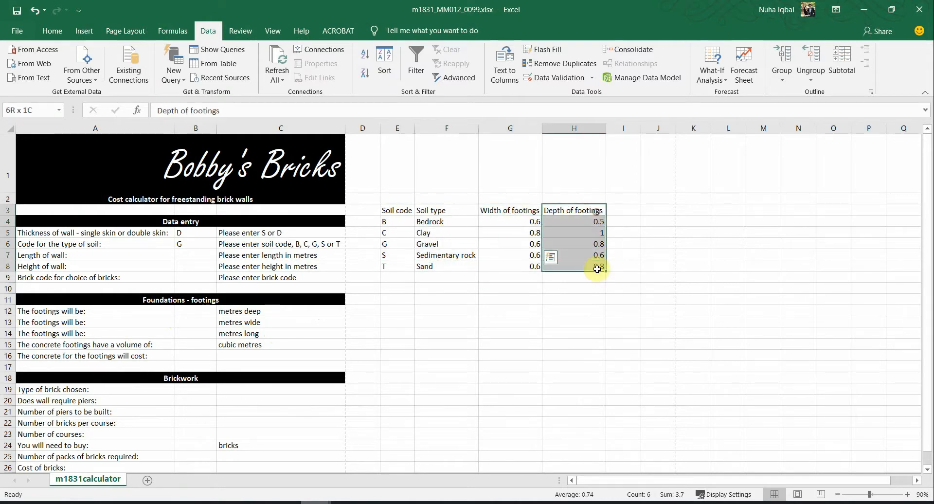
{"action": "left_click", "coordinate": [189, 310]}
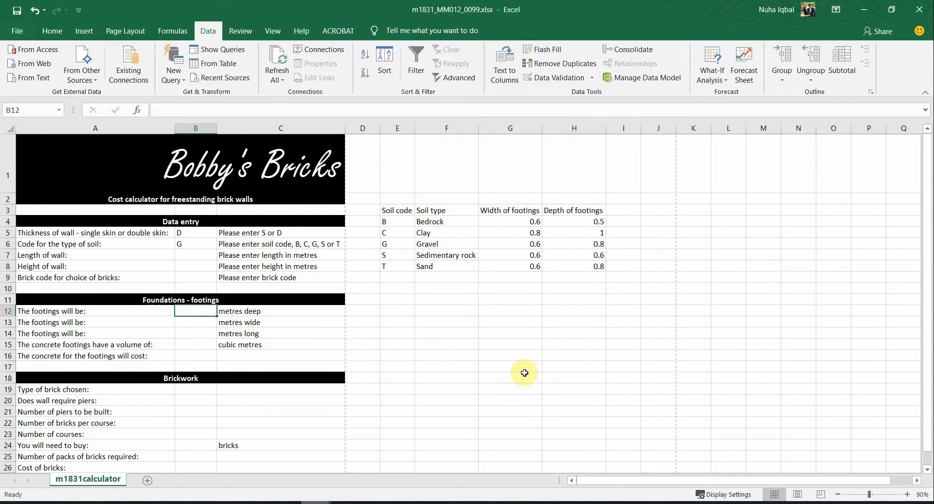
Step: Enter a VLOOKUP in B12 using B6 as lookup value, table E4:H8 and column 4
{"action": "type", "text": "=Vloo"}
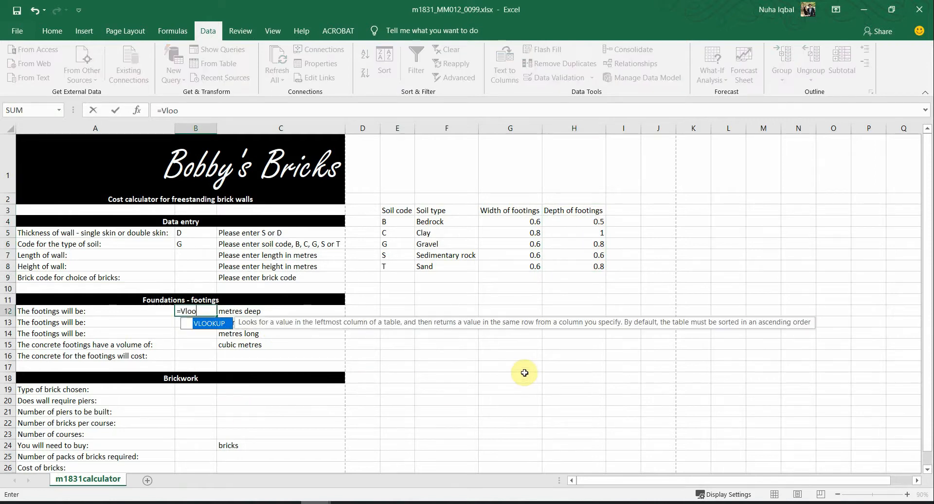
{"action": "double_click", "coordinate": [213, 324]}
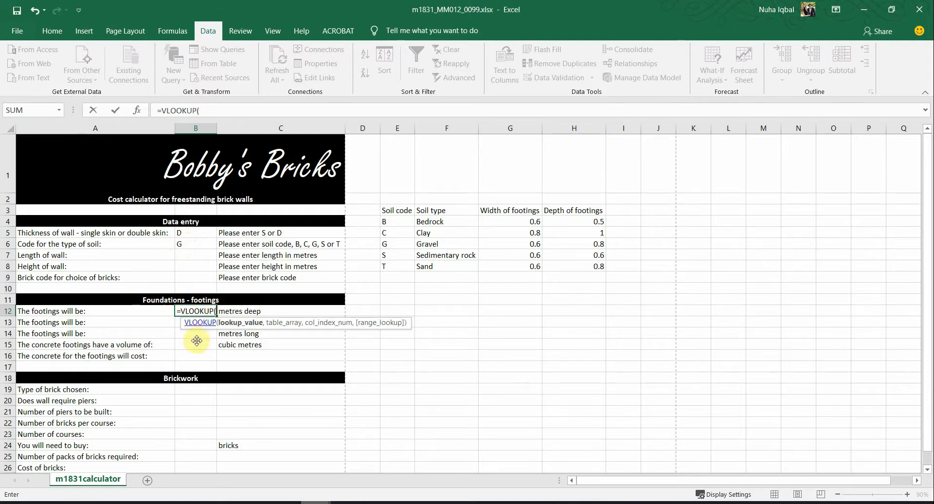
{"action": "left_click", "coordinate": [184, 241]}
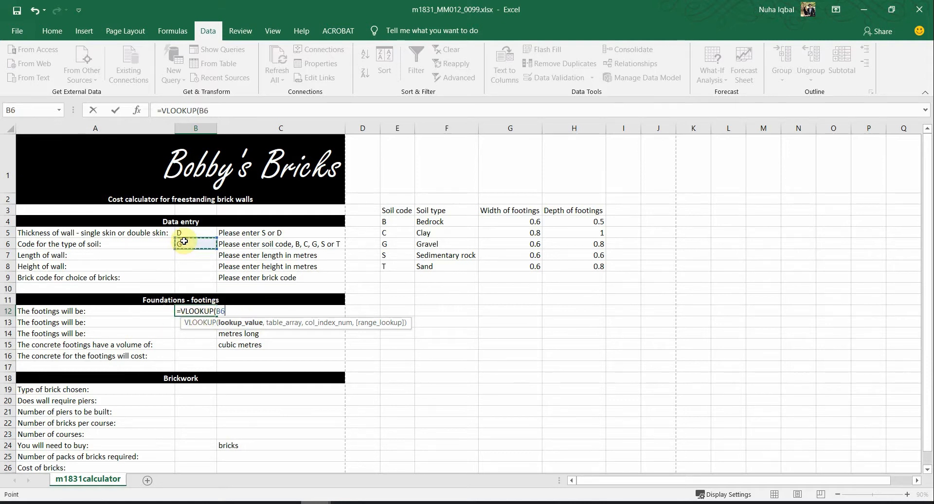
{"action": "type", "text": ","}
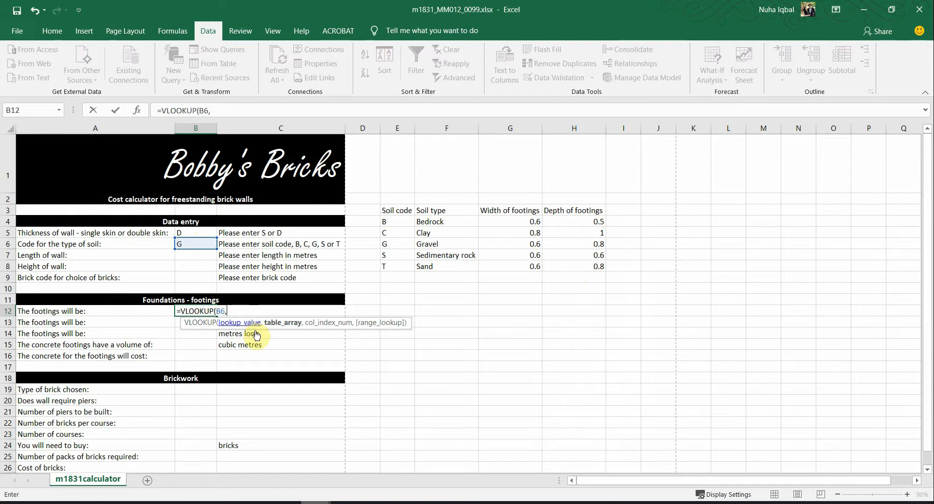
{"action": "left_click_drag", "start_coordinate": [395, 221], "coordinate": [602, 267]}
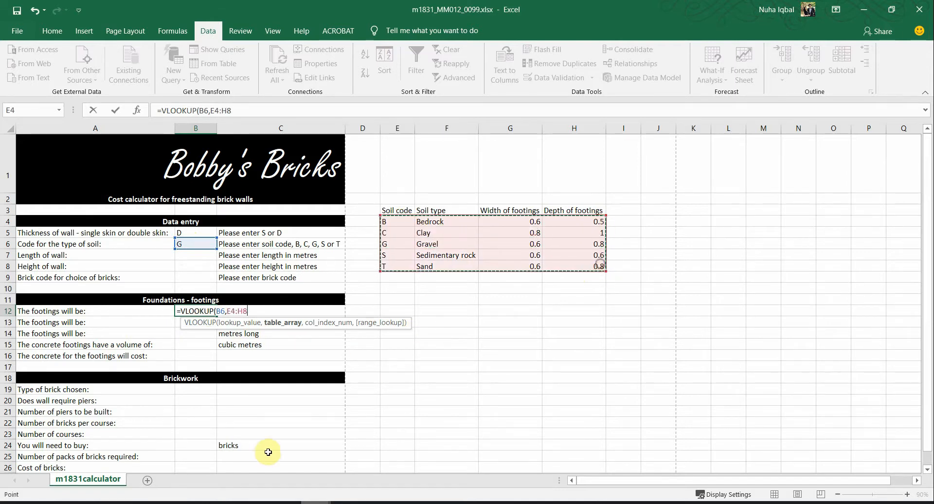
{"action": "type", "text": ",4"}
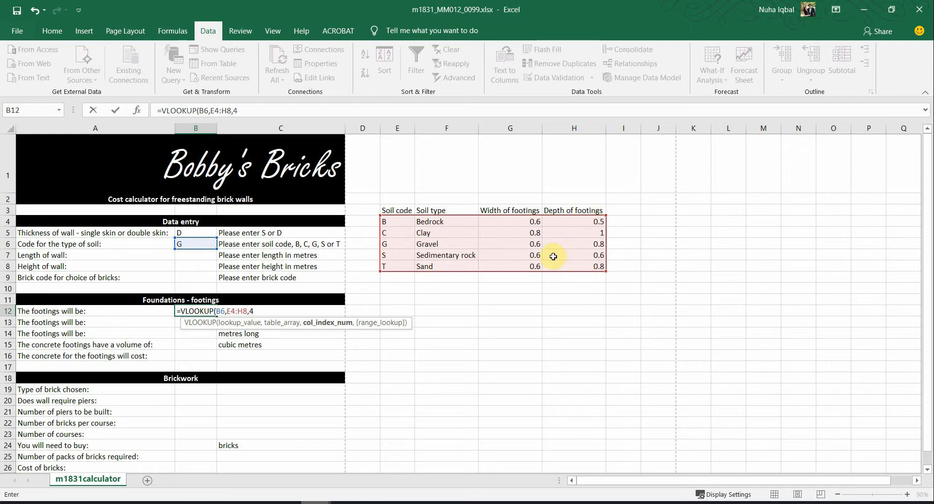
{"action": "type", "text": ","}
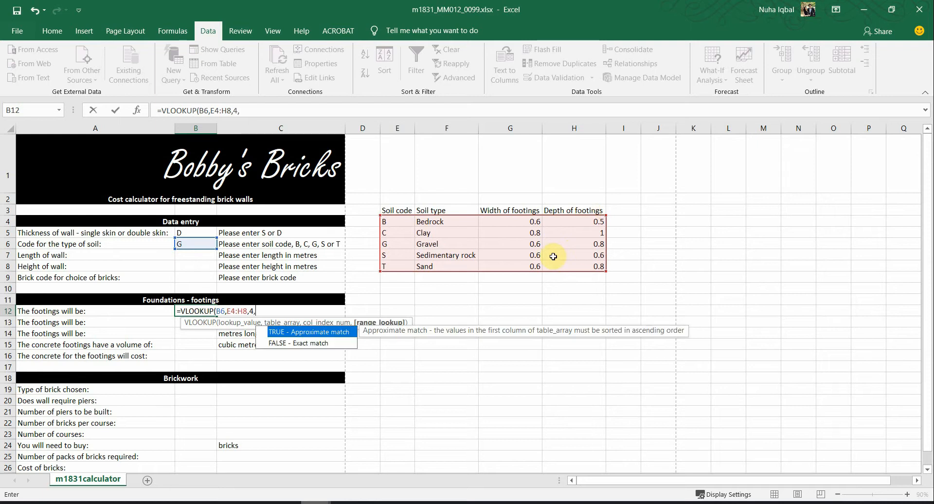
{"action": "key", "text": "Down"}
{"action": "key", "text": "Tab"}
{"action": "key", "text": "Return"}
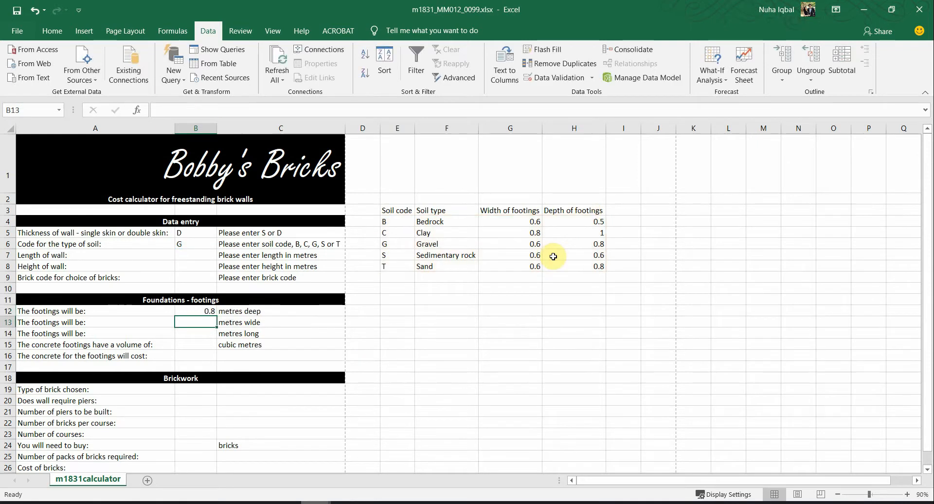
Step: Add FALSE to make B12 =VLOOKUP(B6,E4:H8,4,FALSE), returning 0.8 metres deep
{"action": "double_click", "coordinate": [198, 311]}
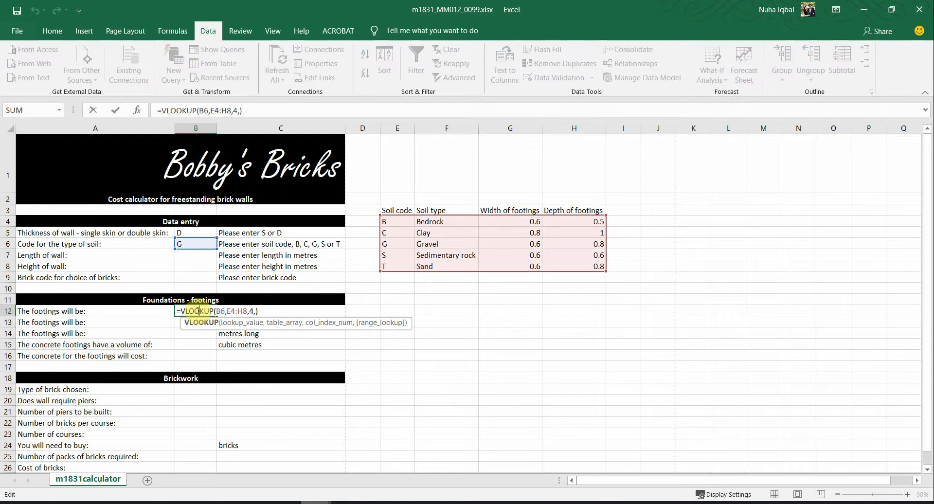
{"action": "left_click", "coordinate": [253, 311]}
{"action": "type", "text": "FAL"}
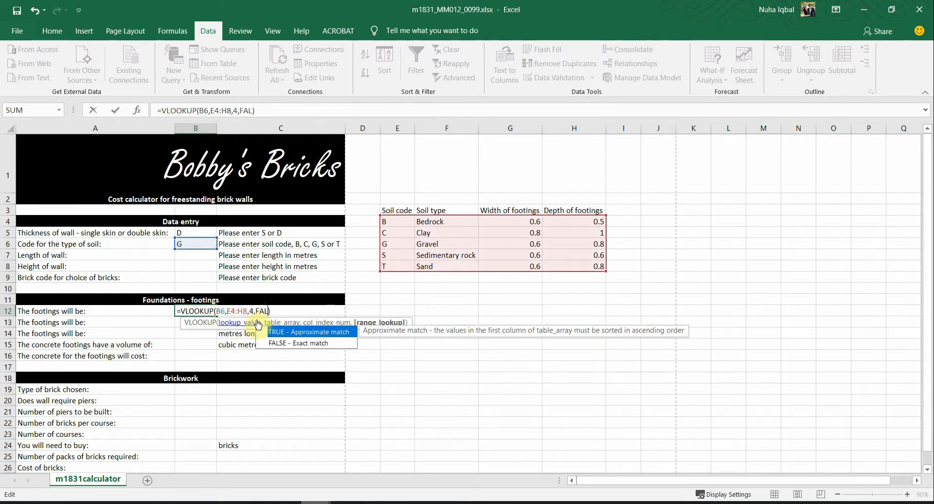
{"action": "type", "text": "SE"}
{"action": "key", "text": "Return"}
{"action": "double_click", "coordinate": [202, 311]}
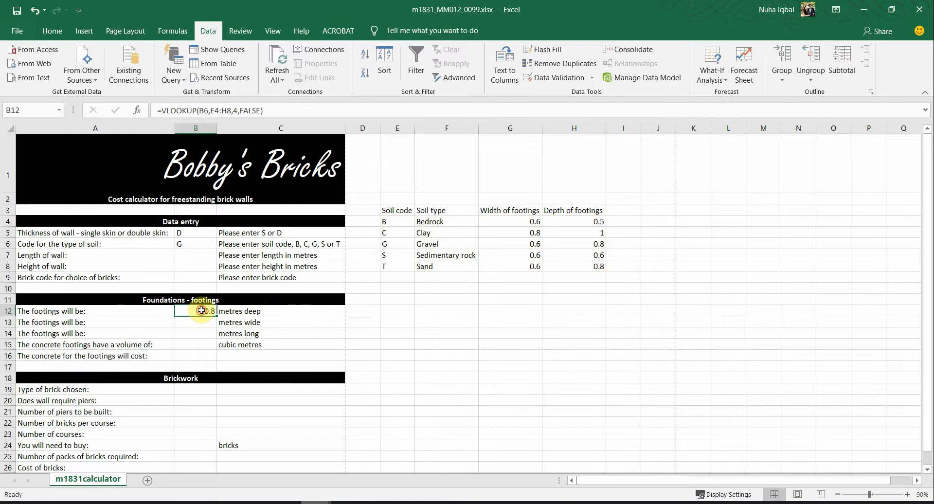
Step: Switch B6's soil code to C, then B, watching B12 update to 0.5
{"action": "key", "text": "Escape"}
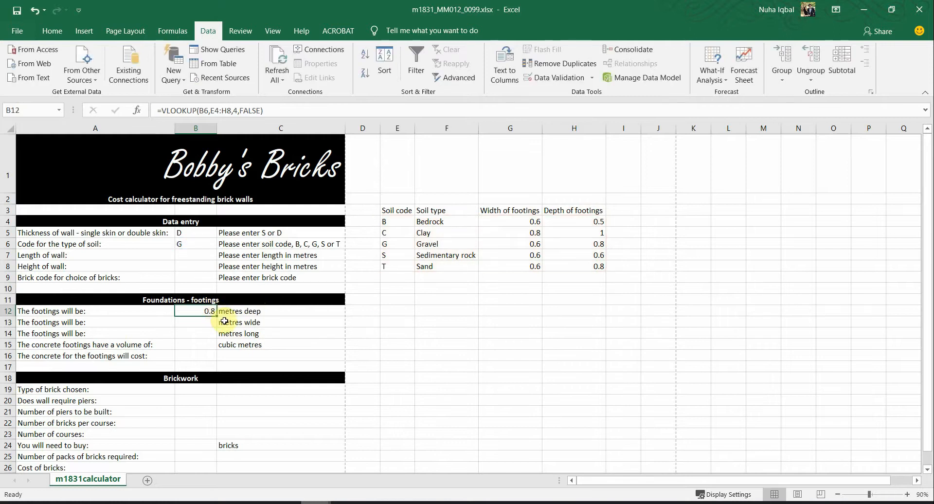
{"action": "left_click", "coordinate": [191, 244]}
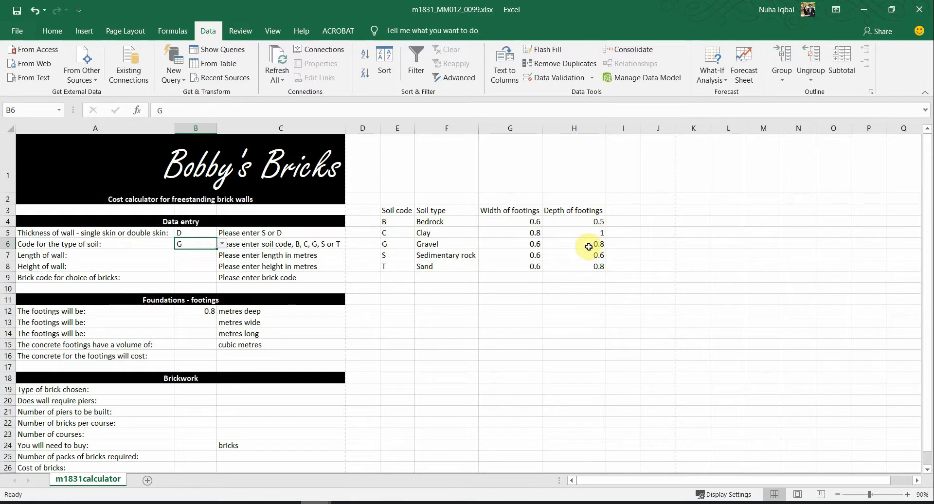
{"action": "left_click", "coordinate": [200, 311]}
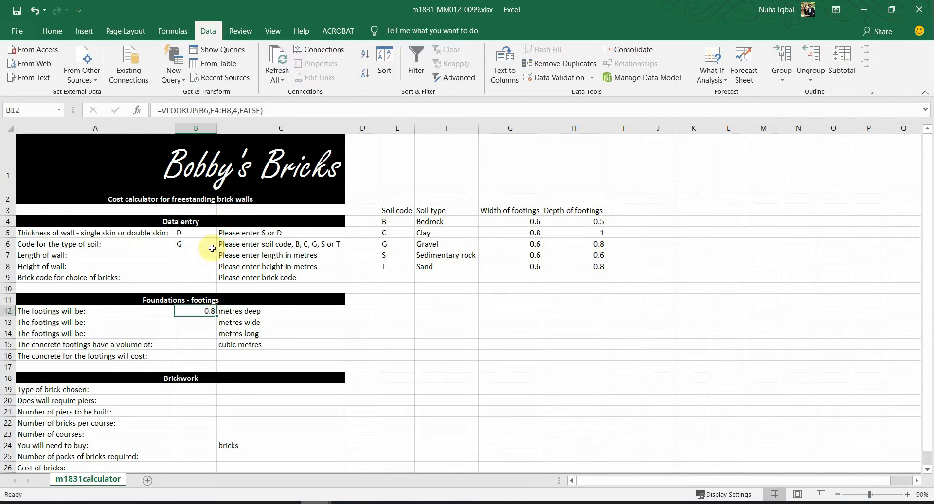
{"action": "left_click", "coordinate": [212, 244]}
{"action": "left_click", "coordinate": [222, 244]}
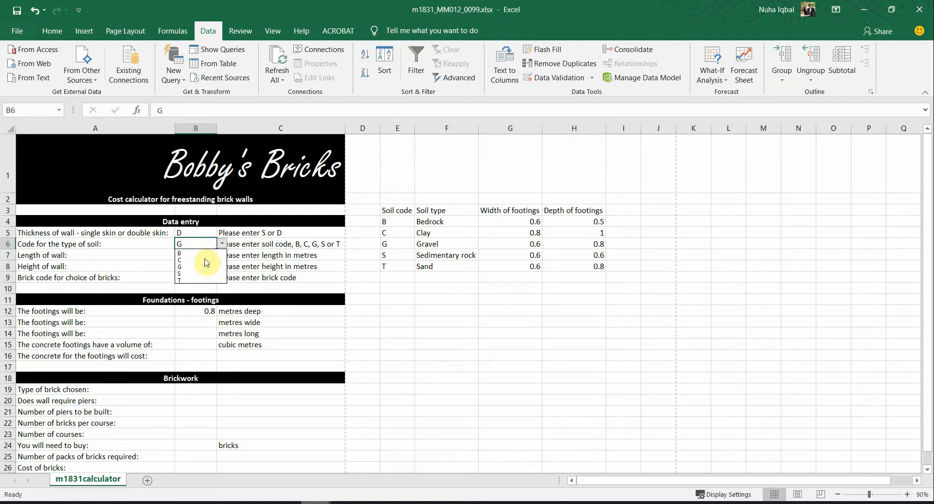
{"action": "left_click", "coordinate": [203, 260]}
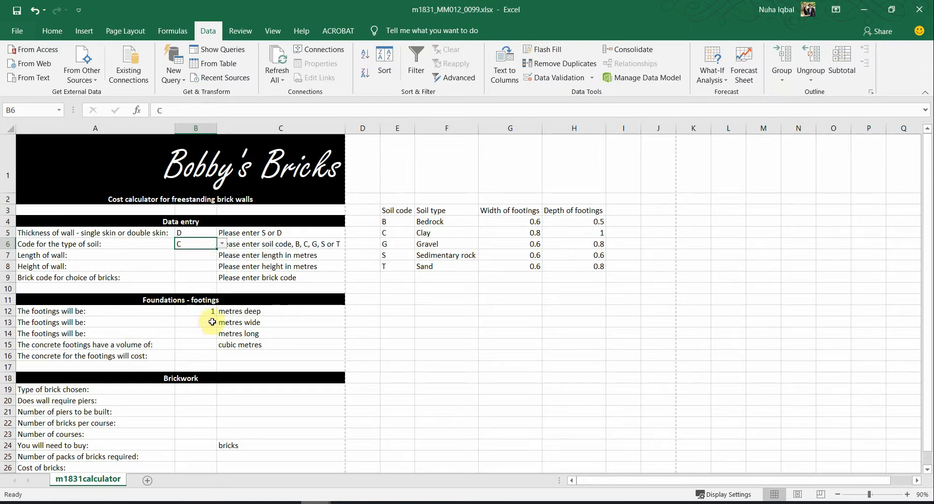
{"action": "left_click", "coordinate": [222, 244]}
{"action": "left_click", "coordinate": [207, 253]}
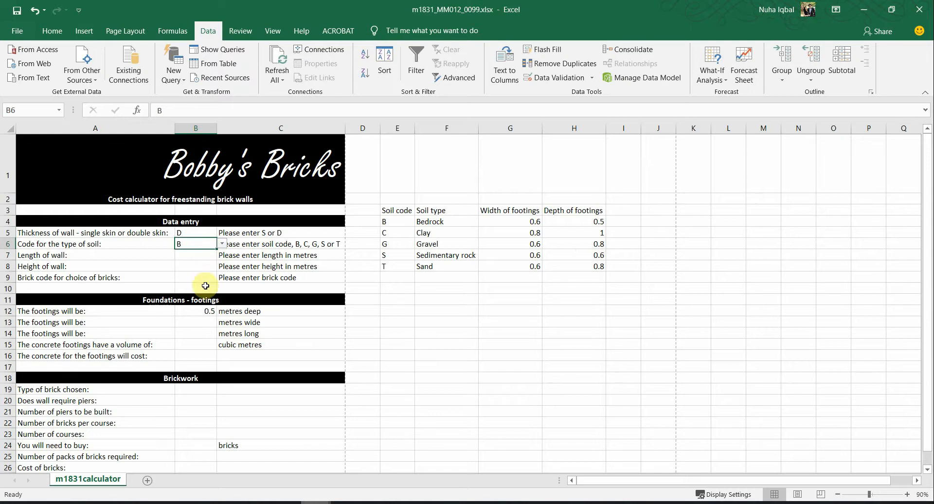
{"action": "key", "text": "alt+Tab"}
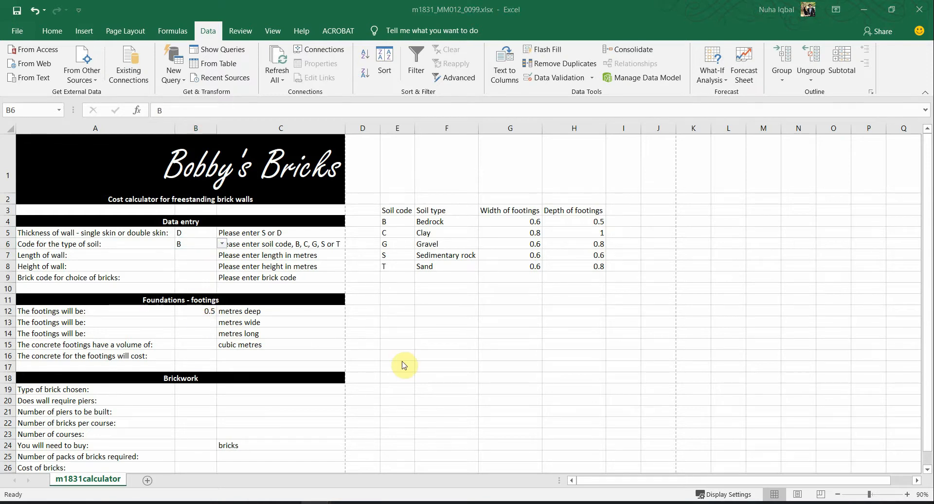
Step: Highlight B13 and 'width' in question 7 and 'depth' in question 6
{"action": "scroll", "coordinate": [592, 335], "scroll_direction": "down", "scroll_amount": 2}
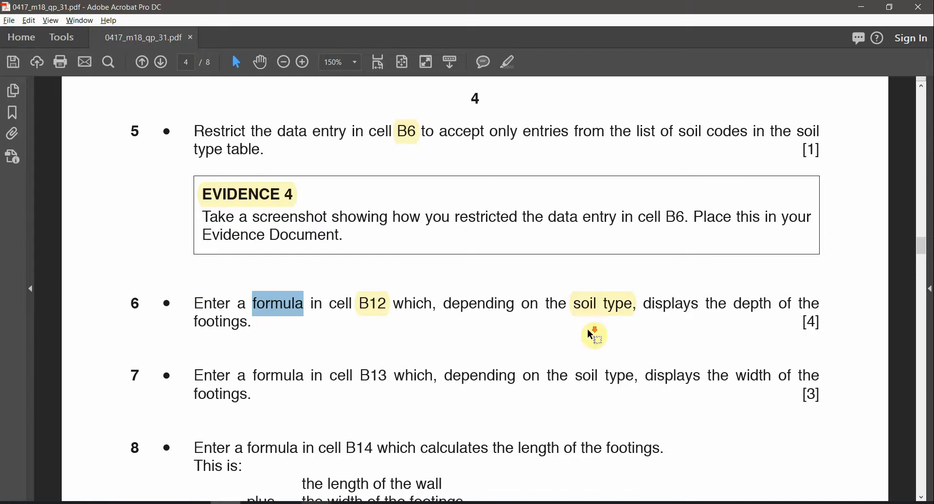
{"action": "scroll", "coordinate": [591, 335], "scroll_direction": "down", "scroll_amount": 1}
{"action": "left_click_drag", "start_coordinate": [361, 329], "coordinate": [388, 331]}
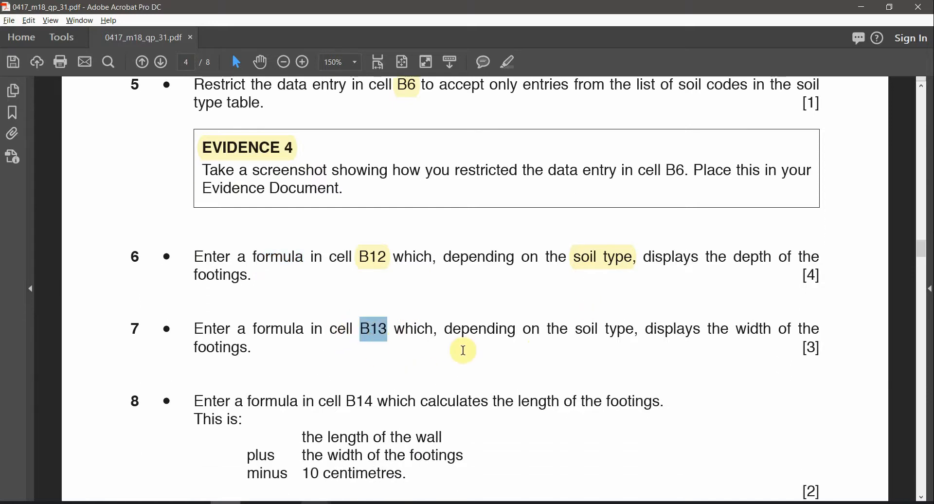
{"action": "left_click_drag", "start_coordinate": [577, 329], "coordinate": [638, 330]}
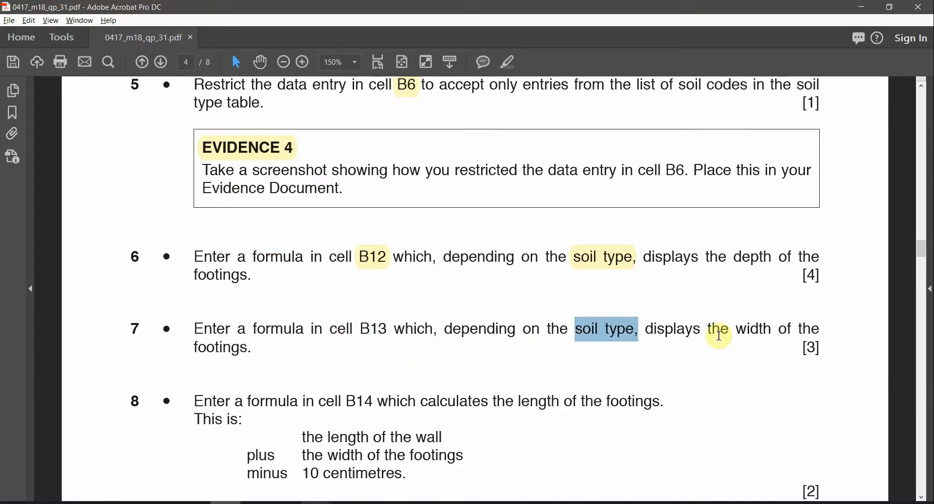
{"action": "double_click", "coordinate": [759, 327]}
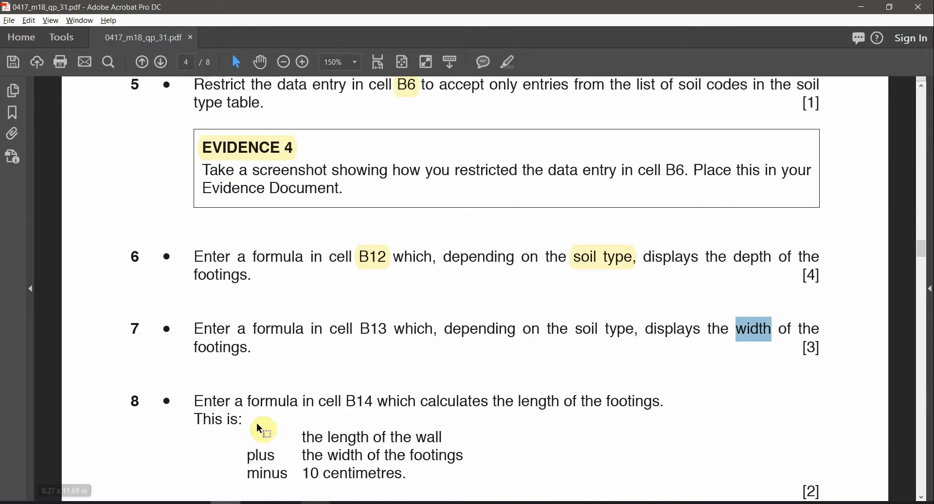
{"action": "double_click", "coordinate": [377, 330]}
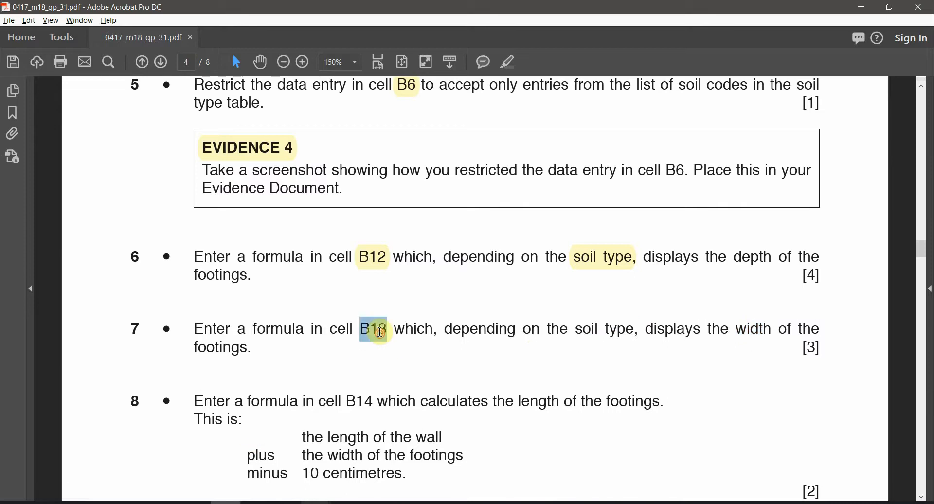
{"action": "left_click", "coordinate": [507, 65]}
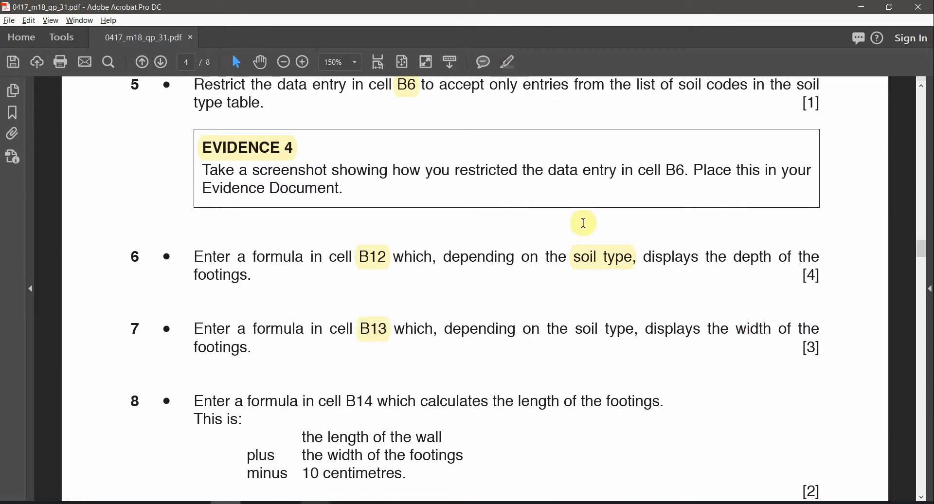
{"action": "double_click", "coordinate": [758, 258]}
{"action": "left_click", "coordinate": [506, 65]}
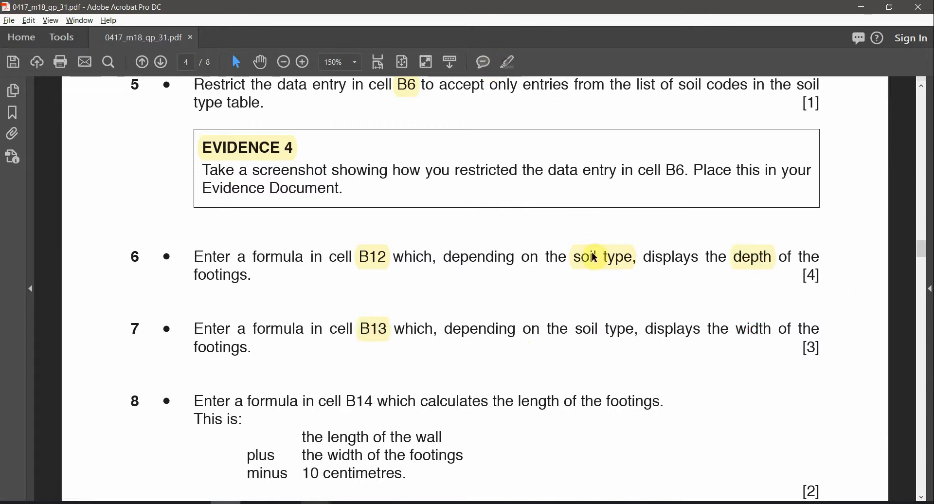
{"action": "double_click", "coordinate": [752, 329]}
{"action": "left_click", "coordinate": [514, 63]}
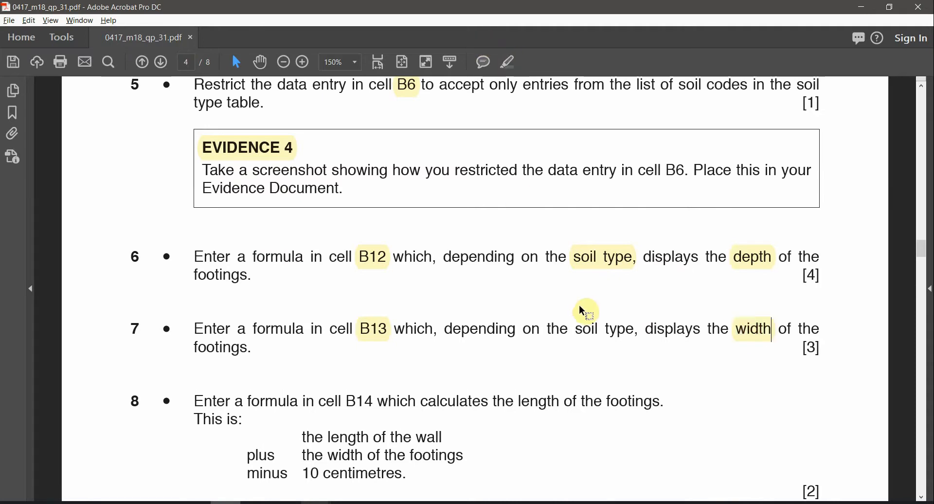
{"action": "key", "text": "alt+Tab"}
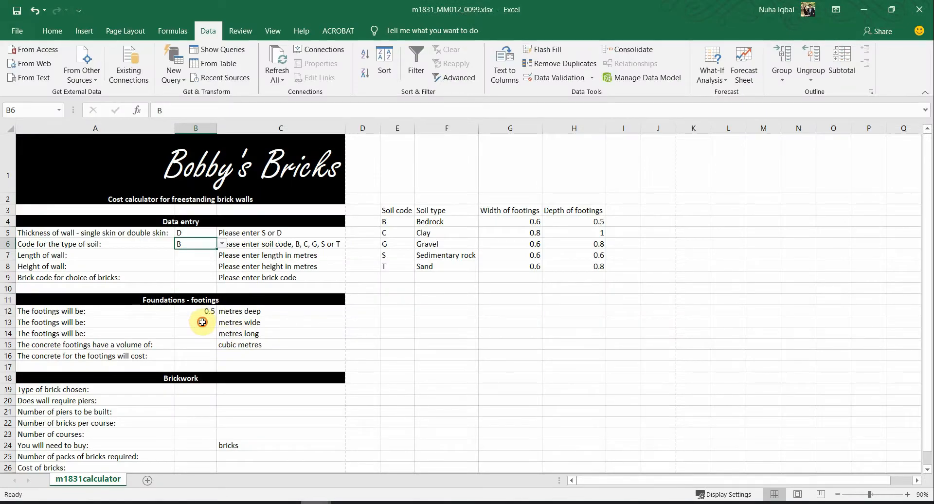
Step: Enter =VLOOKUP(B6,E4:G8,3,FALSE) in B13, giving 0.6, and check the bedrock width
{"action": "left_click", "coordinate": [249, 323]}
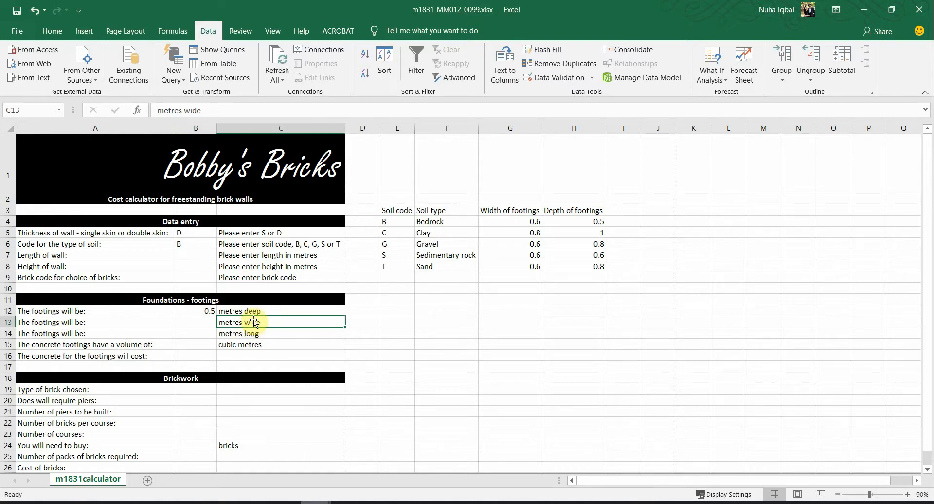
{"action": "left_click", "coordinate": [207, 323]}
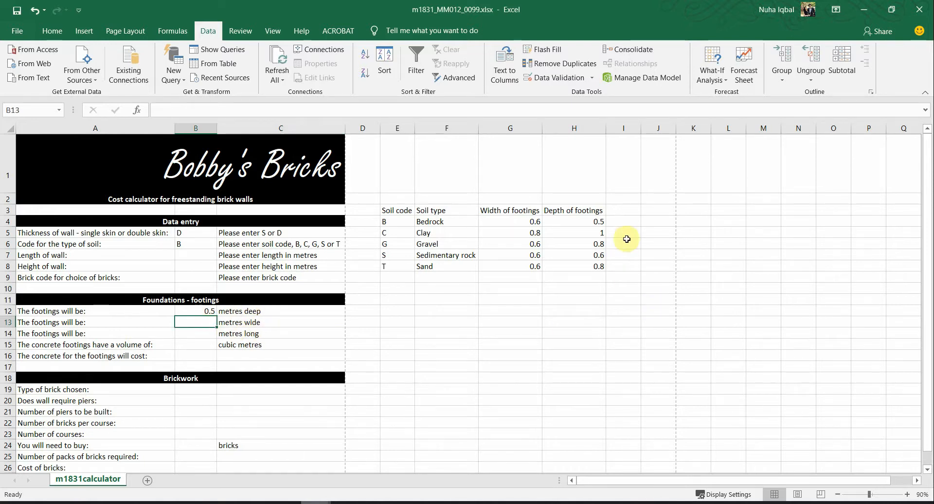
{"action": "type", "text": "="}
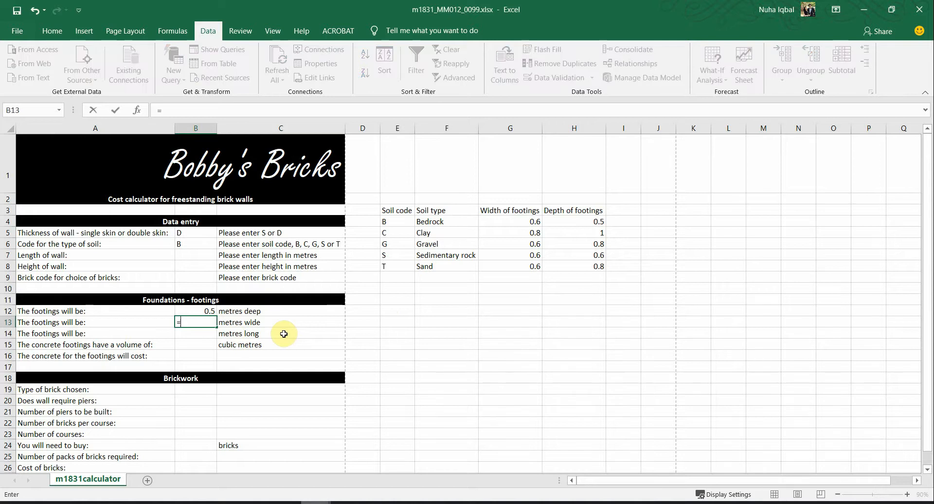
{"action": "type", "text": "VL"}
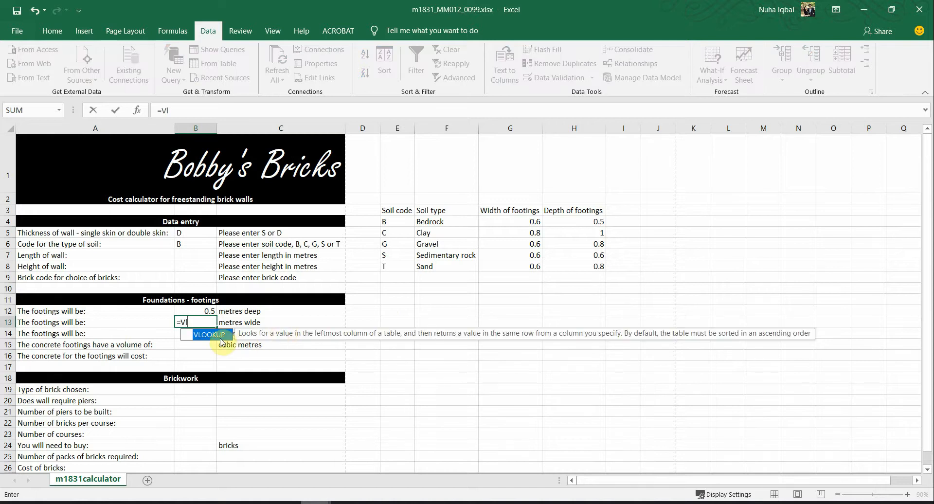
{"action": "double_click", "coordinate": [221, 336]}
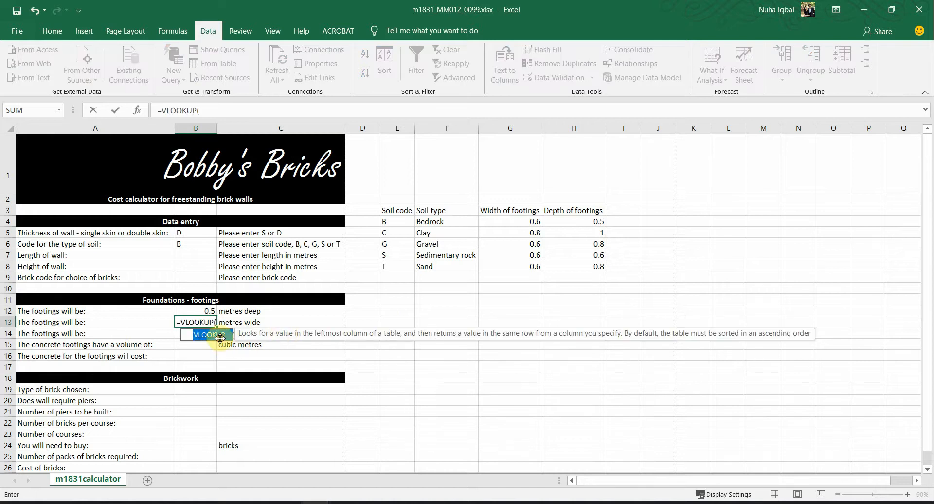
{"action": "left_click", "coordinate": [195, 244]}
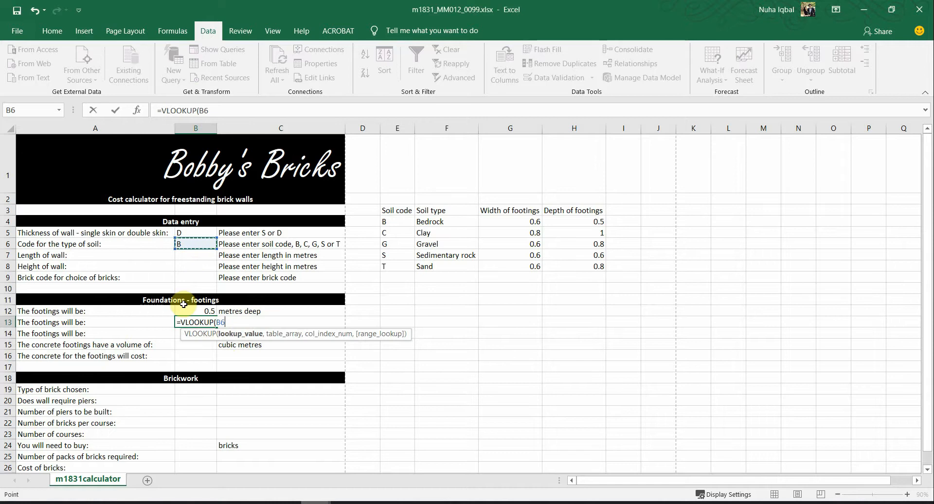
{"action": "type", "text": ","}
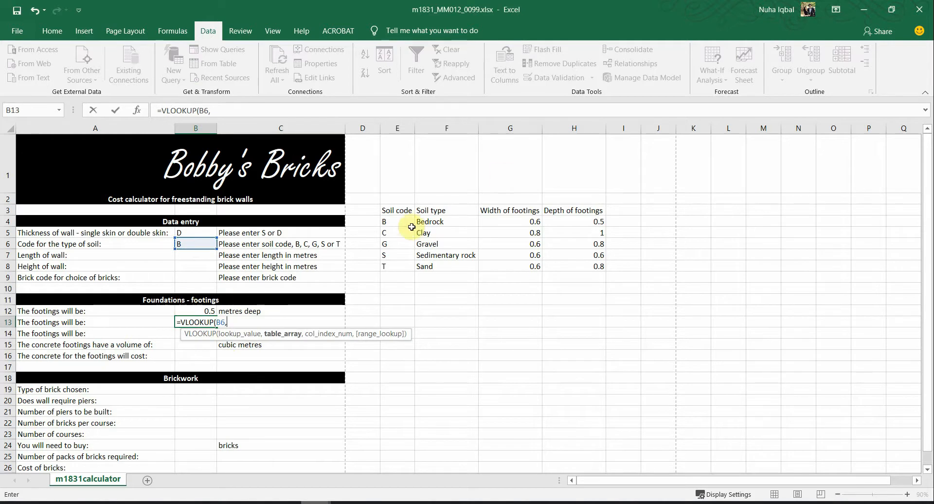
{"action": "left_click_drag", "start_coordinate": [398, 222], "coordinate": [520, 269]}
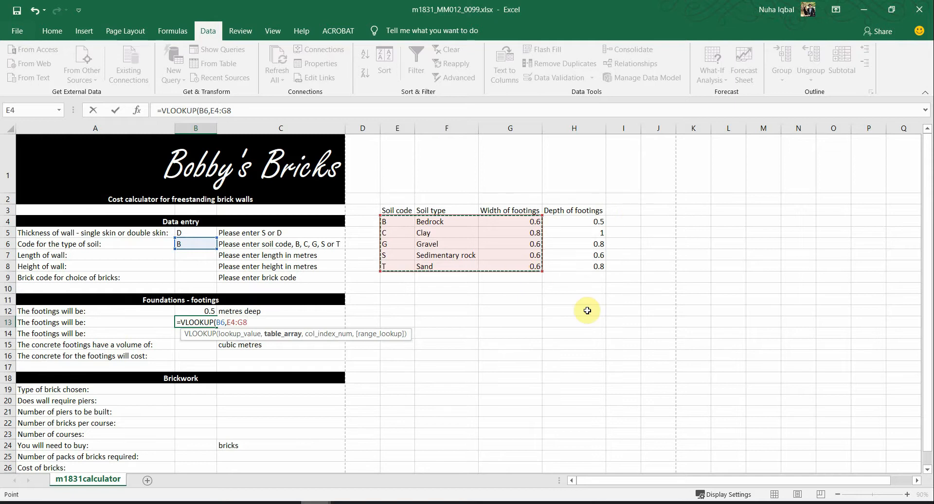
{"action": "type", "text": ","}
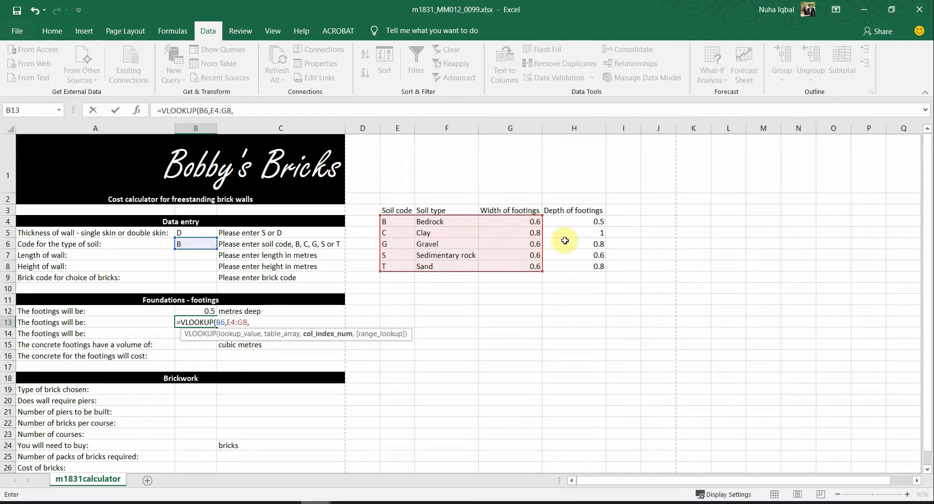
{"action": "type", "text": "3,"}
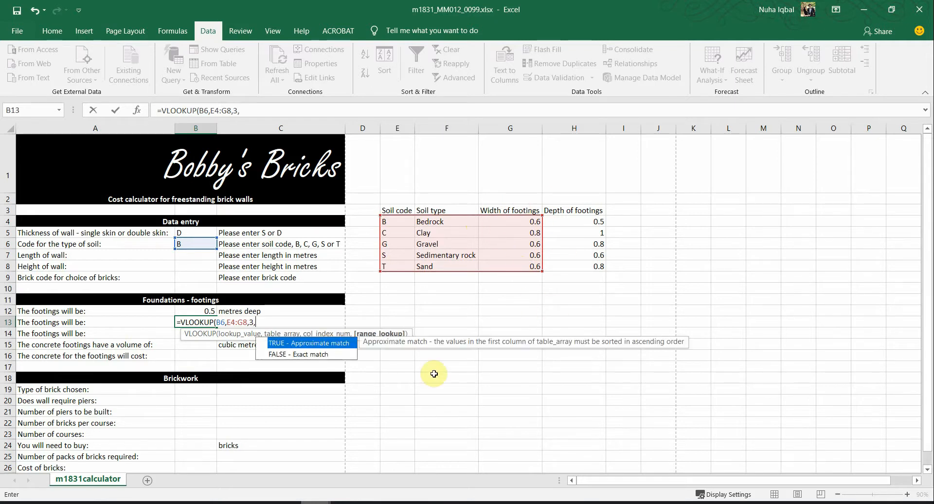
{"action": "type", "text": "FALSE)"}
{"action": "key", "text": "Return"}
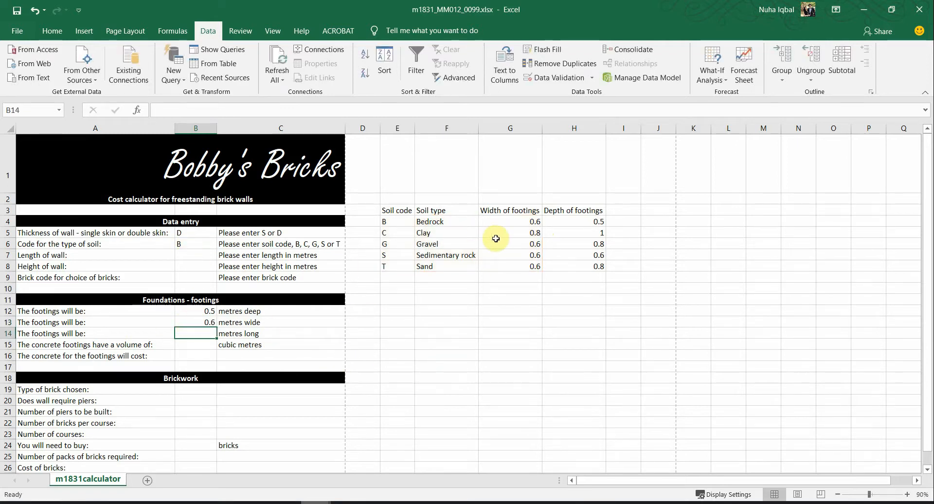
{"action": "left_click", "coordinate": [529, 221]}
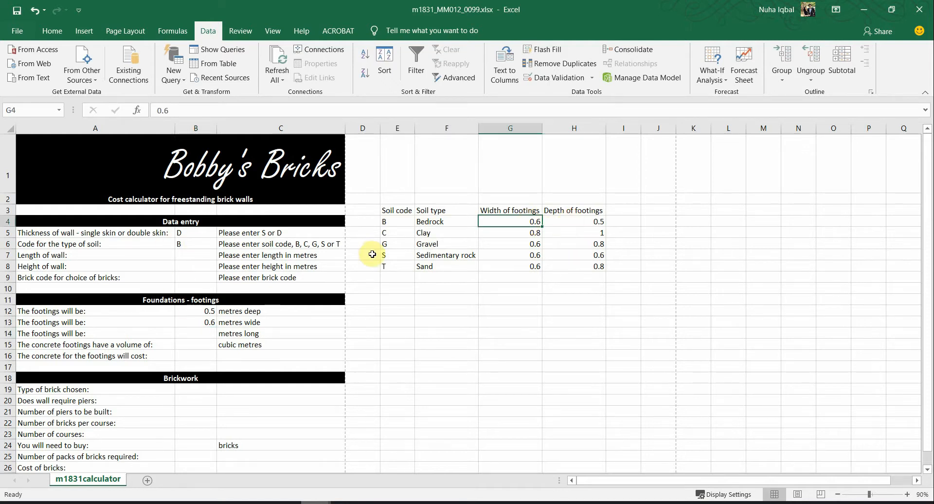
Step: Choose soil code C in B6 and confirm the 0.8 clay footing width in G5
{"action": "left_click", "coordinate": [405, 265]}
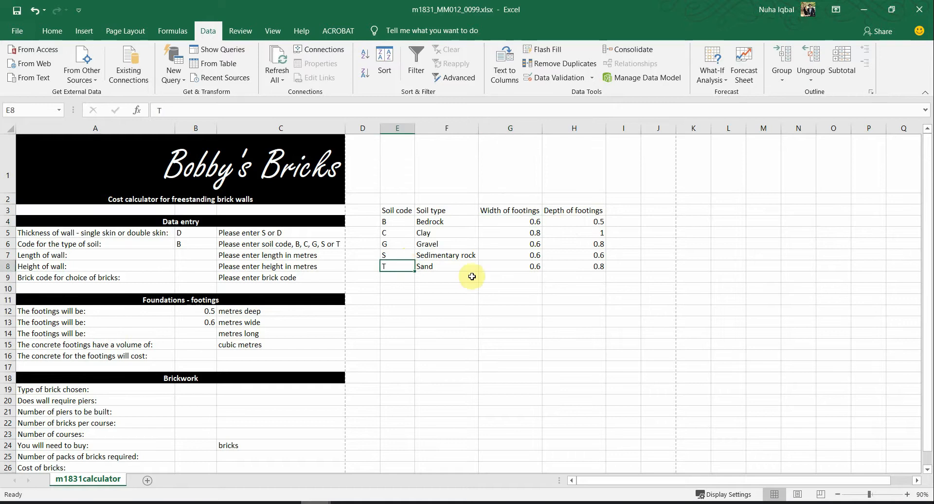
{"action": "left_click", "coordinate": [399, 233]}
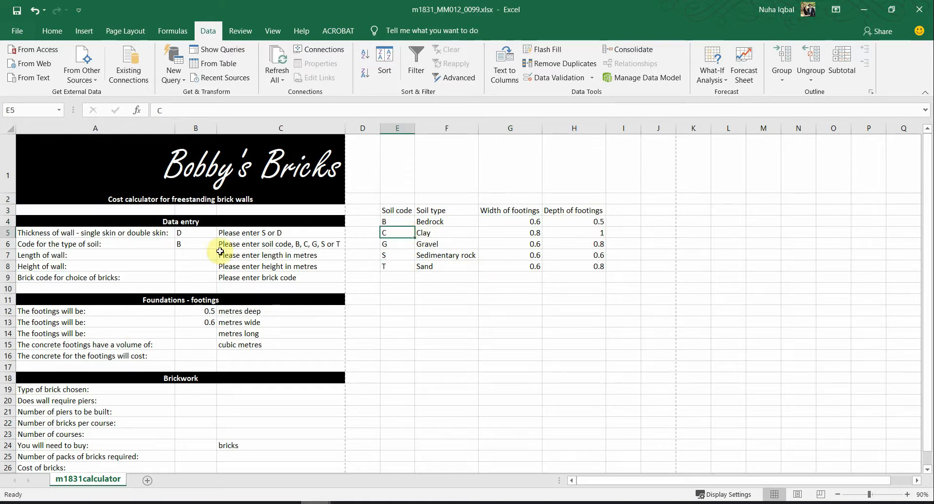
{"action": "left_click", "coordinate": [192, 244]}
{"action": "left_click", "coordinate": [221, 245]}
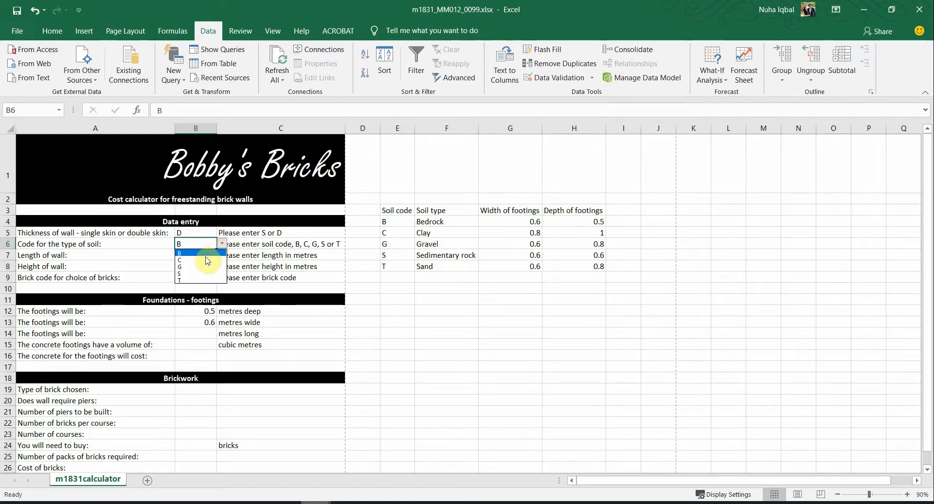
{"action": "left_click", "coordinate": [204, 260]}
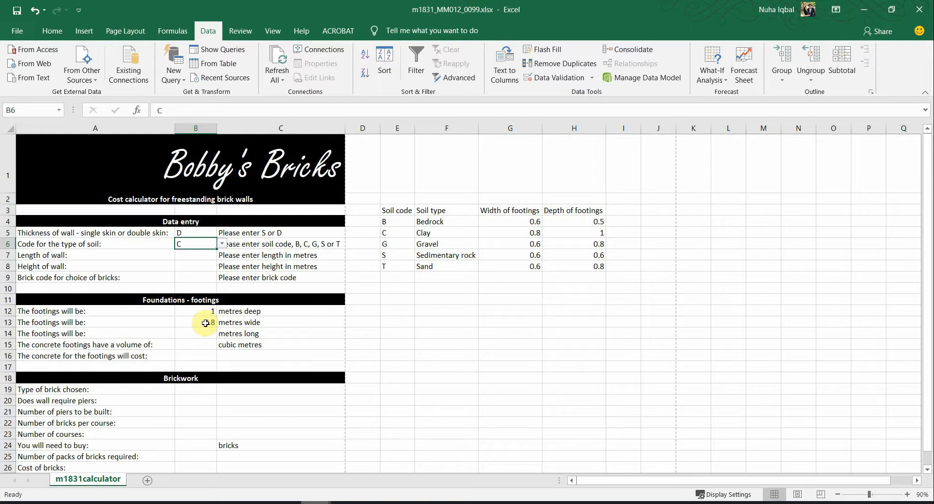
{"action": "left_click", "coordinate": [534, 232]}
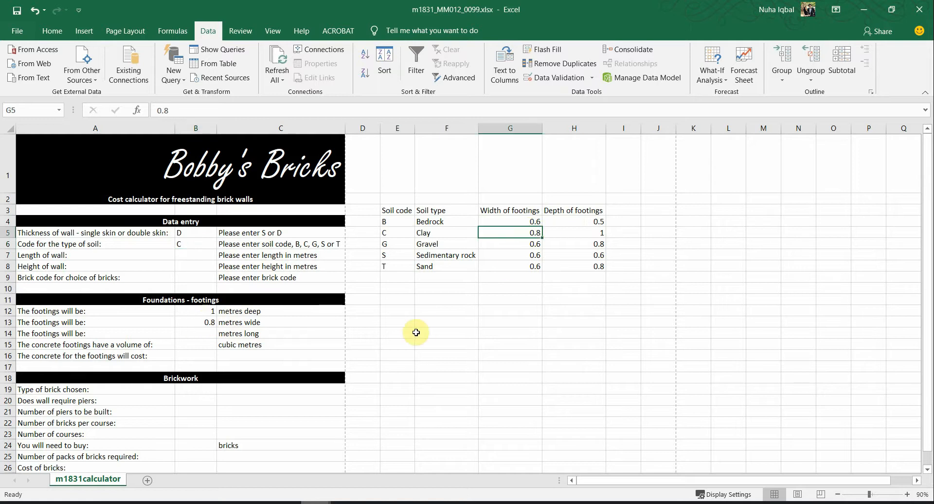
Step: Highlight 'B14' and, further down, the word 'length' in question 8 of the question paper
{"action": "left_click", "coordinate": [233, 501]}
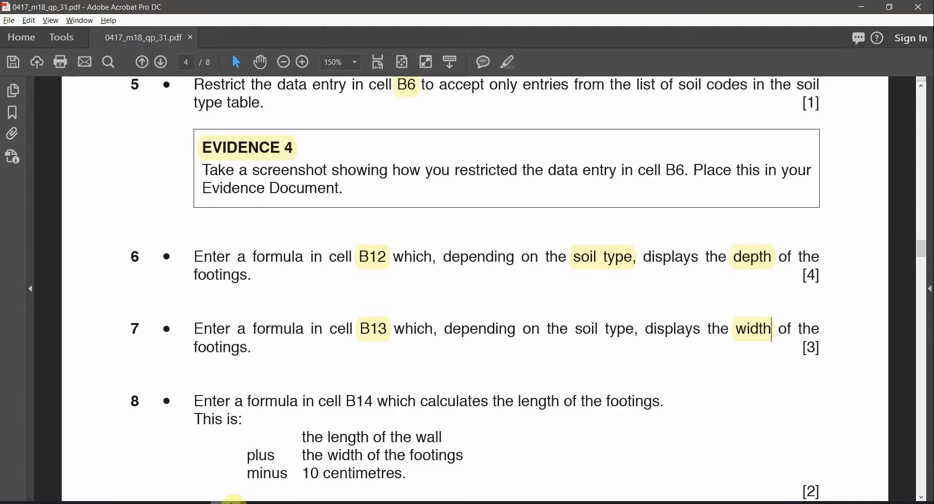
{"action": "left_click_drag", "start_coordinate": [345, 402], "coordinate": [374, 401]}
{"action": "left_click", "coordinate": [510, 59]}
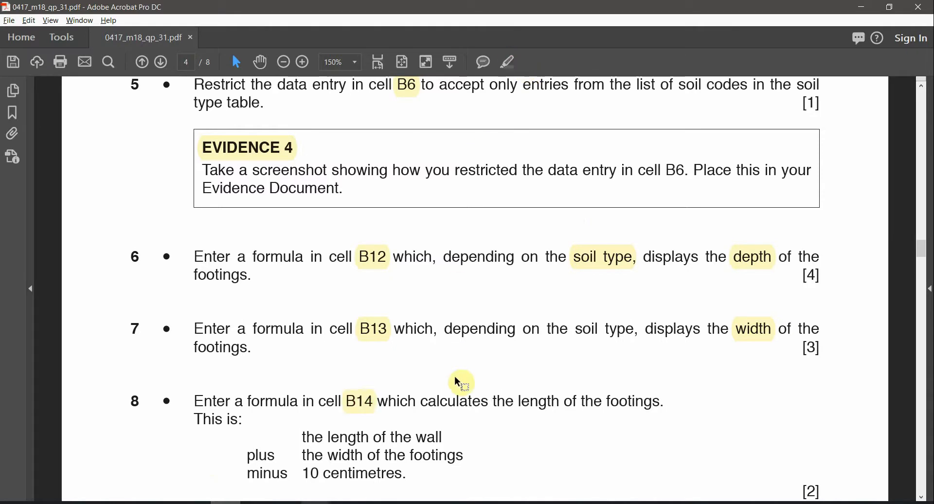
{"action": "scroll", "coordinate": [525, 421], "scroll_direction": "down", "scroll_amount": 1}
{"action": "scroll", "coordinate": [521, 416], "scroll_direction": "down", "scroll_amount": 1}
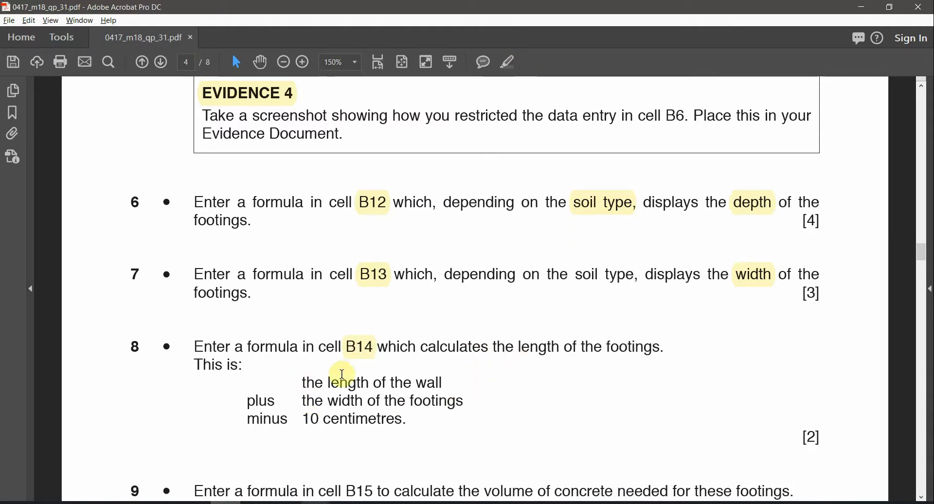
{"action": "double_click", "coordinate": [553, 345]}
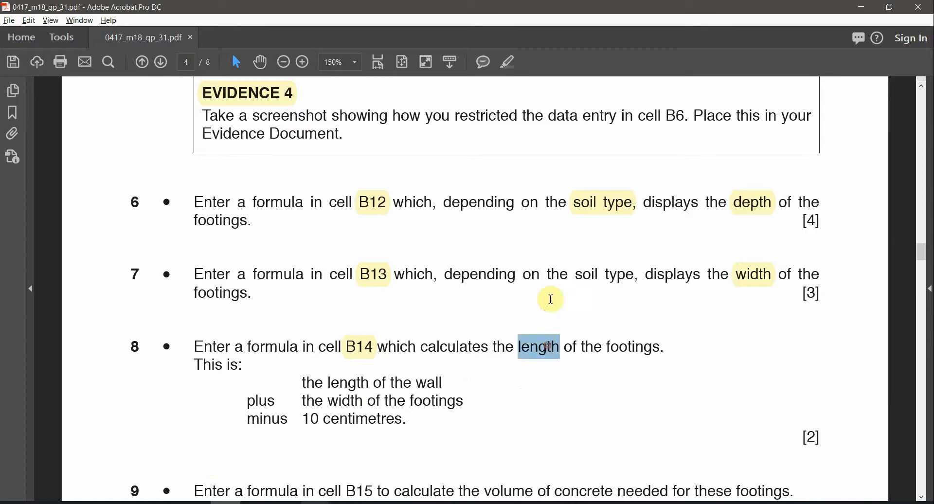
{"action": "left_click", "coordinate": [508, 65]}
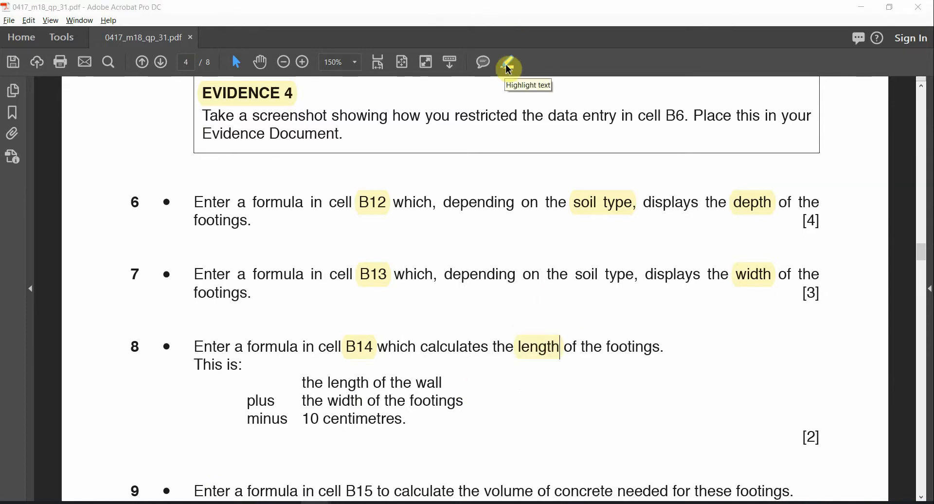
{"action": "key", "text": "alt+Tab"}
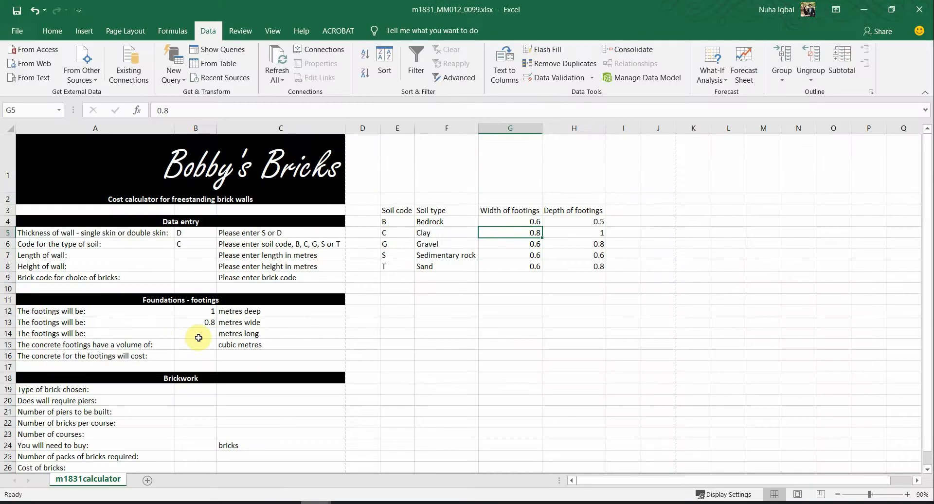
{"action": "left_click", "coordinate": [199, 336]}
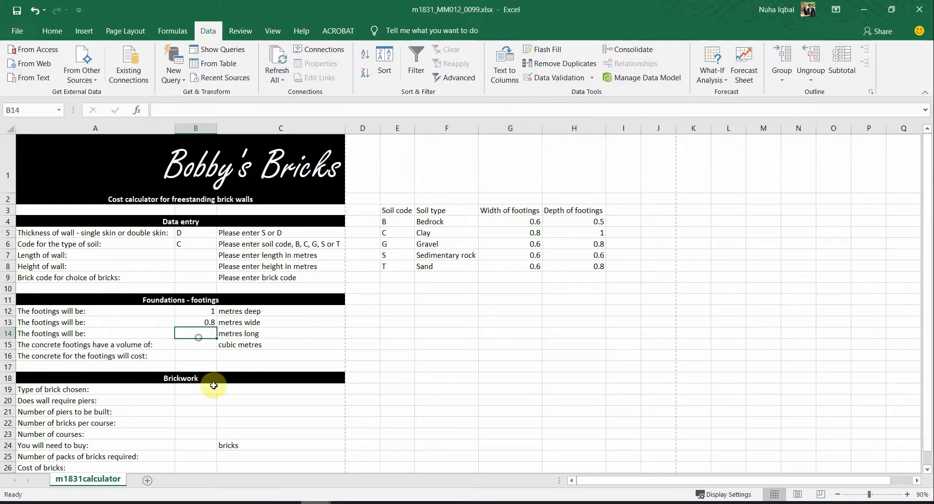
{"action": "left_click", "coordinate": [244, 334]}
{"action": "left_click", "coordinate": [215, 333]}
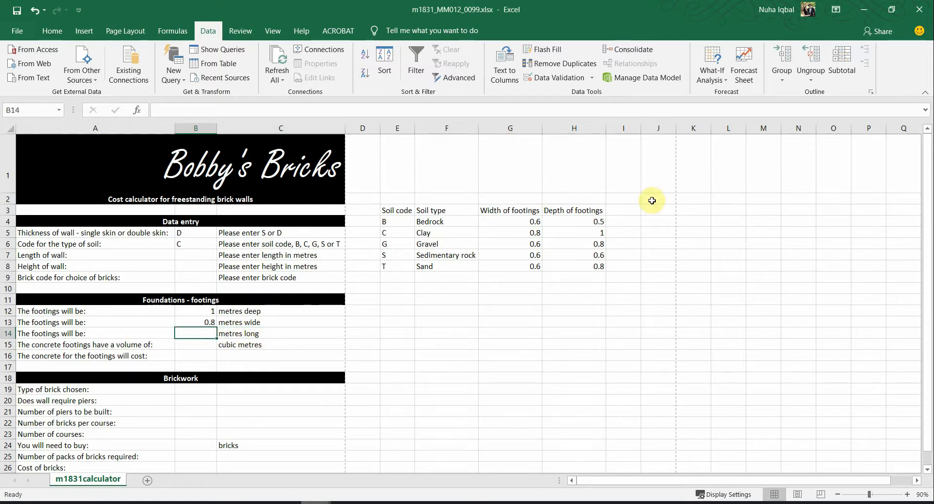
{"action": "key", "text": "alt+Tab"}
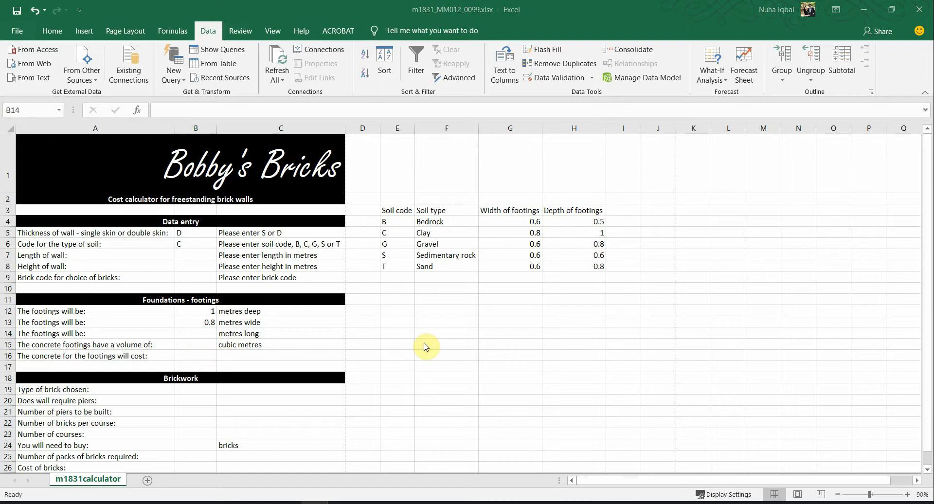
{"action": "scroll", "coordinate": [337, 372], "scroll_direction": "down", "scroll_amount": 1}
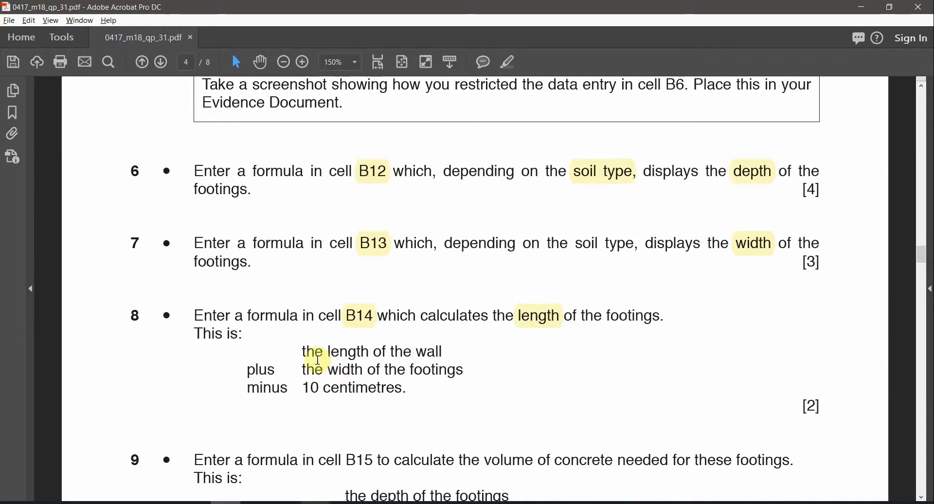
{"action": "left_click_drag", "start_coordinate": [328, 352], "coordinate": [444, 340]}
{"action": "double_click", "coordinate": [436, 350]}
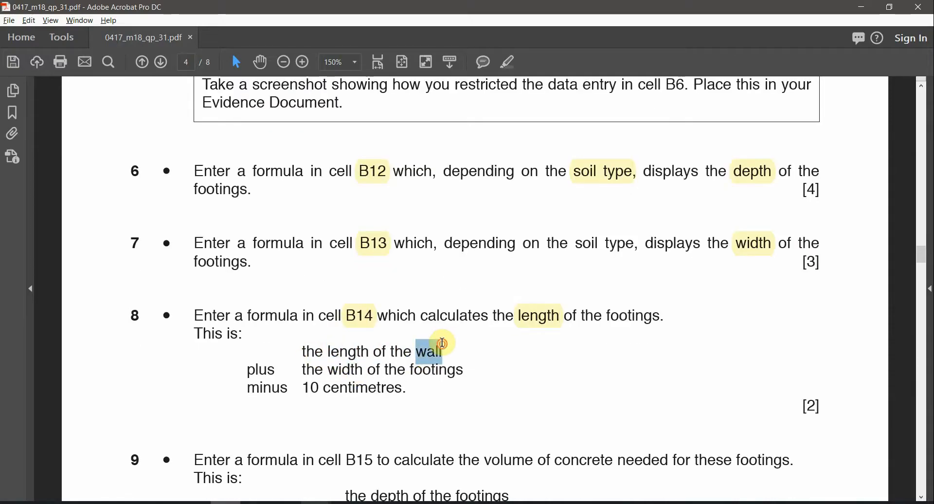
{"action": "double_click", "coordinate": [262, 369]}
{"action": "left_click_drag", "start_coordinate": [331, 352], "coordinate": [406, 369]}
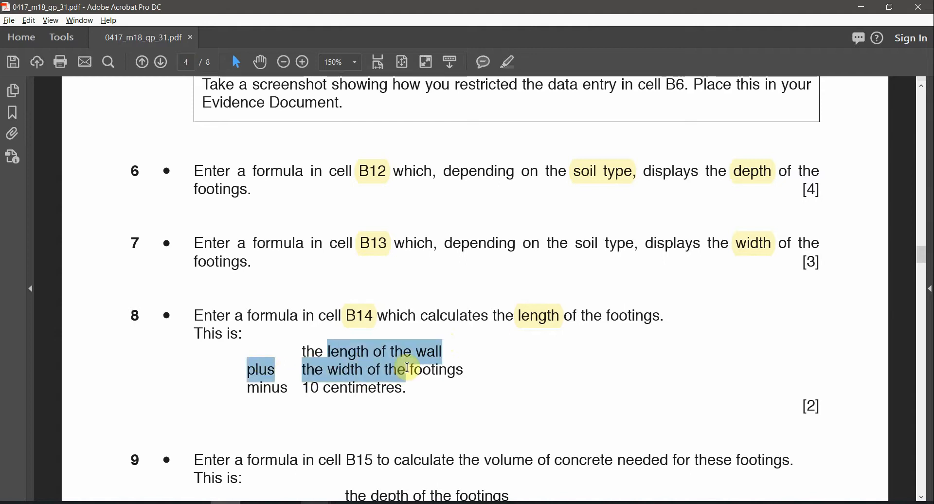
{"action": "double_click", "coordinate": [282, 389]}
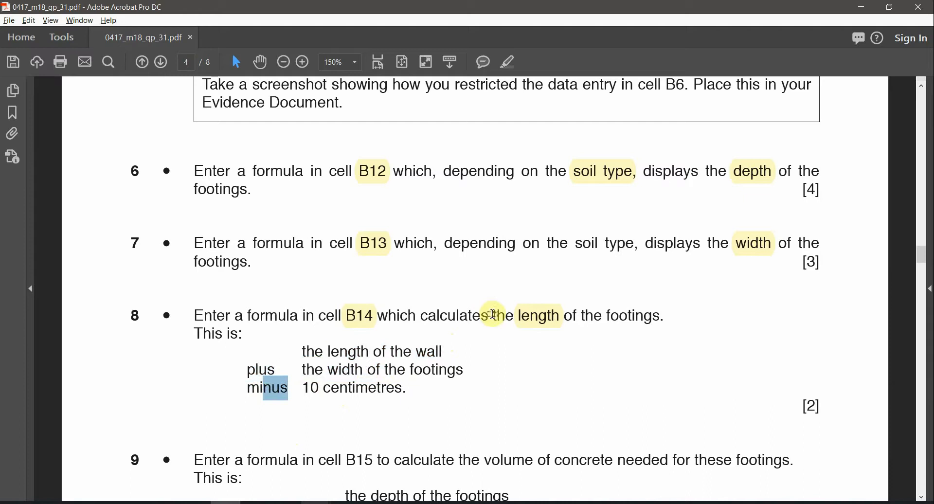
{"action": "key", "text": "alt+Tab"}
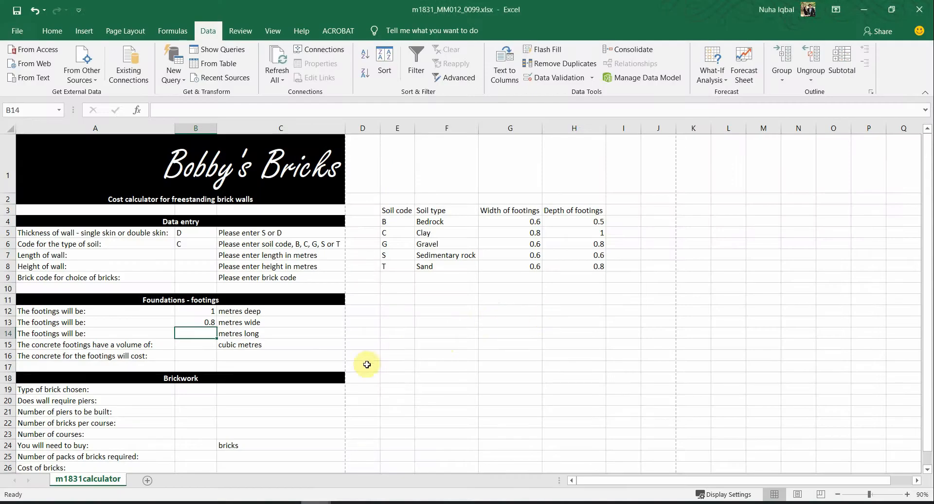
{"action": "left_click", "coordinate": [231, 342]}
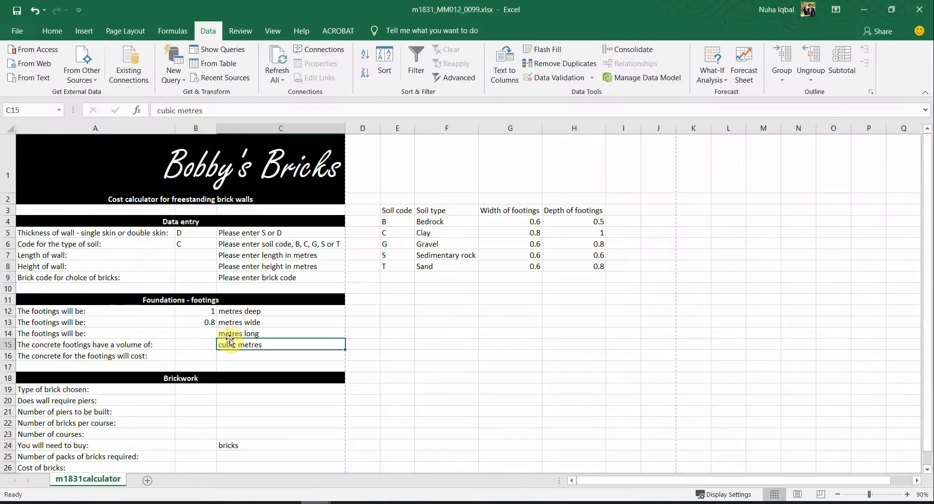
{"action": "left_click", "coordinate": [233, 324]}
{"action": "left_click_drag", "start_coordinate": [236, 335], "coordinate": [239, 344]}
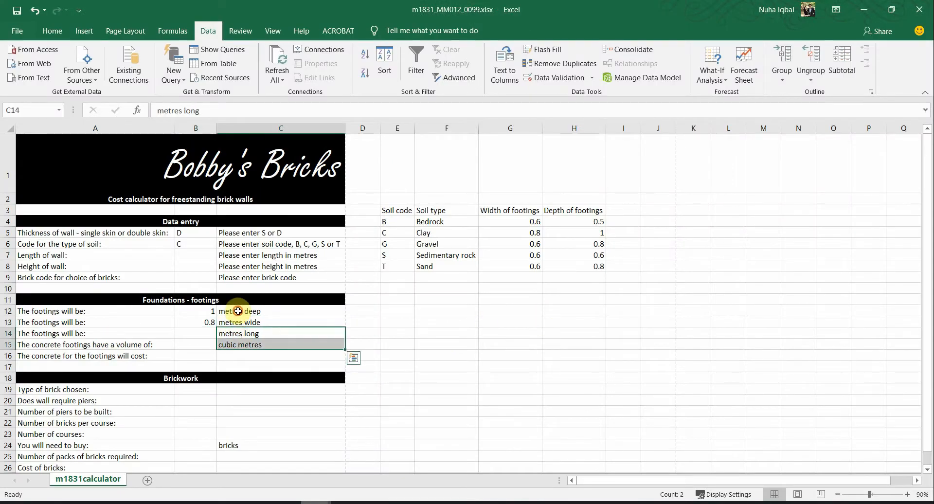
{"action": "left_click", "coordinate": [239, 311]}
{"action": "left_click", "coordinate": [267, 336]}
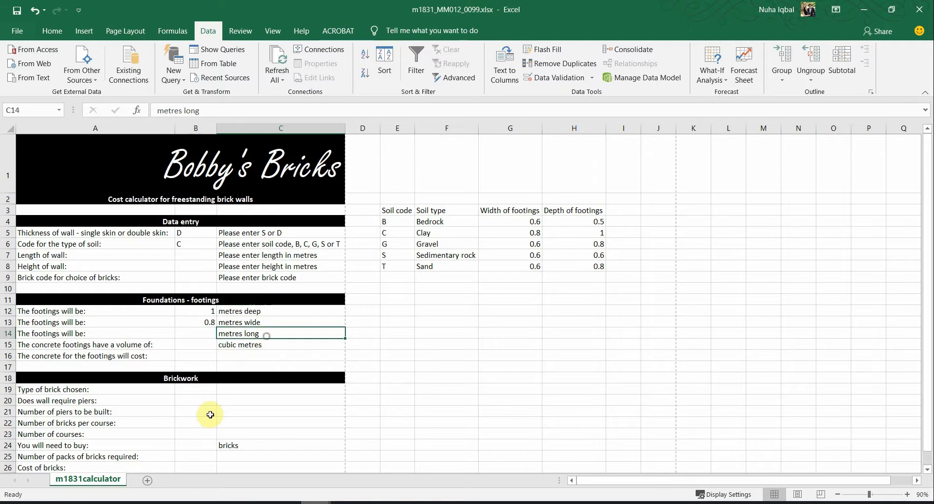
{"action": "left_click", "coordinate": [205, 336]}
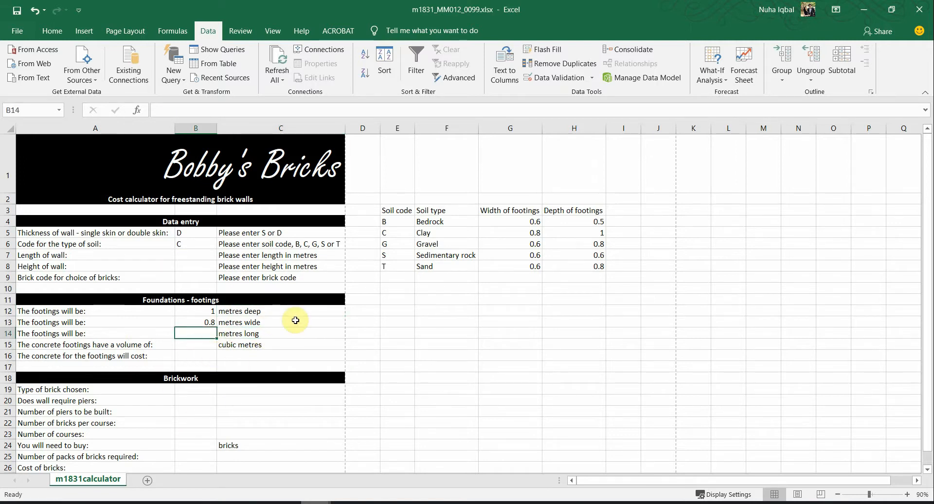
{"action": "key", "text": "alt+Tab"}
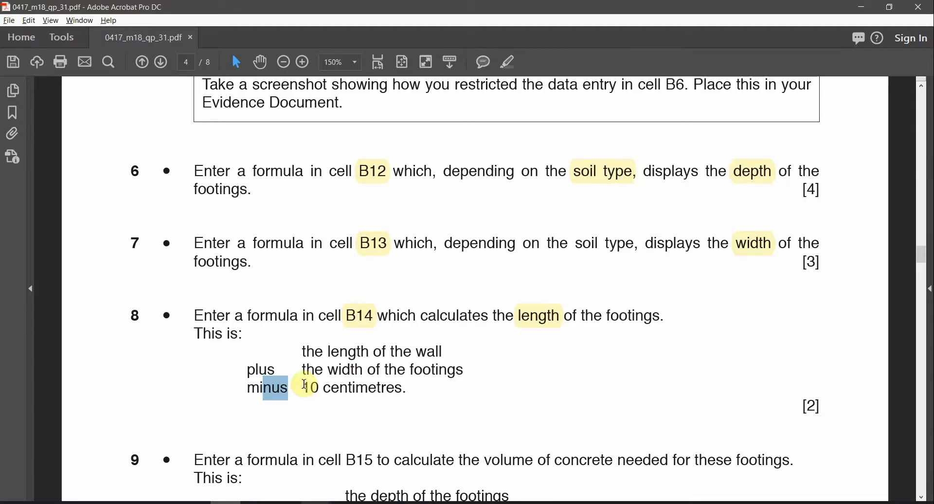
{"action": "left_click_drag", "start_coordinate": [305, 387], "coordinate": [398, 383]}
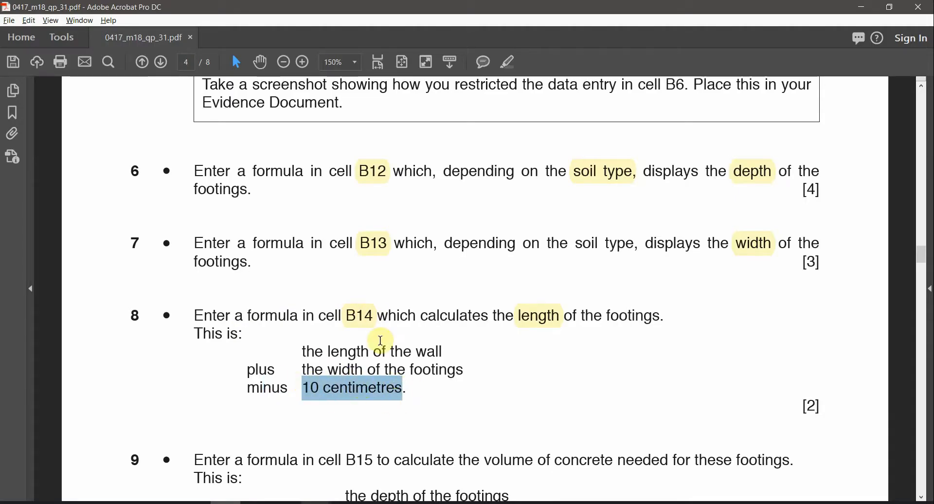
Step: Scroll through pages 2–4 of the question paper to bring step 8's footing-length instructions into view
{"action": "scroll", "coordinate": [419, 355], "scroll_direction": "down", "scroll_amount": 2, "text": "ctrl"}
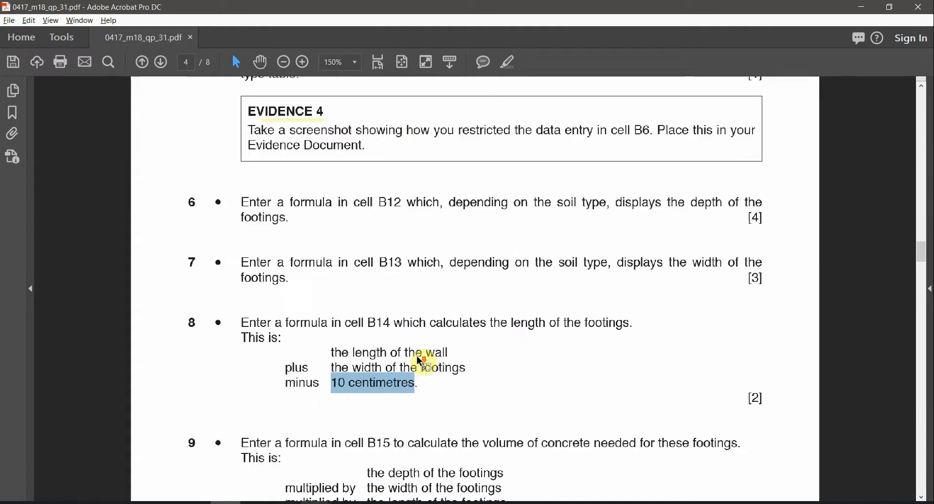
{"action": "scroll", "coordinate": [459, 262], "scroll_direction": "up", "scroll_amount": 10}
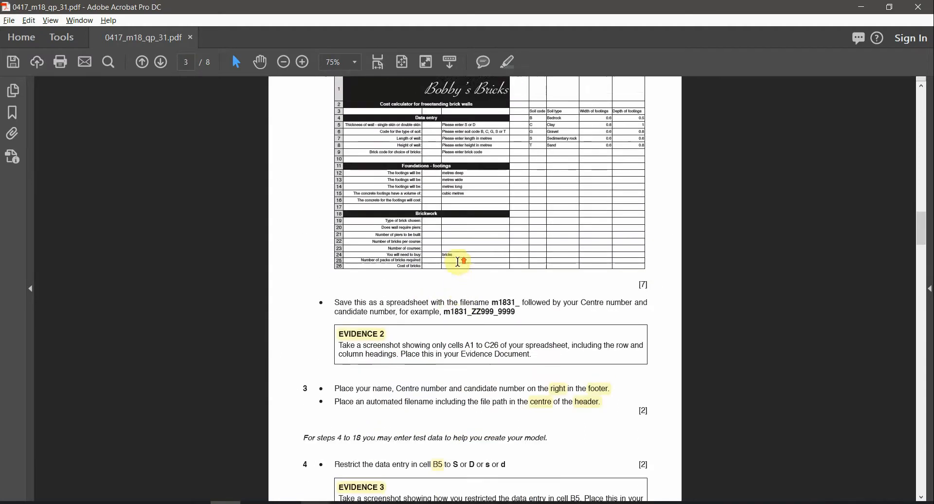
{"action": "scroll", "coordinate": [459, 263], "scroll_direction": "up", "scroll_amount": 5}
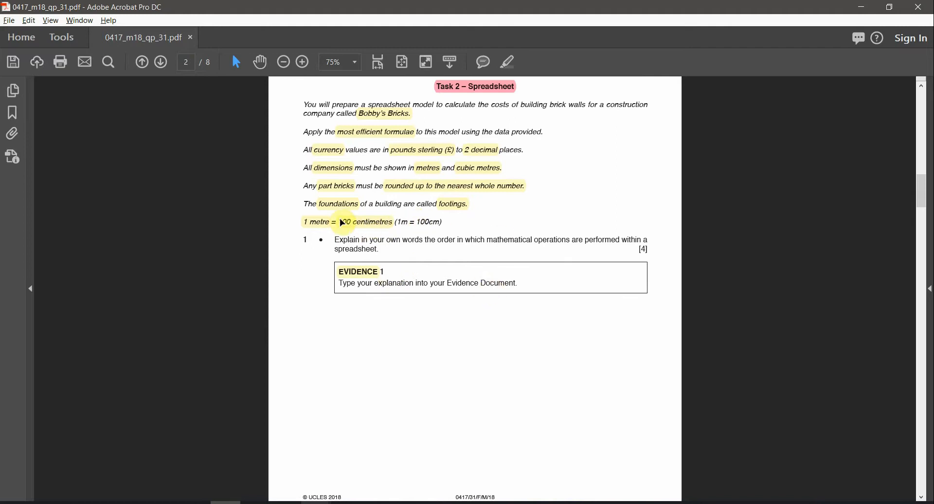
{"action": "scroll", "coordinate": [342, 223], "scroll_direction": "up", "scroll_amount": 2}
{"action": "left_click", "coordinate": [295, 234]}
{"action": "scroll", "coordinate": [453, 393], "scroll_direction": "down", "scroll_amount": 2}
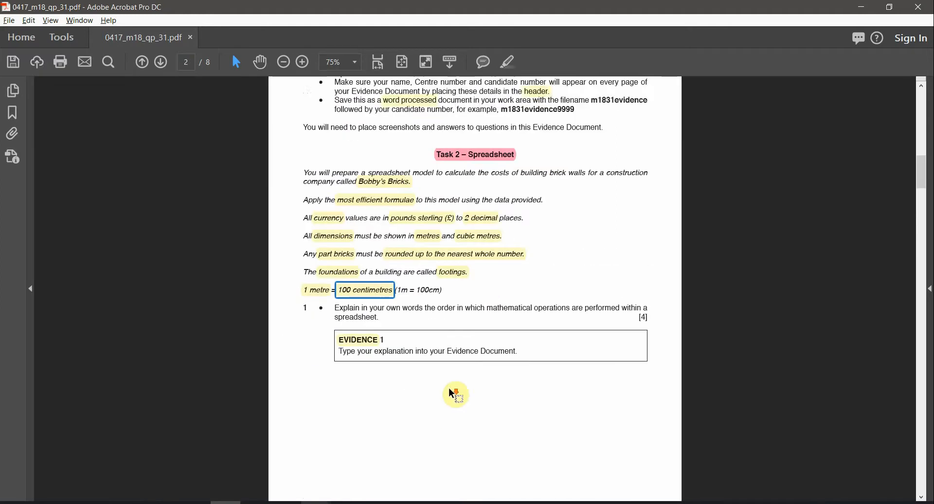
{"action": "scroll", "coordinate": [452, 393], "scroll_direction": "down", "scroll_amount": 1}
{"action": "scroll", "coordinate": [452, 393], "scroll_direction": "down", "scroll_amount": 10}
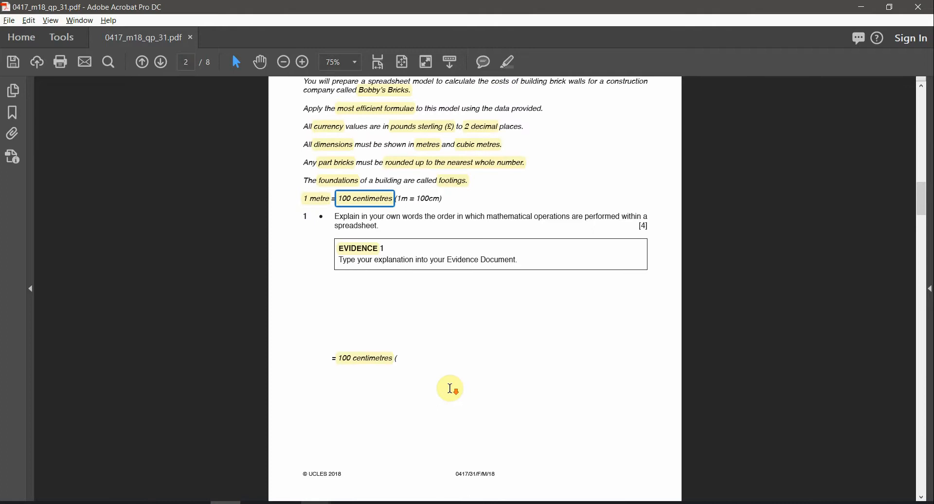
{"action": "scroll", "coordinate": [456, 406], "scroll_direction": "down", "scroll_amount": 10}
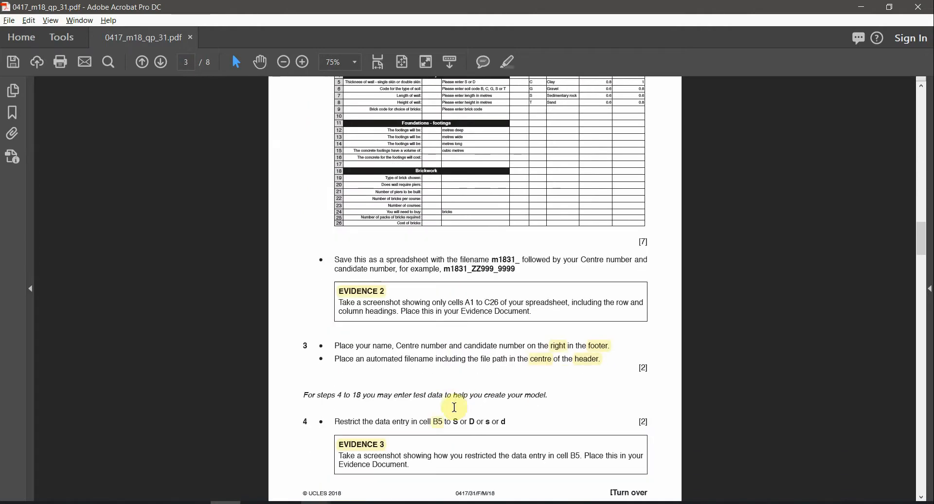
{"action": "scroll", "coordinate": [530, 249], "scroll_direction": "up", "scroll_amount": 4}
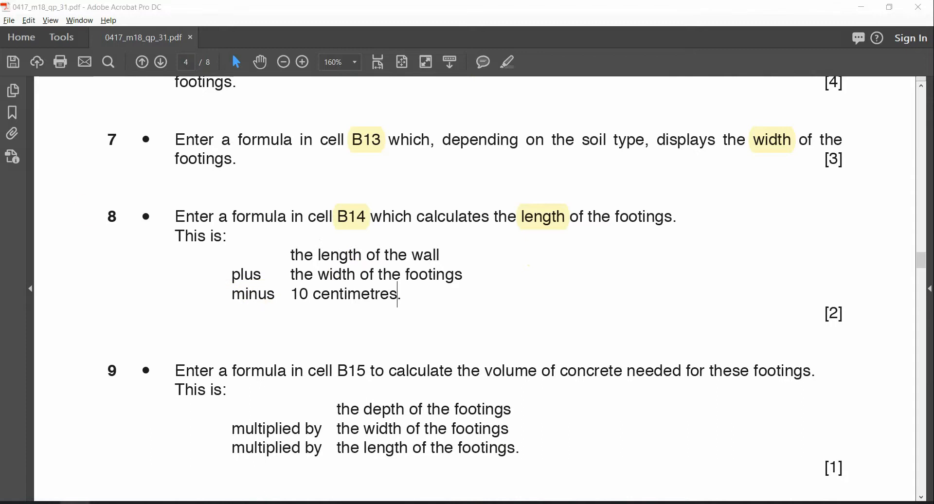
Step: Start B14's formula as =B7 after highlighting 'the length of the wall' in step 8
{"action": "key", "text": "alt+Tab"}
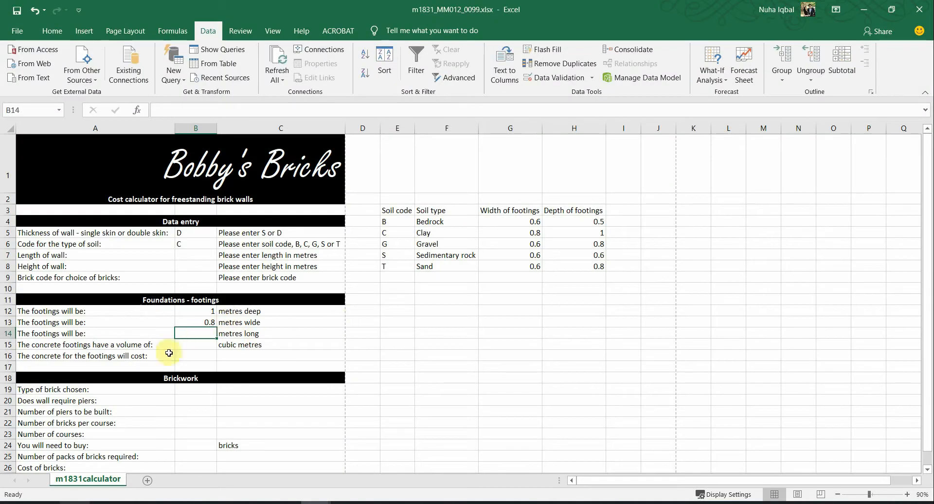
{"action": "type", "text": "="}
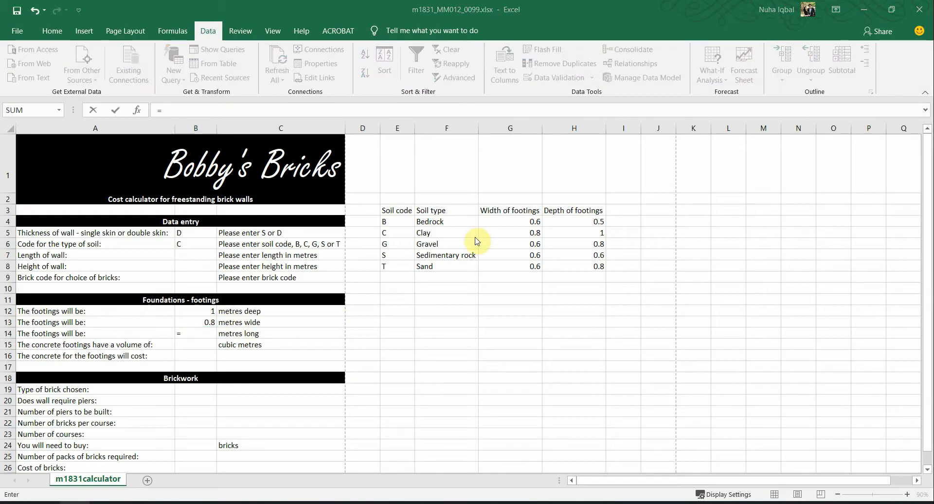
{"action": "key", "text": "alt+Tab"}
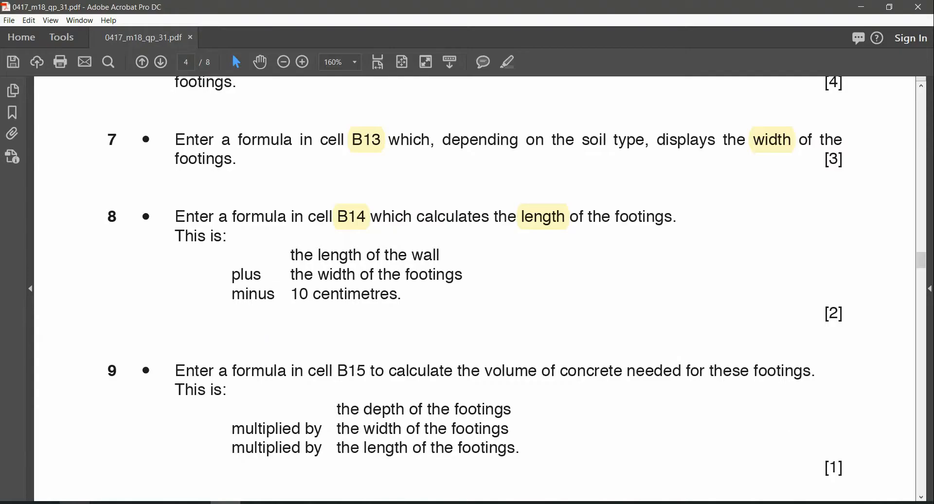
{"action": "left_click_drag", "start_coordinate": [316, 252], "coordinate": [445, 255]}
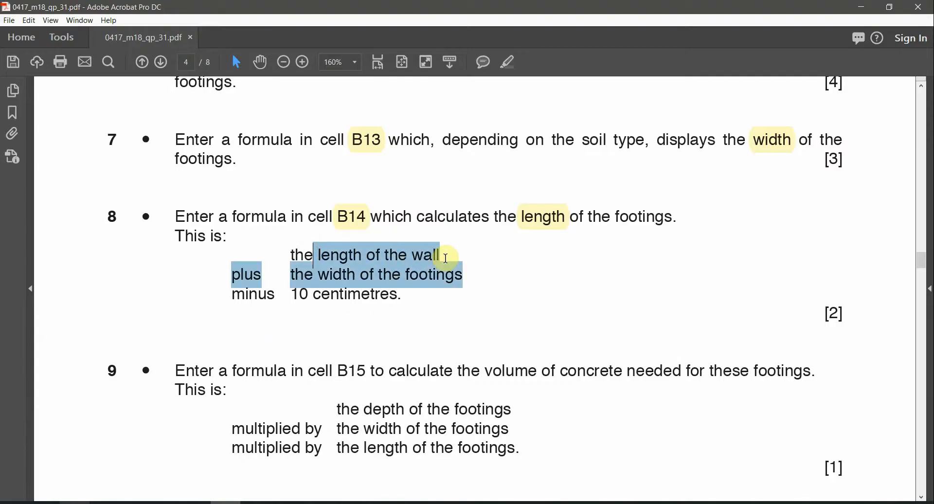
{"action": "triple_click", "coordinate": [445, 252]}
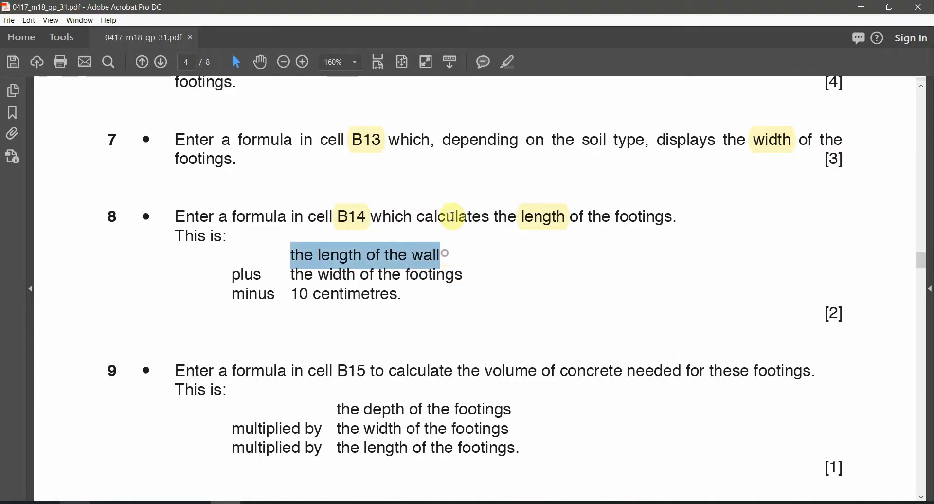
{"action": "left_click", "coordinate": [509, 62]}
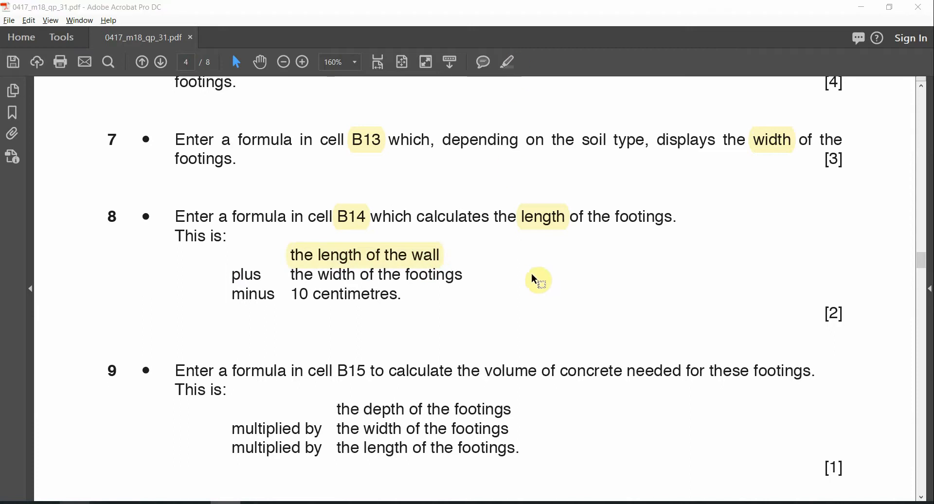
{"action": "key", "text": "alt+Tab"}
{"action": "type", "text": "="}
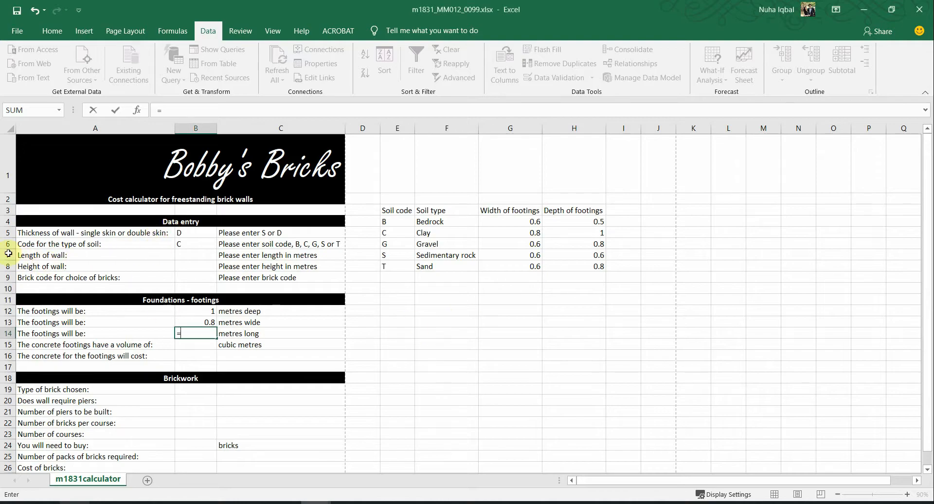
{"action": "left_click", "coordinate": [193, 255]}
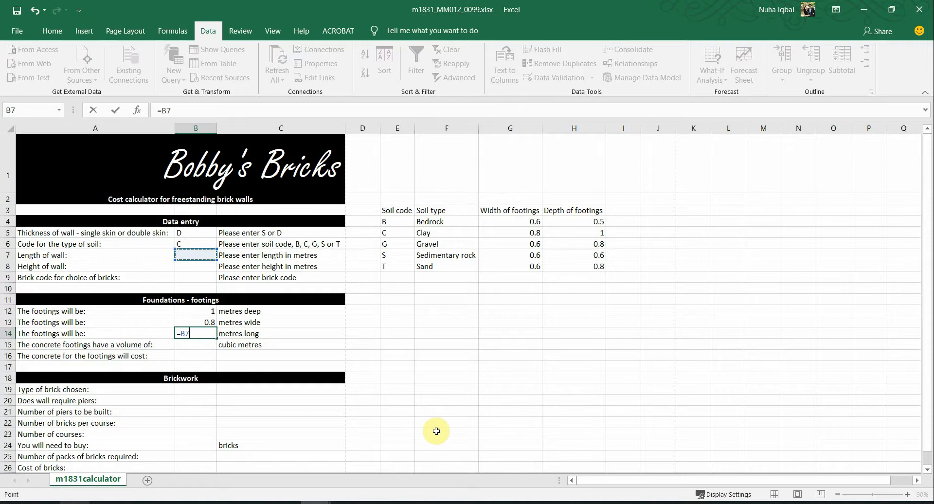
Step: Highlight 'width of the footings' in step 8 and extend the formula to =B7+B13-
{"action": "key", "text": "alt+Tab"}
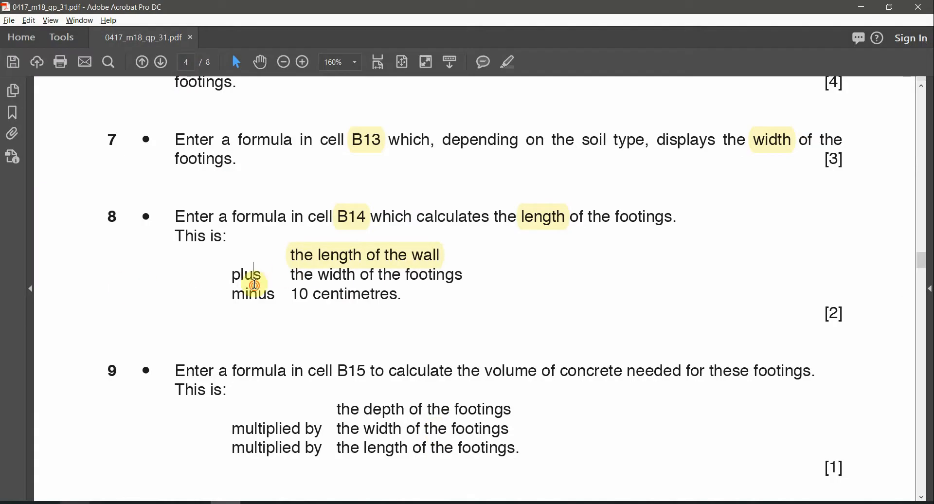
{"action": "double_click", "coordinate": [254, 276]}
{"action": "left_click_drag", "start_coordinate": [327, 280], "coordinate": [444, 280]}
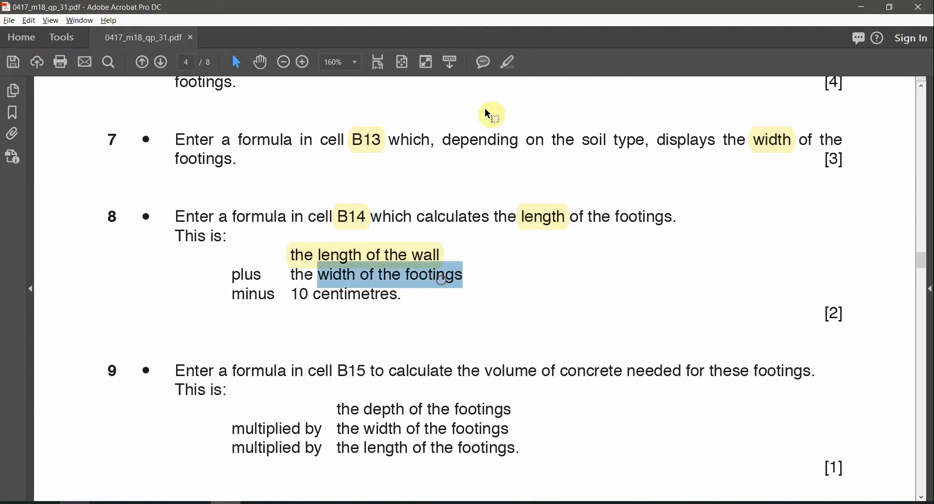
{"action": "left_click", "coordinate": [510, 69]}
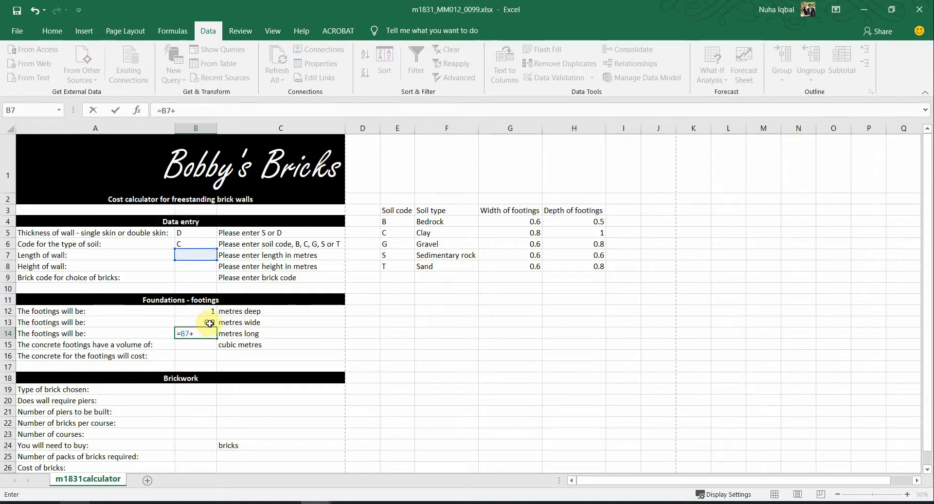
{"action": "left_click", "coordinate": [210, 323]}
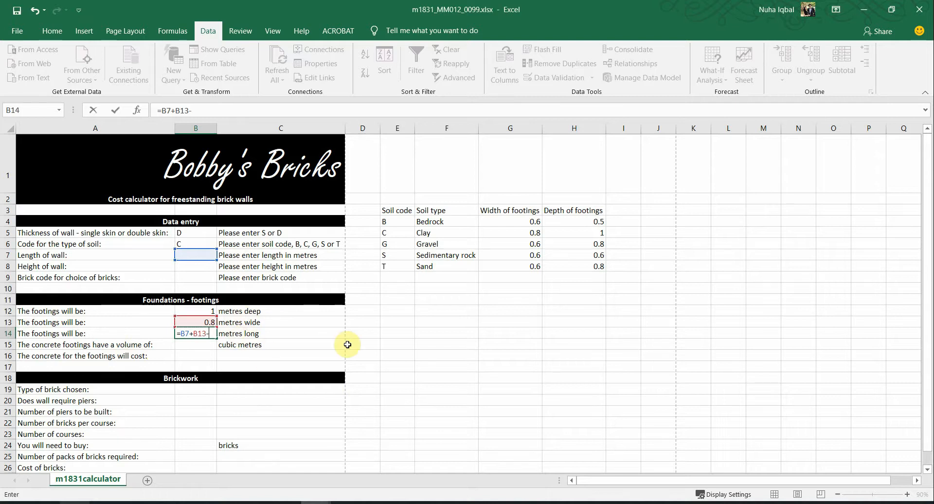
{"action": "key", "text": "alt+Tab"}
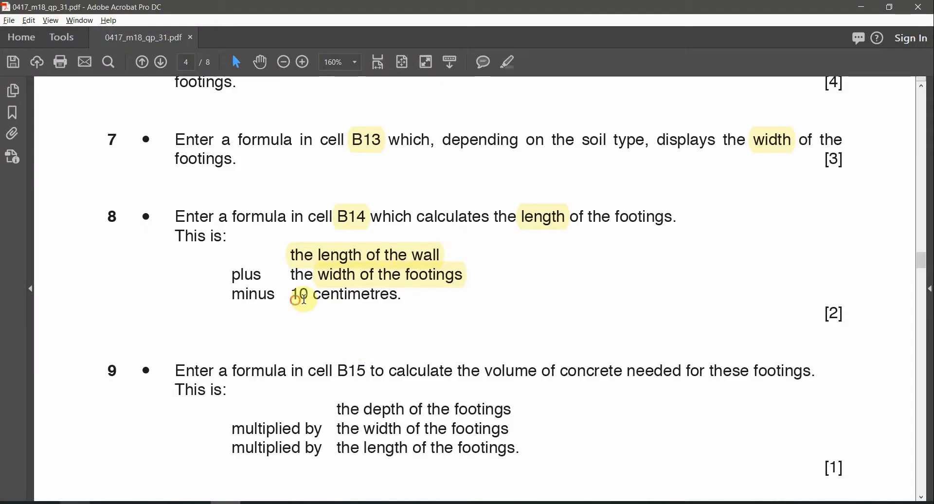
Step: Highlight '10 centimetres' in step 8 and add the note 10/100=0.1 beside it
{"action": "left_click_drag", "start_coordinate": [292, 295], "coordinate": [398, 296]}
{"action": "left_click", "coordinate": [513, 67]}
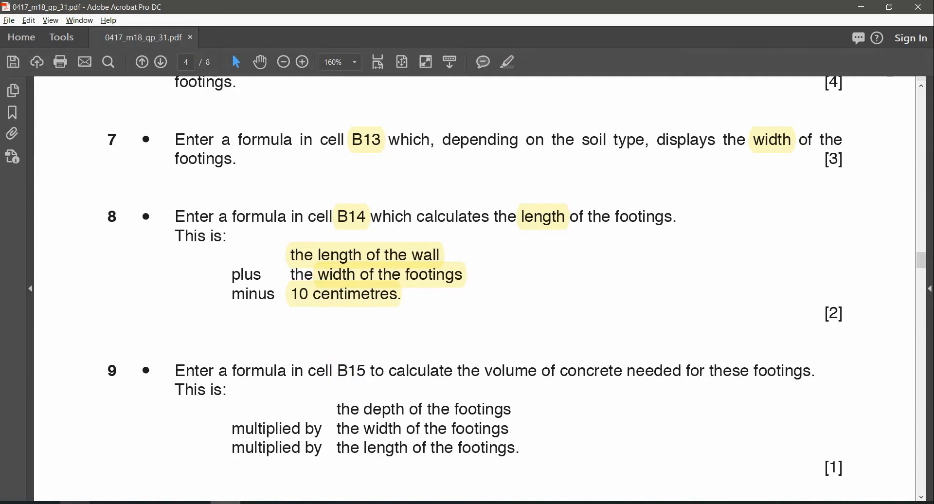
{"action": "left_click", "coordinate": [564, 281]}
{"action": "type", "text": "10/100="}
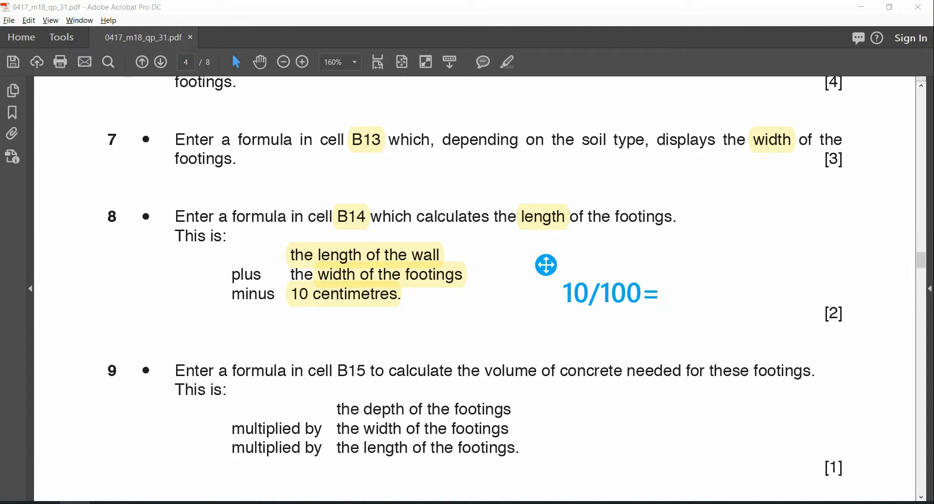
{"action": "type", "text": "0.1"}
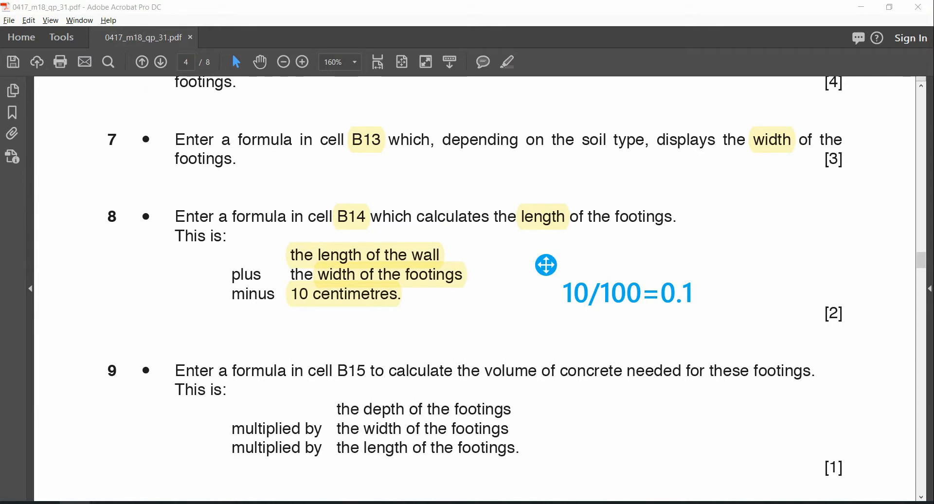
{"action": "left_click", "coordinate": [346, 502]}
{"action": "left_click", "coordinate": [74, 503]}
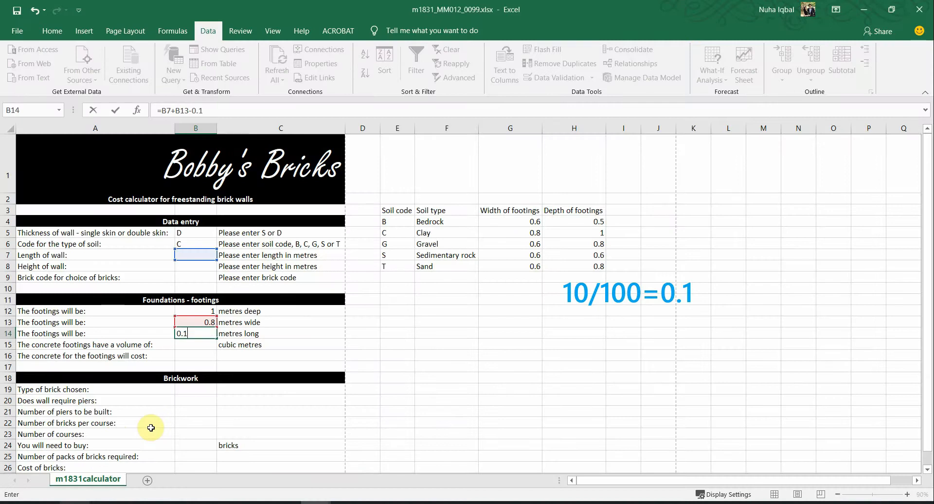
Step: Commit B14 as =B7+B13-0.1 and test it with wall lengths 2, then 10 in B7
{"action": "key", "text": "Return"}
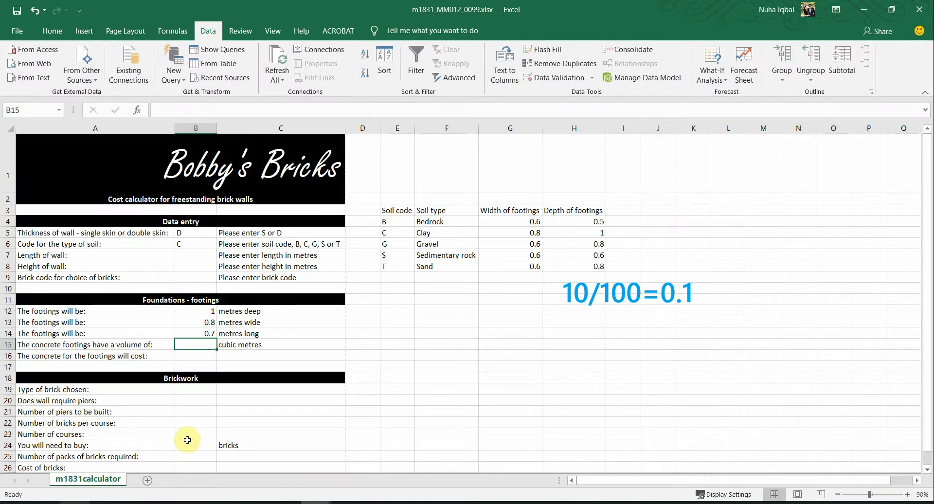
{"action": "left_click", "coordinate": [207, 331]}
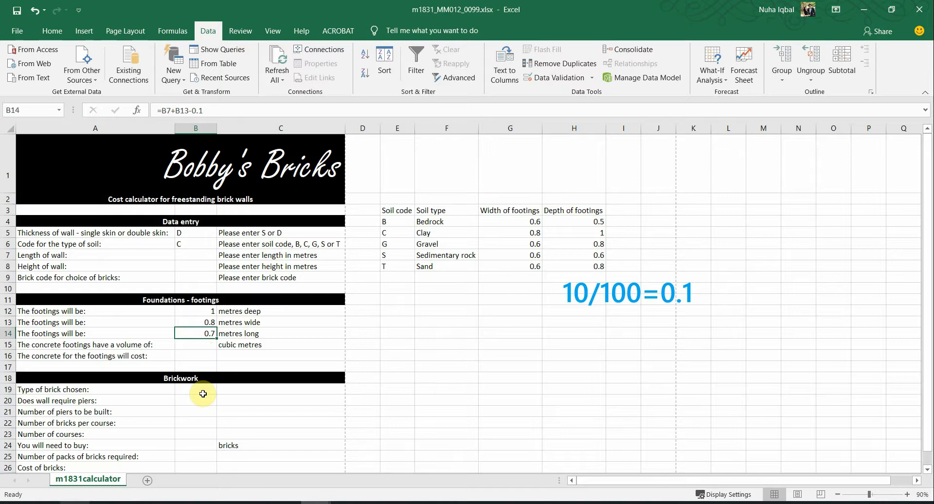
{"action": "left_click", "coordinate": [196, 256]}
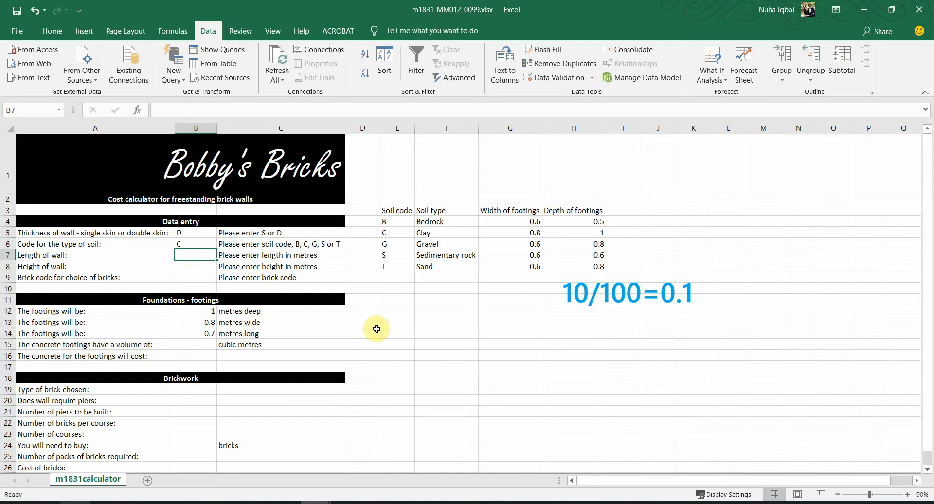
{"action": "type", "text": "2"}
{"action": "key", "text": "Return"}
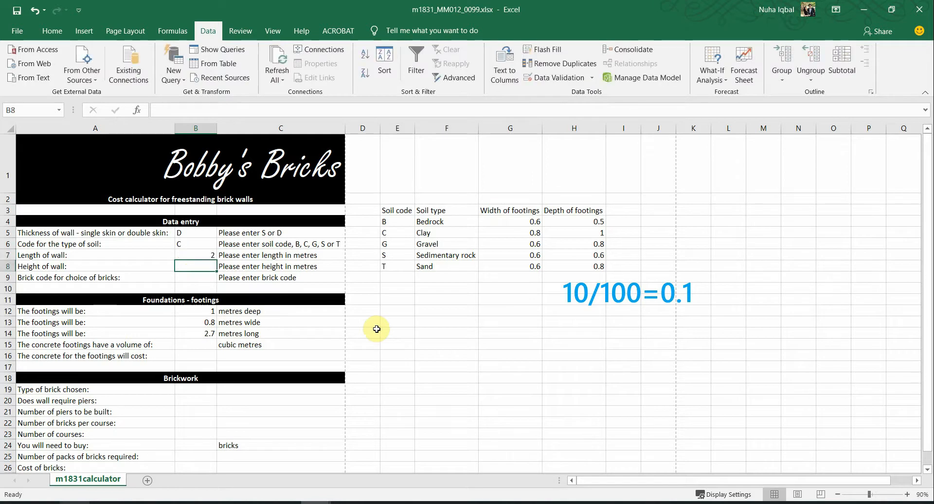
{"action": "key", "text": "Up"}
{"action": "type", "text": "10"}
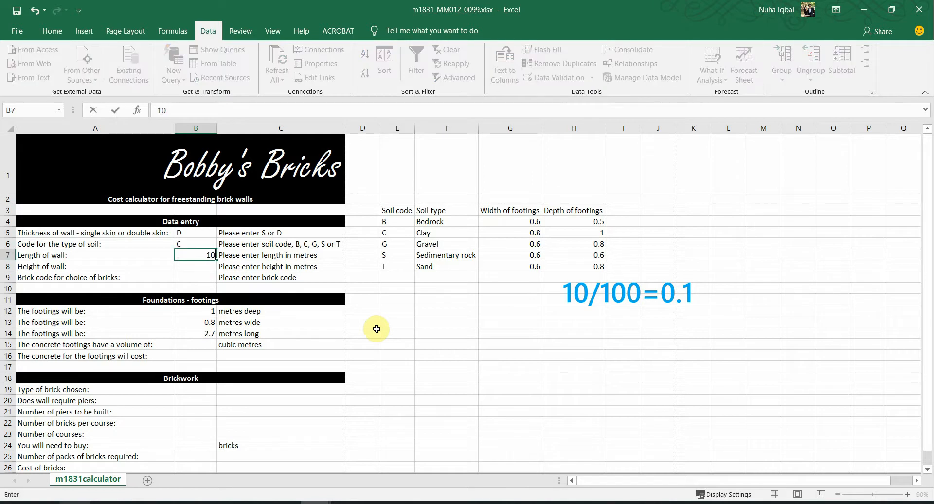
{"action": "key", "text": "Return"}
{"action": "key", "text": "Down"}
{"action": "key", "text": "Up"}
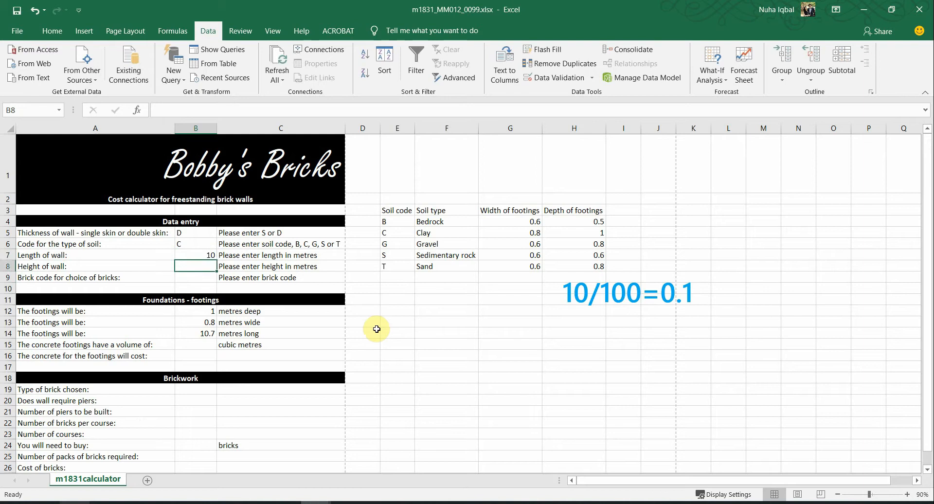
{"action": "key", "text": "Up"}
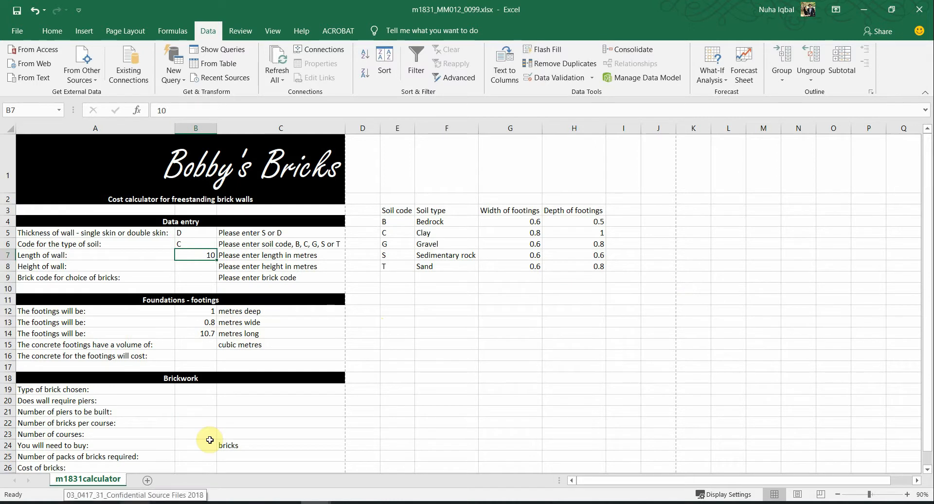
Step: Highlight the cell reference B15 in question 9 of the exam paper
{"action": "key", "text": "alt+Tab"}
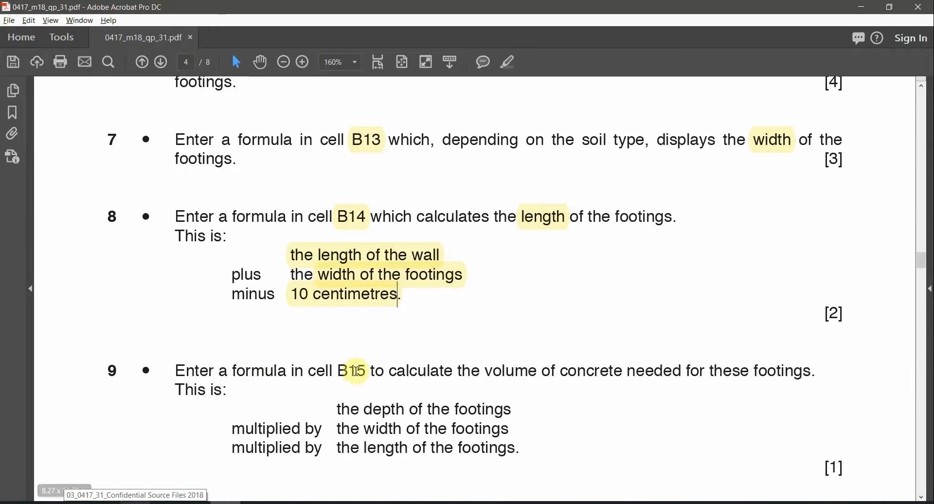
{"action": "scroll", "coordinate": [333, 323], "scroll_direction": "down", "scroll_amount": 1}
{"action": "scroll", "coordinate": [340, 328], "scroll_direction": "down", "scroll_amount": 1}
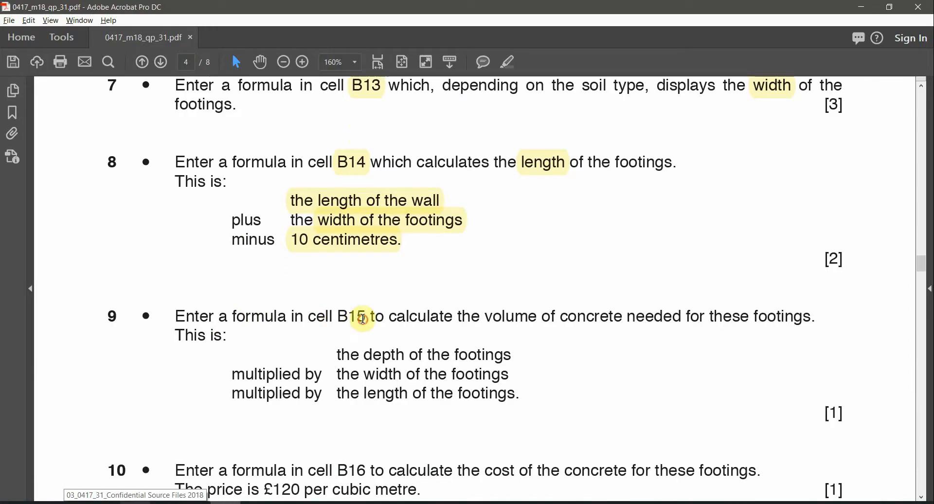
{"action": "double_click", "coordinate": [353, 316]}
{"action": "left_click", "coordinate": [508, 62]}
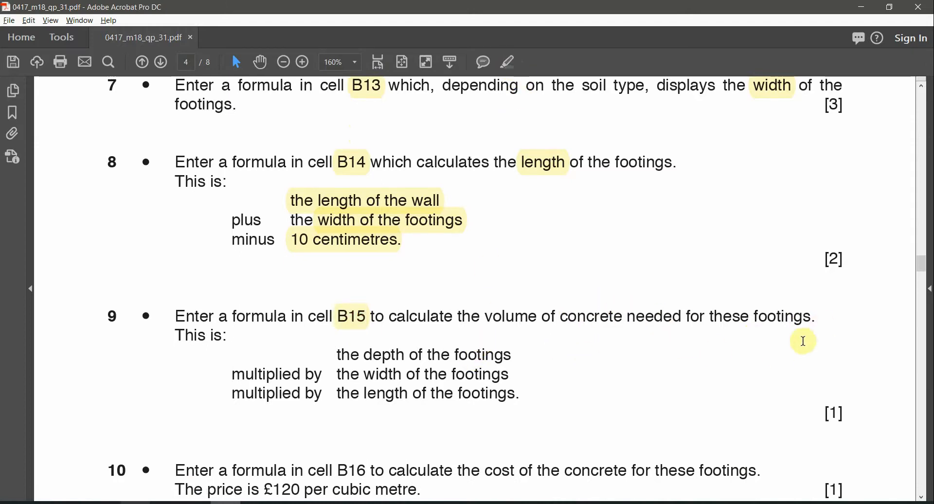
{"action": "scroll", "coordinate": [261, 351], "scroll_direction": "down", "scroll_amount": 1}
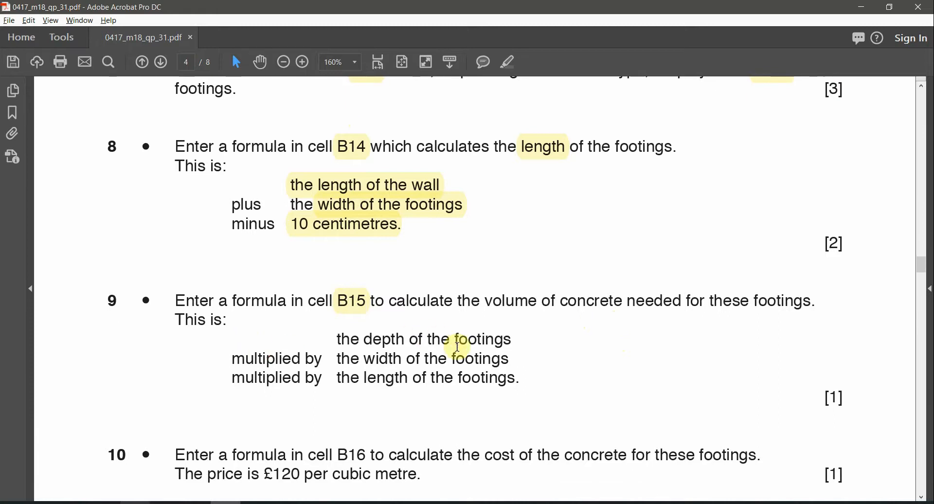
{"action": "scroll", "coordinate": [466, 354], "scroll_direction": "down", "scroll_amount": 1}
{"action": "scroll", "coordinate": [460, 369], "scroll_direction": "down", "scroll_amount": 1}
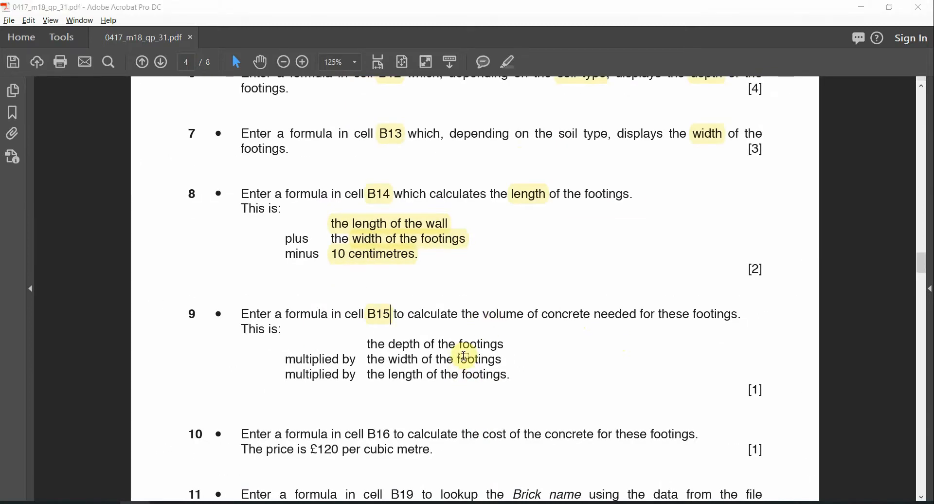
Step: Select B15 in the workbook and mark question 9's depth, width and length lines while rereading
{"action": "key", "text": "alt+Tab"}
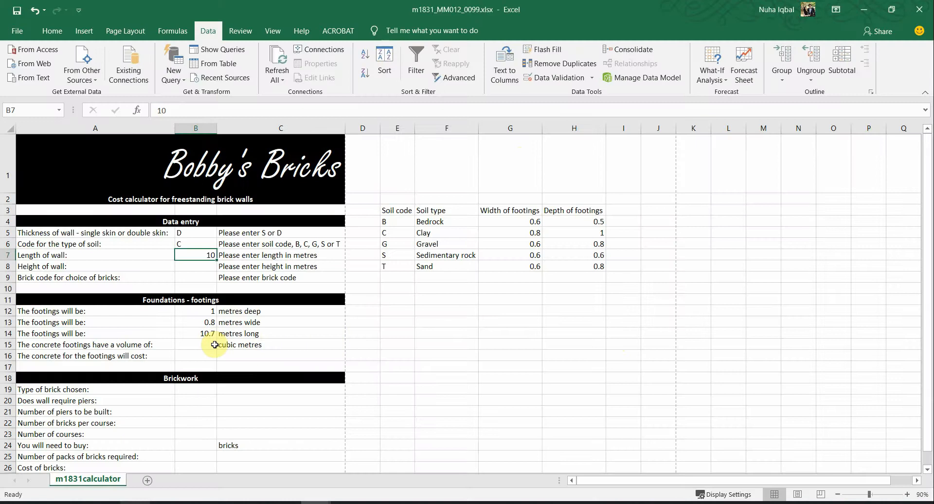
{"action": "left_click", "coordinate": [215, 344]}
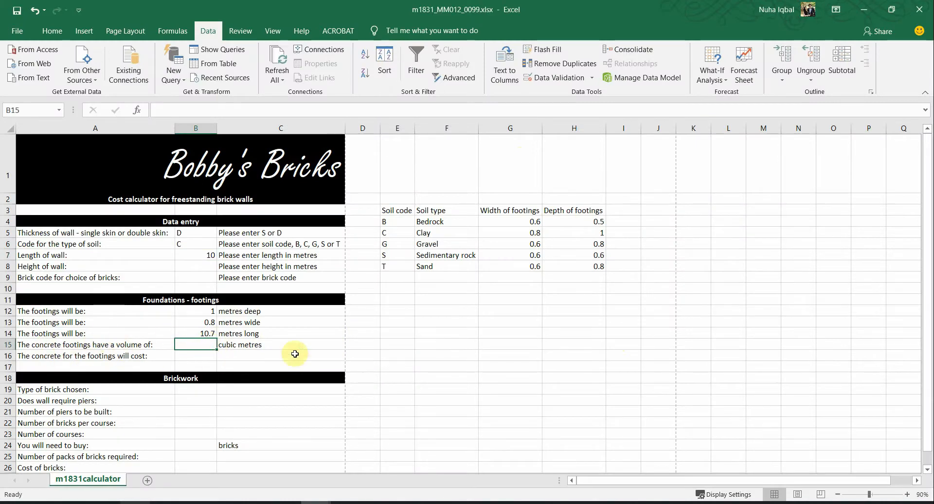
{"action": "key", "text": "alt+Tab"}
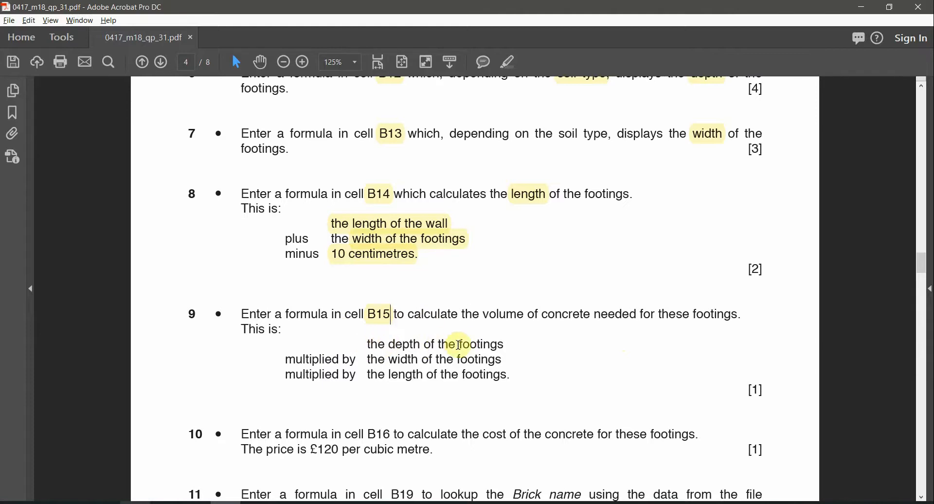
{"action": "left_click_drag", "start_coordinate": [296, 360], "coordinate": [327, 360]}
{"action": "left_click_drag", "start_coordinate": [399, 360], "coordinate": [457, 381]}
{"action": "left_click_drag", "start_coordinate": [286, 375], "coordinate": [457, 420]}
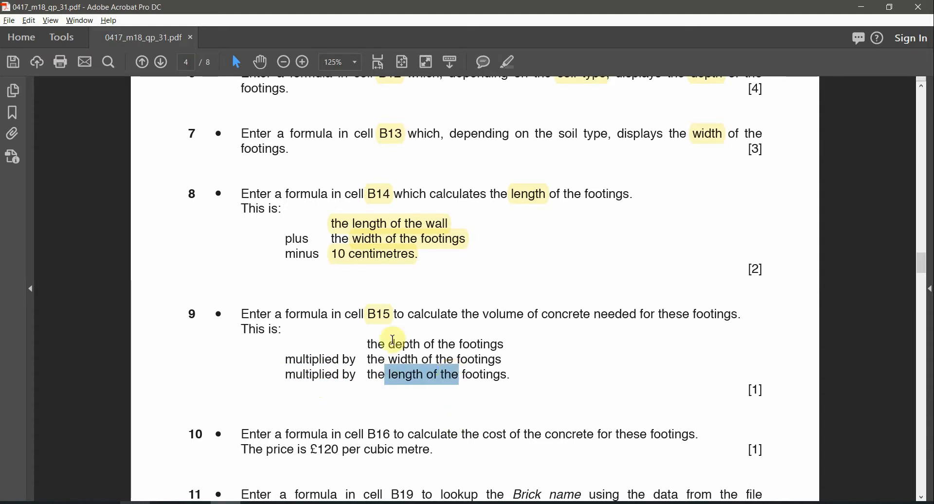
{"action": "left_click_drag", "start_coordinate": [370, 344], "coordinate": [479, 346]}
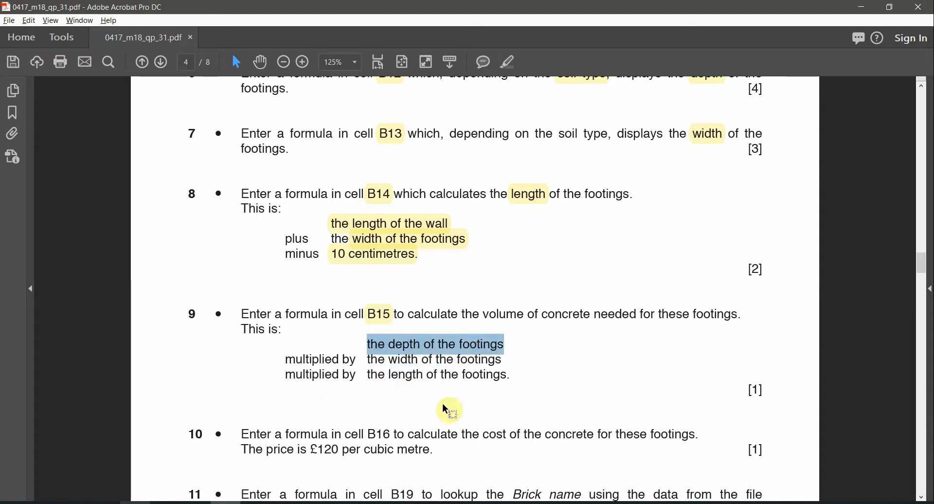
{"action": "key", "text": "alt+Tab"}
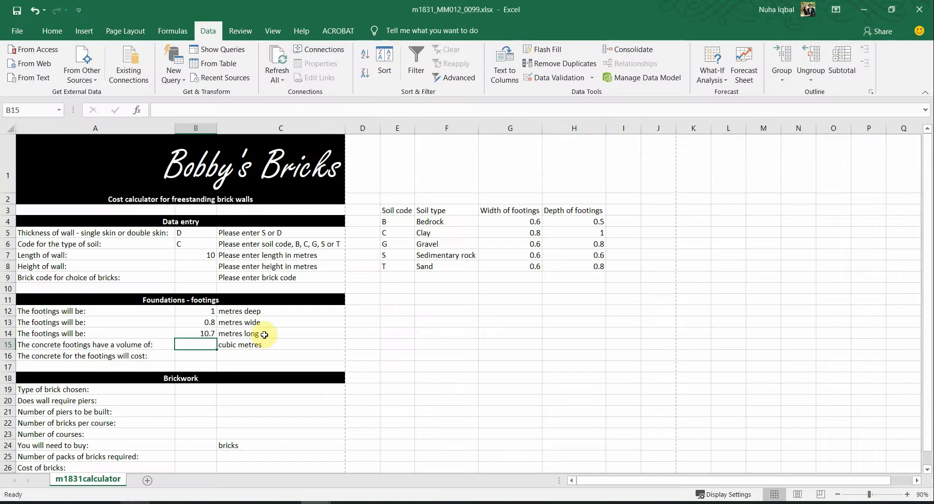
Step: Enter =B12*B13*B14 in B15, checking each term against question 9, giving 8.56 cubic metres
{"action": "type", "text": "="}
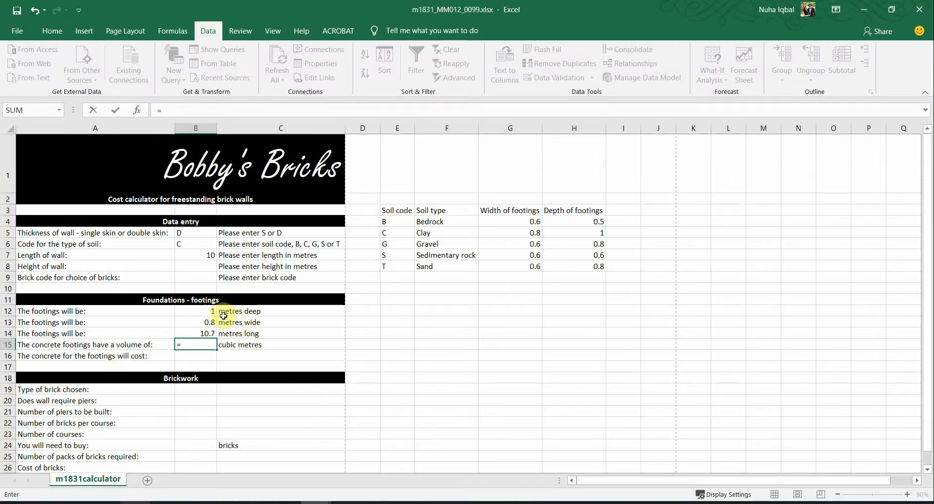
{"action": "left_click", "coordinate": [196, 312]}
{"action": "key", "text": "alt+Tab"}
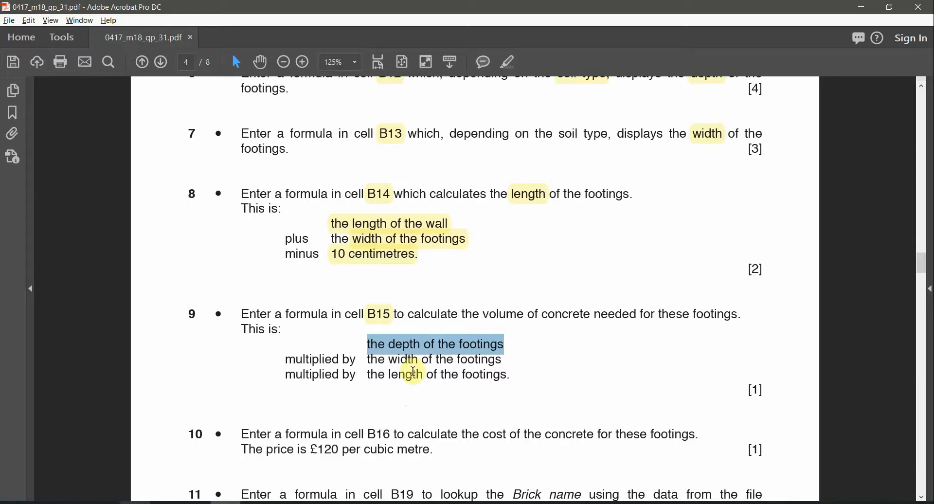
{"action": "left_click_drag", "start_coordinate": [370, 360], "coordinate": [470, 361]}
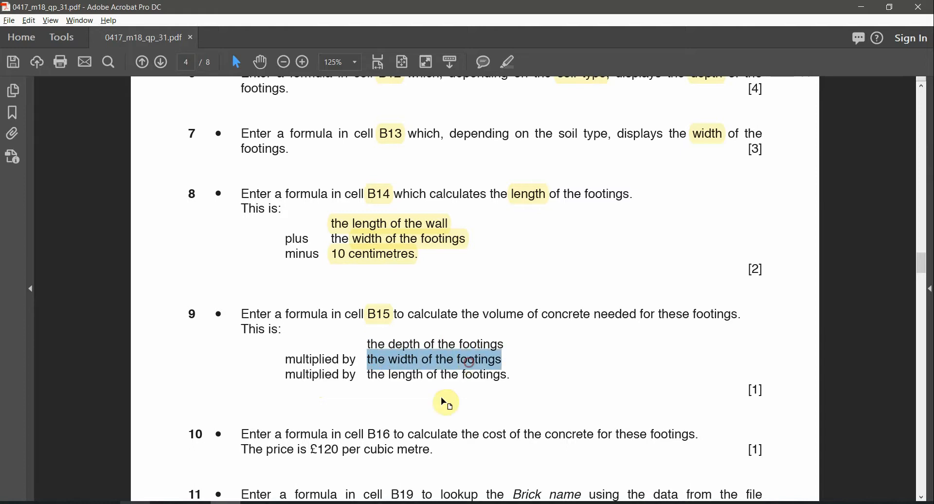
{"action": "key", "text": "alt+Tab"}
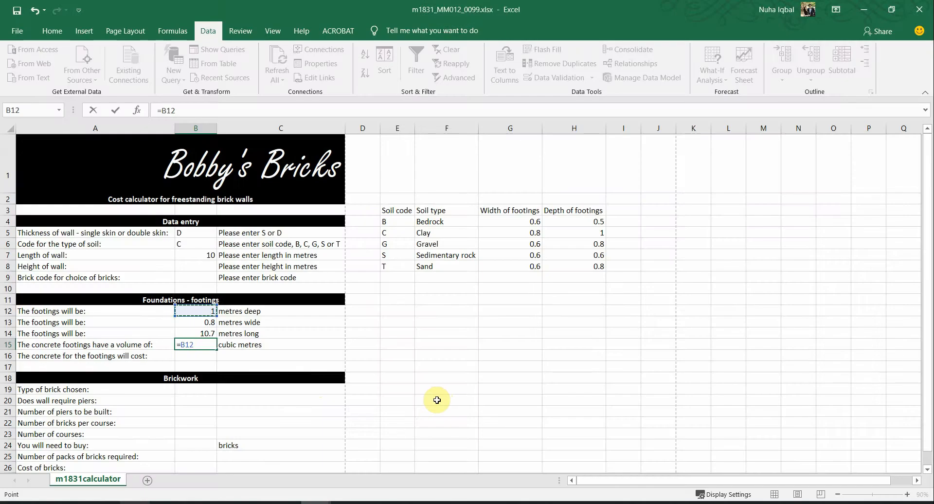
{"action": "left_click", "coordinate": [190, 322]}
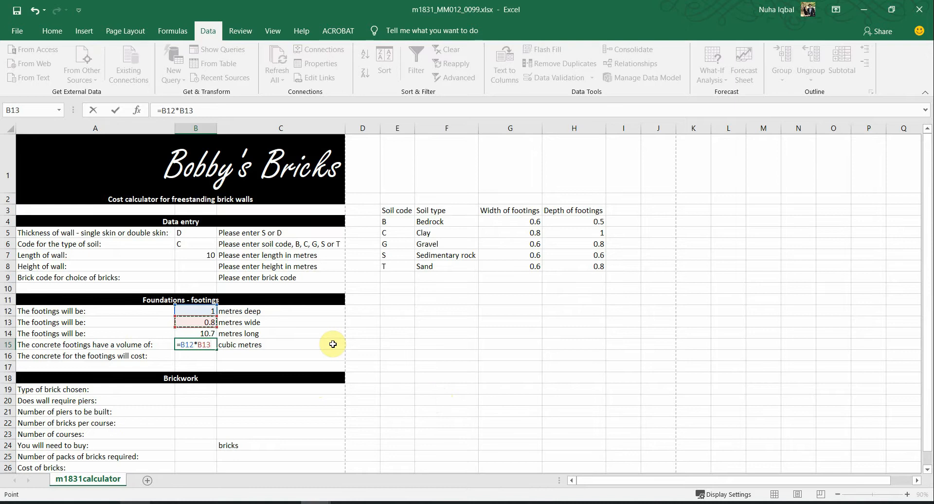
{"action": "key", "text": "alt+Tab"}
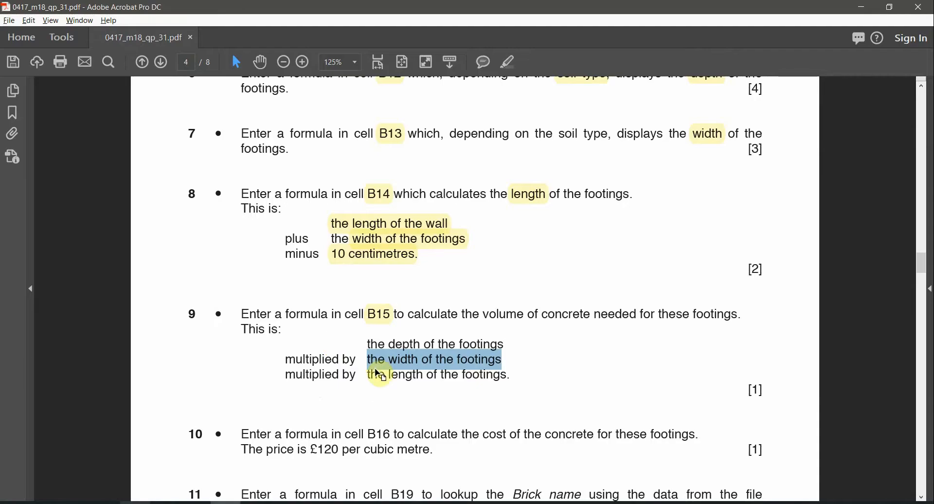
{"action": "left_click", "coordinate": [379, 369]}
{"action": "left_click_drag", "start_coordinate": [379, 374], "coordinate": [513, 376]}
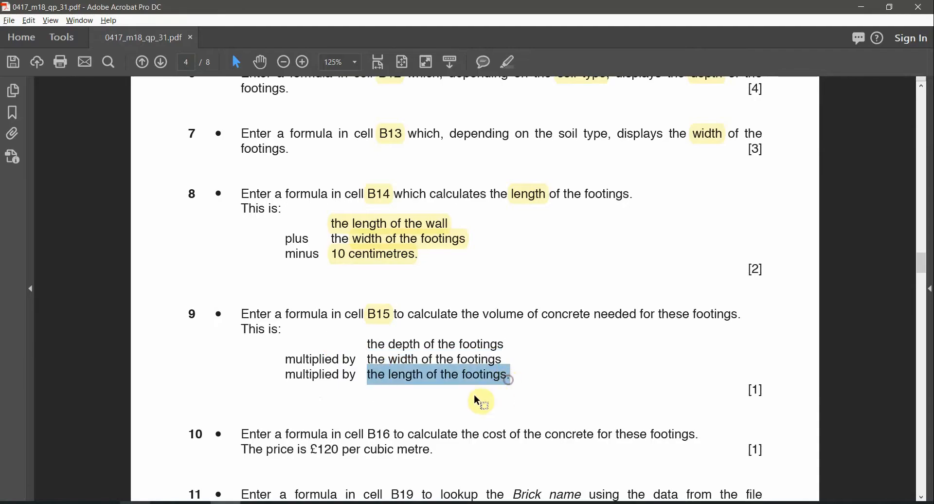
{"action": "key", "text": "alt+Tab"}
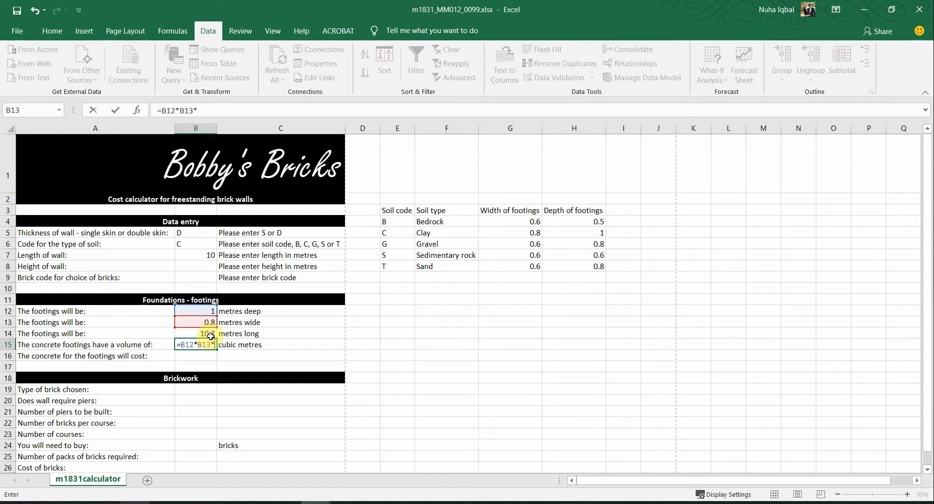
{"action": "left_click", "coordinate": [208, 334]}
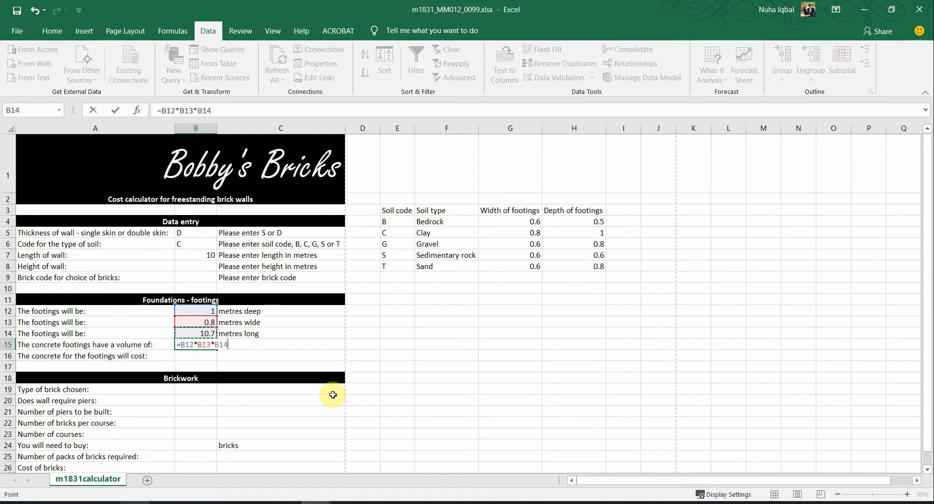
{"action": "key", "text": "Return"}
Step: Scroll the exam paper on to question 10 and check the volume result in the workbook
{"action": "key", "text": "alt+Tab"}
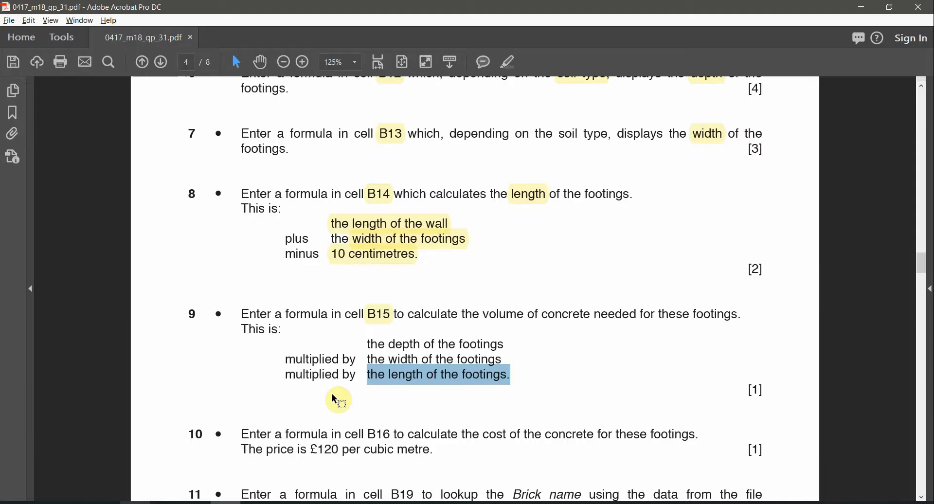
{"action": "scroll", "coordinate": [336, 399], "scroll_direction": "down", "scroll_amount": 1}
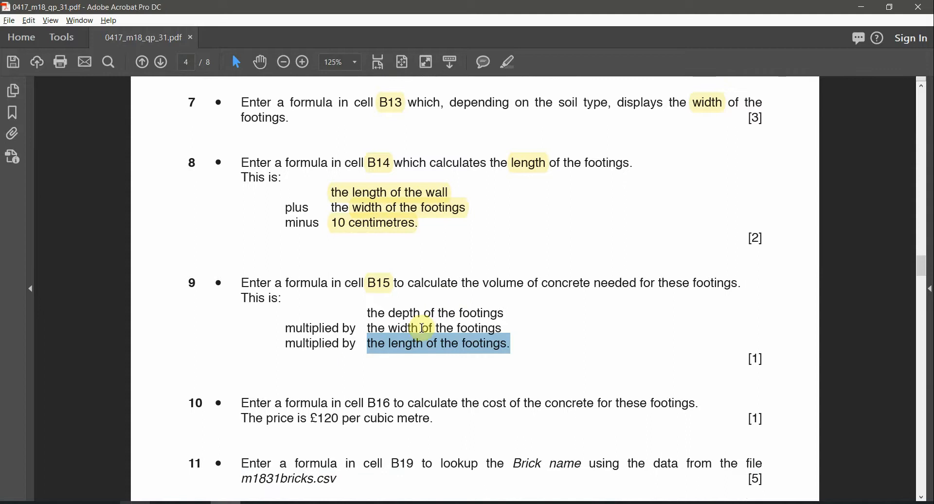
{"action": "scroll", "coordinate": [550, 341], "scroll_direction": "down", "scroll_amount": 1}
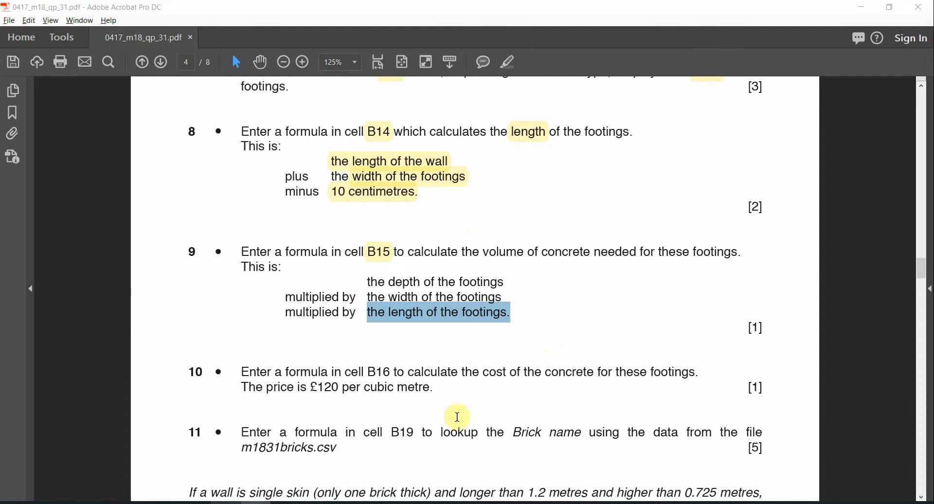
{"action": "key", "text": "alt+Tab"}
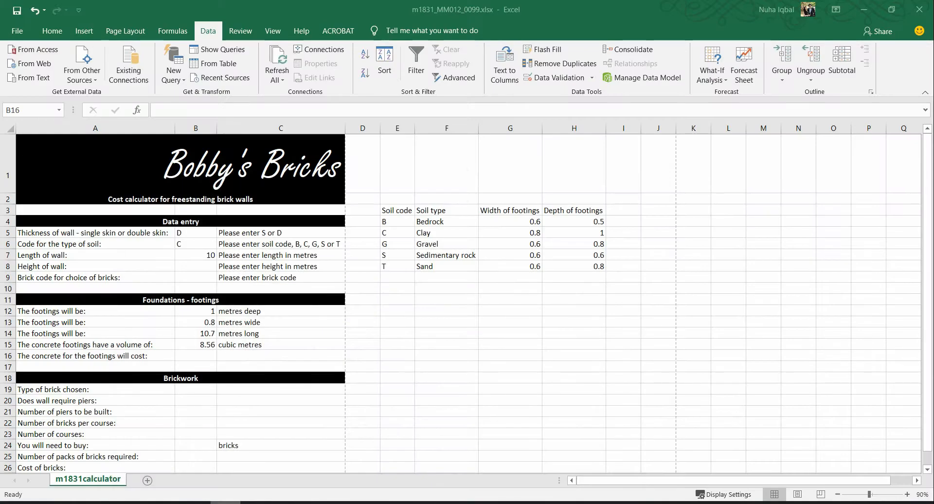
{"action": "key", "text": "alt+Tab"}
Step: Highlight B16 in question 10 and select cell B16 in the workbook
{"action": "double_click", "coordinate": [372, 374]}
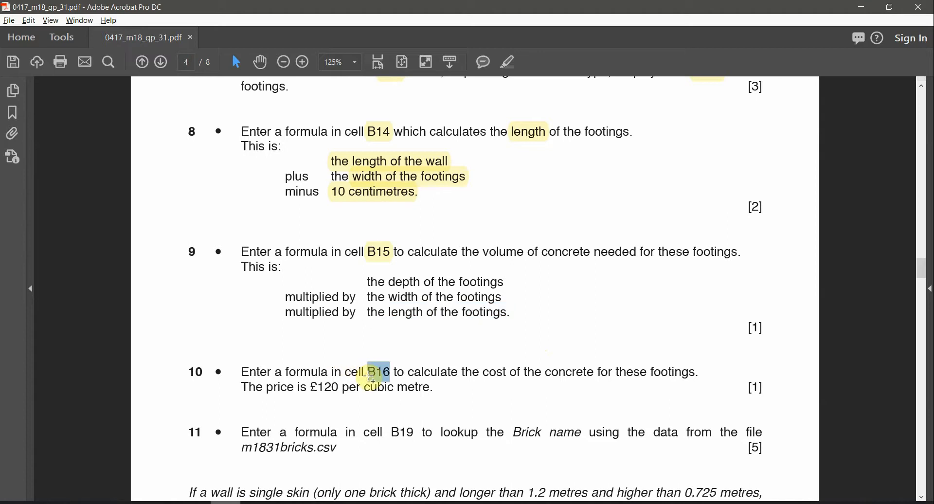
{"action": "left_click", "coordinate": [507, 65]}
{"action": "key", "text": "alt+Tab"}
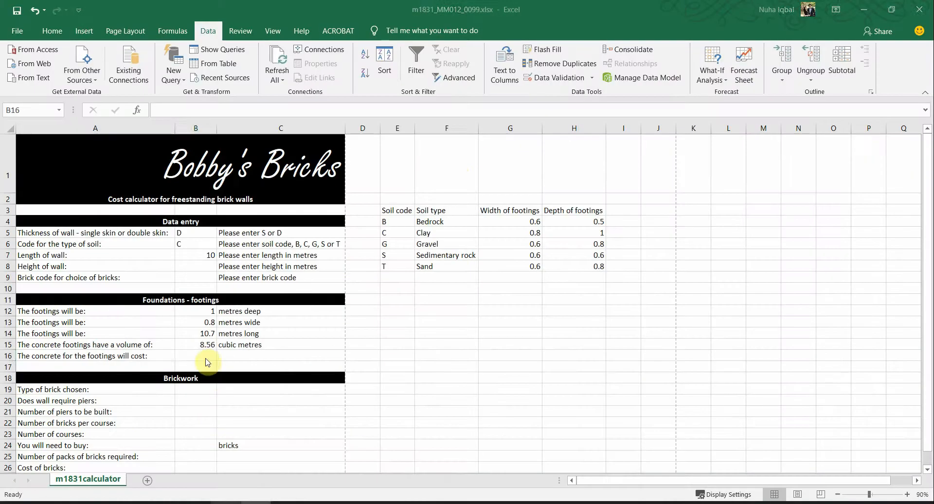
{"action": "left_click", "coordinate": [205, 356]}
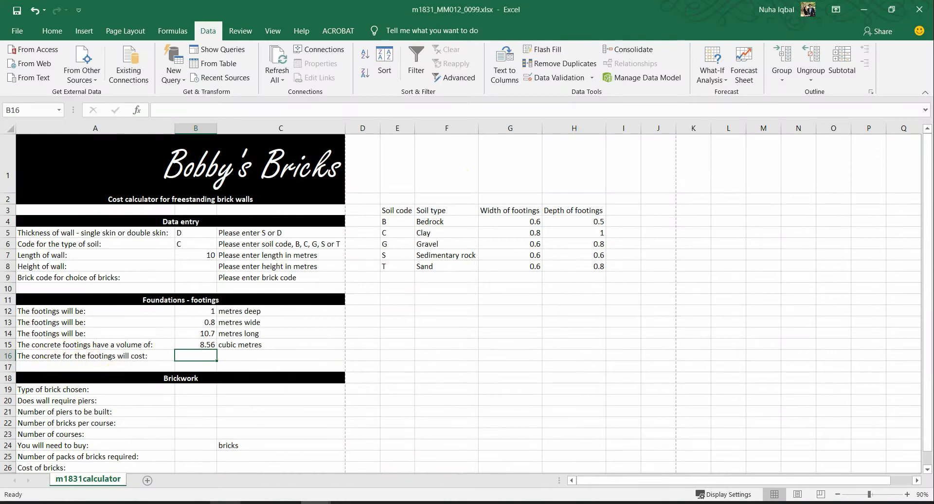
Step: Mark the £120 price in question 10, then return to the Bobby's Bricks workbook
{"action": "key", "text": "alt+Tab"}
{"action": "key", "text": "alt+Tab"}
{"action": "key", "text": "alt+Tab"}
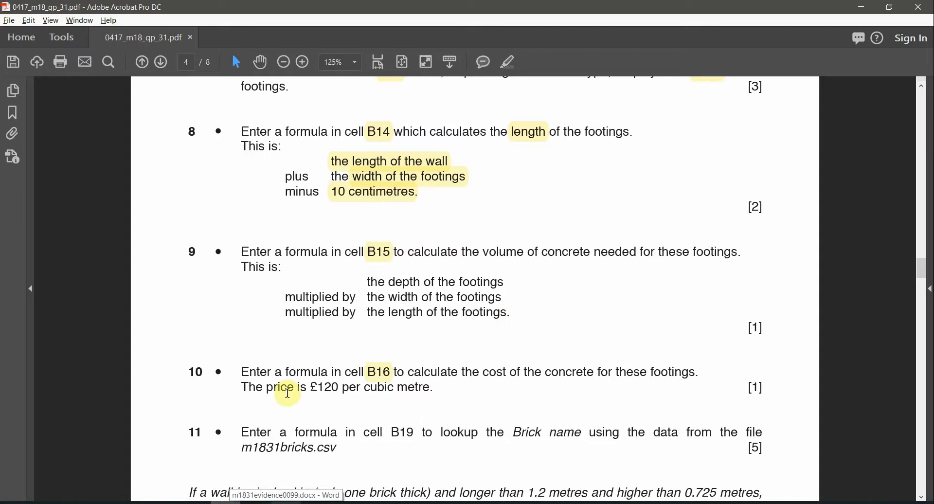
{"action": "left_click_drag", "start_coordinate": [310, 388], "coordinate": [344, 388]}
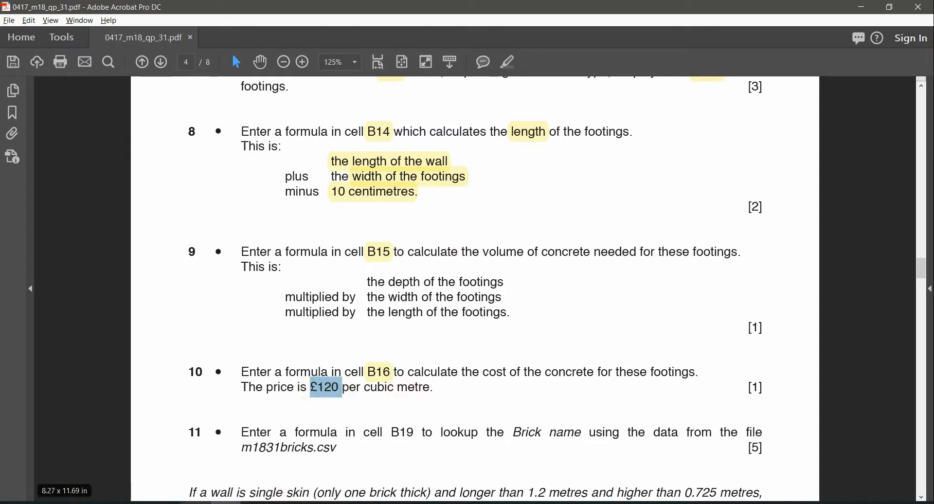
{"action": "left_click", "coordinate": [253, 503]}
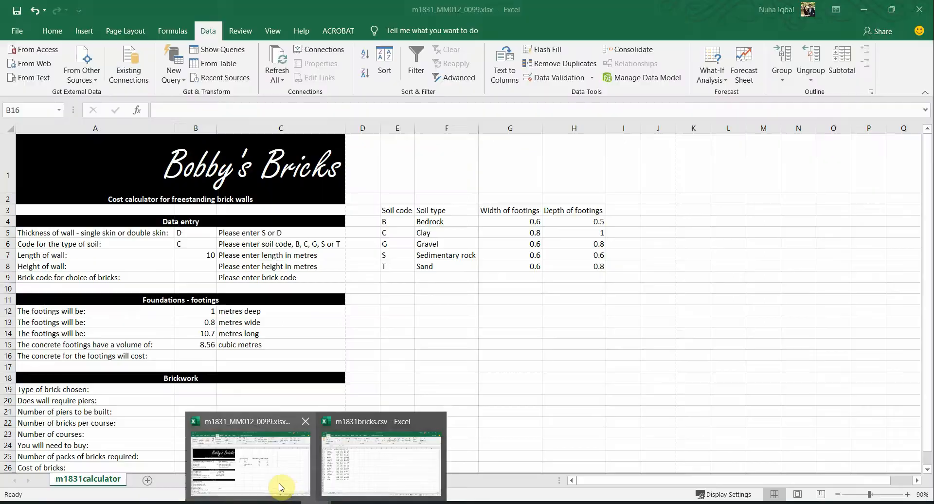
{"action": "left_click", "coordinate": [282, 486]}
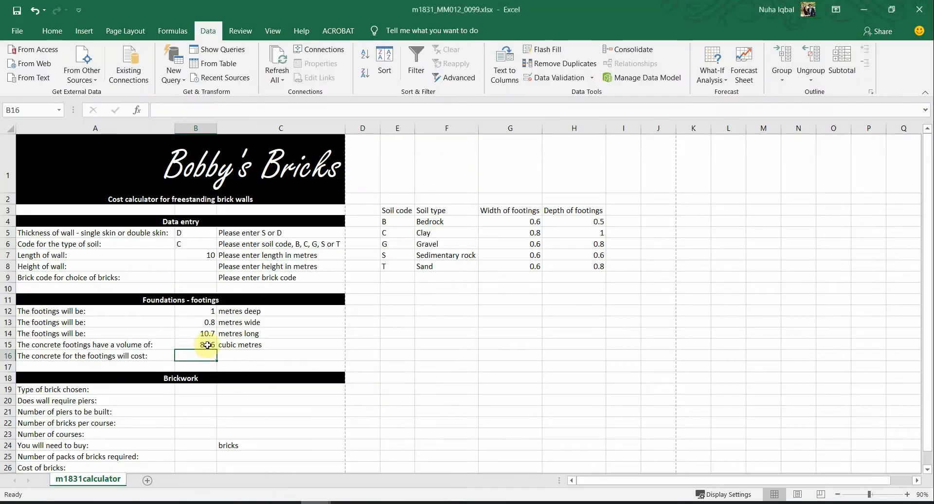
{"action": "left_click", "coordinate": [231, 345]}
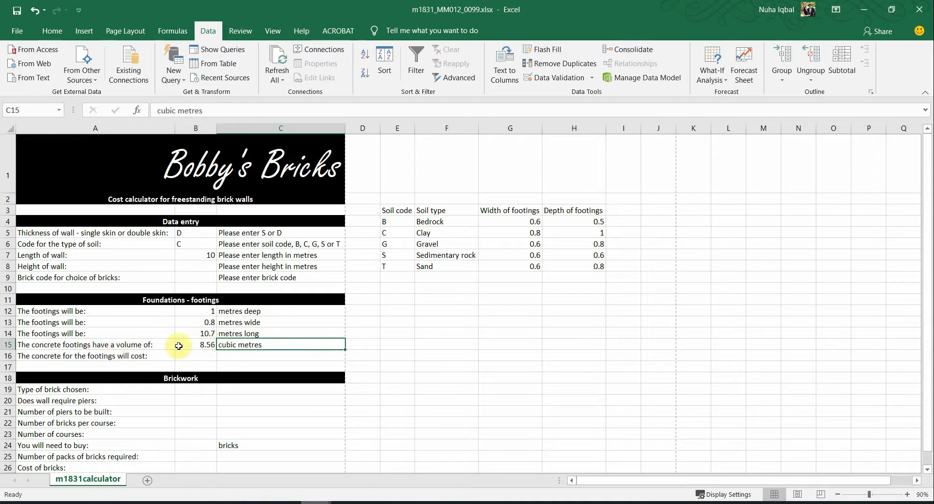
Step: Enter =B15*120 in B16 to get a concrete cost of 1027.2, then reselect B16
{"action": "left_click", "coordinate": [213, 355]}
{"action": "type", "text": "="}
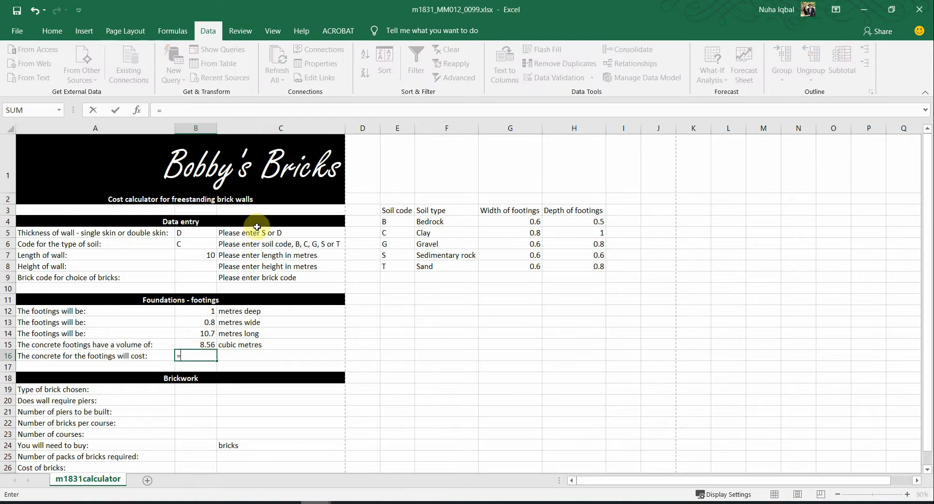
{"action": "left_click", "coordinate": [203, 347]}
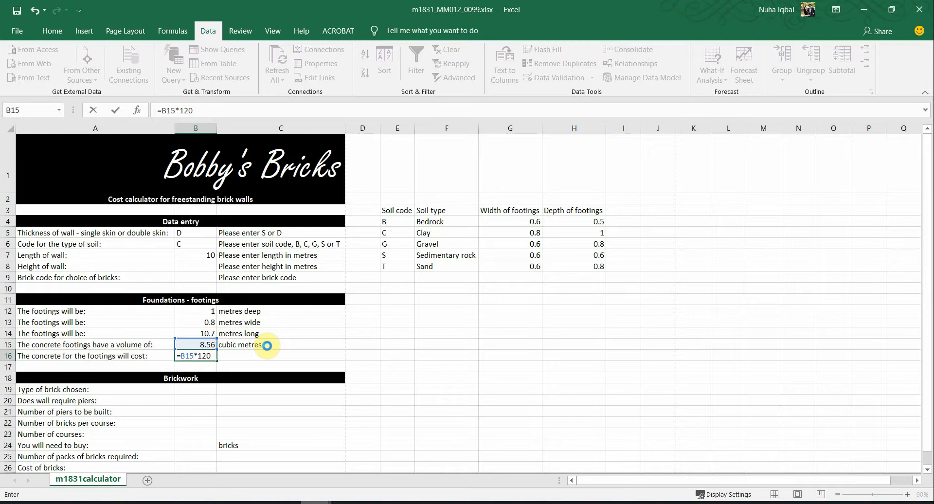
{"action": "key", "text": "Return"}
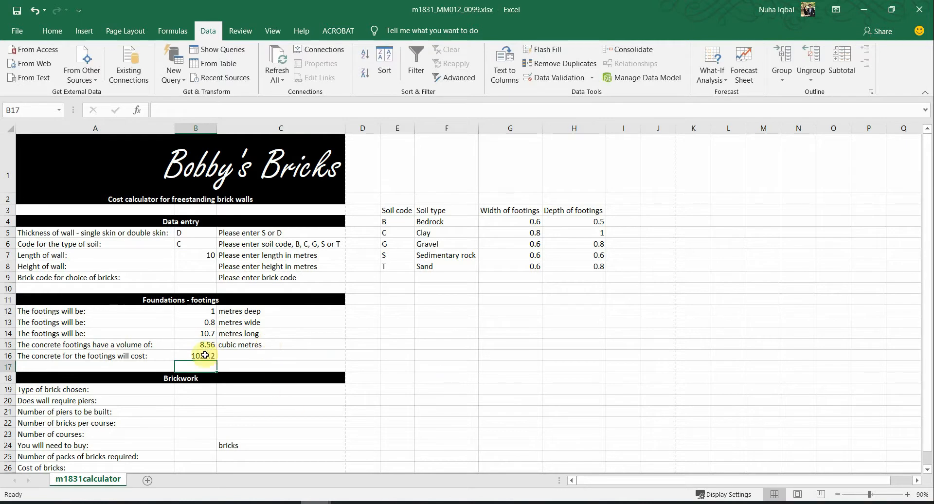
{"action": "left_click", "coordinate": [205, 355]}
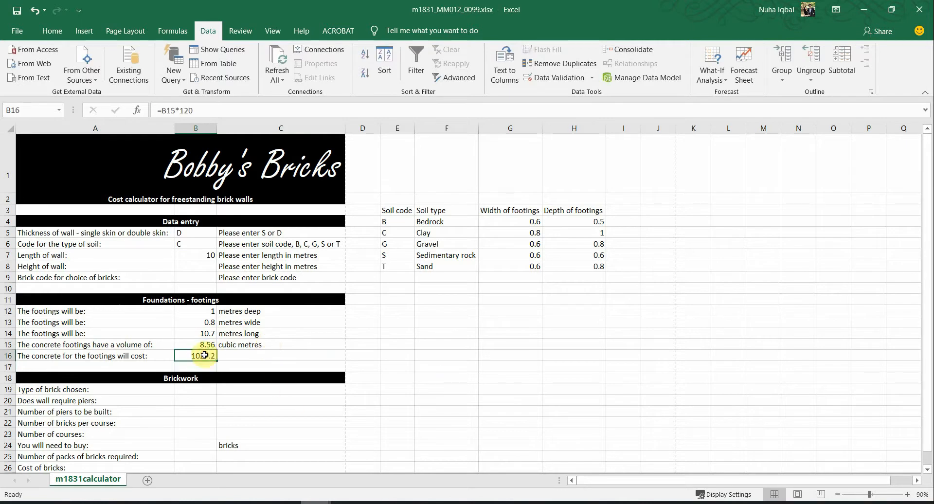
Step: Apply a pound sterling accounting format to B16 and open the full number format settings
{"action": "left_click", "coordinate": [48, 37]}
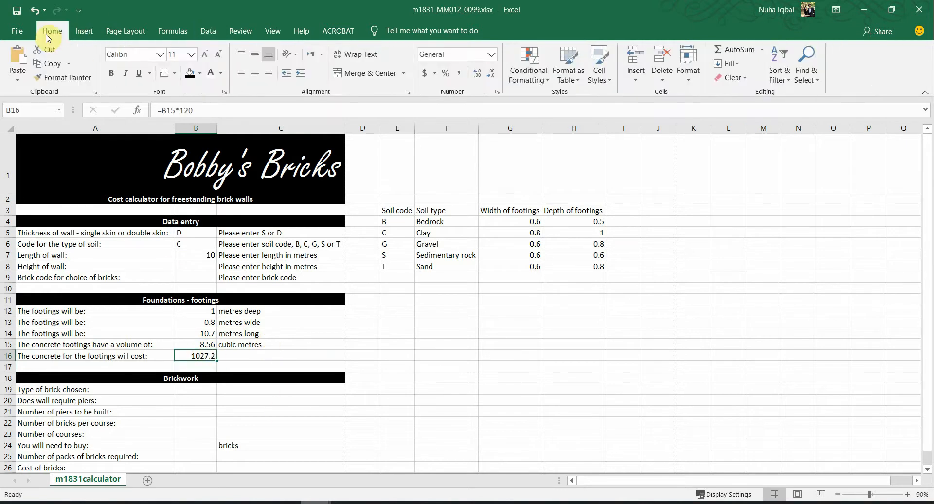
{"action": "left_click", "coordinate": [435, 73]}
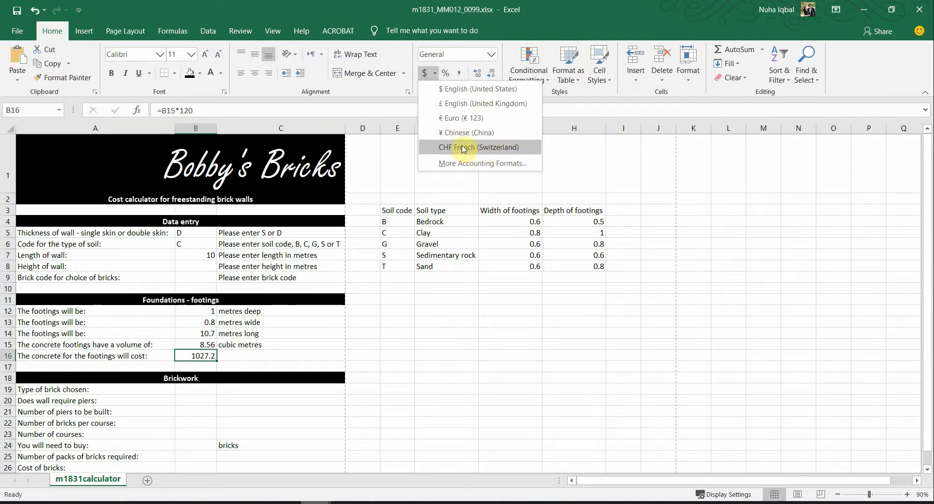
{"action": "left_click", "coordinate": [501, 103]}
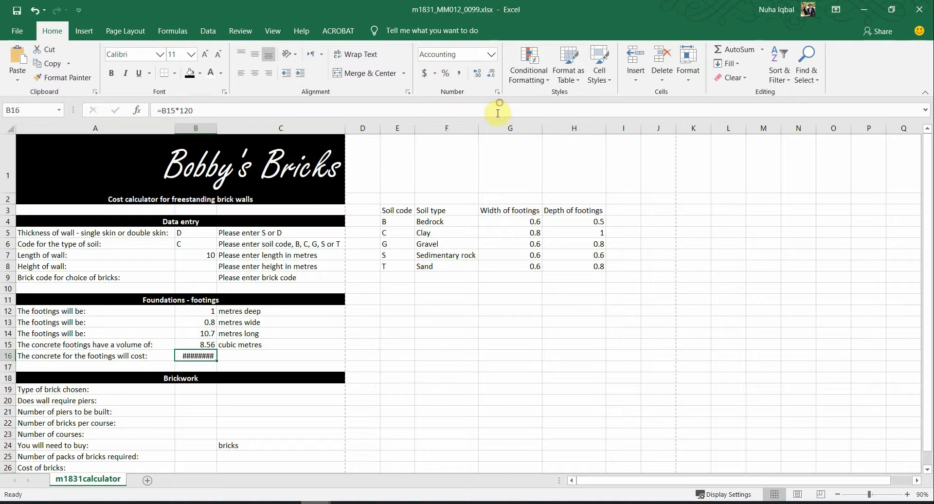
{"action": "left_click", "coordinate": [434, 74]}
{"action": "left_click", "coordinate": [484, 164]}
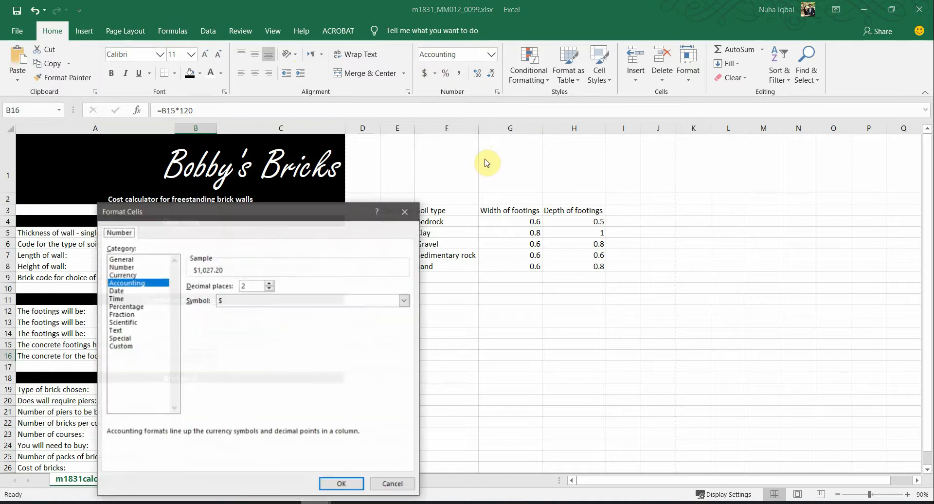
Step: Switch B16's format category to Currency and search the symbol list for pounds
{"action": "left_click", "coordinate": [124, 275]}
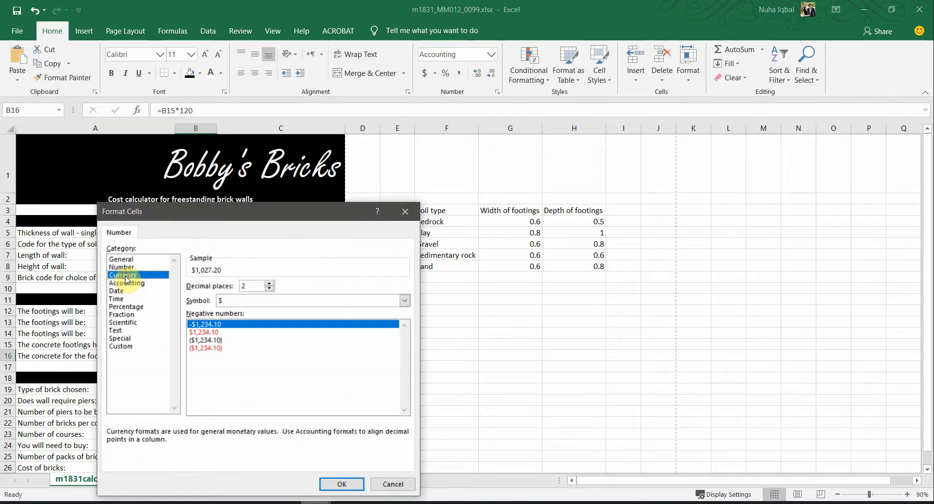
{"action": "left_click", "coordinate": [244, 300]}
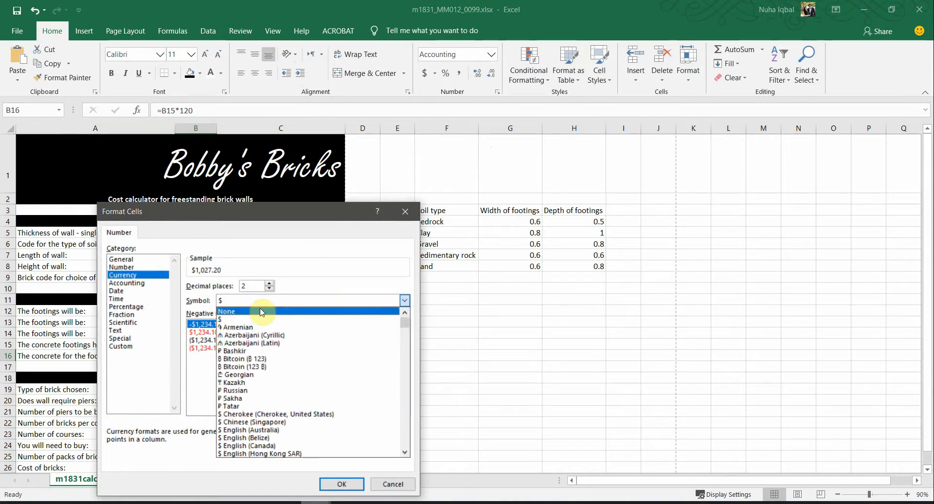
{"action": "key", "text": "p"}
{"action": "key", "text": "p"}
{"action": "key", "text": "p"}
{"action": "key", "text": "p"}
{"action": "key", "text": "p"}
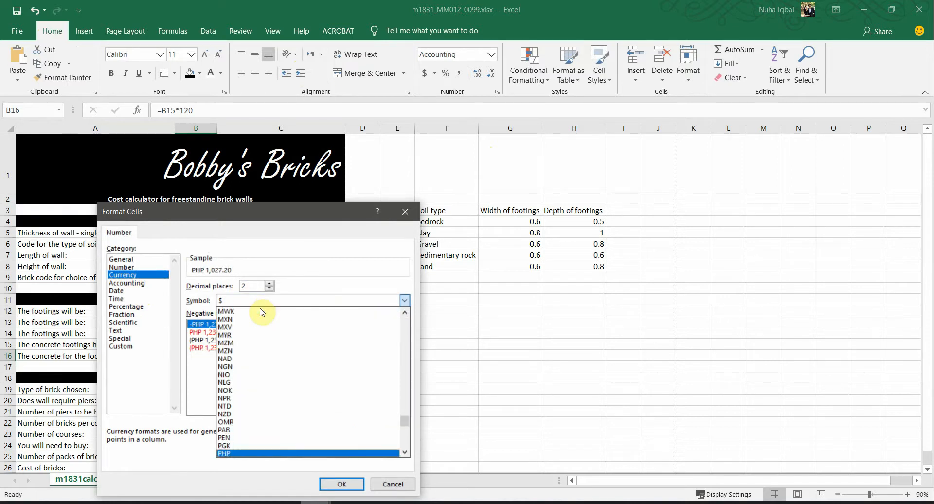
{"action": "key", "text": "p"}
{"action": "key", "text": "p"}
{"action": "key", "text": "p"}
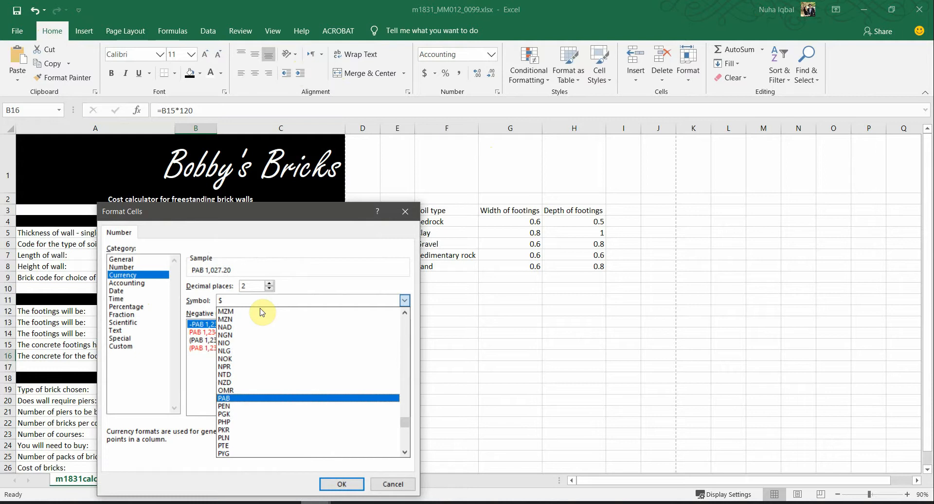
{"action": "key", "text": "p"}
{"action": "key", "text": "p"}
{"action": "key", "text": "p"}
{"action": "key", "text": "b"}
{"action": "key", "text": "b"}
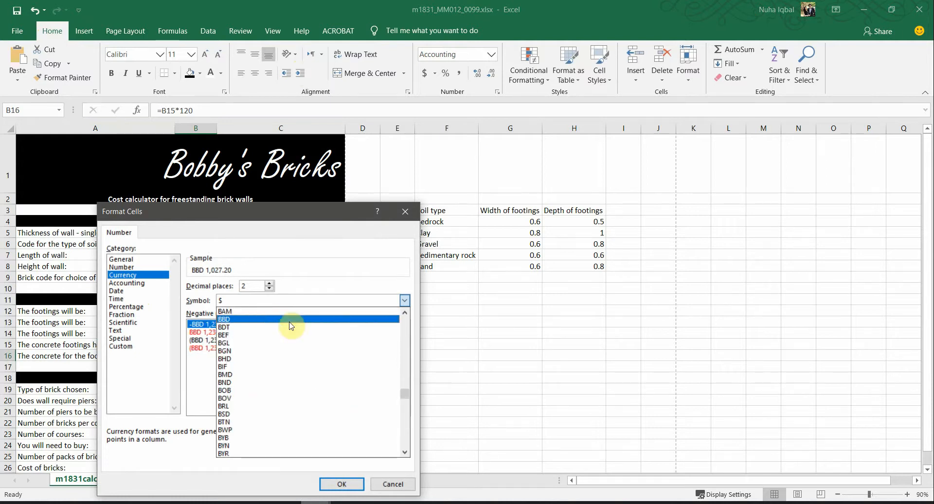
{"action": "scroll", "coordinate": [278, 321], "scroll_direction": "up", "scroll_amount": 3}
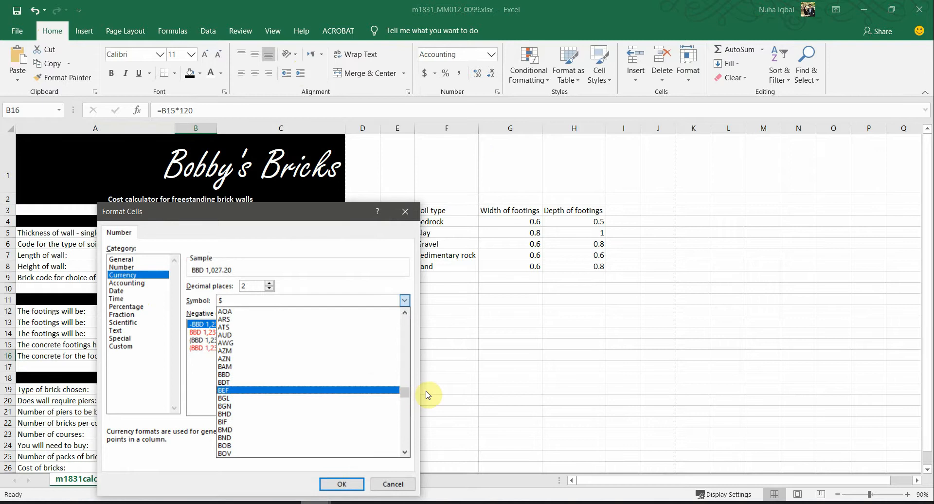
{"action": "left_click_drag", "start_coordinate": [408, 395], "coordinate": [408, 305]}
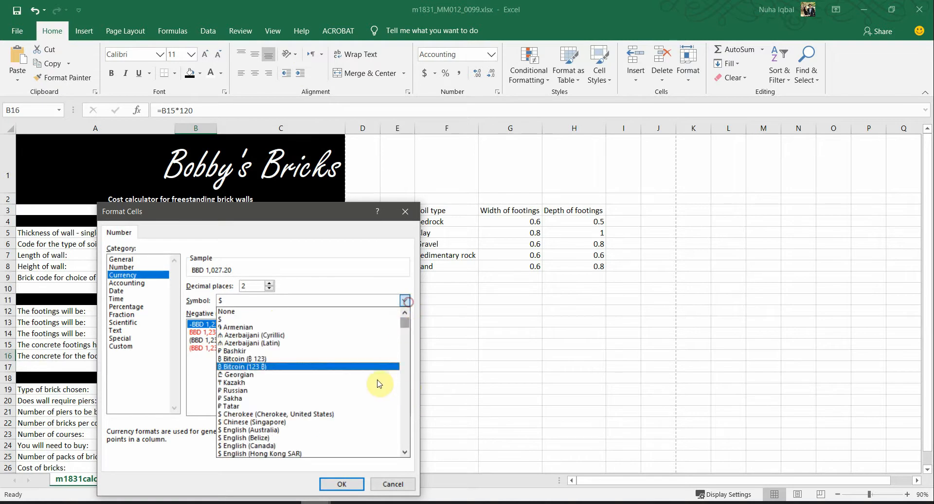
{"action": "scroll", "coordinate": [375, 383], "scroll_direction": "down", "scroll_amount": 2}
{"action": "scroll", "coordinate": [369, 385], "scroll_direction": "down", "scroll_amount": 4}
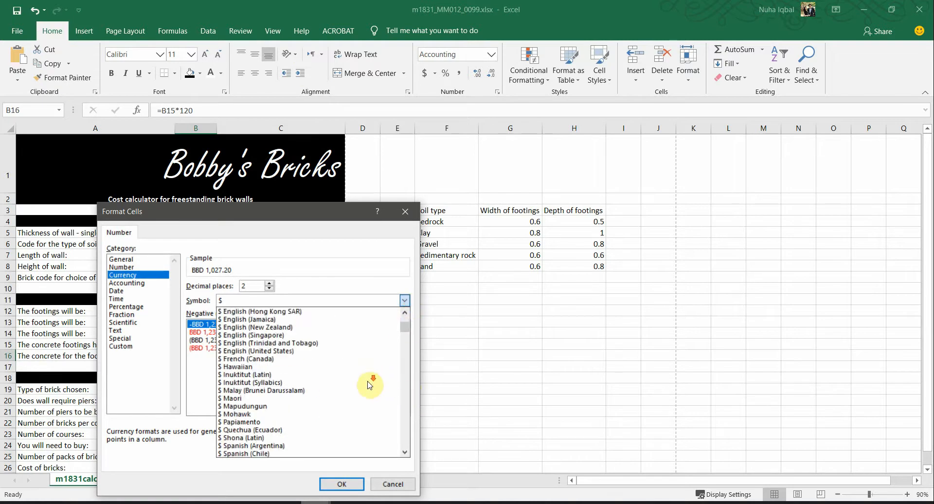
{"action": "scroll", "coordinate": [369, 384], "scroll_direction": "down", "scroll_amount": 3}
{"action": "scroll", "coordinate": [369, 385], "scroll_direction": "up", "scroll_amount": 7}
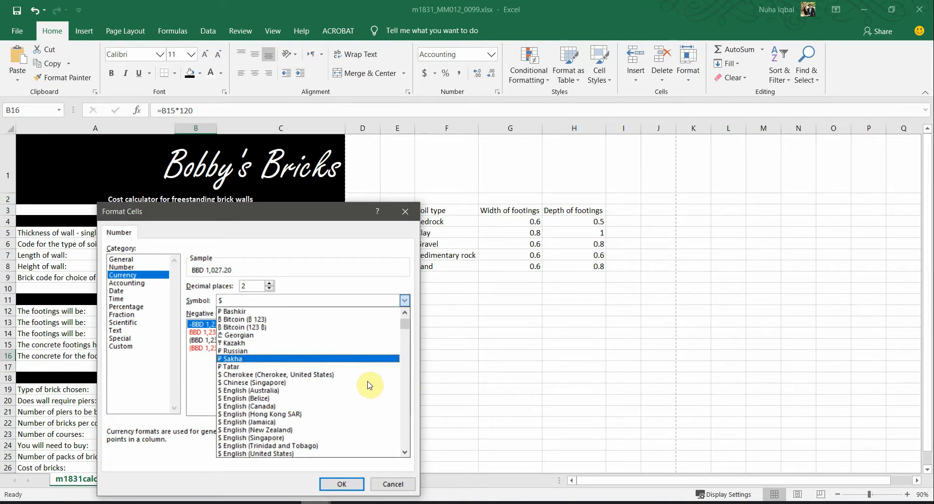
{"action": "scroll", "coordinate": [367, 382], "scroll_direction": "up", "scroll_amount": 2}
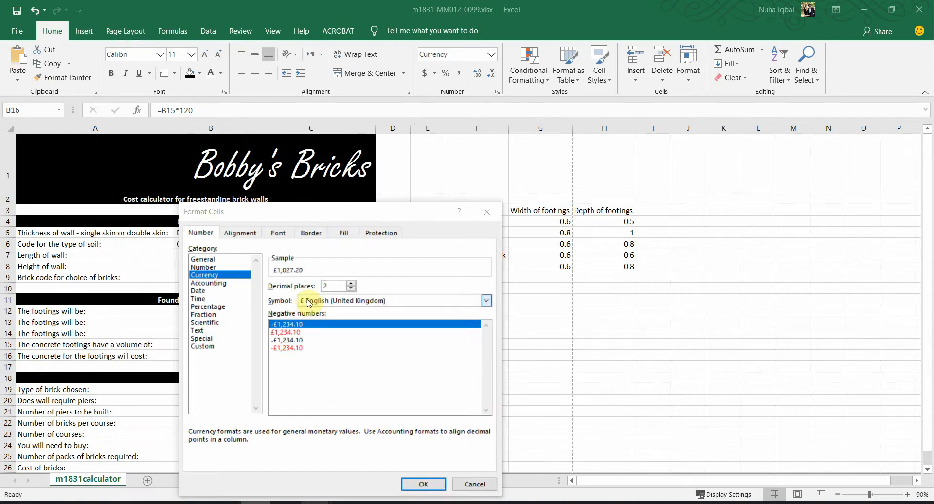
Step: Choose £ English (United Kingdom) with 2 decimal places, so B16 reads £1,027.20
{"action": "left_click", "coordinate": [306, 300]}
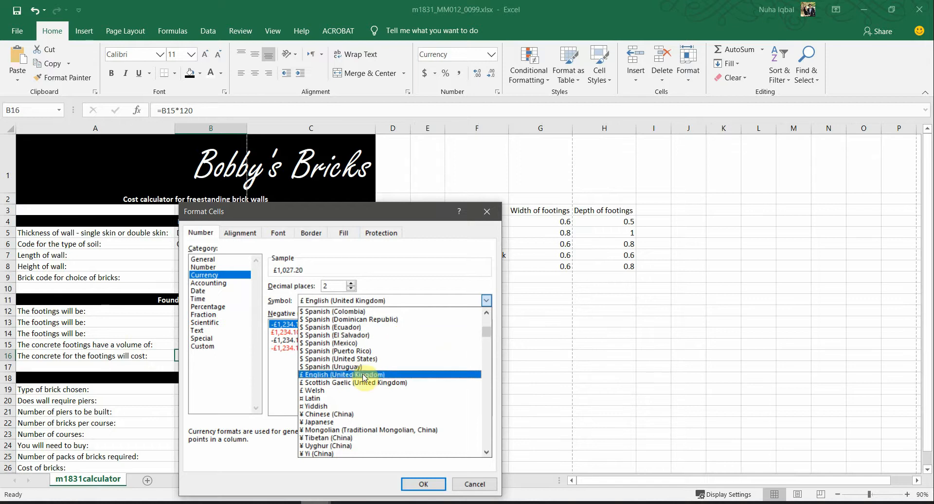
{"action": "scroll", "coordinate": [365, 378], "scroll_direction": "up", "scroll_amount": 1}
{"action": "scroll", "coordinate": [366, 378], "scroll_direction": "down", "scroll_amount": 1}
{"action": "left_click", "coordinate": [362, 375]}
{"action": "left_click", "coordinate": [377, 302]}
{"action": "scroll", "coordinate": [390, 367], "scroll_direction": "down", "scroll_amount": 1}
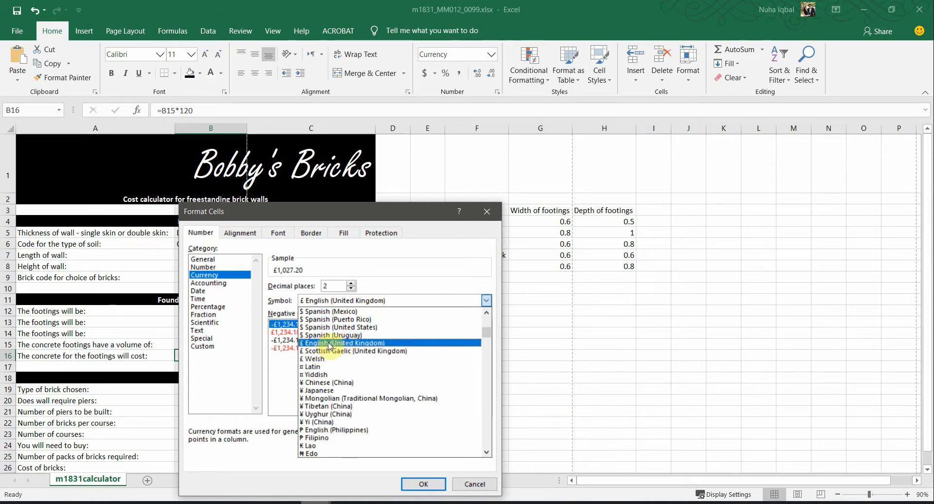
{"action": "left_click", "coordinate": [353, 344]}
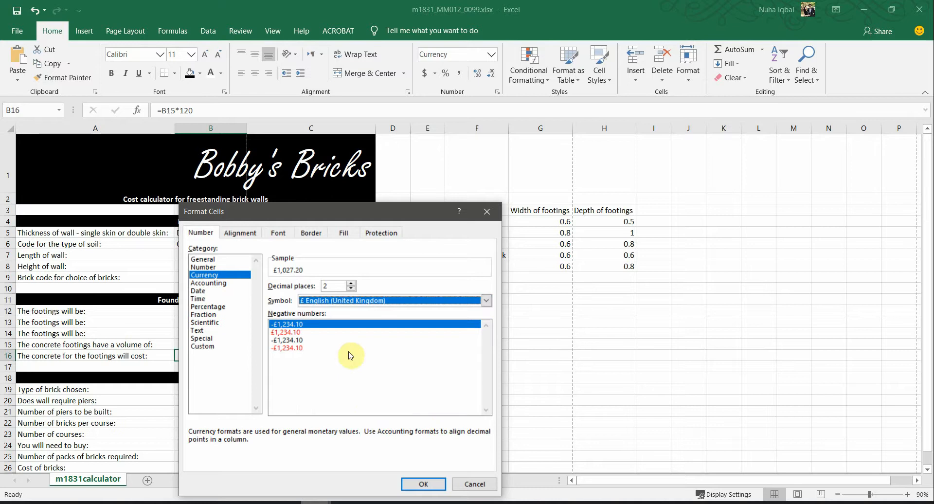
{"action": "left_click", "coordinate": [332, 289]}
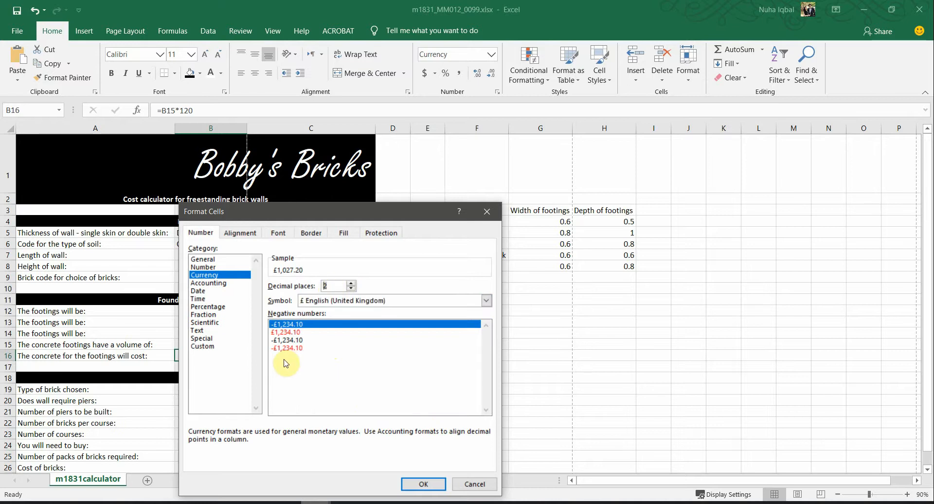
{"action": "left_click", "coordinate": [423, 485]}
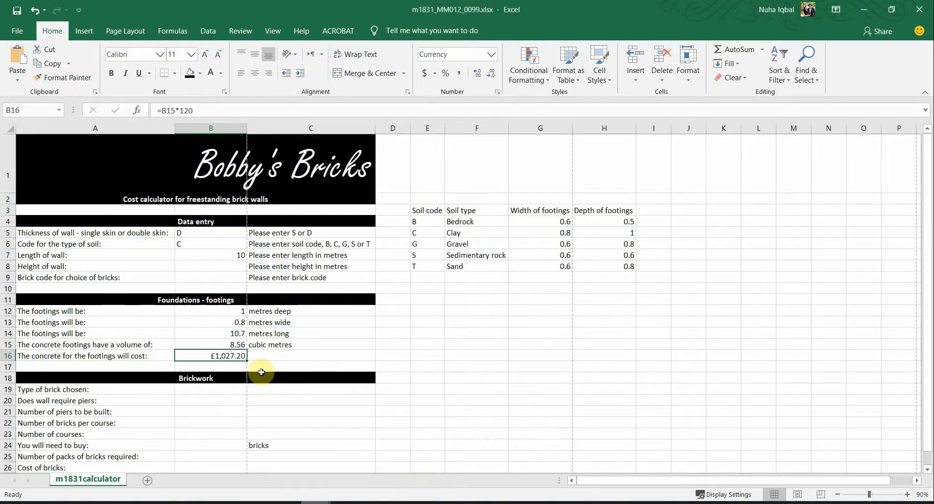
Step: After confirming B16's £ format, enter wall length 1 in B7, giving footing 1.7 m, 1.36 m³, £163.20
{"action": "left_click", "coordinate": [215, 368]}
{"action": "left_click", "coordinate": [237, 354]}
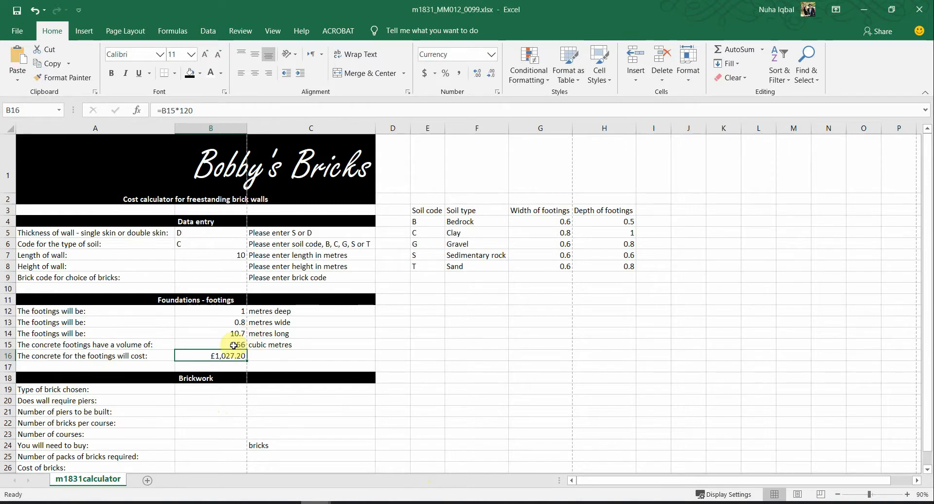
{"action": "left_click", "coordinate": [226, 252]}
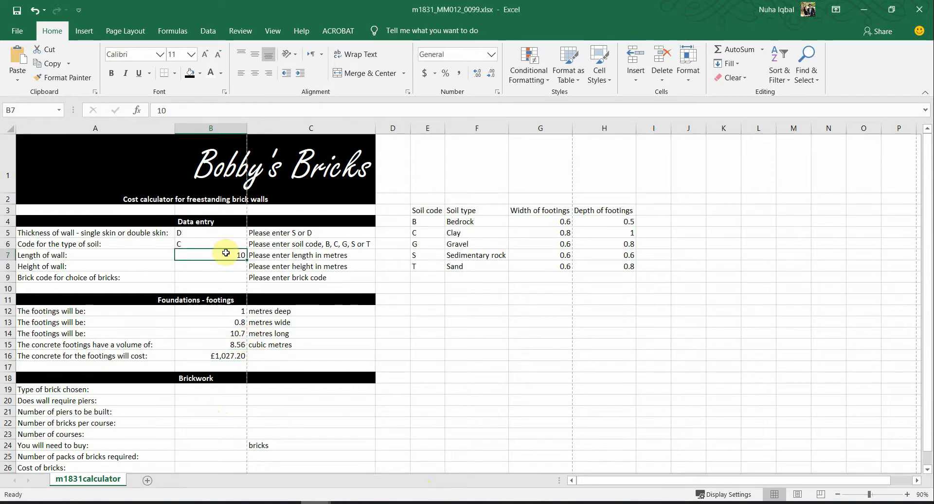
{"action": "type", "text": "1"}
{"action": "left_click", "coordinate": [226, 311]}
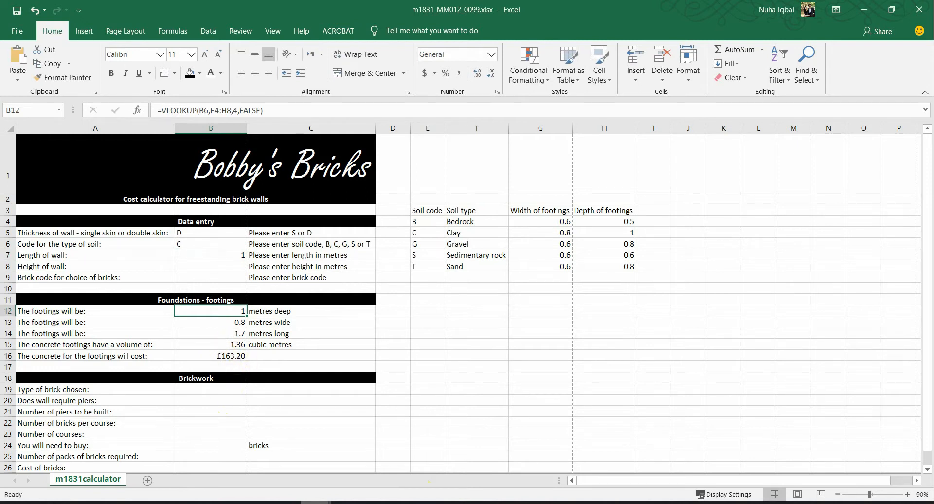
Step: Highlight the cell reference B19 in question 11 of the exam paper
{"action": "left_click", "coordinate": [251, 457]}
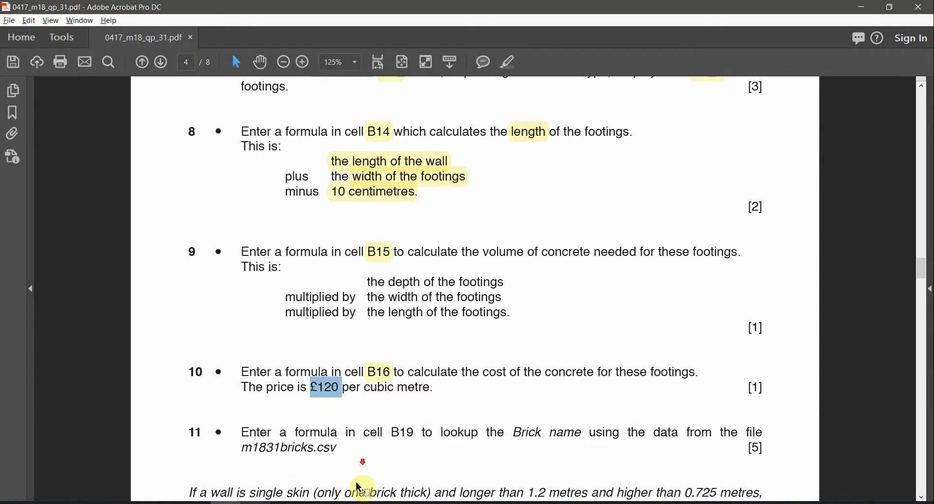
{"action": "scroll", "coordinate": [250, 394], "scroll_direction": "down", "scroll_amount": 1}
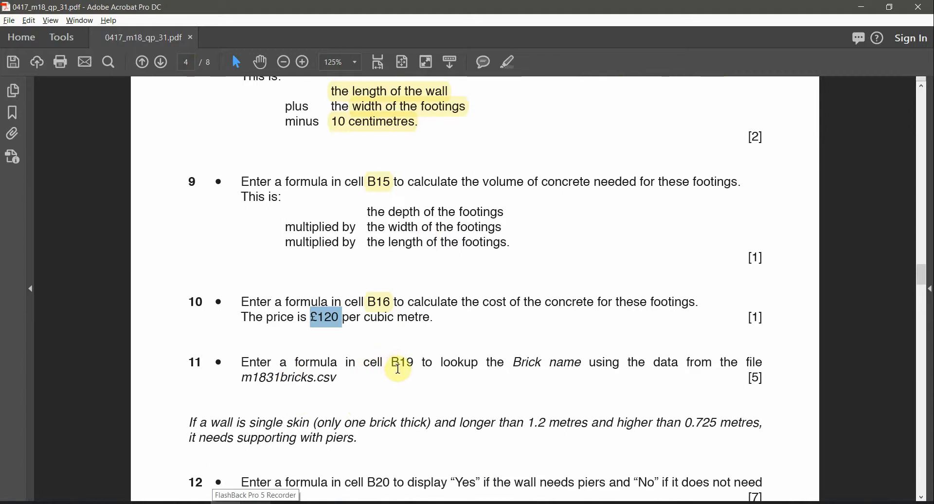
{"action": "double_click", "coordinate": [398, 363]}
{"action": "left_click", "coordinate": [506, 62]}
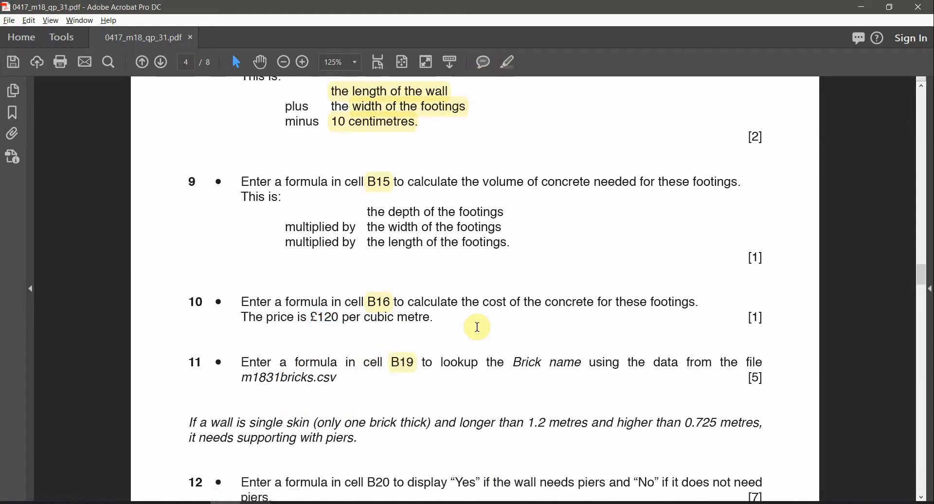
Step: Highlight 'Brick name' in question 11 in yellow
{"action": "double_click", "coordinate": [582, 364]}
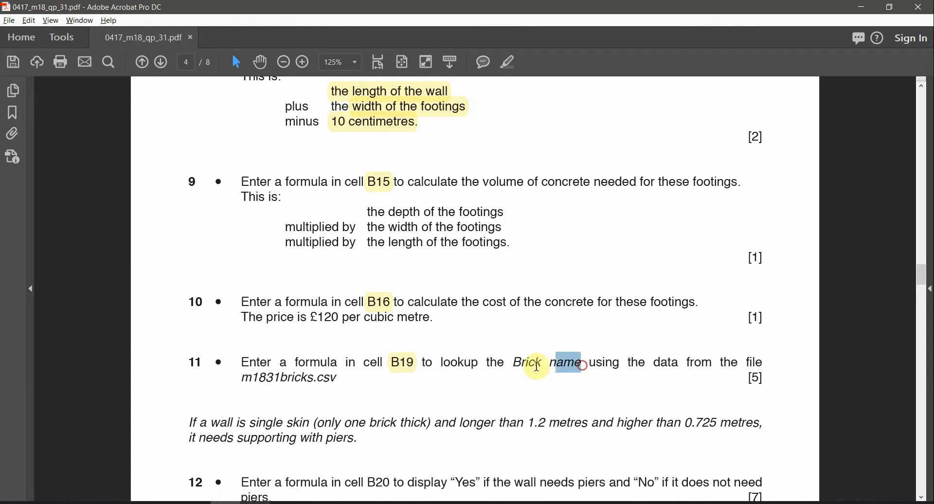
{"action": "left_click", "coordinate": [537, 366], "text": "shift"}
{"action": "left_click", "coordinate": [508, 62]}
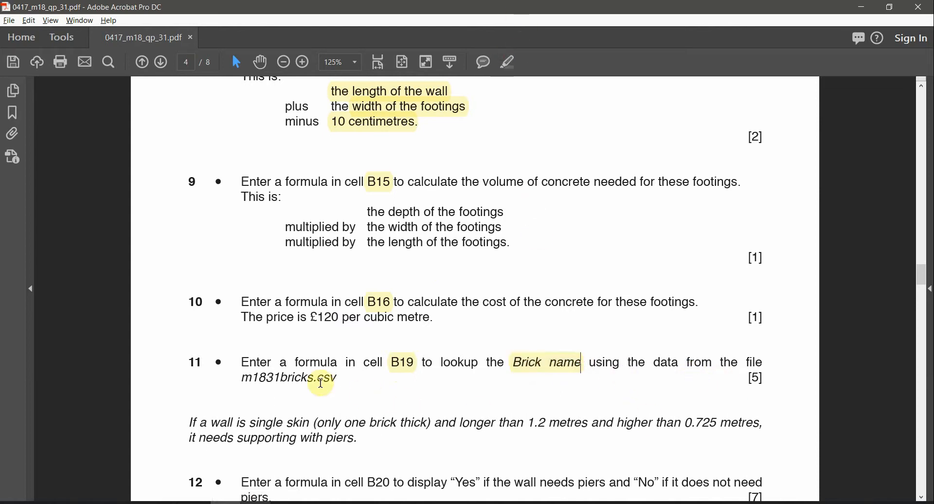
Step: Select the file name m1831bricks and check the B19 highlight annotation before leaving the paper
{"action": "double_click", "coordinate": [302, 378]}
{"action": "mouse_move", "coordinate": [353, 494]}
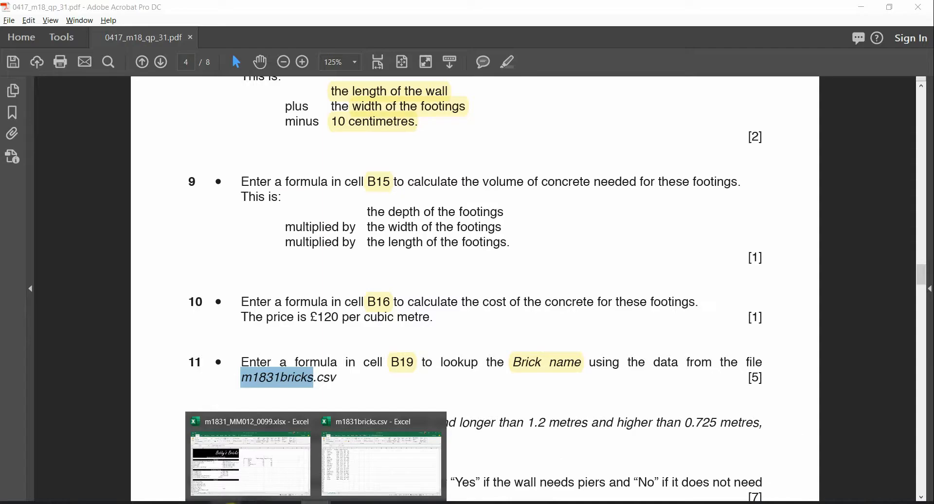
{"action": "left_click", "coordinate": [409, 368]}
{"action": "mouse_move", "coordinate": [326, 501]}
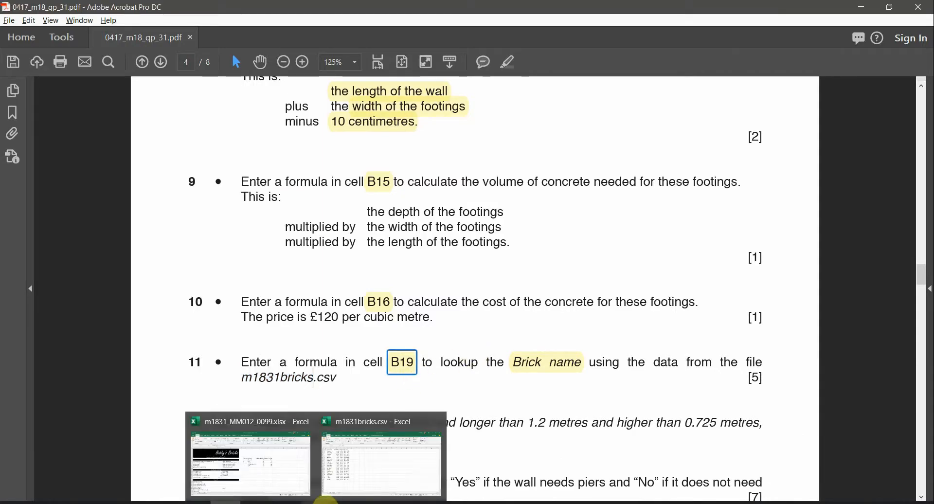
{"action": "left_click", "coordinate": [529, 370]}
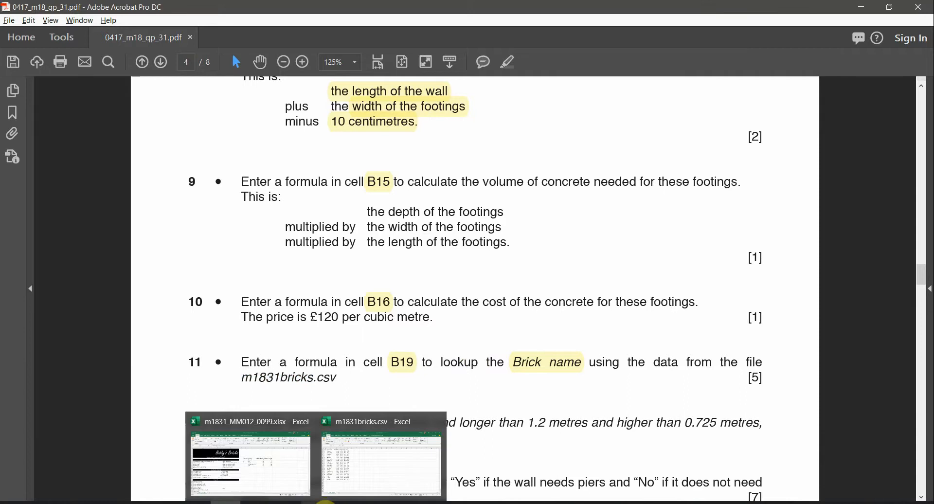
{"action": "left_click", "coordinate": [268, 477]}
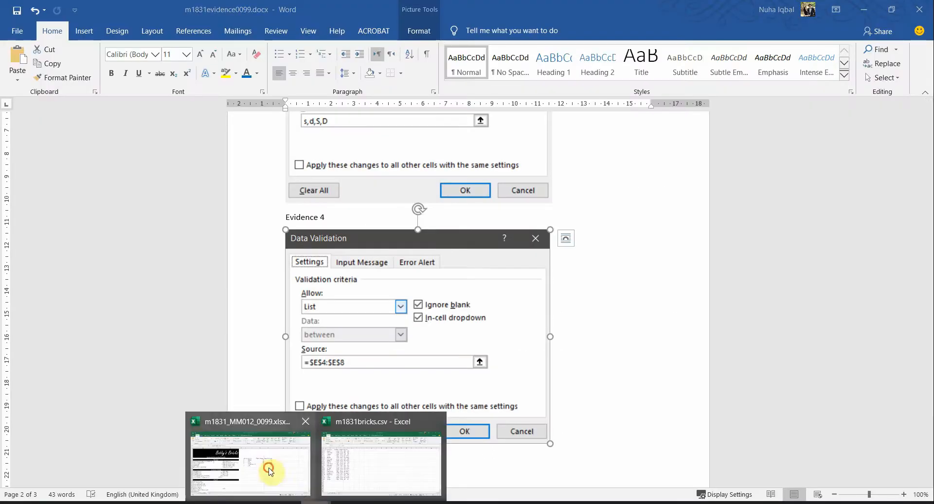
Step: In the calculator workbook, review cell B19 and the 'Type of brick chosen' label
{"action": "left_click", "coordinate": [270, 471]}
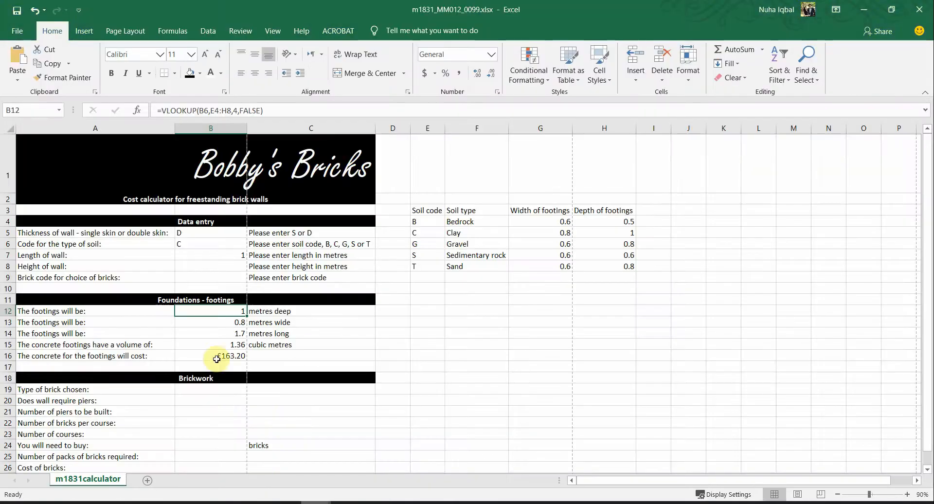
{"action": "left_click", "coordinate": [232, 392]}
{"action": "scroll", "coordinate": [234, 399], "scroll_direction": "down", "scroll_amount": 4}
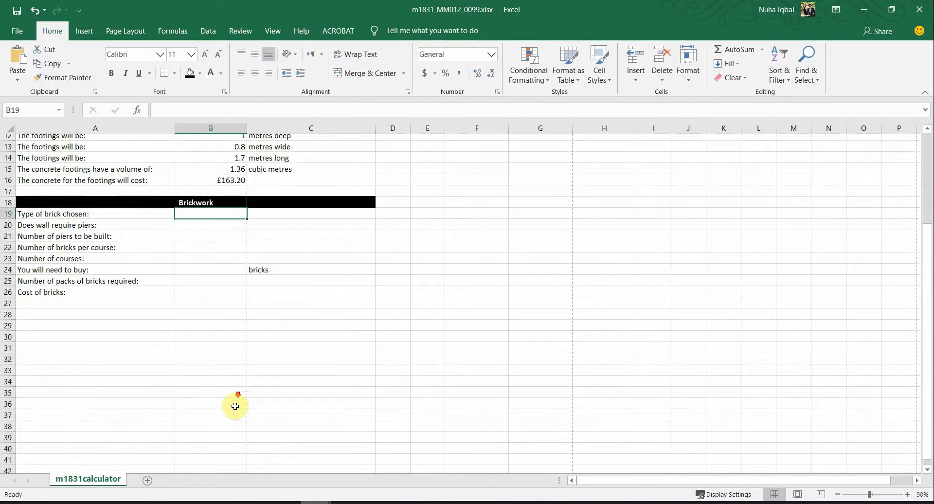
{"action": "scroll", "coordinate": [136, 245], "scroll_direction": "up", "scroll_amount": 3}
{"action": "left_click", "coordinate": [50, 309]}
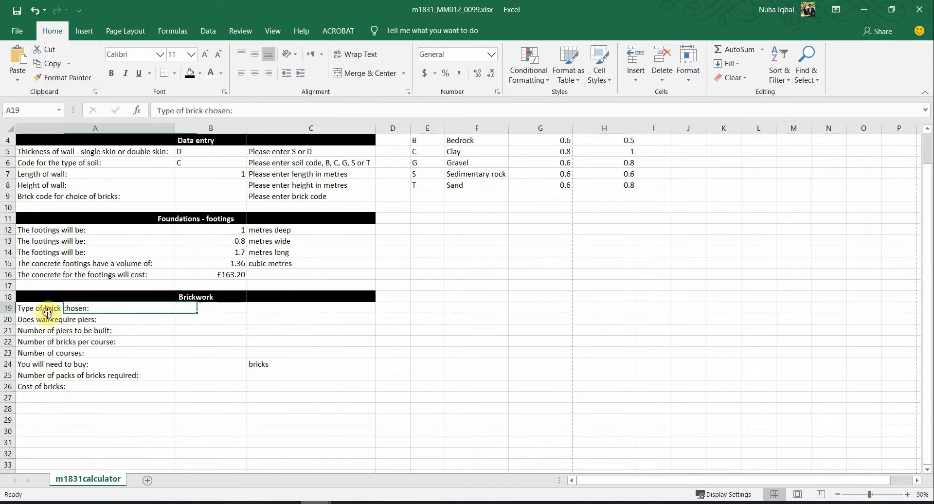
{"action": "left_click", "coordinate": [207, 313]}
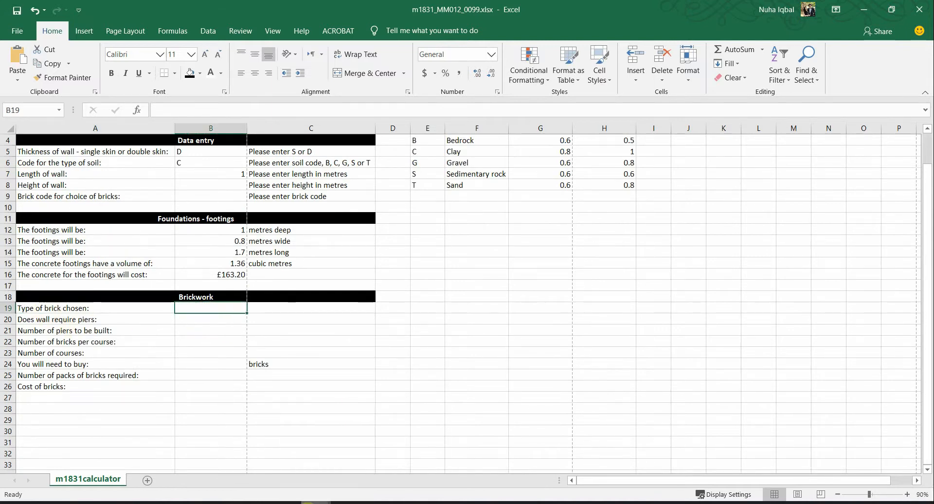
Step: Select the brick codes A2:A20 in m1831bricks.csv, then return to the calculator
{"action": "mouse_move", "coordinate": [316, 501]}
{"action": "left_click", "coordinate": [350, 462]}
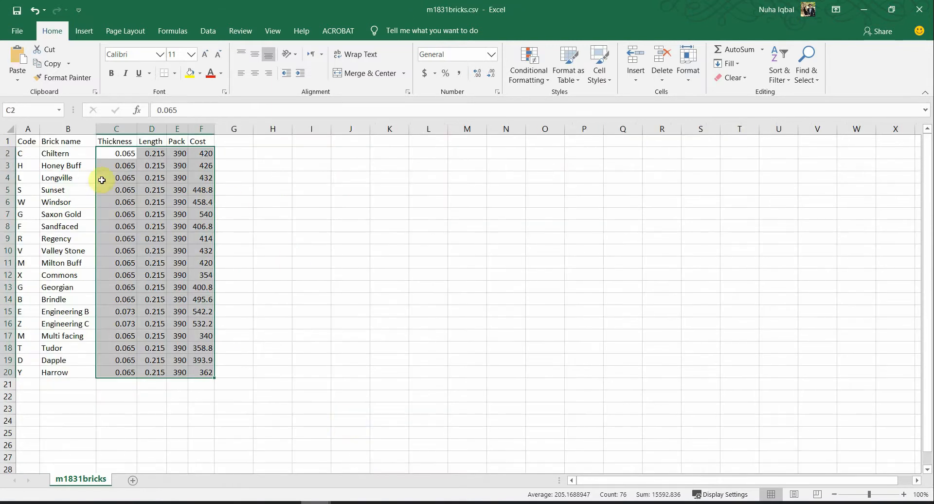
{"action": "left_click_drag", "start_coordinate": [23, 155], "coordinate": [25, 371]}
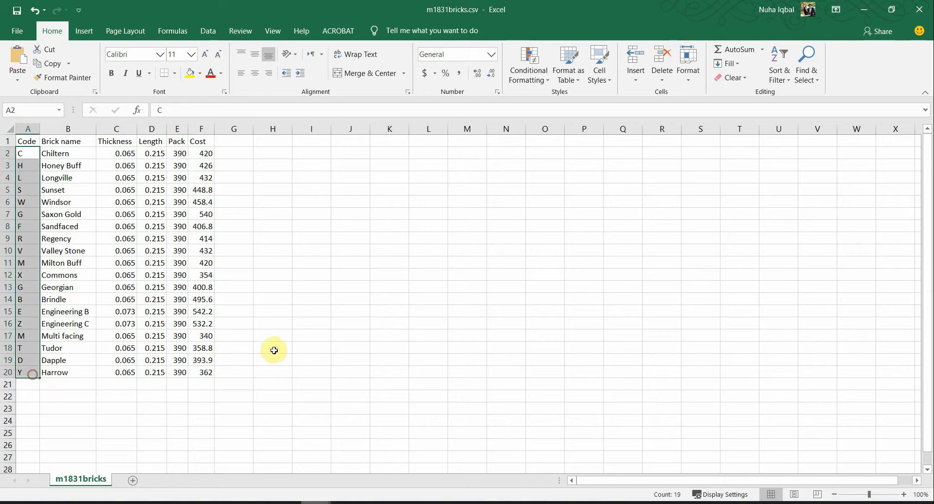
{"action": "mouse_move", "coordinate": [225, 502]}
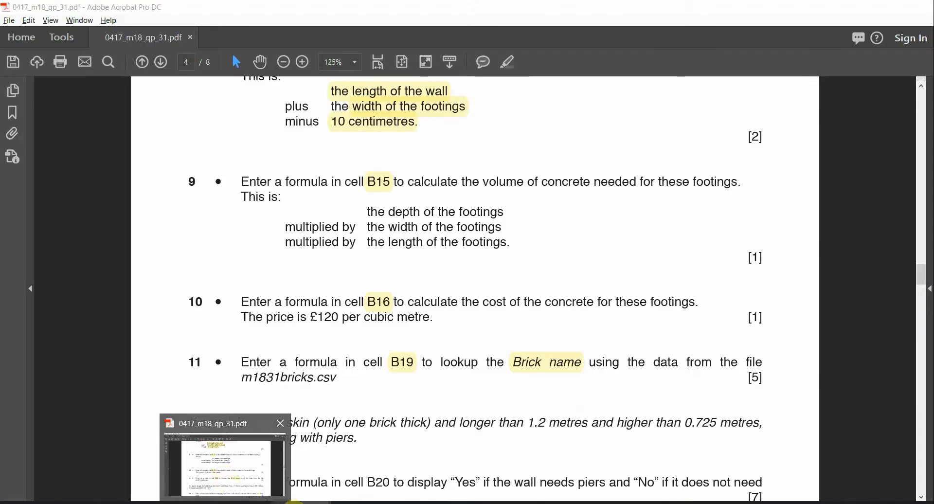
{"action": "mouse_move", "coordinate": [315, 501]}
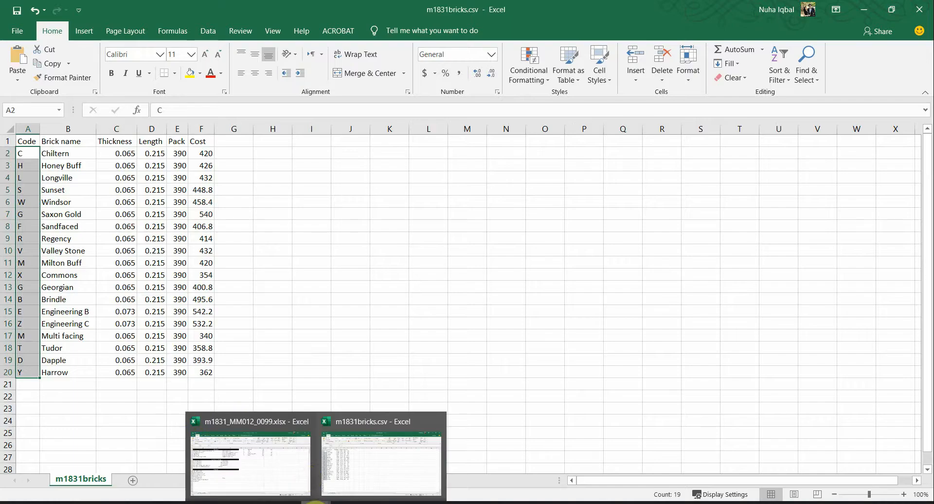
{"action": "left_click", "coordinate": [346, 450]}
{"action": "mouse_move", "coordinate": [315, 501]}
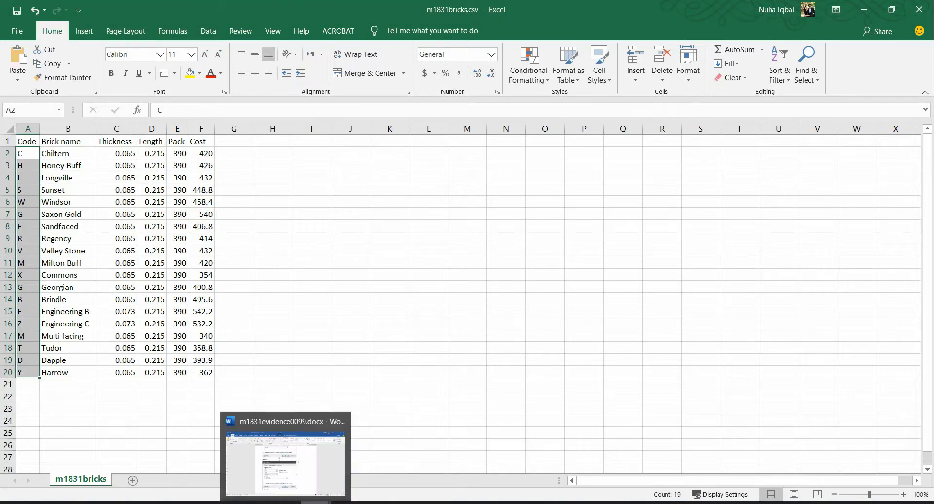
{"action": "left_click", "coordinate": [266, 472]}
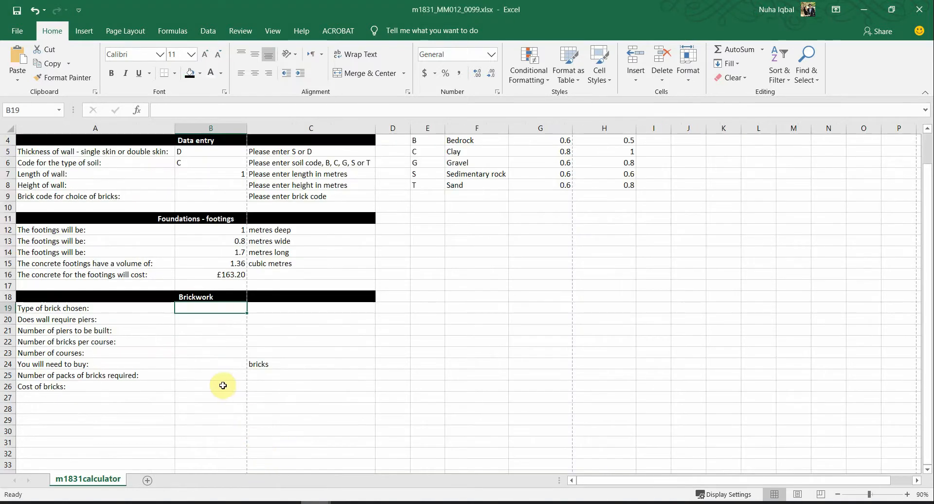
Step: Compare the calculator's B9 code entry and B19 with brick code Z in A16 of m1831bricks.csv
{"action": "scroll", "coordinate": [214, 358], "scroll_direction": "up", "scroll_amount": 1}
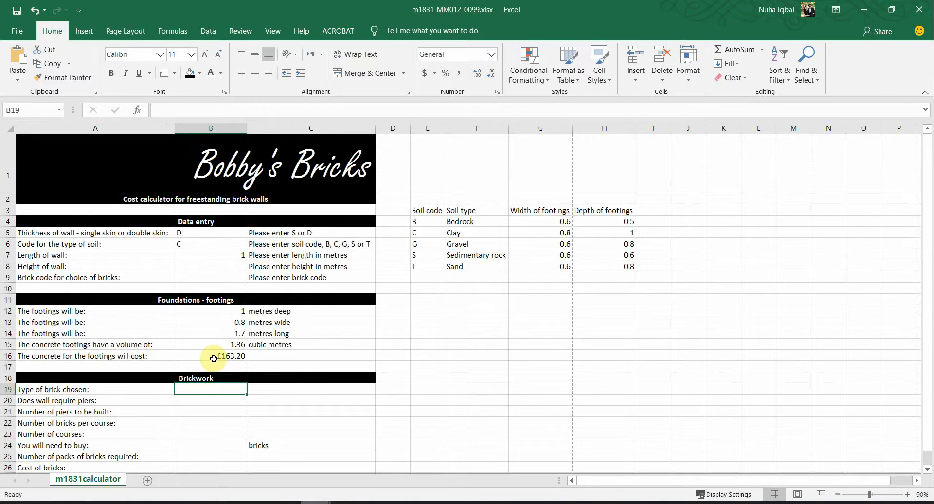
{"action": "left_click", "coordinate": [191, 277]}
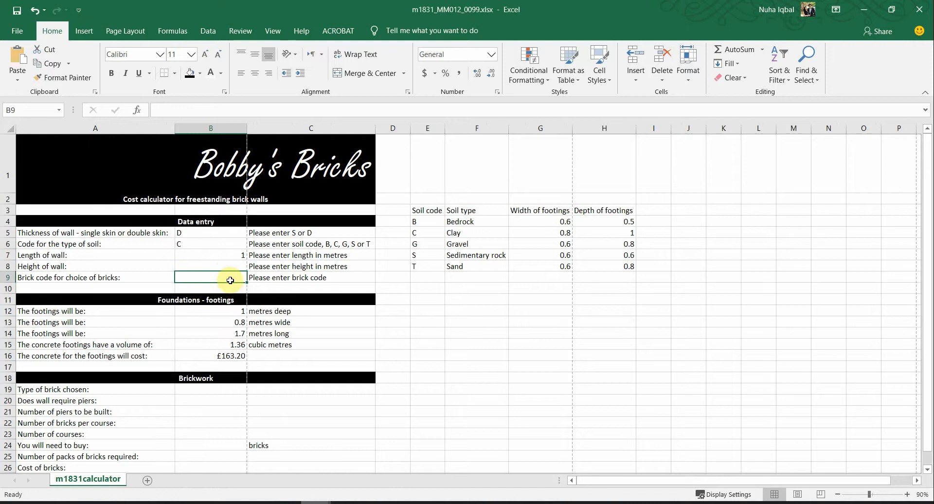
{"action": "scroll", "coordinate": [229, 331], "scroll_direction": "down", "scroll_amount": 1}
{"action": "left_click", "coordinate": [222, 310]}
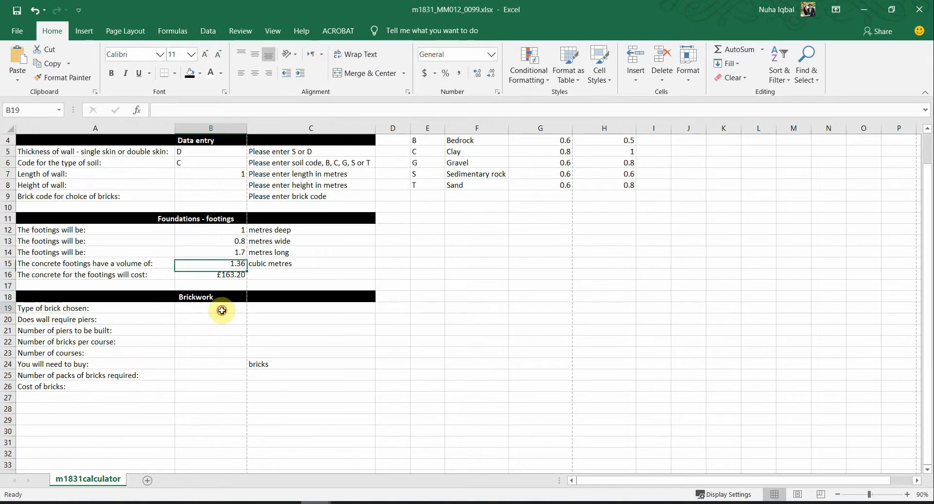
{"action": "scroll", "coordinate": [236, 384], "scroll_direction": "up", "scroll_amount": 1}
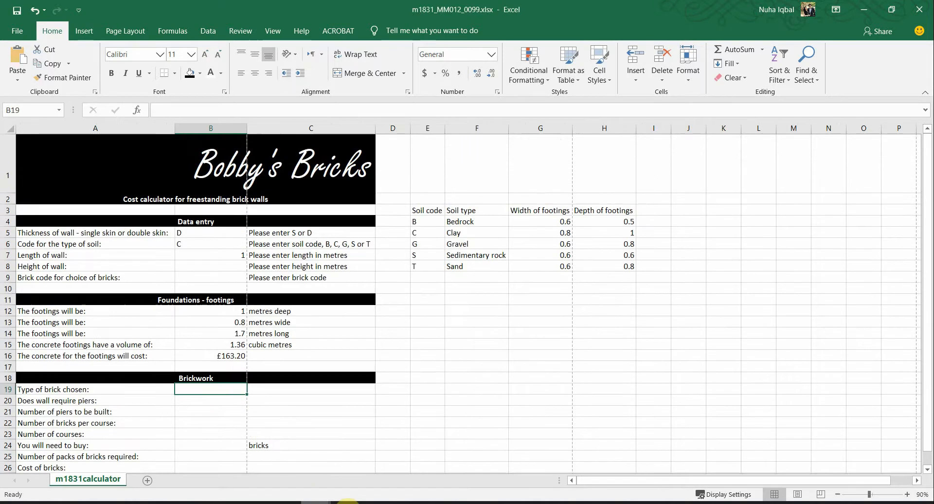
{"action": "left_click", "coordinate": [353, 468]}
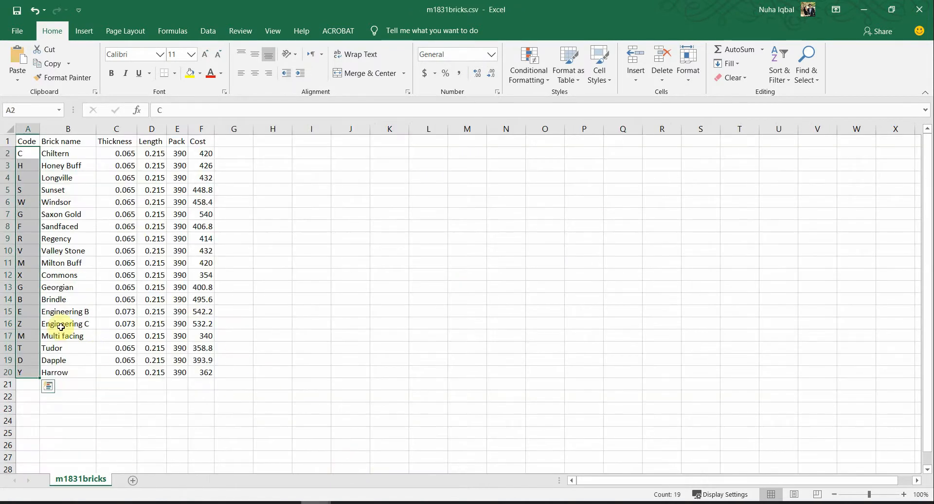
{"action": "left_click", "coordinate": [25, 324]}
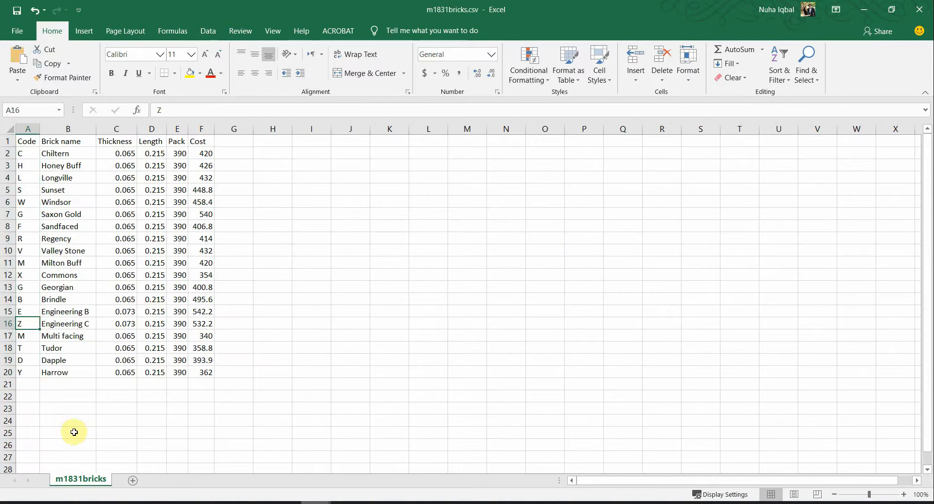
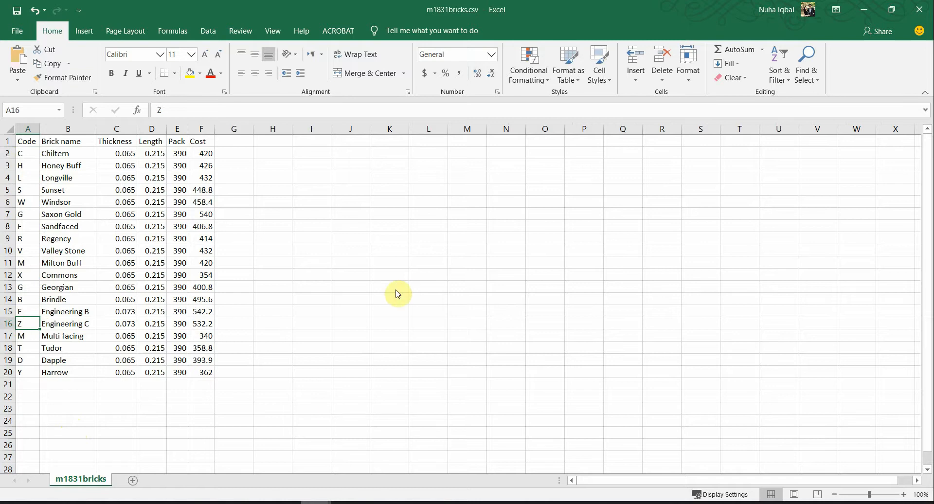
Step: Enter brick code Z in cell B9 of the Bobby's Bricks calculator
{"action": "key", "text": "alt+Tab"}
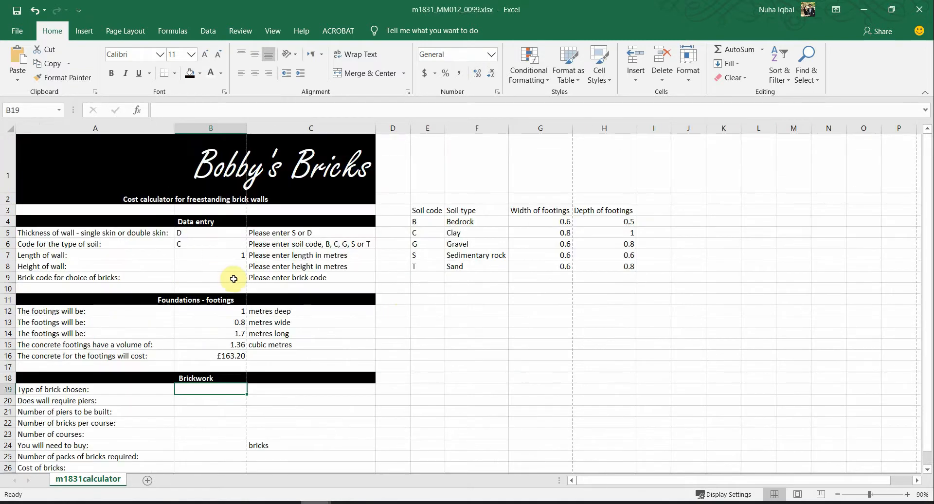
{"action": "left_click", "coordinate": [233, 278]}
{"action": "type", "text": "Z"}
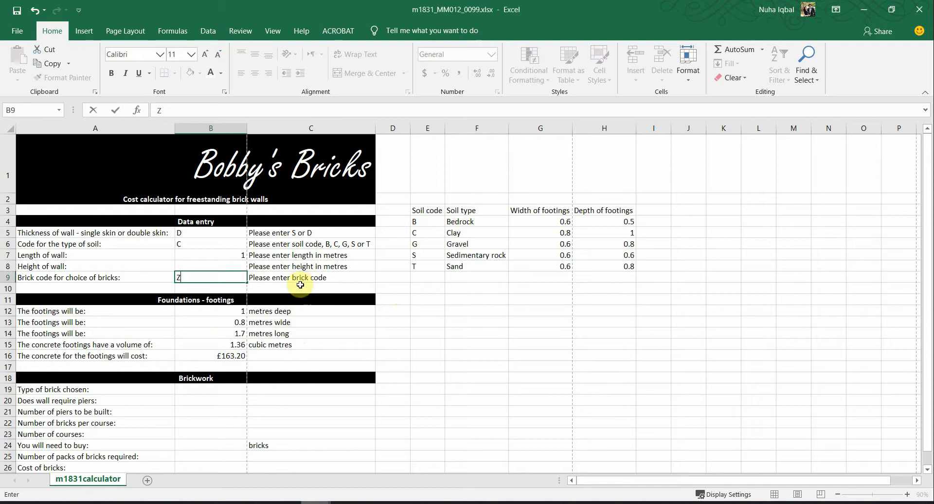
{"action": "left_click", "coordinate": [209, 392]}
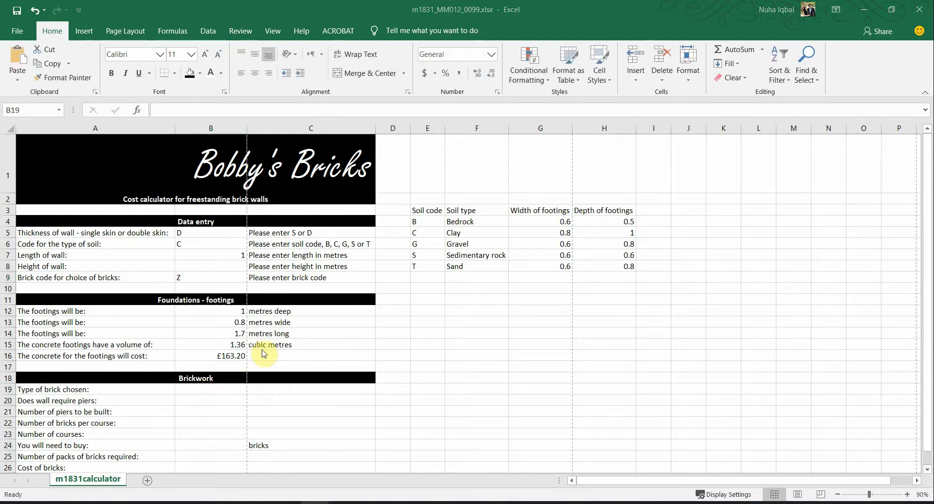
Step: Review the brick list's Brick name, Thickness and Length columns, then move its window aside
{"action": "key", "text": "alt+Tab"}
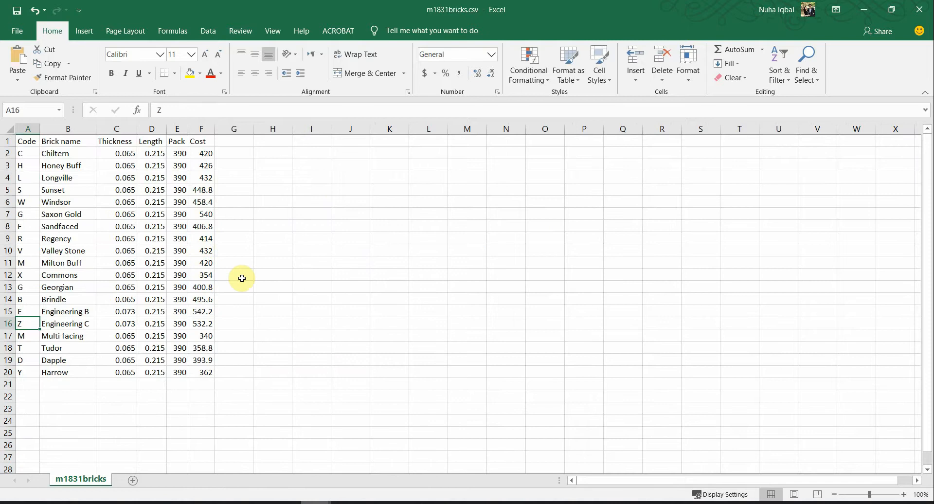
{"action": "key", "text": "alt+Tab"}
{"action": "key", "text": "alt+Tab"}
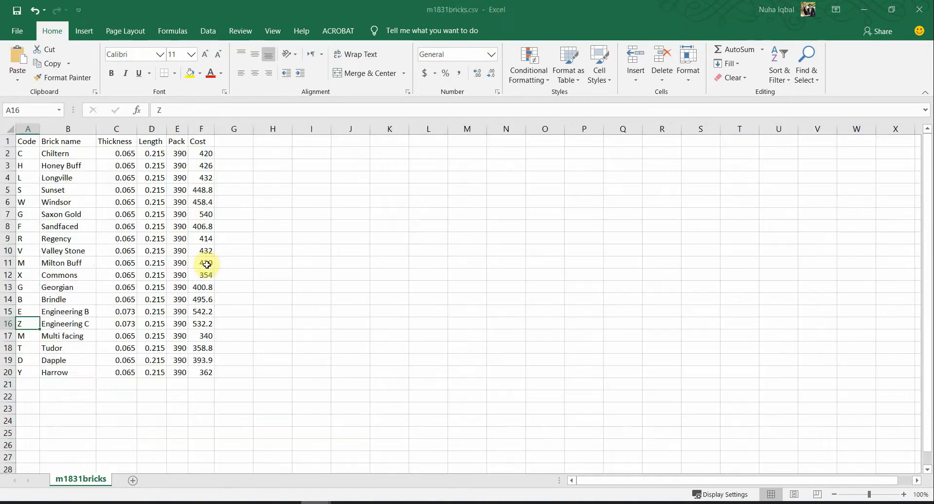
{"action": "left_click", "coordinate": [71, 128]}
{"action": "left_click", "coordinate": [129, 128]}
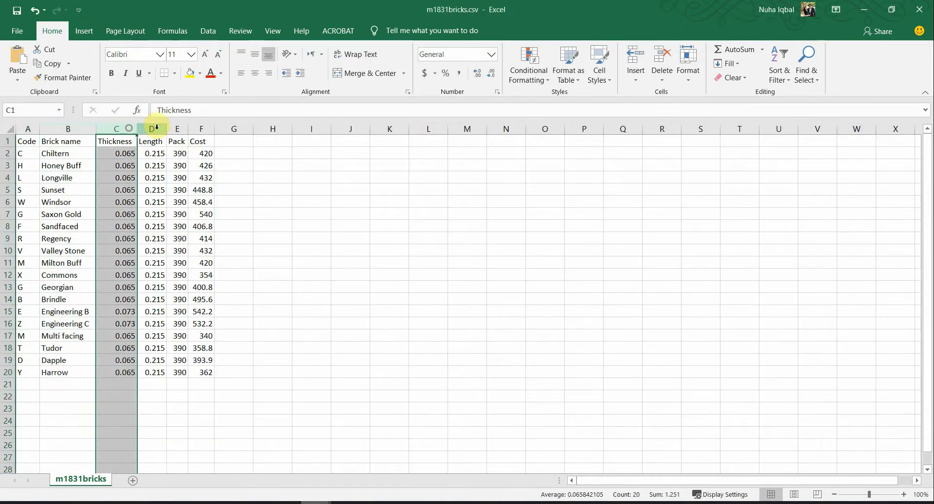
{"action": "left_click", "coordinate": [157, 128]}
{"action": "left_click_drag", "start_coordinate": [330, 5], "coordinate": [731, 120]}
{"action": "left_click", "coordinate": [202, 386]}
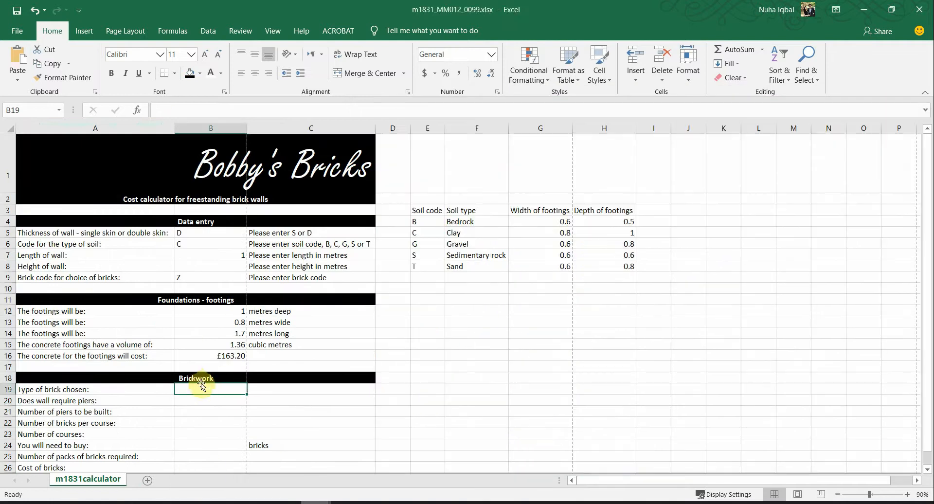
Step: Start a VLOOKUP in B19 on B9's code, selecting part of the brick table as range
{"action": "type", "text": "="}
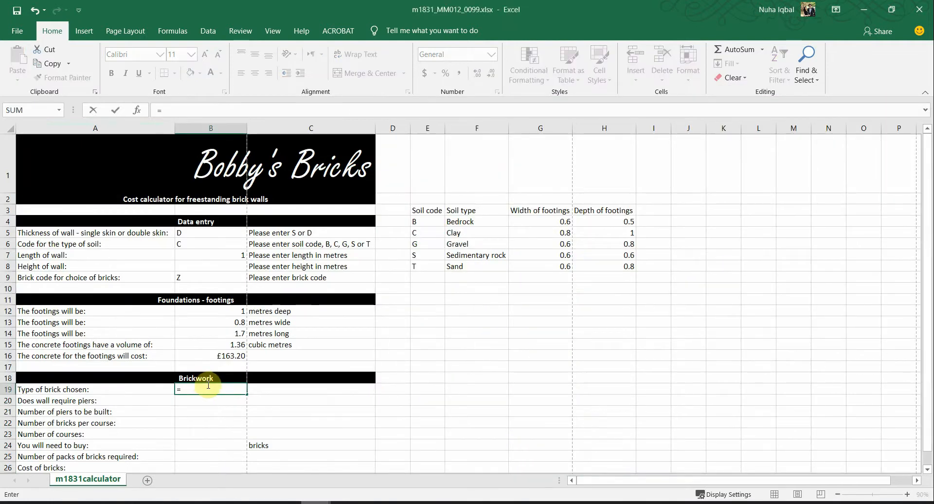
{"action": "type", "text": "vlooki"}
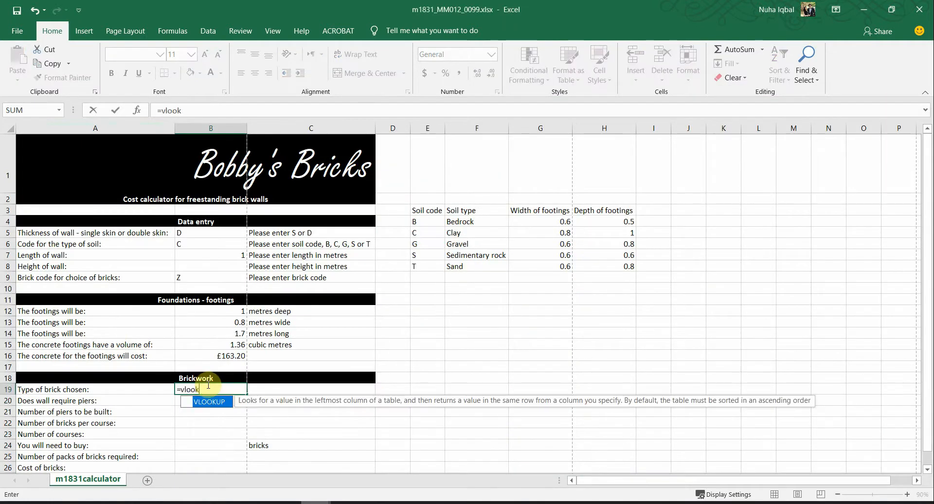
{"action": "double_click", "coordinate": [215, 402]}
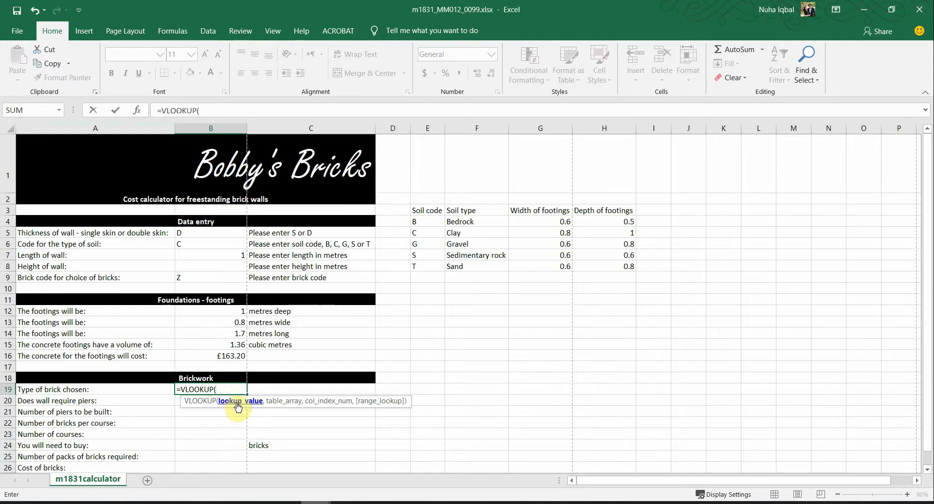
{"action": "left_click", "coordinate": [182, 278]}
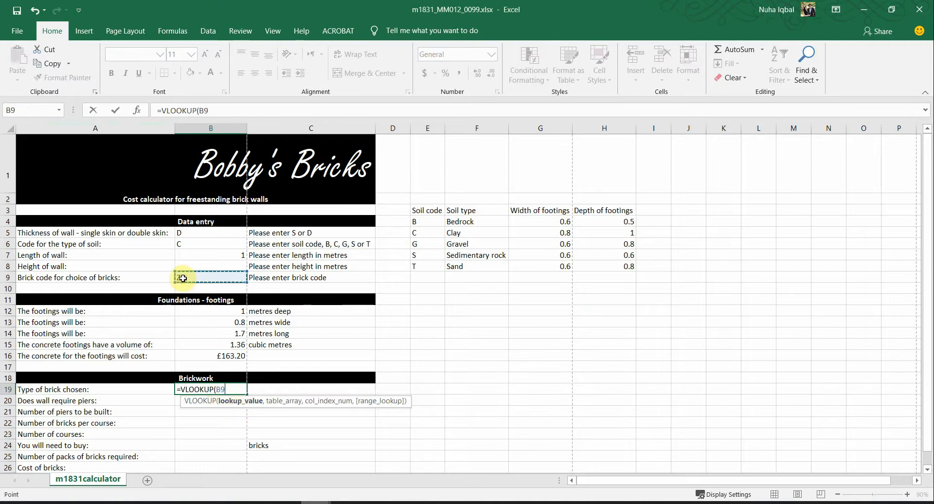
{"action": "type", "text": ","}
{"action": "key", "text": "alt+Tab"}
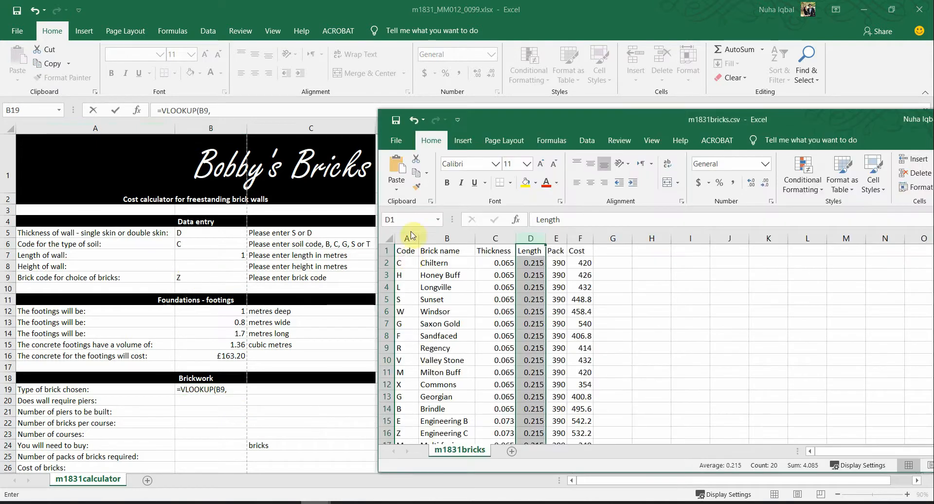
{"action": "left_click_drag", "start_coordinate": [408, 263], "coordinate": [535, 385]}
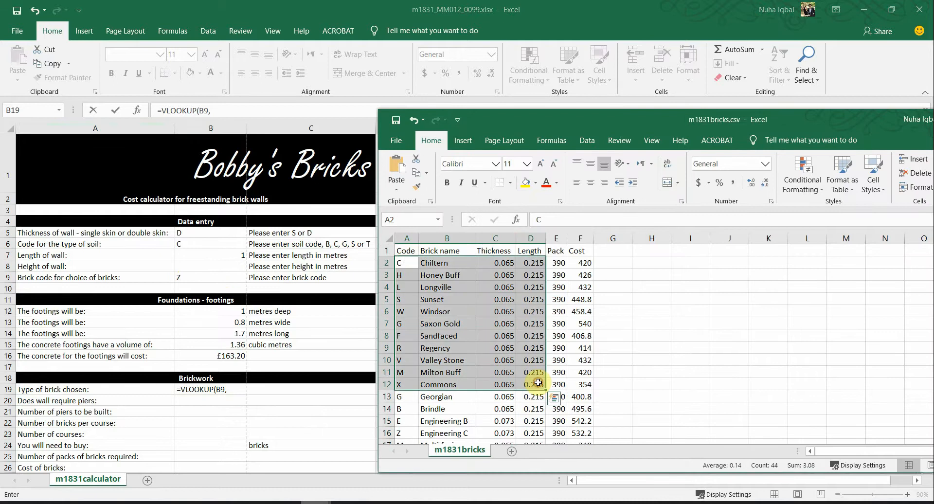
Step: Close the brick list without saving and abandon the unfinished B19 formula
{"action": "left_click_drag", "start_coordinate": [504, 113], "coordinate": [302, 152]}
{"action": "left_click", "coordinate": [863, 157]}
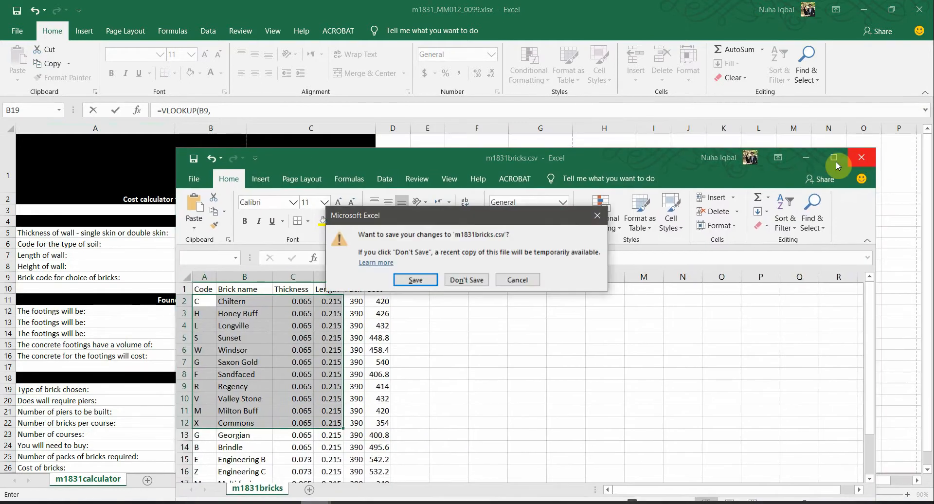
{"action": "left_click", "coordinate": [449, 271]}
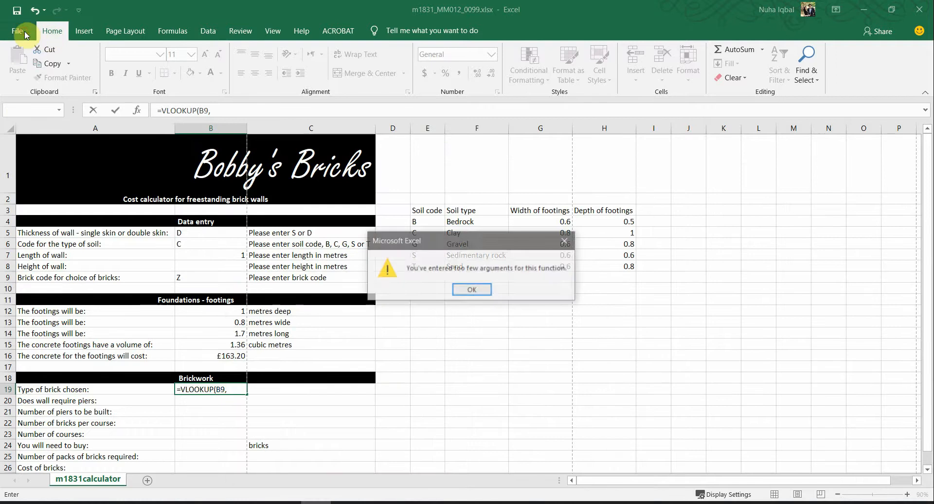
{"action": "left_click", "coordinate": [472, 291]}
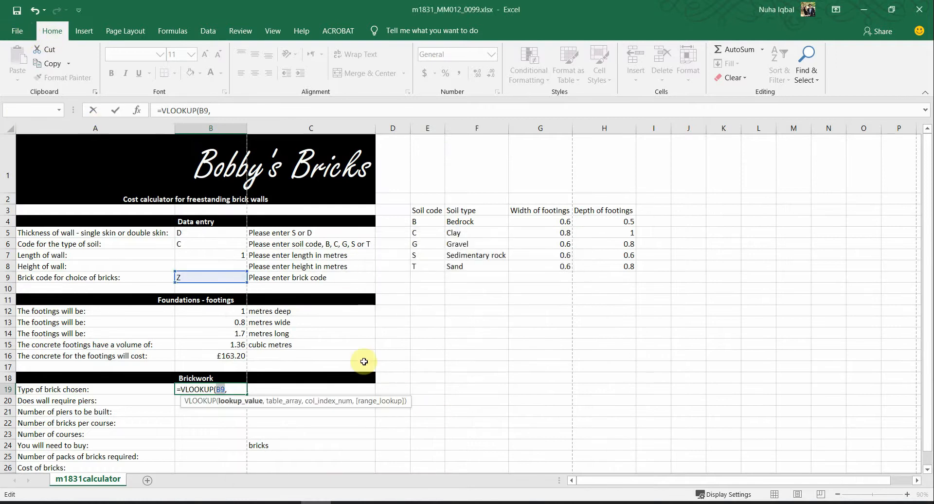
{"action": "key", "text": "Escape"}
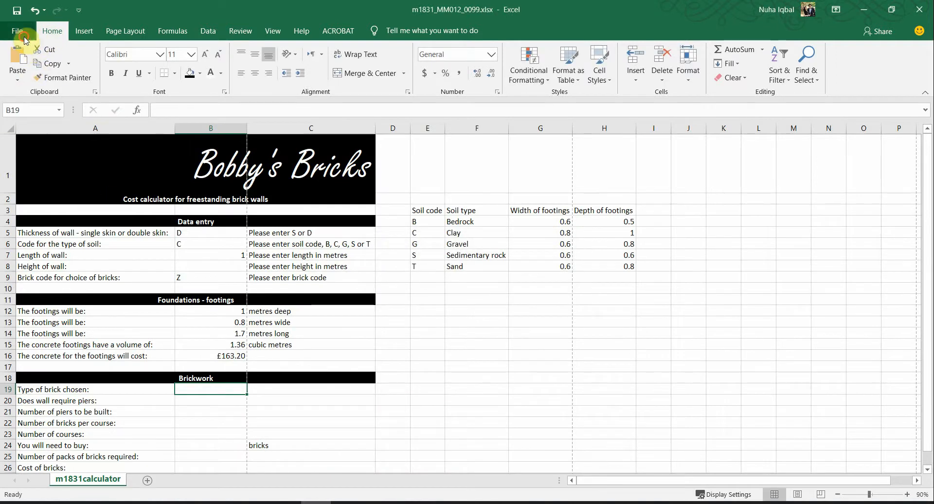
Step: Reopen m1831bricks.csv from recent workbooks and position it beside the calculator
{"action": "left_click", "coordinate": [24, 34]}
{"action": "left_click", "coordinate": [25, 111]}
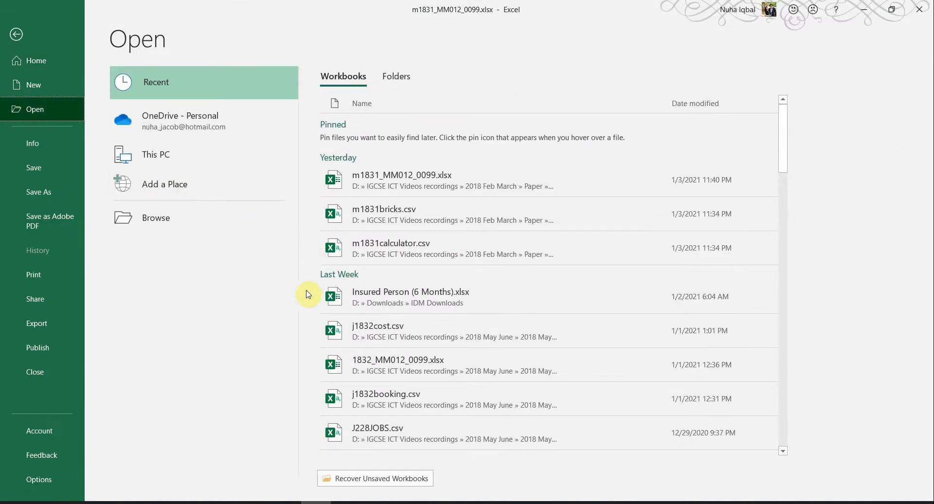
{"action": "left_click", "coordinate": [380, 216]}
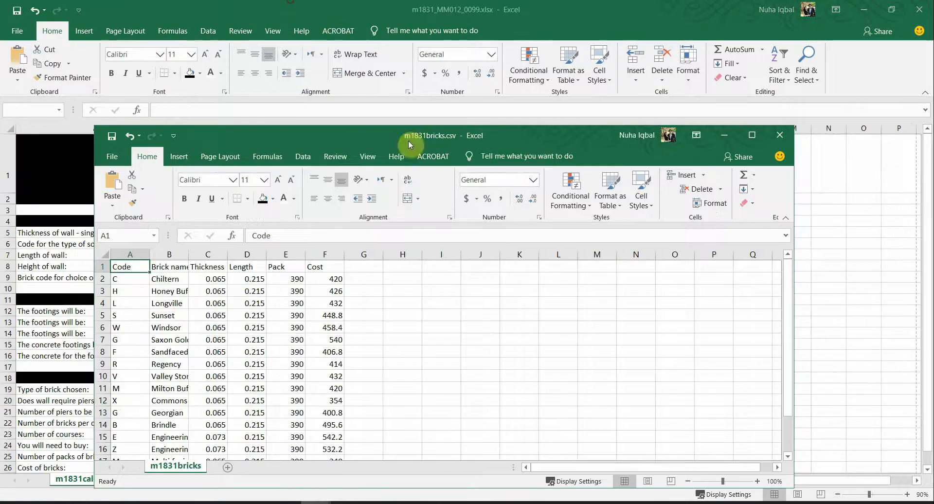
{"action": "left_click_drag", "start_coordinate": [408, 141], "coordinate": [731, 97]}
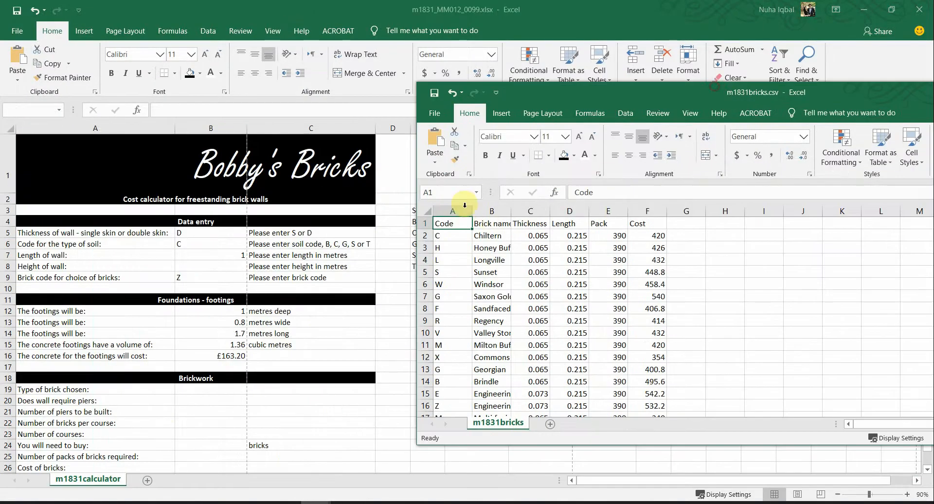
{"action": "left_click", "coordinate": [210, 392]}
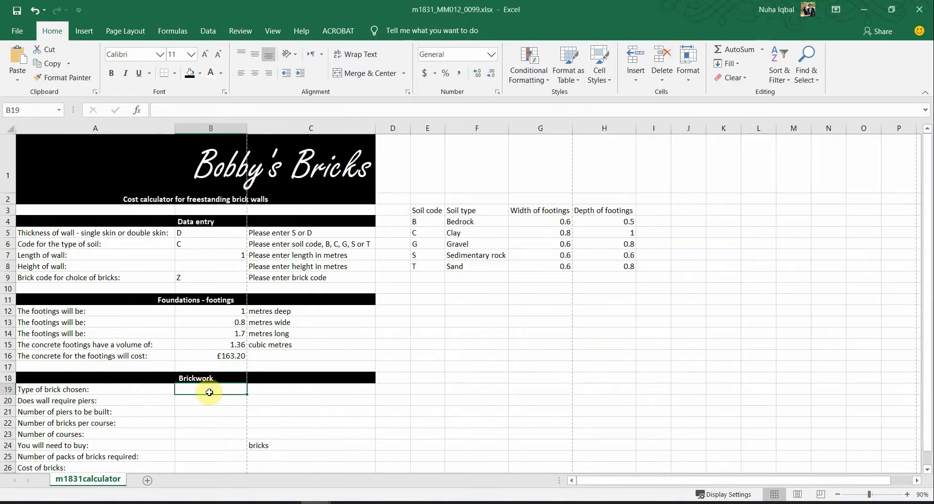
Step: Enter =VLOOKUP(B9,[m1831bricks.csv]m1831bricks!$A$2:$B$20,2,FALSE) in B19, returning Engineering C
{"action": "type", "text": "=vl"}
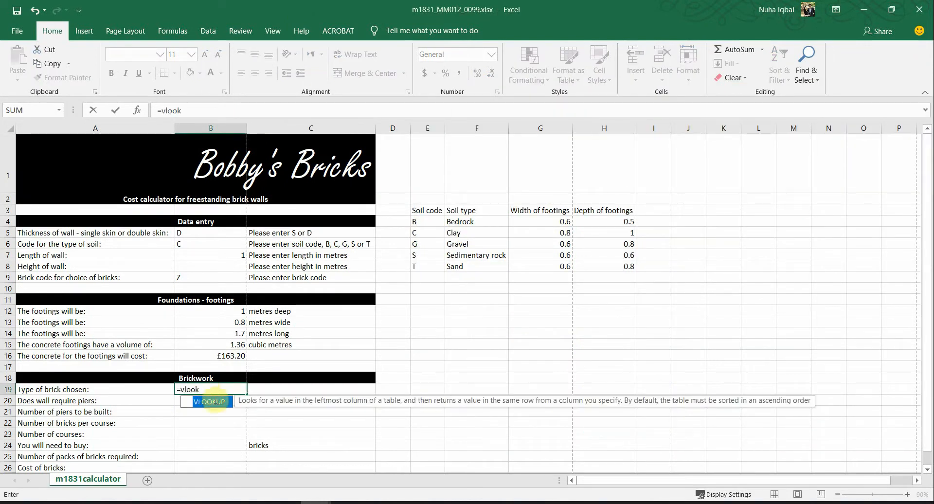
{"action": "type", "text": "ook"}
{"action": "double_click", "coordinate": [209, 402]}
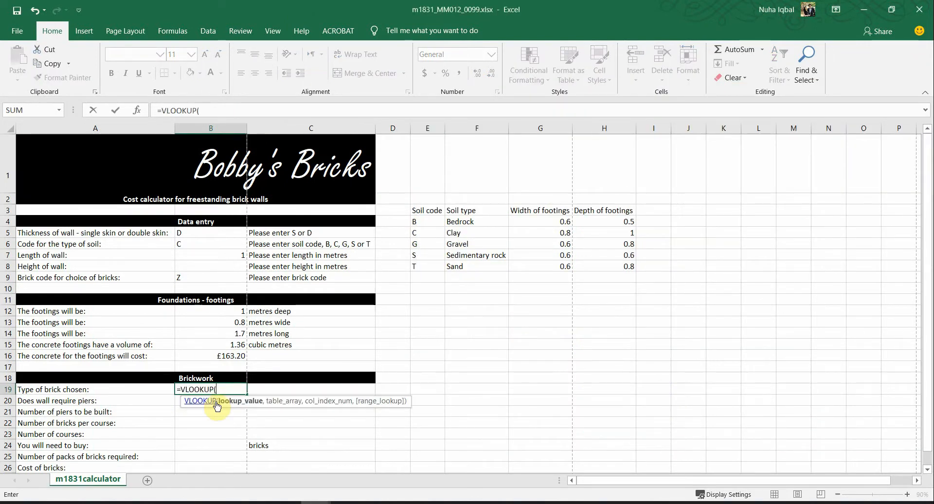
{"action": "left_click", "coordinate": [181, 278]}
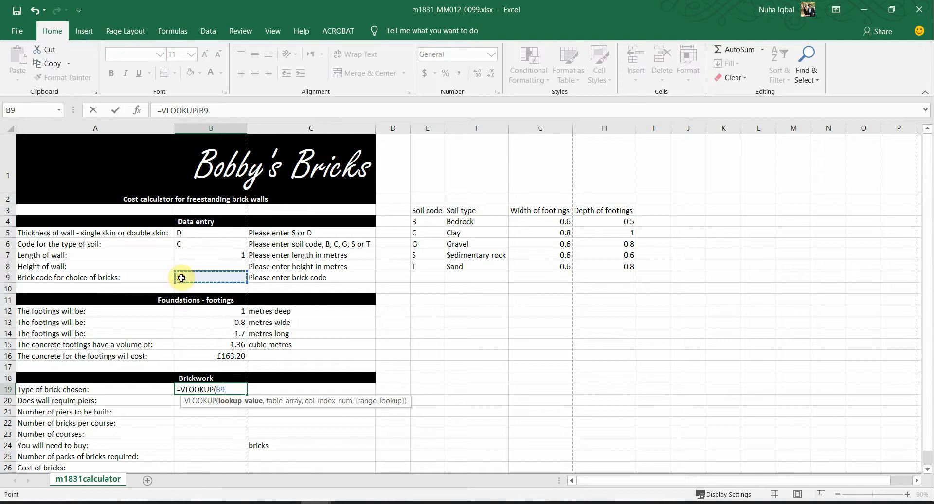
{"action": "type", "text": ","}
{"action": "key", "text": "ctrl+Tab"}
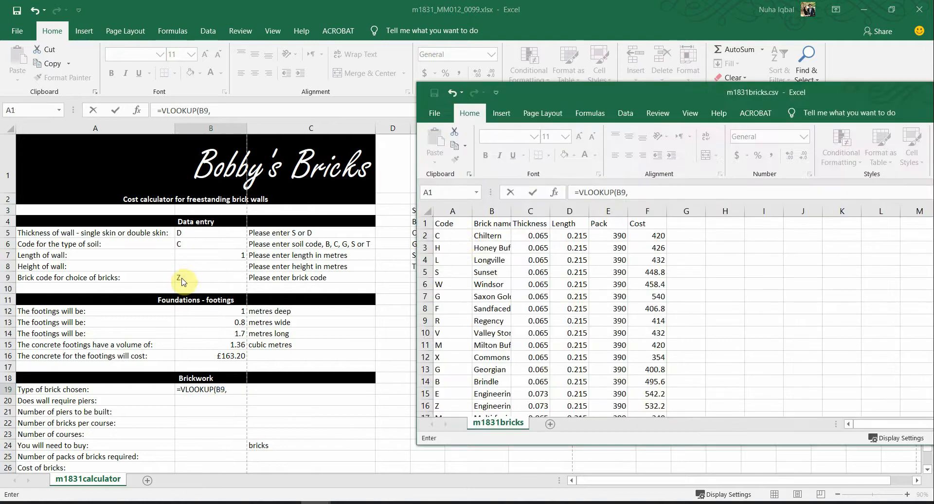
{"action": "left_click_drag", "start_coordinate": [464, 236], "coordinate": [495, 474]}
{"action": "scroll", "coordinate": [494, 390], "scroll_direction": "up", "scroll_amount": 2}
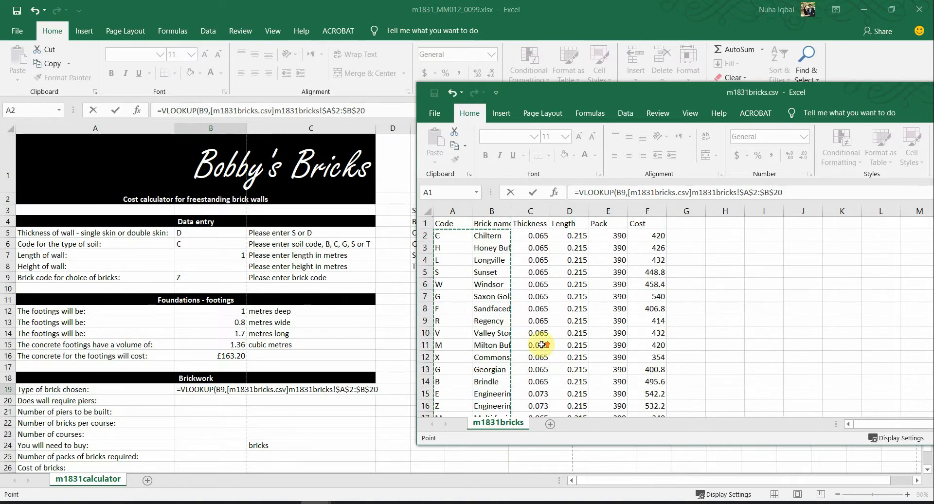
{"action": "left_click", "coordinate": [795, 195]}
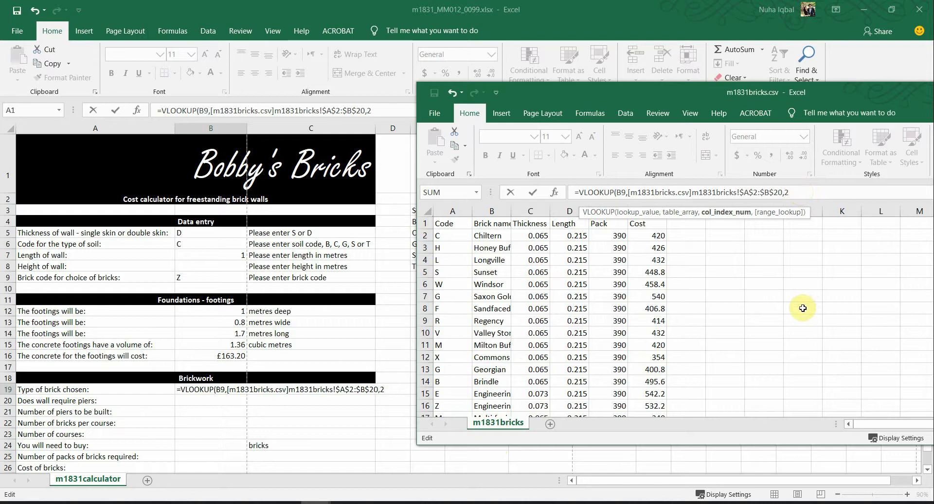
{"action": "type", "text": ",F"}
{"action": "type", "text": "ALSE"}
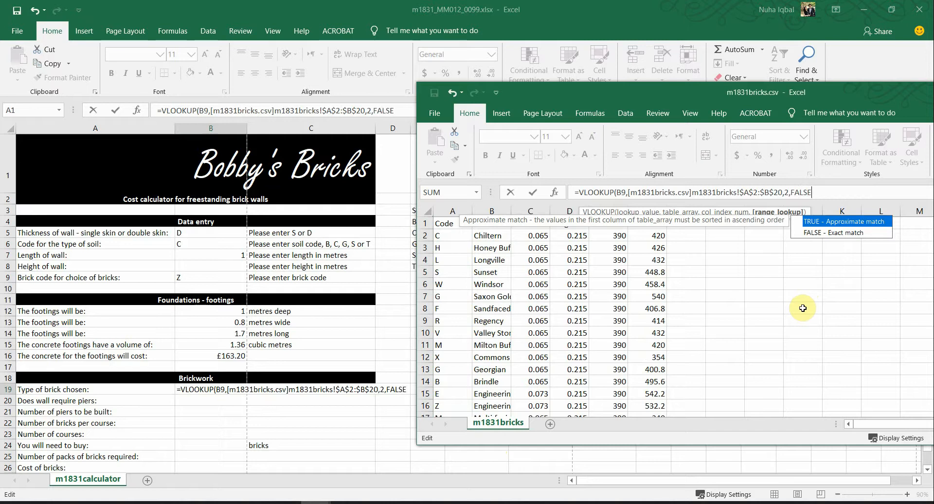
{"action": "type", "text": ")"}
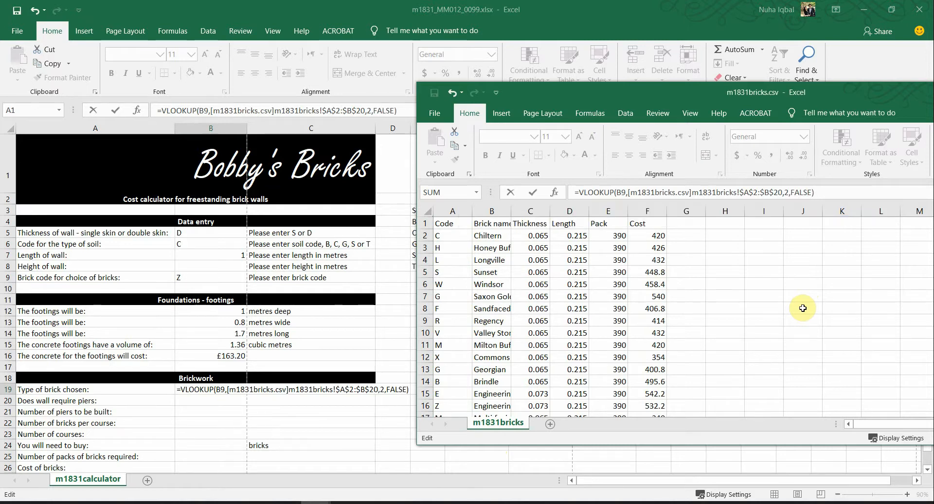
{"action": "key", "text": "Return"}
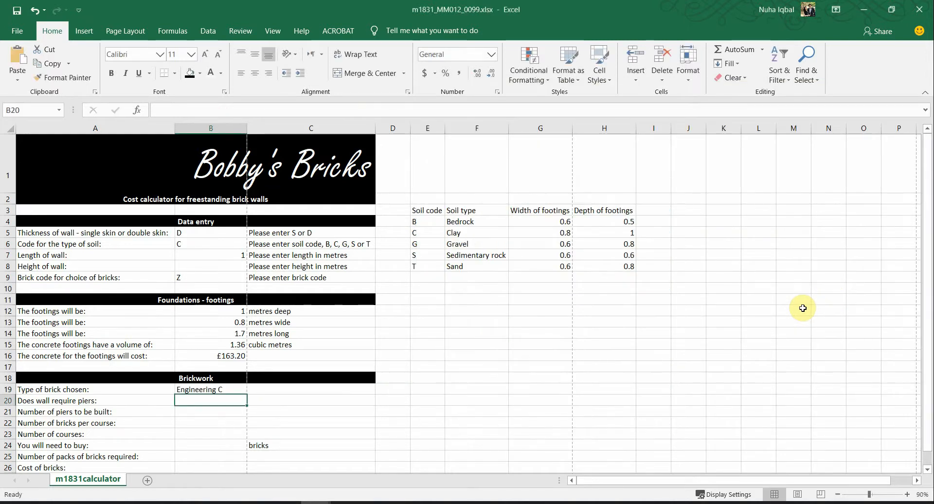
Step: Autofit the brick-name column in m1831bricks.csv and locate the Multi facing row with code M
{"action": "left_click", "coordinate": [220, 389]}
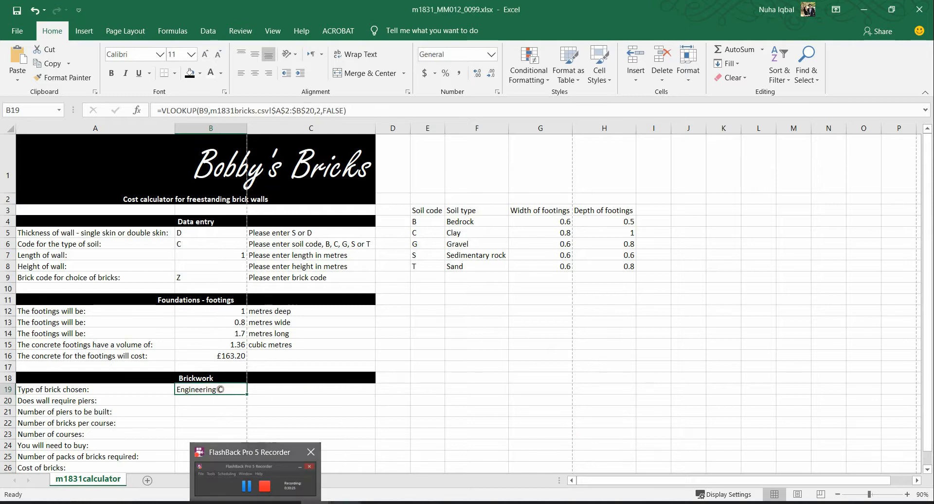
{"action": "key", "text": "alt+Tab"}
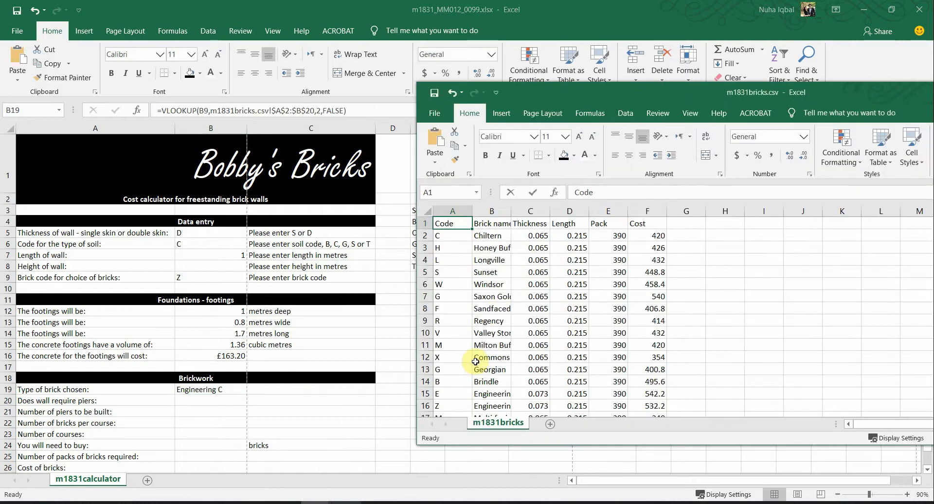
{"action": "double_click", "coordinate": [513, 211]}
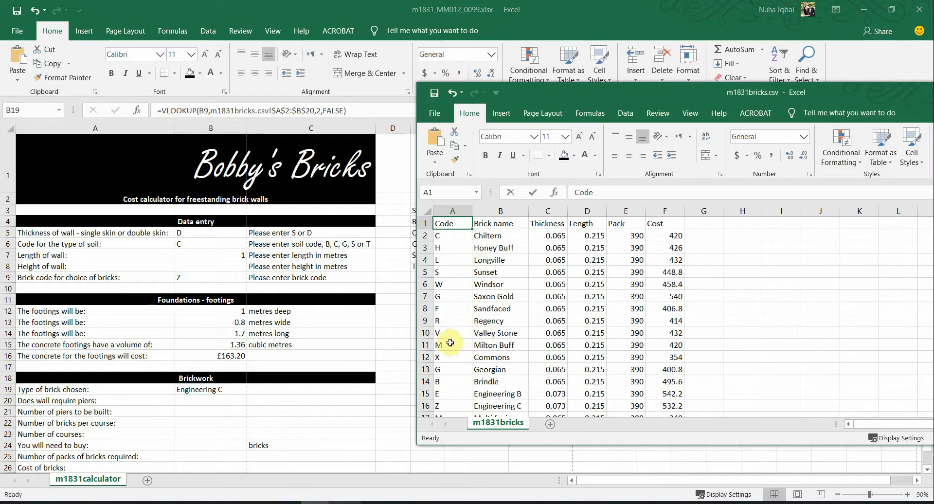
{"action": "scroll", "coordinate": [464, 361], "scroll_direction": "down", "scroll_amount": 2}
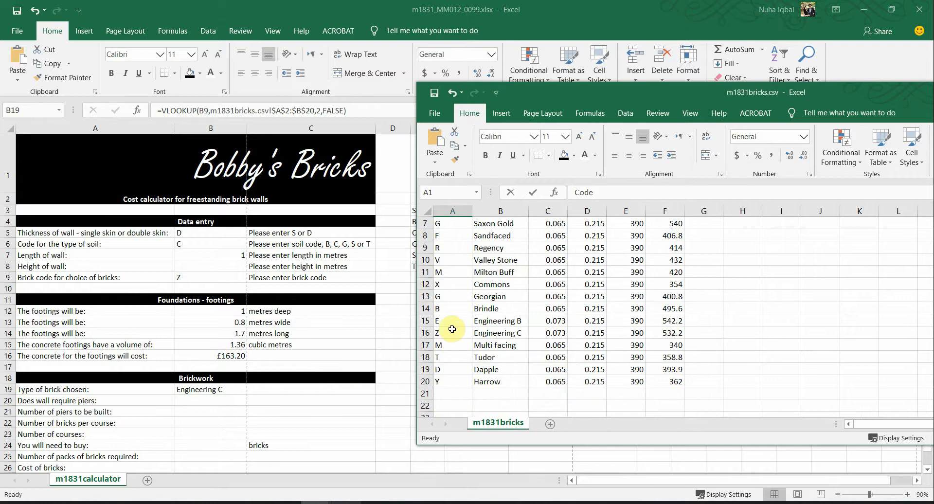
{"action": "left_click_drag", "start_coordinate": [455, 346], "coordinate": [501, 347]}
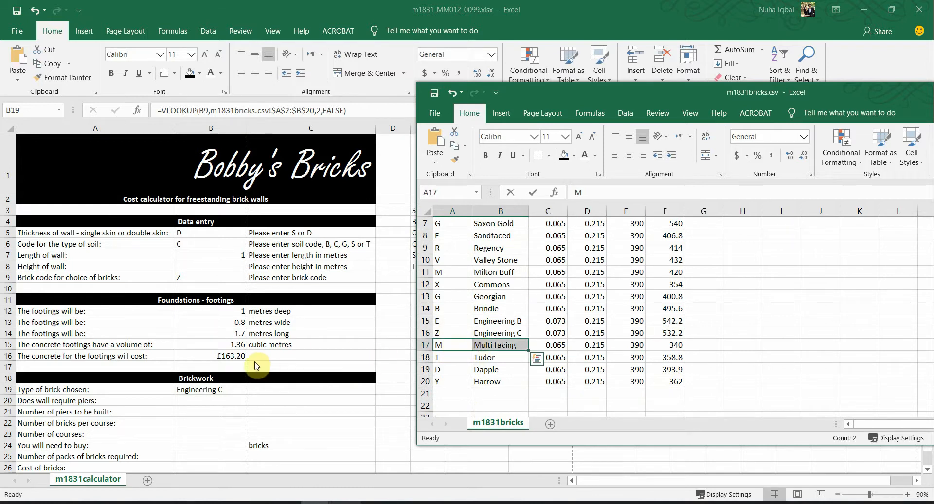
Step: Change B9 to brick code M and compare the two code-M rows, settling on Milton Buff
{"action": "left_click", "coordinate": [188, 275]}
{"action": "left_click", "coordinate": [190, 275]}
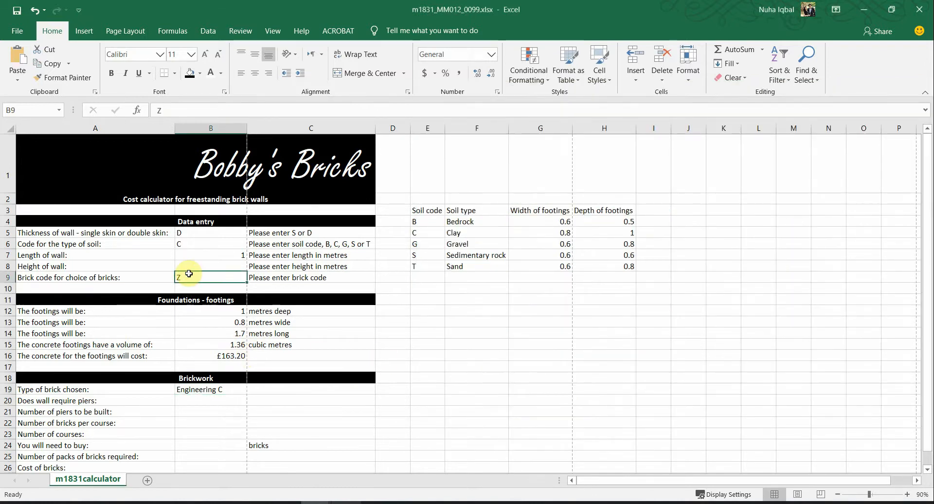
{"action": "type", "text": "M"}
{"action": "key", "text": "Return"}
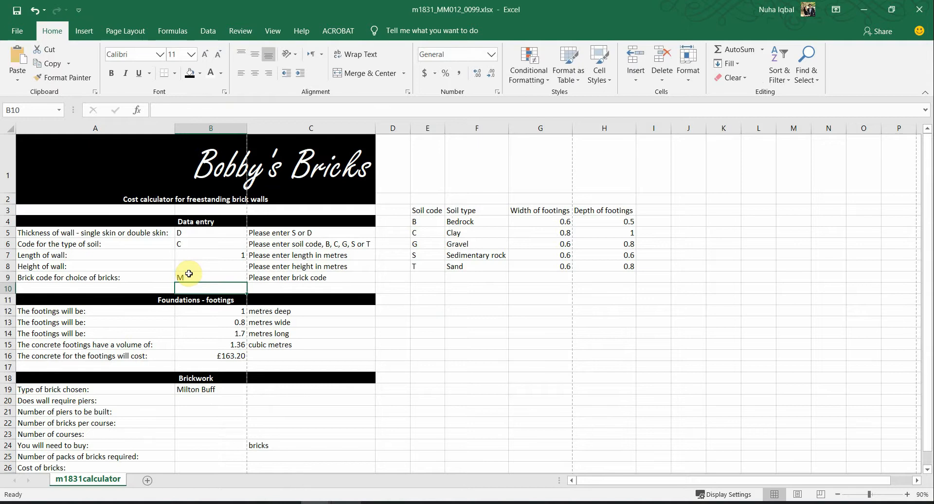
{"action": "key", "text": "alt+Tab"}
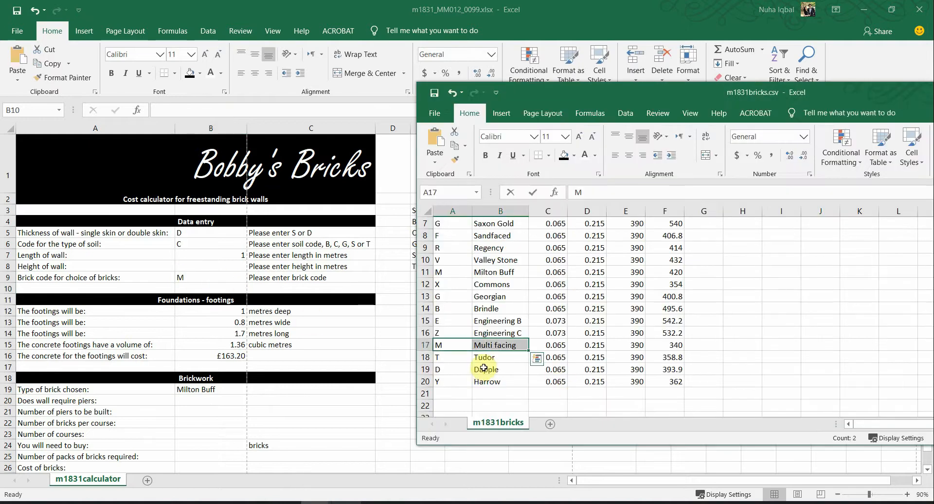
{"action": "left_click_drag", "start_coordinate": [458, 273], "coordinate": [491, 274]}
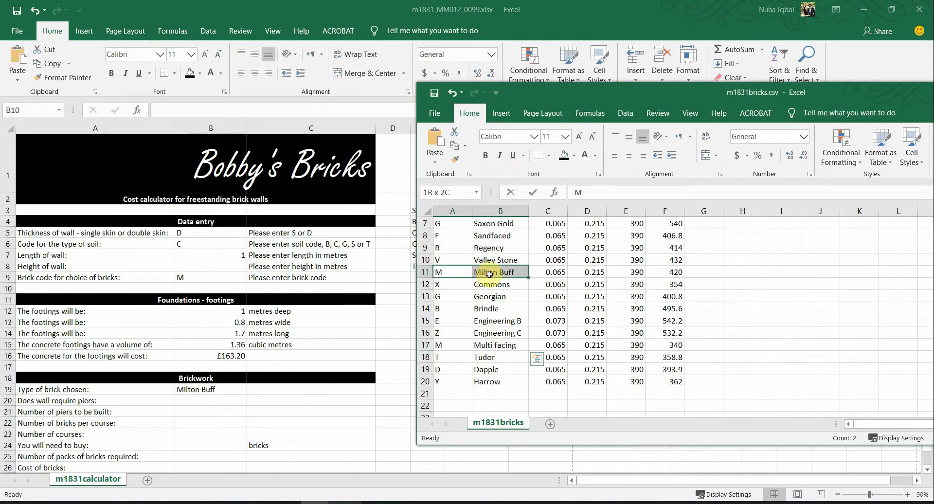
{"action": "left_click_drag", "start_coordinate": [465, 349], "coordinate": [494, 345]}
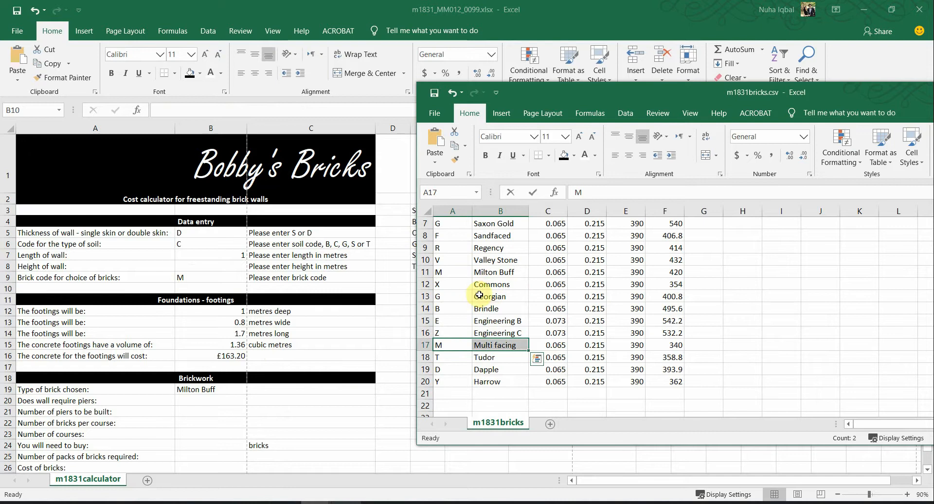
{"action": "left_click_drag", "start_coordinate": [464, 275], "coordinate": [497, 275]}
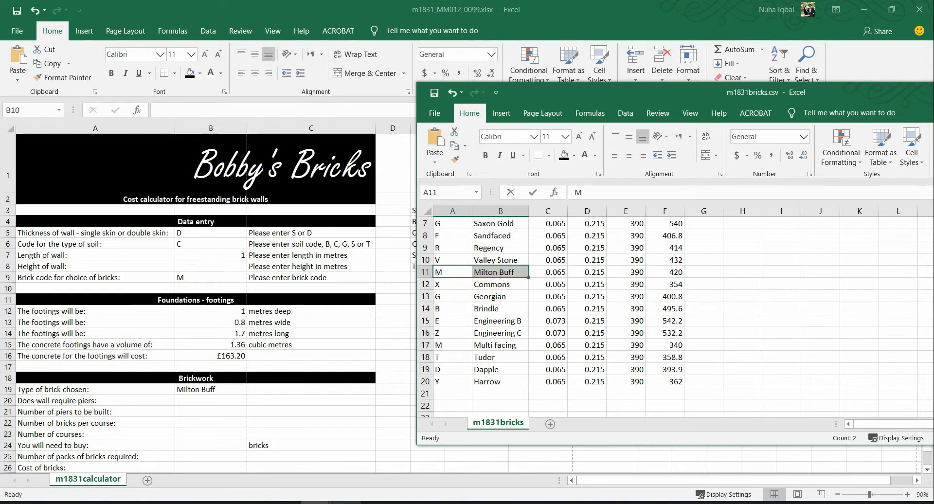
{"action": "left_click", "coordinate": [256, 503]}
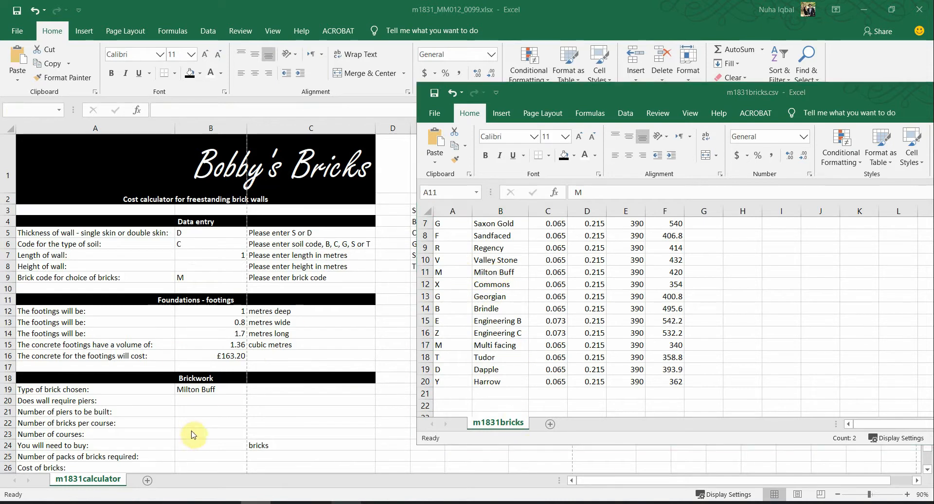
Step: In the exam paper PDF, highlight 'single skin' in yellow
{"action": "left_click", "coordinate": [250, 501]}
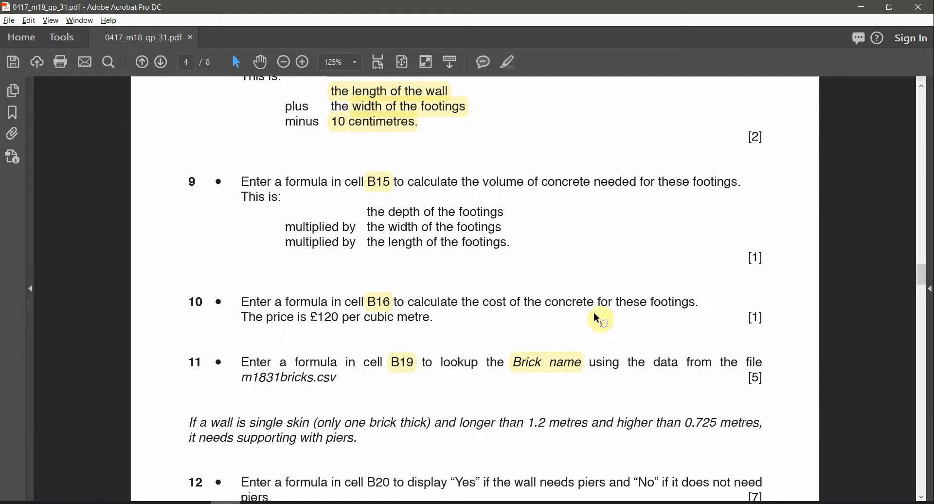
{"action": "scroll", "coordinate": [539, 318], "scroll_direction": "down", "scroll_amount": 2}
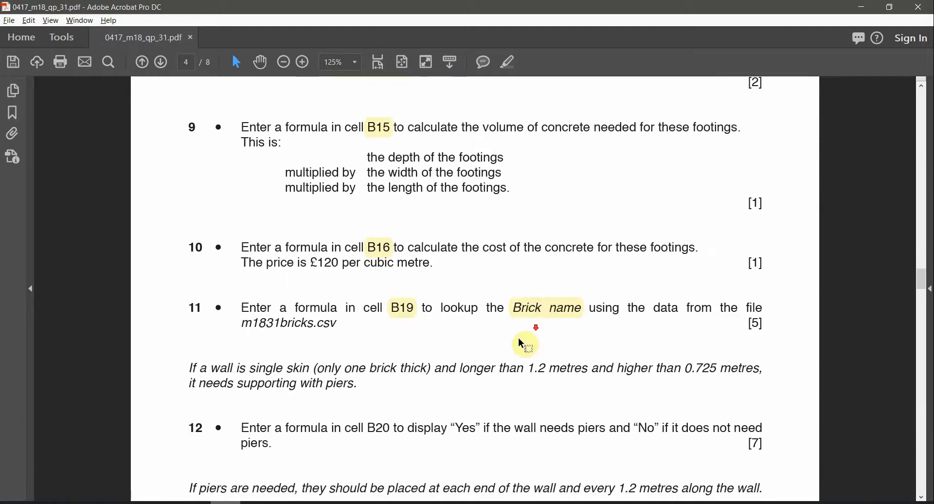
{"action": "scroll", "coordinate": [299, 380], "scroll_direction": "down", "scroll_amount": 1}
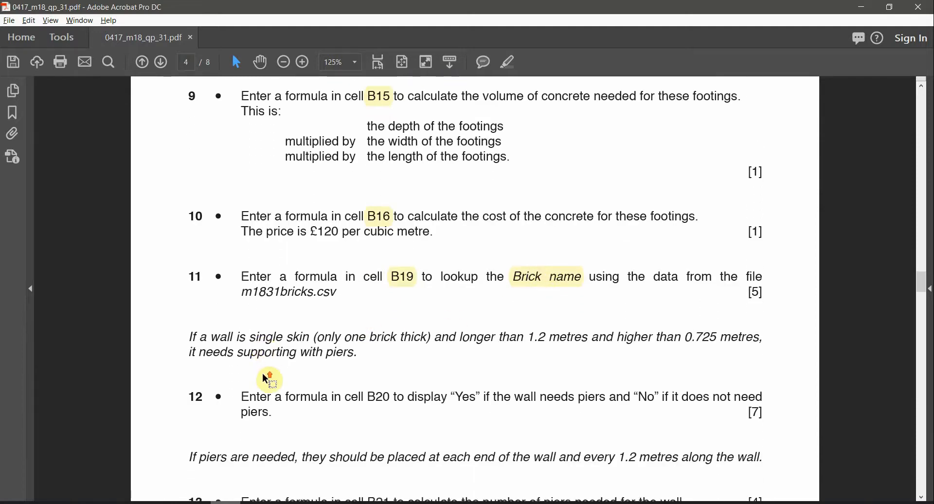
{"action": "scroll", "coordinate": [267, 379], "scroll_direction": "up", "scroll_amount": 1}
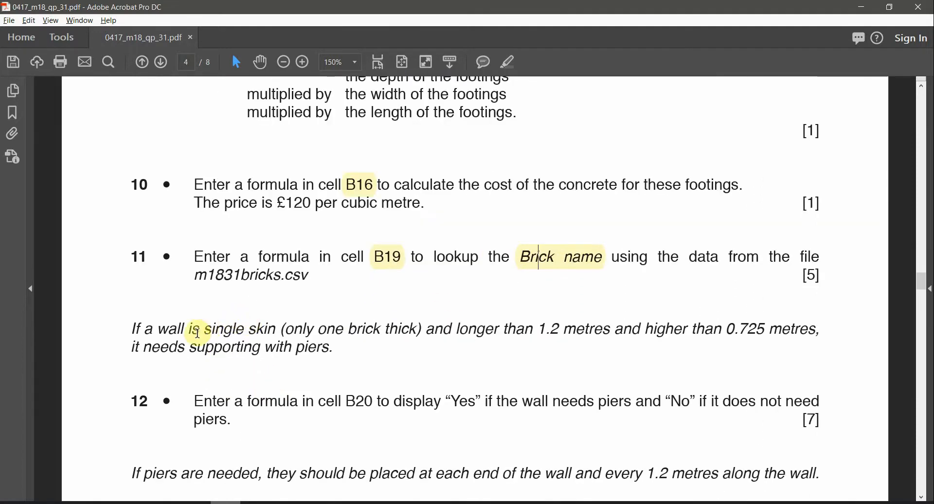
{"action": "left_click_drag", "start_coordinate": [206, 330], "coordinate": [276, 330]}
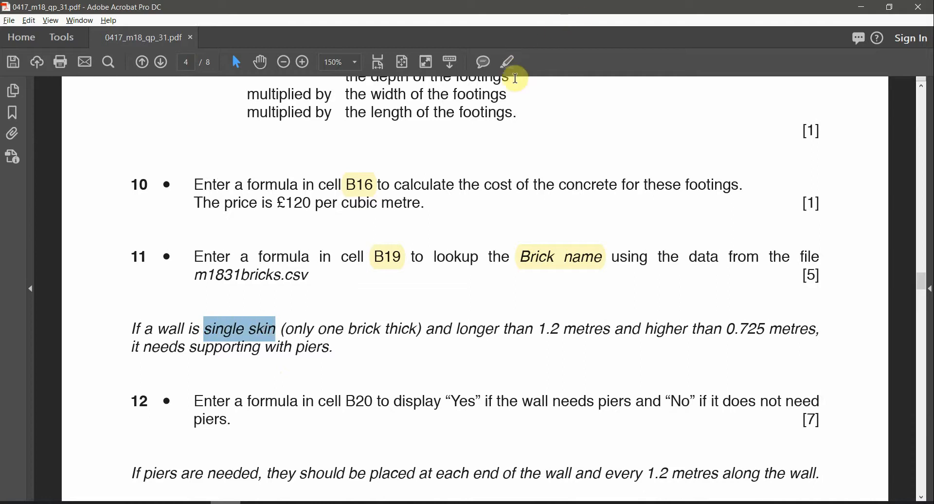
{"action": "left_click", "coordinate": [509, 61]}
Step: Highlight '1.2 metres', 'longer' and 'higher than 0.725 metres' in the pier rule
{"action": "scroll", "coordinate": [412, 297], "scroll_direction": "down", "scroll_amount": 1}
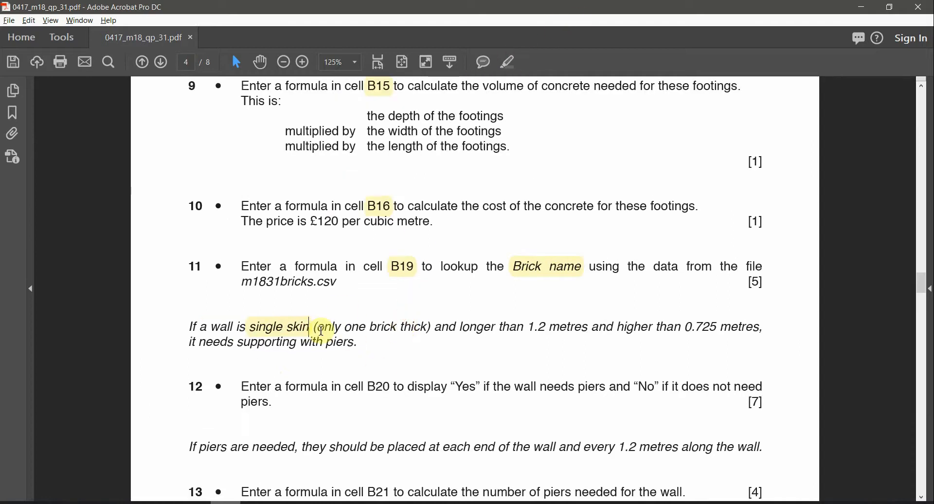
{"action": "scroll", "coordinate": [386, 333], "scroll_direction": "down", "scroll_amount": 2}
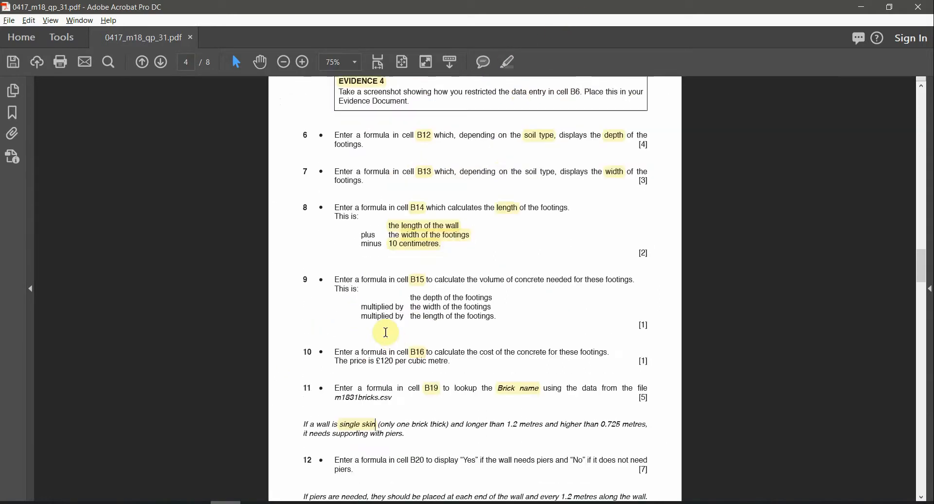
{"action": "scroll", "coordinate": [399, 390], "scroll_direction": "down", "scroll_amount": 1}
{"action": "scroll", "coordinate": [406, 411], "scroll_direction": "up", "scroll_amount": 3}
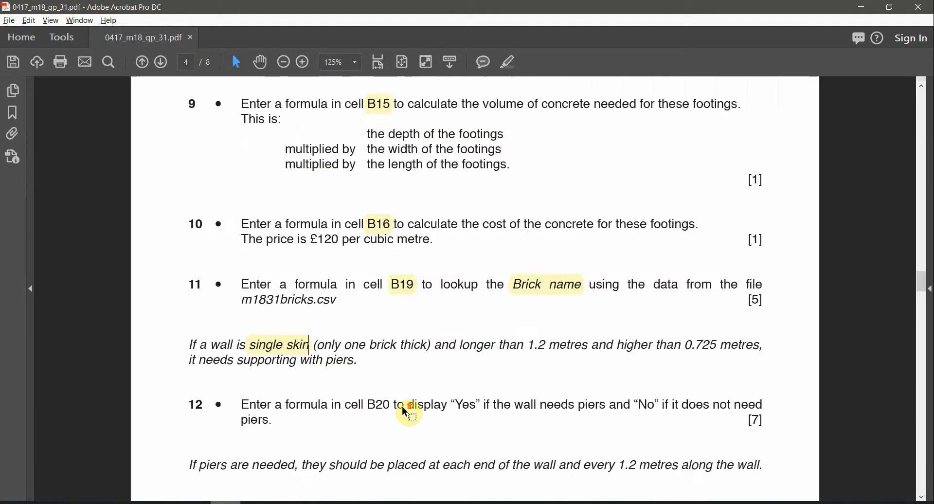
{"action": "left_click_drag", "start_coordinate": [421, 333], "coordinate": [303, 330]}
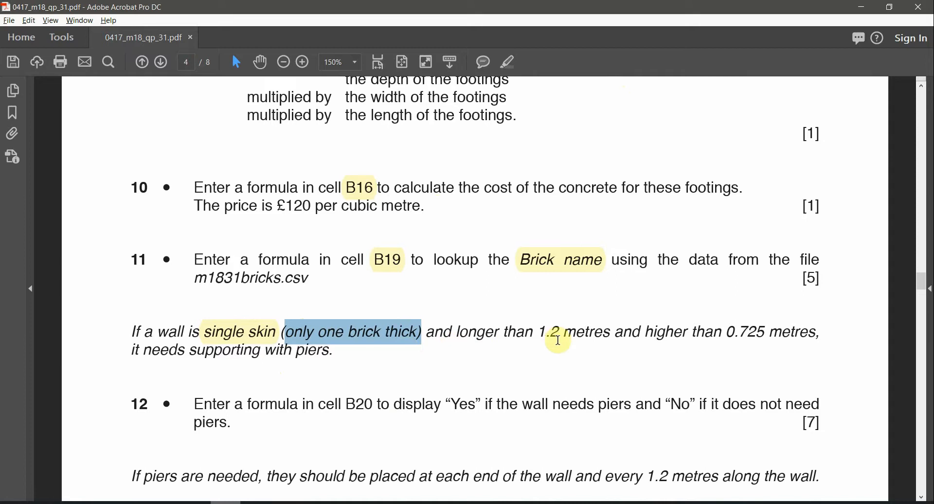
{"action": "left_click_drag", "start_coordinate": [539, 333], "coordinate": [609, 334]}
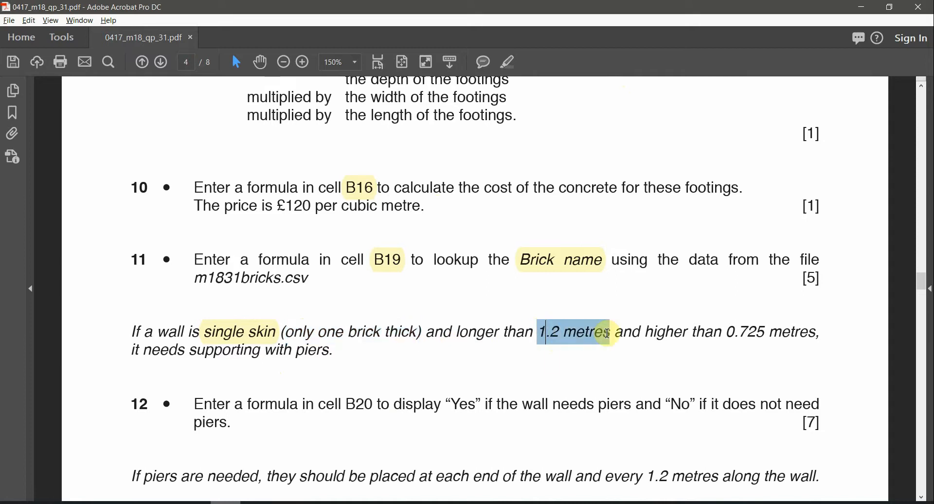
{"action": "left_click", "coordinate": [508, 62]}
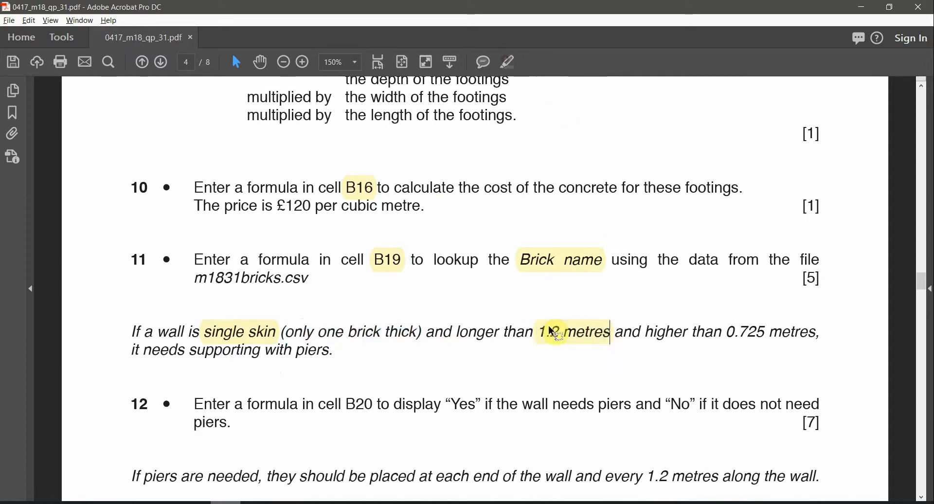
{"action": "double_click", "coordinate": [478, 333]}
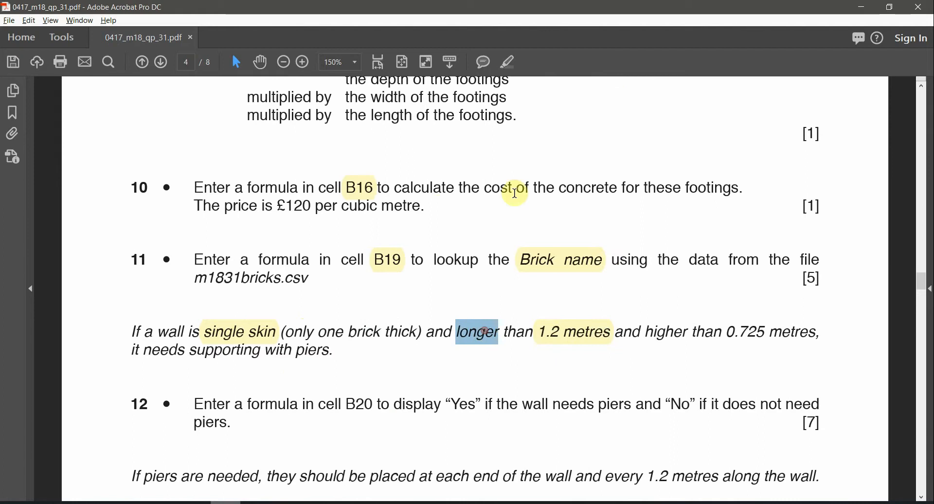
{"action": "left_click", "coordinate": [509, 57]}
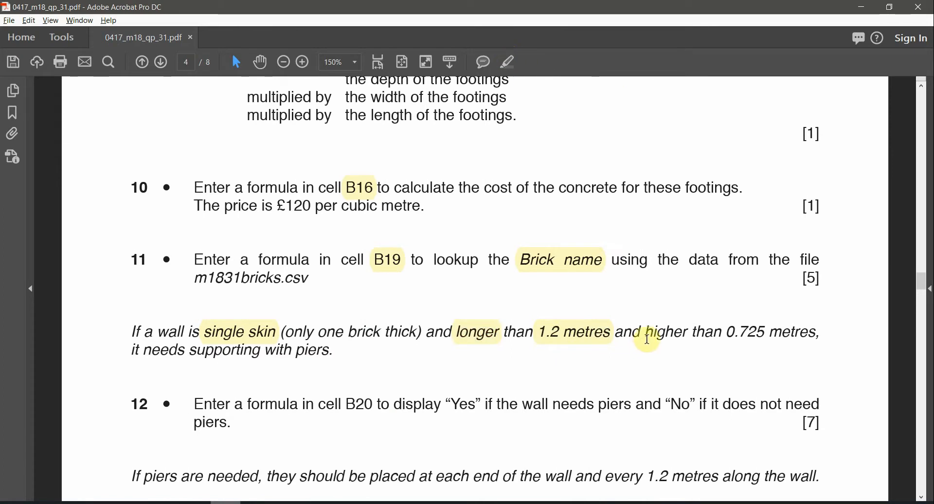
{"action": "left_click_drag", "start_coordinate": [650, 330], "coordinate": [765, 333]}
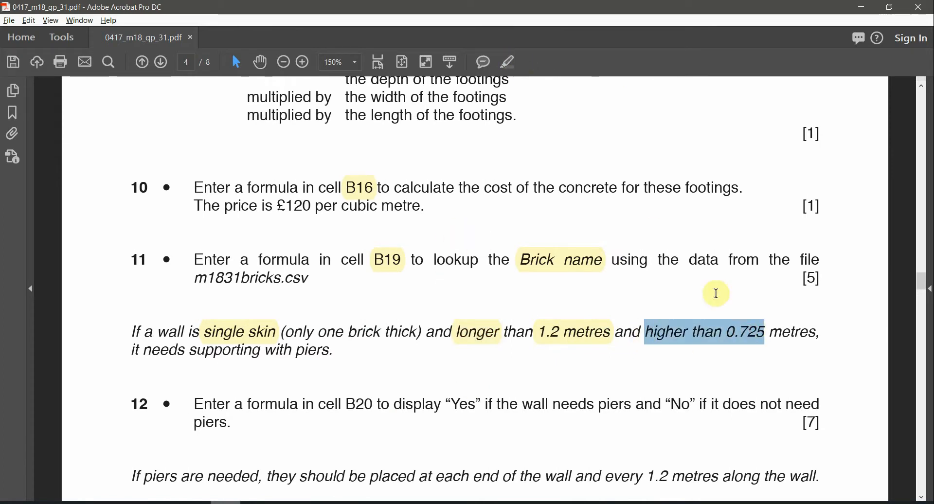
{"action": "left_click", "coordinate": [820, 331], "text": "shift"}
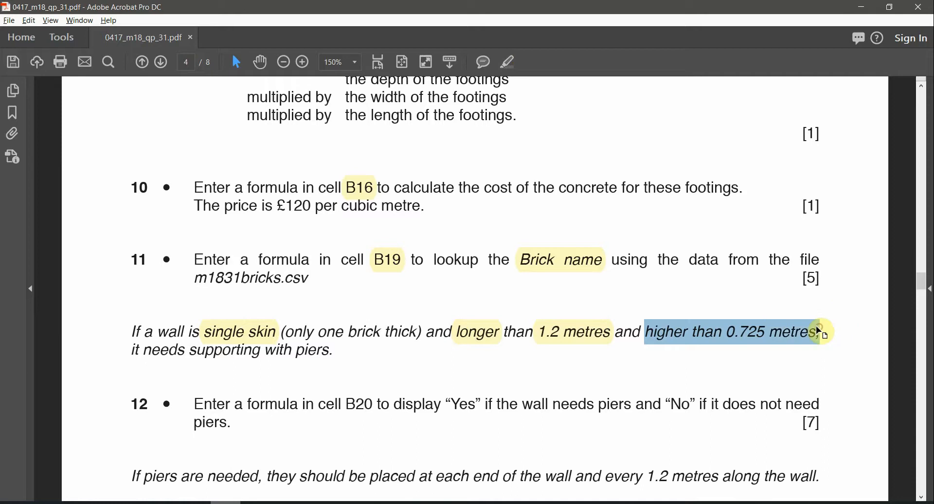
{"action": "left_click", "coordinate": [510, 59]}
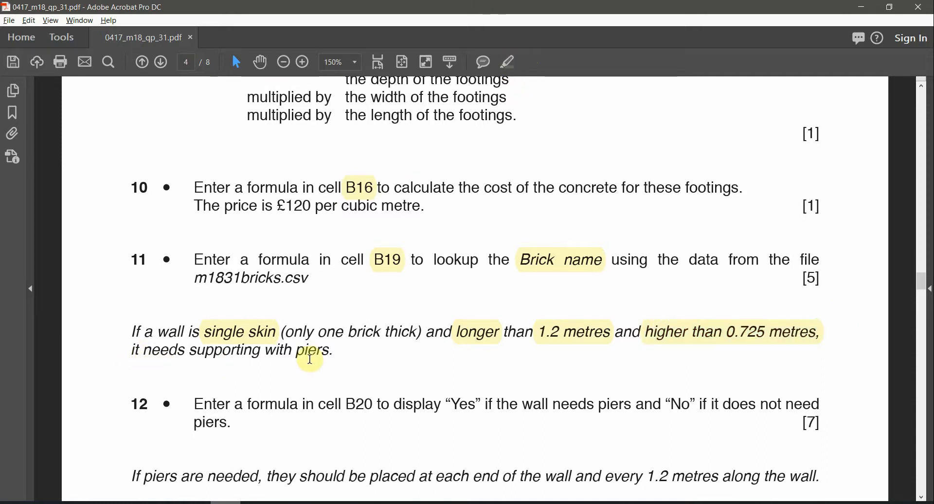
Step: Highlight 'supporting with piers.' and 'than', then review the existing highlights
{"action": "left_click_drag", "start_coordinate": [334, 350], "coordinate": [189, 351]}
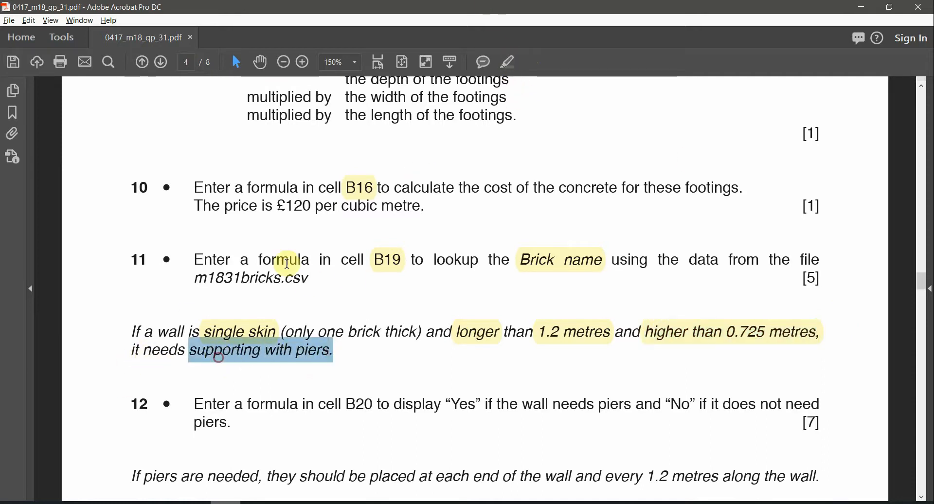
{"action": "left_click", "coordinate": [509, 62]}
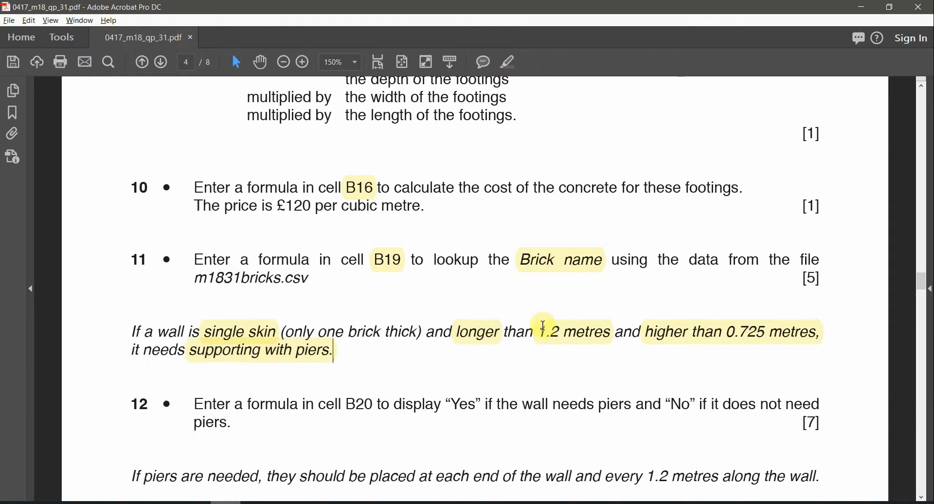
{"action": "double_click", "coordinate": [514, 334]}
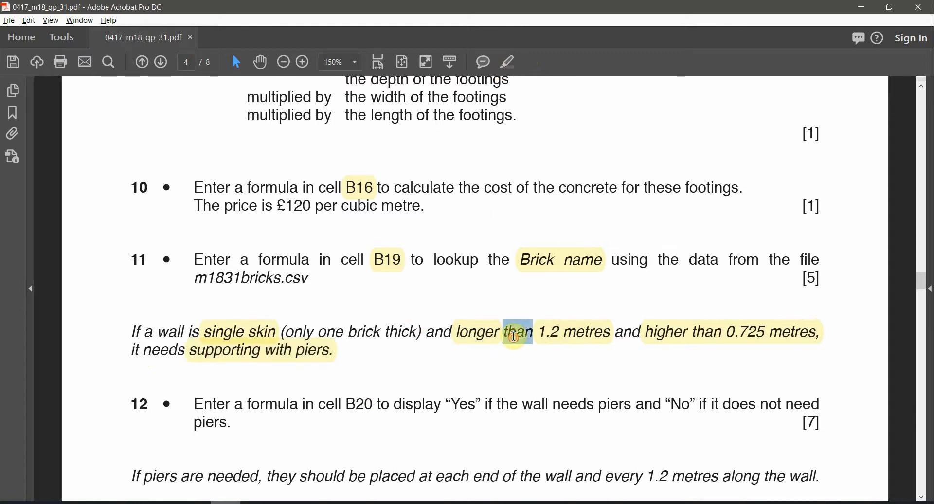
{"action": "left_click", "coordinate": [508, 62]}
{"action": "left_click", "coordinate": [609, 337]}
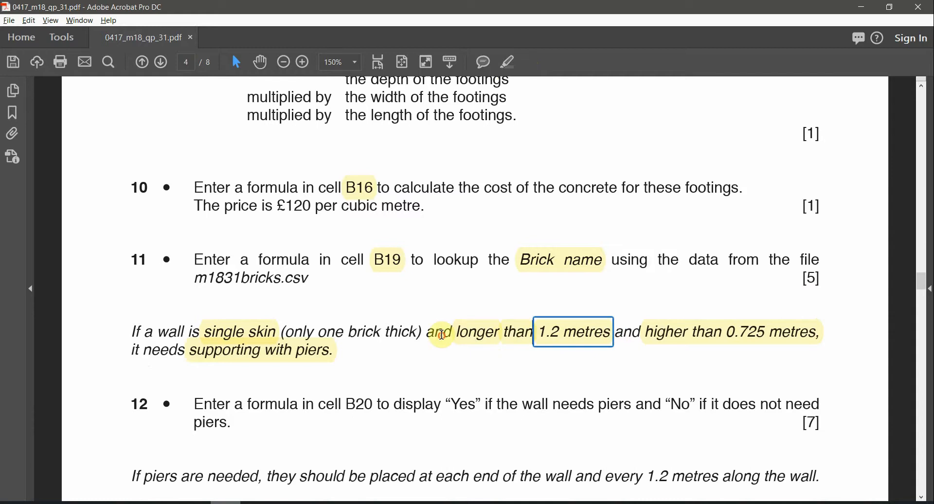
{"action": "left_click", "coordinate": [769, 335]}
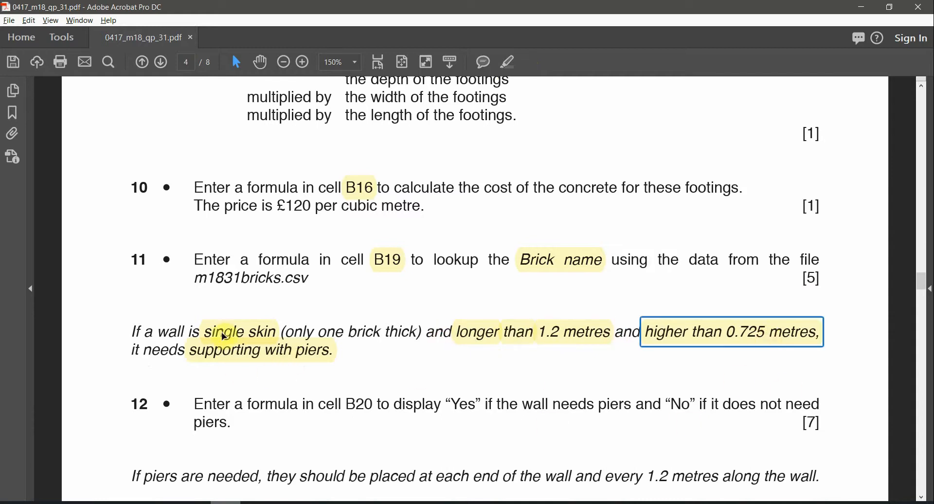
{"action": "left_click", "coordinate": [238, 352]}
{"action": "left_click", "coordinate": [250, 333]}
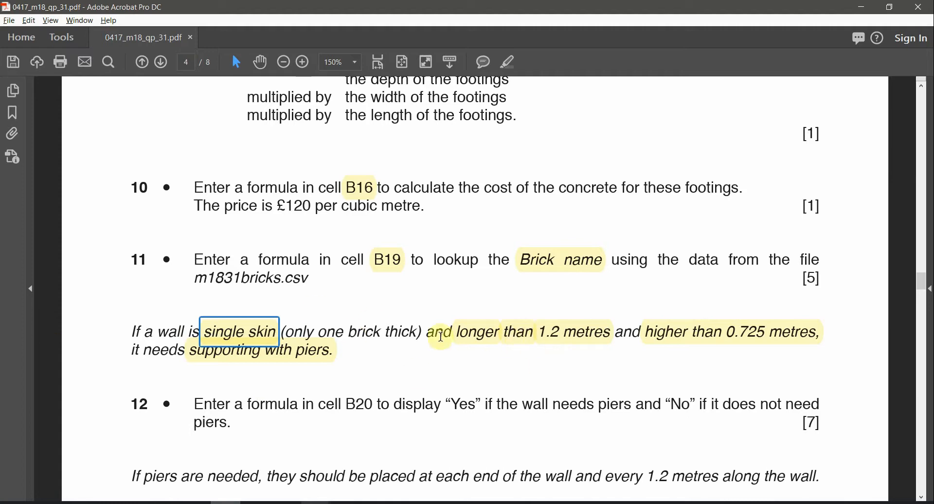
{"action": "left_click", "coordinate": [304, 353]}
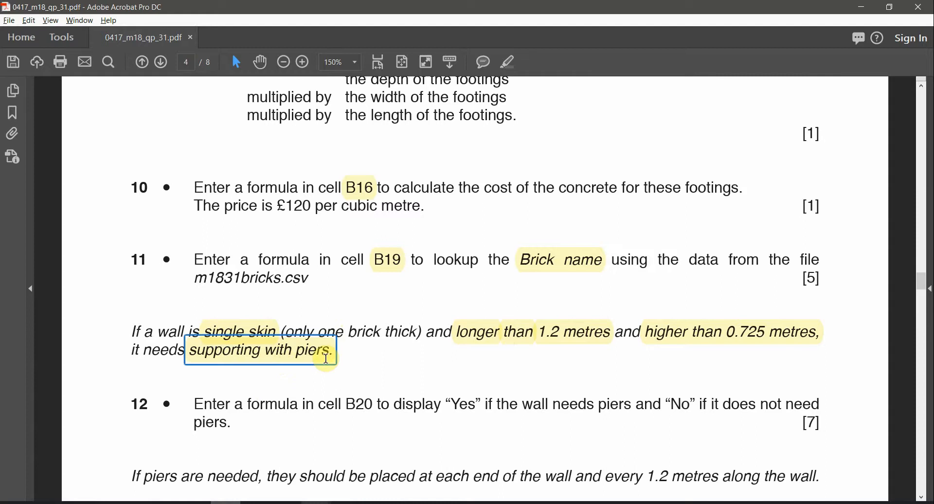
Step: Highlight Yes, No and B20 in question 12, then switch back to the Excel workbook
{"action": "scroll", "coordinate": [326, 359], "scroll_direction": "down", "scroll_amount": 1}
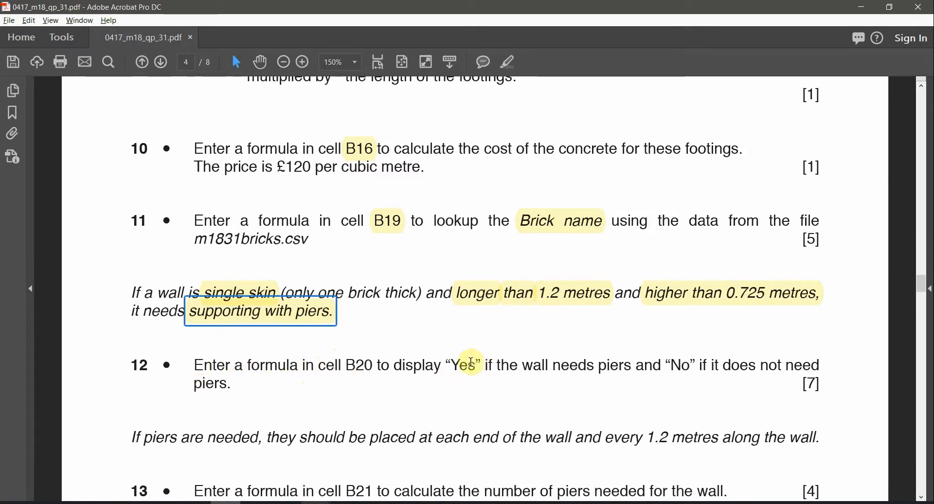
{"action": "double_click", "coordinate": [466, 365]}
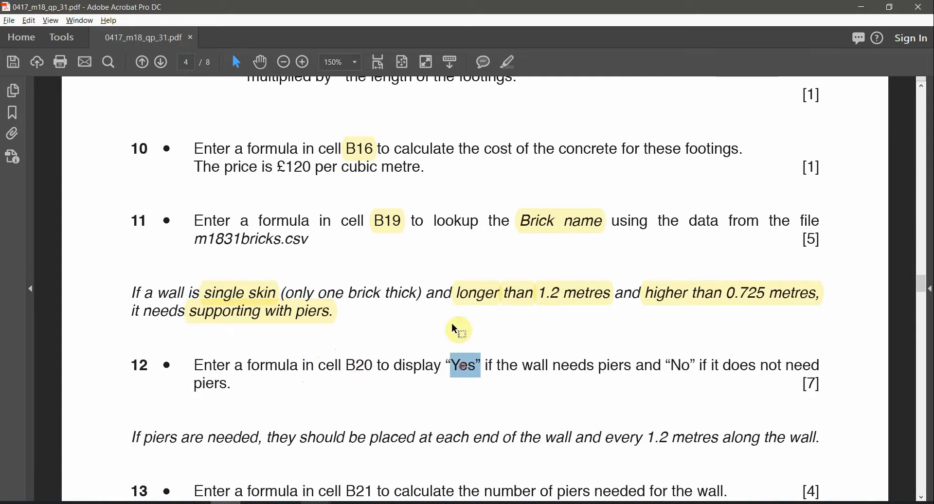
{"action": "left_click", "coordinate": [516, 65]}
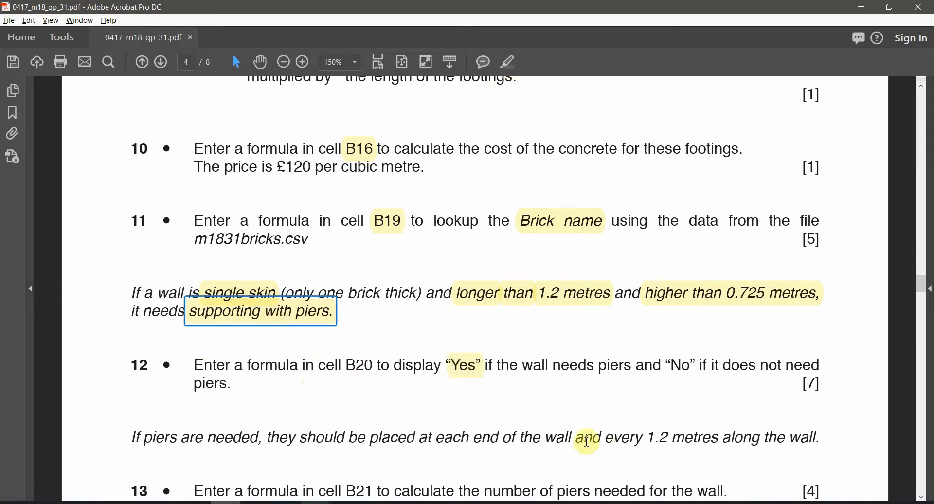
{"action": "double_click", "coordinate": [683, 364]}
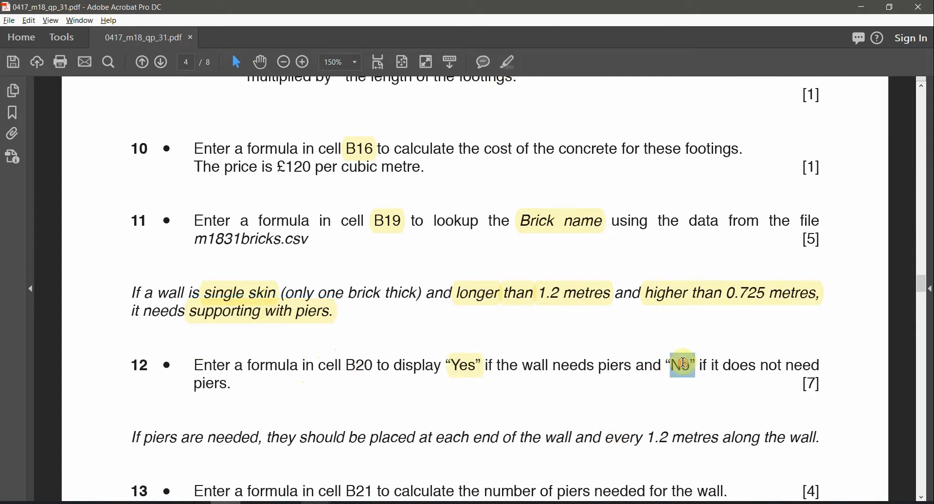
{"action": "left_click", "coordinate": [516, 65]}
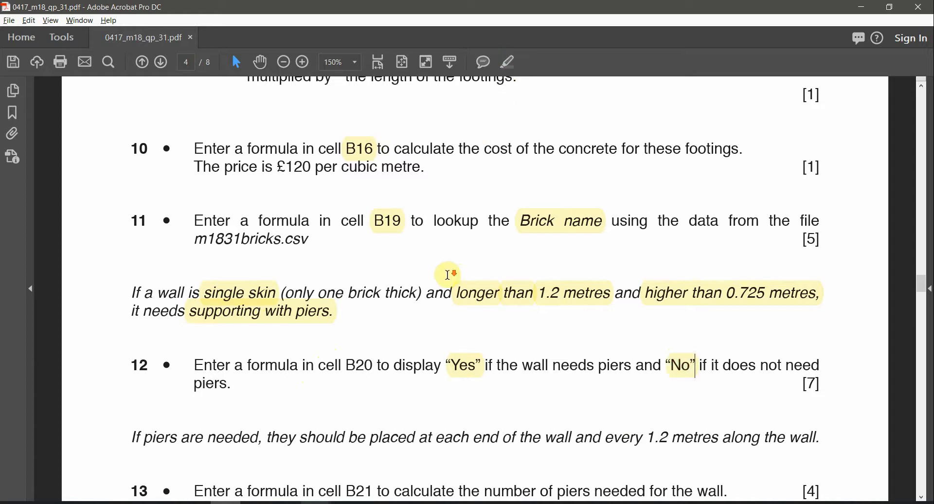
{"action": "scroll", "coordinate": [449, 275], "scroll_direction": "down", "scroll_amount": 1}
{"action": "double_click", "coordinate": [359, 358]}
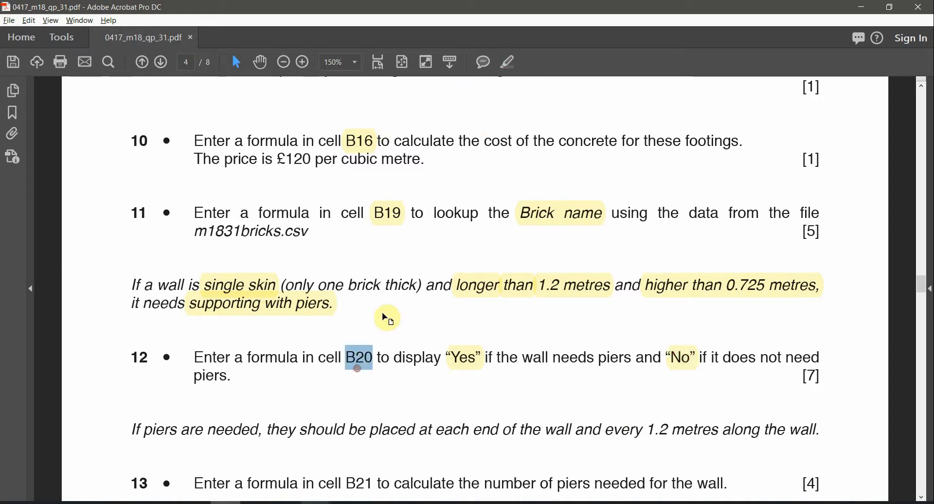
{"action": "left_click", "coordinate": [516, 64]}
{"action": "left_click", "coordinate": [283, 485]}
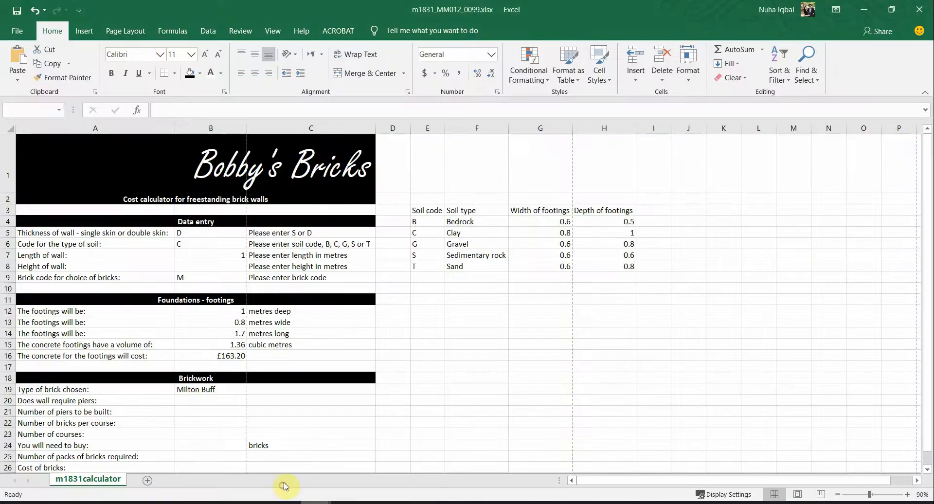
Step: Select the empty B20 piers cell, scroll through the Brickwork answers, then return to Acrobat
{"action": "left_click", "coordinate": [178, 401]}
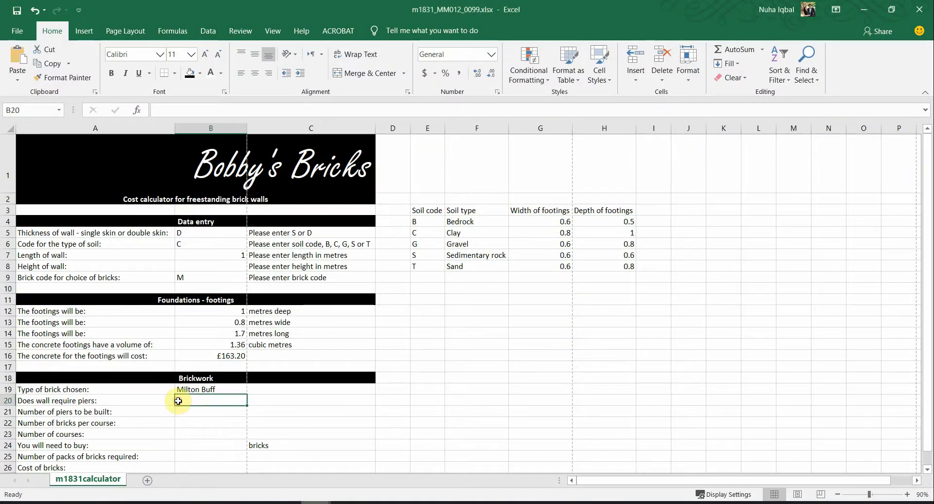
{"action": "scroll", "coordinate": [276, 401], "scroll_direction": "down", "scroll_amount": 1}
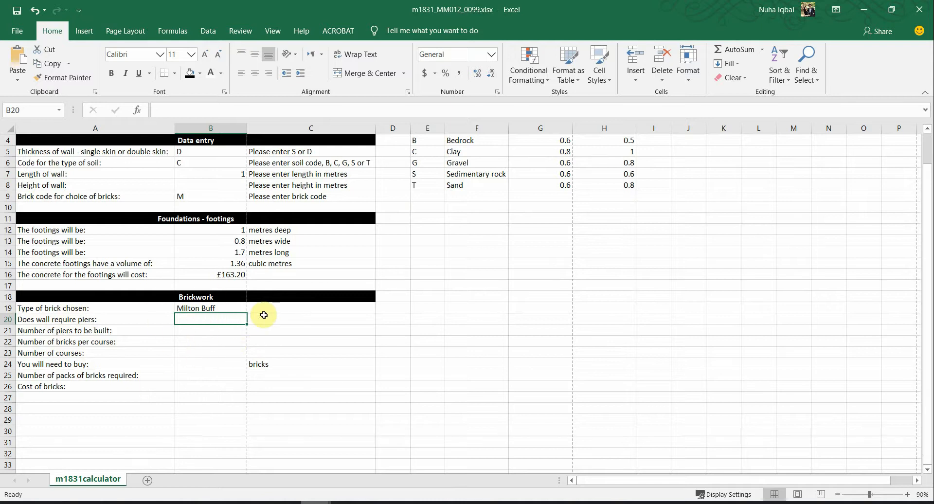
{"action": "scroll", "coordinate": [261, 313], "scroll_direction": "up", "scroll_amount": 1}
{"action": "key", "text": "alt+Tab"}
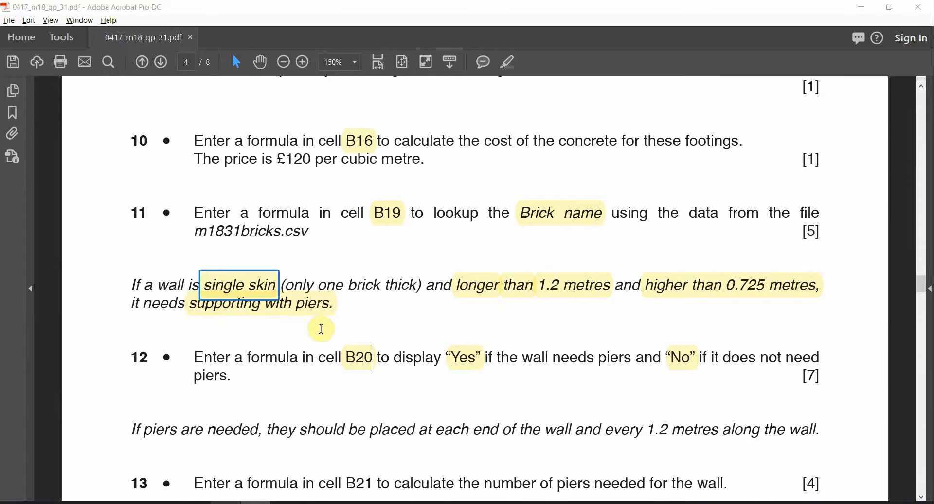
{"action": "left_click", "coordinate": [488, 291]}
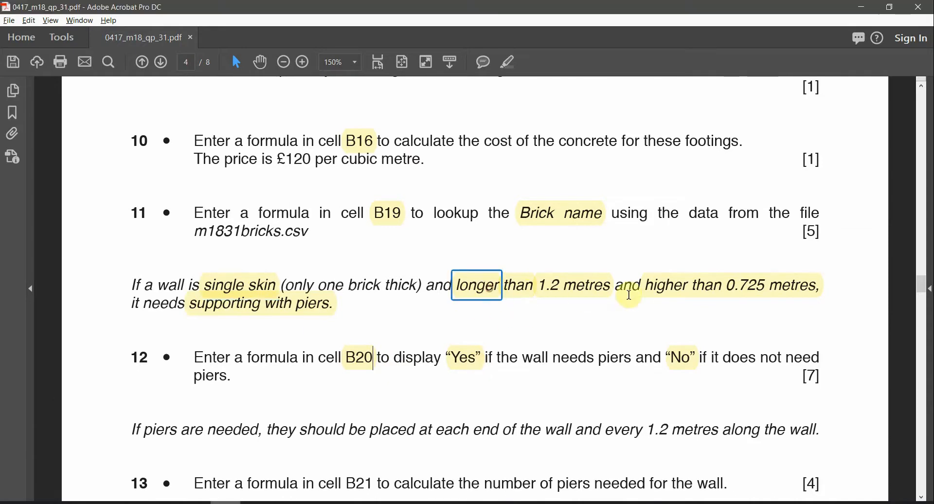
{"action": "left_click", "coordinate": [660, 298]}
{"action": "left_click", "coordinate": [325, 304]}
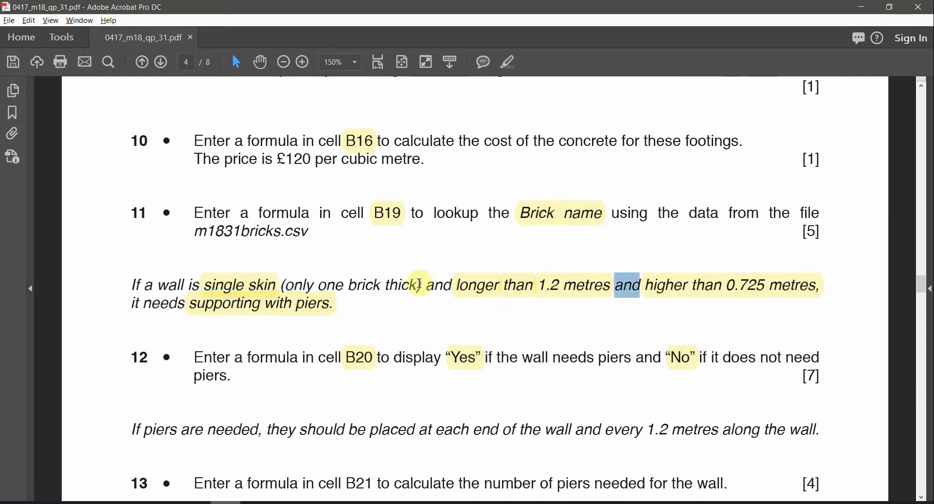
{"action": "double_click", "coordinate": [439, 285]}
{"action": "left_click", "coordinate": [622, 286]}
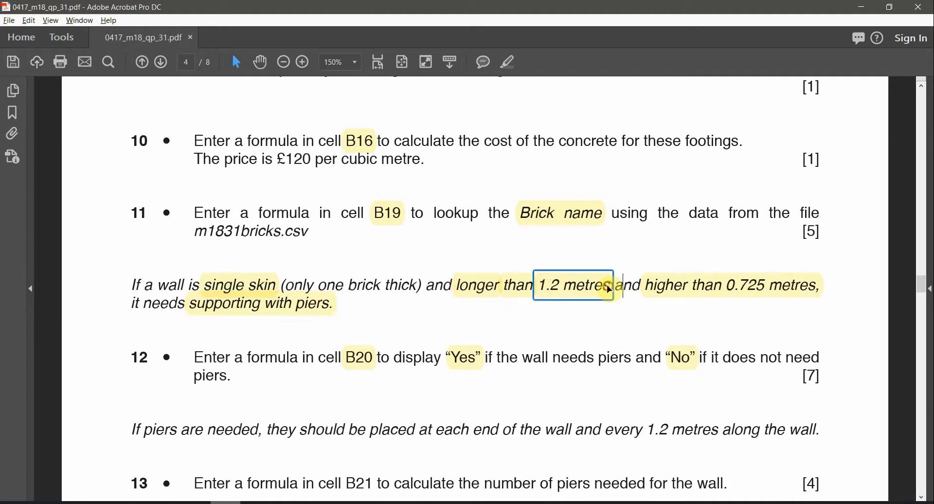
{"action": "left_click", "coordinate": [643, 286]}
{"action": "double_click", "coordinate": [629, 285]}
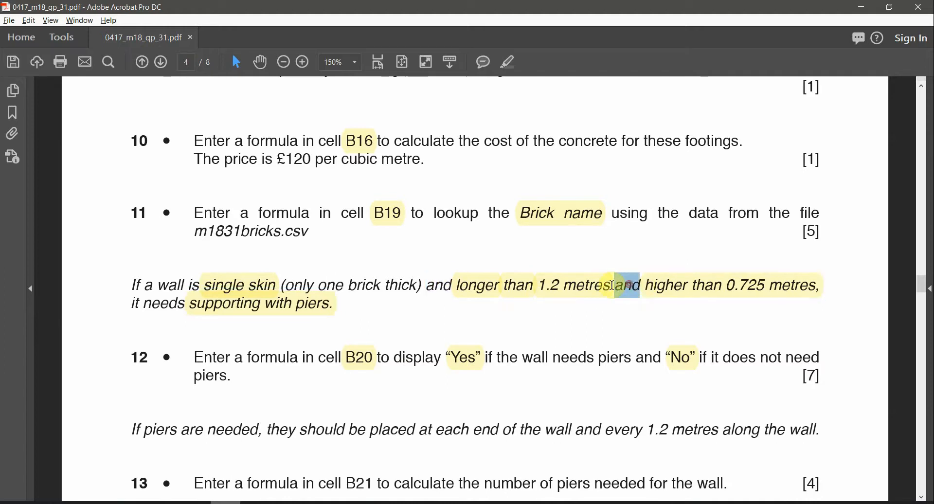
{"action": "double_click", "coordinate": [435, 286]}
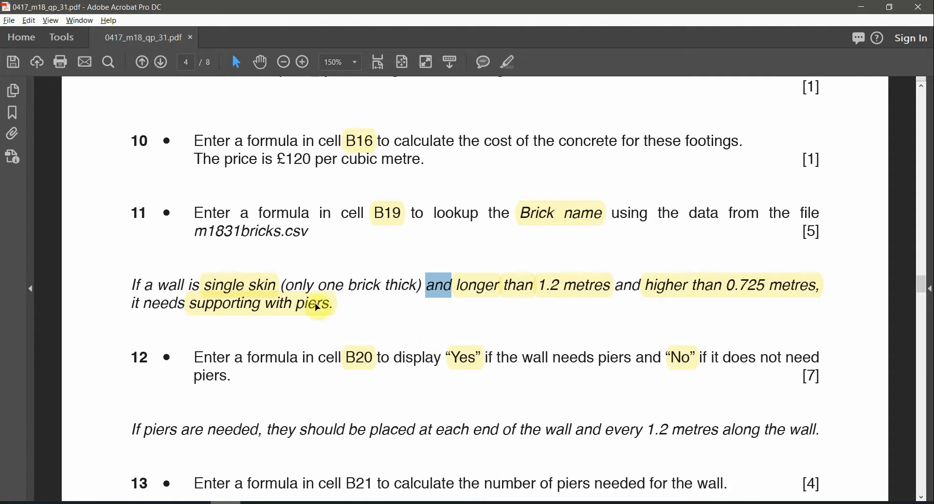
{"action": "left_click", "coordinate": [263, 290]}
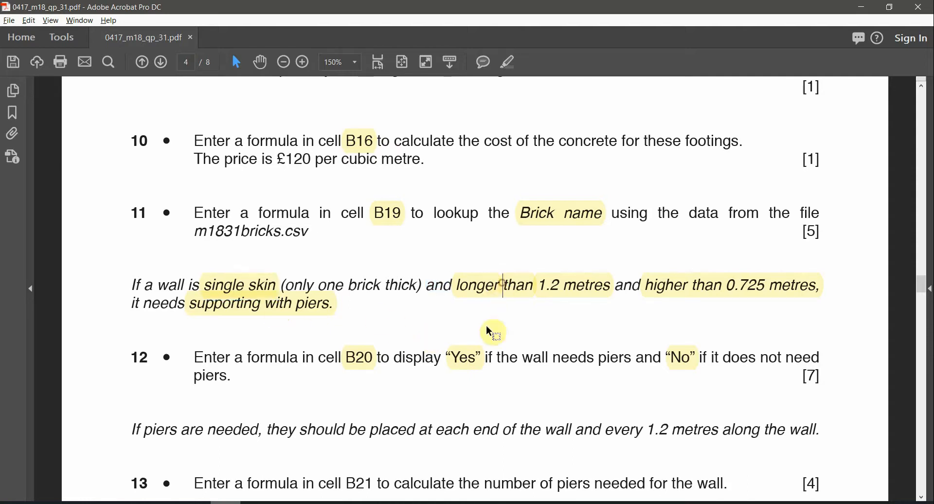
{"action": "left_click", "coordinate": [480, 285]}
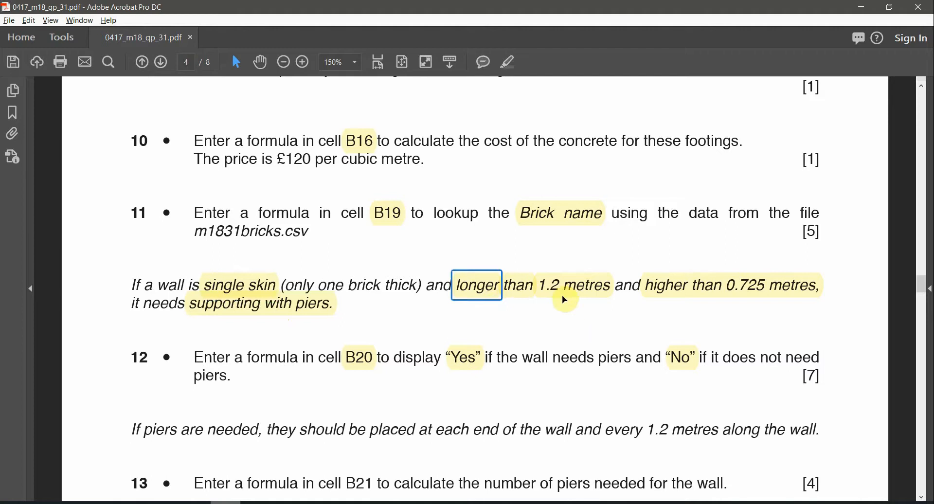
{"action": "left_click", "coordinate": [691, 286]}
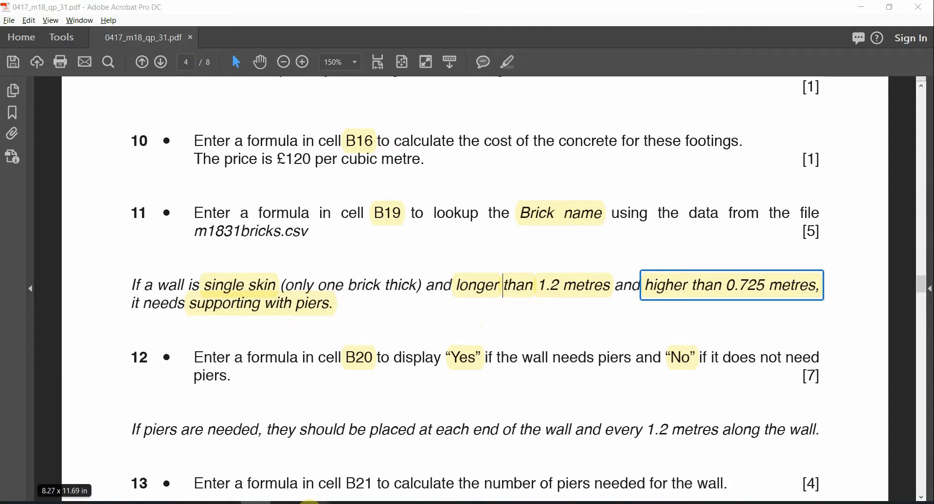
Step: Type =AND(UPPER(B5)="S", into B20, then recheck the pier rule in the exam paper
{"action": "mouse_move", "coordinate": [302, 499]}
{"action": "left_click", "coordinate": [272, 471]}
{"action": "key", "text": "BackSpace"}
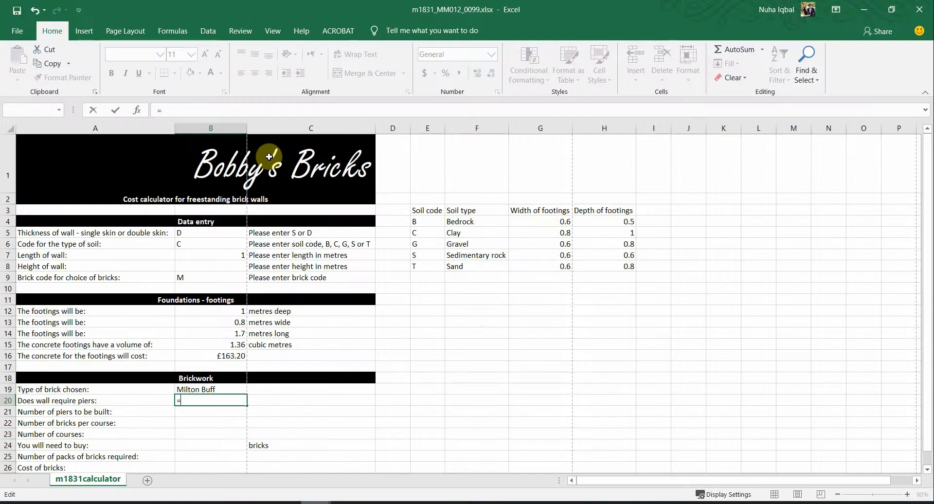
{"action": "type", "text": "AND"}
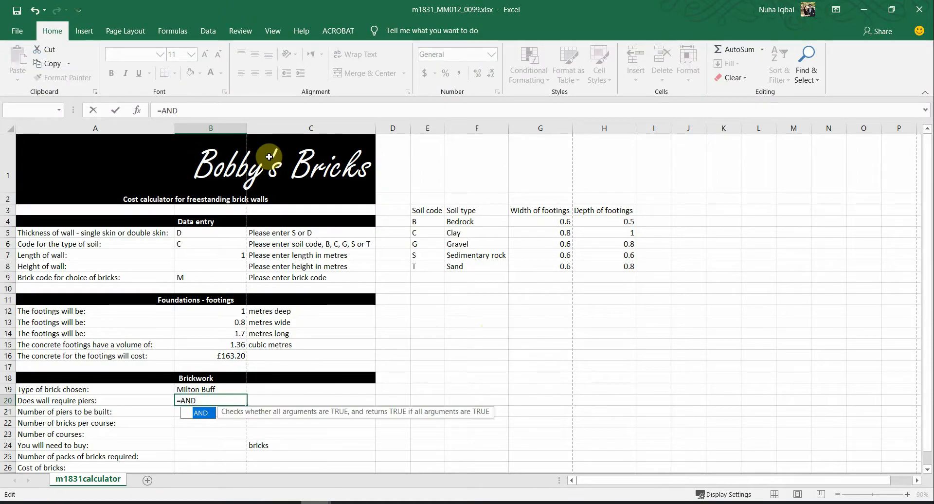
{"action": "type", "text": "("}
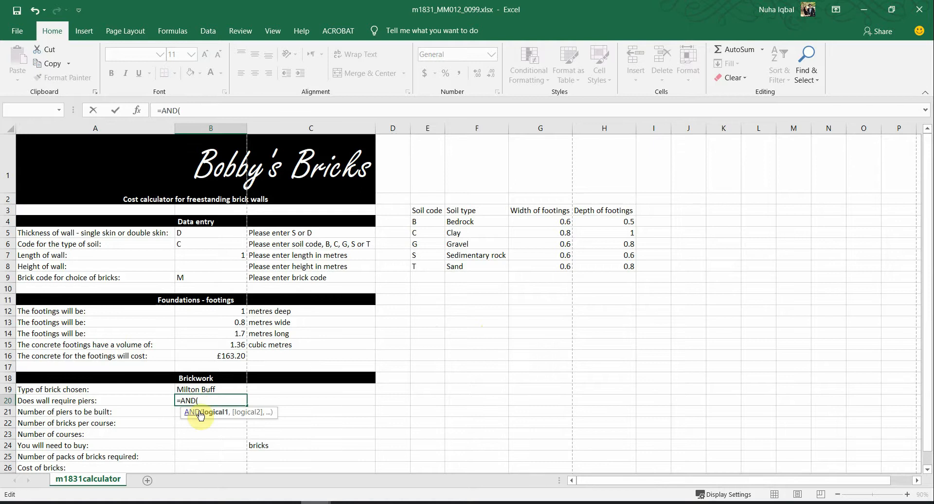
{"action": "left_click", "coordinate": [209, 255]}
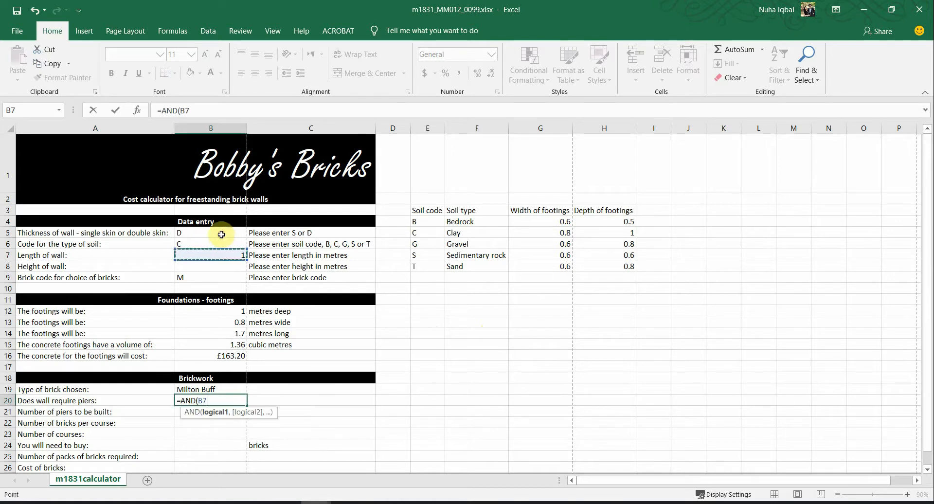
{"action": "left_click", "coordinate": [206, 235]}
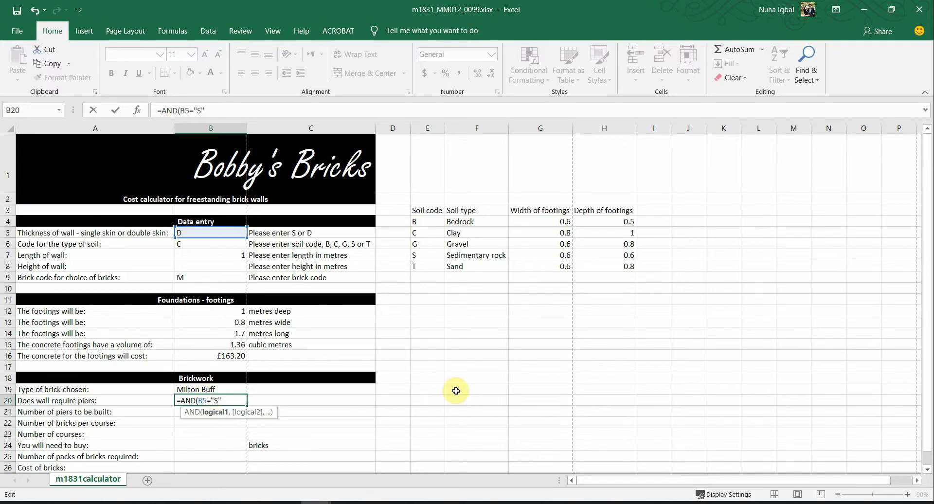
{"action": "type", "text": "UPPP"}
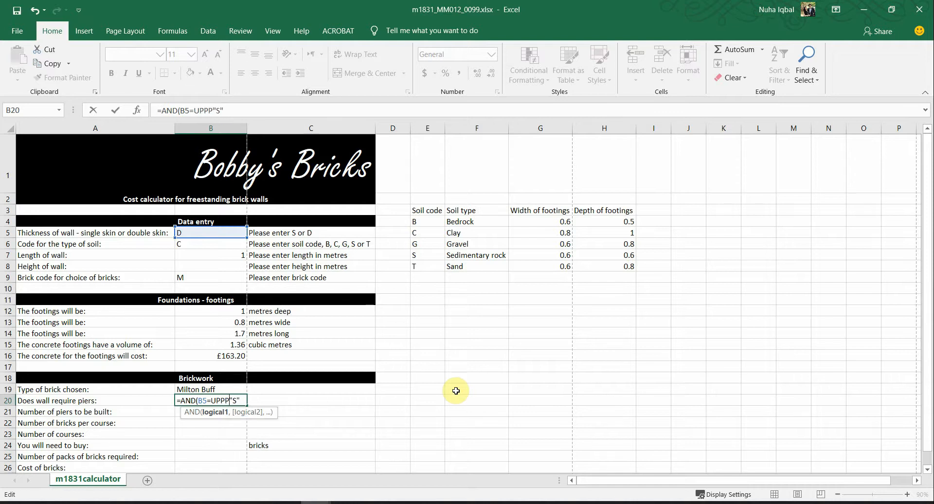
{"action": "type", "text": "ER"}
{"action": "type", "text": "("}
{"action": "key", "text": "BackSpace"}
{"action": "key", "text": "BackSpace"}
{"action": "key", "text": "BackSpace"}
{"action": "type", "text": "UPPER"}
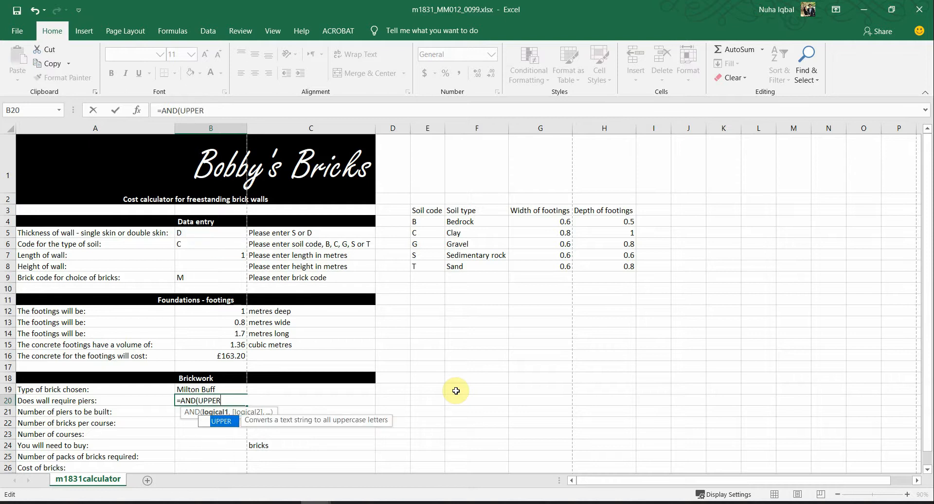
{"action": "type", "text": "("}
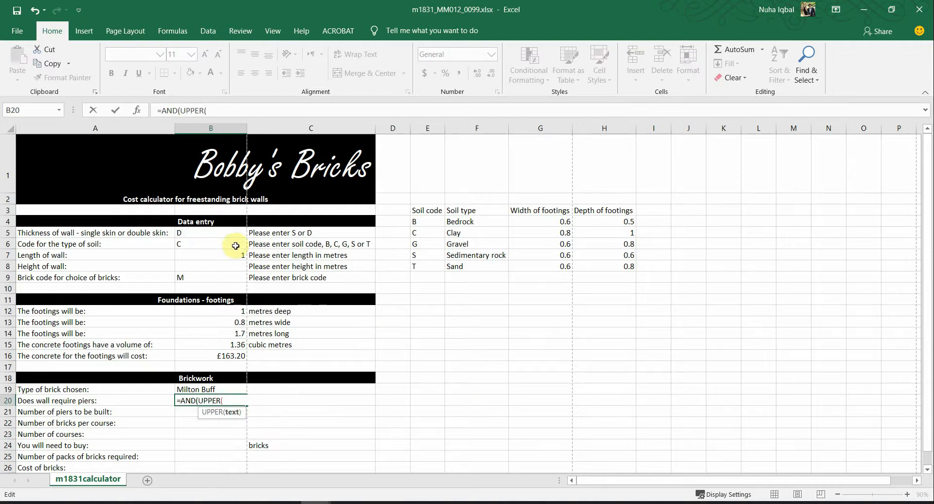
{"action": "left_click", "coordinate": [226, 234]}
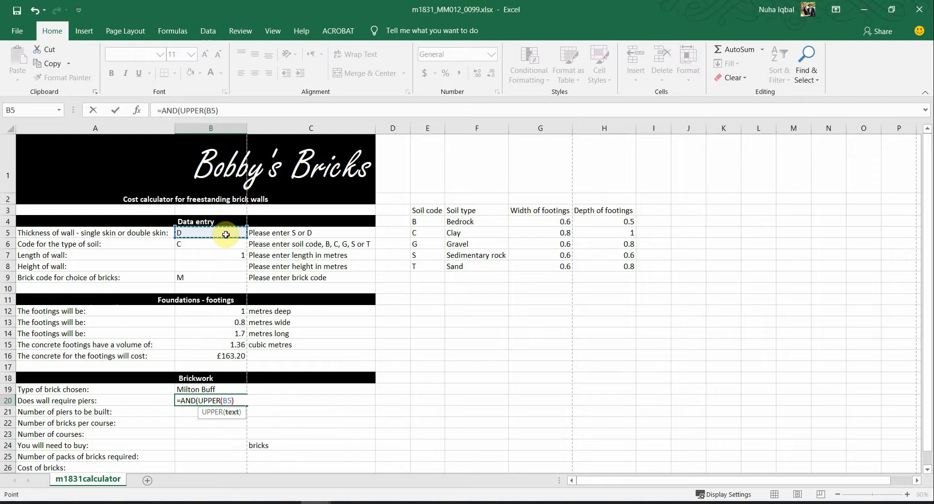
{"action": "type", "text": ")"}
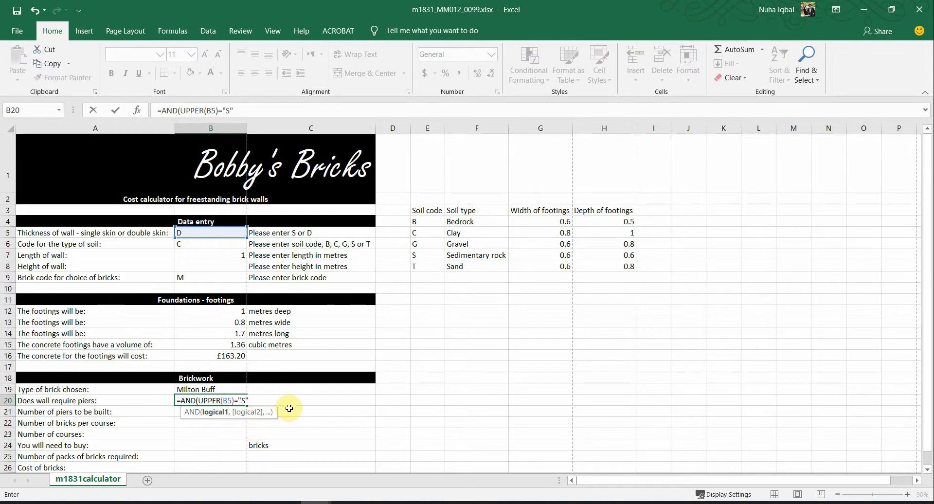
{"action": "type", "text": ","}
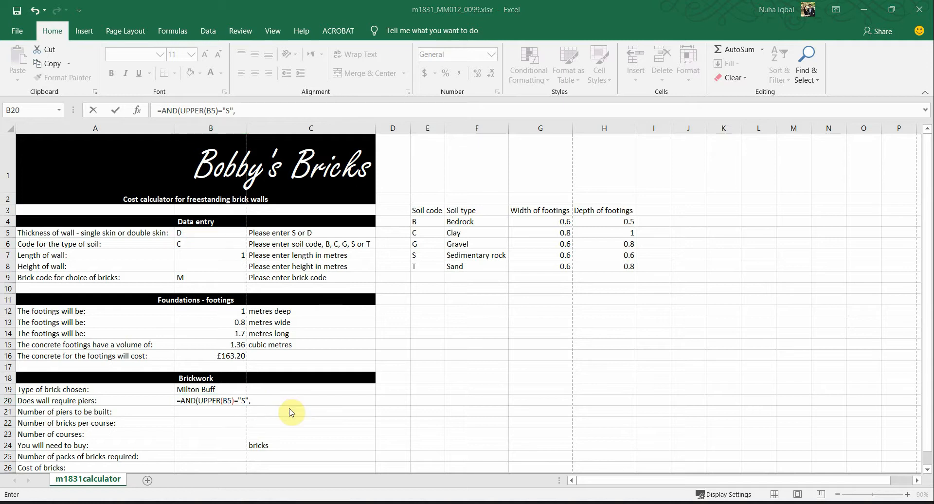
{"action": "key", "text": "alt+Tab"}
{"action": "left_click", "coordinate": [529, 288]}
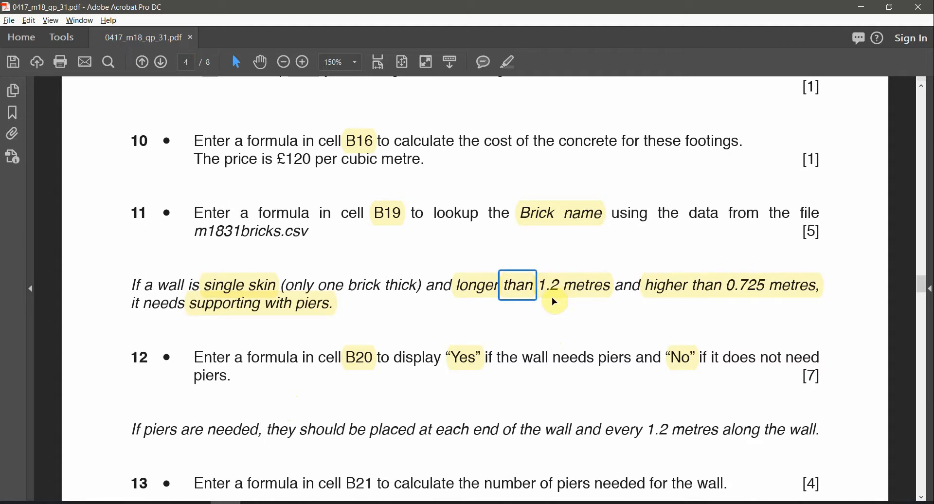
Step: Complete B20 as =AND(UPPER(B5)="S",B7>1.2,B8>0.725), checking limits against the question paper
{"action": "key", "text": "alt+Tab"}
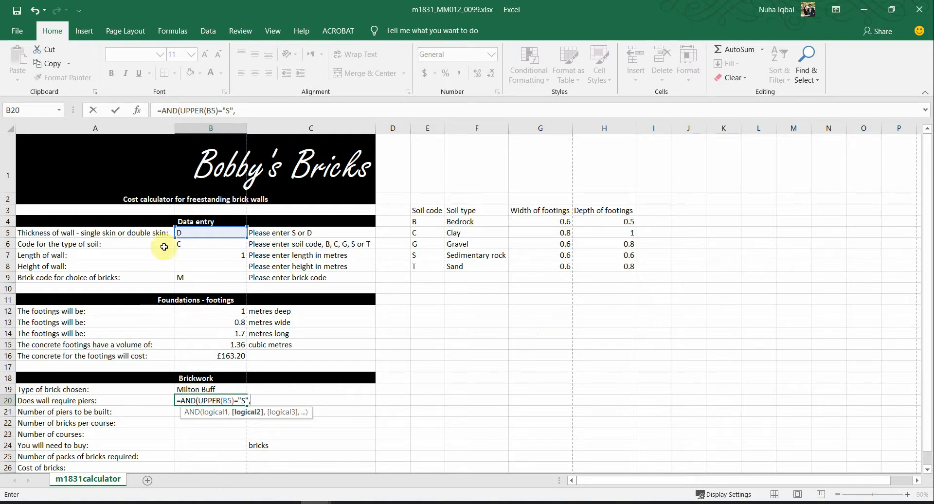
{"action": "left_click", "coordinate": [194, 256]}
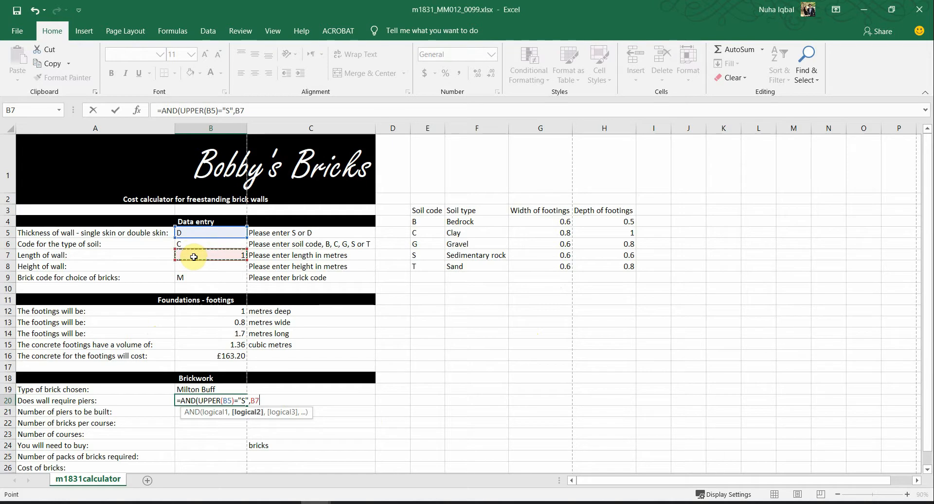
{"action": "type", "text": ">"}
{"action": "key", "text": "alt+Tab"}
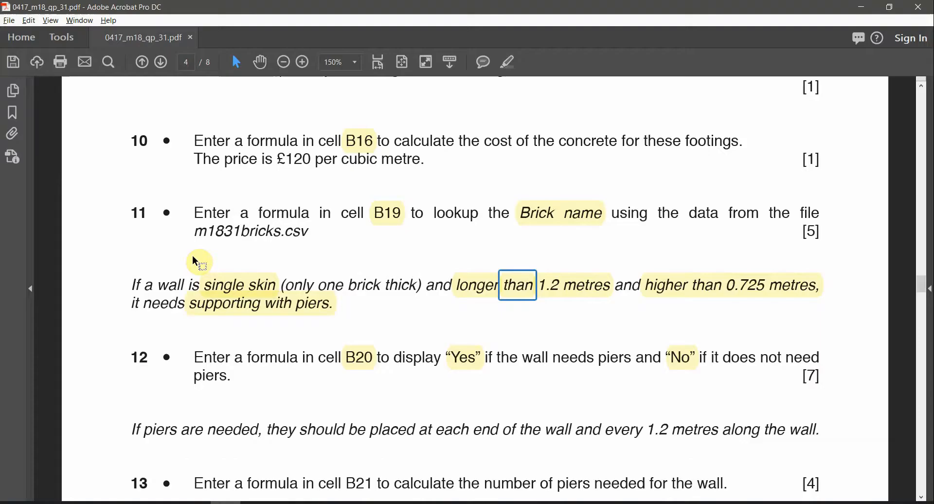
{"action": "key", "text": "alt+Tab"}
{"action": "type", "text": "1."}
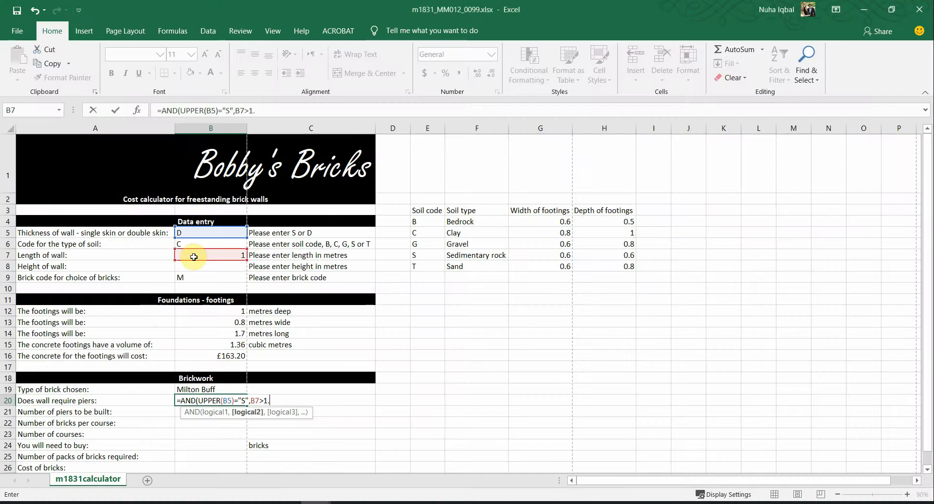
{"action": "type", "text": "2,"}
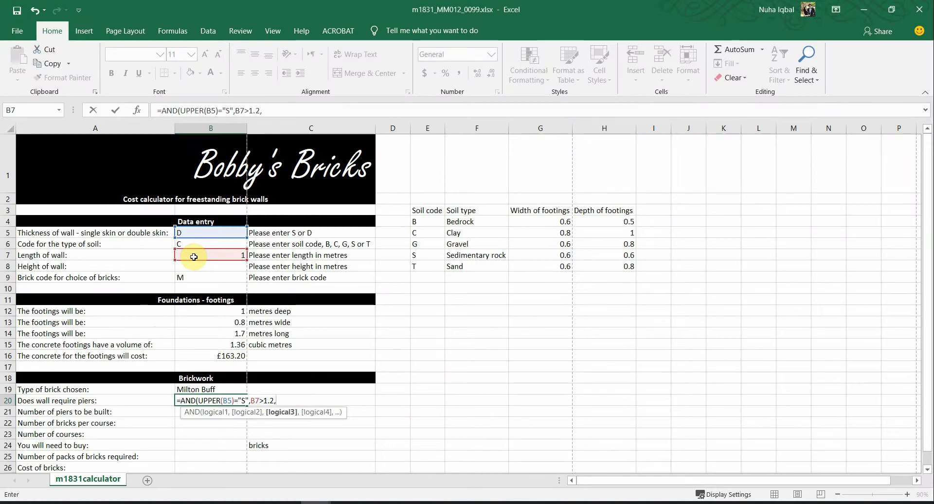
{"action": "key", "text": "alt+Tab"}
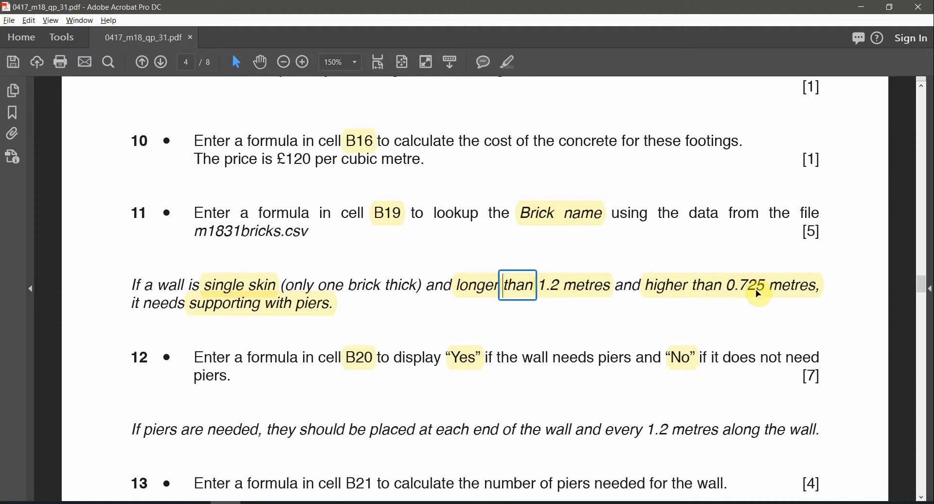
{"action": "key", "text": "alt+Tab"}
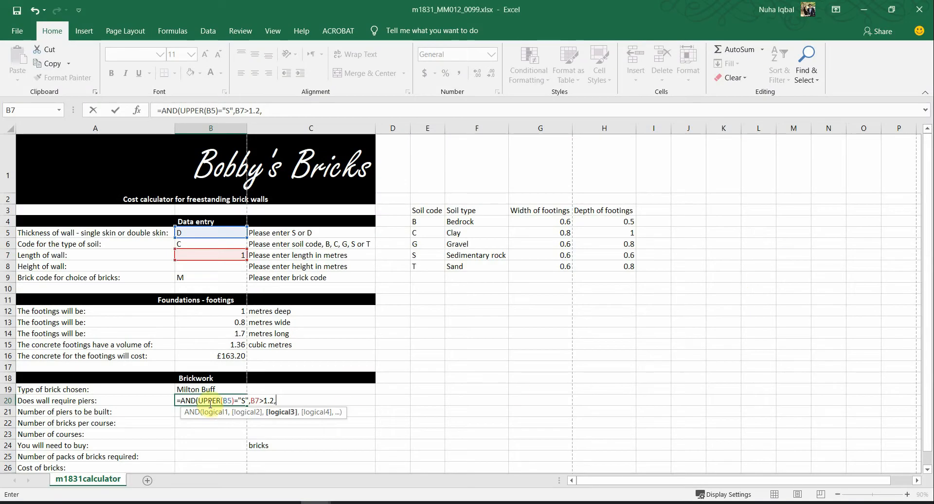
{"action": "left_click", "coordinate": [232, 269]}
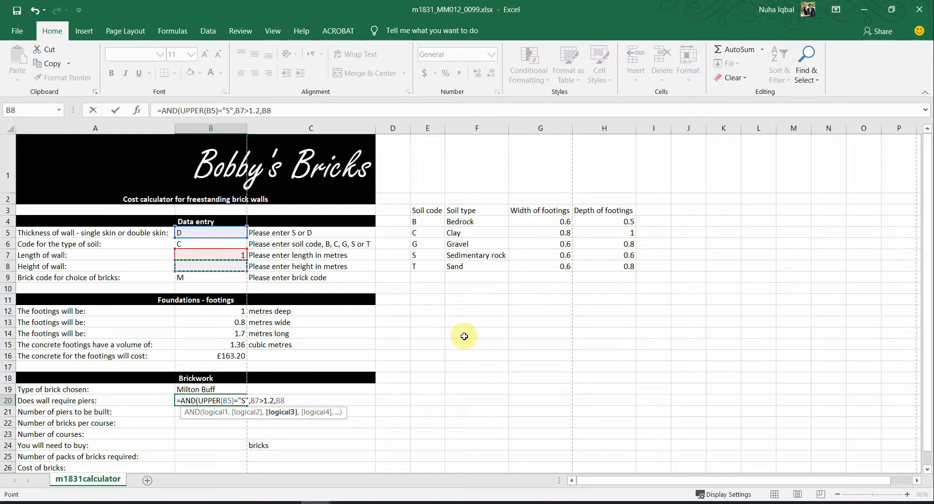
{"action": "type", "text": ">0."}
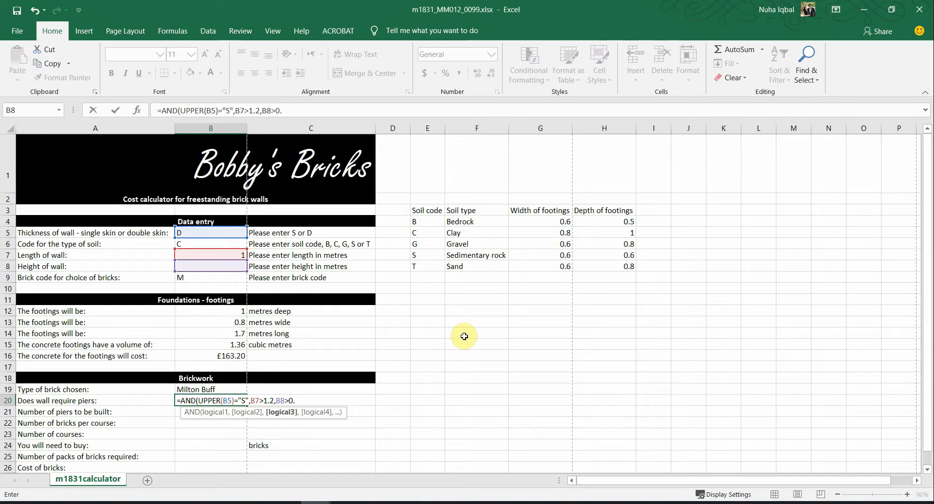
{"action": "type", "text": "725"}
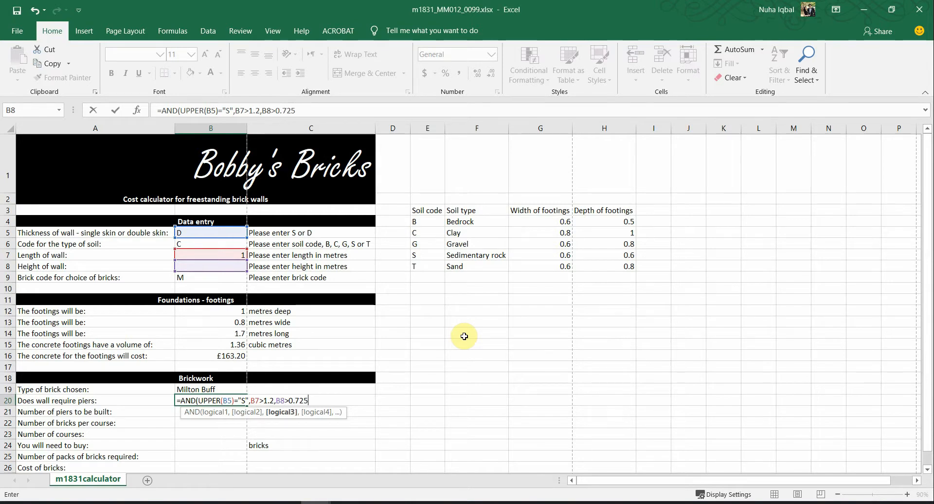
{"action": "type", "text": ")"}
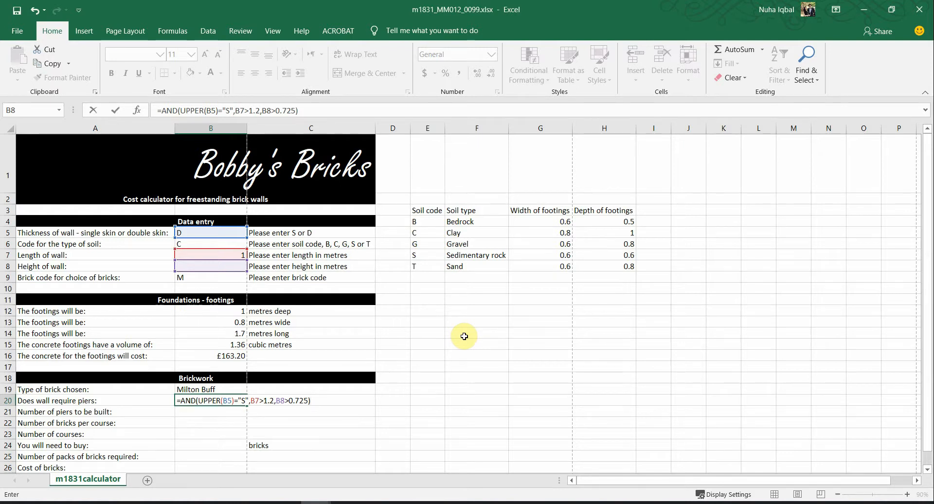
{"action": "key", "text": "Return"}
Step: Wrap B20's AND test as =IF(AND(...),"Yes","No"), which now displays No
{"action": "left_click", "coordinate": [200, 399]}
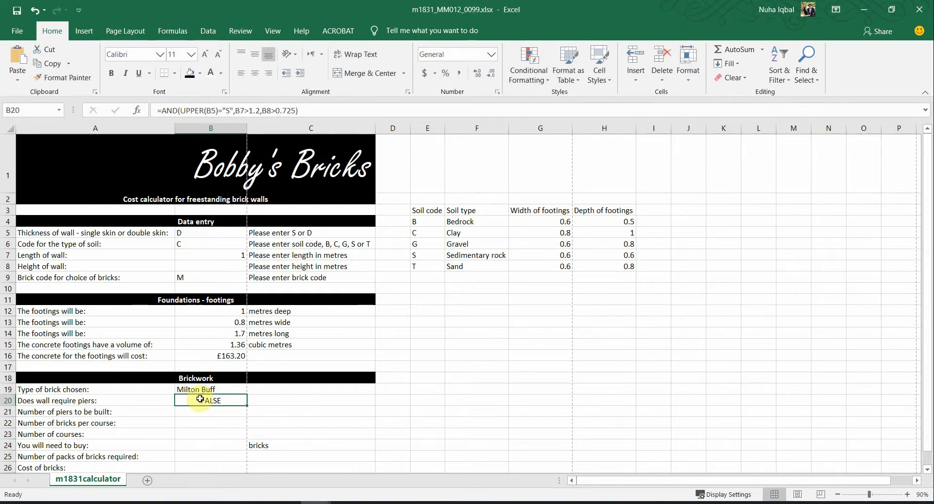
{"action": "double_click", "coordinate": [200, 399]}
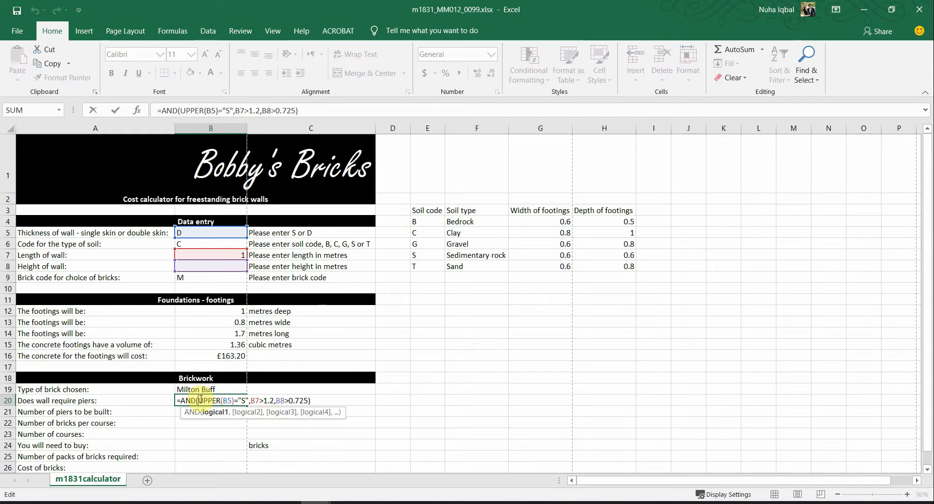
{"action": "left_click", "coordinate": [183, 401]}
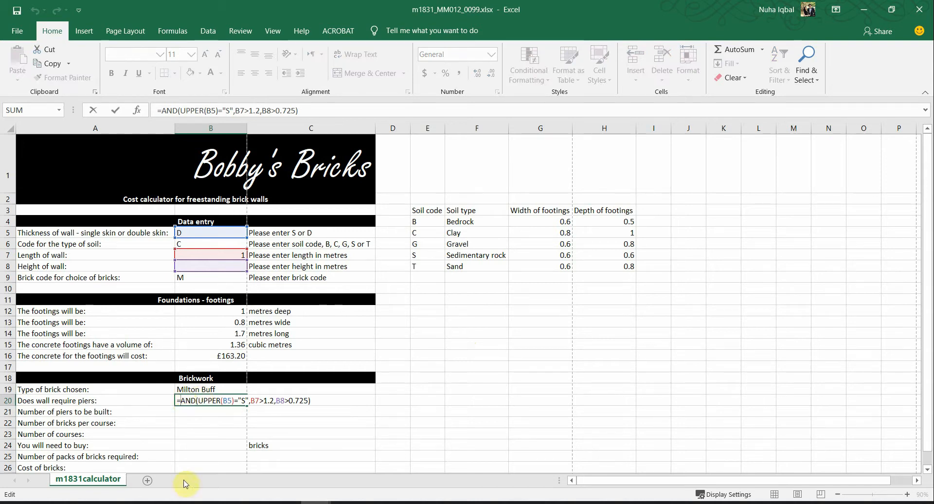
{"action": "type", "text": "IF"}
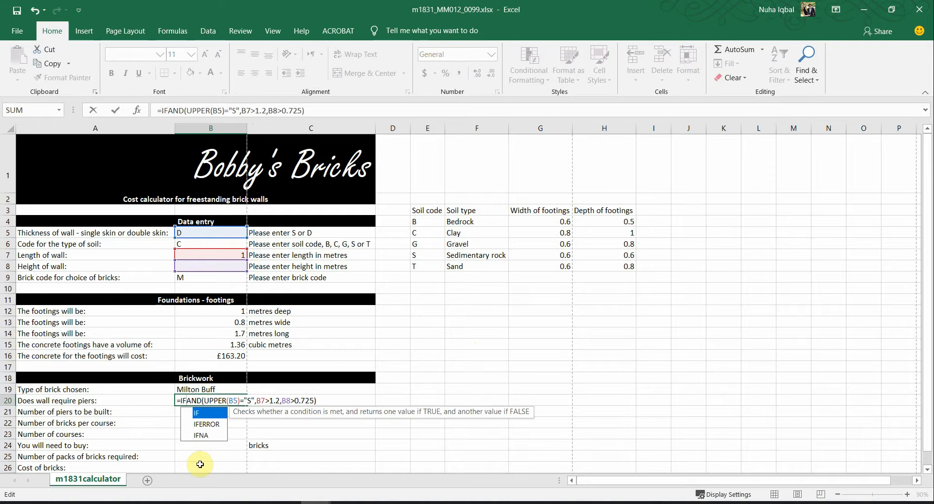
{"action": "type", "text": "("}
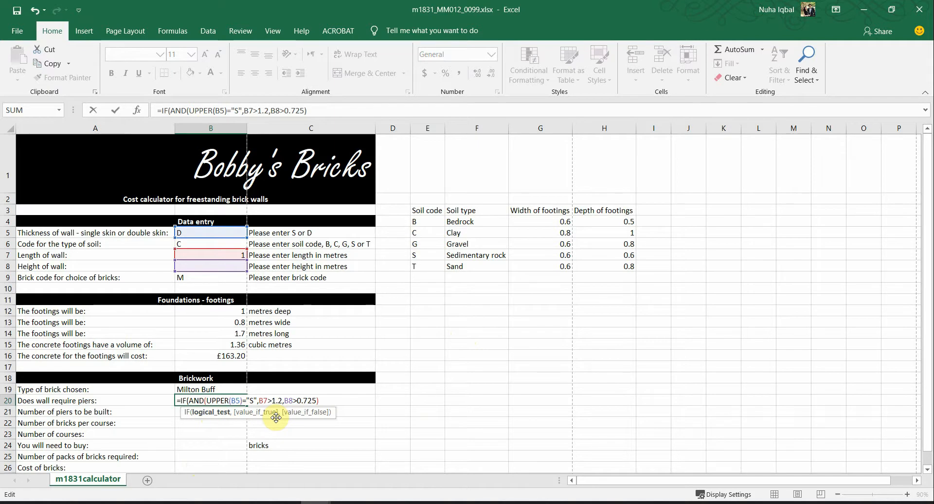
{"action": "type", "text": ","}
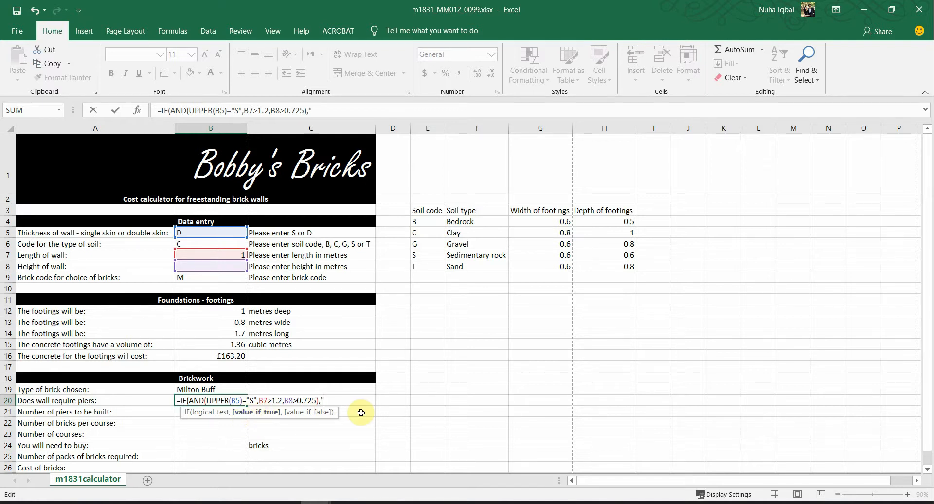
{"action": "type", "text": "Es\",\"No"}
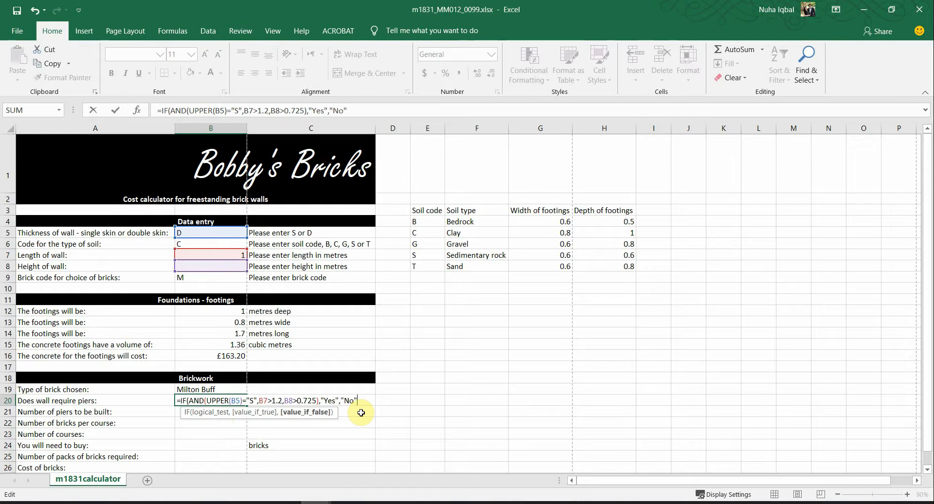
{"action": "type", "text": ")"}
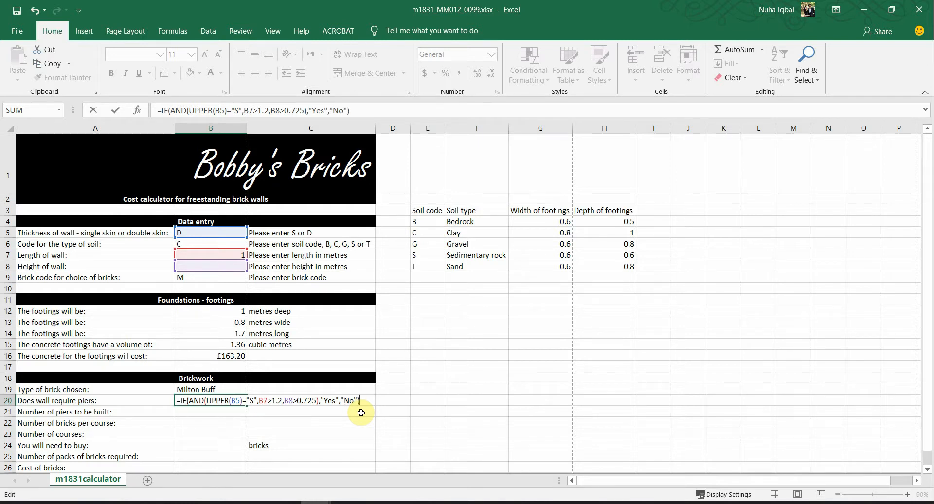
{"action": "key", "text": "Return"}
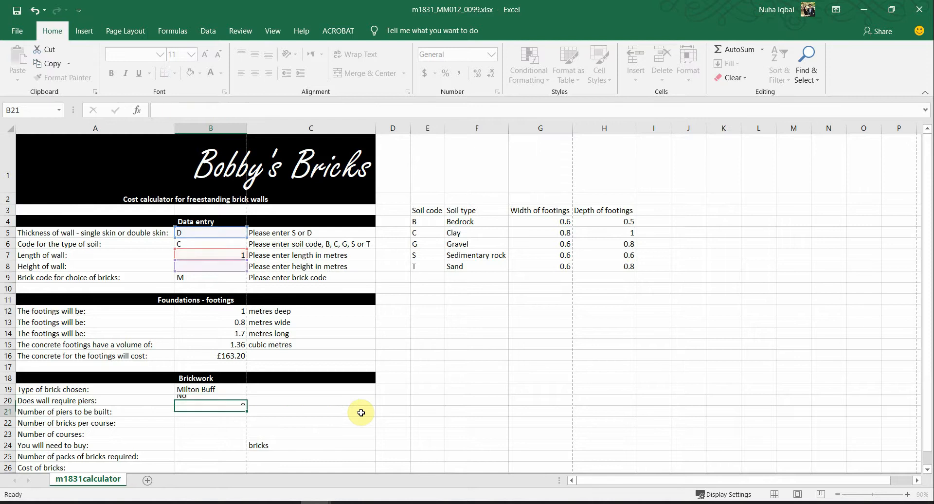
Step: Set the wall thickness in B5 to single skin 's'
{"action": "left_click", "coordinate": [232, 401]}
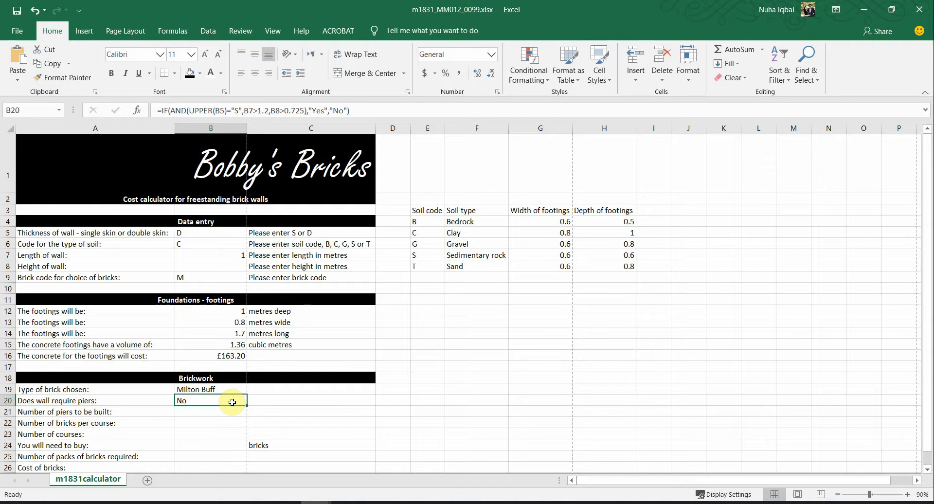
{"action": "left_click", "coordinate": [242, 233]}
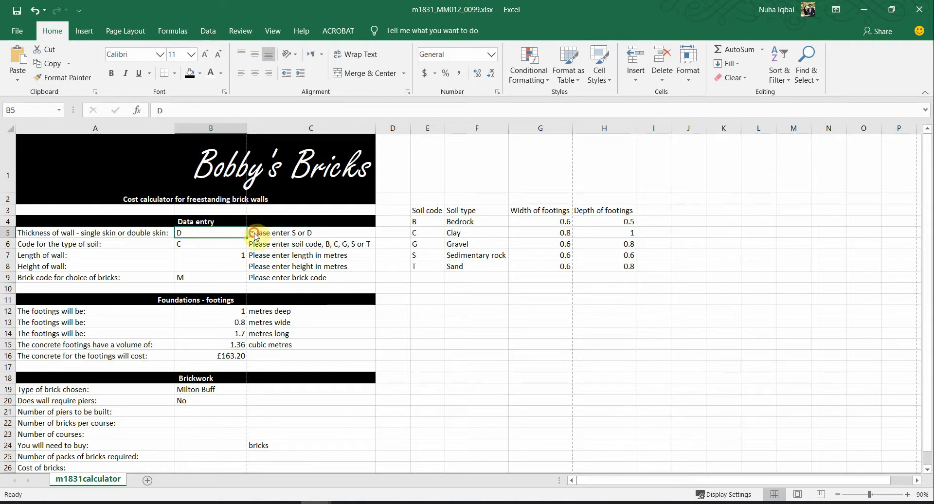
{"action": "left_click", "coordinate": [252, 233]}
{"action": "left_click", "coordinate": [227, 242]}
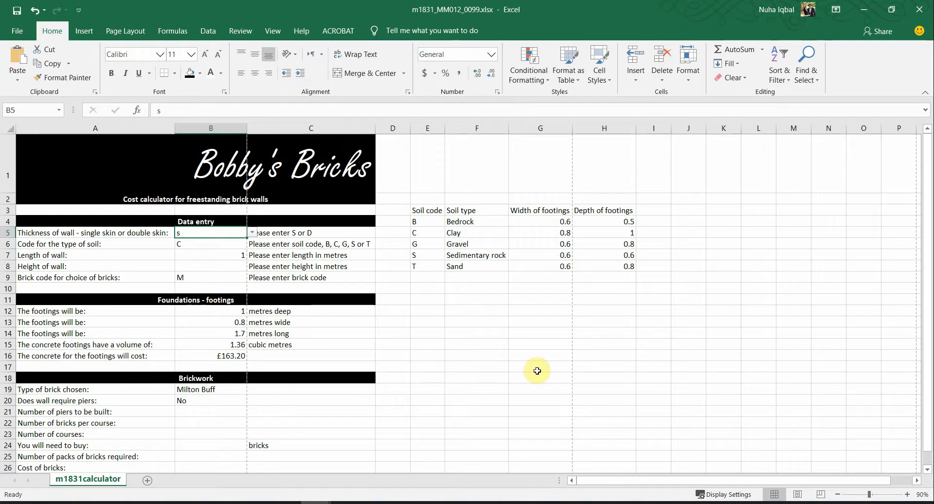
{"action": "key", "text": "alt+Tab"}
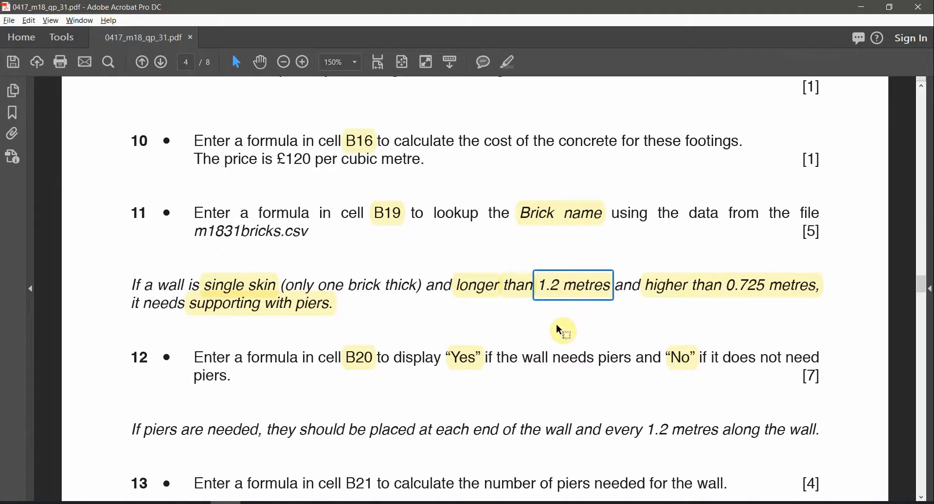
{"action": "key", "text": "alt+Tab"}
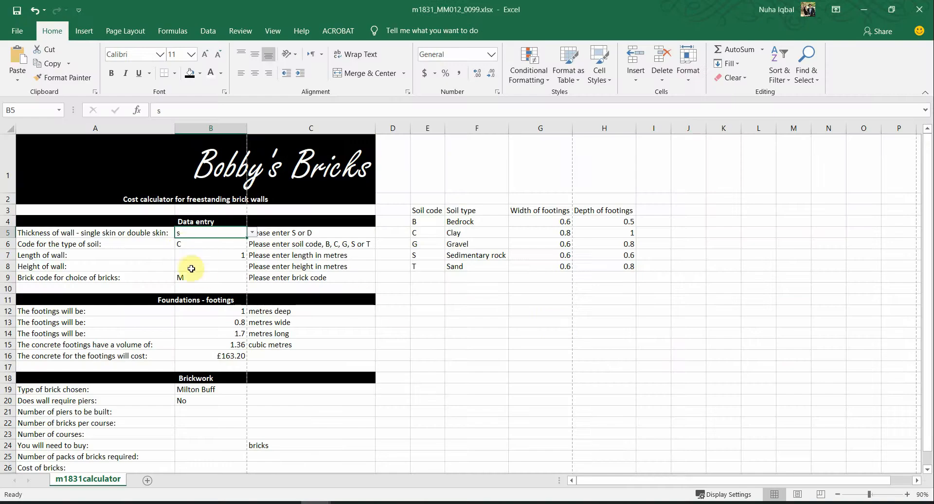
Step: Enter a wall length of 3 in B7 and check the over-0.725 m height condition in the paper
{"action": "left_click", "coordinate": [203, 254]}
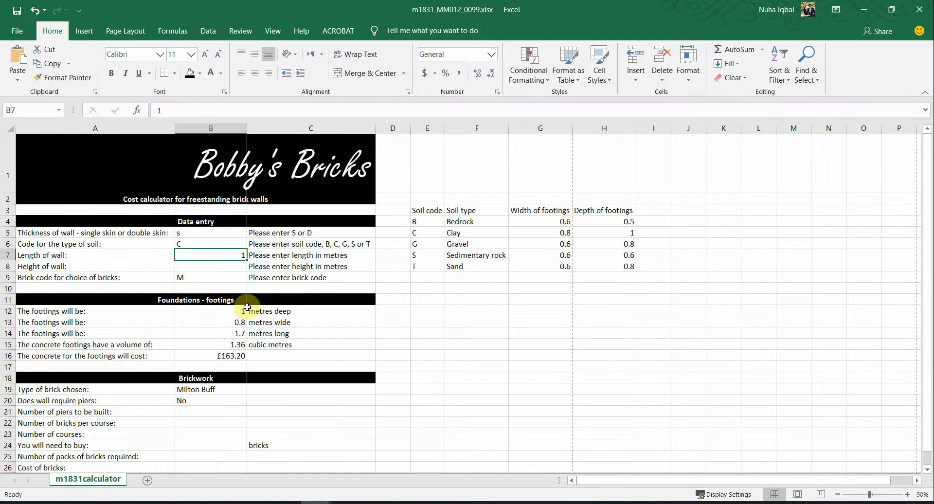
{"action": "type", "text": "3"}
{"action": "left_click", "coordinate": [240, 400]}
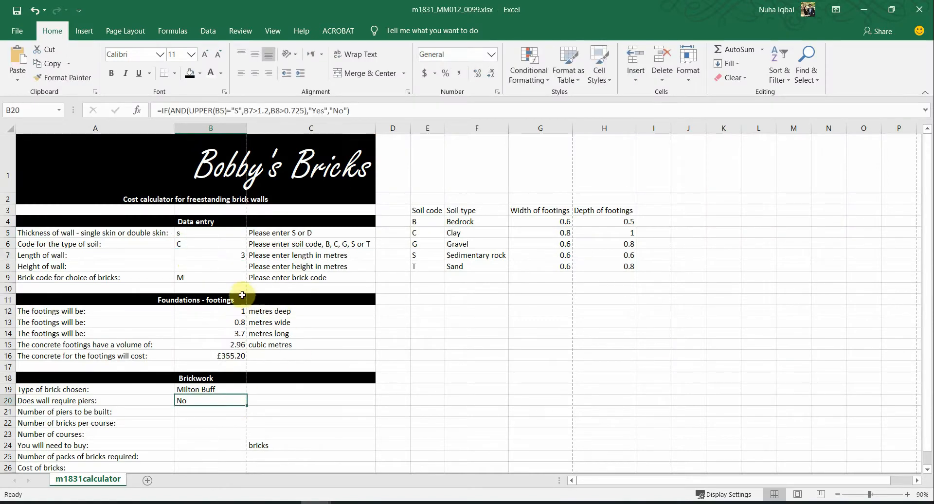
{"action": "key", "text": "alt+Tab"}
{"action": "left_click", "coordinate": [686, 298]}
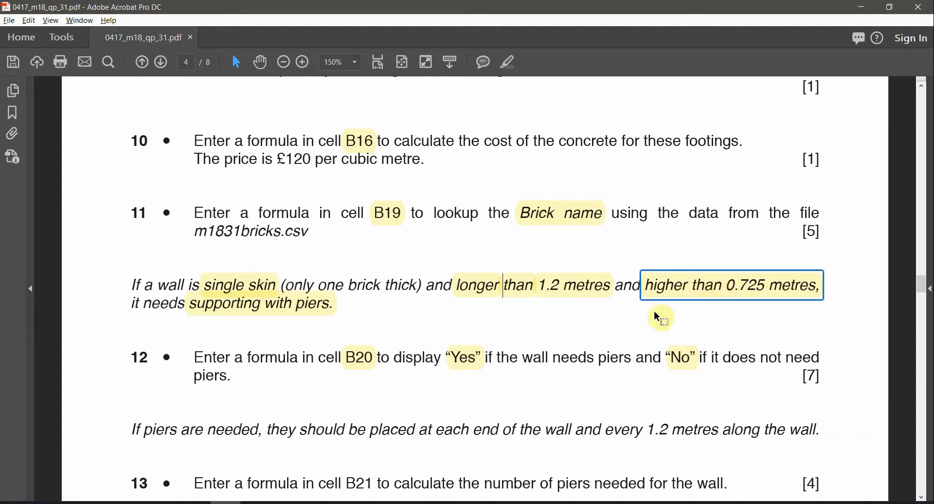
{"action": "key", "text": "alt+Tab"}
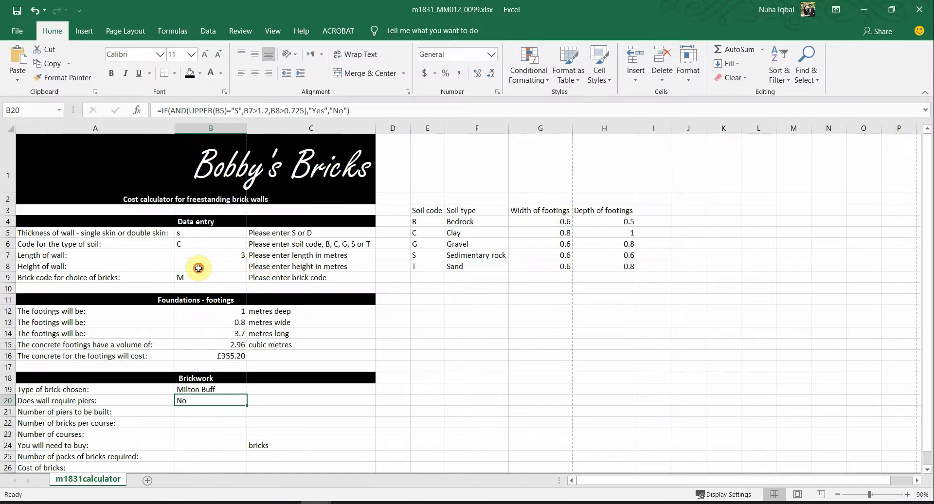
Step: Enter a wall height of 1 in B8 and confirm B20 now shows Yes
{"action": "left_click", "coordinate": [199, 267]}
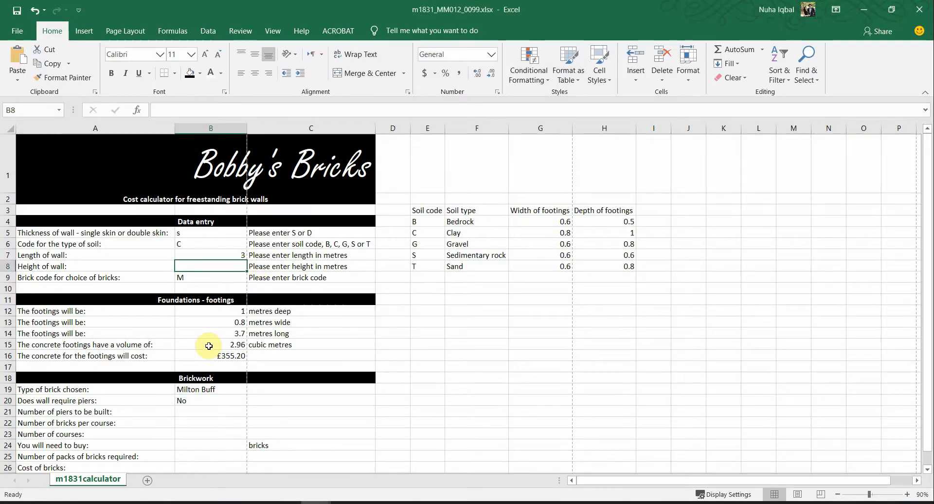
{"action": "type", "text": "1"}
{"action": "left_click", "coordinate": [324, 290]}
{"action": "left_click", "coordinate": [234, 402]}
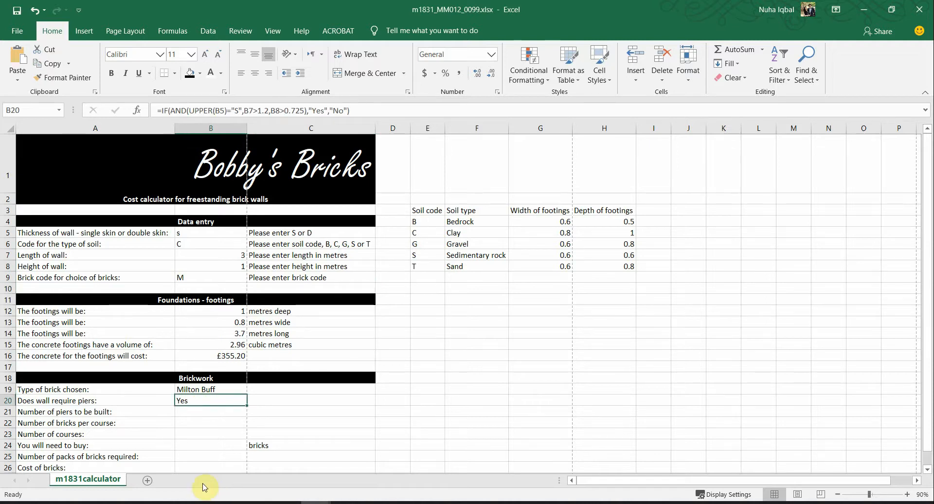
{"action": "mouse_move", "coordinate": [250, 503]}
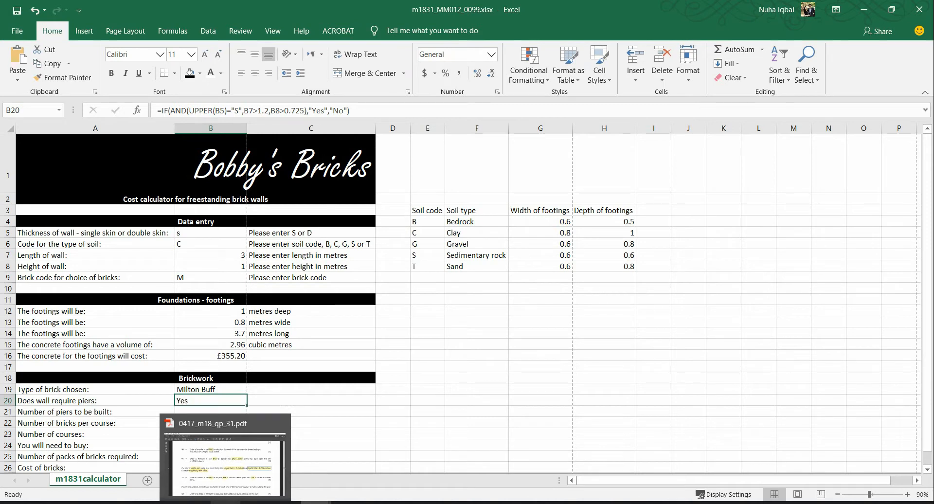
{"action": "left_click", "coordinate": [231, 501]}
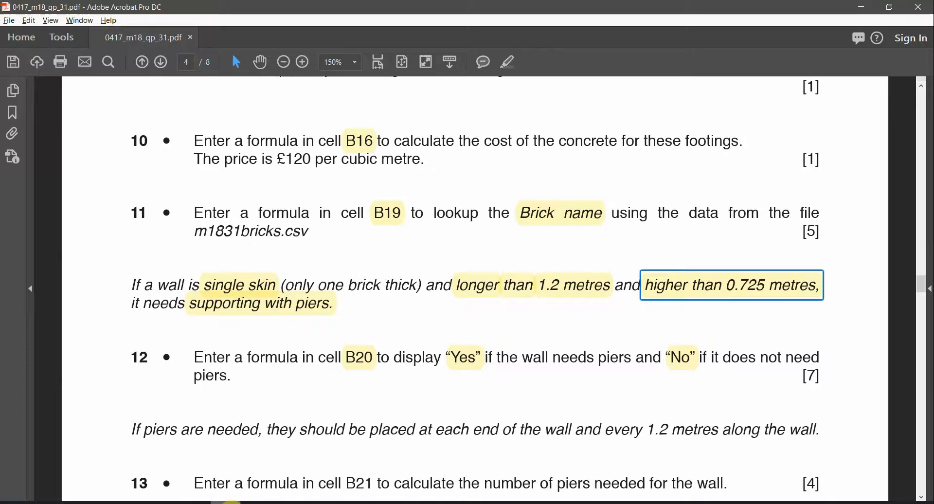
{"action": "scroll", "coordinate": [317, 435], "scroll_direction": "down", "scroll_amount": 3}
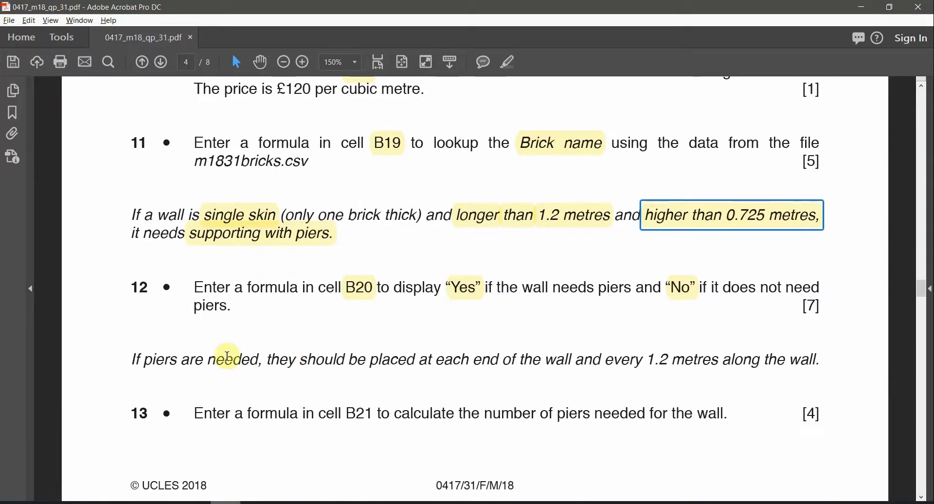
{"action": "left_click_drag", "start_coordinate": [208, 363], "coordinate": [264, 361]}
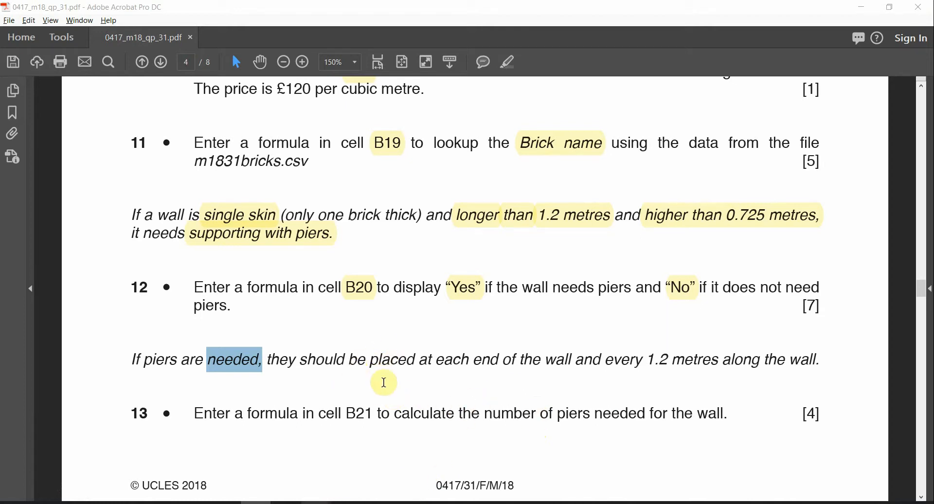
{"action": "left_click", "coordinate": [462, 289]}
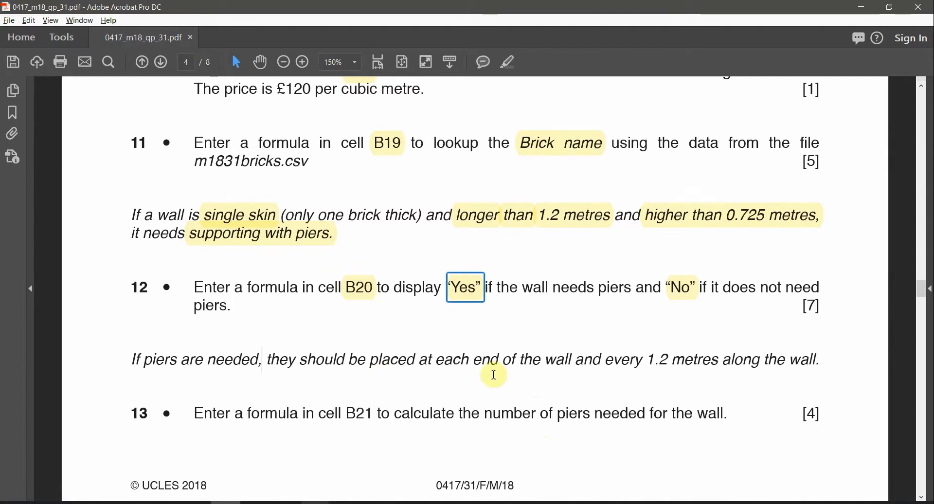
{"action": "left_click_drag", "start_coordinate": [647, 360], "coordinate": [686, 358]}
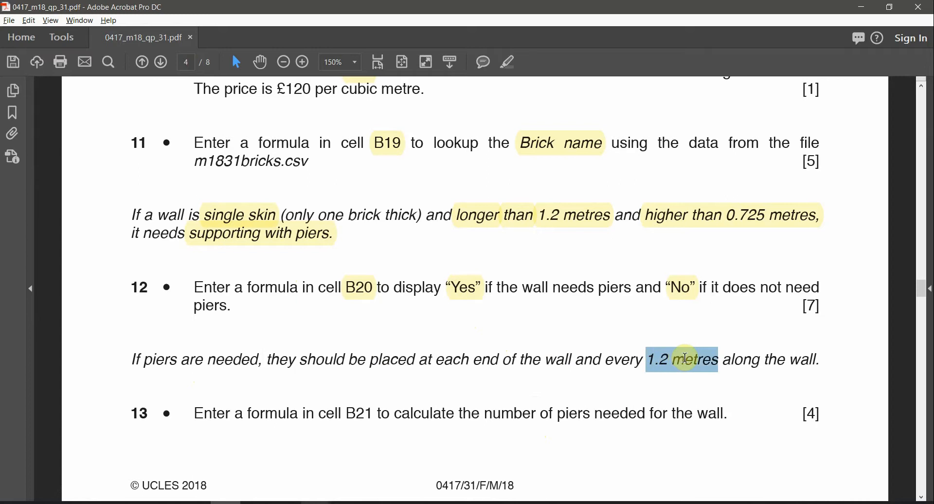
{"action": "left_click", "coordinate": [577, 222]}
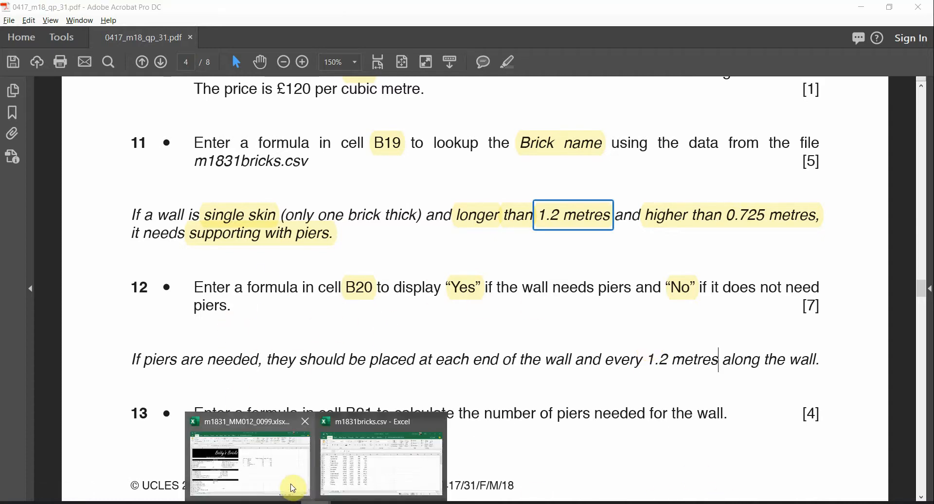
{"action": "left_click", "coordinate": [292, 484]}
{"action": "scroll", "coordinate": [285, 334], "scroll_direction": "down", "scroll_amount": 1}
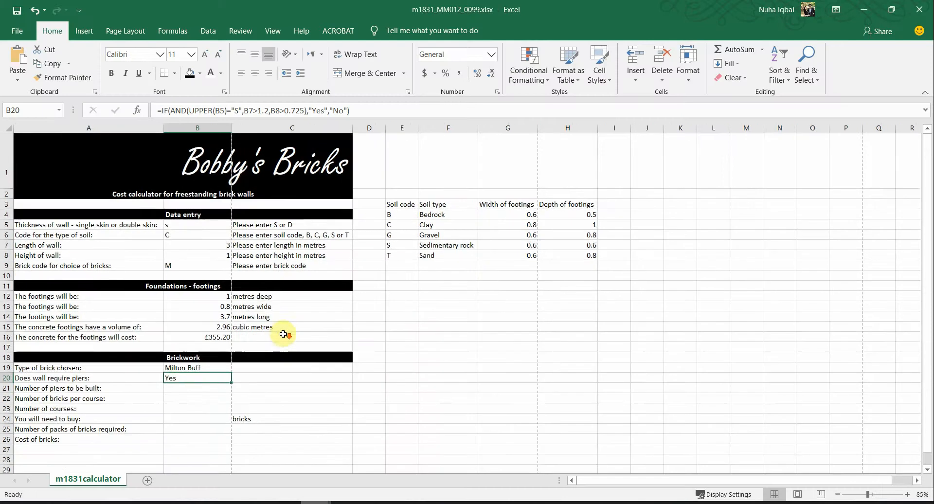
Step: Enter =3/1.2 in scratch cell H20 so it shows 2.5
{"action": "left_click", "coordinate": [192, 246]}
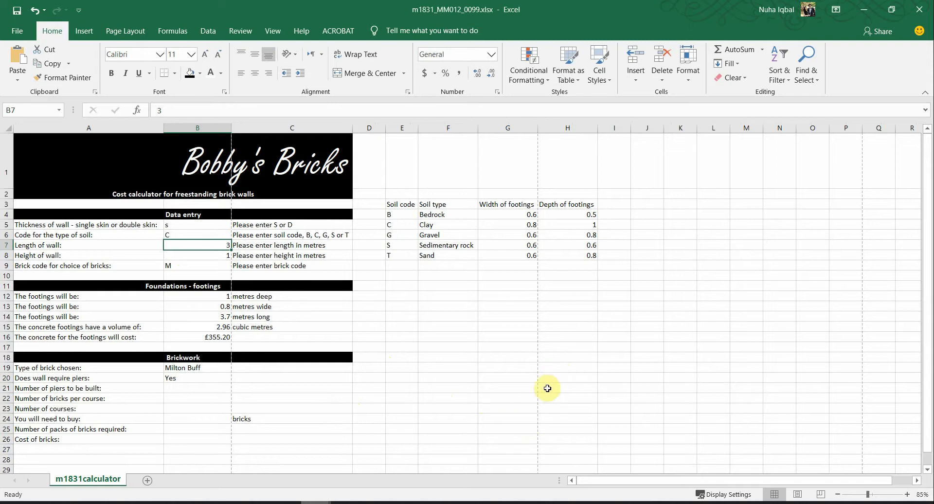
{"action": "left_click", "coordinate": [574, 379]}
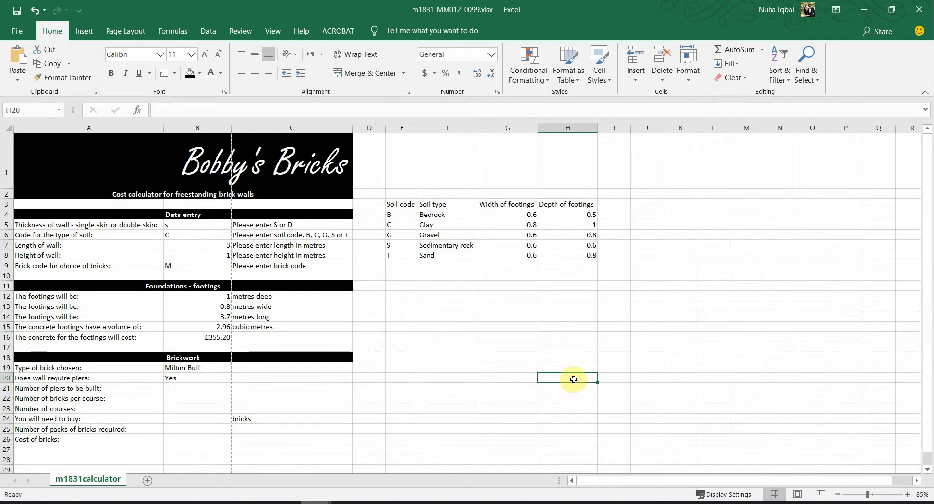
{"action": "type", "text": "3/1.2"}
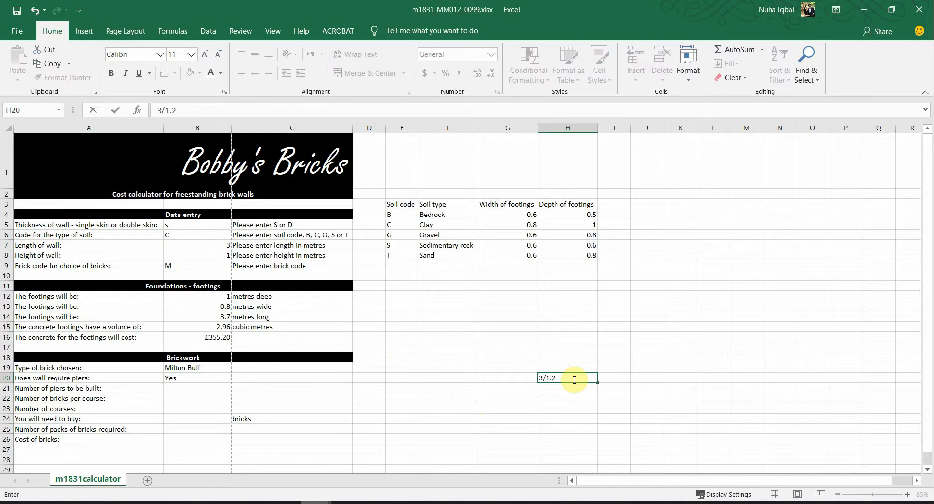
{"action": "key", "text": "Left"}
{"action": "key", "text": "Left"}
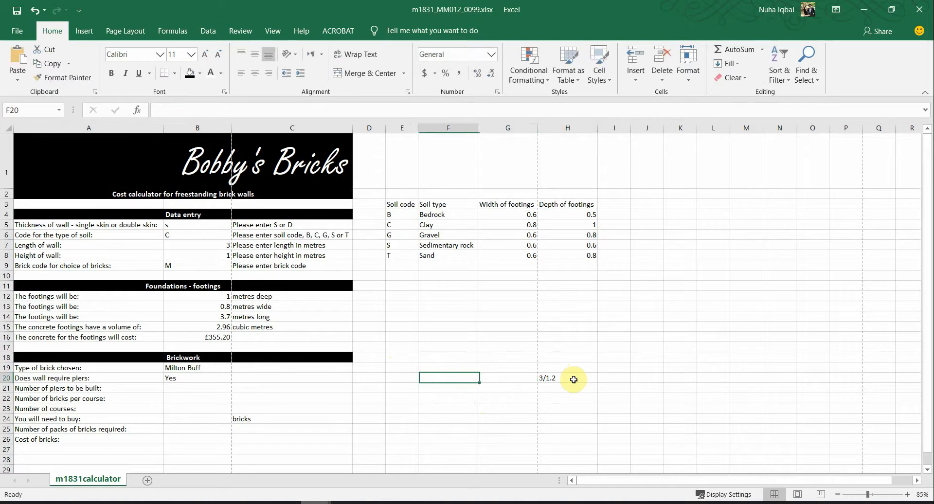
{"action": "key", "text": "Left"}
{"action": "key", "text": "Right"}
{"action": "key", "text": "Right"}
{"action": "key", "text": "Right"}
{"action": "double_click", "coordinate": [574, 381]}
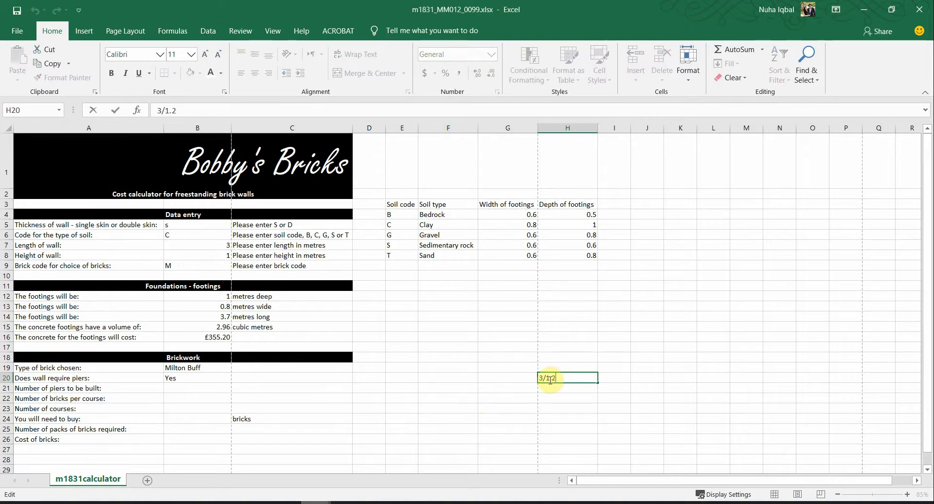
{"action": "left_click", "coordinate": [539, 379]}
{"action": "type", "text": "="}
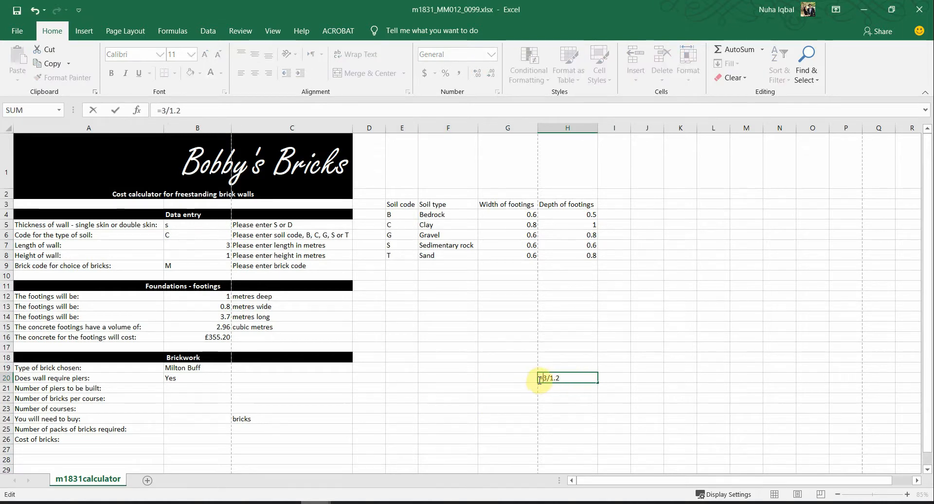
{"action": "key", "text": "ctrl+Return"}
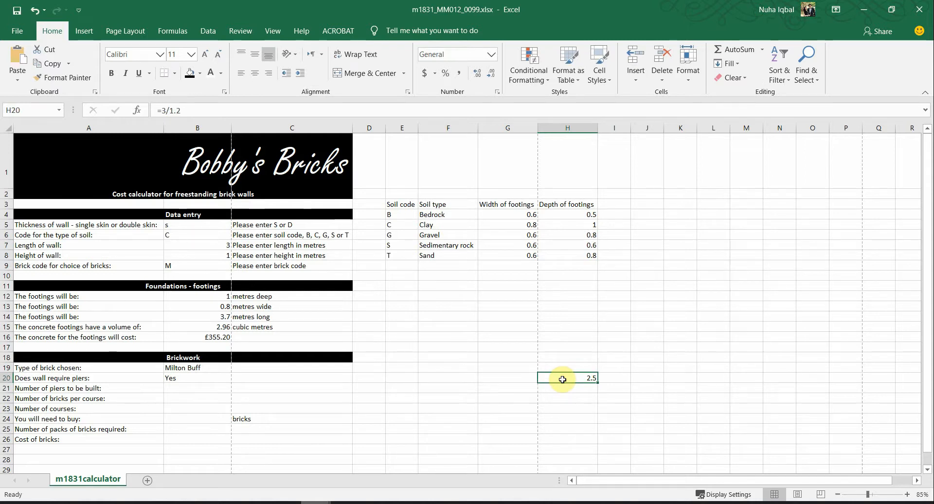
Step: Rewrite H20 as =INT(3/1.2) to get 2, select H22:J22, and switch to the exam paper
{"action": "double_click", "coordinate": [555, 378]}
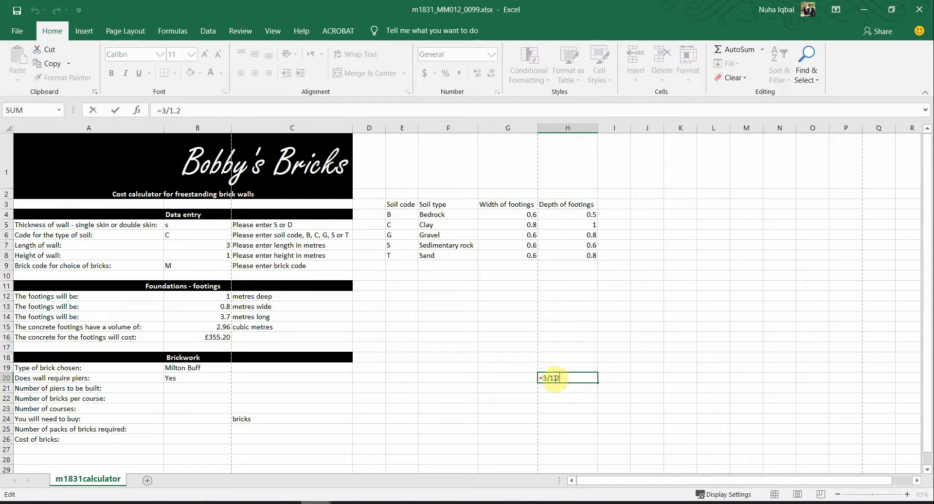
{"action": "type", "text": "INT"}
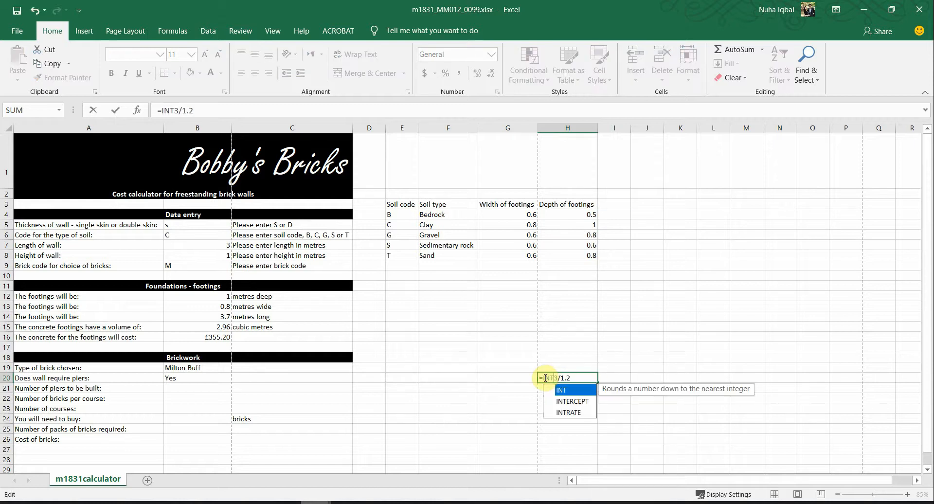
{"action": "type", "text": "(3/1.2"}
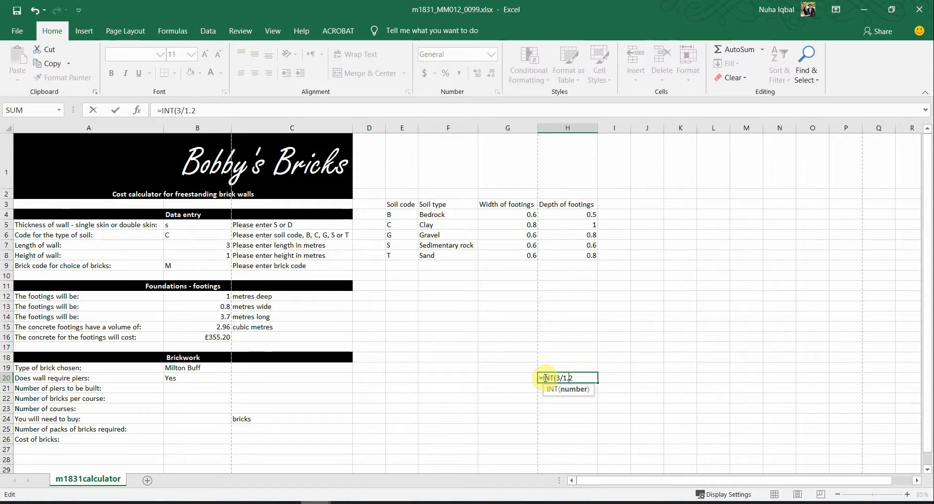
{"action": "type", "text": ")"}
{"action": "key", "text": "Return"}
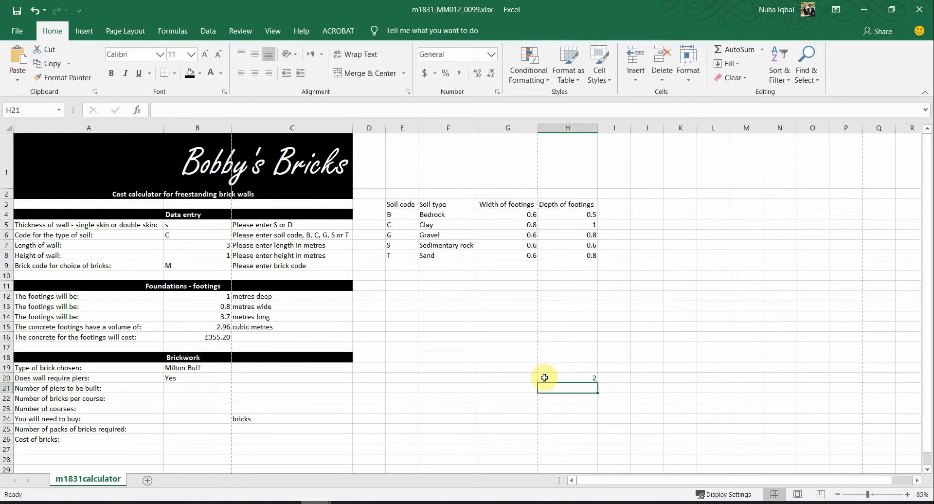
{"action": "left_click", "coordinate": [564, 380]}
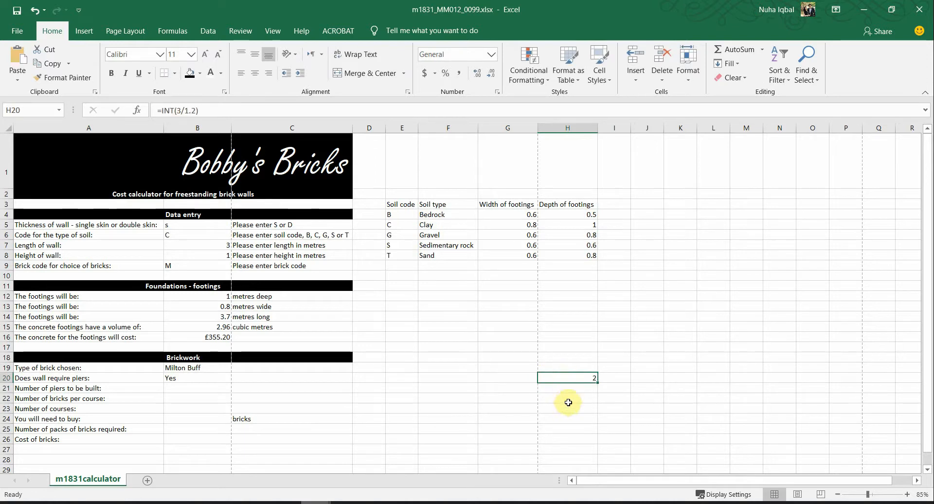
{"action": "left_click_drag", "start_coordinate": [569, 402], "coordinate": [640, 399]}
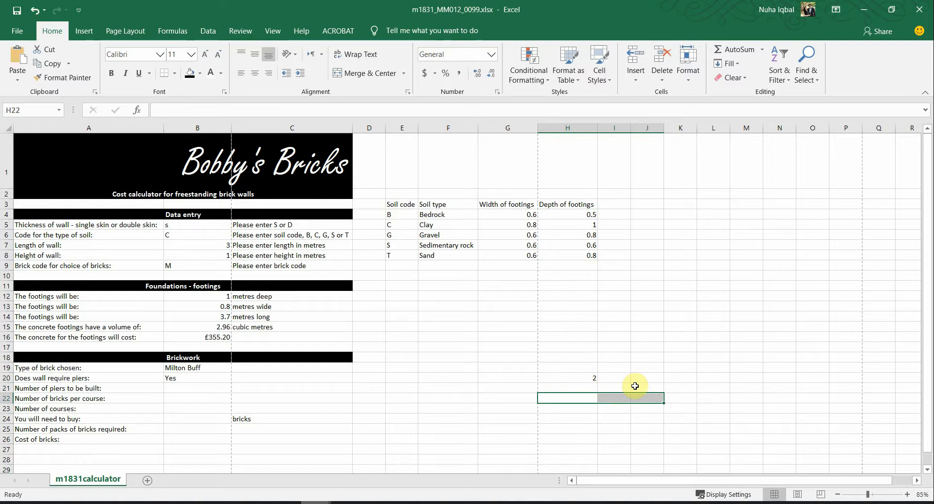
{"action": "key", "text": "alt+Tab"}
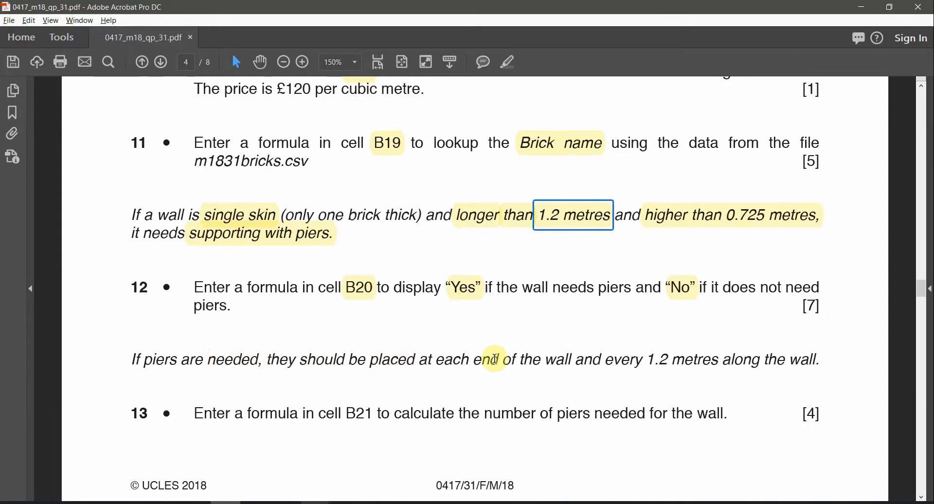
Step: Select the 'each end of the wall' and 'every 1.2 metres' wording, then return to Excel at H22
{"action": "left_click_drag", "start_coordinate": [441, 362], "coordinate": [718, 363]}
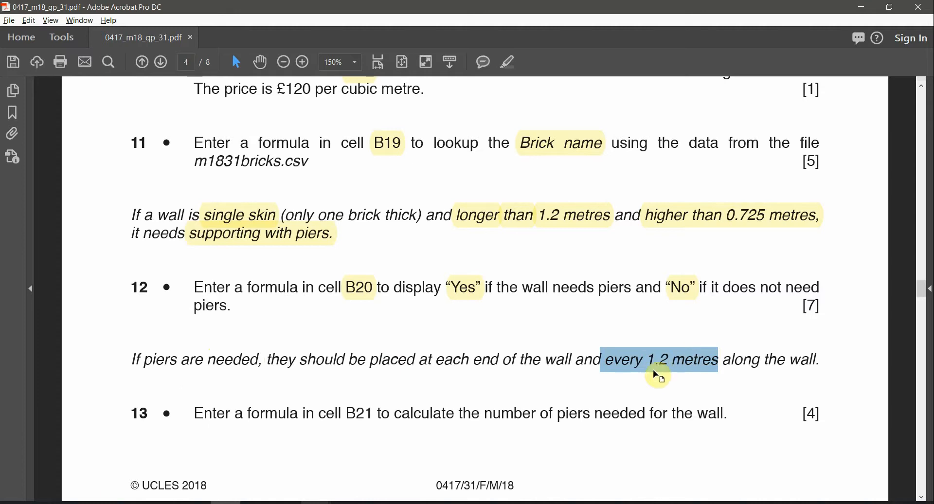
{"action": "key", "text": "alt+Tab"}
{"action": "left_click", "coordinate": [580, 400]}
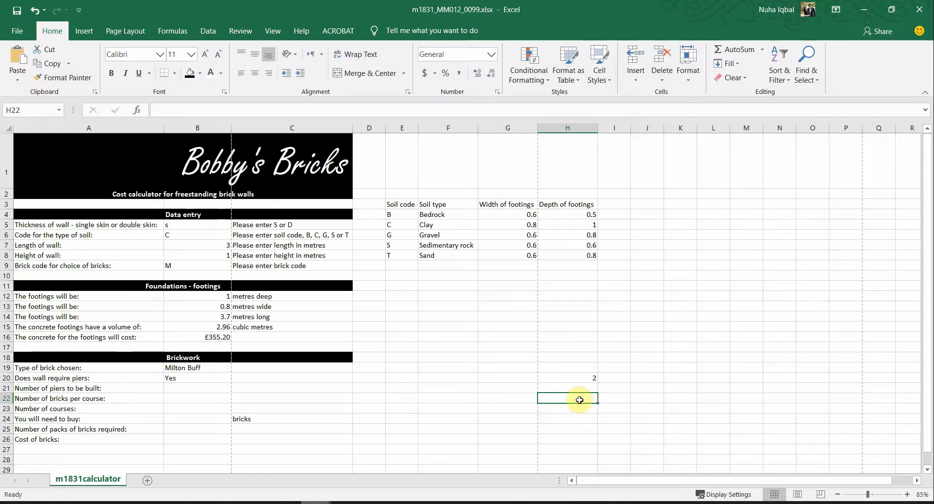
Step: Fill cells H22:J22 with light green
{"action": "left_click", "coordinate": [606, 401]}
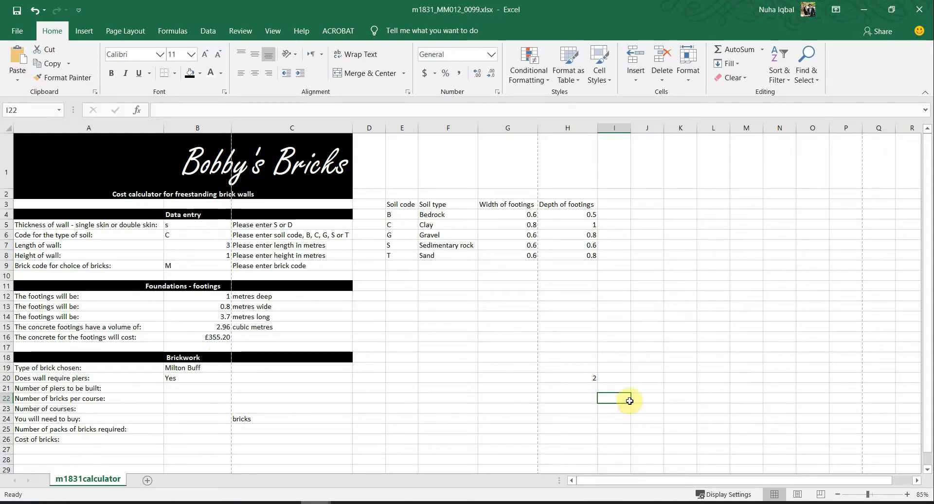
{"action": "left_click_drag", "start_coordinate": [584, 402], "coordinate": [657, 400]}
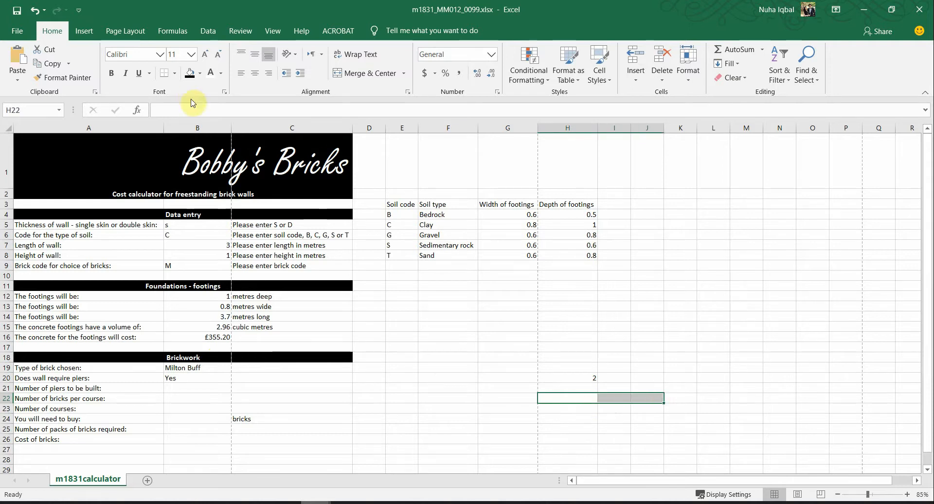
{"action": "left_click", "coordinate": [199, 73]}
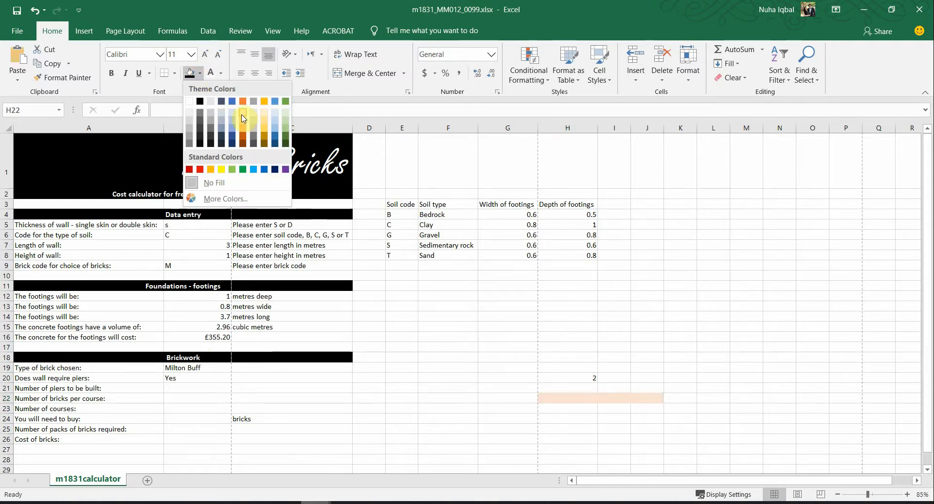
{"action": "left_click", "coordinate": [286, 126]}
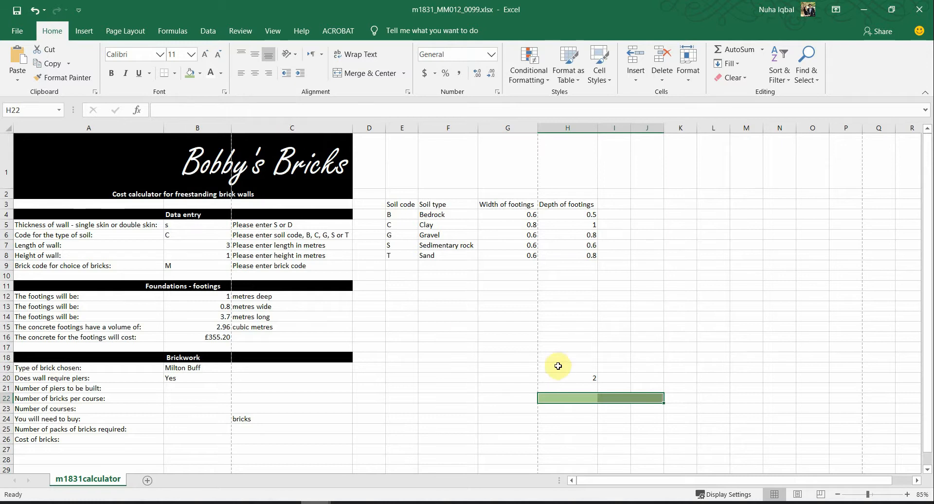
{"action": "left_click", "coordinate": [595, 407]}
Step: Apply All Borders to the green cells H22:J22
{"action": "left_click_drag", "start_coordinate": [584, 399], "coordinate": [647, 397]}
{"action": "left_click", "coordinate": [176, 73]}
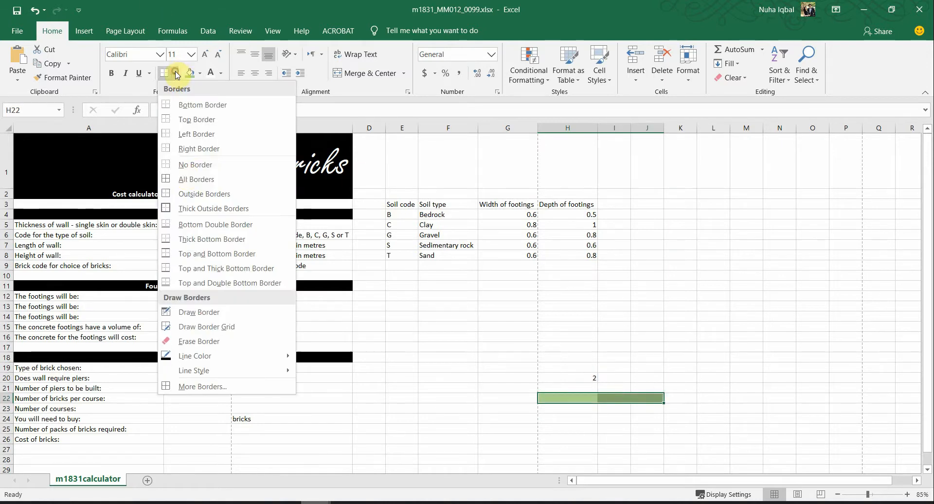
{"action": "left_click", "coordinate": [188, 179]}
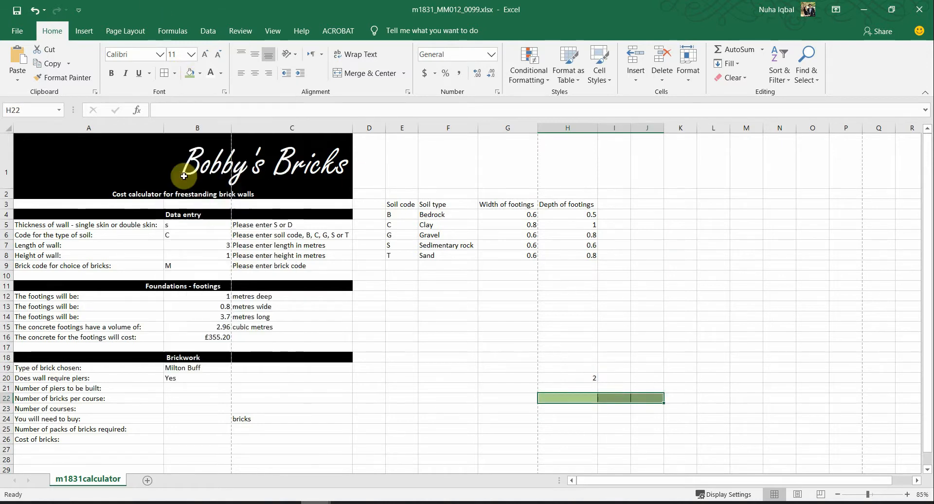
{"action": "left_click", "coordinate": [573, 428]}
{"action": "left_click_drag", "start_coordinate": [579, 398], "coordinate": [655, 399]}
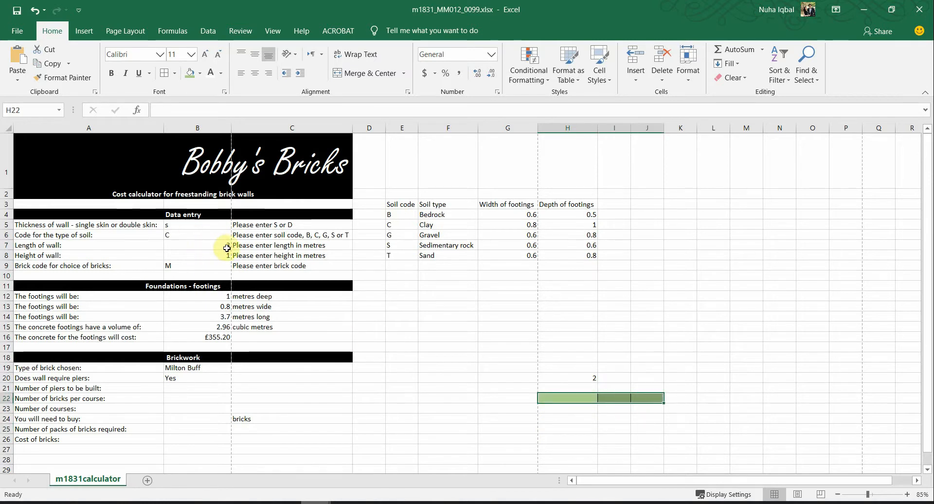
{"action": "left_click", "coordinate": [541, 408]}
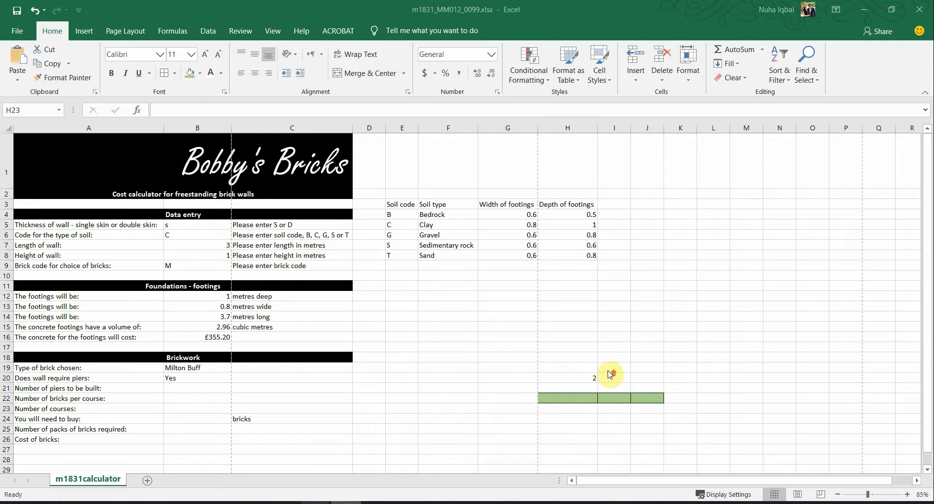
{"action": "scroll", "coordinate": [608, 433], "scroll_direction": "up", "scroll_amount": 2, "text": "ctrl"}
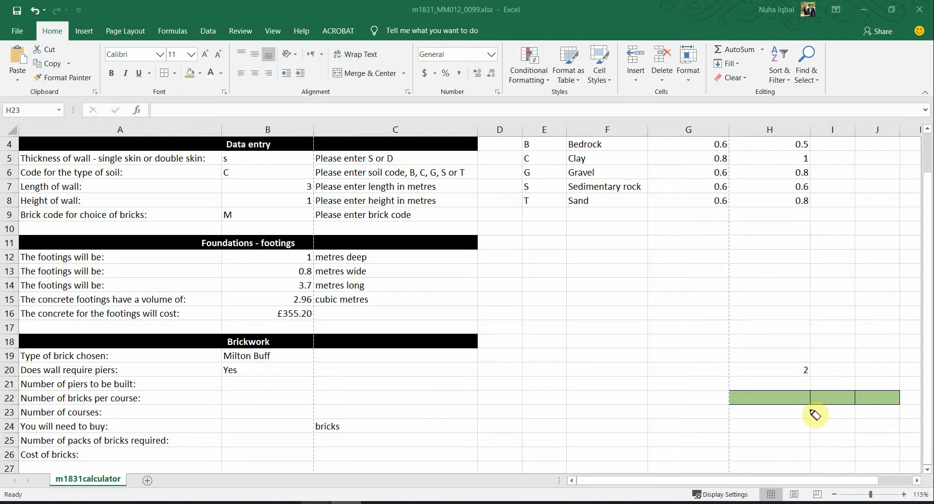
{"action": "left_click_drag", "start_coordinate": [811, 415], "coordinate": [809, 437]}
{"action": "left_click_drag", "start_coordinate": [855, 415], "coordinate": [855, 440]}
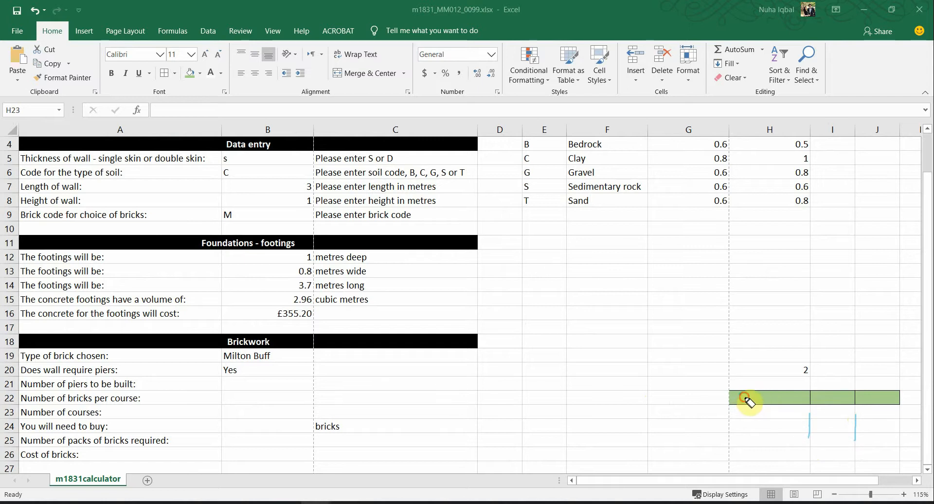
{"action": "left_click_drag", "start_coordinate": [756, 395], "coordinate": [873, 397]}
{"action": "left_click_drag", "start_coordinate": [813, 417], "coordinate": [816, 430]}
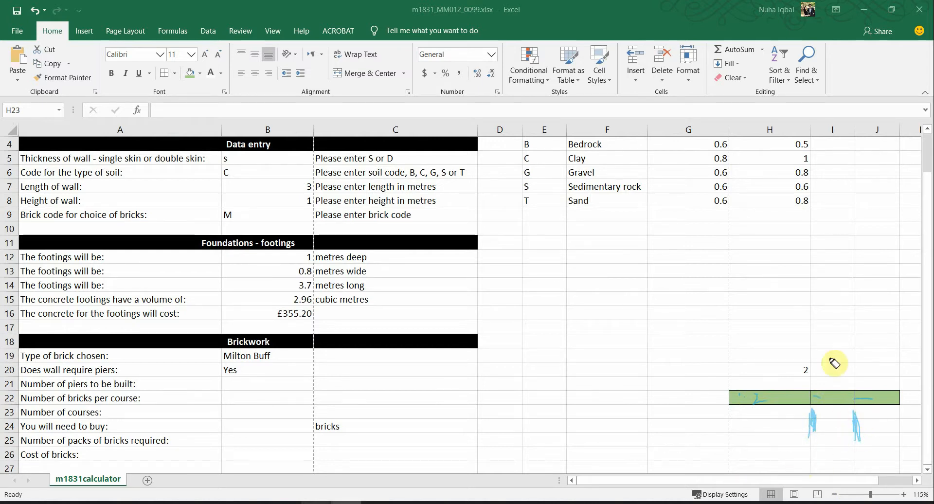
{"action": "mouse_move", "coordinate": [728, 404]}
{"action": "left_mouse_down"}
{"action": "mouse_move", "coordinate": [732, 423]}
{"action": "mouse_move", "coordinate": [745, 411]}
{"action": "left_mouse_up"}
{"action": "mouse_move", "coordinate": [898, 411]}
{"action": "left_mouse_down"}
{"action": "mouse_move", "coordinate": [910, 403]}
{"action": "mouse_move", "coordinate": [904, 410]}
{"action": "left_mouse_up"}
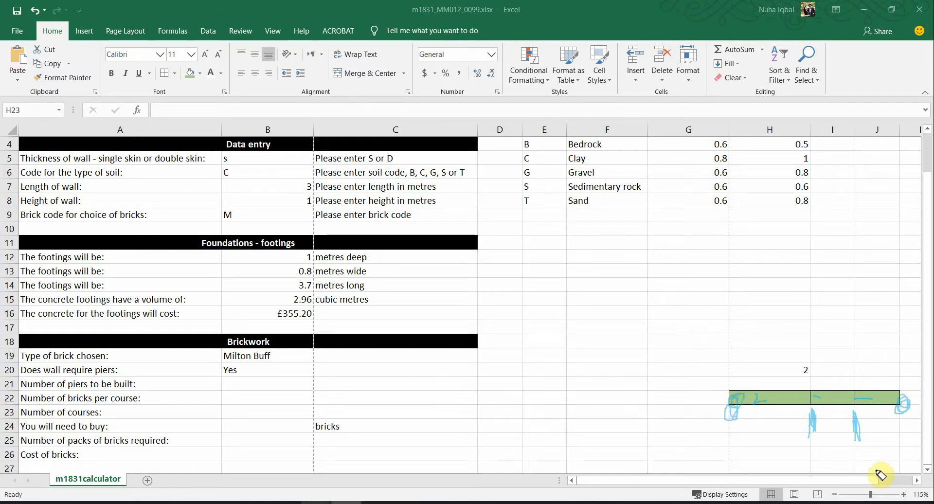
{"action": "mouse_move", "coordinate": [871, 358]}
{"action": "left_mouse_down"}
{"action": "mouse_move", "coordinate": [811, 373]}
{"action": "mouse_move", "coordinate": [821, 362]}
{"action": "mouse_move", "coordinate": [802, 364]}
{"action": "mouse_move", "coordinate": [802, 335]}
{"action": "mouse_move", "coordinate": [815, 315]}
{"action": "mouse_move", "coordinate": [827, 328]}
{"action": "left_mouse_up"}
{"action": "left_click_drag", "start_coordinate": [847, 270], "coordinate": [864, 290]}
{"action": "left_click_drag", "start_coordinate": [769, 285], "coordinate": [794, 291]}
{"action": "mouse_move", "coordinate": [784, 250]}
{"action": "left_mouse_down"}
{"action": "mouse_move", "coordinate": [803, 253]}
{"action": "mouse_move", "coordinate": [807, 309]}
{"action": "left_mouse_up"}
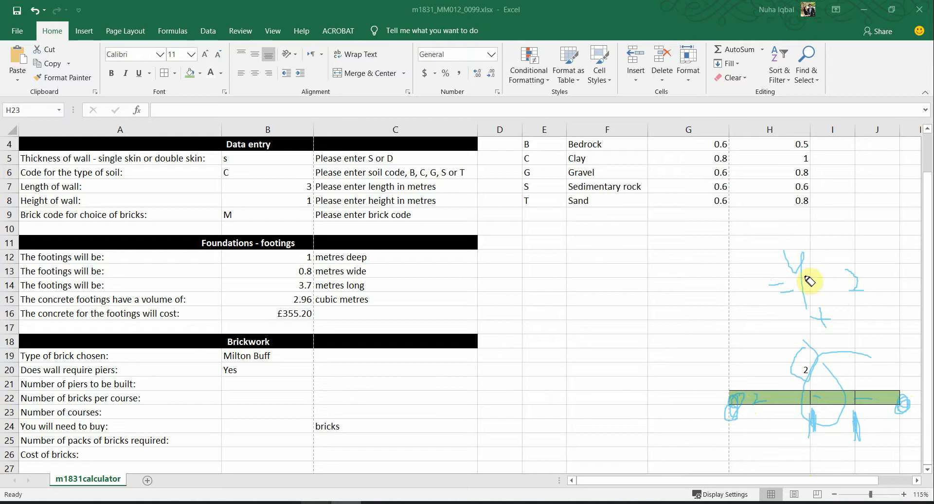
{"action": "mouse_move", "coordinate": [251, 381]}
{"action": "left_mouse_down"}
{"action": "mouse_move", "coordinate": [267, 388]}
{"action": "mouse_move", "coordinate": [262, 394]}
{"action": "left_mouse_up"}
{"action": "left_click_drag", "start_coordinate": [261, 380], "coordinate": [266, 412]}
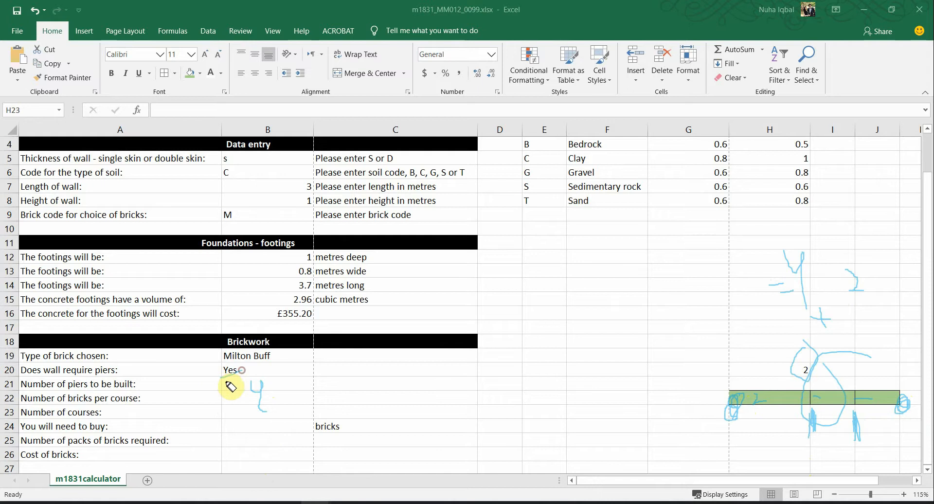
{"action": "left_click_drag", "start_coordinate": [249, 376], "coordinate": [208, 387]}
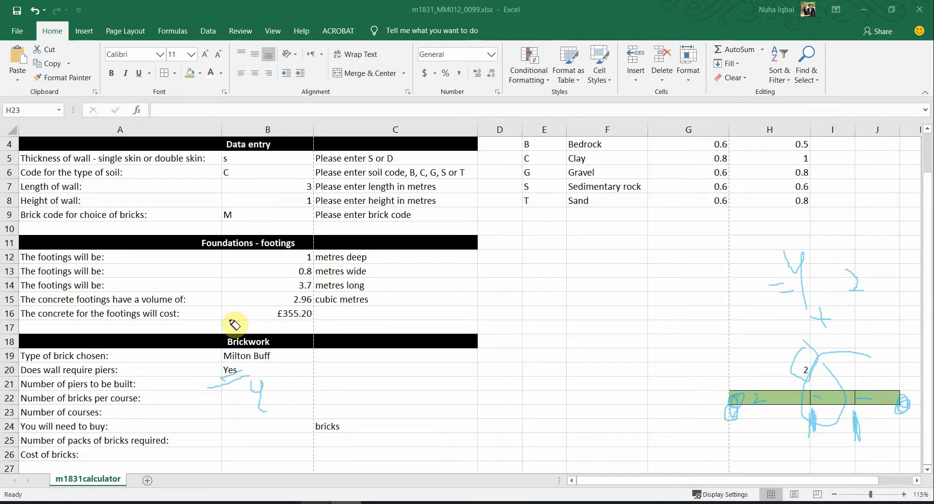
{"action": "key", "text": "Escape"}
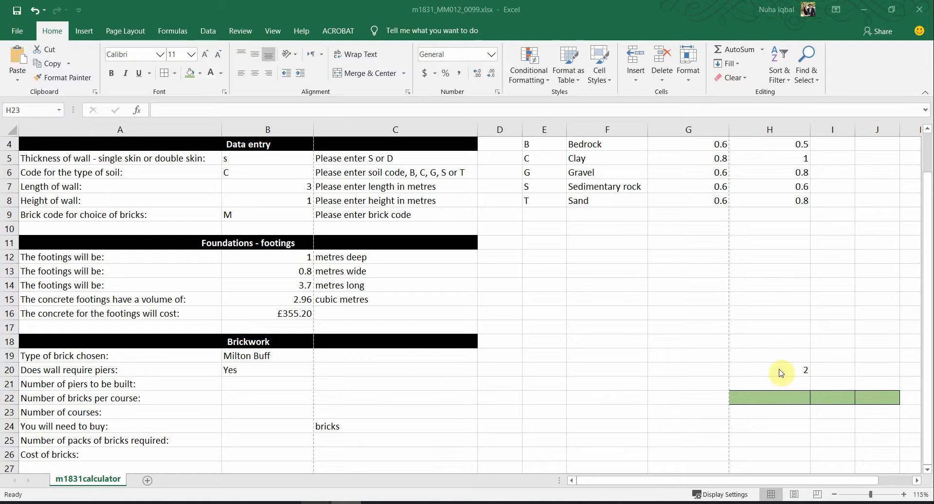
Step: Set the scratch cells H18:K24 to No Fill
{"action": "left_click_drag", "start_coordinate": [903, 343], "coordinate": [778, 432]}
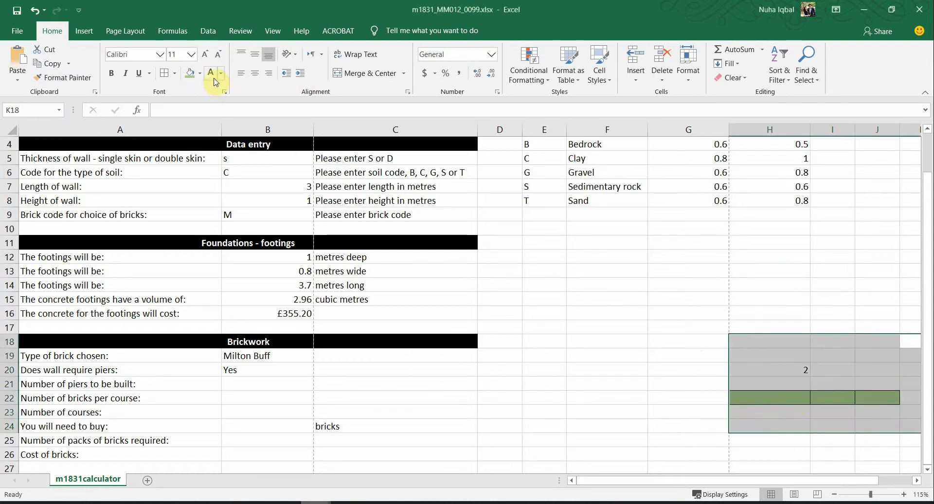
{"action": "left_click", "coordinate": [199, 73]}
{"action": "left_click", "coordinate": [219, 184]}
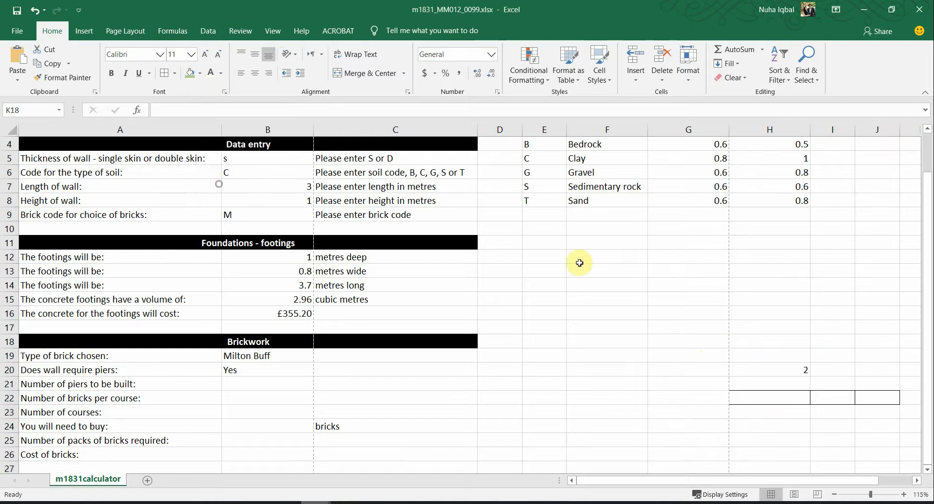
{"action": "scroll", "coordinate": [579, 263], "scroll_direction": "right", "scroll_amount": 3}
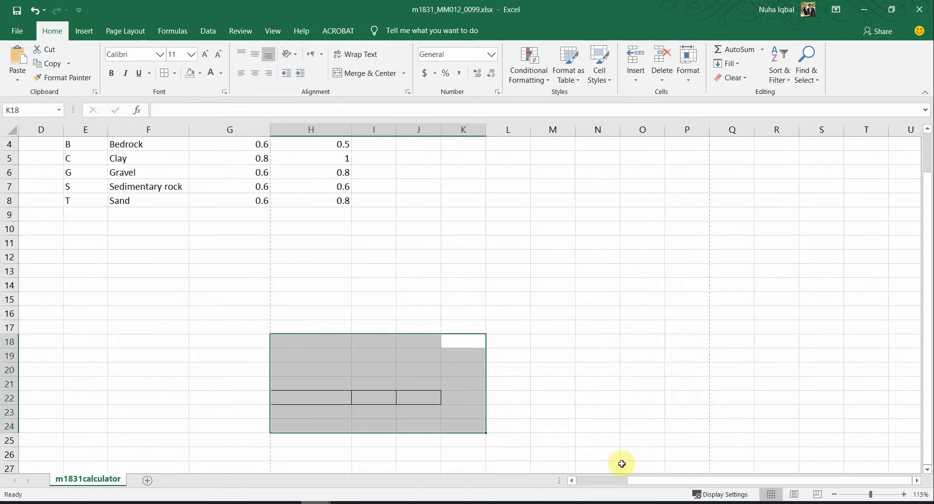
{"action": "left_click", "coordinate": [612, 483]}
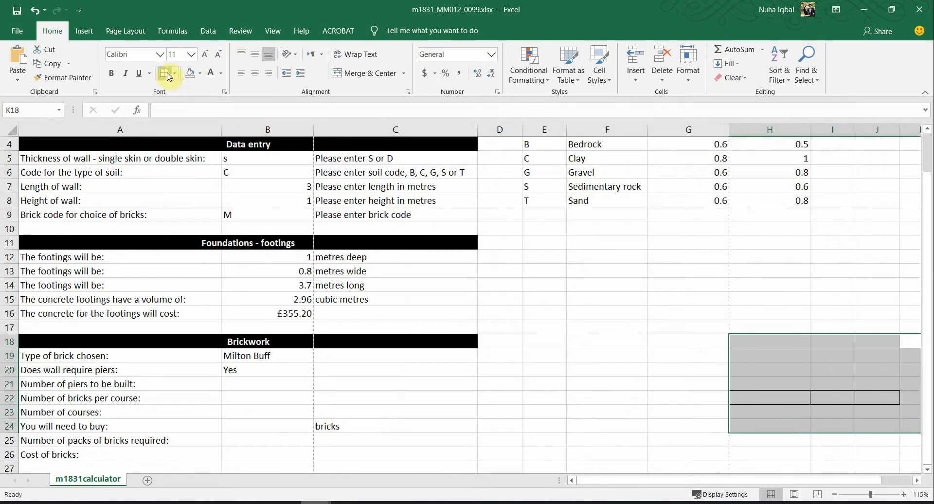
Step: Remove all borders from the scratch cells, then select B21 and switch to the question paper
{"action": "left_click", "coordinate": [174, 74]}
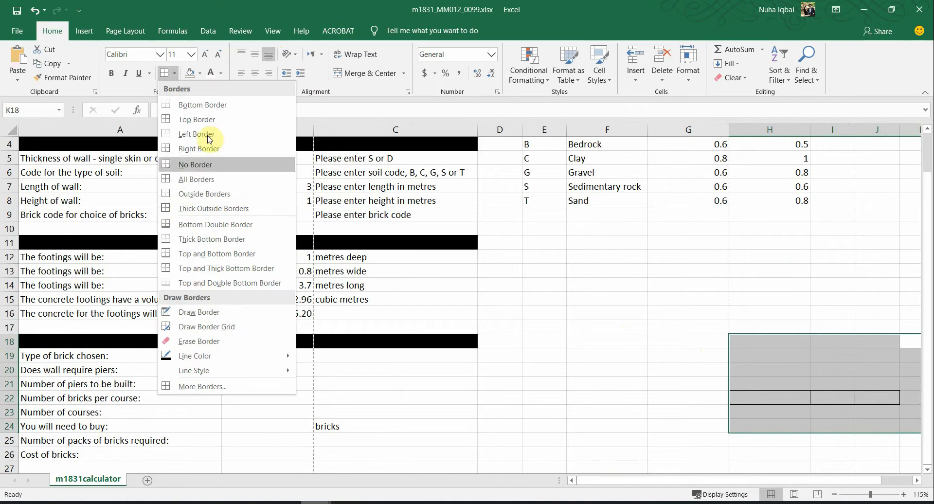
{"action": "left_click", "coordinate": [197, 167]}
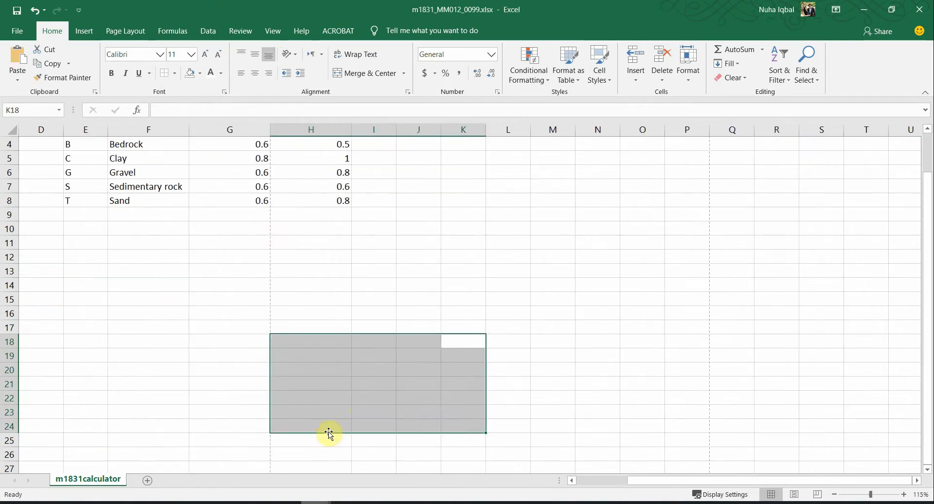
{"action": "left_click_drag", "start_coordinate": [114, 364], "coordinate": [116, 383]}
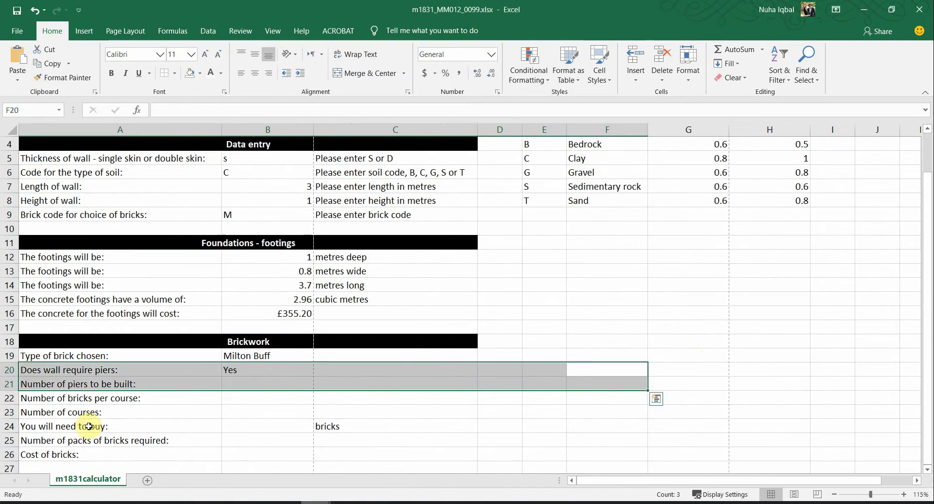
{"action": "left_click", "coordinate": [267, 385]}
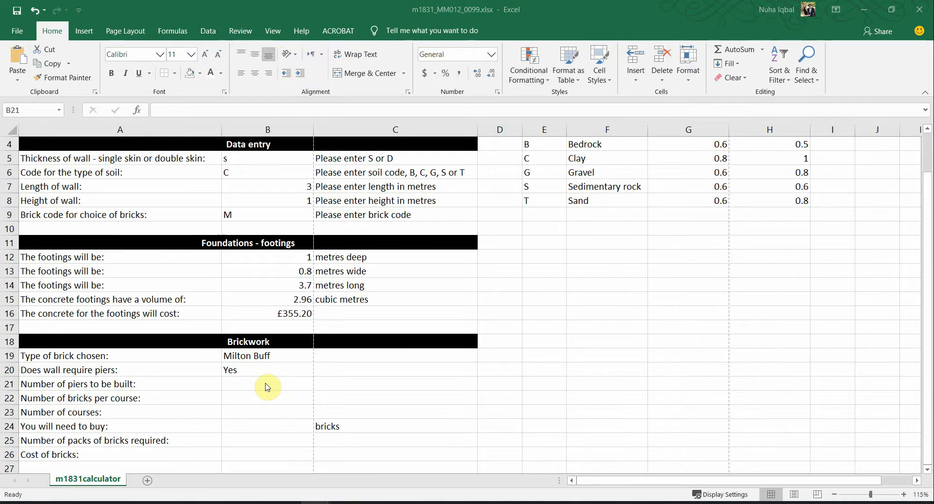
{"action": "key", "text": "alt+Tab"}
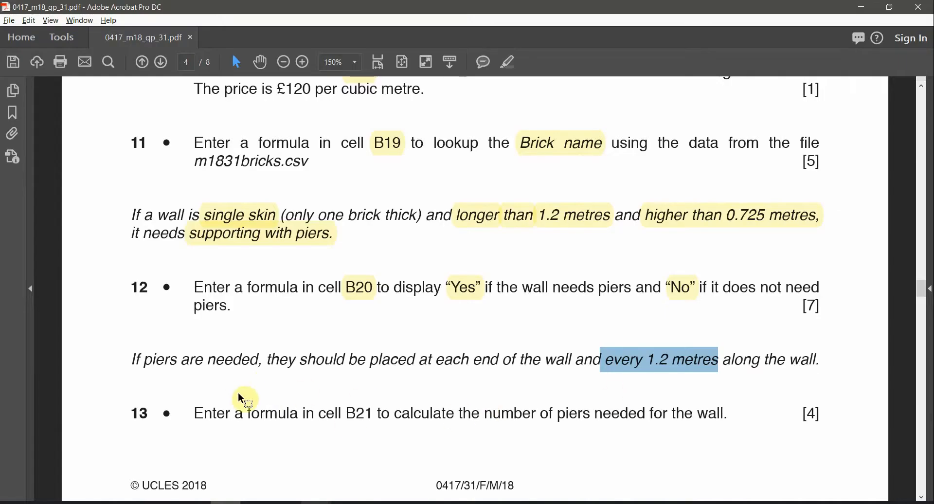
Step: Select B21 and 'number of piers needed' in question 13, then return to the workbook
{"action": "double_click", "coordinate": [351, 415]}
{"action": "key", "text": "alt+Tab"}
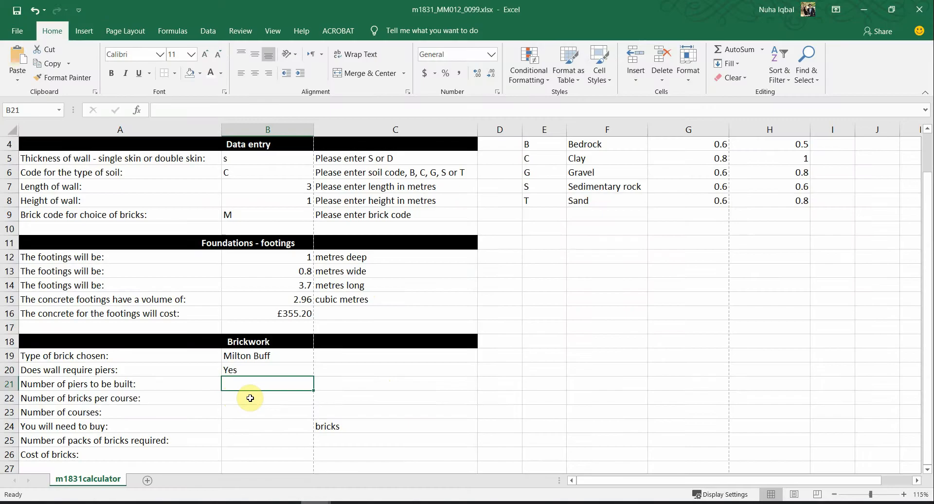
{"action": "key", "text": "alt+Tab"}
{"action": "left_click", "coordinate": [447, 416]}
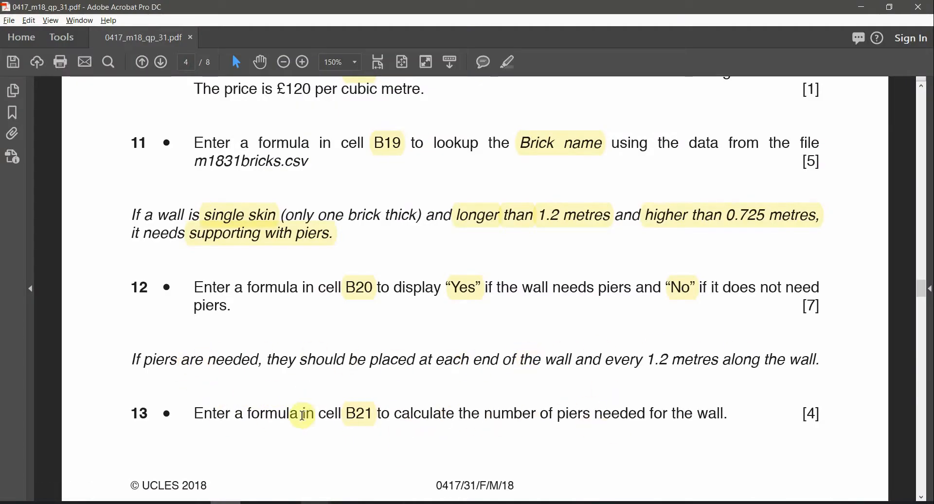
{"action": "left_click_drag", "start_coordinate": [501, 418], "coordinate": [664, 424]}
{"action": "key", "text": "alt+Tab"}
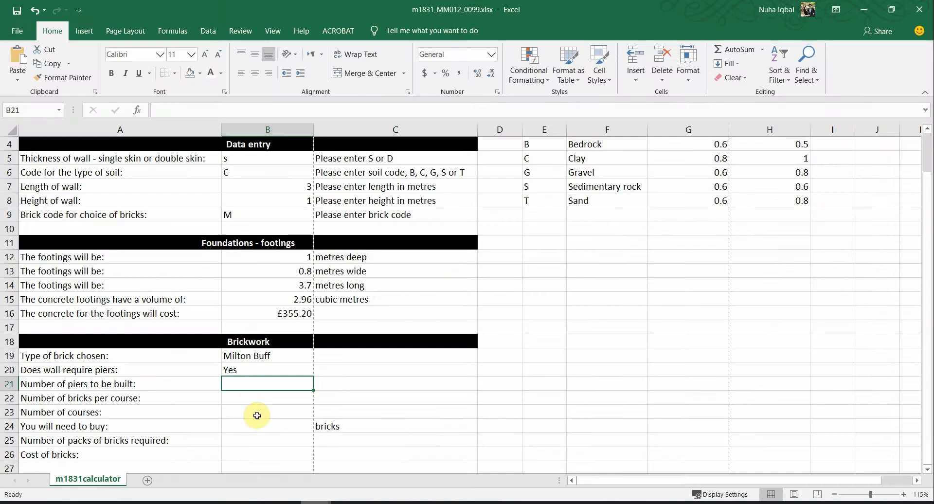
Step: Build a first B21 formula that tests B20 for "Yes" and divides B7 by 1.2
{"action": "type", "text": "=if("}
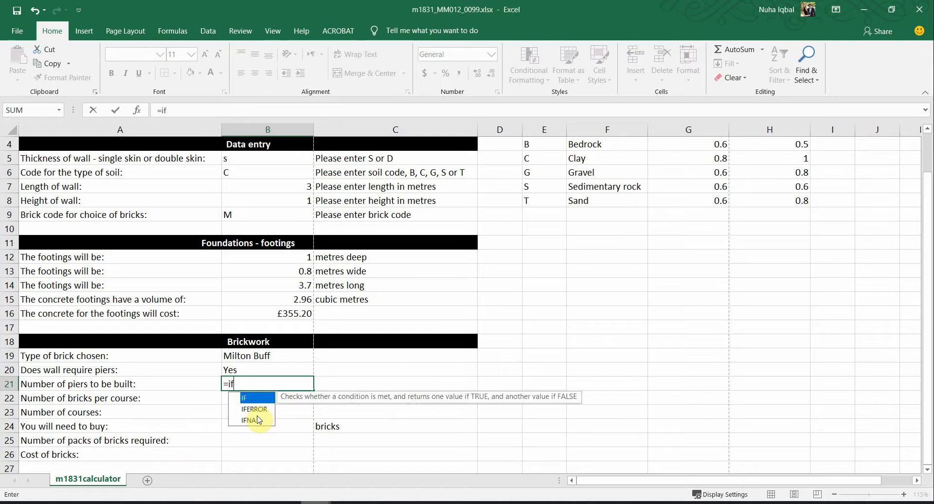
{"action": "left_click", "coordinate": [237, 370]}
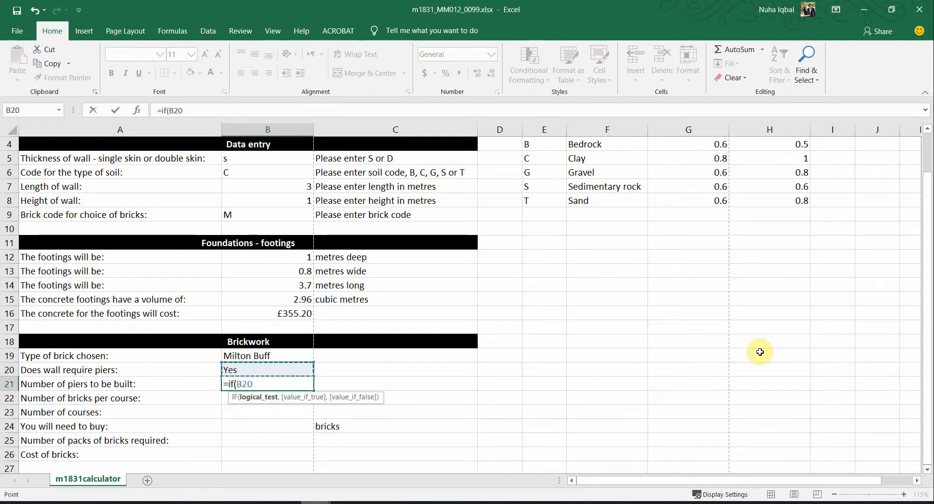
{"action": "type", "text": "=\"Yes"}
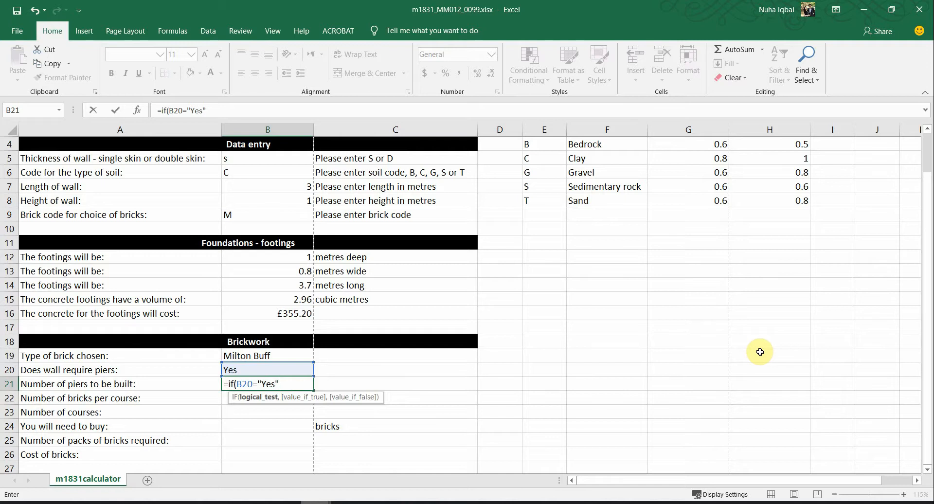
{"action": "type", "text": ","}
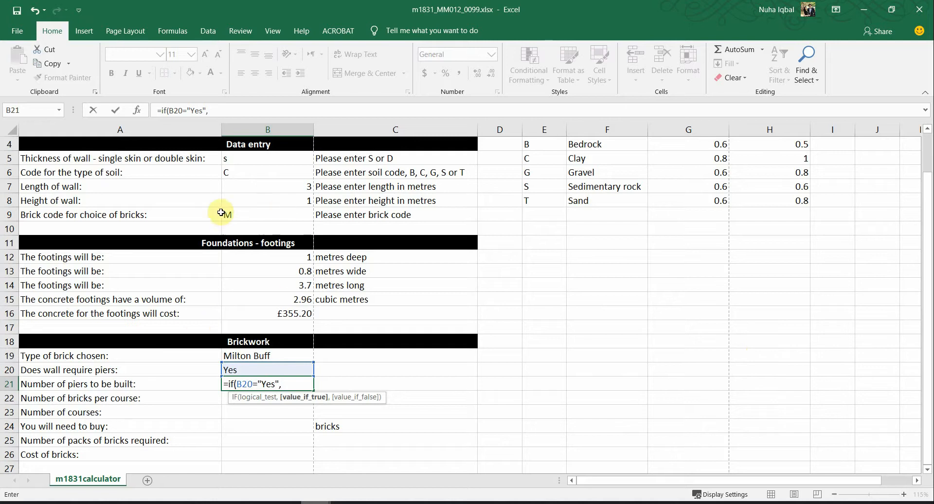
{"action": "left_click", "coordinate": [272, 187]}
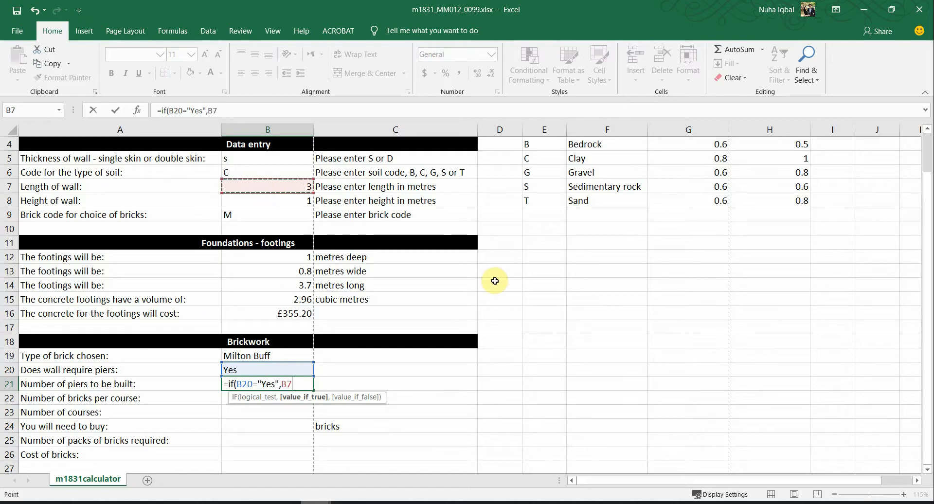
{"action": "type", "text": "/1."}
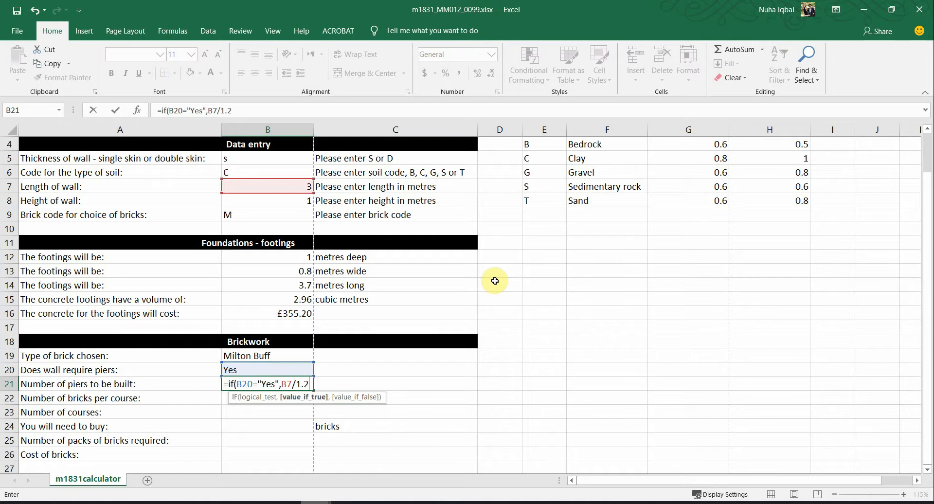
{"action": "type", "text": "2"}
{"action": "key", "text": "alt+Tab"}
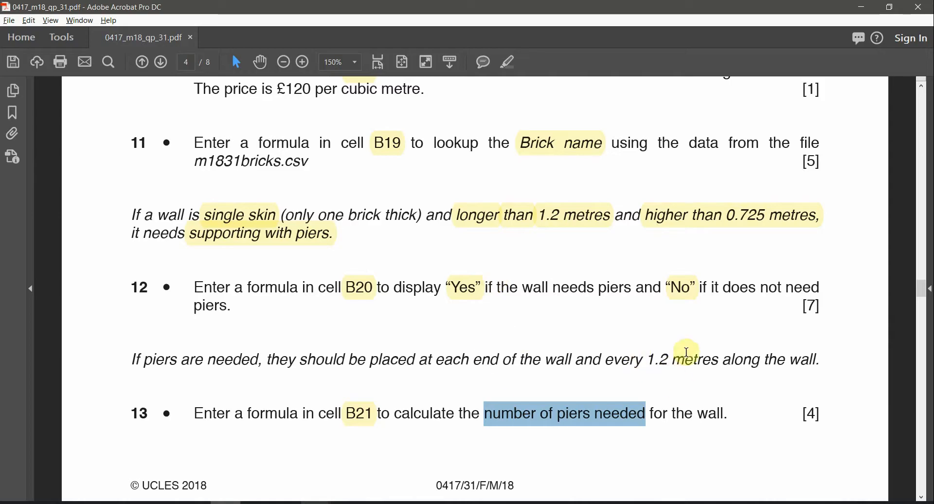
{"action": "key", "text": "alt+Tab"}
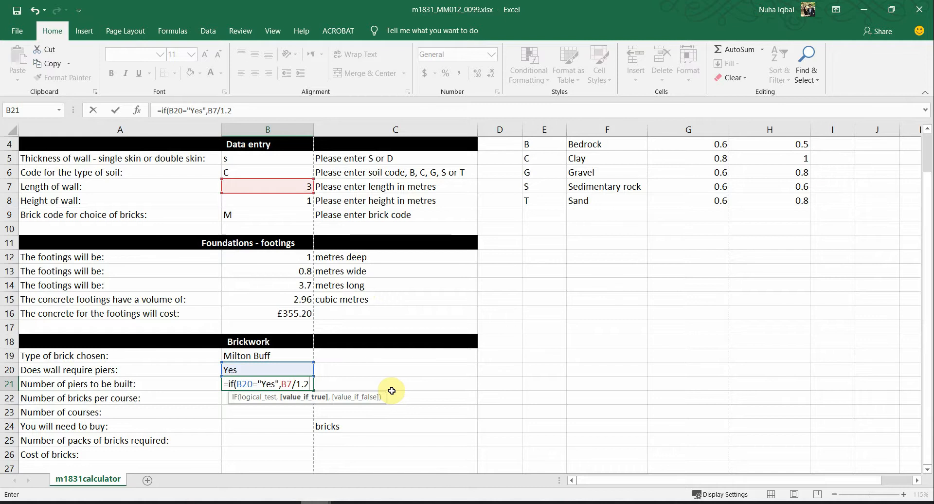
{"action": "key", "text": "Left"}
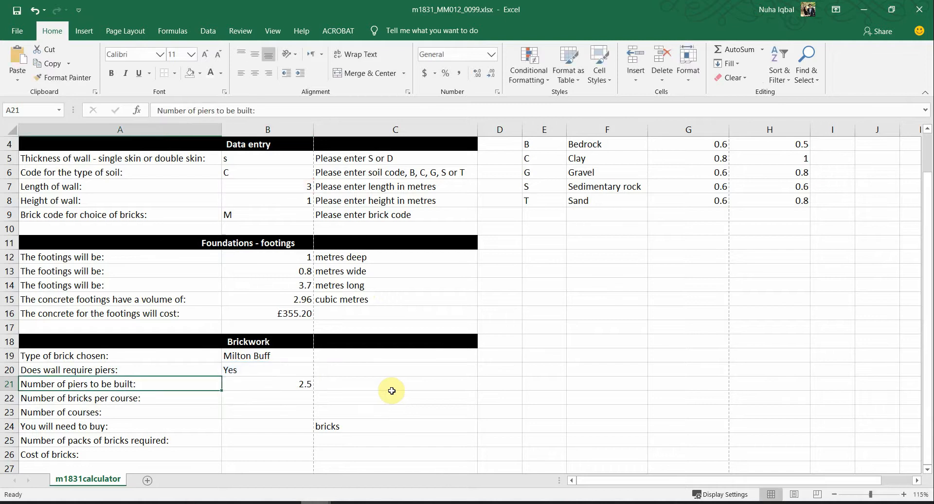
{"action": "key", "text": "Right"}
Step: Widen column B and finish B21 as =IF(B20="Yes",INT(B7/1.2)+2,0), showing 4 piers
{"action": "double_click", "coordinate": [304, 383]}
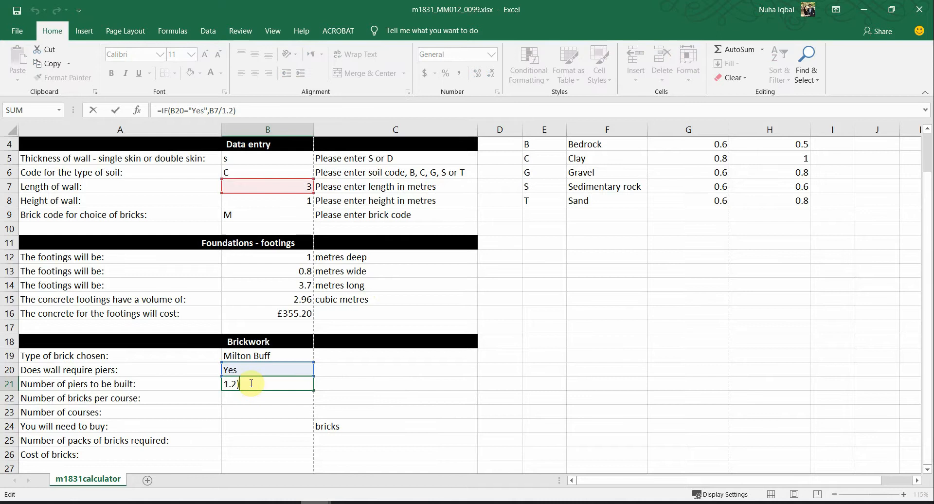
{"action": "left_click", "coordinate": [229, 385]}
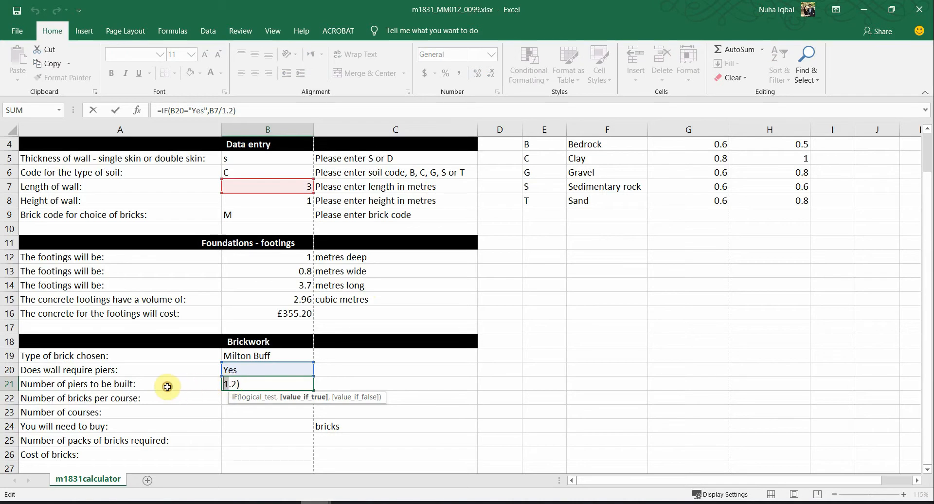
{"action": "key", "text": "Left"}
{"action": "key", "text": "Left"}
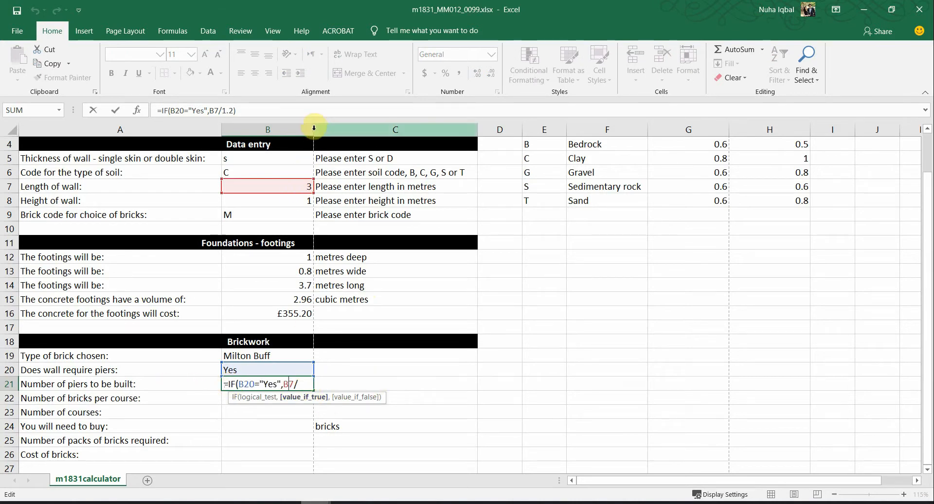
{"action": "key", "text": "ctrl+Return"}
{"action": "left_click_drag", "start_coordinate": [313, 128], "coordinate": [357, 128]}
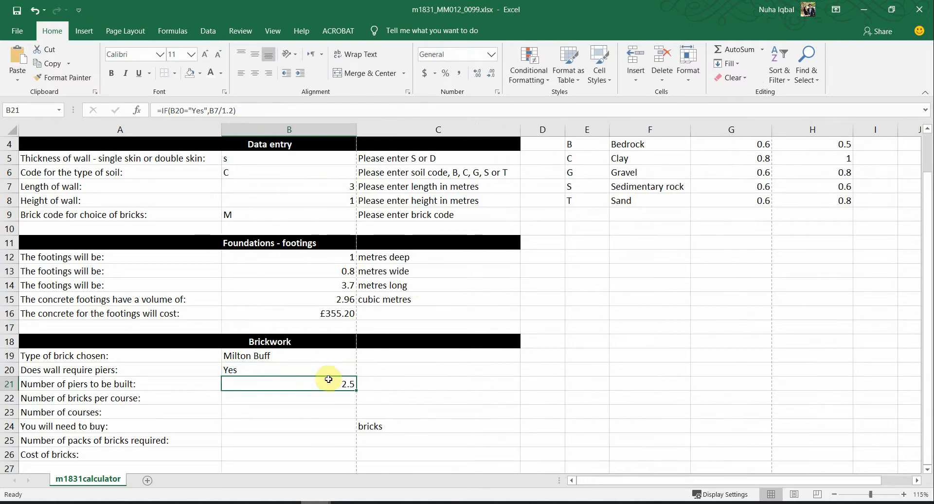
{"action": "double_click", "coordinate": [329, 379]}
{"action": "left_click", "coordinate": [286, 387]}
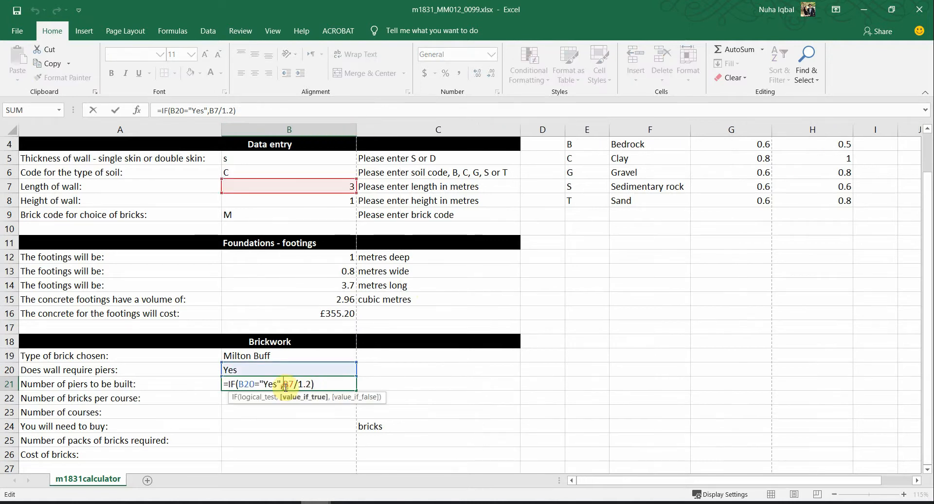
{"action": "type", "text": "INT("}
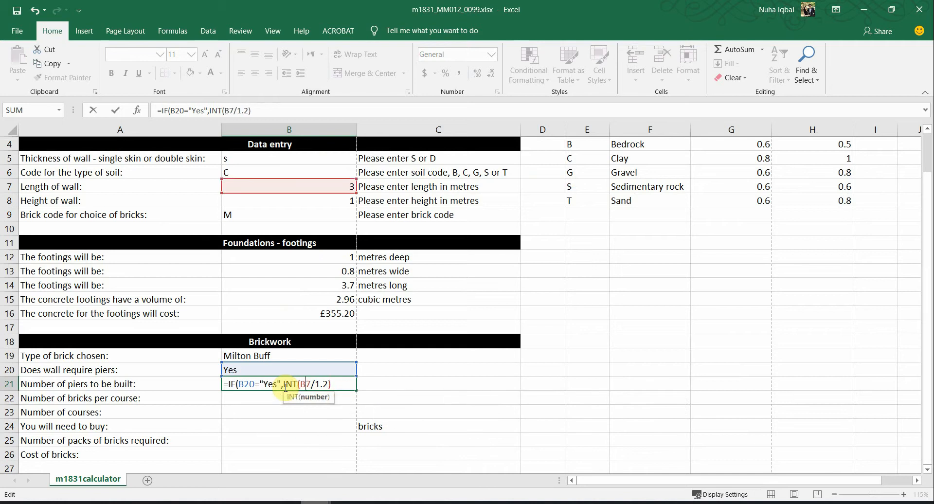
{"action": "key", "text": "End"}
{"action": "type", "text": ")"}
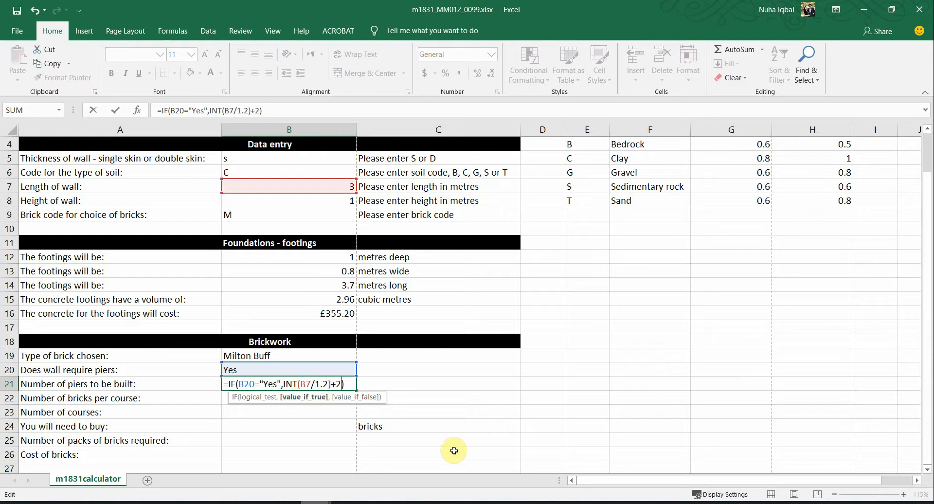
{"action": "type", "text": ","}
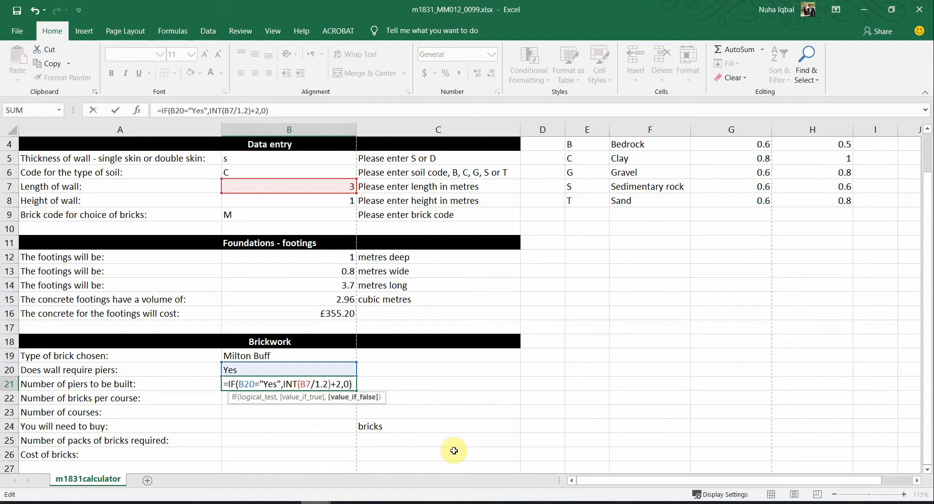
{"action": "type", "text": "0)"}
{"action": "key", "text": "Return"}
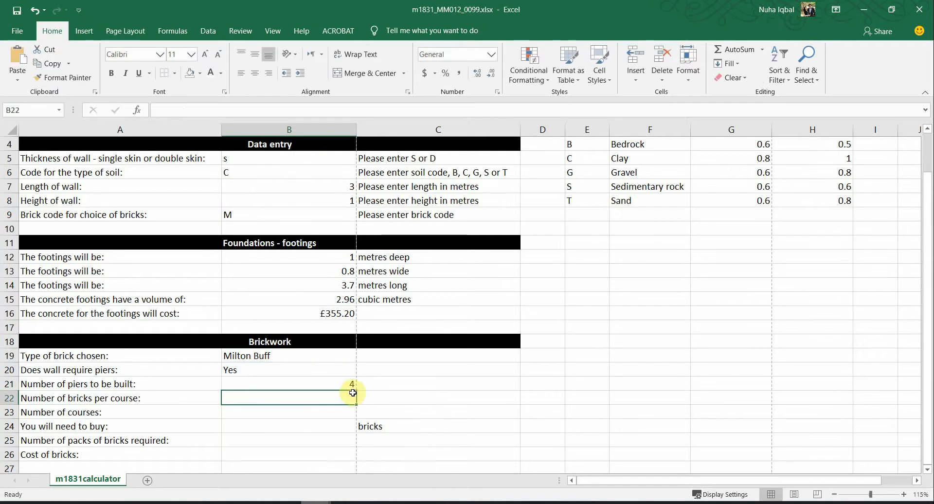
{"action": "left_click", "coordinate": [346, 383]}
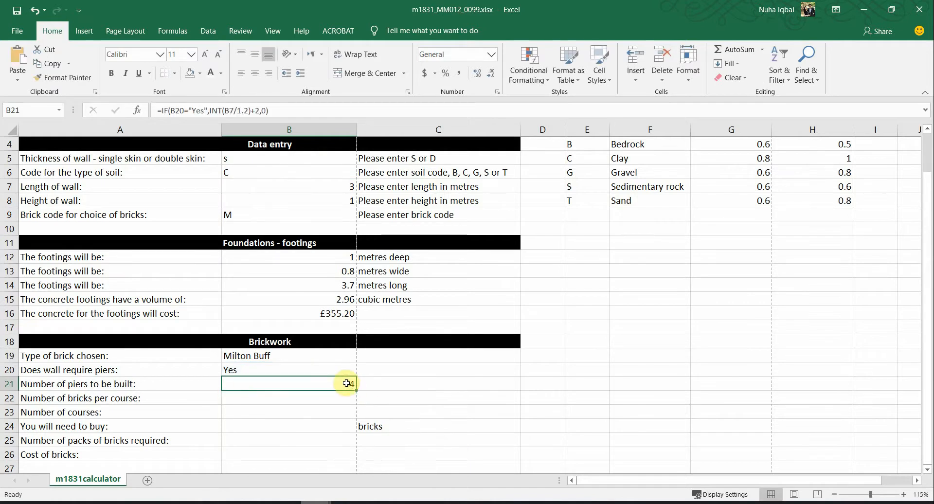
Step: Try wall lengths 4, 5 and 6 in B7, leaving 6 so B21 gives 7 piers
{"action": "left_click", "coordinate": [339, 184]}
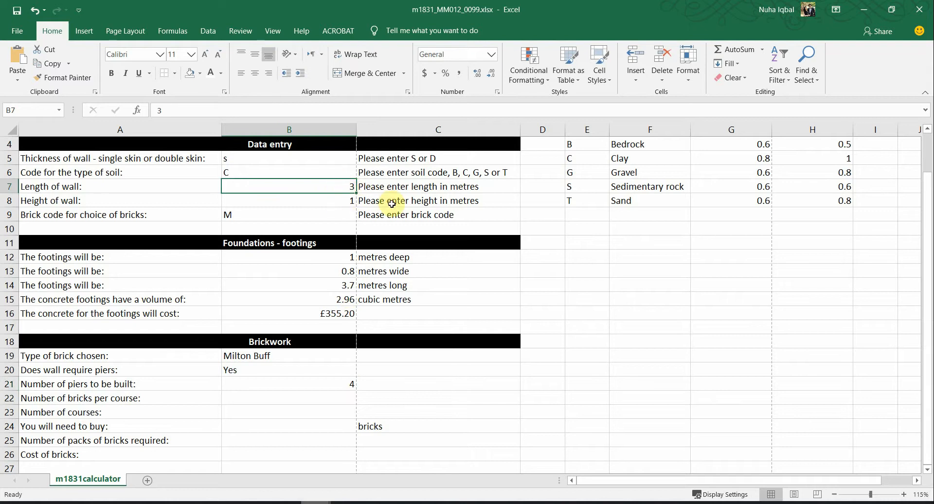
{"action": "type", "text": "4"}
{"action": "key", "text": "Return"}
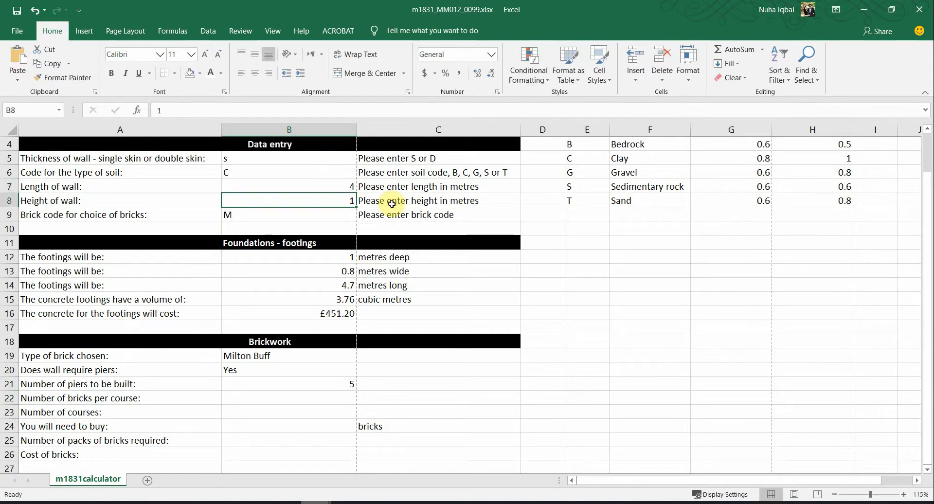
{"action": "key", "text": "Up"}
{"action": "type", "text": "5"}
{"action": "key", "text": "Return"}
{"action": "key", "text": "Up"}
{"action": "type", "text": "6"}
{"action": "key", "text": "Return"}
{"action": "key", "text": "Up"}
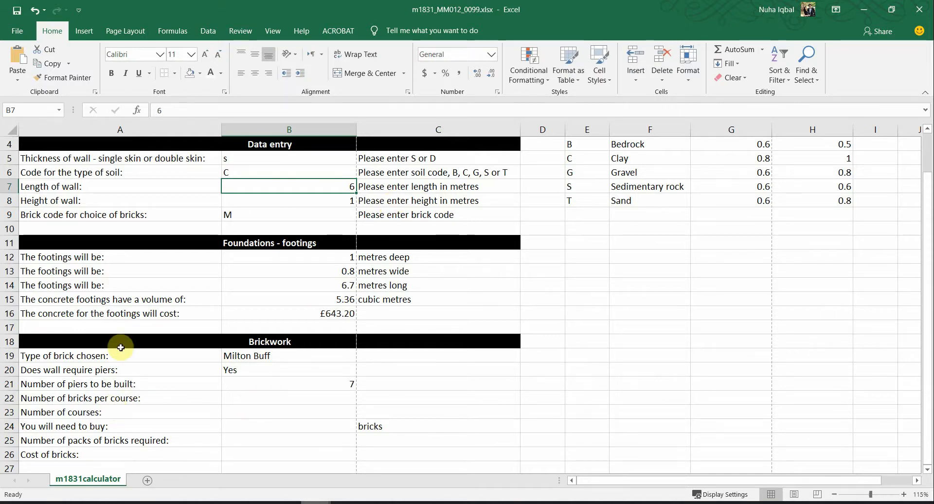
{"action": "left_click", "coordinate": [262, 376]}
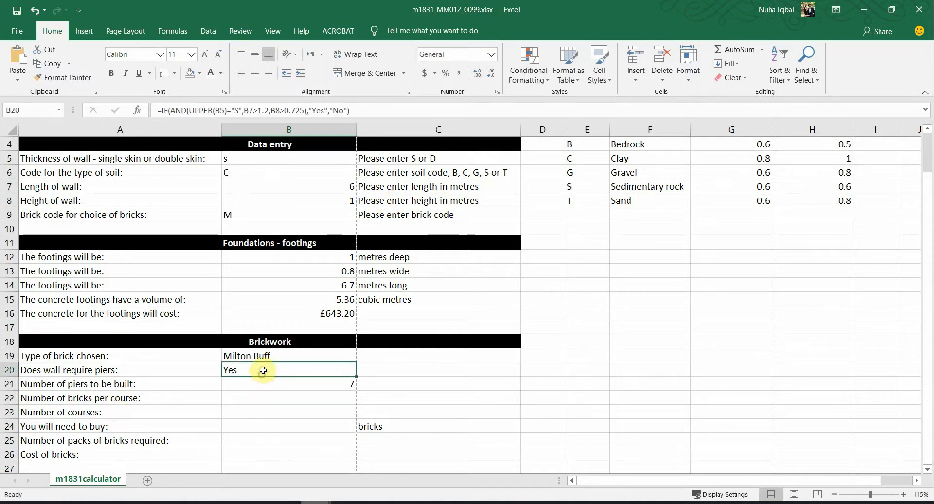
Step: Switch B5 to double skin 'd' and back to 's', then bring up the question PDF zoomed out
{"action": "left_click", "coordinate": [350, 160]}
{"action": "left_click", "coordinate": [361, 159]}
{"action": "left_click", "coordinate": [290, 179]}
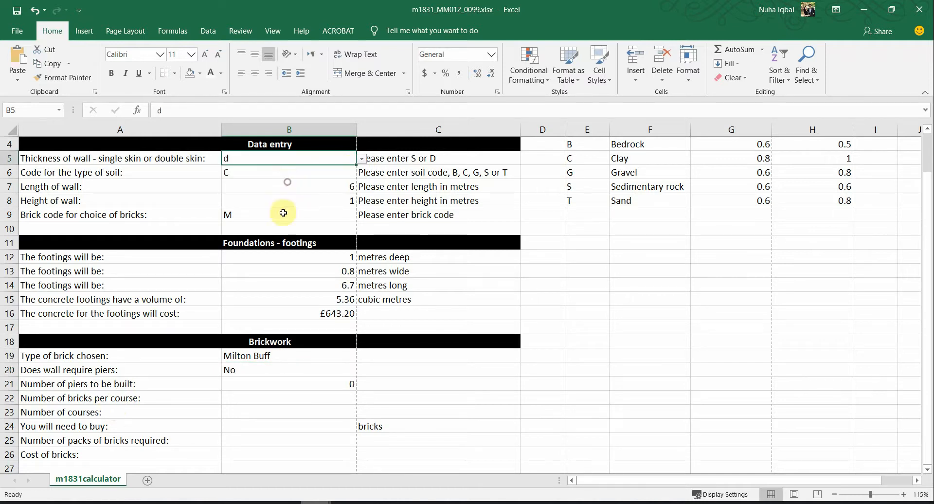
{"action": "left_click", "coordinate": [361, 159]}
{"action": "left_click", "coordinate": [316, 169]}
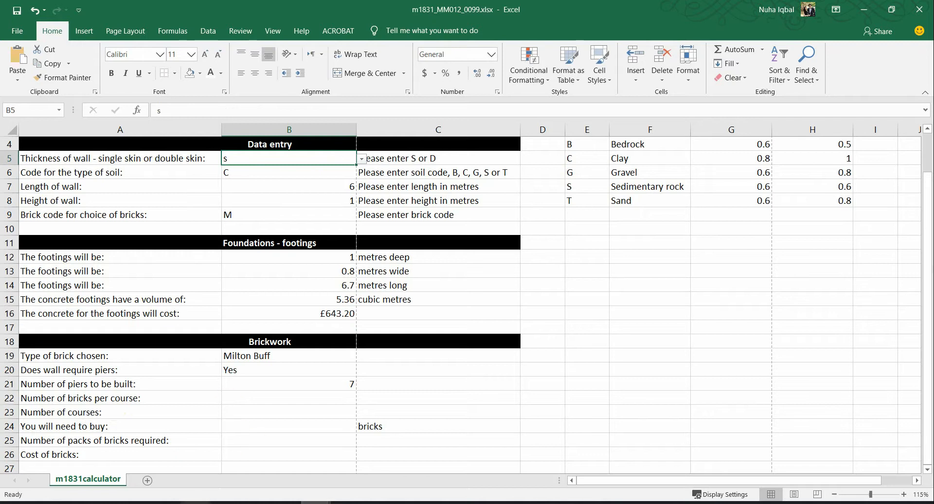
{"action": "key", "text": "alt+Tab"}
{"action": "key", "text": "ctrl+minus"}
{"action": "key", "text": "ctrl+minus"}
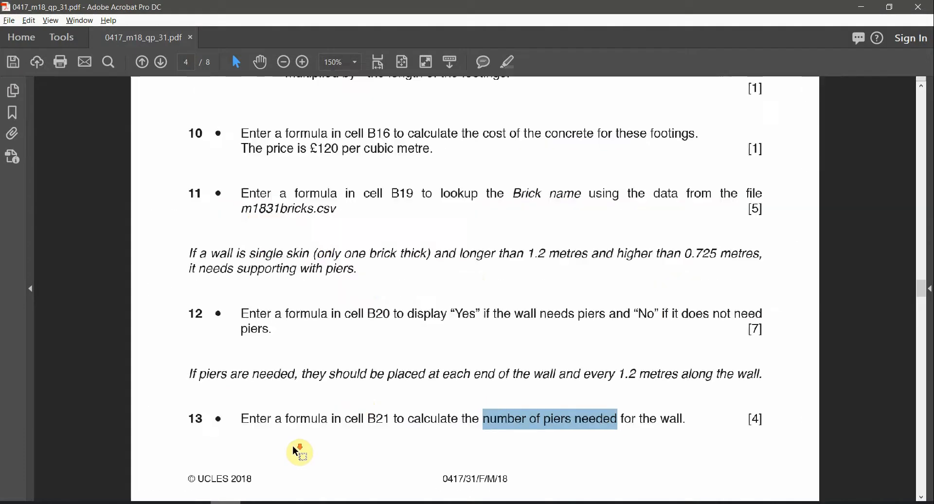
Step: Go to question 14 on page 5 at 125% zoom and select B22
{"action": "scroll", "coordinate": [346, 408], "scroll_direction": "down", "scroll_amount": 3}
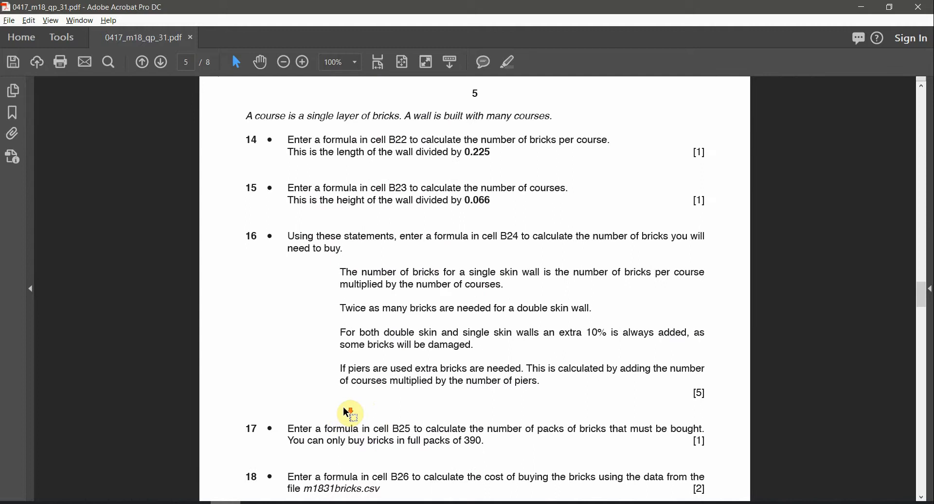
{"action": "key", "text": "ctrl+plus"}
{"action": "scroll", "coordinate": [326, 117], "scroll_direction": "up", "scroll_amount": 1}
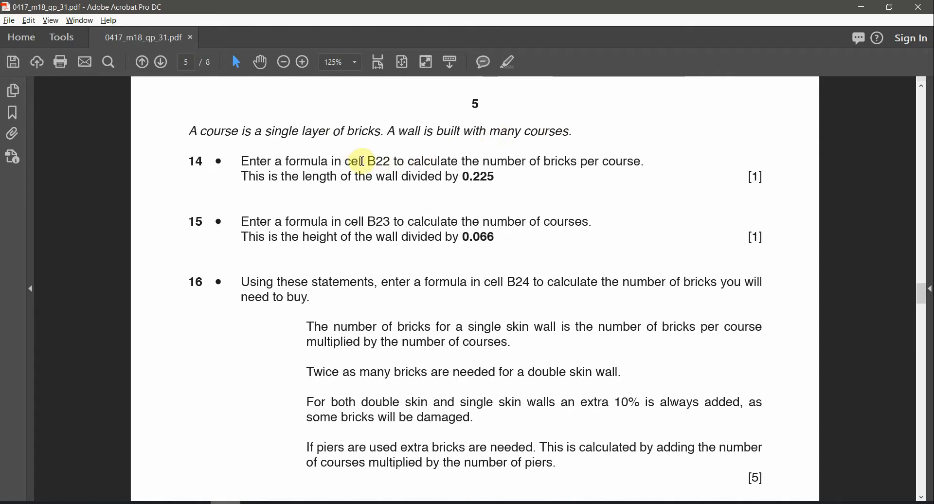
{"action": "double_click", "coordinate": [382, 161]}
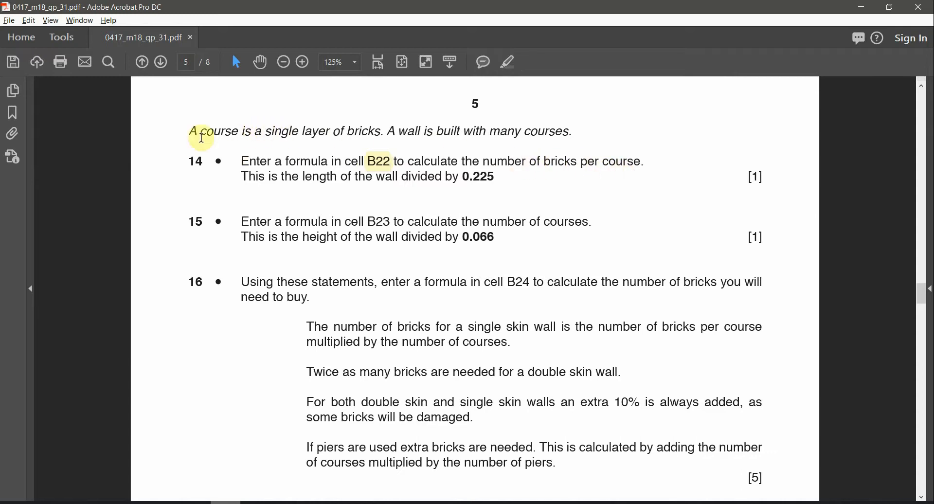
{"action": "left_click_drag", "start_coordinate": [206, 131], "coordinate": [419, 129]}
{"action": "left_click", "coordinate": [270, 132]}
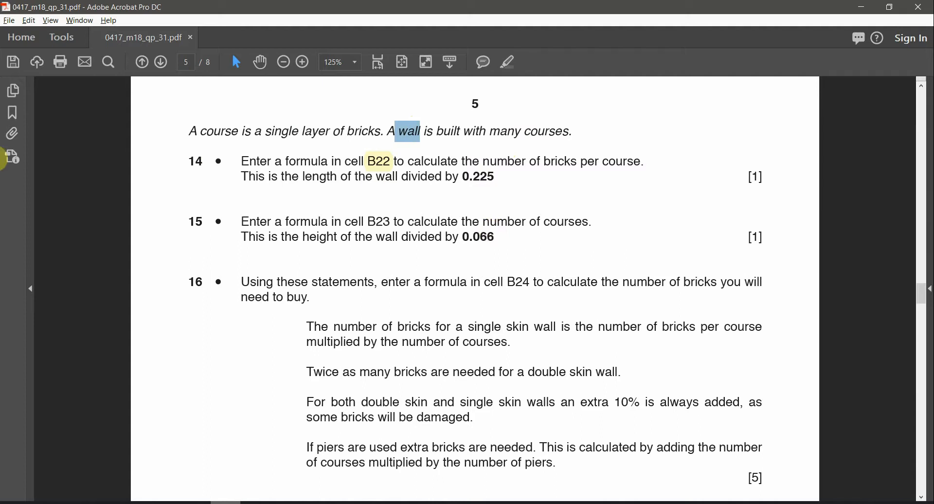
{"action": "left_click", "coordinate": [302, 161]}
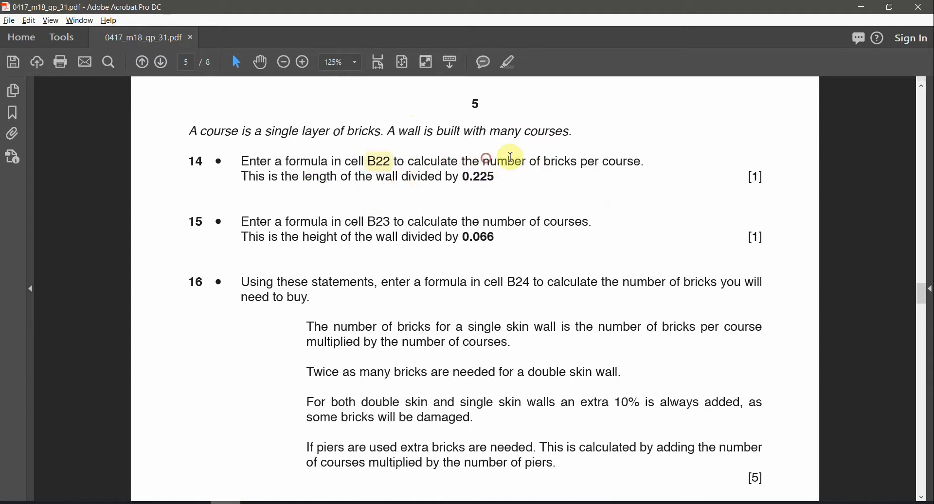
Step: Highlight 'length of the' and 0.225 in question 14, then return to Excel
{"action": "left_click_drag", "start_coordinate": [484, 157], "coordinate": [598, 157]}
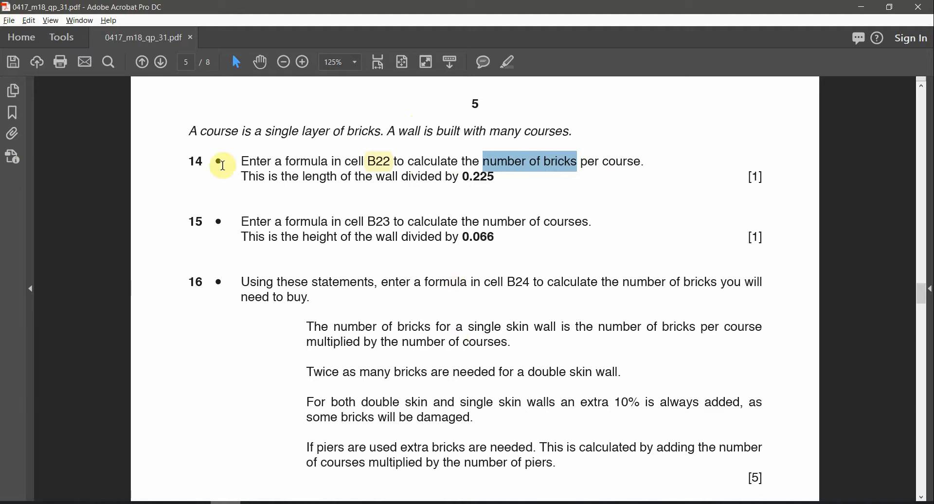
{"action": "left_click_drag", "start_coordinate": [303, 177], "coordinate": [365, 176]}
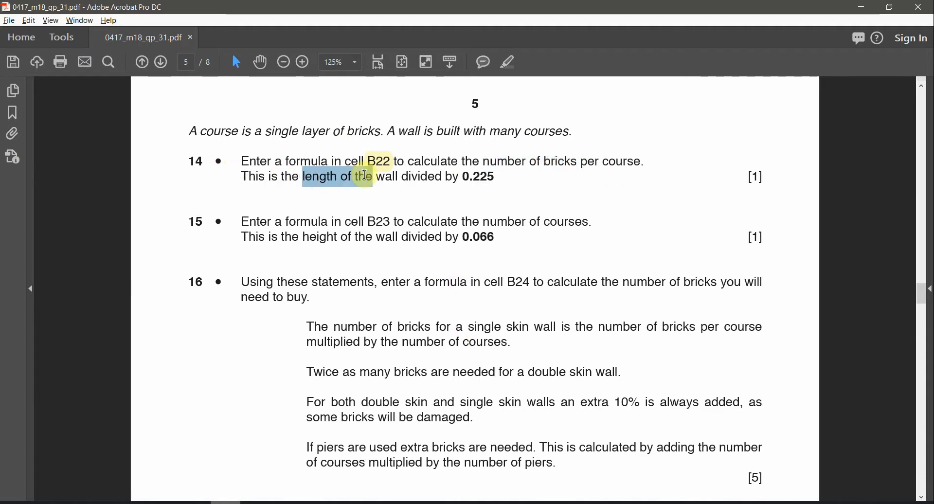
{"action": "left_click", "coordinate": [508, 62]}
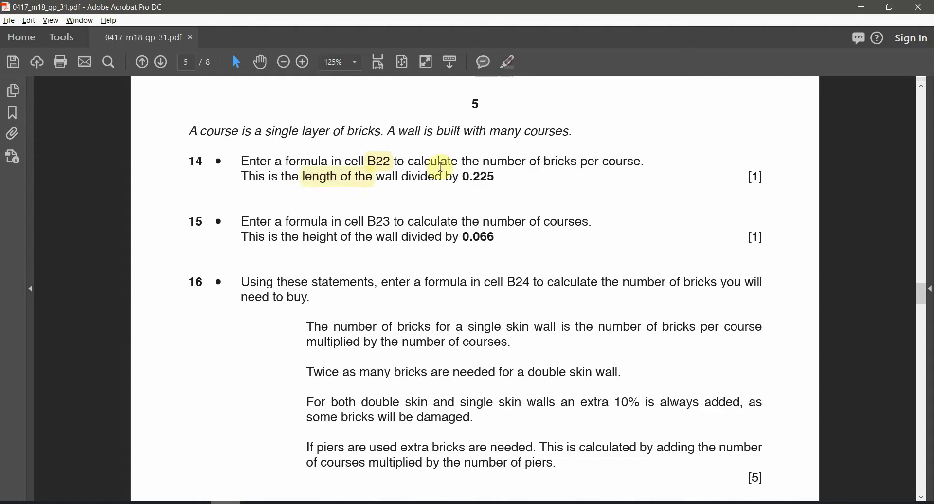
{"action": "left_click_drag", "start_coordinate": [458, 177], "coordinate": [501, 178]}
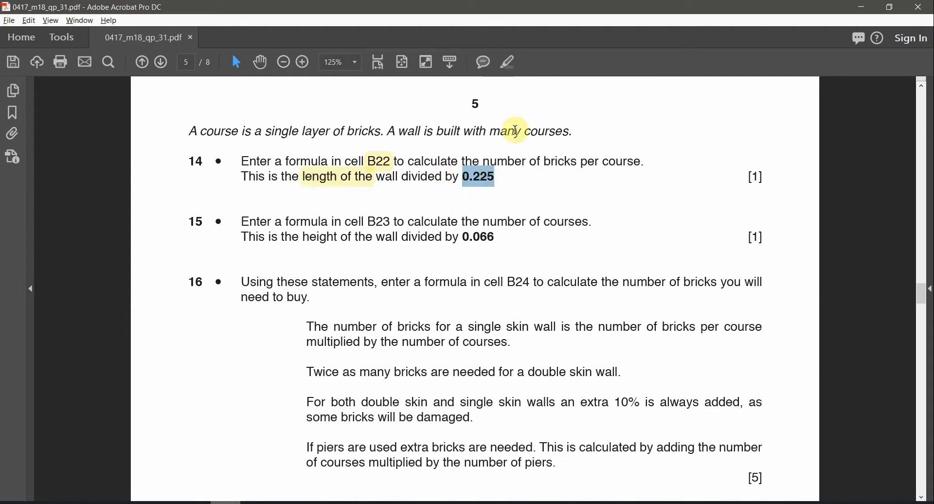
{"action": "left_click", "coordinate": [512, 65]}
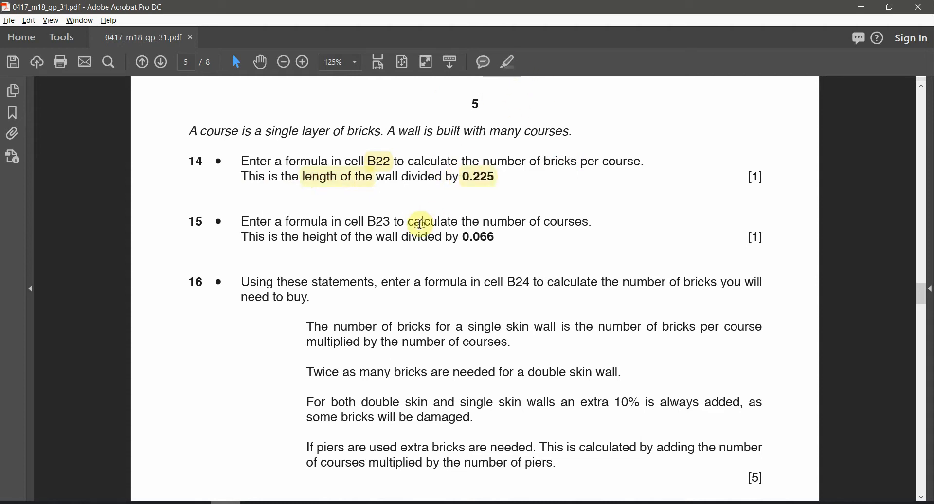
{"action": "key", "text": "alt+Tab"}
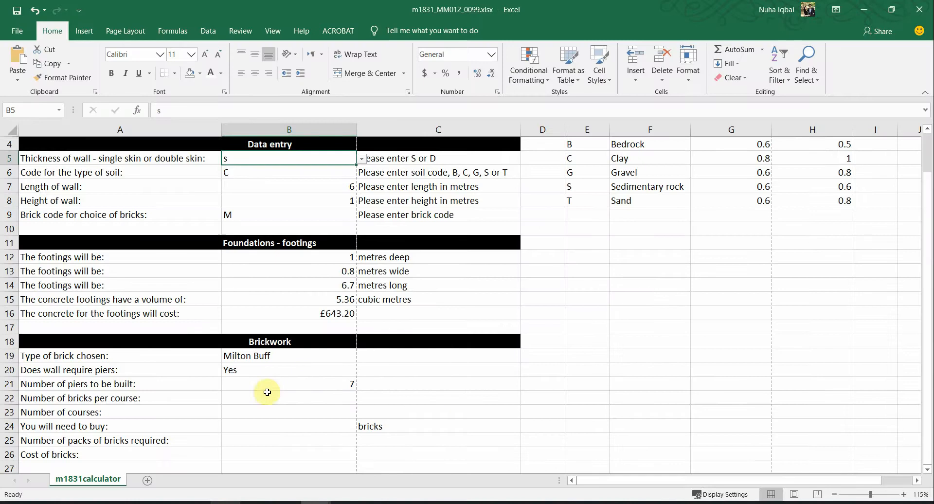
Step: Enter =B7/0.225 in B22, giving 26.66666667 bricks per course, then switch back to the question paper
{"action": "left_click", "coordinate": [259, 403]}
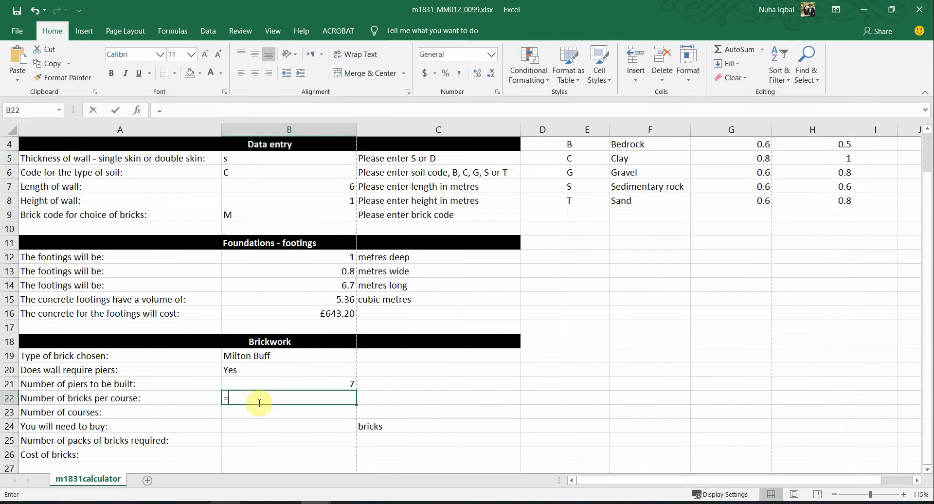
{"action": "key", "text": "alt+Tab"}
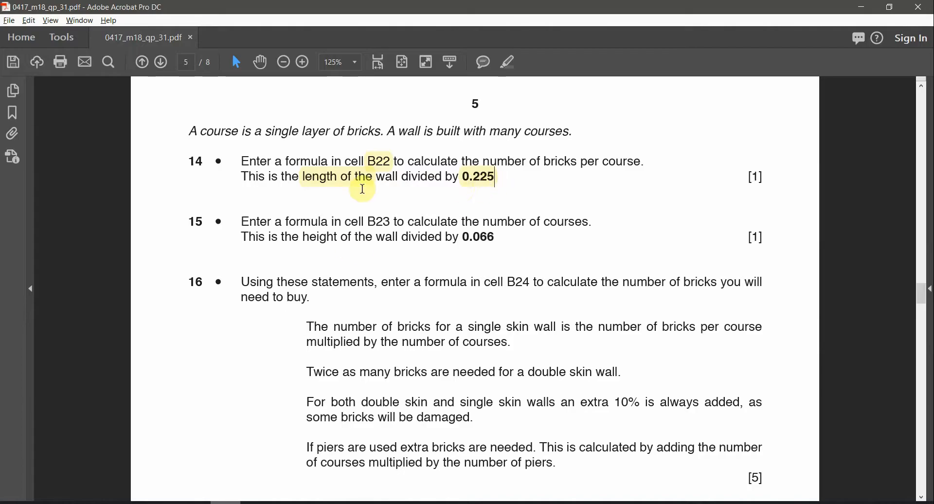
{"action": "key", "text": "alt+Tab"}
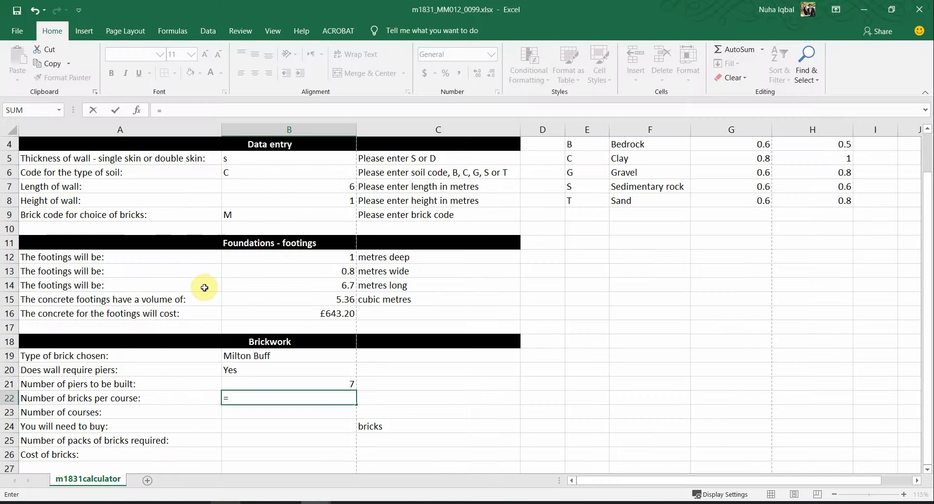
{"action": "left_click", "coordinate": [254, 185]}
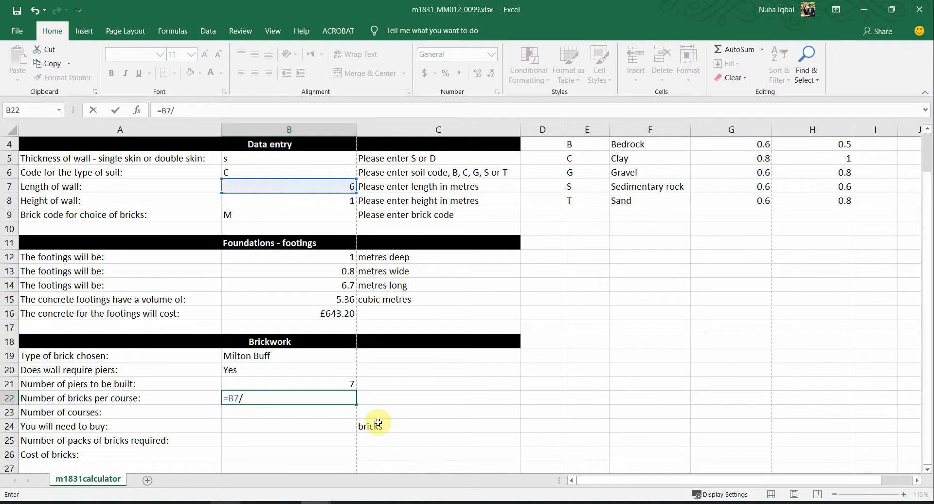
{"action": "key", "text": "alt+Tab"}
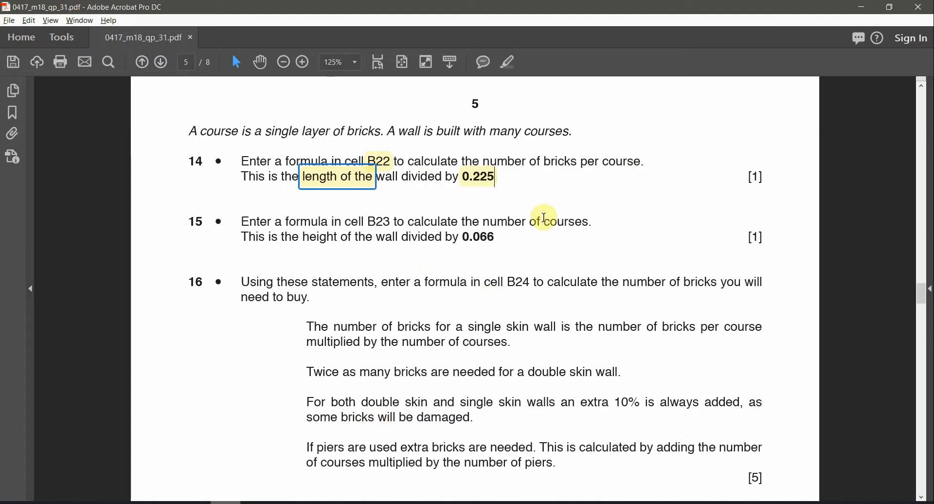
{"action": "key", "text": "alt+Tab"}
{"action": "type", "text": "/0"}
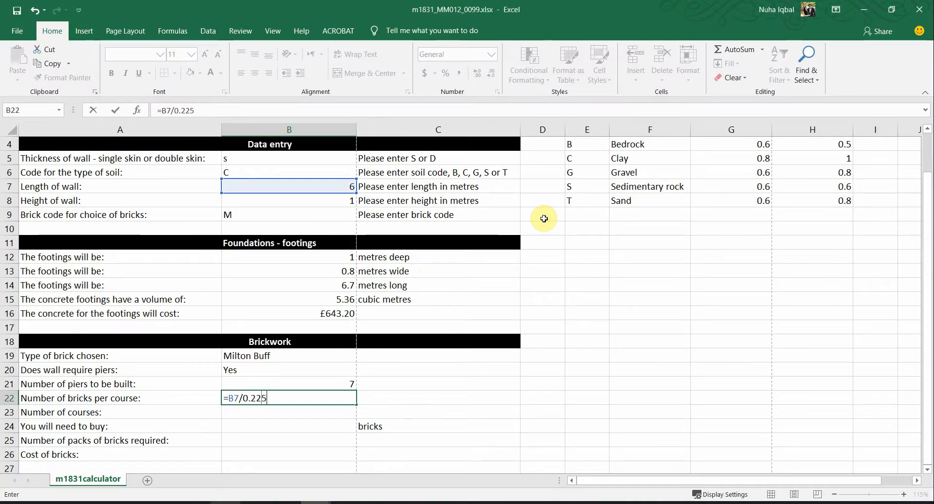
{"action": "key", "text": "Return"}
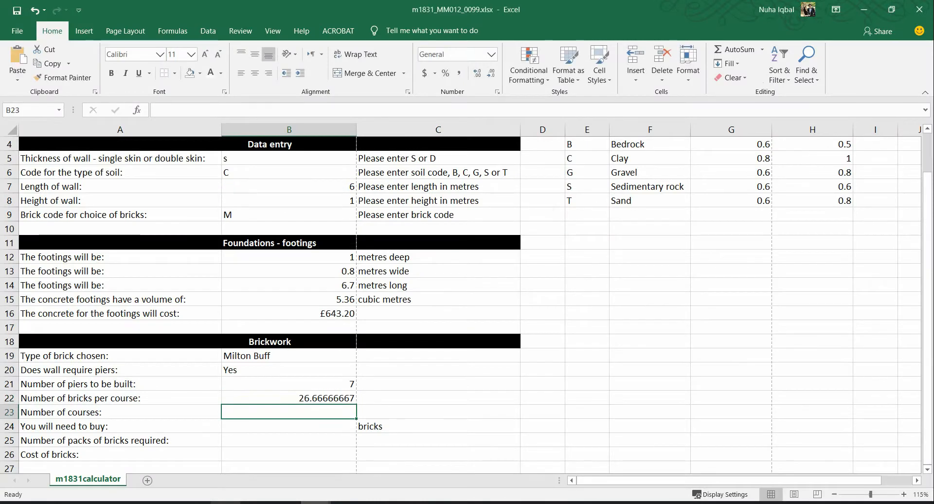
{"action": "key", "text": "Up"}
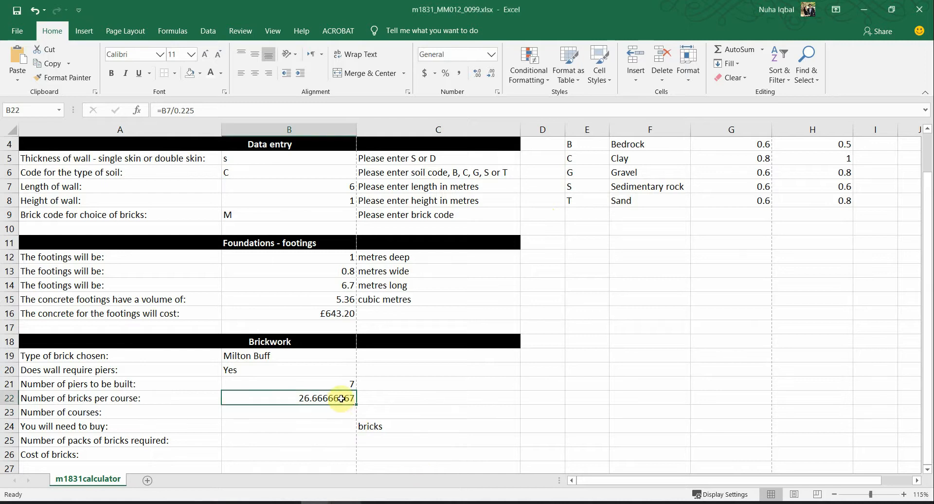
{"action": "left_click", "coordinate": [342, 444]}
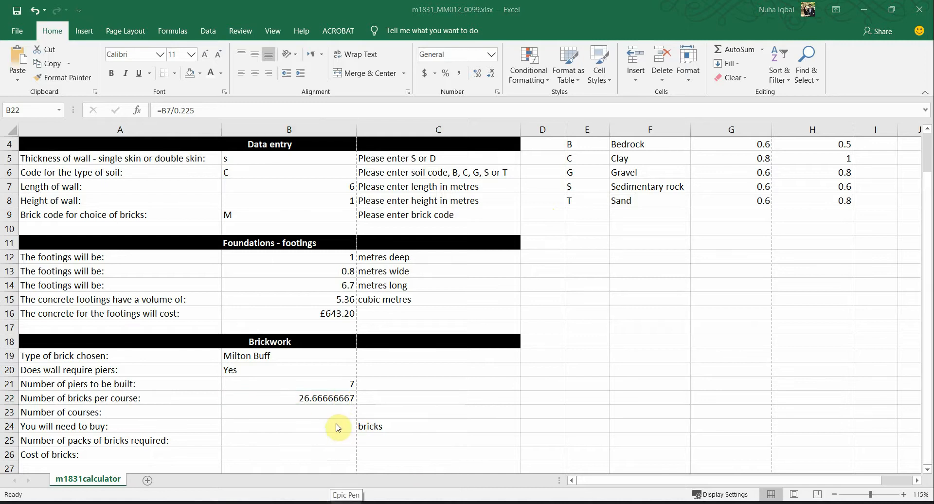
{"action": "key", "text": "alt+Tab"}
{"action": "scroll", "coordinate": [546, 272], "scroll_direction": "up", "scroll_amount": 10}
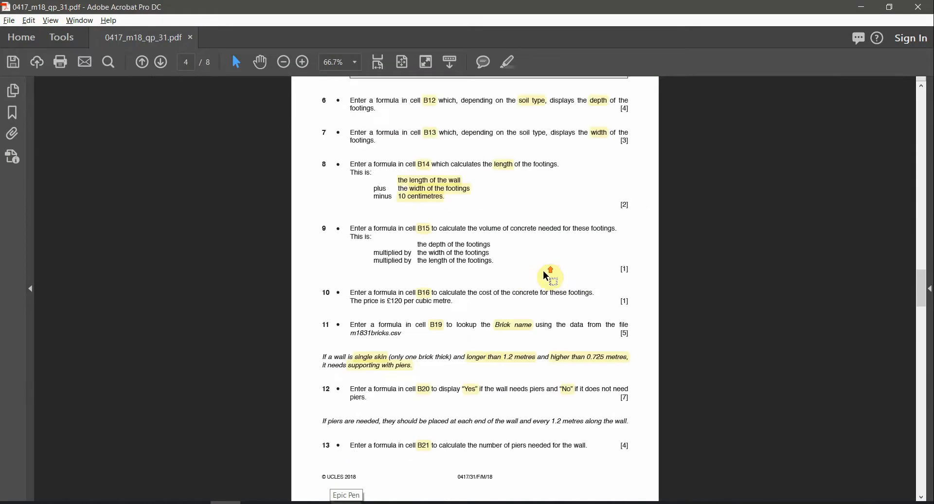
Step: Enlarge page 2 and reread the rule that part bricks round up to a whole number
{"action": "scroll", "coordinate": [545, 271], "scroll_direction": "up", "scroll_amount": 15}
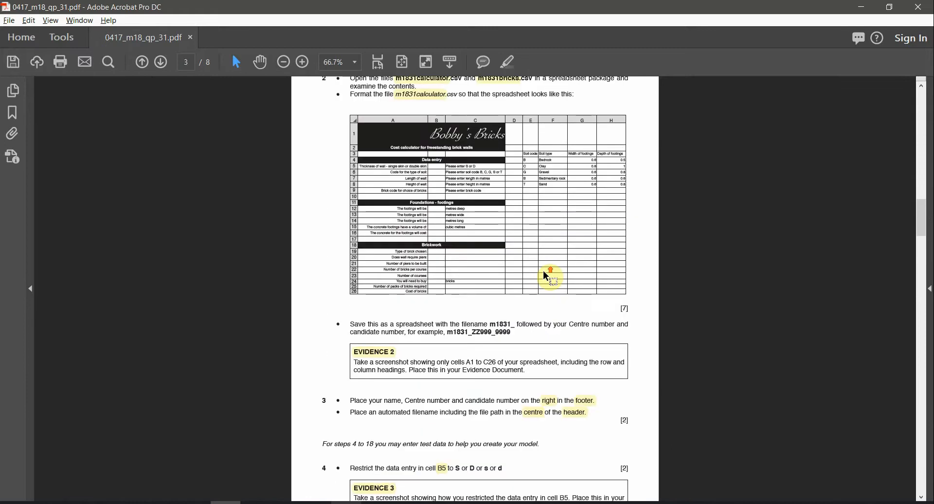
{"action": "key", "text": "ctrl+1"}
{"action": "scroll", "coordinate": [546, 276], "scroll_direction": "up", "scroll_amount": 1}
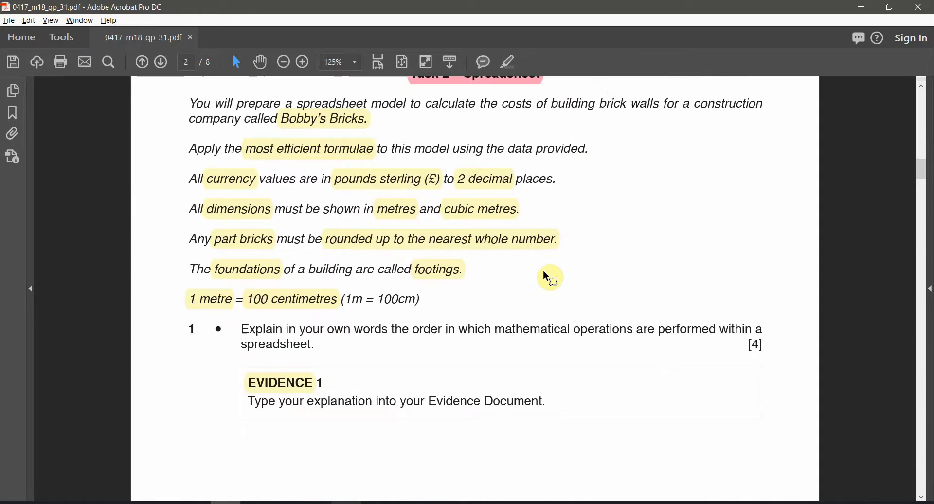
{"action": "left_click", "coordinate": [244, 239]}
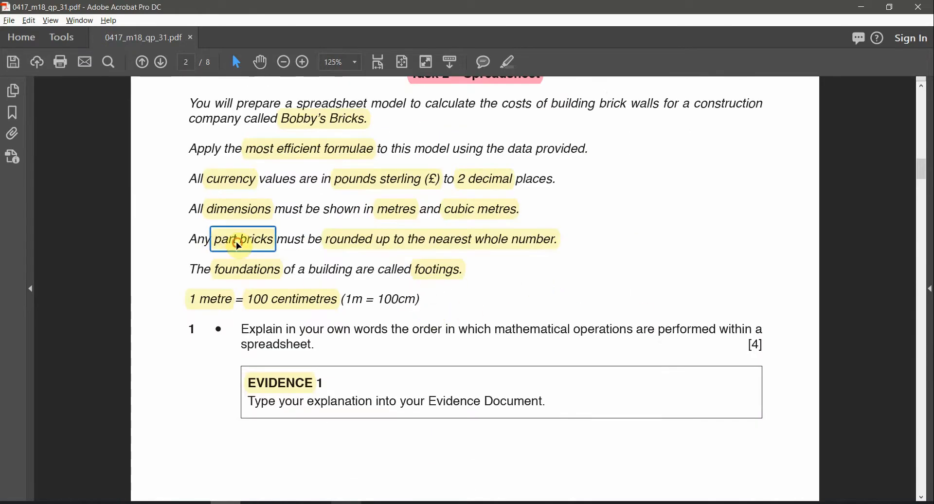
{"action": "left_click", "coordinate": [412, 250]}
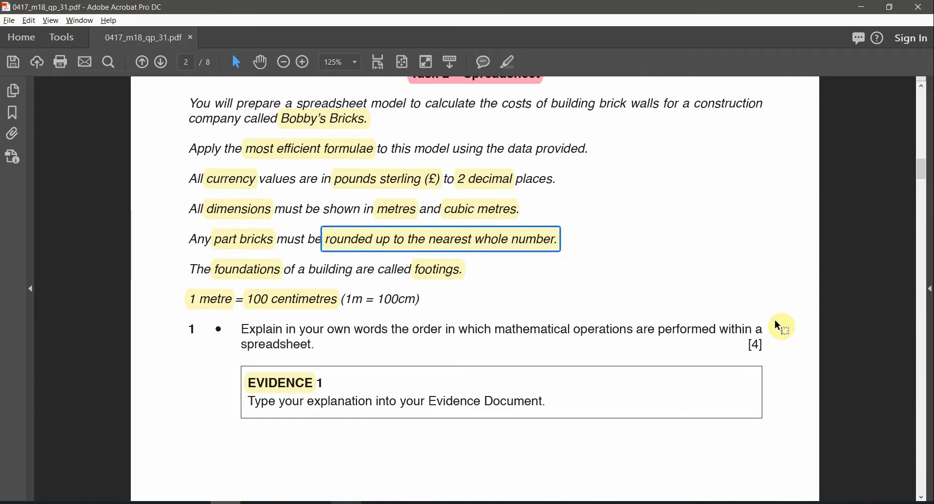
{"action": "key", "text": "alt+Tab"}
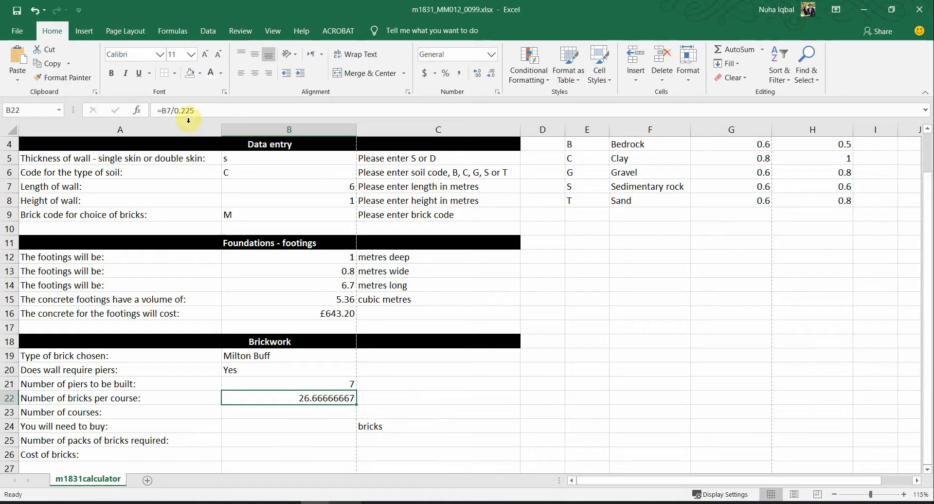
Step: Change B22 to =ROUNDUP(B7/0.225,0) so bricks per course show 27
{"action": "left_click", "coordinate": [163, 110]}
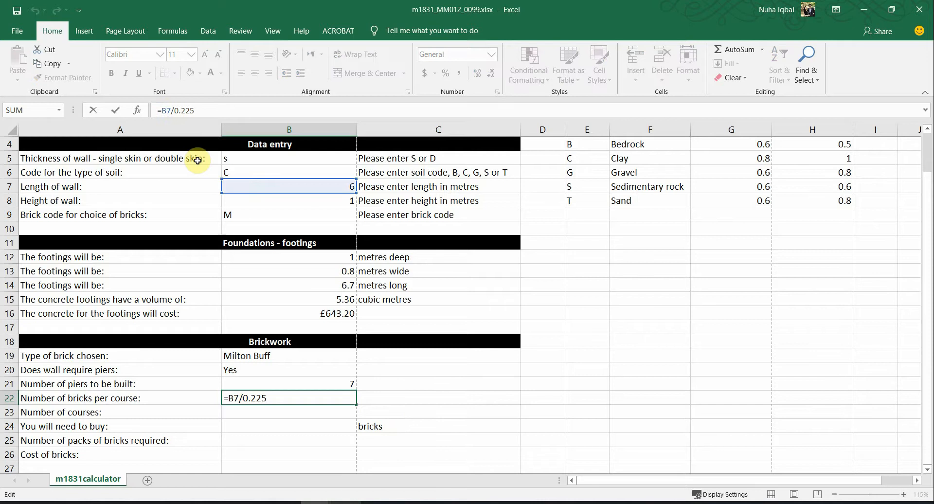
{"action": "type", "text": "ROU"}
{"action": "type", "text": "U"}
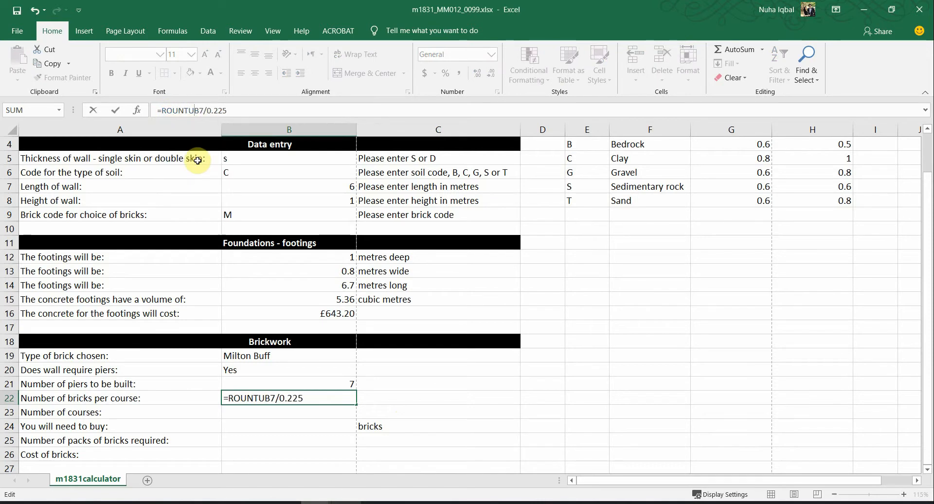
{"action": "key", "text": "BackSpace"}
{"action": "key", "text": "BackSpace"}
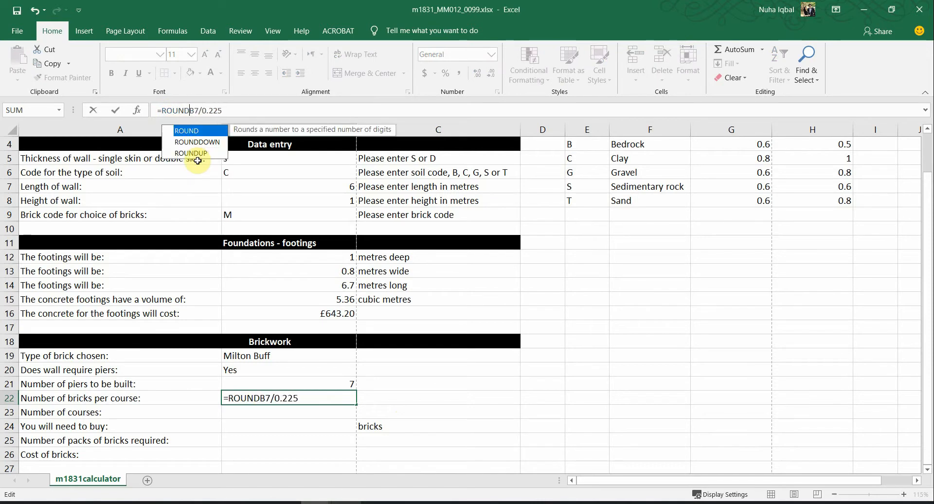
{"action": "key", "text": "Down"}
{"action": "key", "text": "Down"}
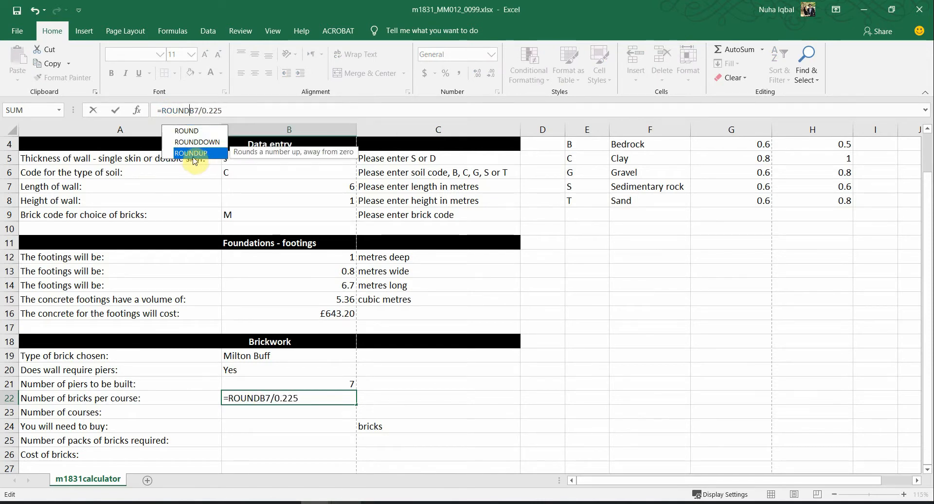
{"action": "double_click", "coordinate": [193, 153]}
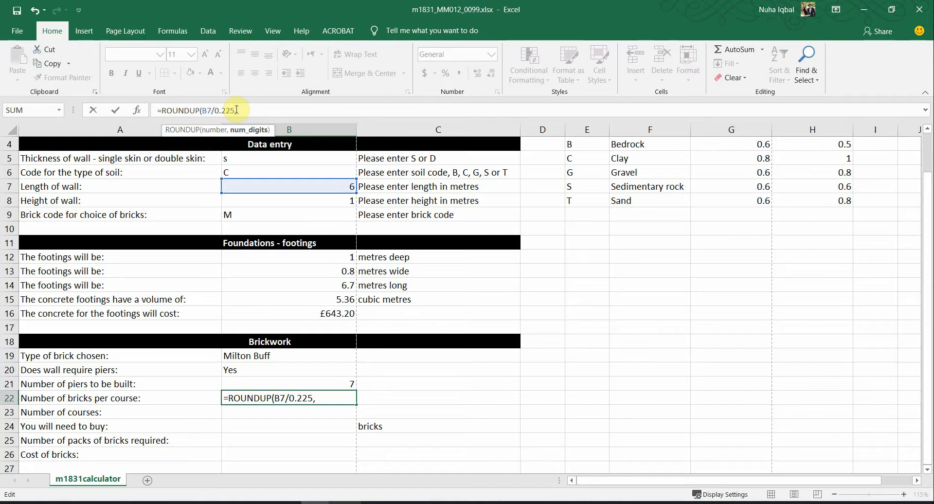
{"action": "key", "text": "alt+Tab"}
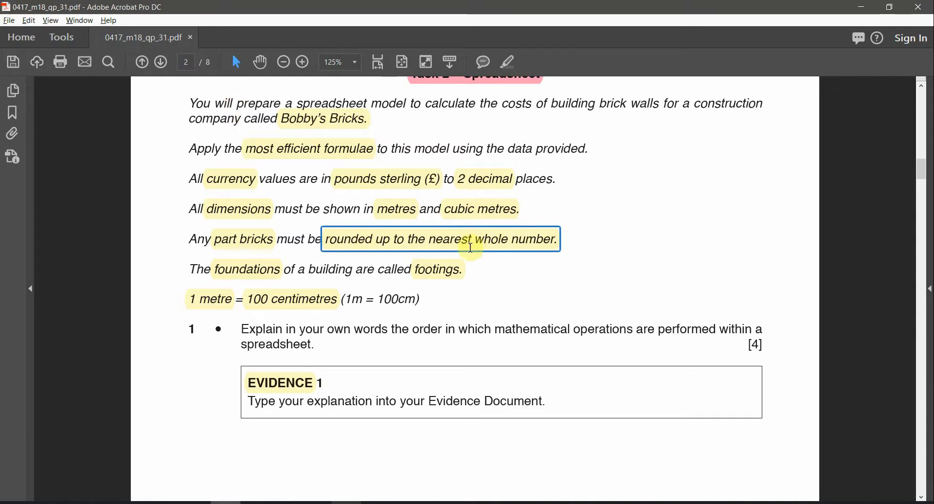
{"action": "key", "text": "alt+Tab"}
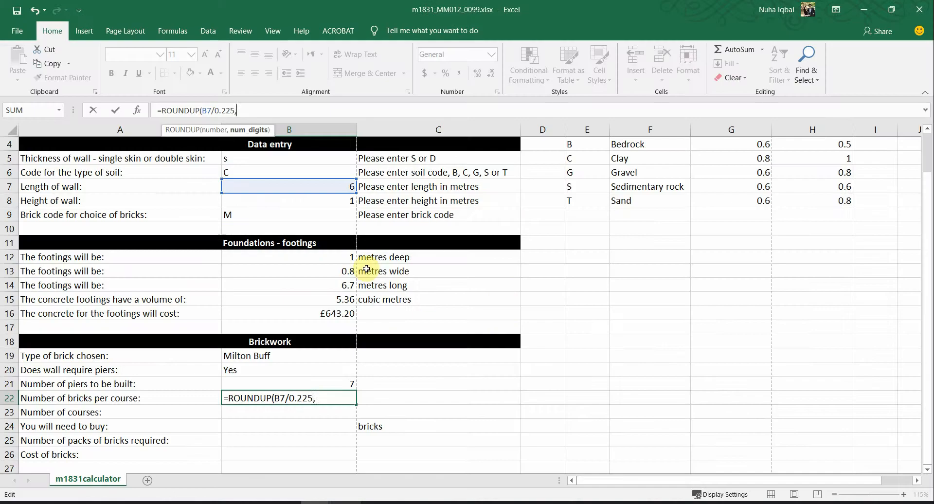
{"action": "key", "text": "ctrl+Return"}
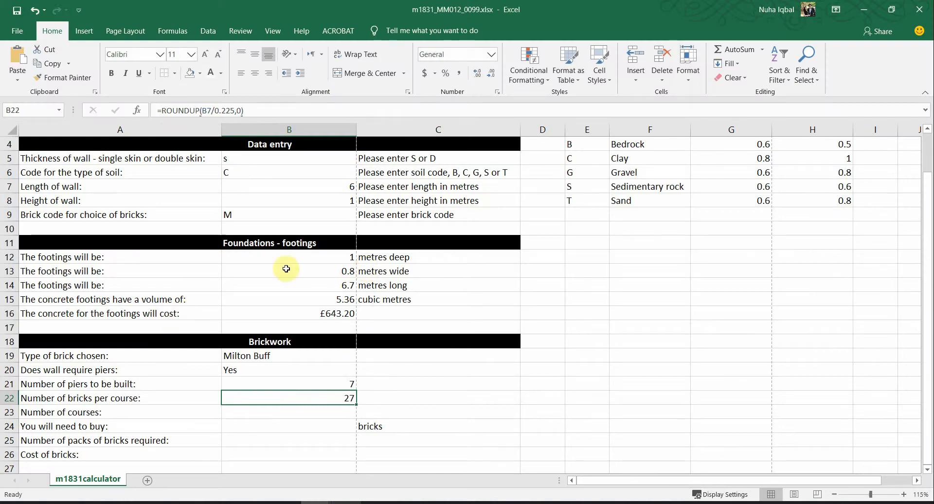
{"action": "left_click", "coordinate": [255, 502]}
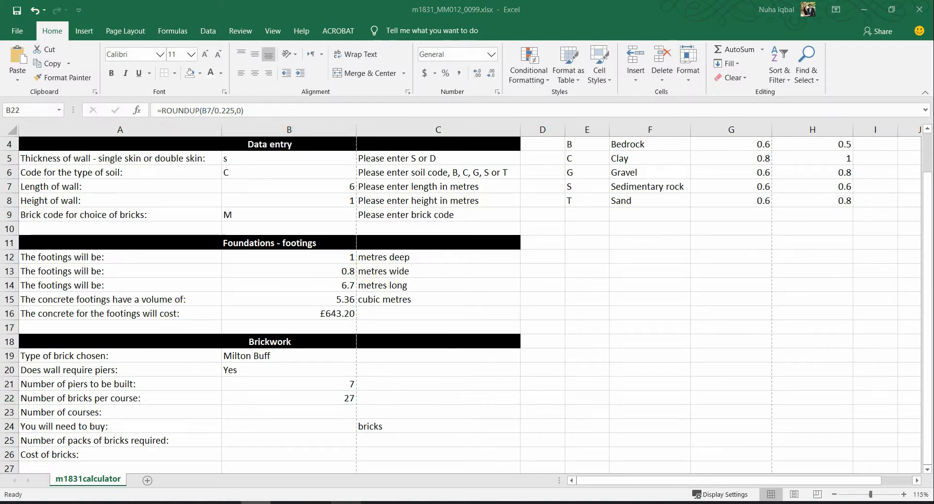
Step: Scroll the question paper to question 15 and highlight the B23 reference
{"action": "left_click", "coordinate": [225, 503]}
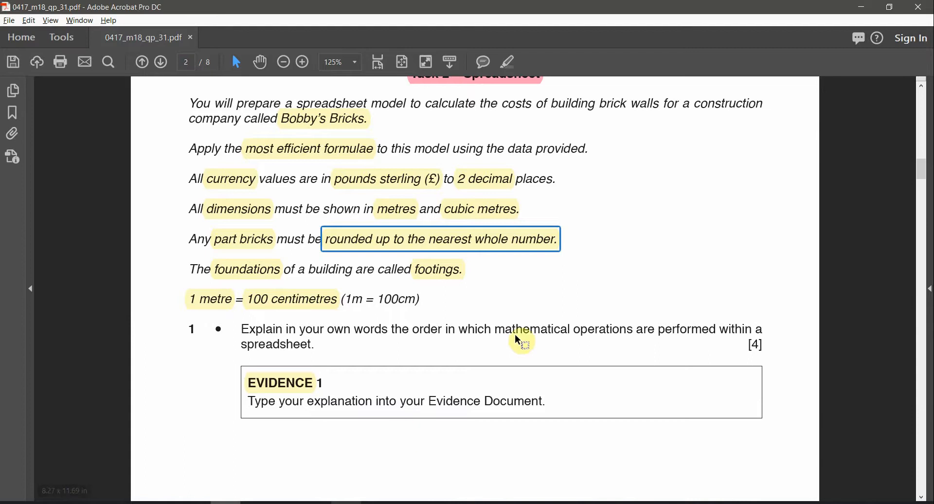
{"action": "scroll", "coordinate": [516, 334], "scroll_direction": "down", "scroll_amount": 4}
{"action": "scroll", "coordinate": [516, 334], "scroll_direction": "down", "scroll_amount": 3}
{"action": "scroll", "coordinate": [501, 225], "scroll_direction": "up", "scroll_amount": 4}
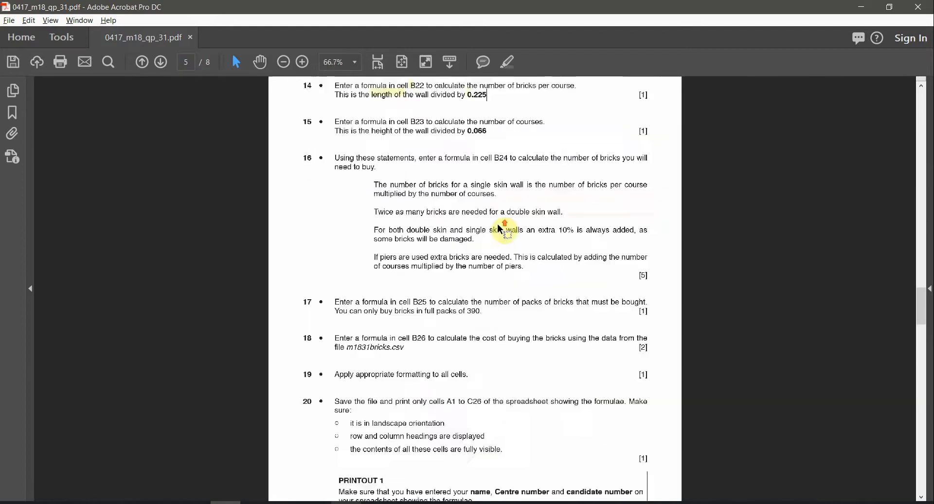
{"action": "scroll", "coordinate": [497, 224], "scroll_direction": "up", "scroll_amount": 3}
{"action": "scroll", "coordinate": [433, 263], "scroll_direction": "down", "scroll_amount": 1}
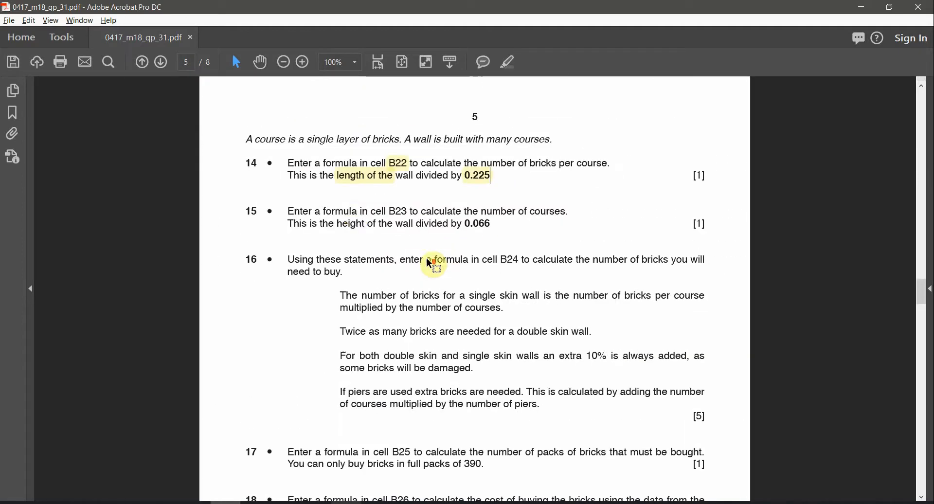
{"action": "double_click", "coordinate": [398, 211]}
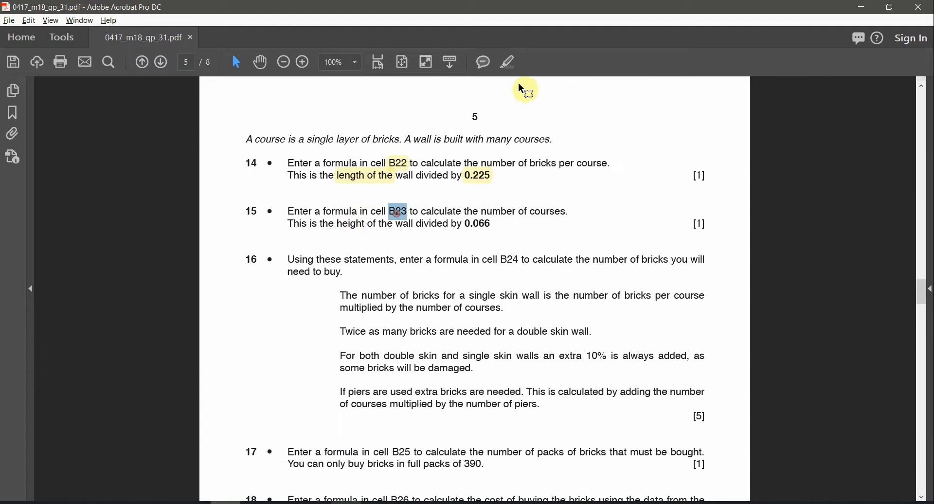
{"action": "left_click", "coordinate": [513, 61]}
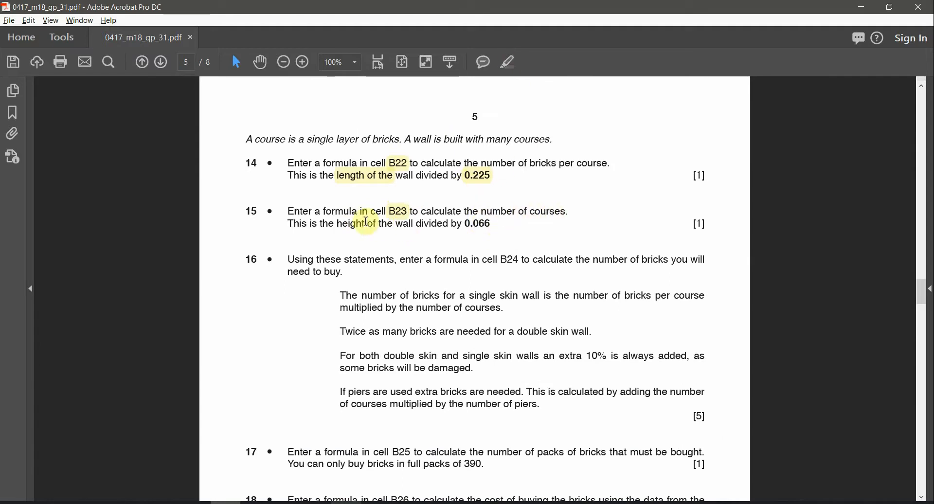
Step: Highlight 'height' and the divisor 0.066 in question 15
{"action": "double_click", "coordinate": [339, 225]}
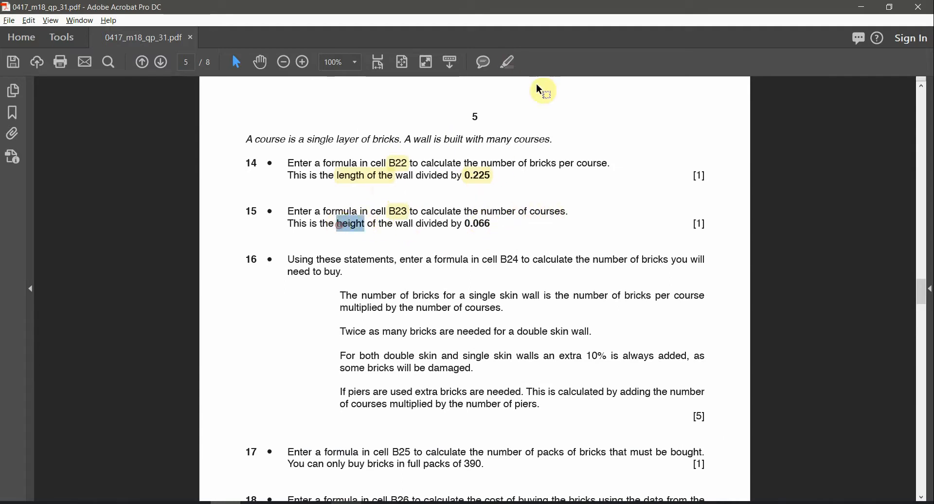
{"action": "left_click", "coordinate": [512, 70]}
{"action": "double_click", "coordinate": [479, 225]}
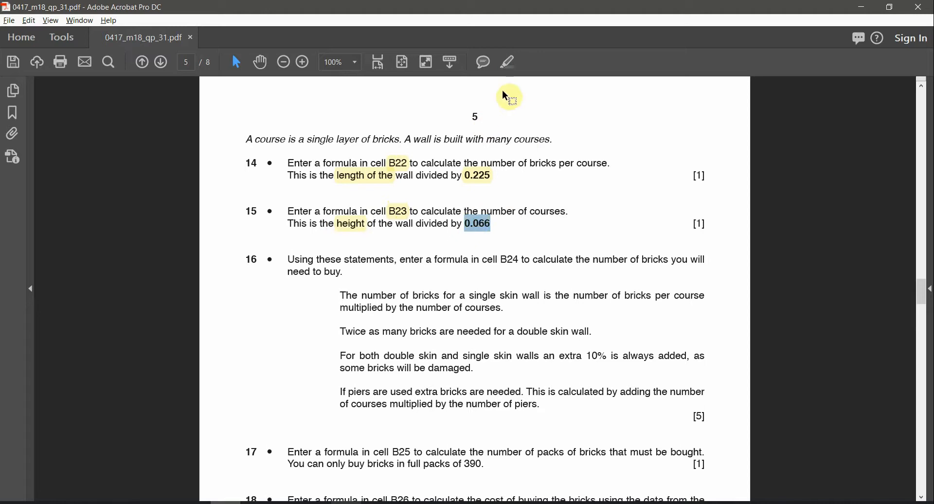
{"action": "left_click", "coordinate": [502, 63]}
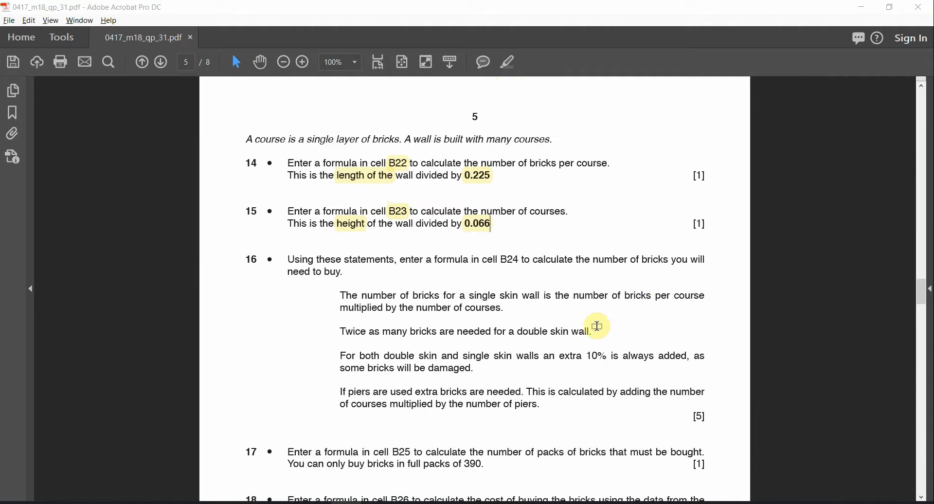
{"action": "key", "text": "alt+Tab"}
Step: Enter the courses formula in B23 dividing B8 by 0.066, checking question 15
{"action": "left_click", "coordinate": [310, 410]}
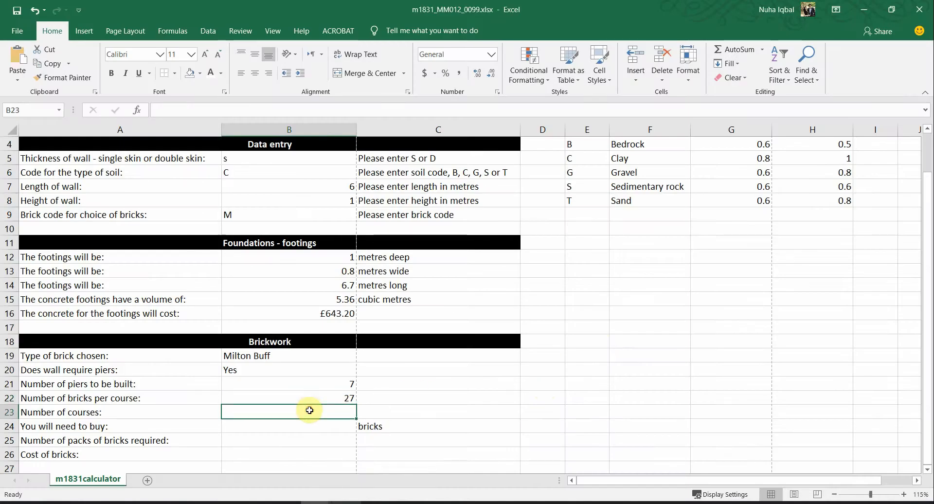
{"action": "type", "text": "="}
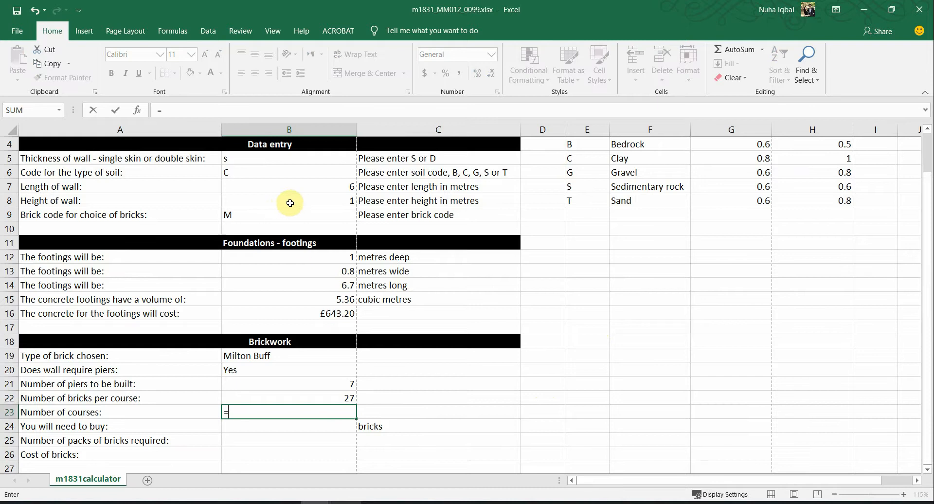
{"action": "key", "text": "alt+Tab"}
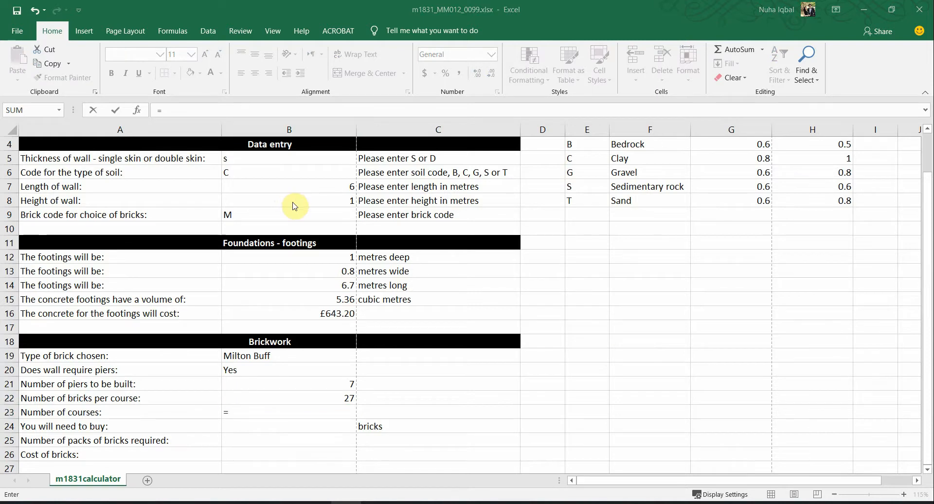
{"action": "key", "text": "alt+Tab"}
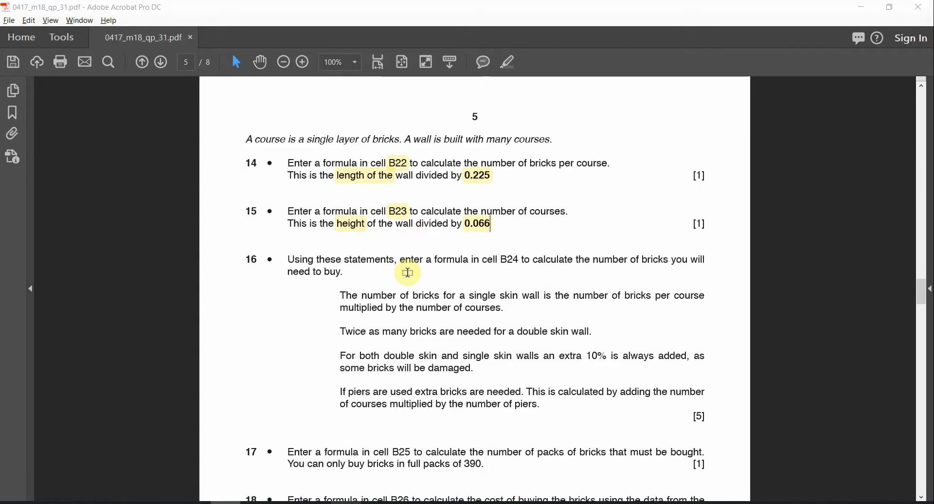
{"action": "left_click", "coordinate": [250, 202]}
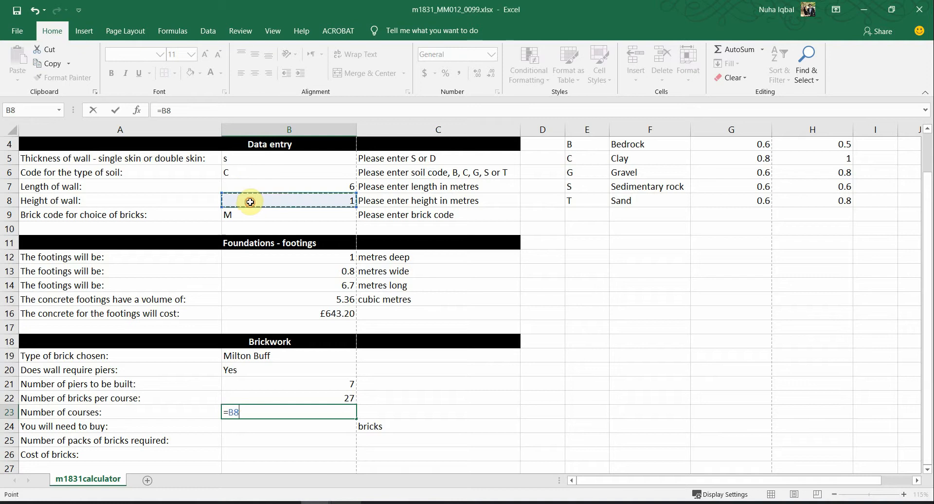
{"action": "type", "text": "/0.666"}
{"action": "key", "text": "alt+Tab"}
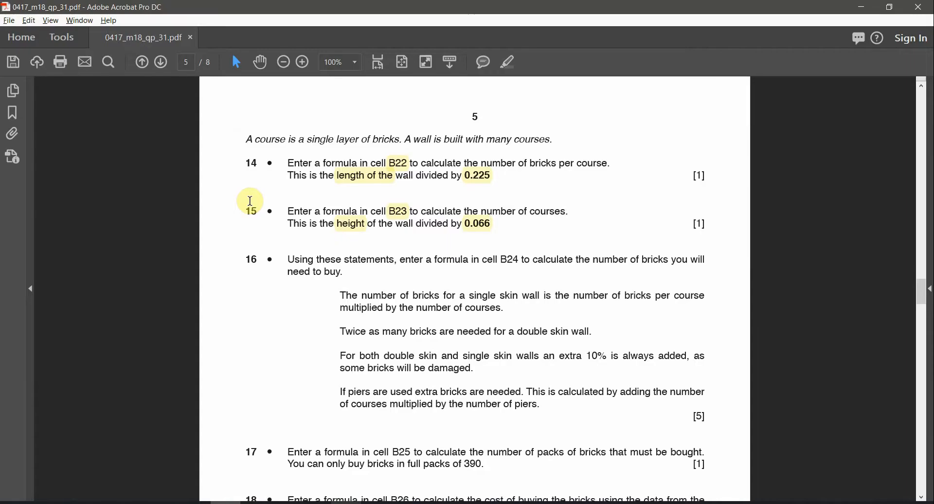
{"action": "key", "text": "alt+Tab"}
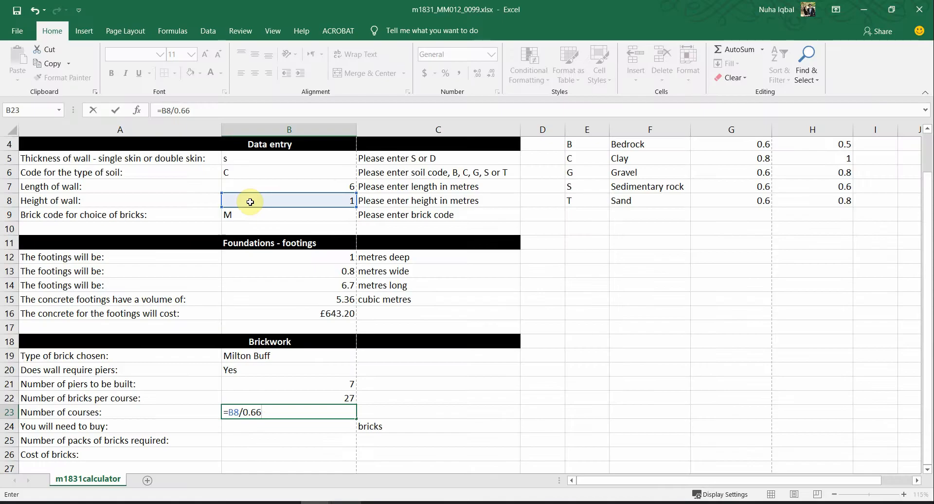
{"action": "key", "text": "alt+Tab"}
{"action": "key", "text": "alt+Tab"}
{"action": "key", "text": "Return"}
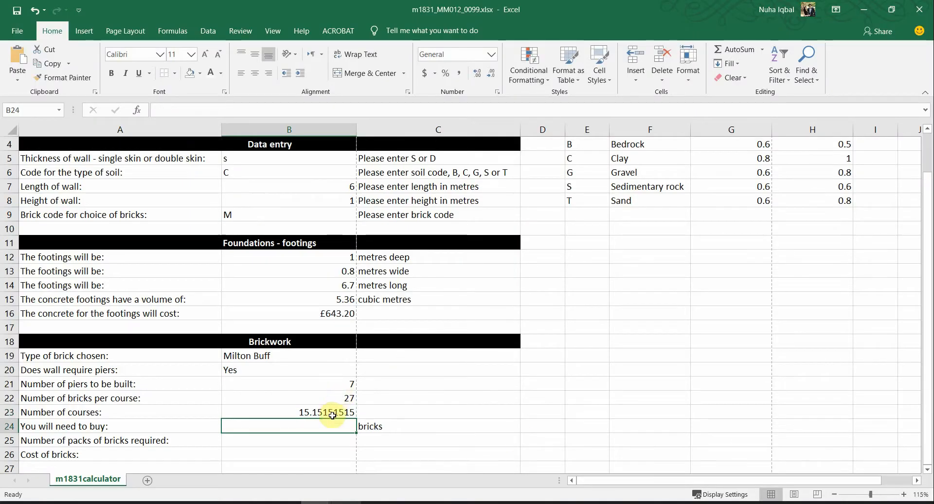
Step: Wrap B23's formula in ROUNDUP with 0 digits: =ROUNDUP(B8/0.066,0)
{"action": "double_click", "coordinate": [332, 415]}
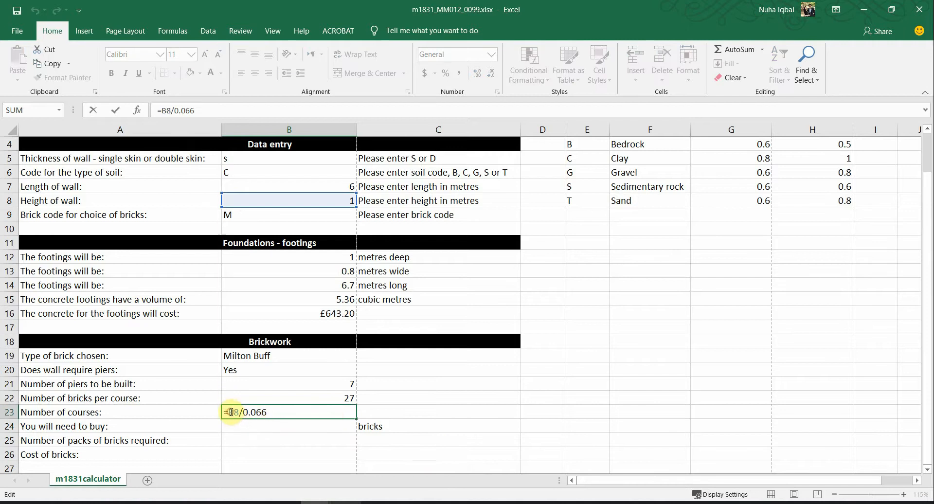
{"action": "type", "text": "Rount"}
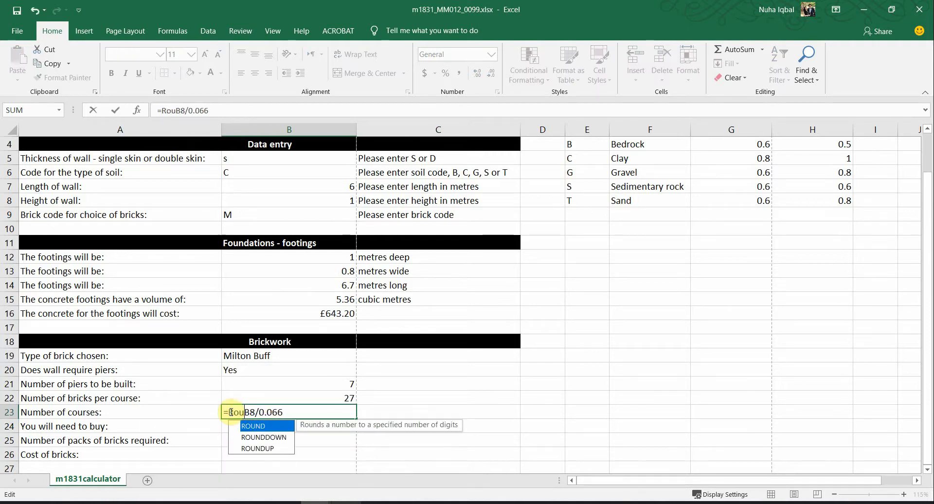
{"action": "key", "text": "BackSpace"}
{"action": "type", "text": "d"}
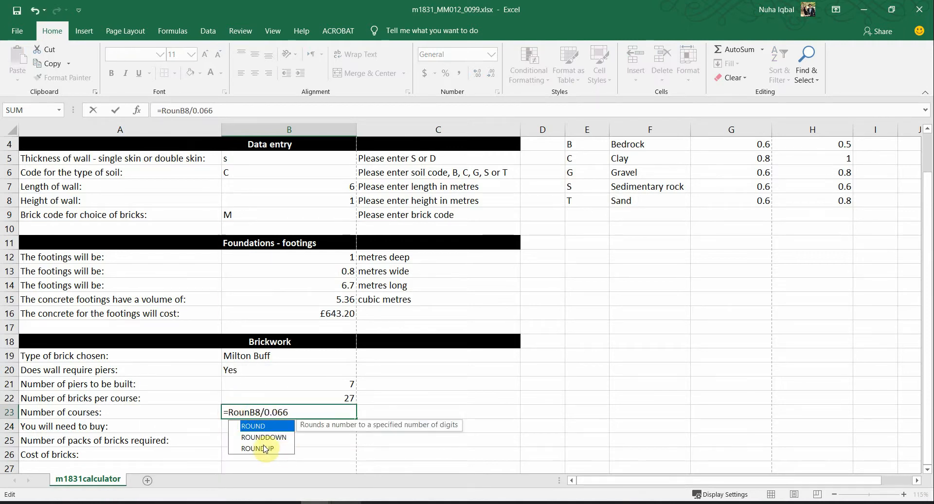
{"action": "double_click", "coordinate": [263, 447]}
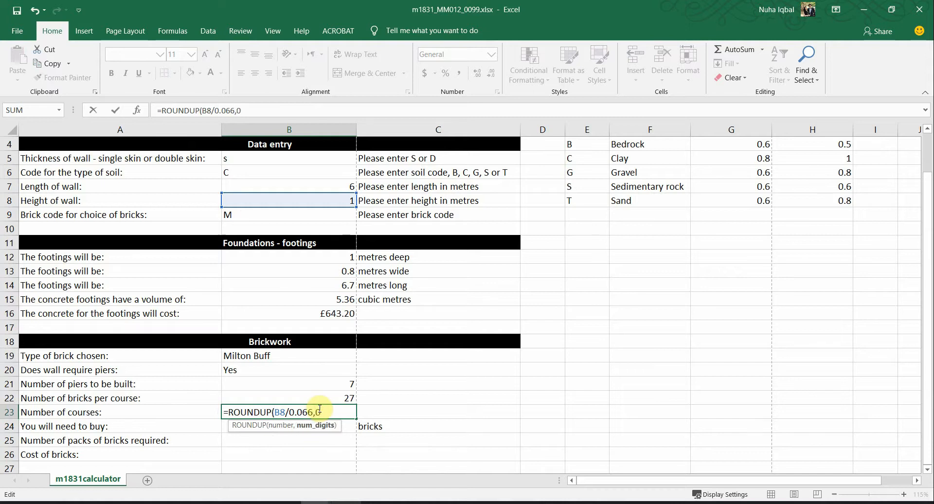
{"action": "type", "text": ",0"}
{"action": "key", "text": "Return"}
{"action": "key", "text": "alt+Tab"}
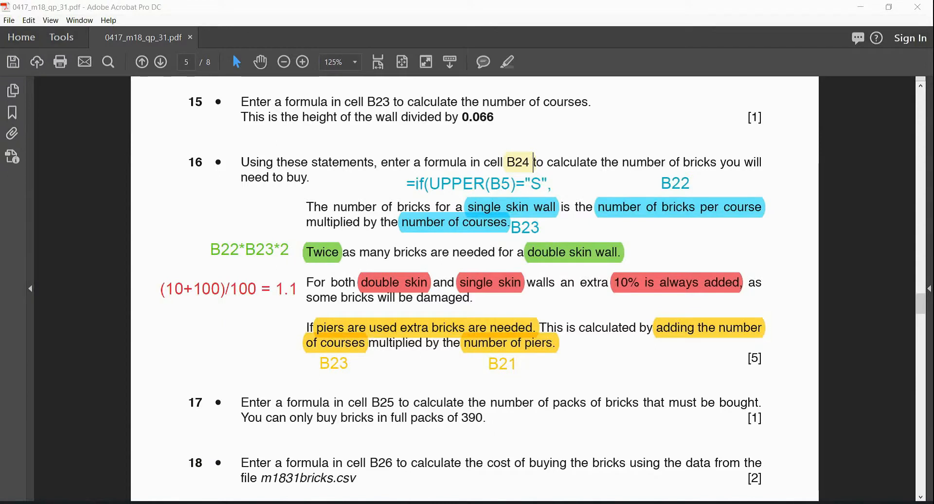
Step: Highlight 'number of bricks' in question 16 and bring the calculator workbook back
{"action": "left_click", "coordinate": [519, 165]}
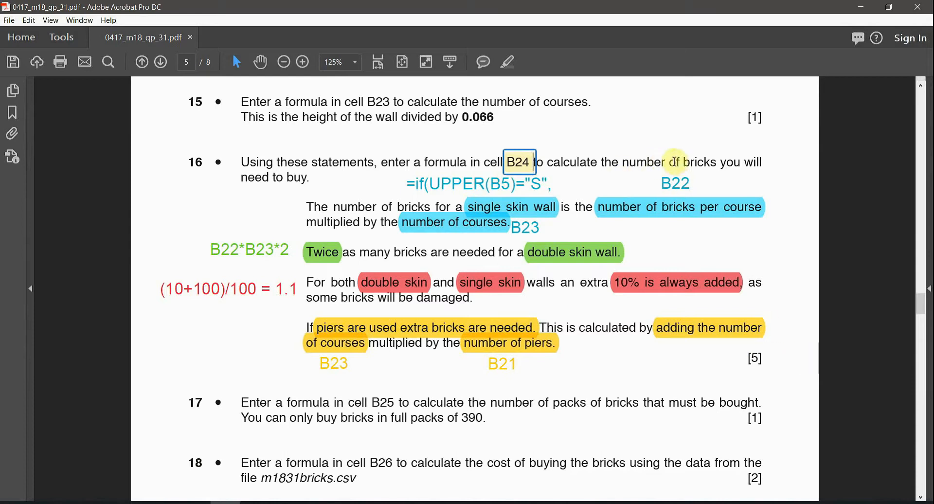
{"action": "left_click_drag", "start_coordinate": [717, 162], "coordinate": [624, 162]}
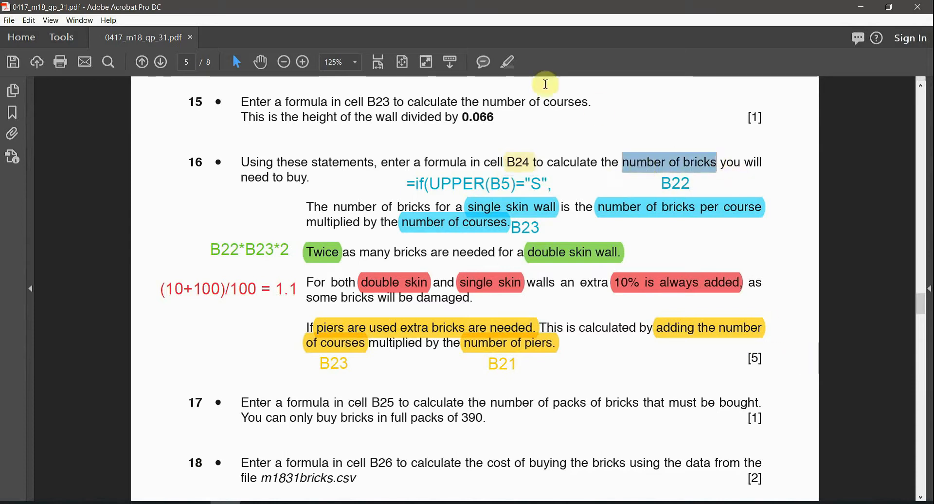
{"action": "left_click", "coordinate": [509, 67]}
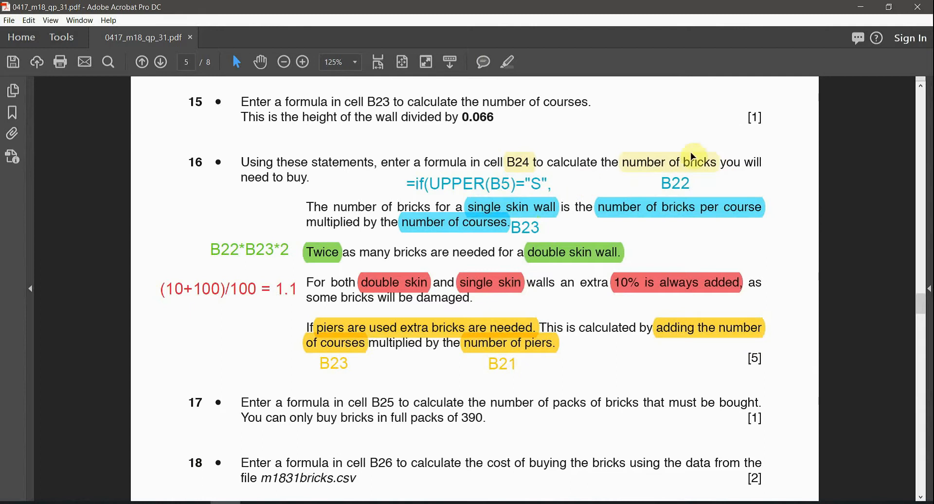
{"action": "mouse_move", "coordinate": [316, 501]}
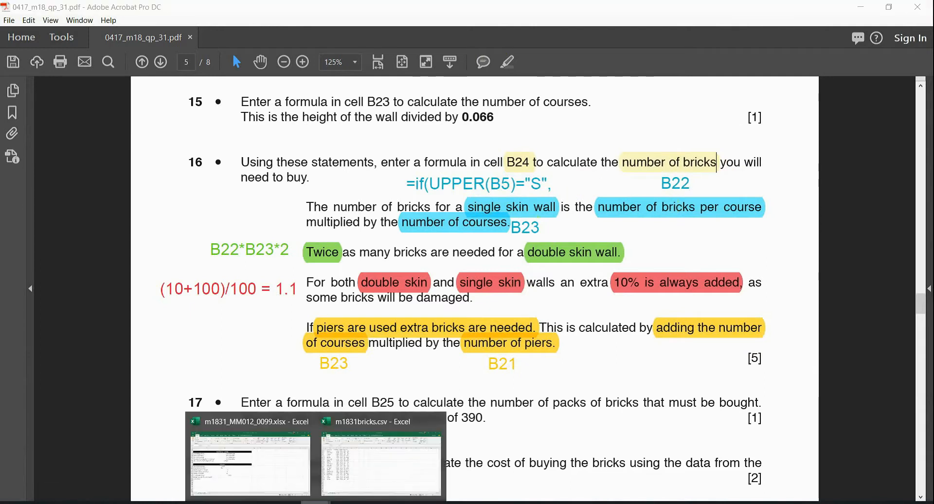
{"action": "left_click", "coordinate": [255, 470]}
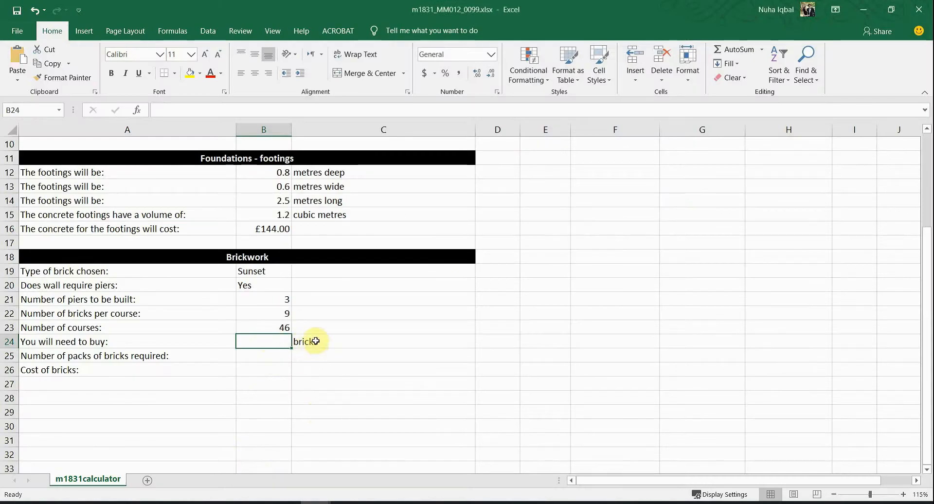
Step: Select C24 then B24, and minimise Excel to show the question paper
{"action": "left_click", "coordinate": [301, 346]}
{"action": "left_click", "coordinate": [273, 346]}
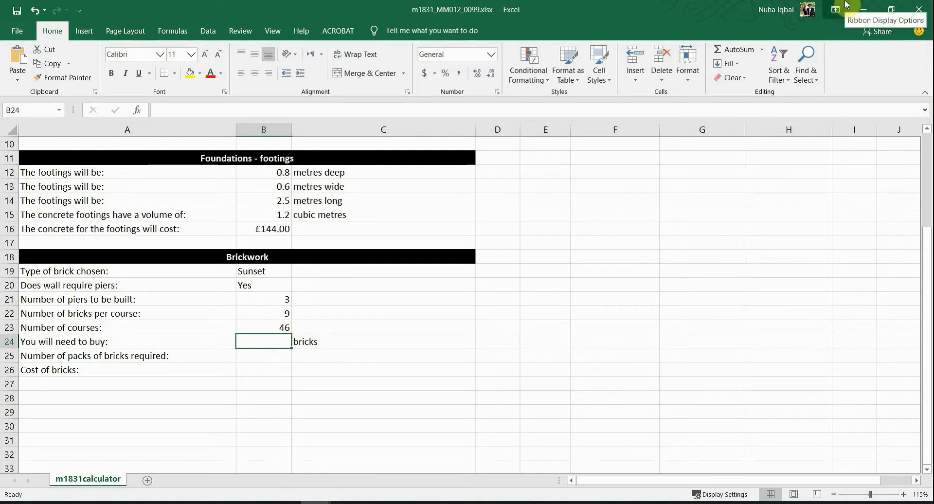
{"action": "left_click", "coordinate": [875, 4]}
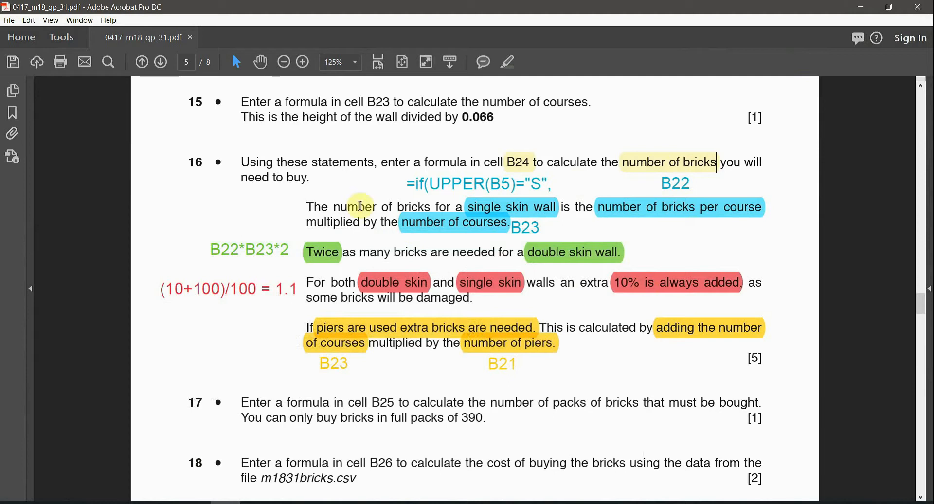
{"action": "left_click", "coordinate": [517, 203]}
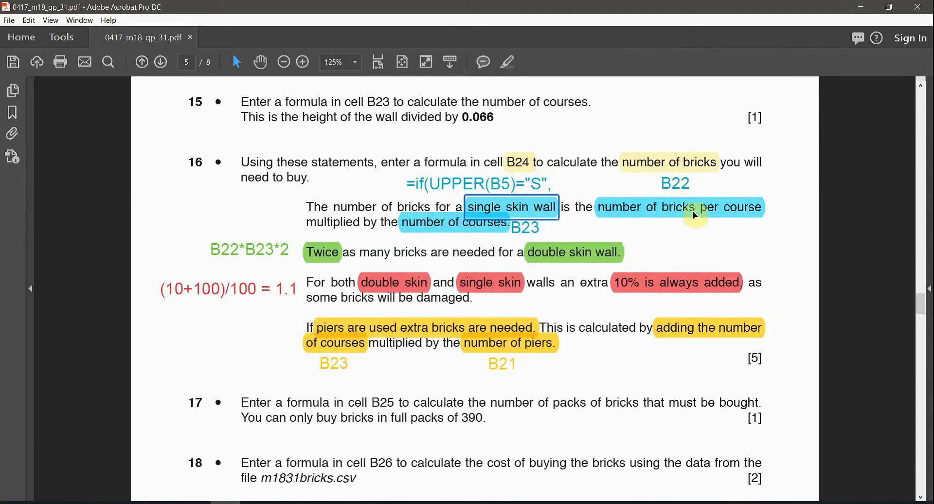
{"action": "left_click", "coordinate": [721, 208]}
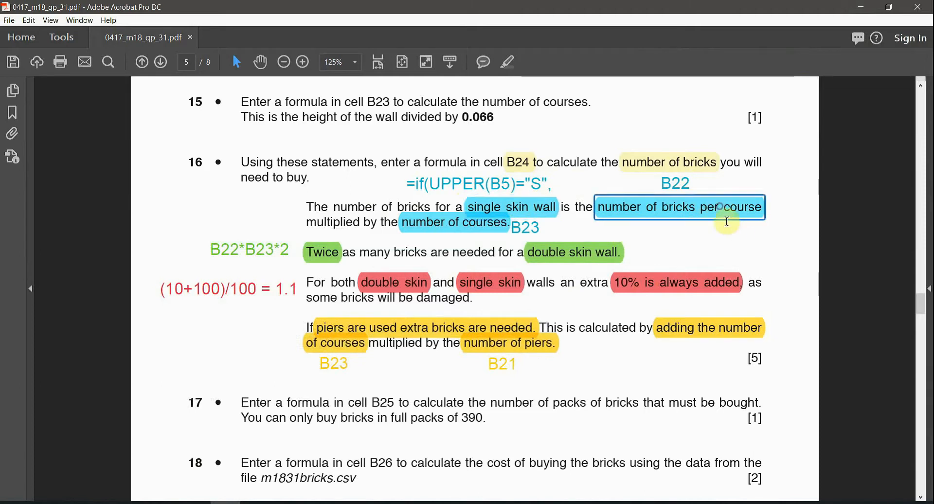
{"action": "double_click", "coordinate": [345, 220]}
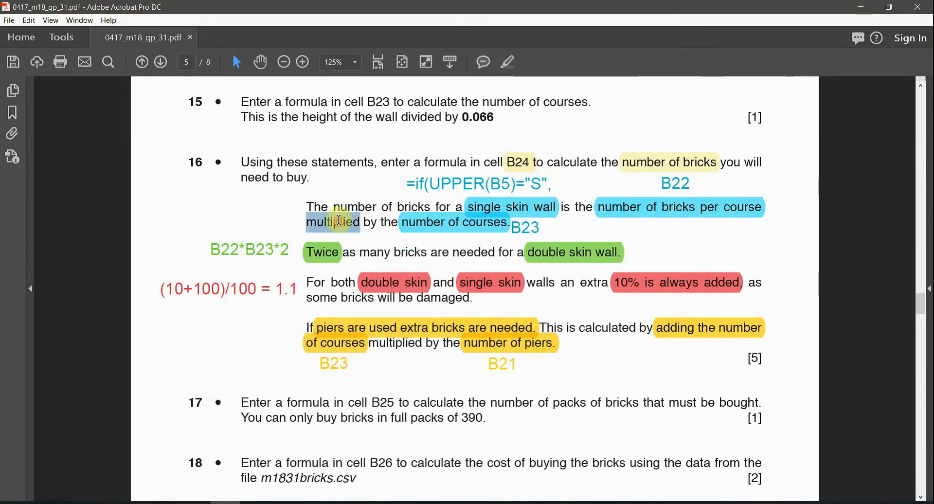
{"action": "left_click", "coordinate": [431, 223]}
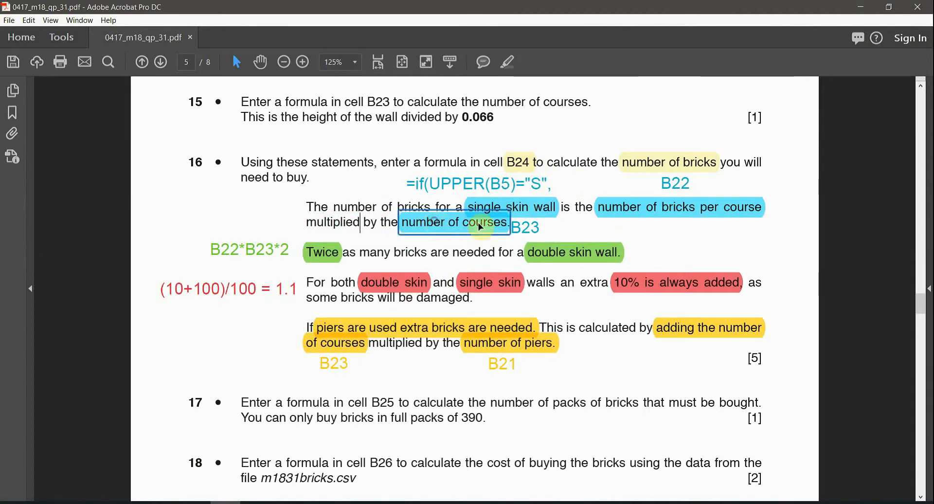
{"action": "left_click", "coordinate": [673, 208]}
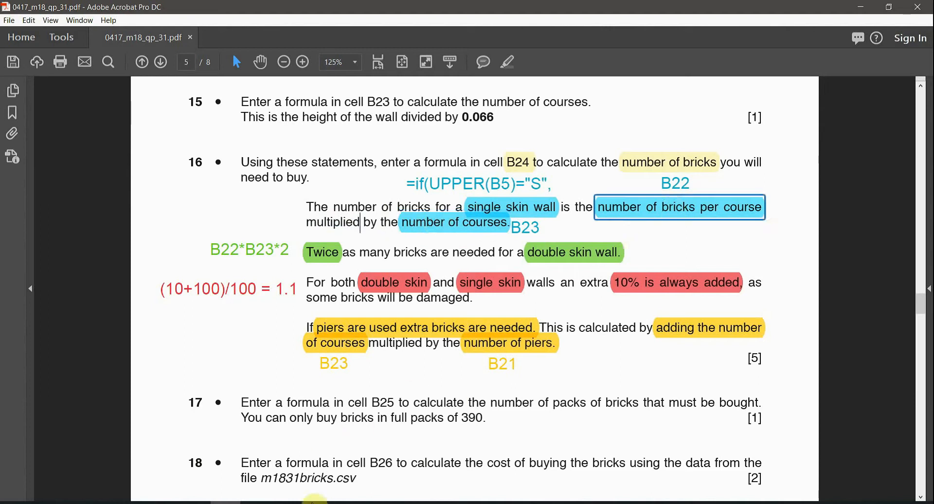
{"action": "mouse_move", "coordinate": [326, 502]}
{"action": "left_click", "coordinate": [246, 442]}
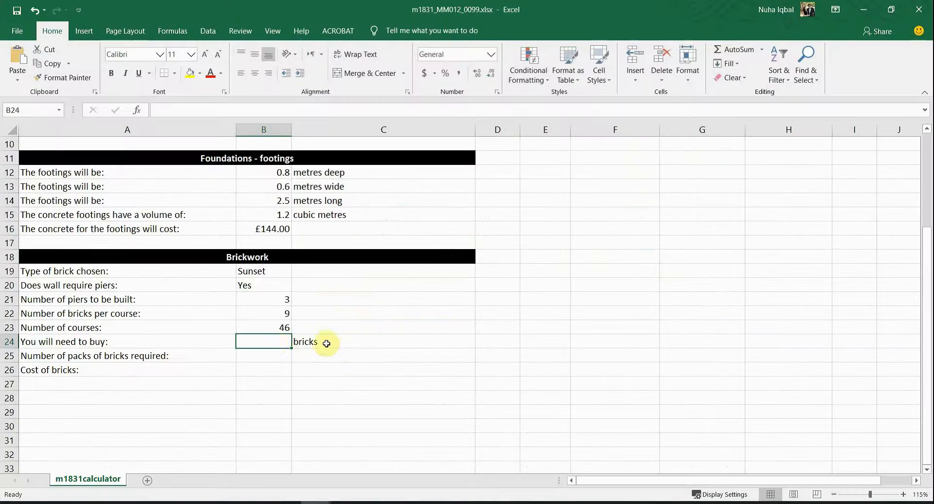
{"action": "left_click", "coordinate": [264, 327]}
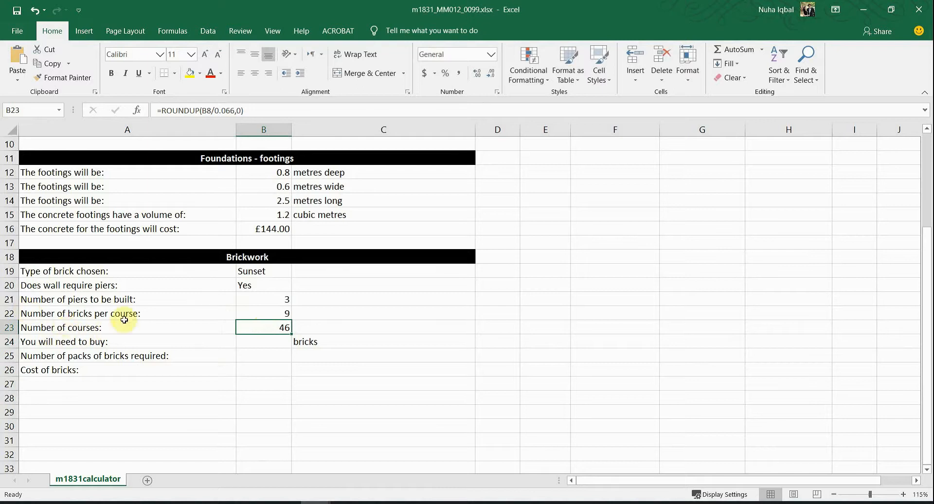
{"action": "left_click_drag", "start_coordinate": [125, 315], "coordinate": [236, 315]}
{"action": "left_click", "coordinate": [238, 314]}
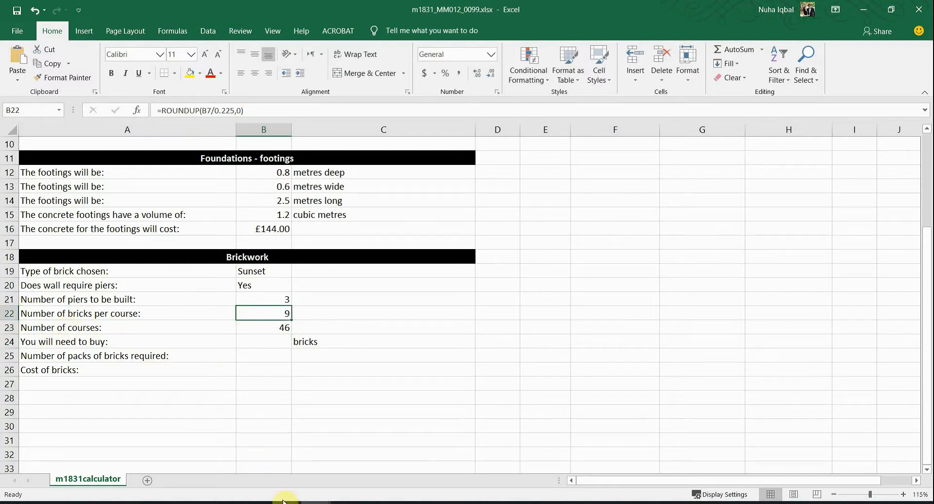
{"action": "left_click", "coordinate": [225, 502]}
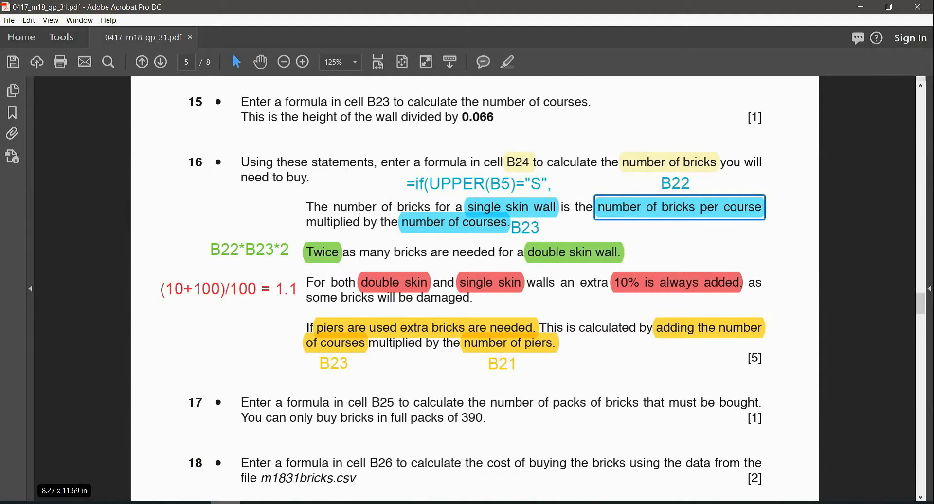
{"action": "left_click", "coordinate": [233, 501]}
{"action": "left_click", "coordinate": [271, 327]}
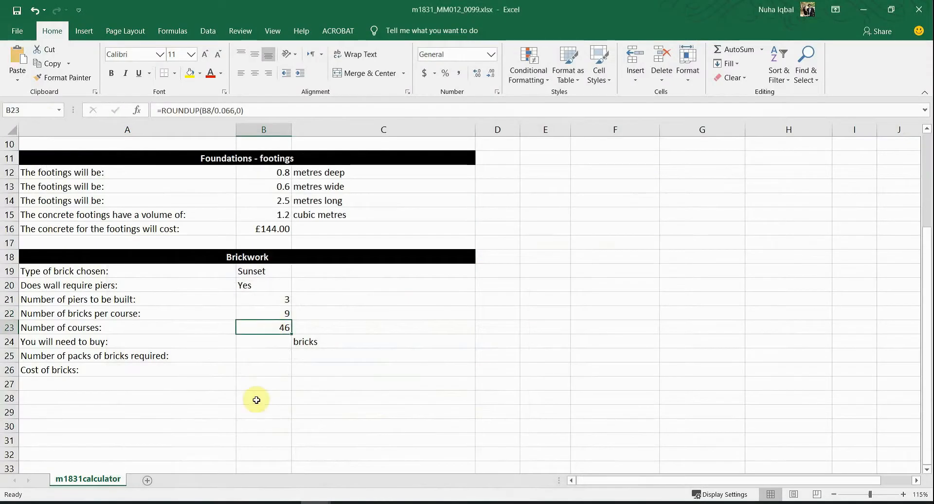
{"action": "left_click", "coordinate": [234, 502]}
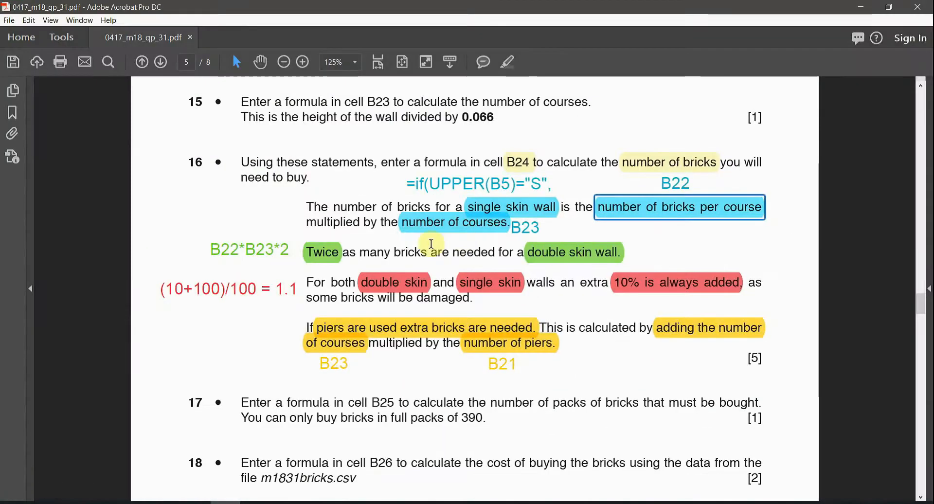
{"action": "left_click", "coordinate": [450, 223]}
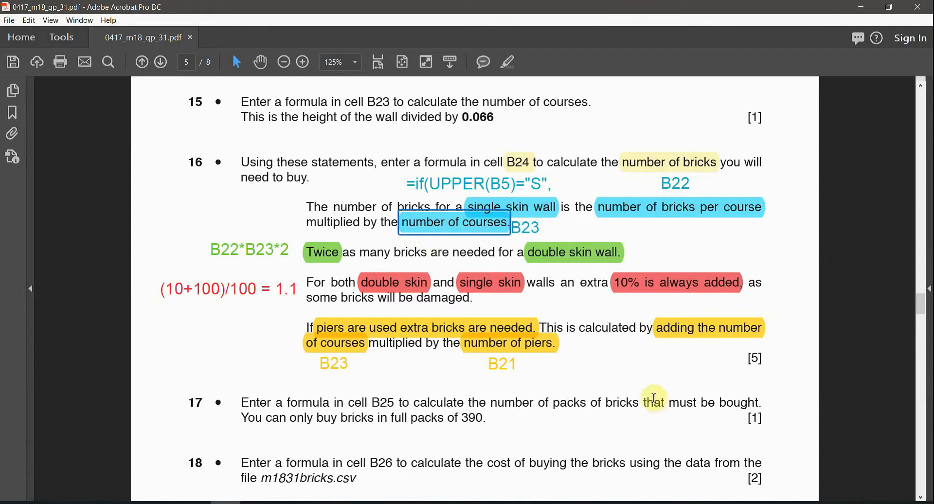
{"action": "left_click", "coordinate": [530, 184]}
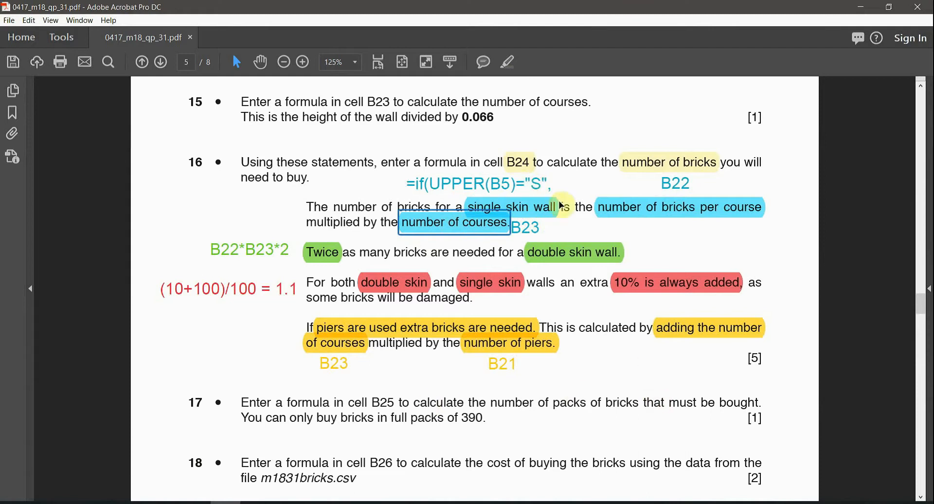
{"action": "left_click", "coordinate": [521, 186]}
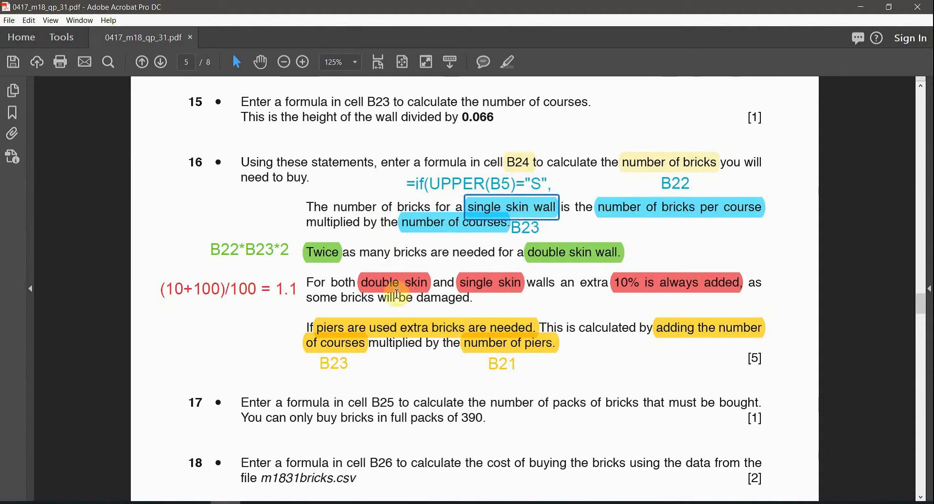
{"action": "left_click", "coordinate": [322, 252]}
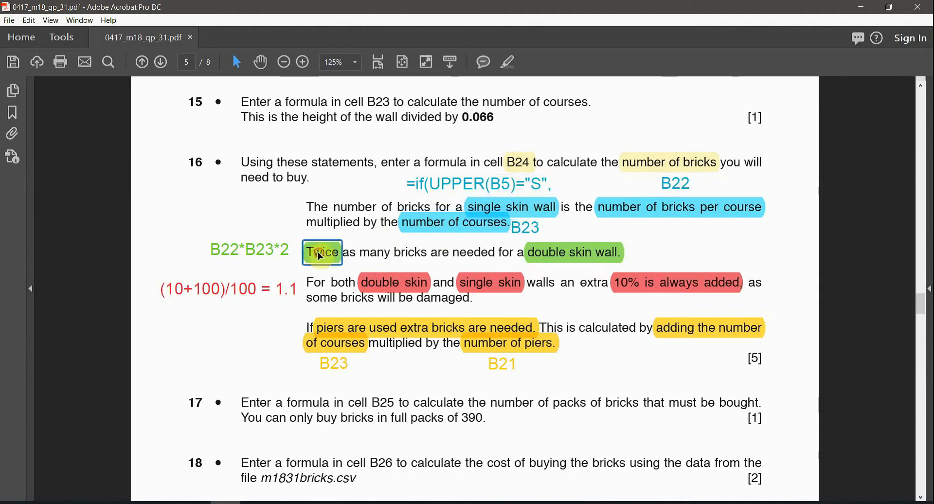
{"action": "left_click", "coordinate": [565, 254]}
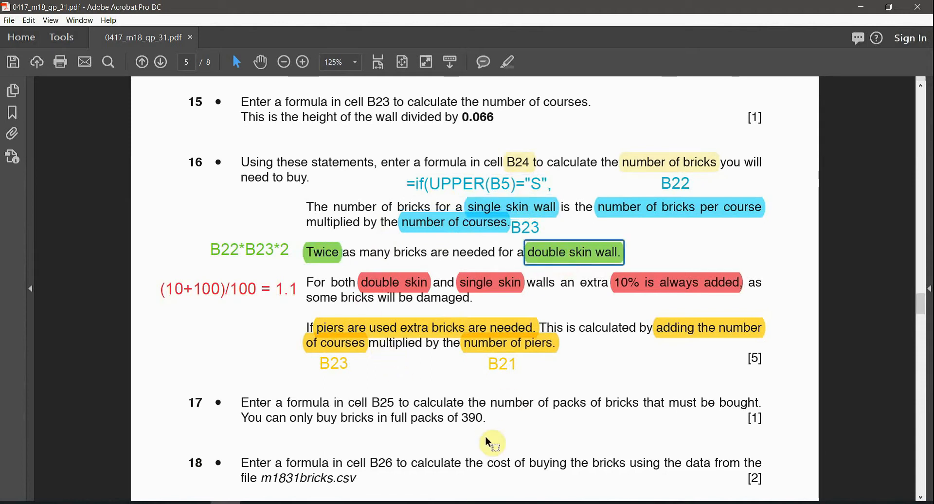
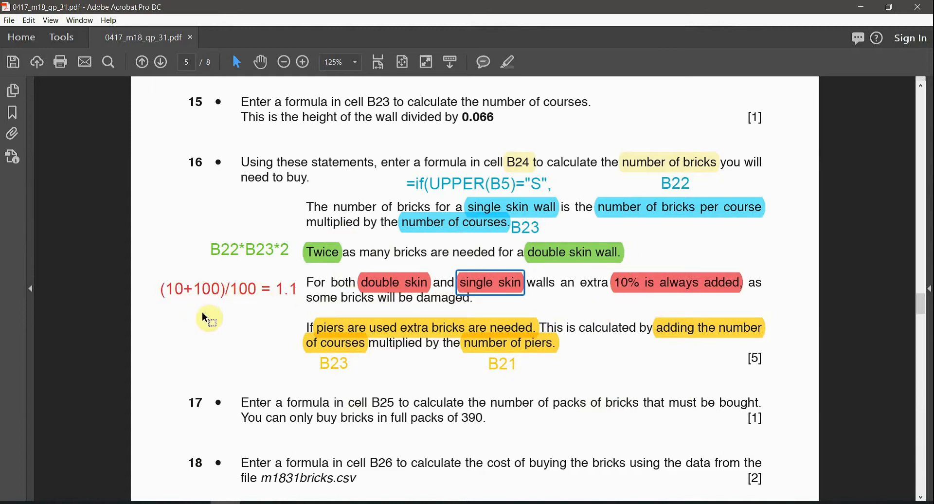
Step: Review question 16's annotations on the 1.1 multiplier, the extra 10% bricks and the piers
{"action": "left_click", "coordinate": [185, 301]}
{"action": "left_click", "coordinate": [268, 301]}
{"action": "left_click_drag", "start_coordinate": [302, 286], "coordinate": [482, 303]}
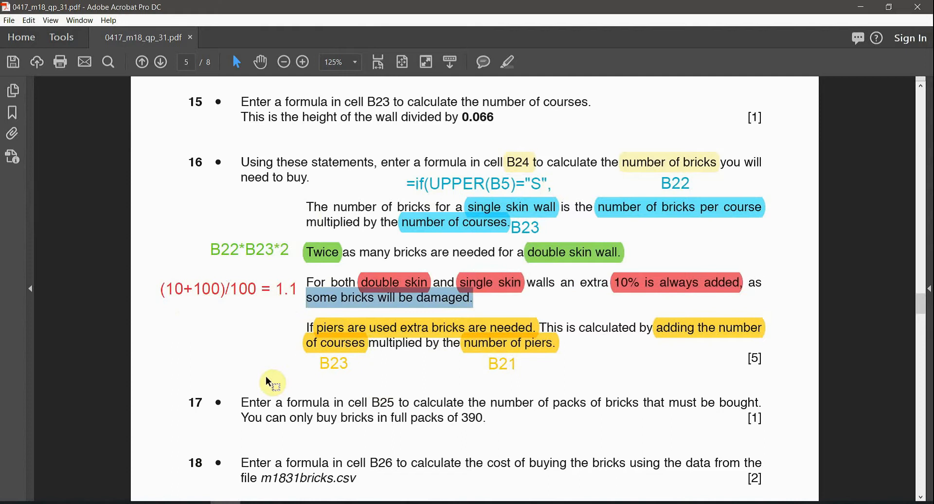
{"action": "left_click", "coordinate": [319, 325]}
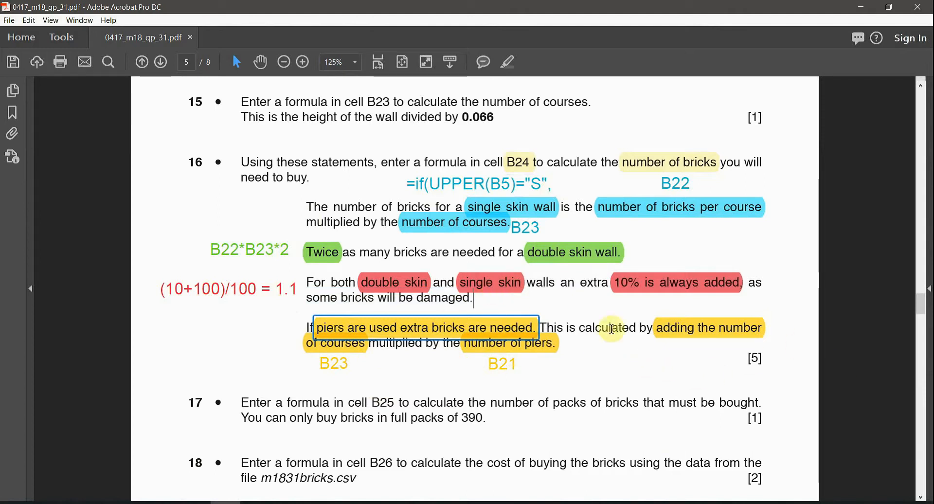
{"action": "left_click", "coordinate": [678, 330]}
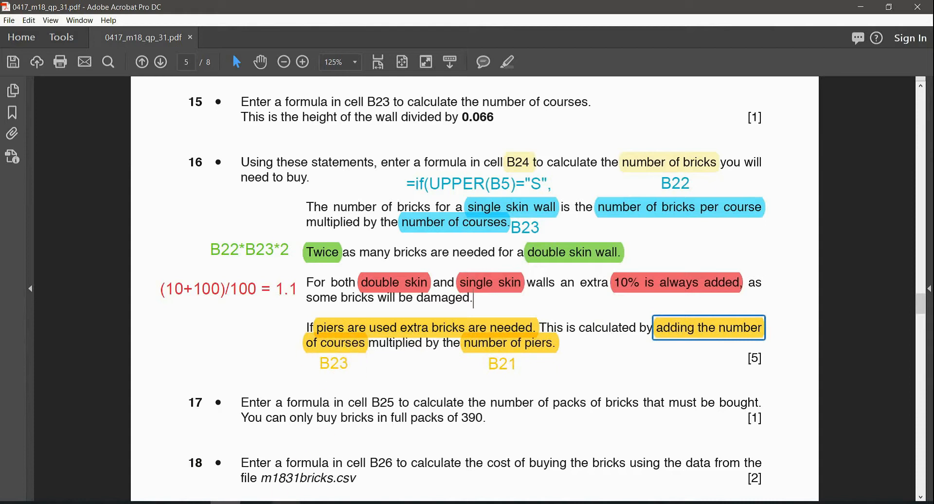
Step: Match the workbook's number of courses and number of piers rows to their PDF highlights
{"action": "left_click", "coordinate": [312, 500]}
{"action": "left_click", "coordinate": [292, 471]}
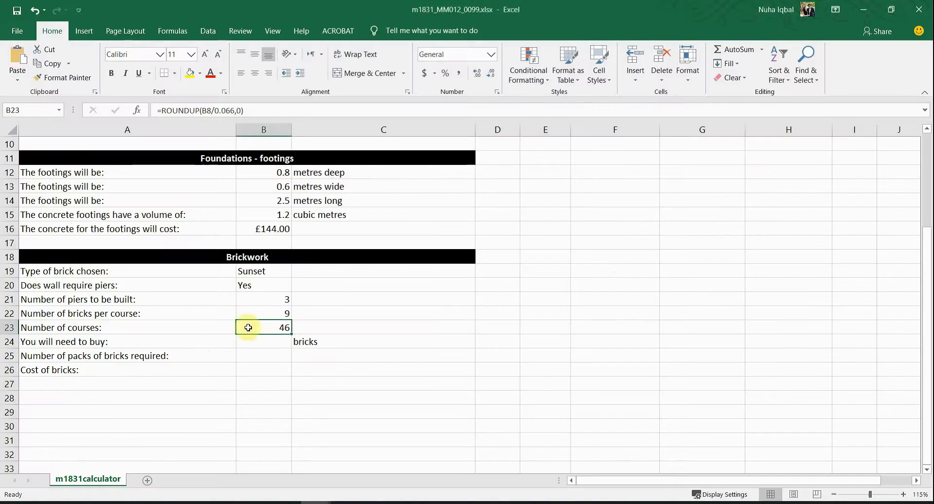
{"action": "left_click_drag", "start_coordinate": [62, 331], "coordinate": [272, 335]}
{"action": "left_click", "coordinate": [226, 501]}
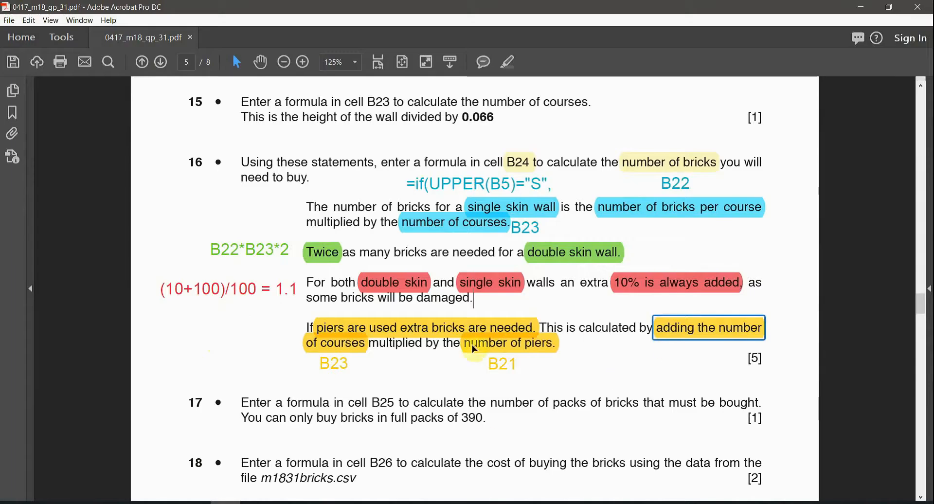
{"action": "left_click", "coordinate": [496, 345]}
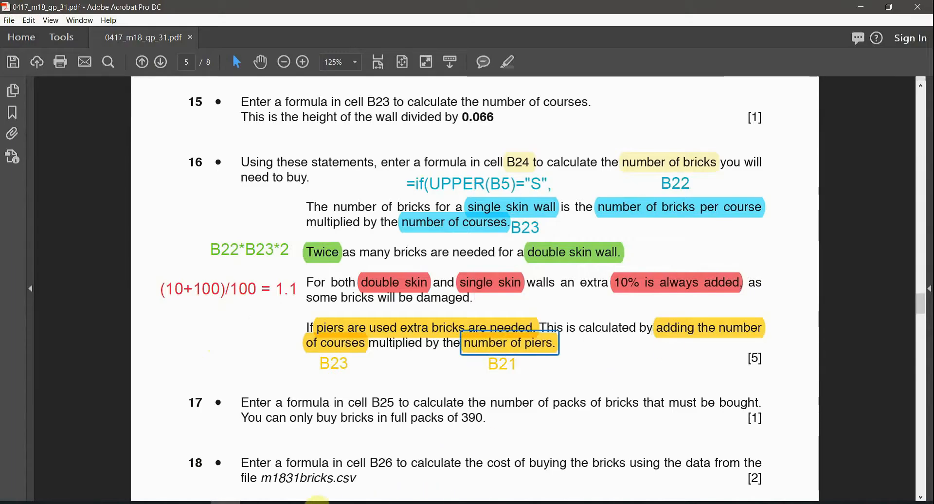
{"action": "left_click", "coordinate": [316, 503]}
{"action": "left_click", "coordinate": [280, 487]}
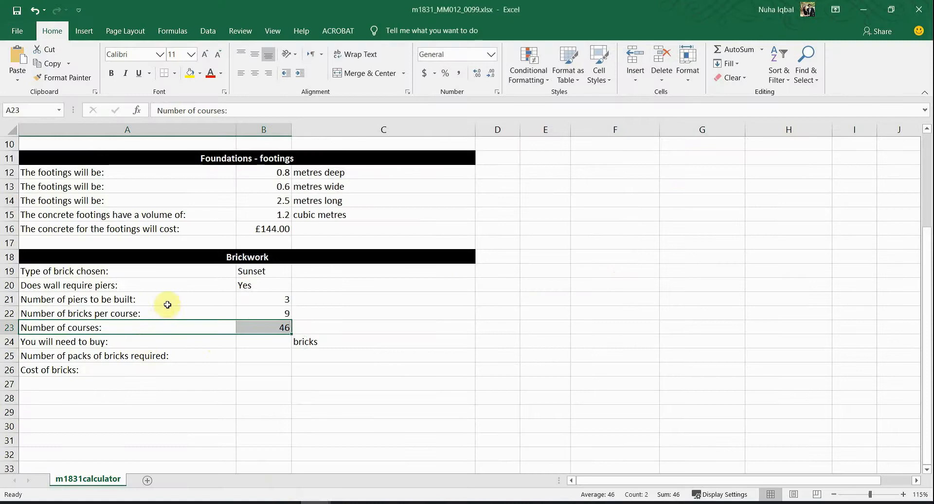
{"action": "left_click_drag", "start_coordinate": [170, 304], "coordinate": [278, 299]}
Step: Recheck the question paper, then select B24 for the bricks formula
{"action": "mouse_move", "coordinate": [262, 501]}
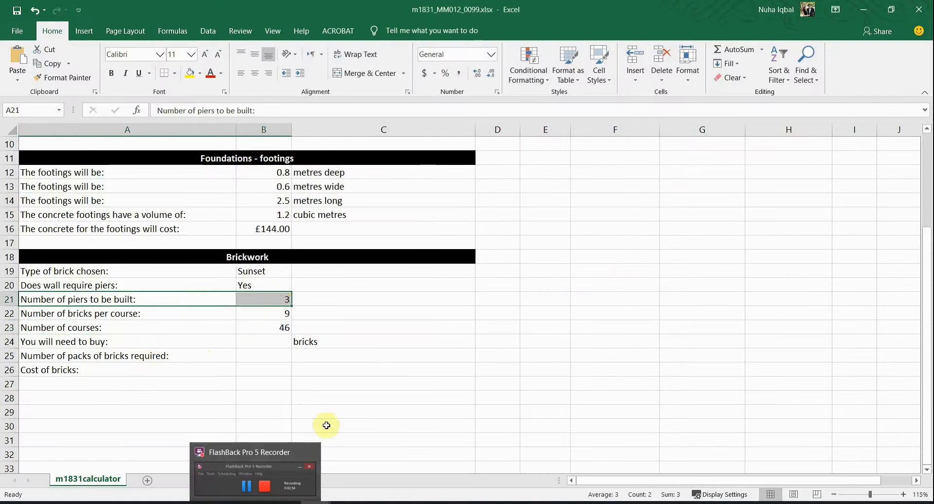
{"action": "left_click", "coordinate": [225, 501]}
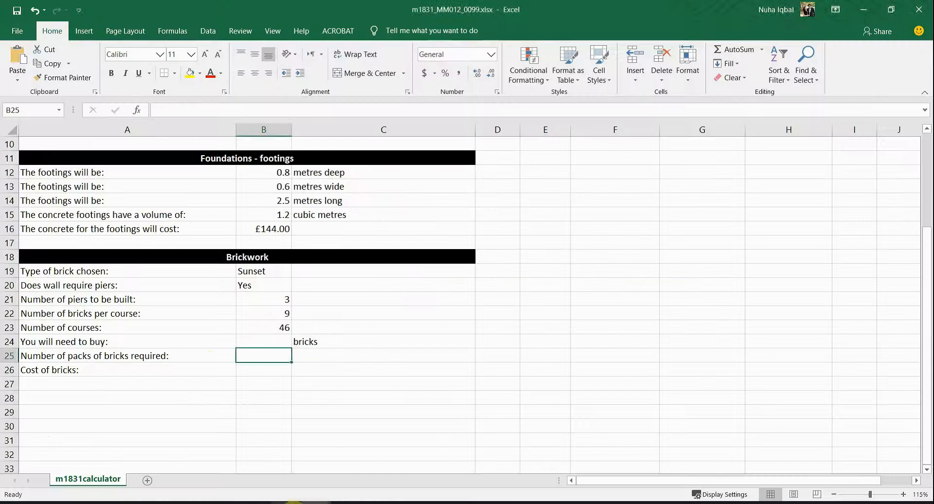
{"action": "key", "text": "alt+Tab"}
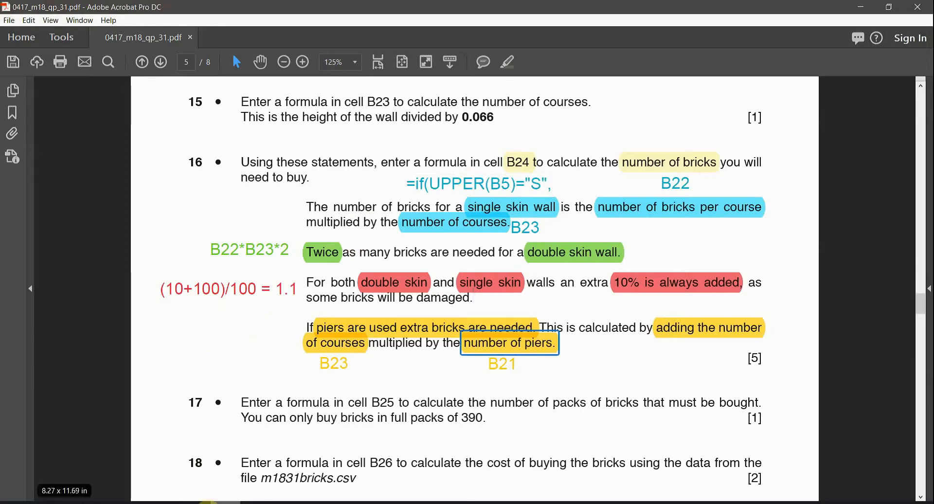
{"action": "key", "text": "alt+Tab"}
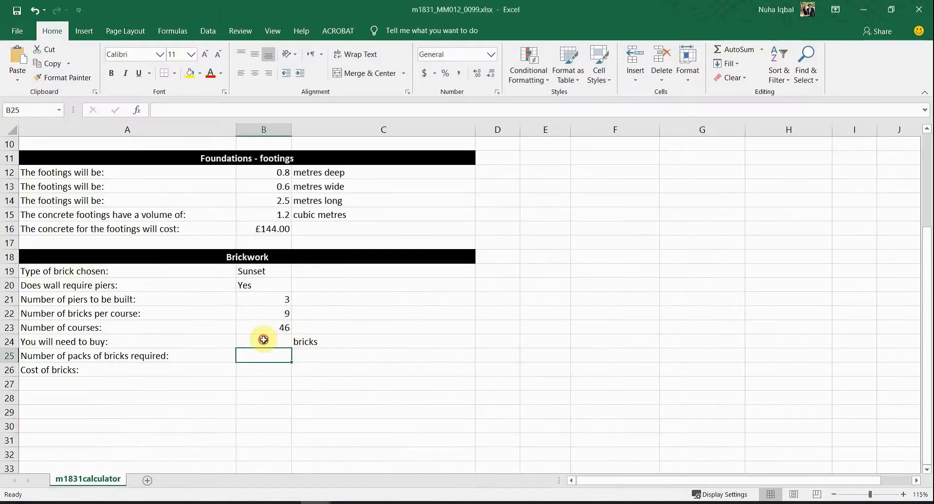
{"action": "left_click", "coordinate": [263, 340]}
Step: Begin B24 with =IF(UPPER(B5)="S", to test whether the wall is single skin
{"action": "type", "text": "="}
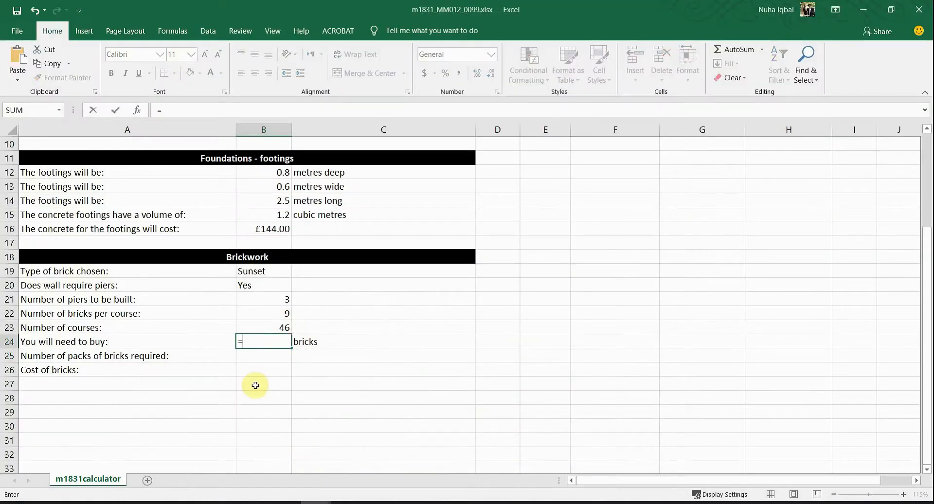
{"action": "type", "text": "if("}
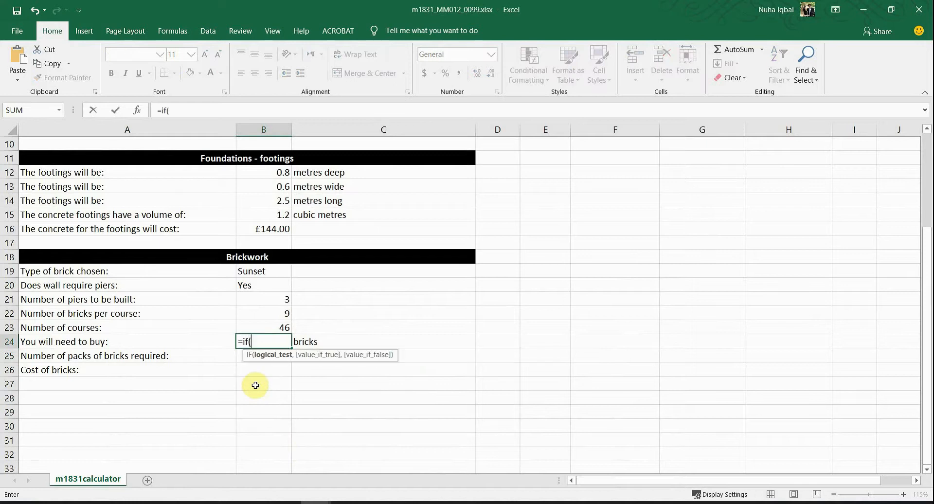
{"action": "key", "text": "alt+Tab"}
{"action": "left_click", "coordinate": [494, 185]}
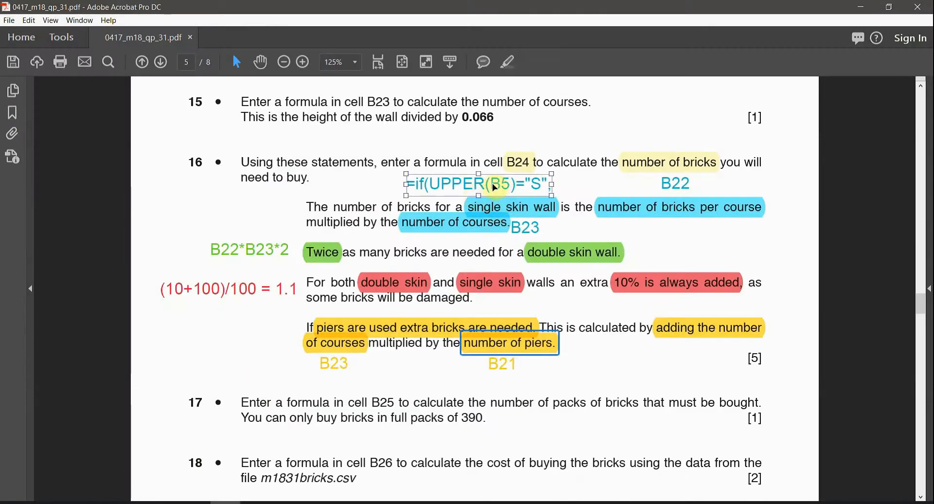
{"action": "key", "text": "alt+Tab"}
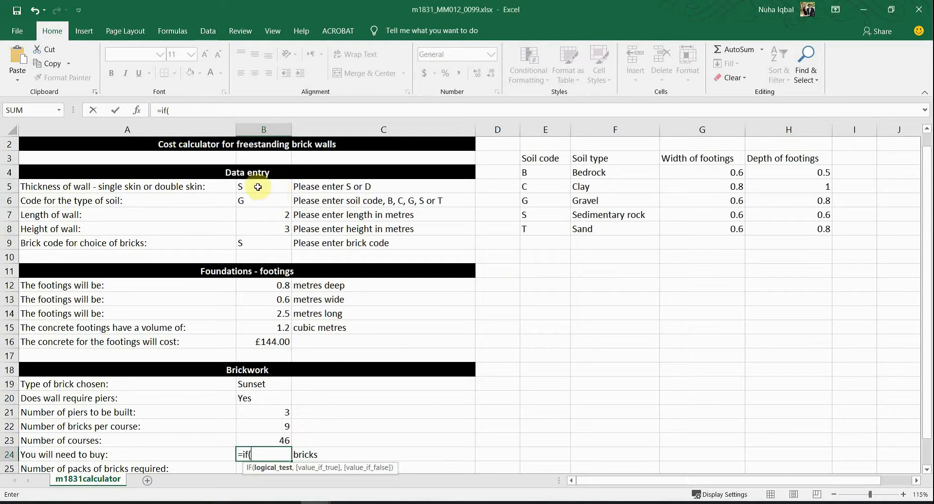
{"action": "left_click", "coordinate": [258, 187]}
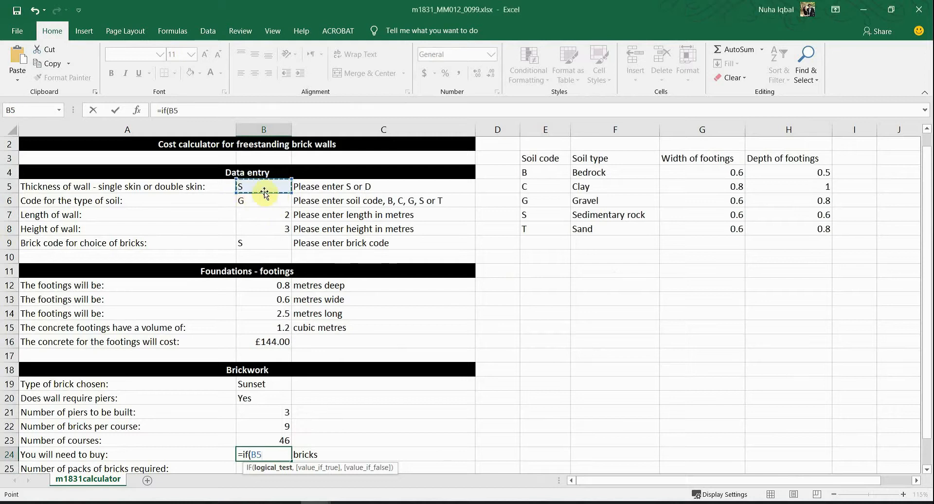
{"action": "scroll", "coordinate": [309, 405], "scroll_direction": "down", "scroll_amount": 3}
{"action": "type", "text": "=\"S"}
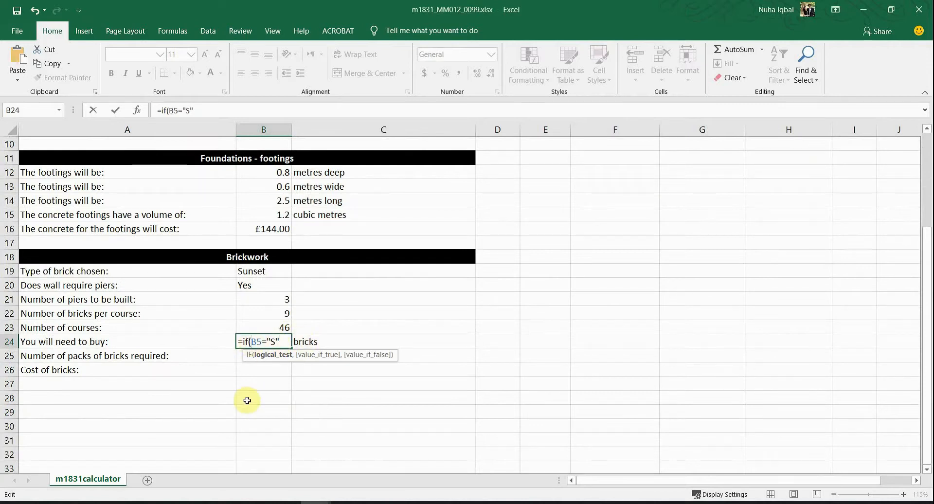
{"action": "type", "text": "upper"}
{"action": "key", "text": "Tab"}
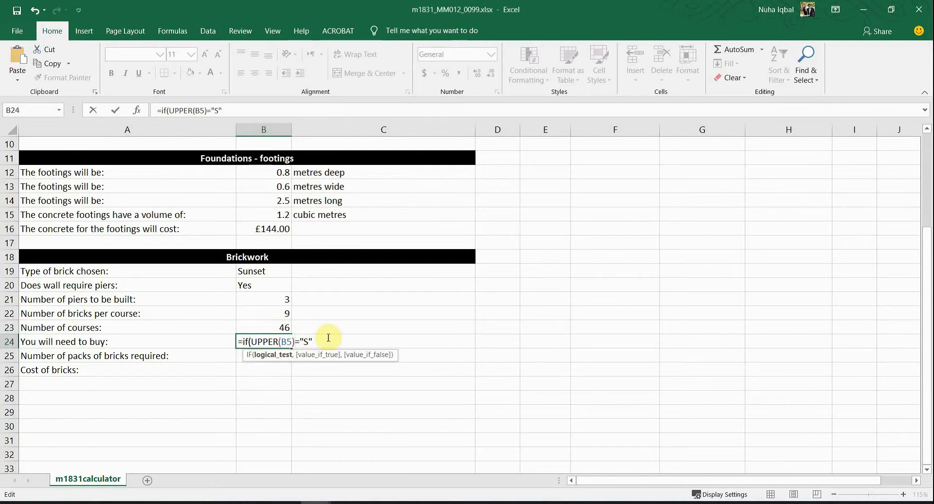
{"action": "type", "text": "B5)=\"S\""}
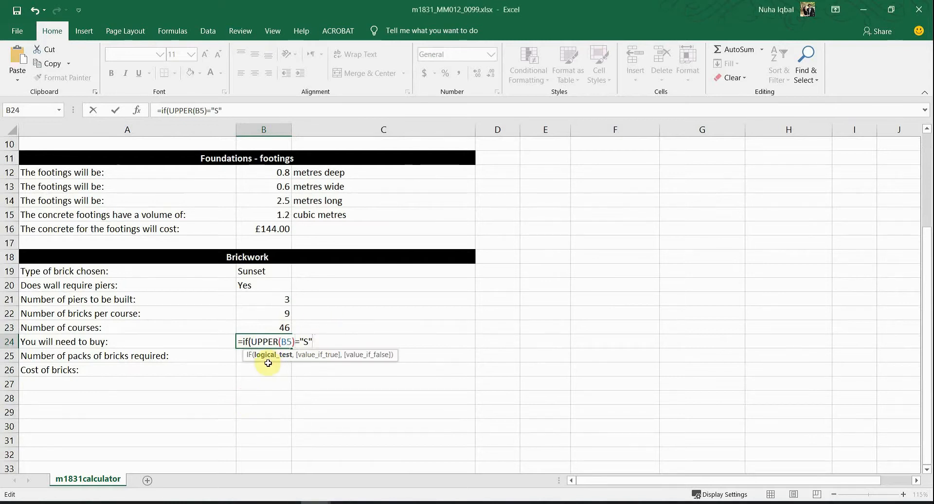
{"action": "type", "text": ","}
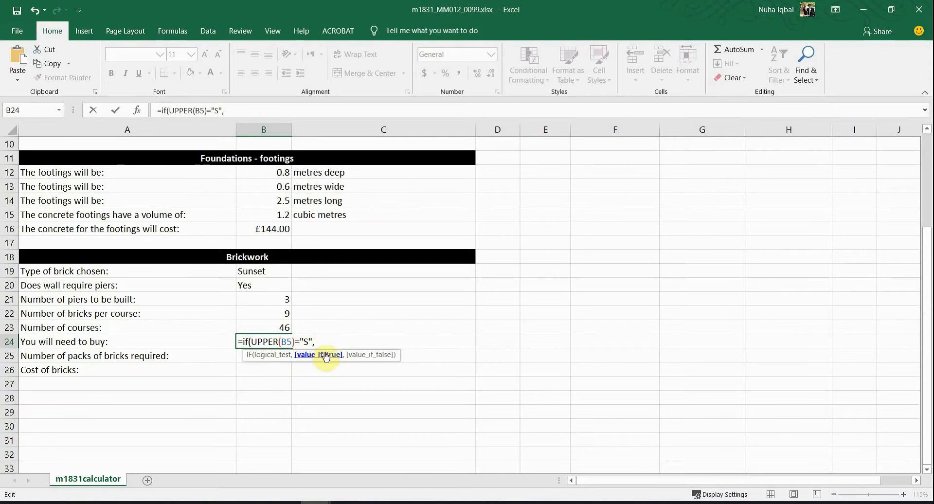
Step: After checking the single-skin rule in the PDF, add bricks per course B22 to the formula
{"action": "key", "text": "alt+Tab"}
{"action": "key", "text": "alt+Tab"}
{"action": "key", "text": "alt+Tab"}
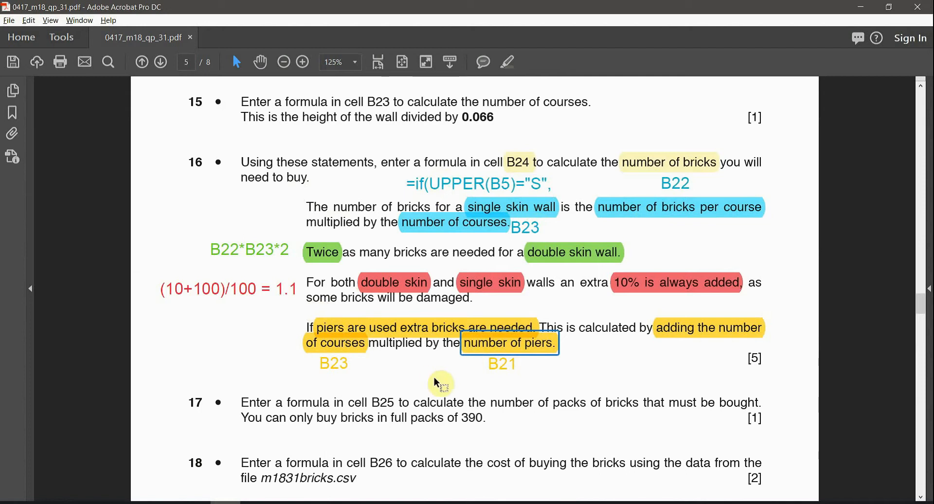
{"action": "left_click", "coordinate": [539, 210]}
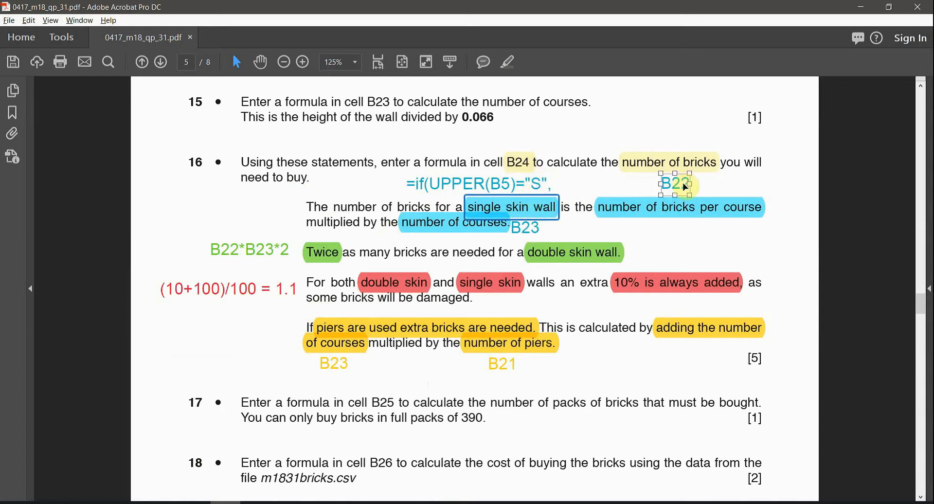
{"action": "key", "text": "alt+Tab"}
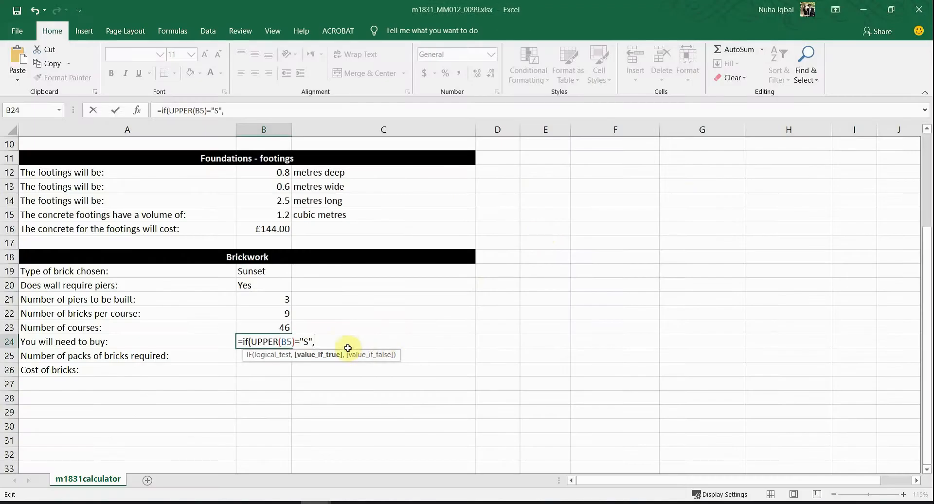
{"action": "left_click", "coordinate": [272, 315]}
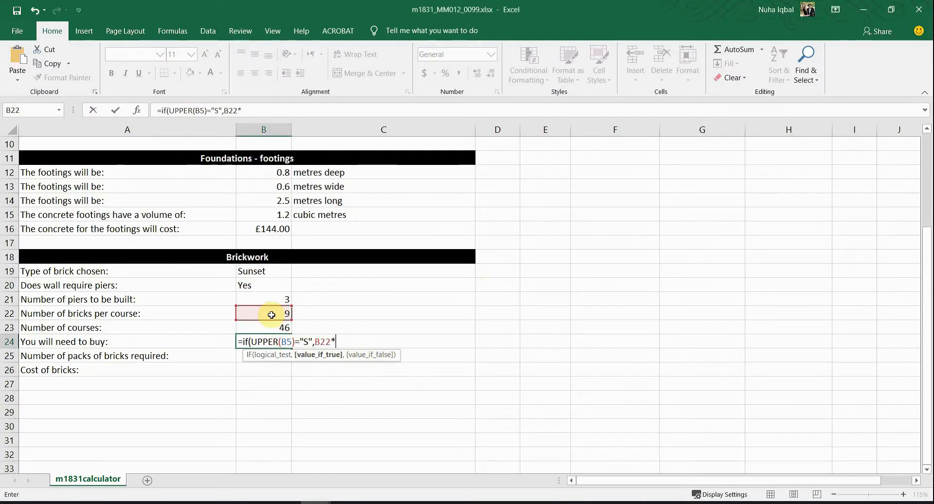
Step: Multiply B22 by courses in B23, and check the B21 note on the question paper
{"action": "type", "text": "*"}
{"action": "left_click", "coordinate": [282, 327]}
{"action": "key", "text": "alt+Tab"}
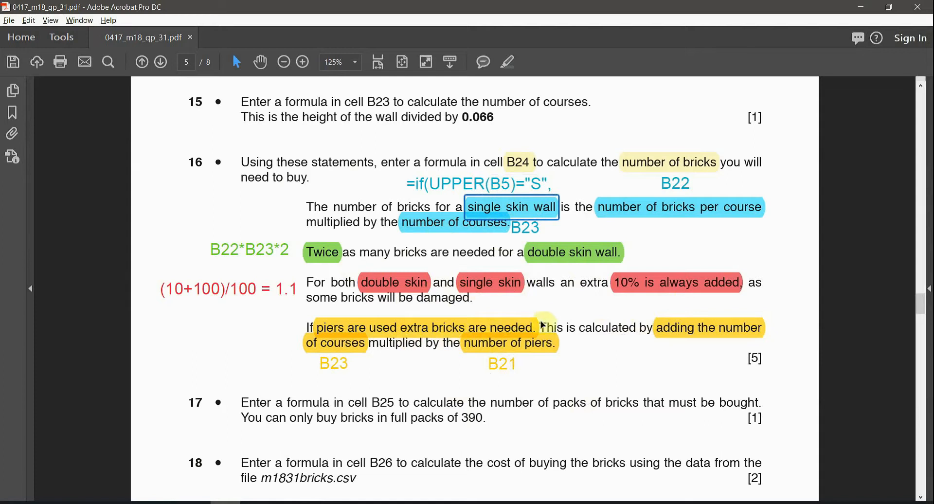
{"action": "key", "text": "alt+Tab"}
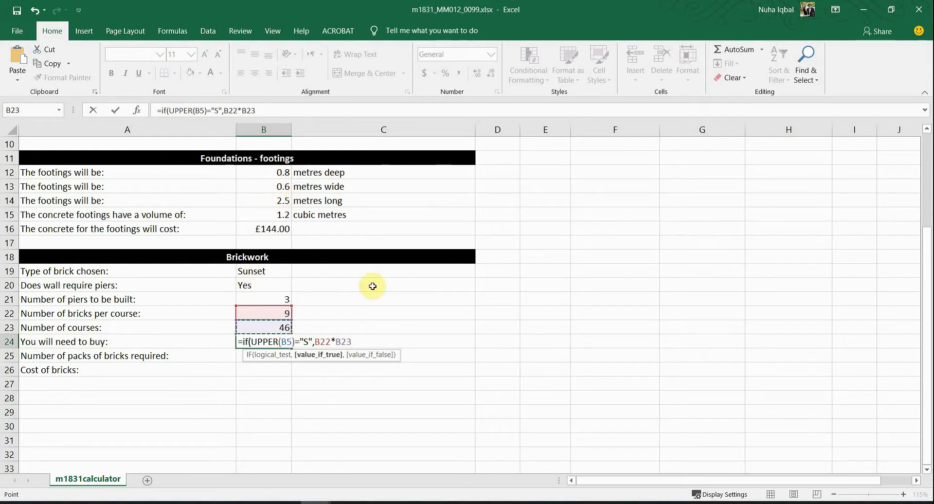
{"action": "key", "text": "alt+Tab"}
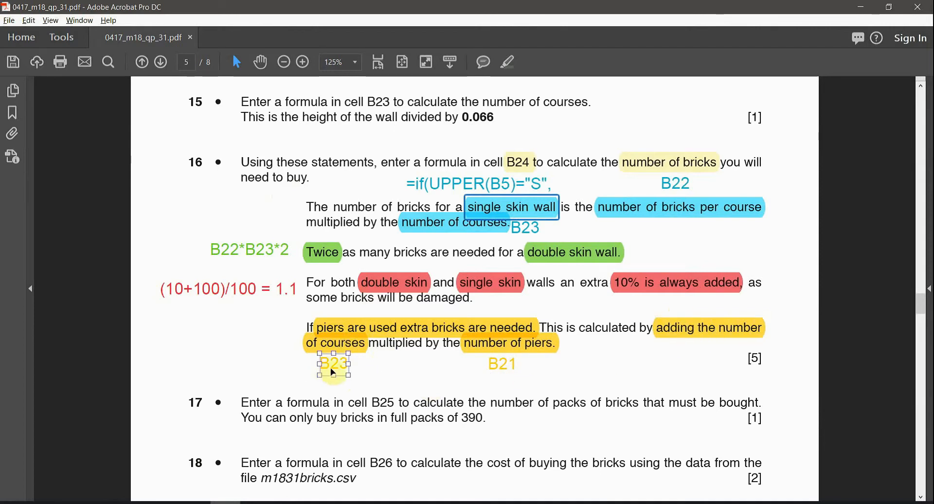
{"action": "left_click", "coordinate": [512, 364]}
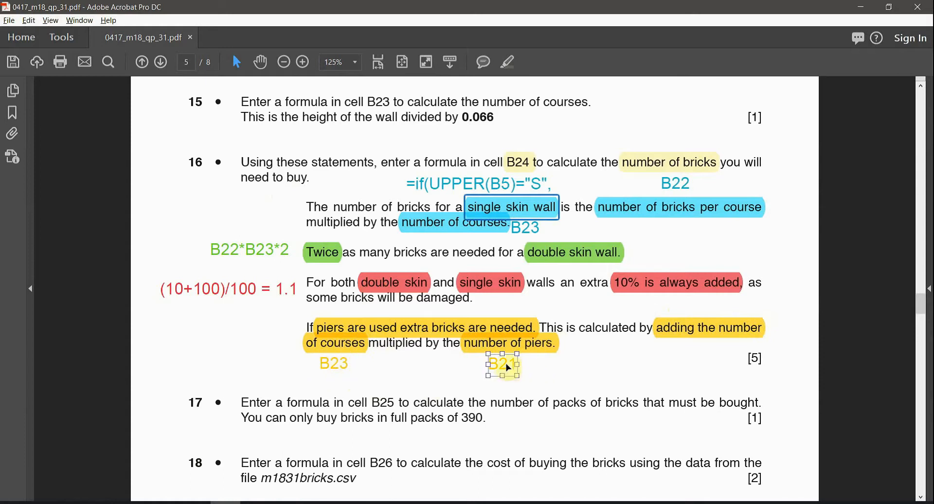
{"action": "left_click", "coordinate": [499, 403]}
{"action": "key", "text": "alt+Tab"}
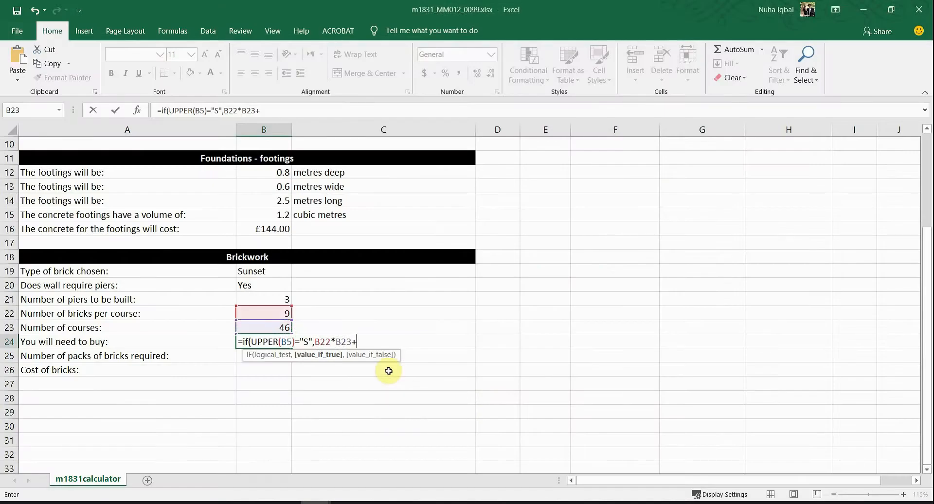
{"action": "key", "text": "alt+Tab"}
{"action": "key", "text": "alt+Tab"}
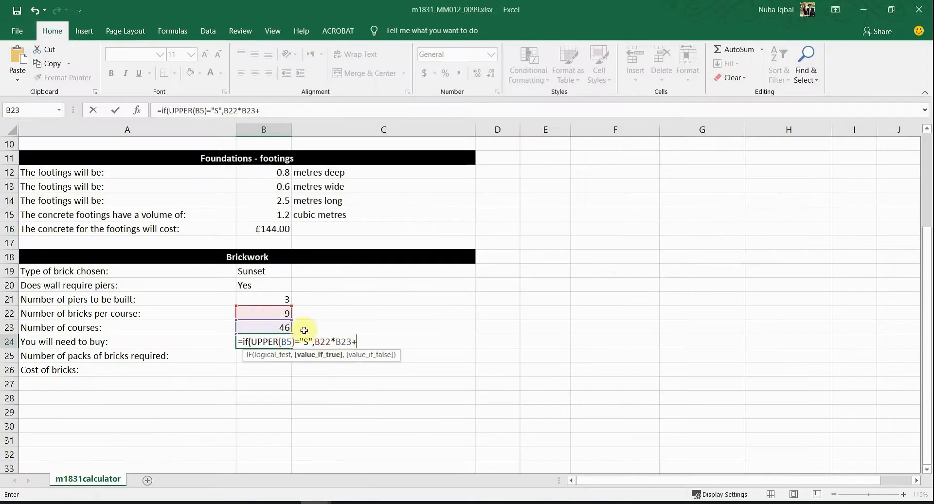
Step: Add courses times piers (B23*B21) and a comma to finish the single-skin branch
{"action": "left_click", "coordinate": [248, 326]}
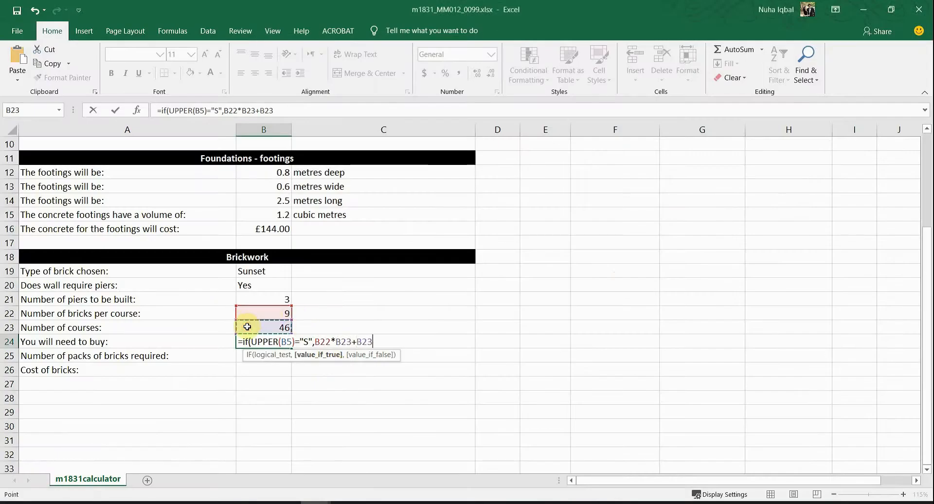
{"action": "type", "text": "*"}
{"action": "left_click", "coordinate": [270, 299]}
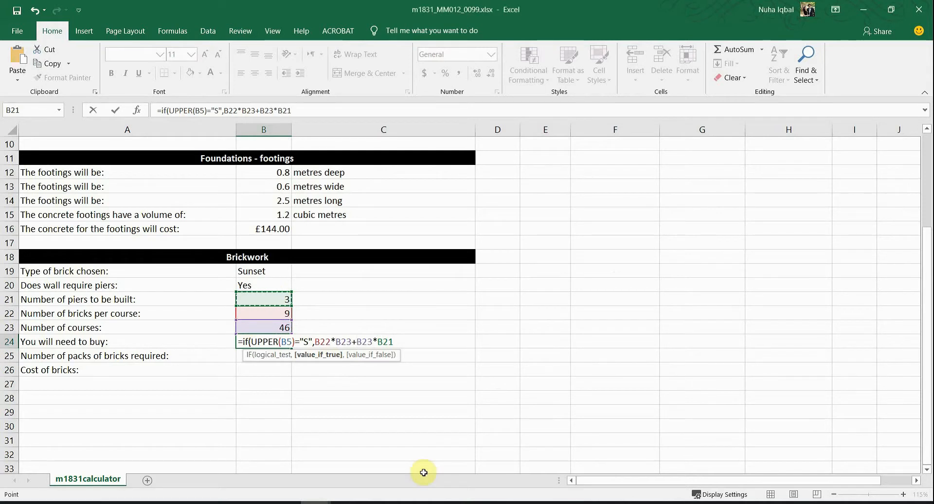
{"action": "type", "text": ","}
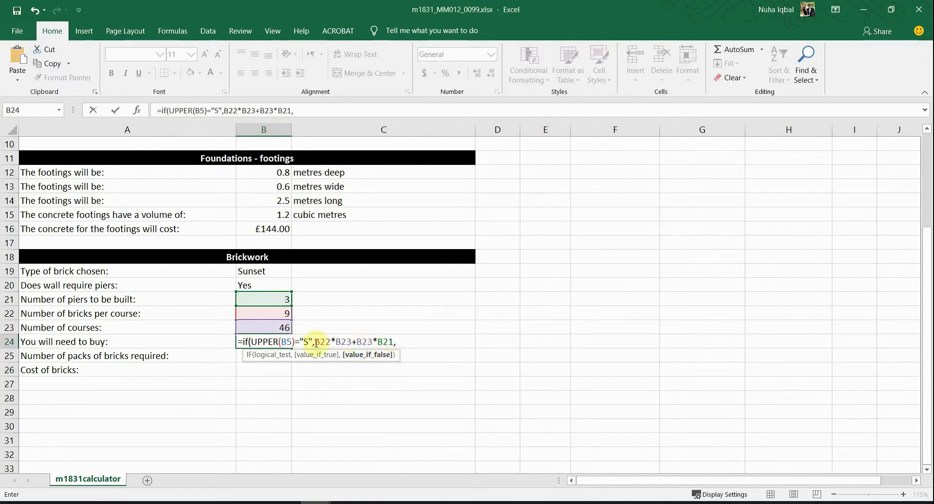
Step: Check the B22*B23*2 double-skin note on the question paper
{"action": "key", "text": "alt+Tab"}
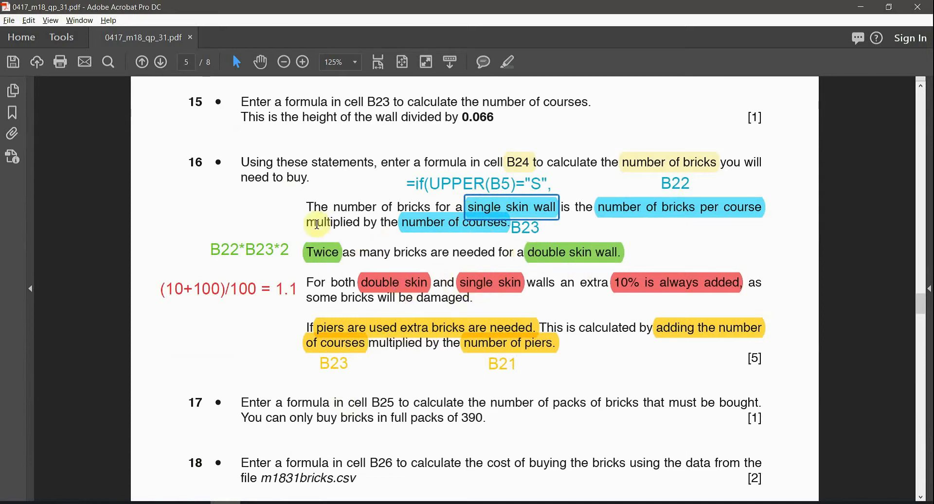
{"action": "left_click", "coordinate": [280, 253]}
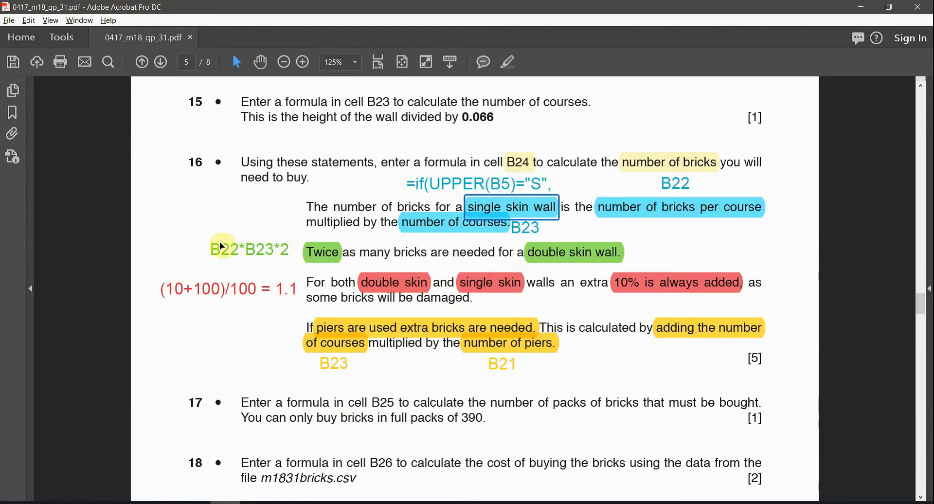
{"action": "left_click", "coordinate": [236, 254]}
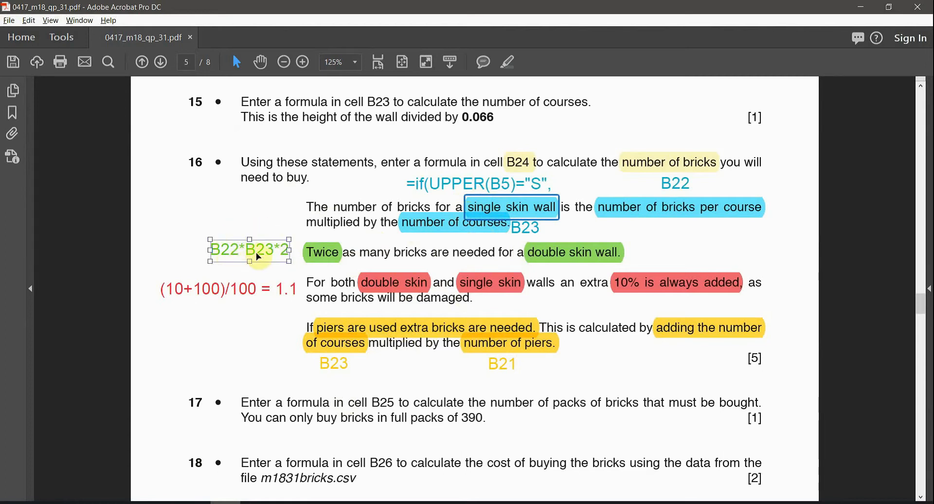
{"action": "key", "text": "alt+Tab"}
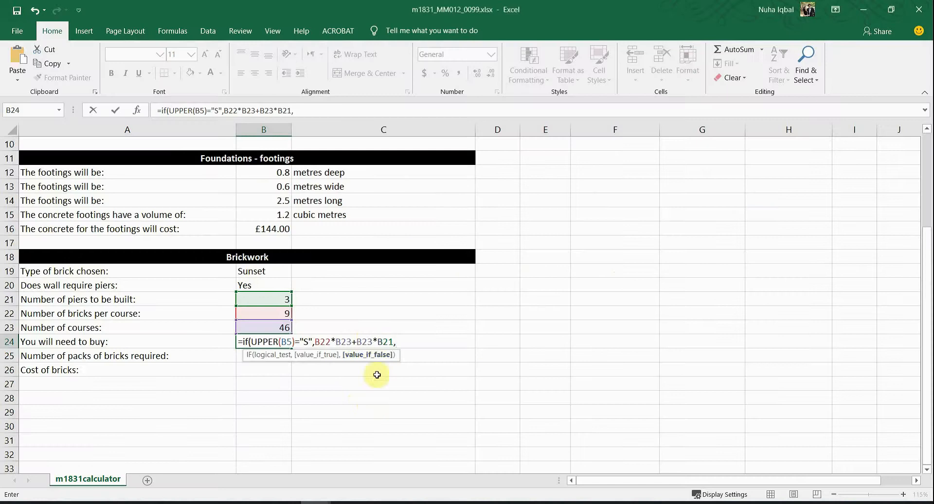
Step: Complete B24 with the double-skin case B22*B23*2, giving 552 bricks
{"action": "left_click", "coordinate": [255, 316]}
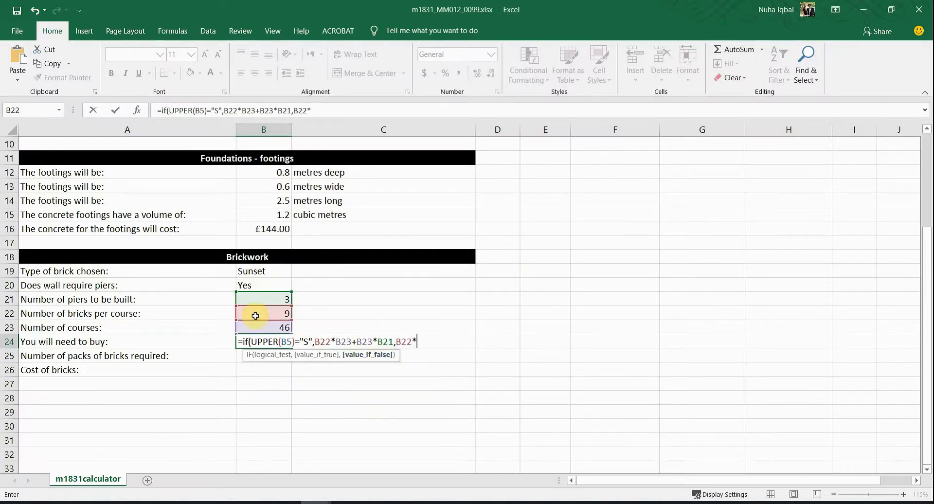
{"action": "type", "text": "*"}
{"action": "left_click", "coordinate": [264, 325]}
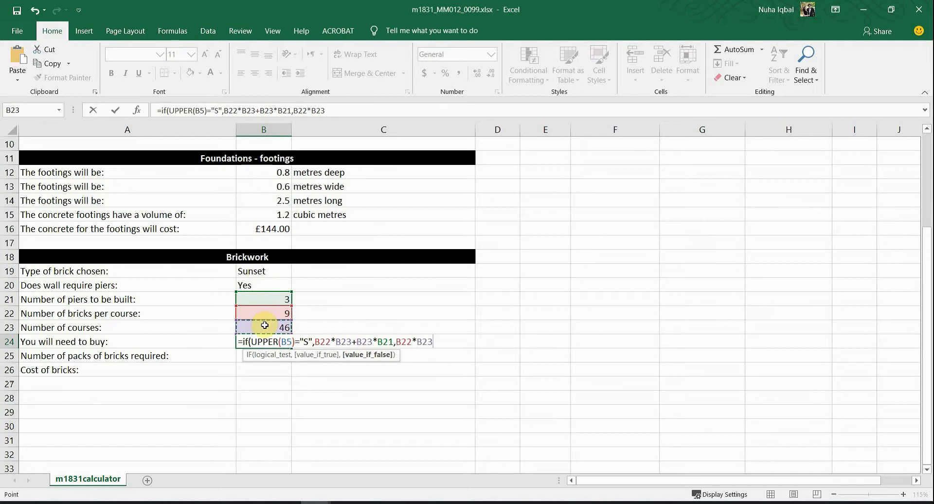
{"action": "type", "text": "*"}
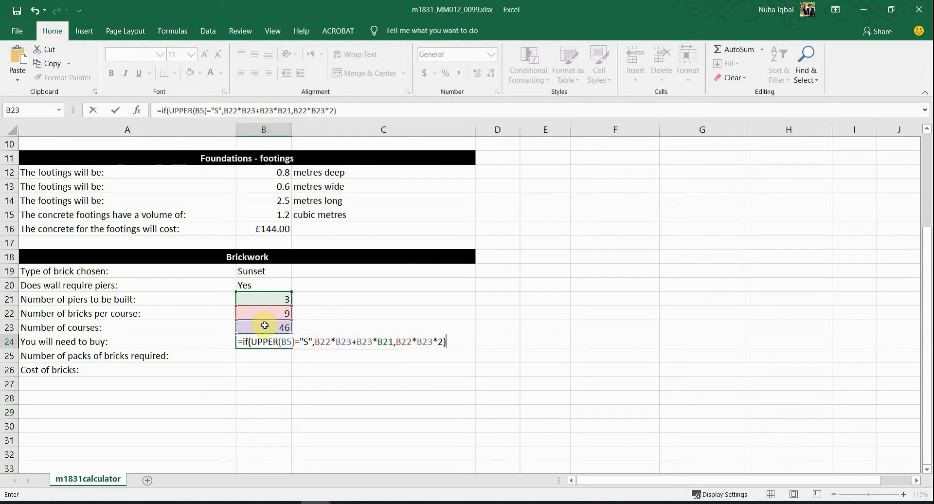
{"action": "key", "text": "Return"}
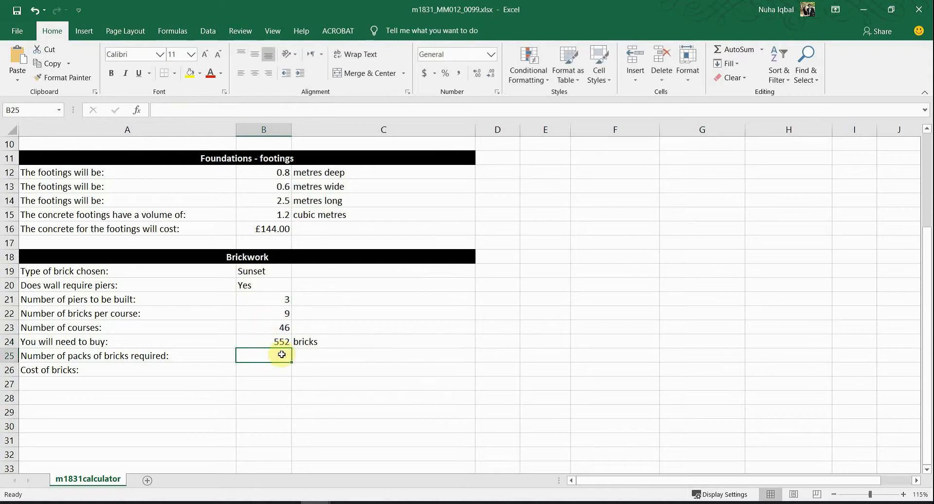
{"action": "left_click", "coordinate": [277, 342]}
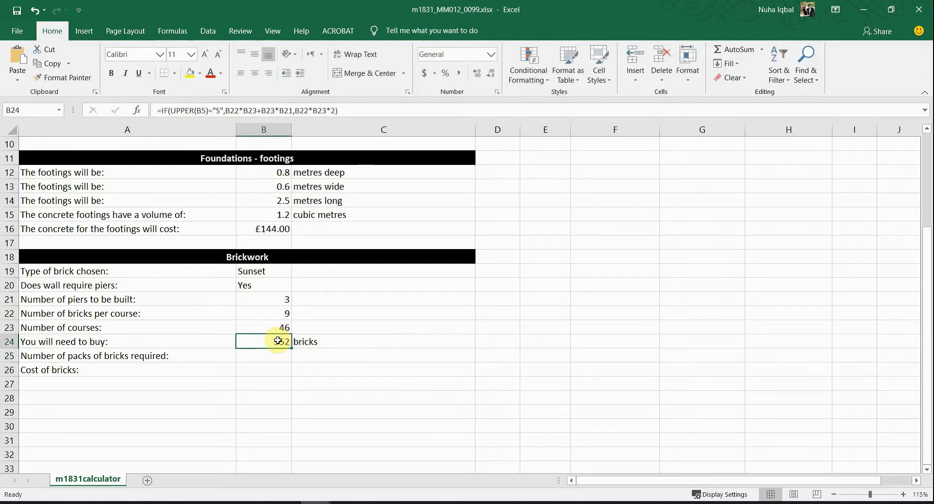
{"action": "key", "text": "alt+Tab"}
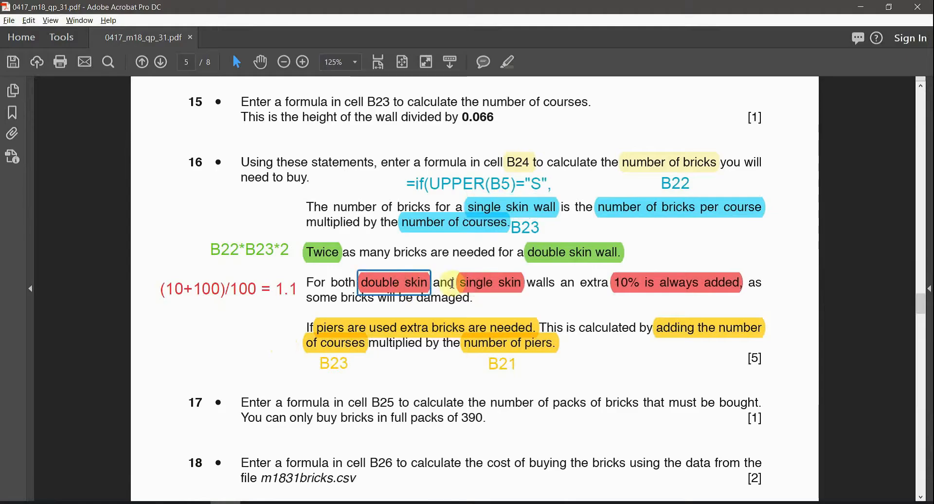
{"action": "left_click", "coordinate": [294, 291]}
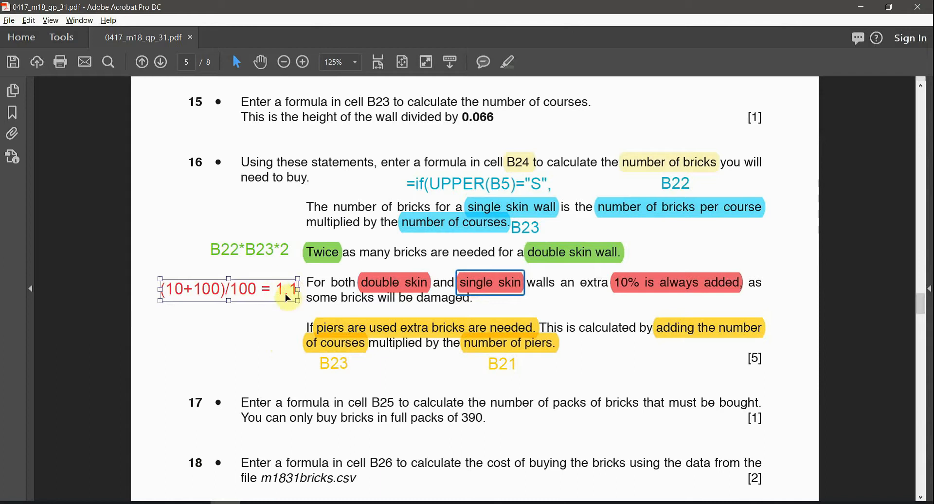
Step: Append *1.1 to B24's formula for the 10% extra, giving 607.2 bricks
{"action": "key", "text": "alt+Tab"}
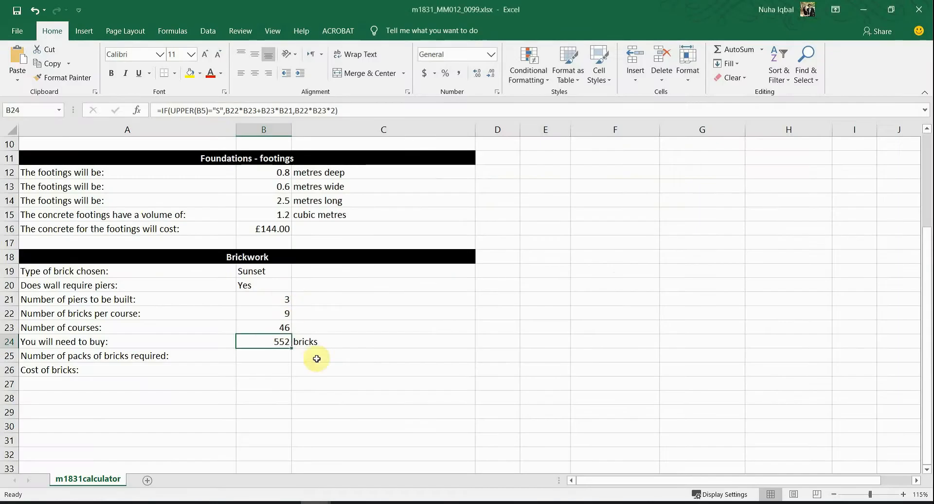
{"action": "double_click", "coordinate": [277, 344]}
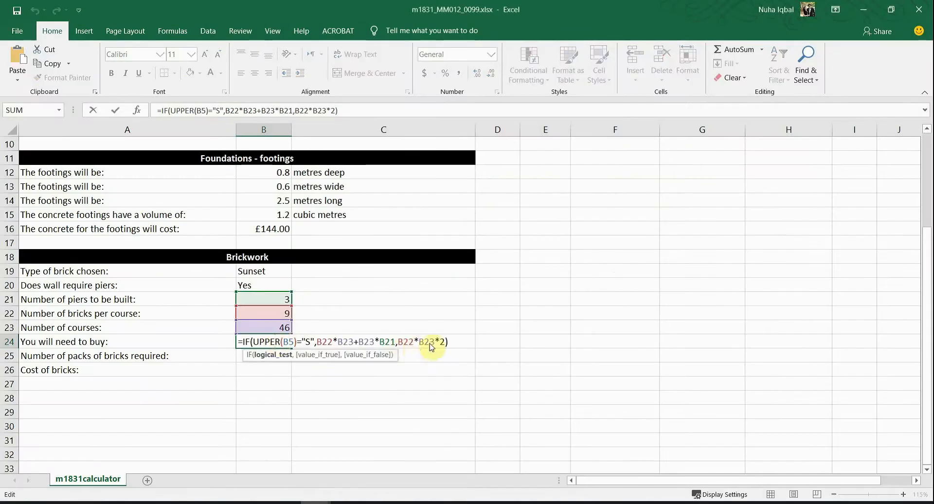
{"action": "left_click", "coordinate": [455, 342]}
{"action": "type", "text": "*"}
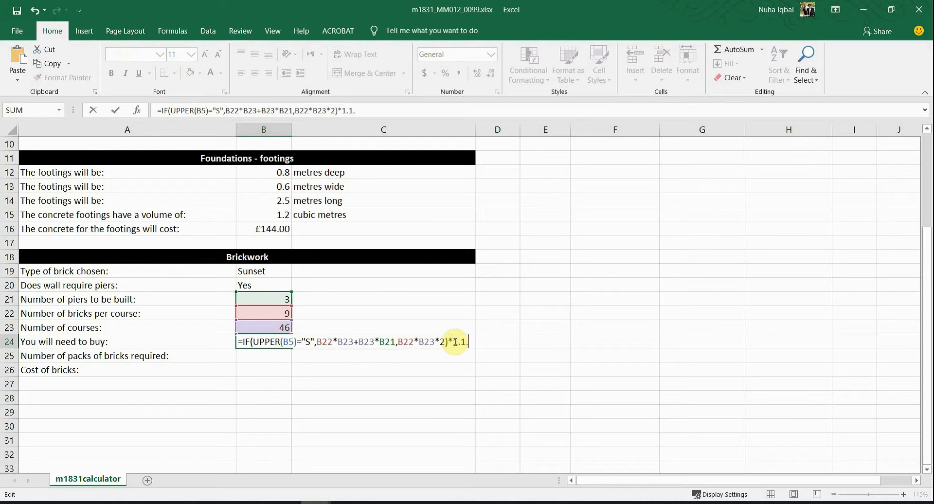
{"action": "key", "text": "Return"}
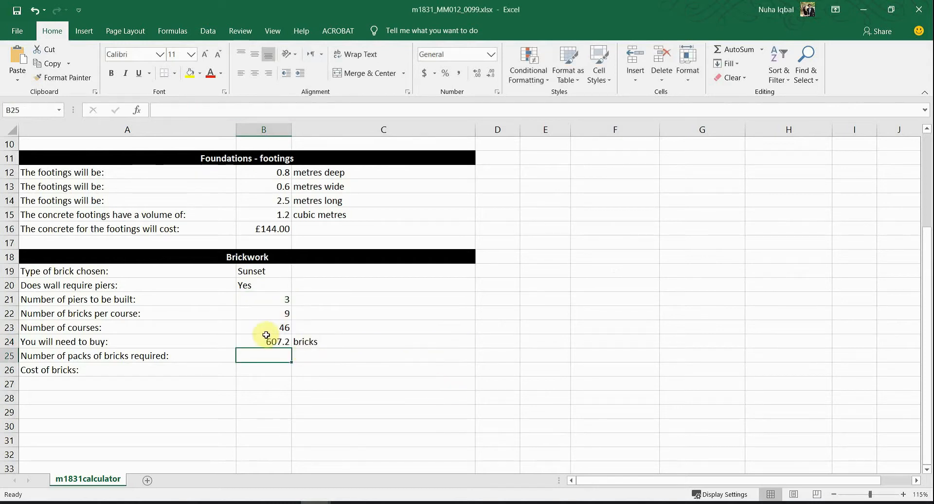
{"action": "left_click", "coordinate": [265, 338]}
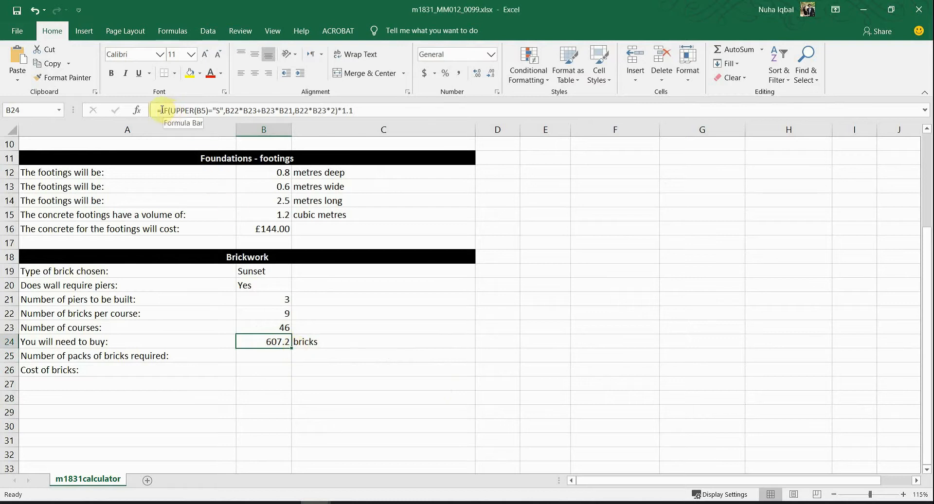
Step: Wrap B24's formula in ROUNDUP(...,0) so it shows a whole 608 bricks
{"action": "double_click", "coordinate": [267, 343]}
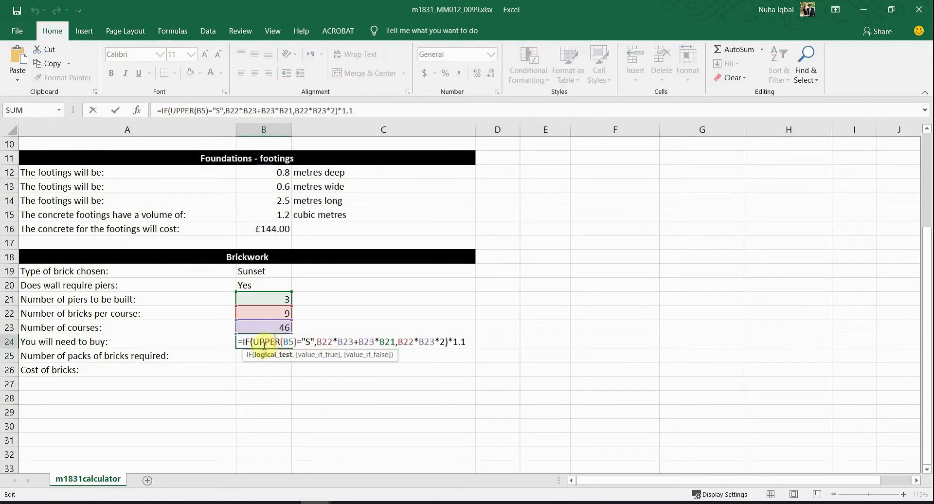
{"action": "left_click", "coordinate": [243, 341]}
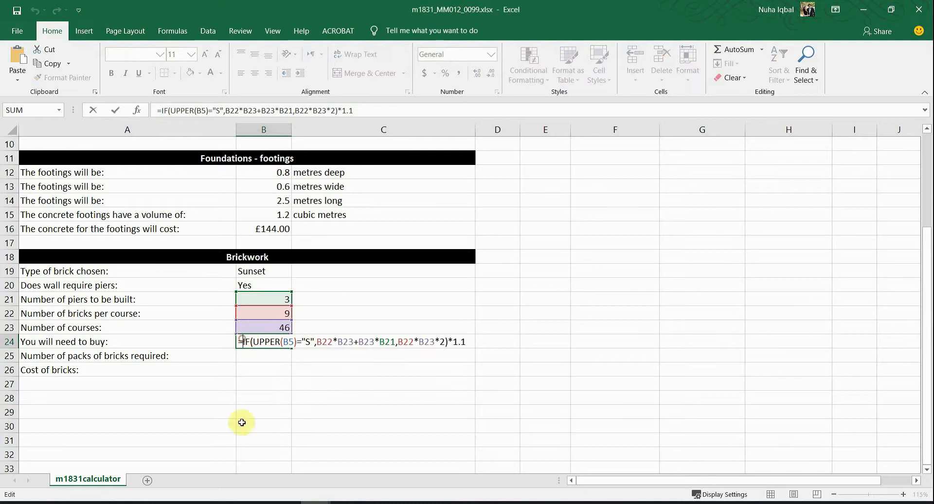
{"action": "type", "text": "ROUN"}
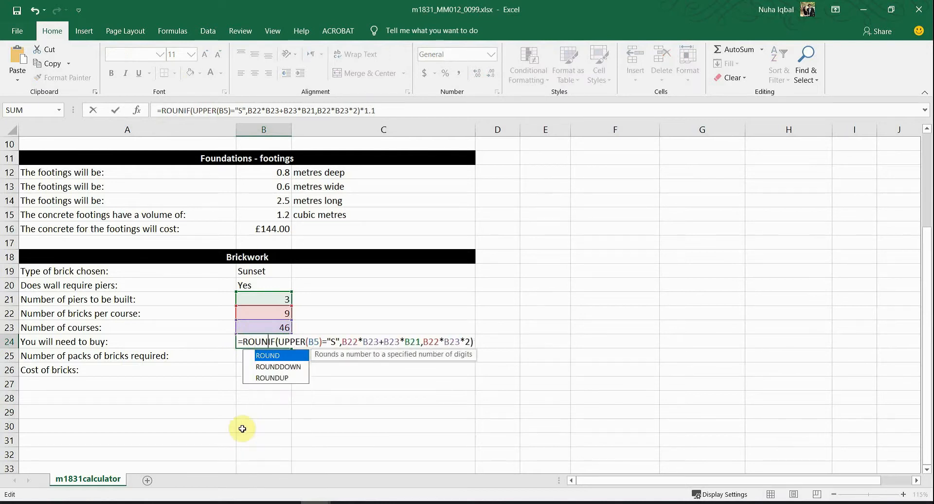
{"action": "double_click", "coordinate": [285, 378]}
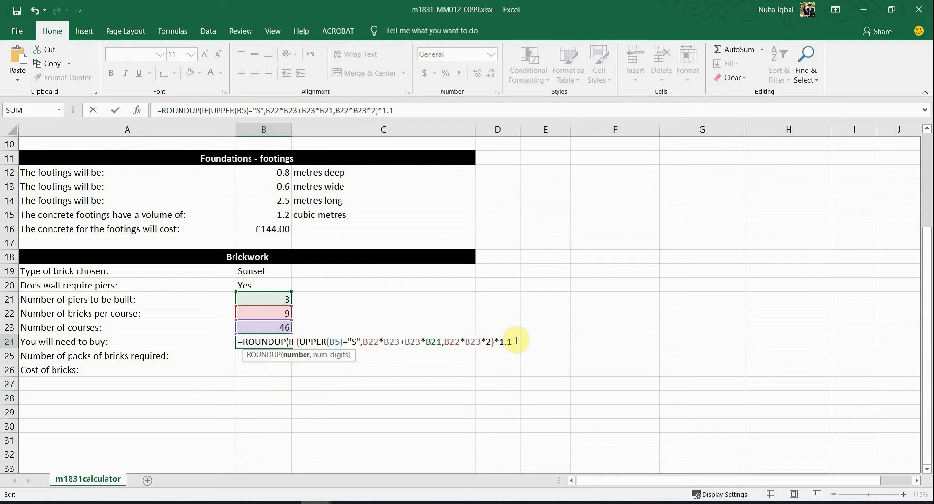
{"action": "type", "text": ","}
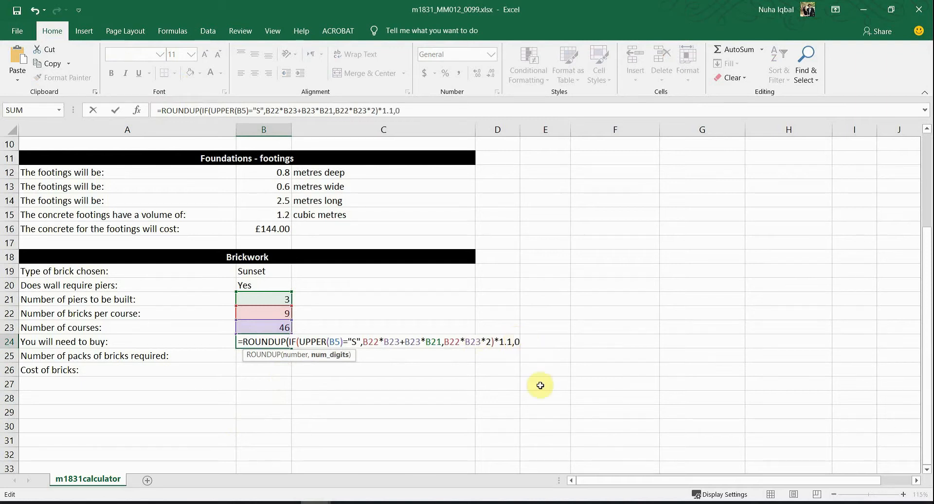
{"action": "type", "text": "0)"}
{"action": "key", "text": "Return"}
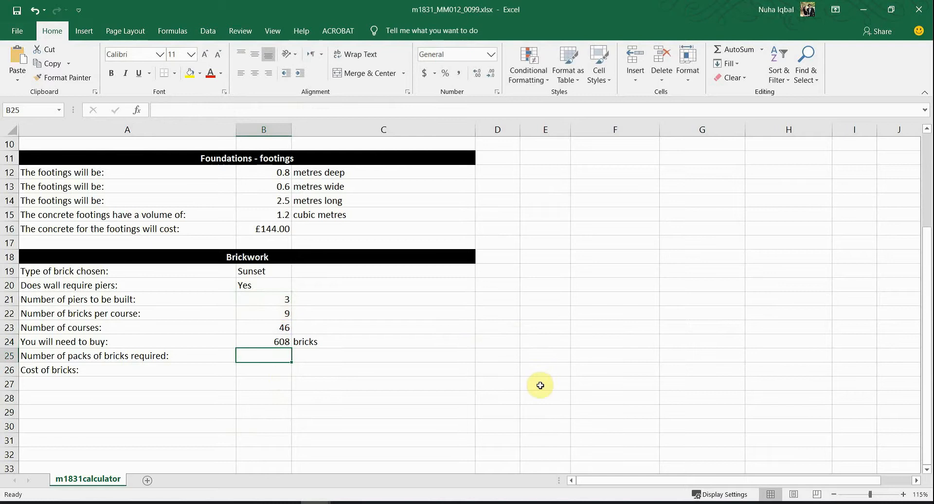
{"action": "left_click", "coordinate": [250, 339]}
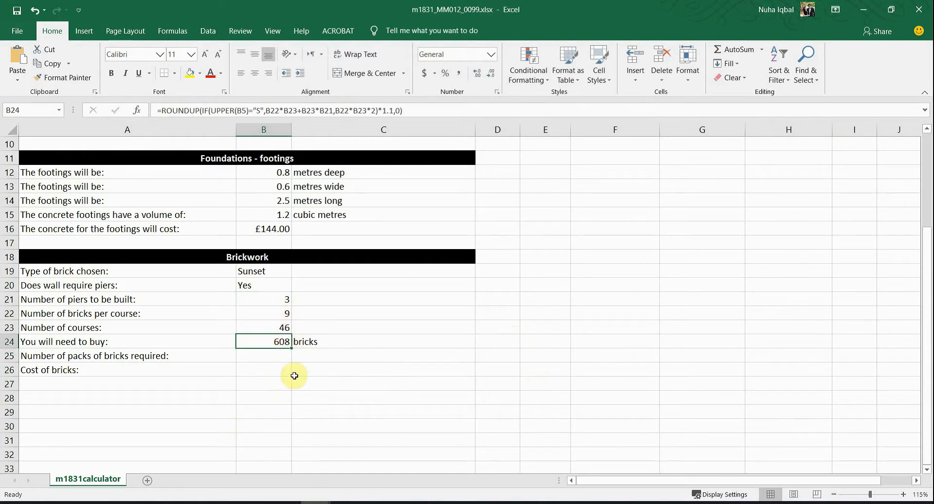
{"action": "key", "text": "alt+Tab"}
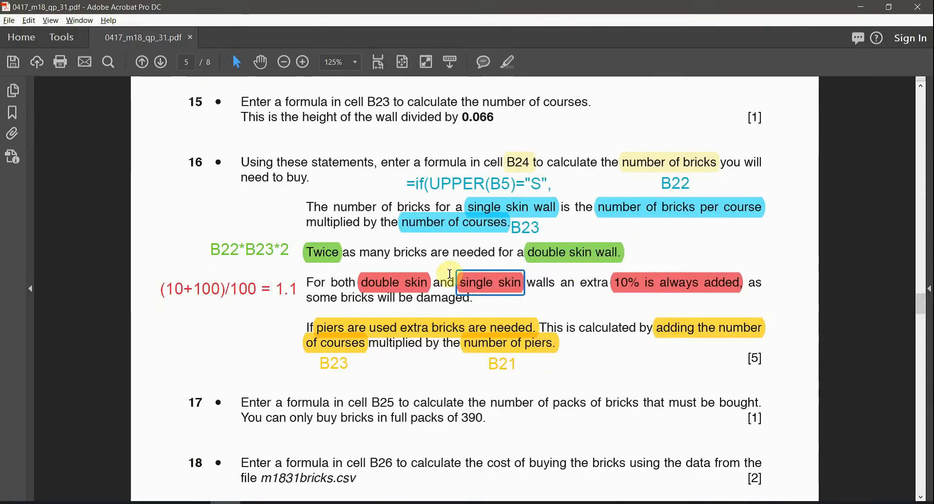
Step: Highlight B25, 'packs of bricks' and 390 in yellow in question 17
{"action": "scroll", "coordinate": [563, 412], "scroll_direction": "down", "scroll_amount": 2}
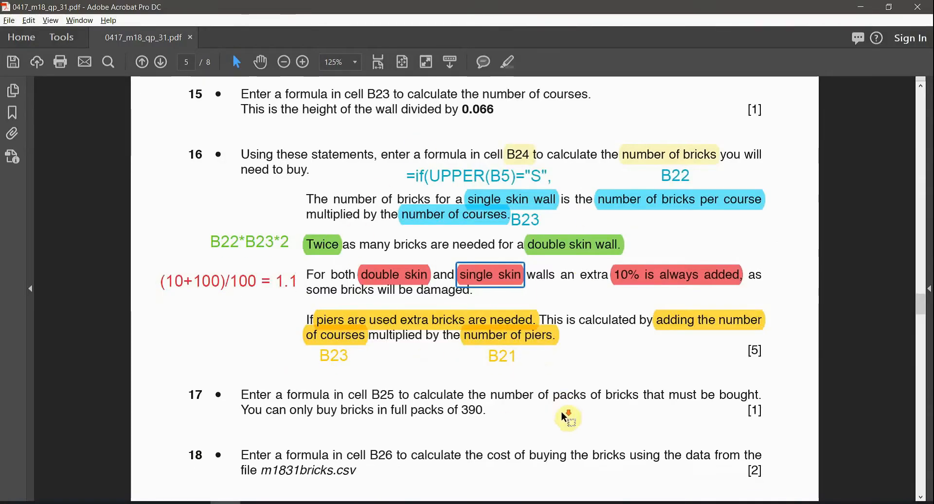
{"action": "scroll", "coordinate": [563, 417], "scroll_direction": "down", "scroll_amount": 2}
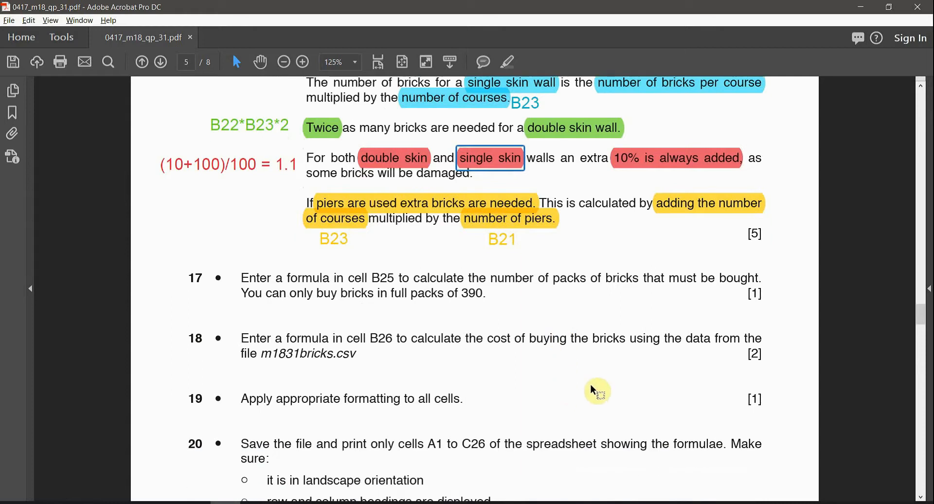
{"action": "scroll", "coordinate": [600, 386], "scroll_direction": "up", "scroll_amount": 1, "text": "ctrl"}
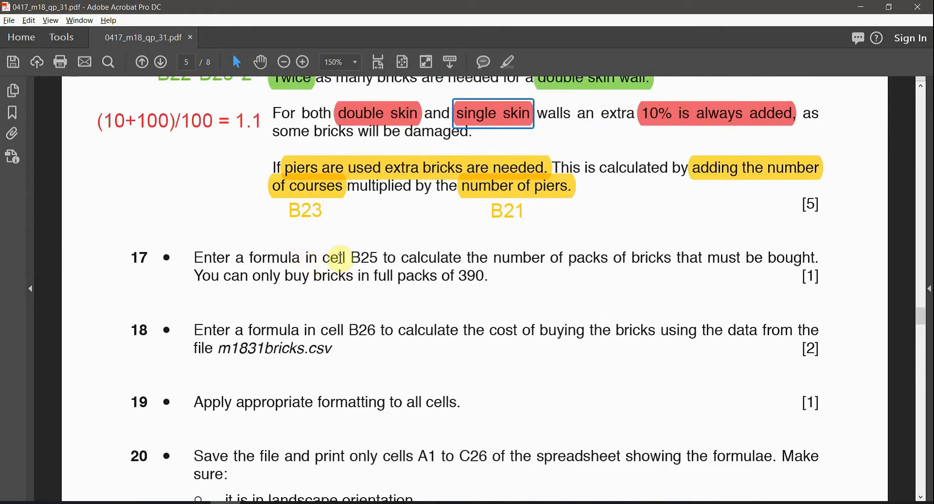
{"action": "double_click", "coordinate": [372, 258]}
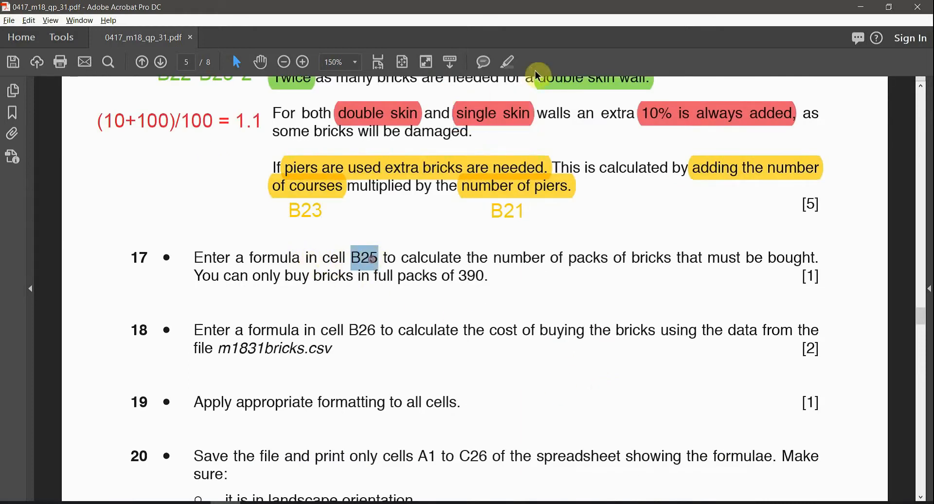
{"action": "left_click", "coordinate": [509, 62]}
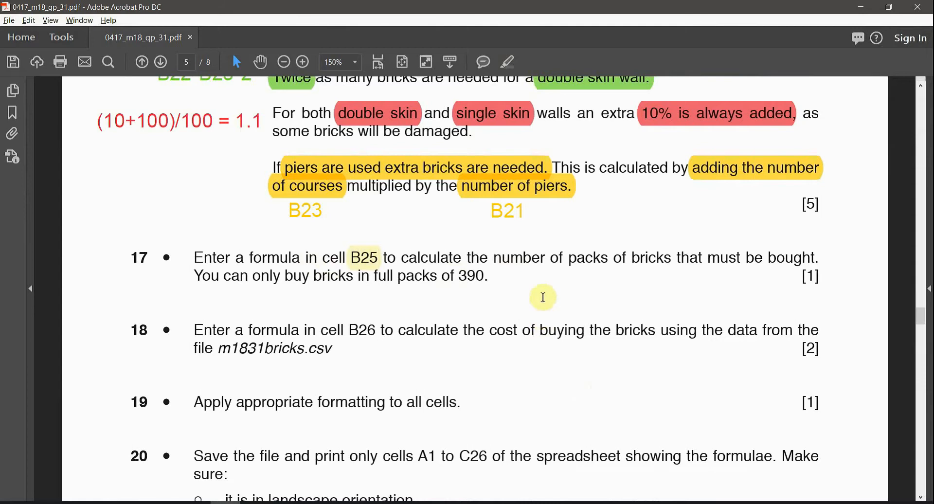
{"action": "left_click_drag", "start_coordinate": [576, 261], "coordinate": [647, 257]}
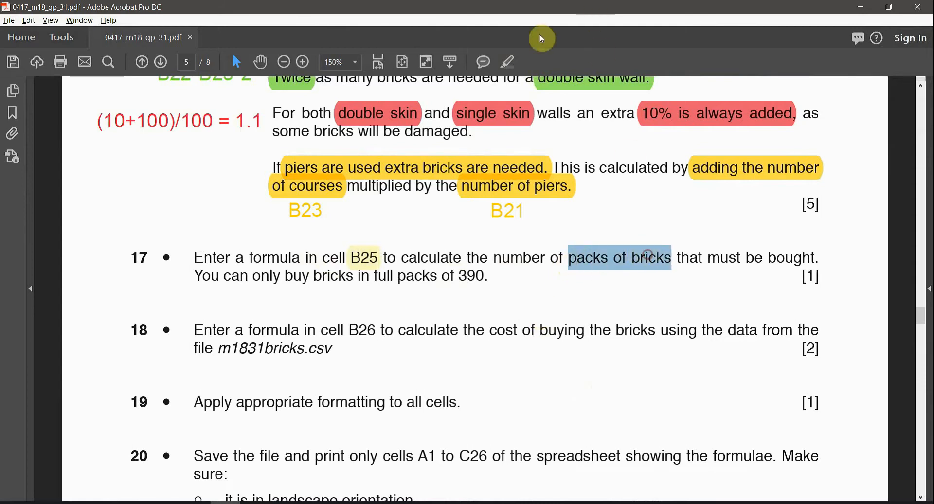
{"action": "left_click", "coordinate": [508, 62]}
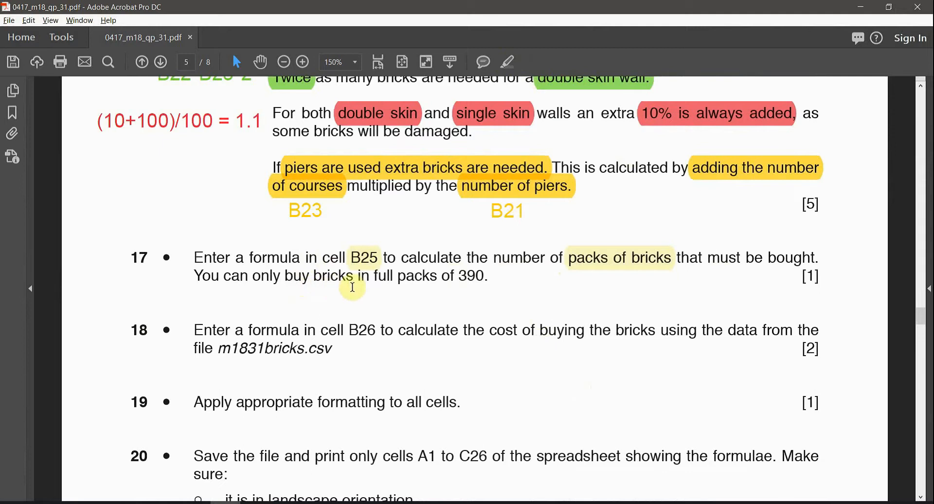
{"action": "double_click", "coordinate": [465, 275]}
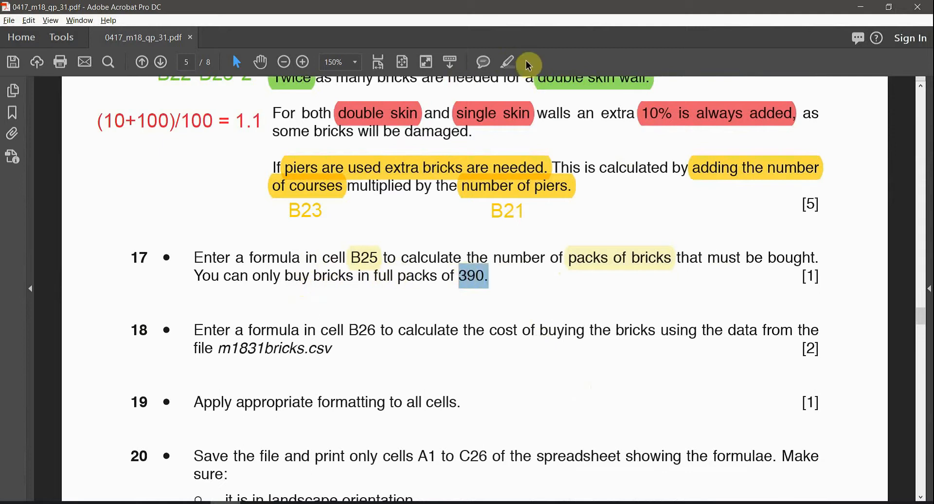
{"action": "left_click", "coordinate": [509, 62]}
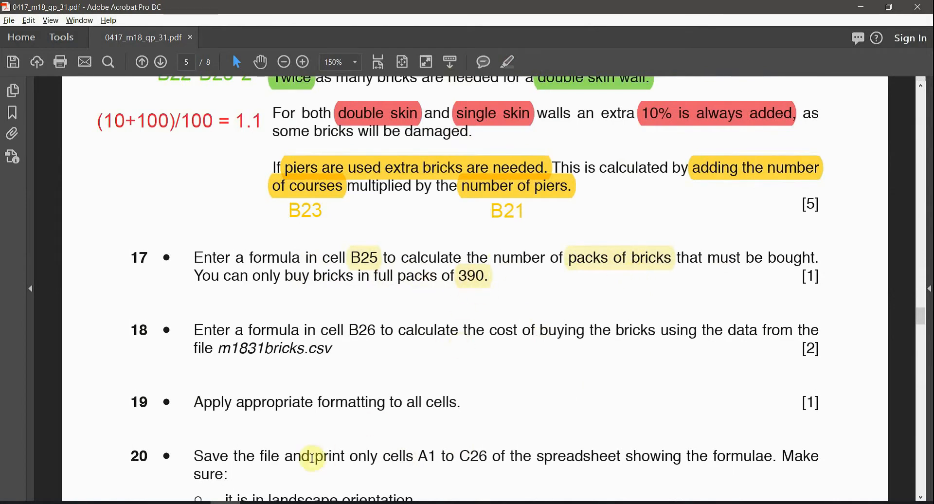
{"action": "left_click", "coordinate": [308, 501]}
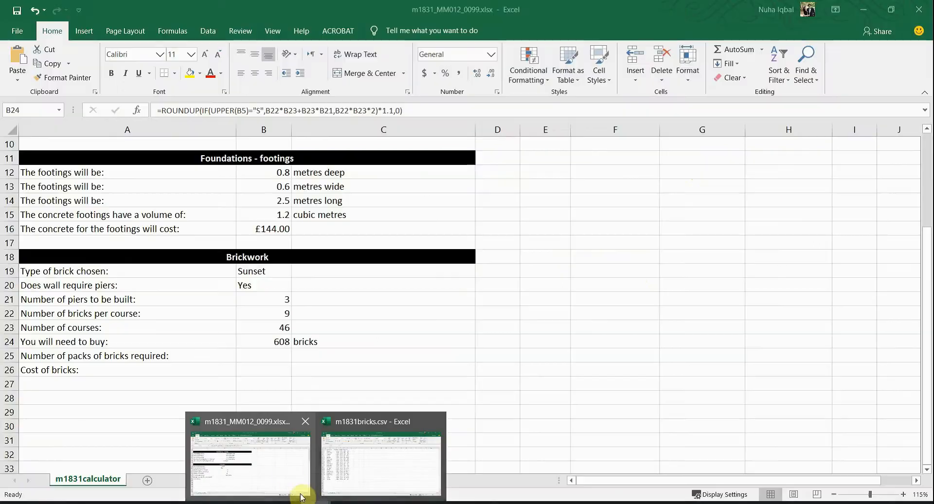
Step: Enter =B24/390 in B25 to count packs of 390 bricks
{"action": "left_click", "coordinate": [303, 493]}
{"action": "left_click", "coordinate": [263, 360]}
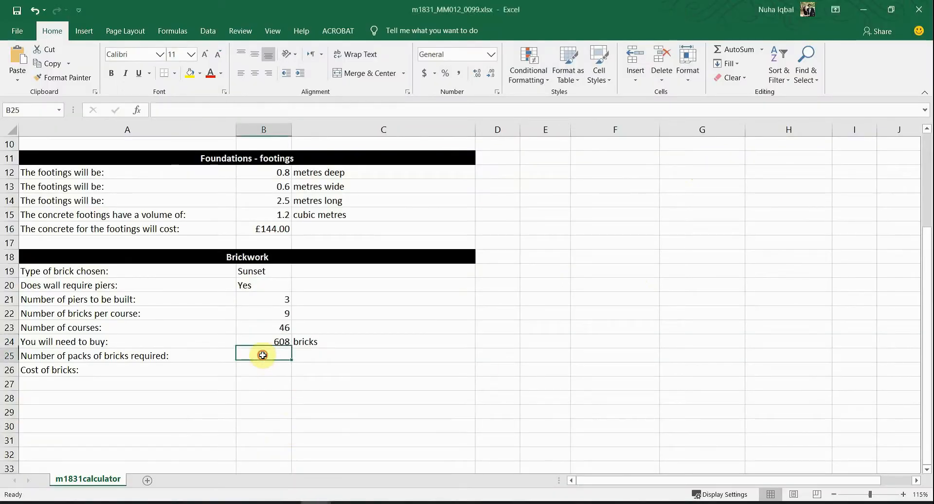
{"action": "type", "text": "="}
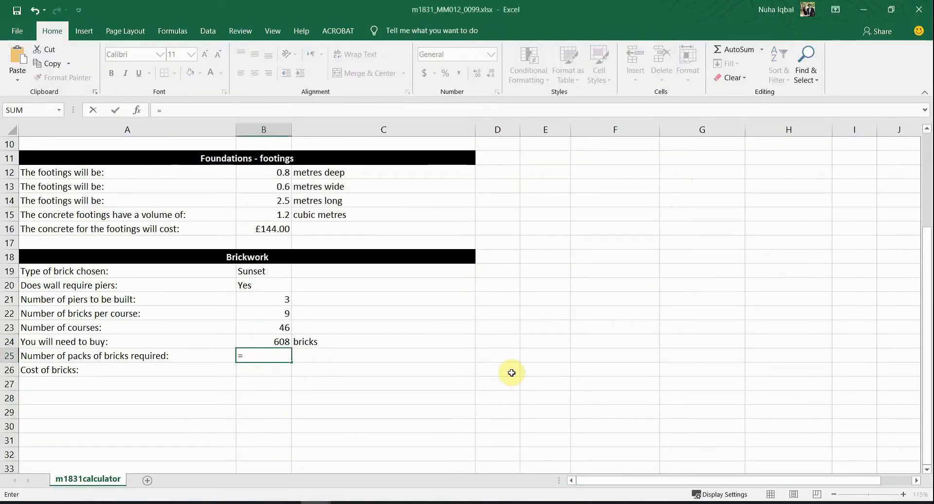
{"action": "left_click", "coordinate": [274, 340]}
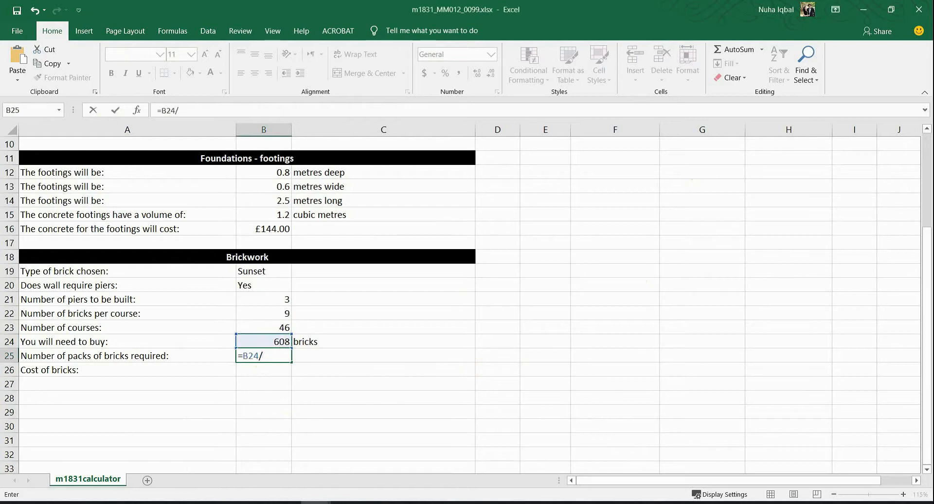
{"action": "type", "text": "/390"}
{"action": "key", "text": "Return"}
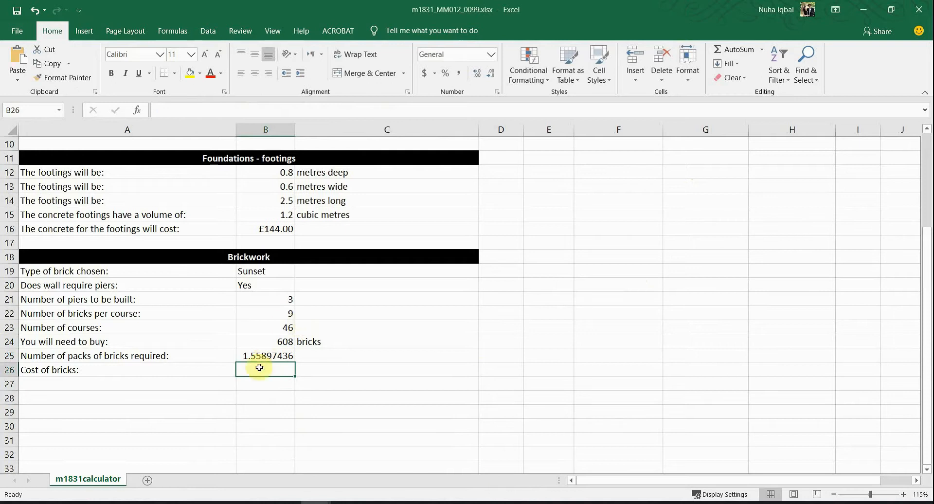
Step: Wrap B25 as =ROUNDUP(B24/390,0) so it shows 2 packs
{"action": "left_click", "coordinate": [260, 356]}
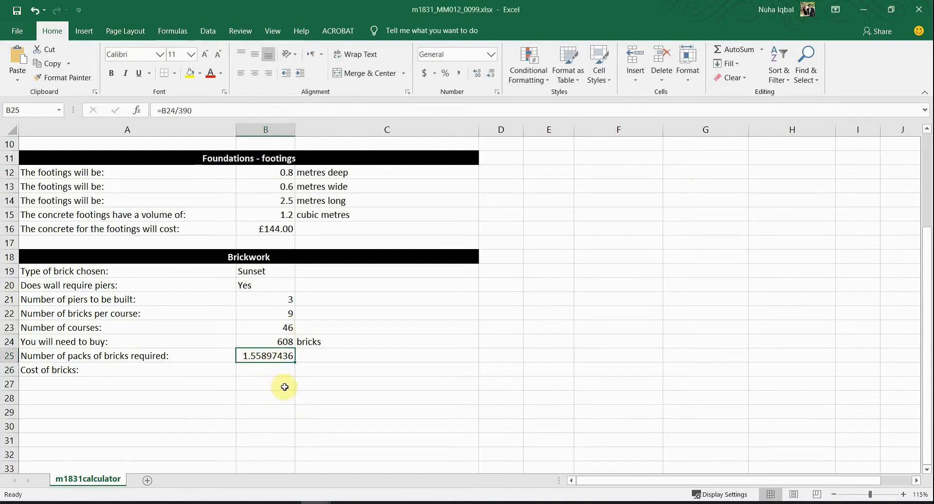
{"action": "left_click", "coordinate": [163, 111]}
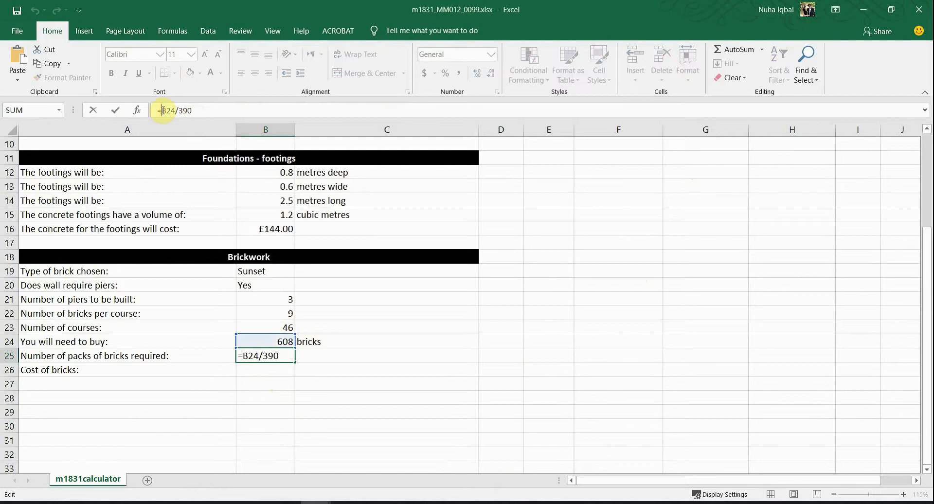
{"action": "type", "text": "ROU"}
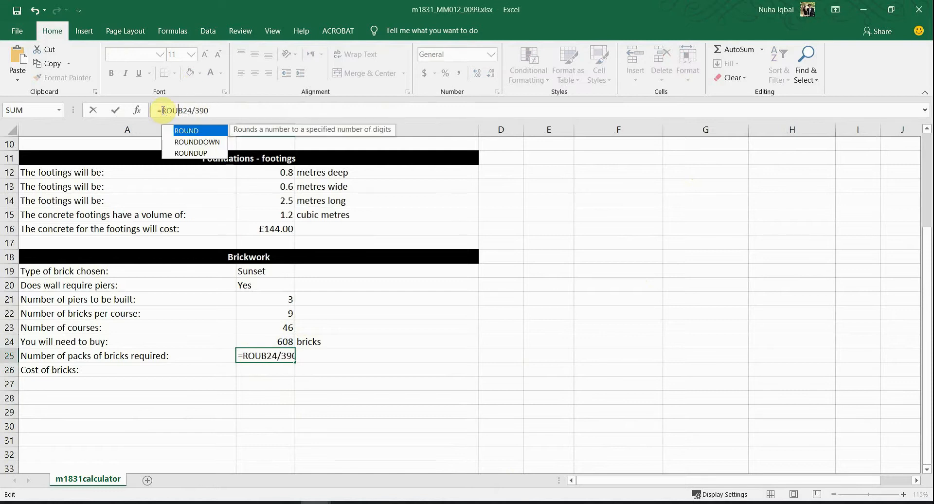
{"action": "double_click", "coordinate": [191, 152]}
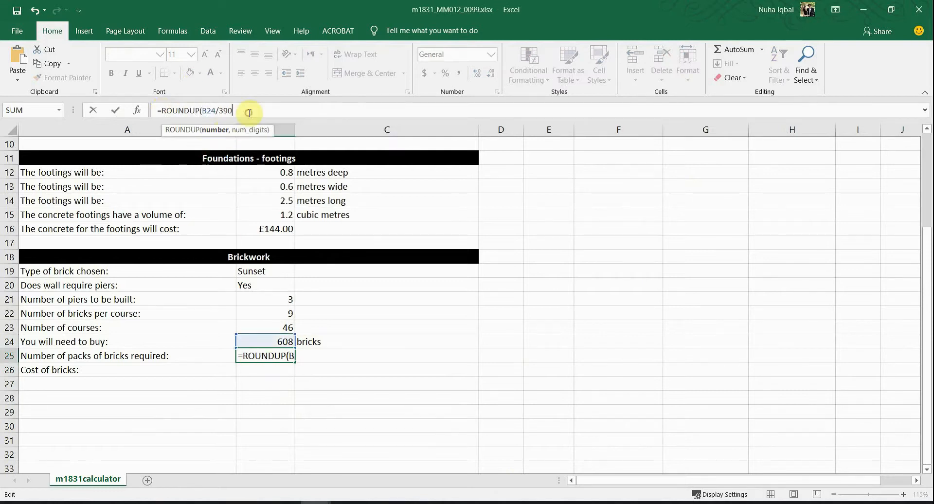
{"action": "type", "text": ",0"}
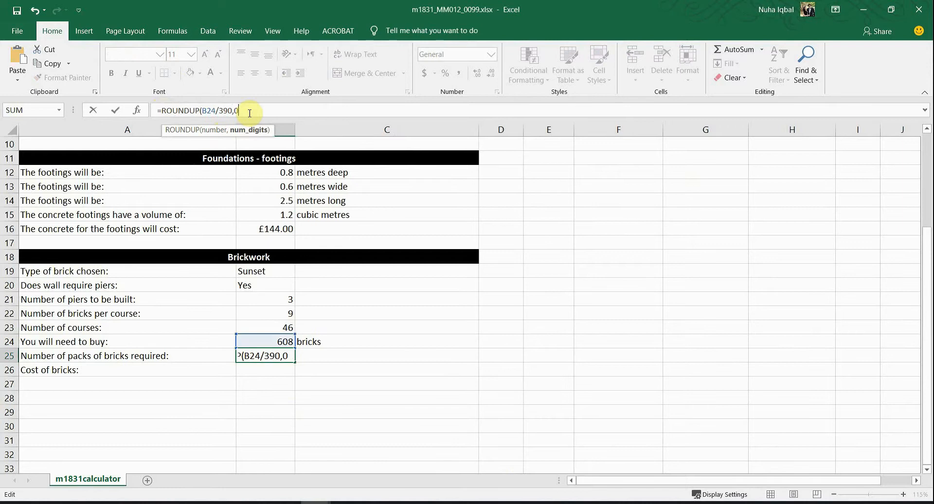
{"action": "key", "text": "BackSpace"}
{"action": "key", "text": "BackSpace"}
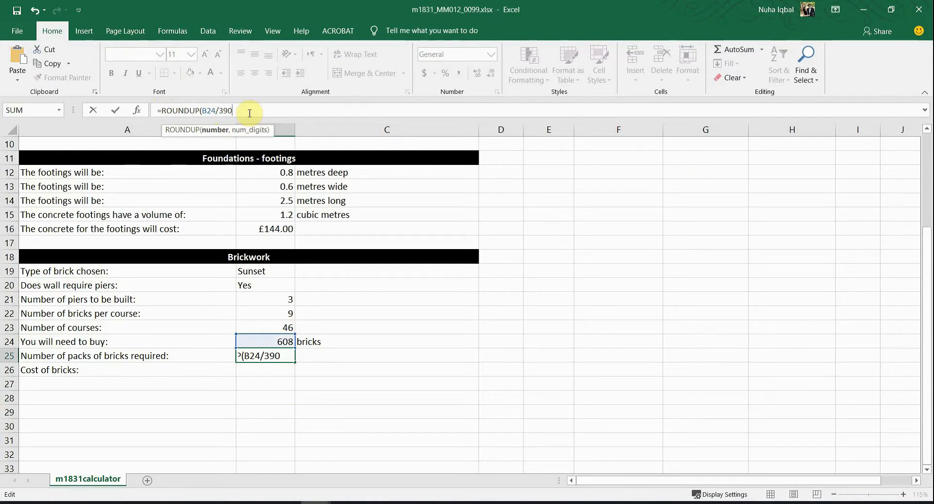
{"action": "type", "text": ",0)"}
{"action": "key", "text": "Return"}
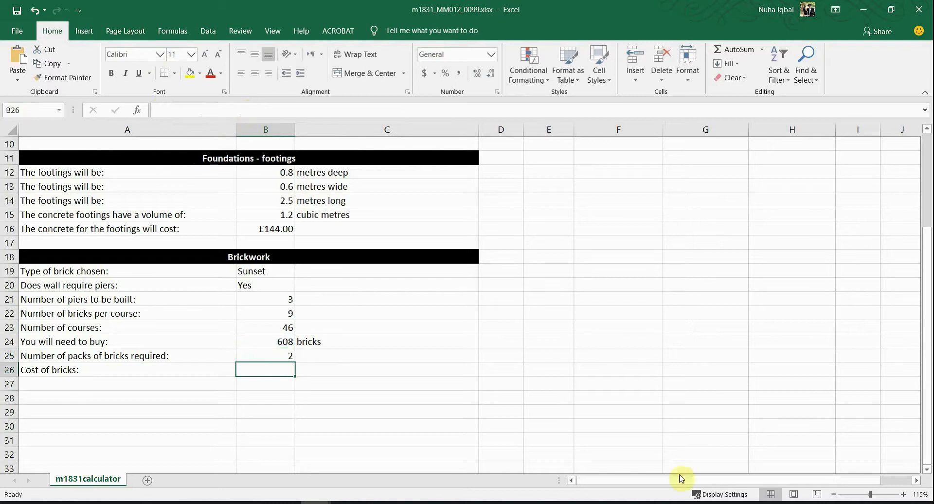
Step: Move to question 18 in the PDF and highlight the B26 reference
{"action": "key", "text": "alt+Tab"}
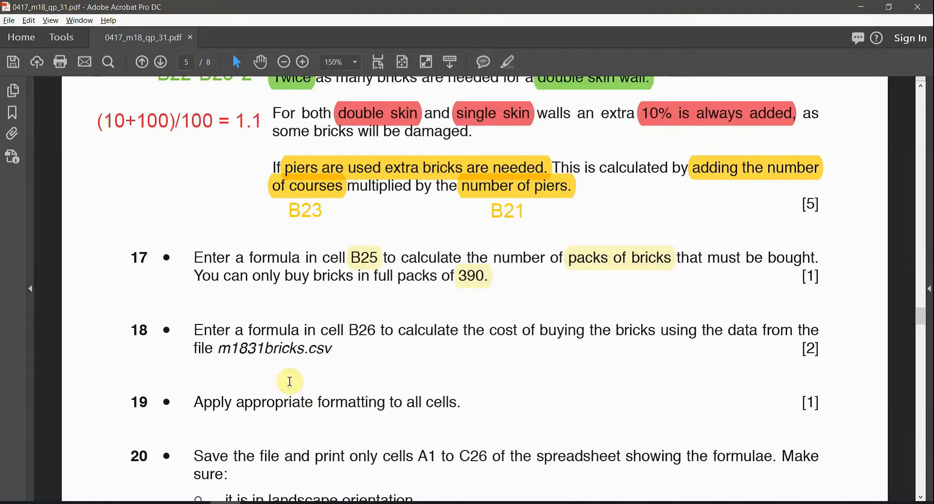
{"action": "double_click", "coordinate": [139, 258]}
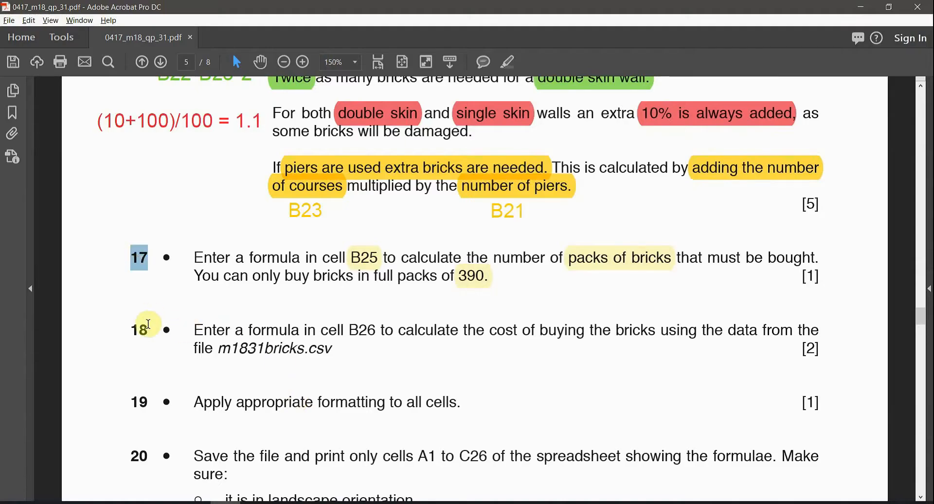
{"action": "double_click", "coordinate": [148, 323]}
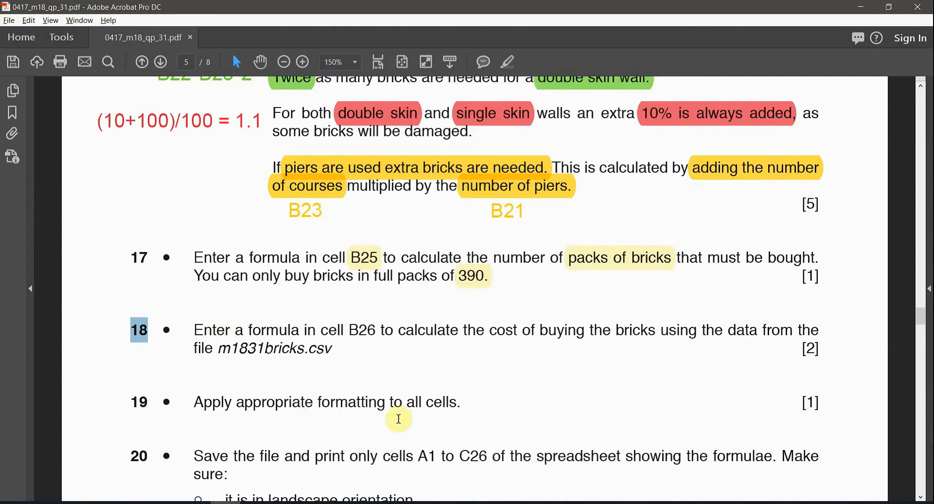
{"action": "double_click", "coordinate": [362, 330]}
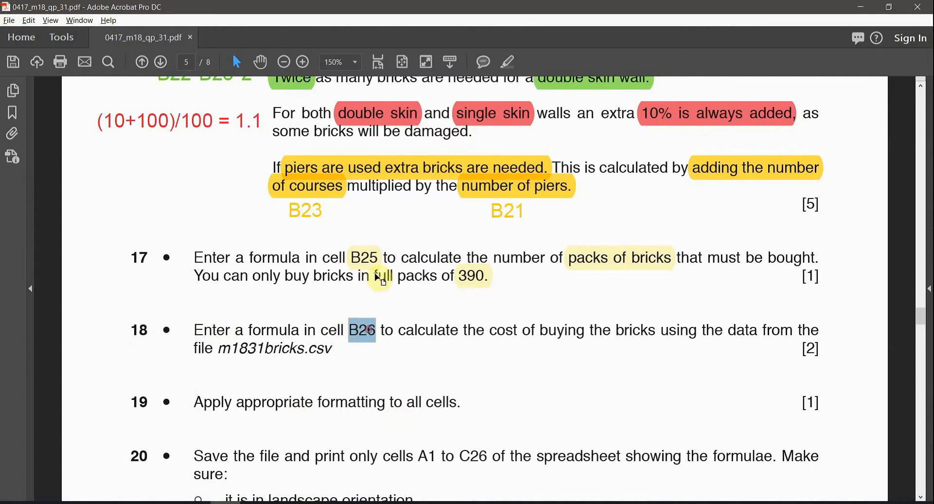
{"action": "left_click", "coordinate": [504, 64]}
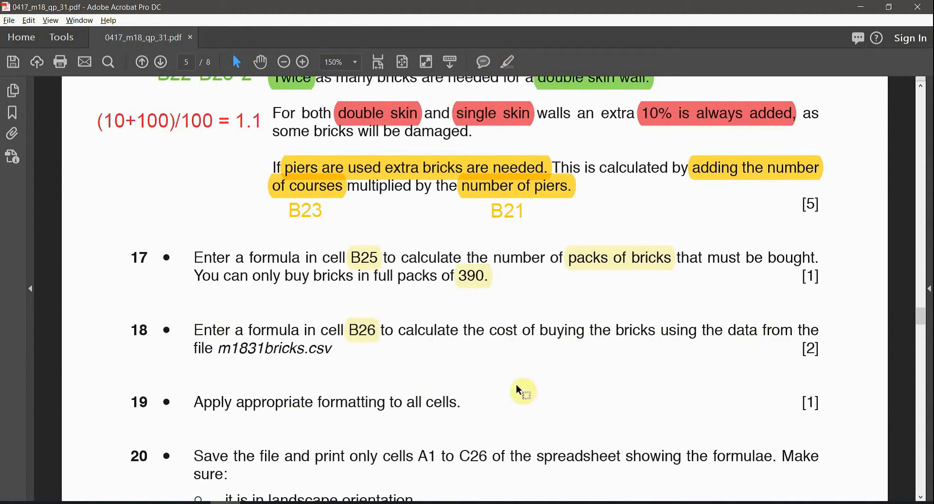
Step: Highlight m1831bricks.csv, then select the Cost of bricks row A26:B26 in the workbook
{"action": "mouse_move", "coordinate": [220, 348]}
{"action": "left_mouse_down"}
{"action": "mouse_move", "coordinate": [339, 345]}
{"action": "mouse_move", "coordinate": [333, 350]}
{"action": "left_mouse_up"}
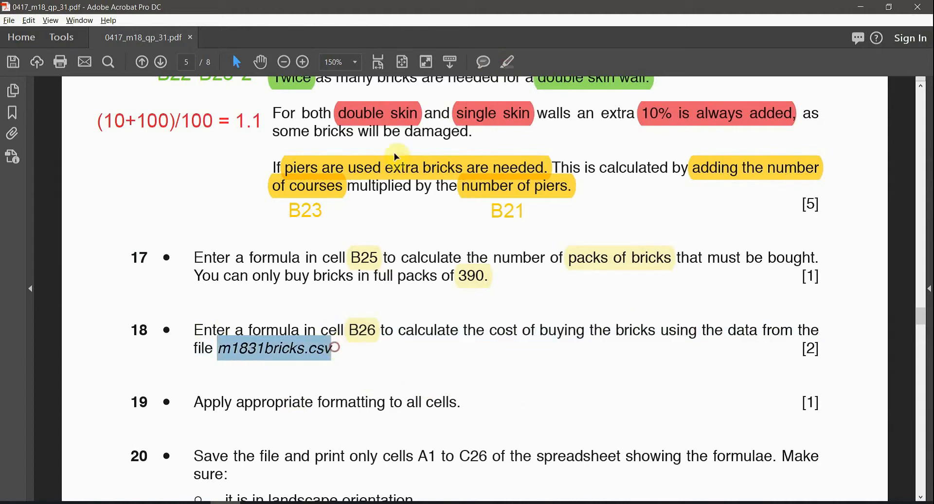
{"action": "left_click", "coordinate": [517, 64]}
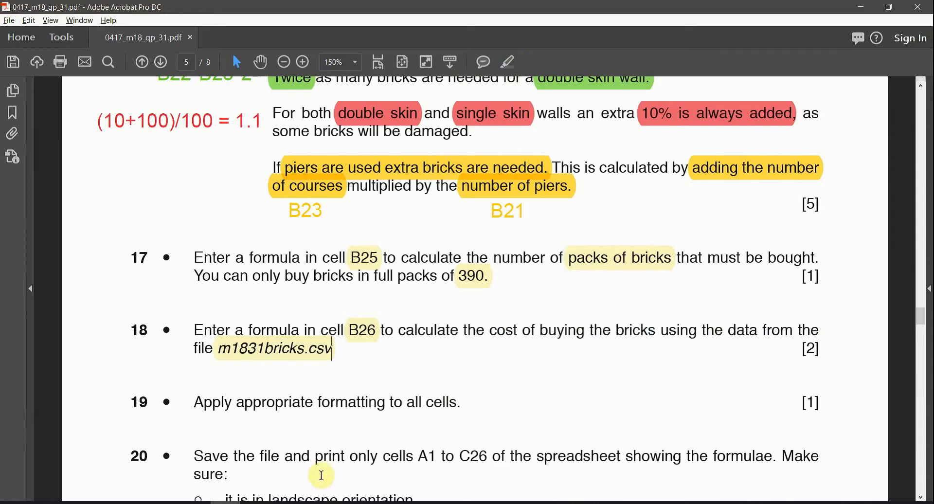
{"action": "mouse_move", "coordinate": [263, 501]}
{"action": "left_click", "coordinate": [263, 477]}
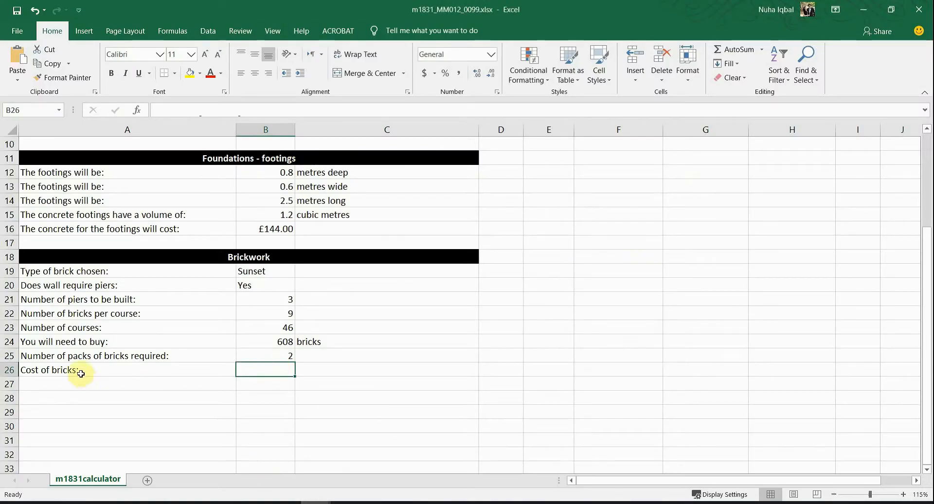
{"action": "left_click_drag", "start_coordinate": [81, 373], "coordinate": [269, 370]}
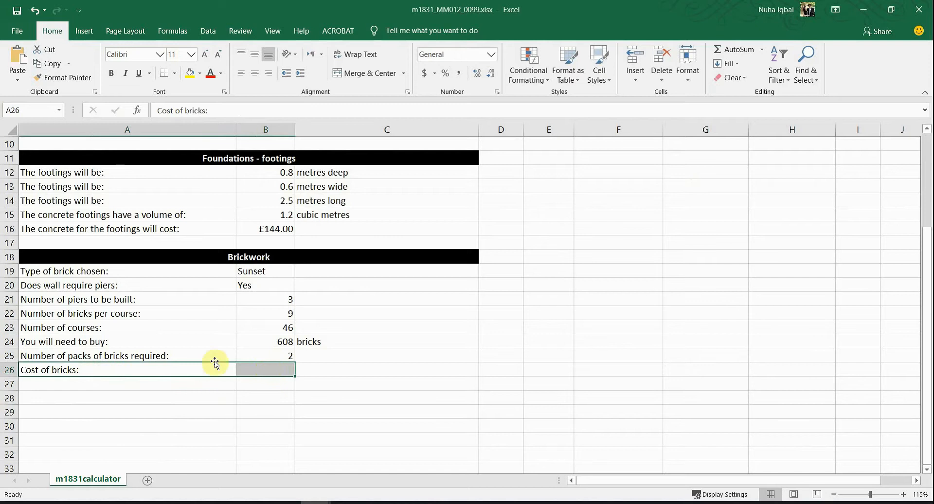
Step: Inspect the footings cost, brick code and brick type formulas and the B19:B25 results
{"action": "left_click", "coordinate": [276, 229]}
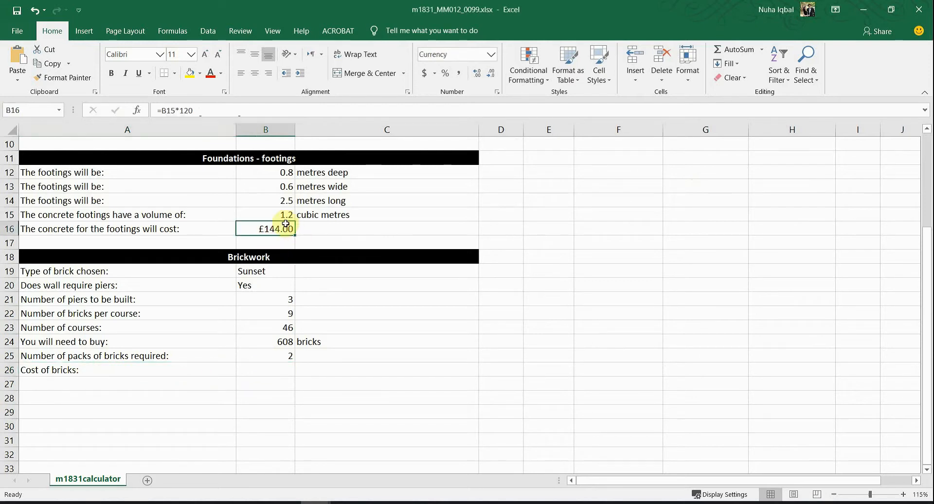
{"action": "left_click", "coordinate": [263, 372]}
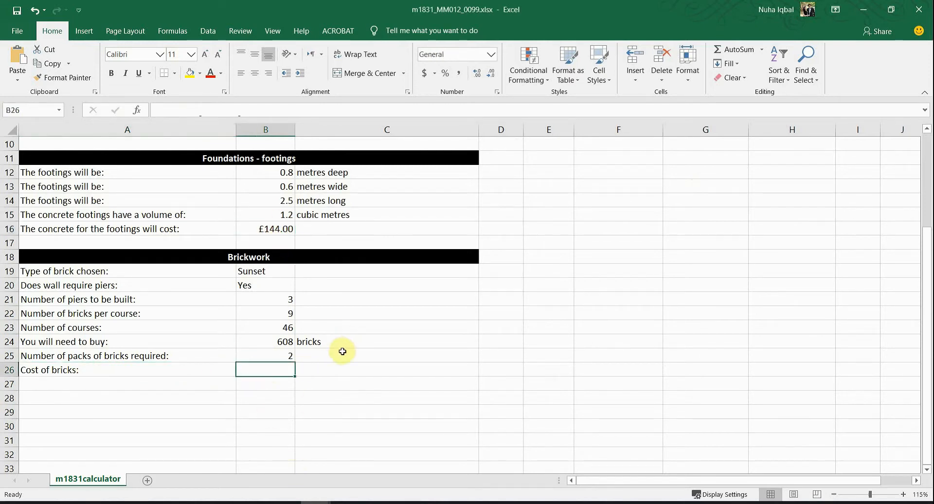
{"action": "scroll", "coordinate": [248, 369], "scroll_direction": "down", "scroll_amount": 1}
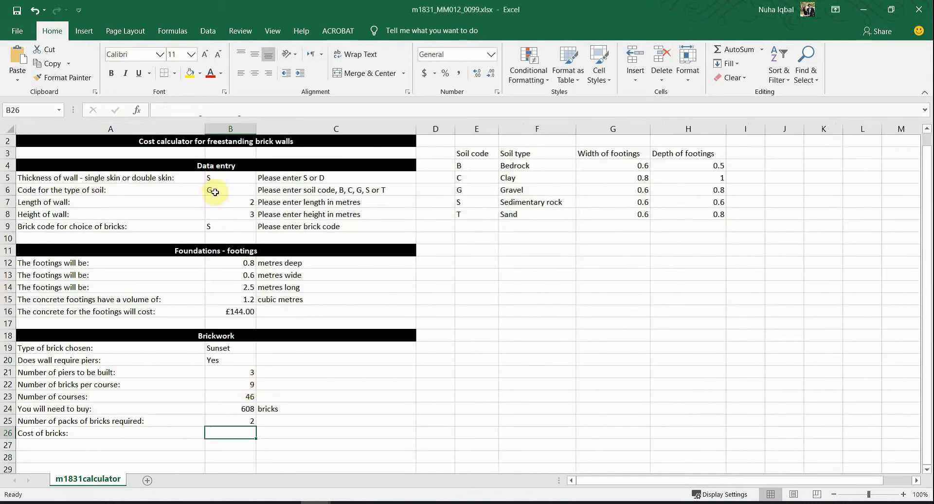
{"action": "left_click", "coordinate": [213, 224]}
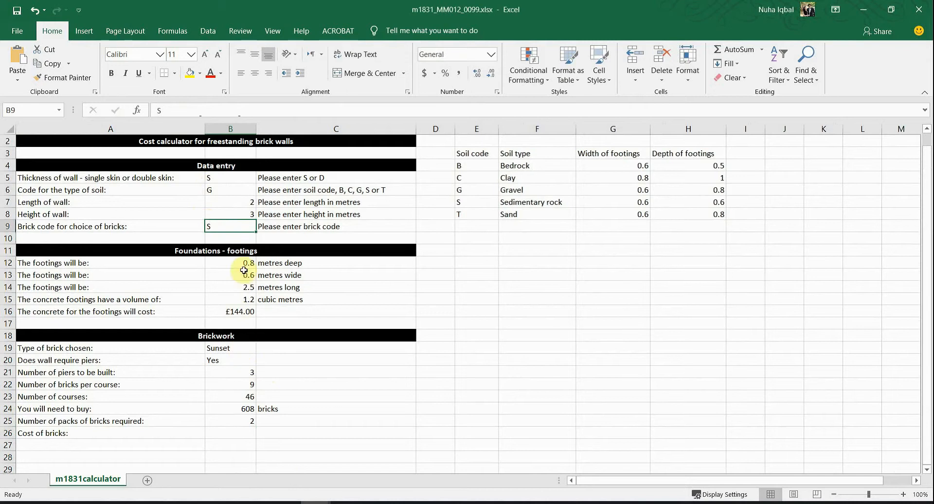
{"action": "left_click", "coordinate": [215, 352]}
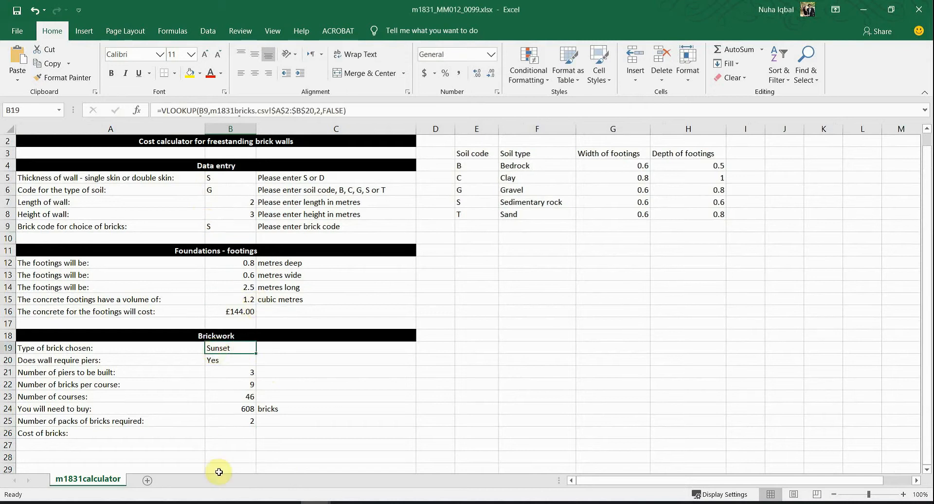
{"action": "left_click_drag", "start_coordinate": [240, 345], "coordinate": [235, 415]}
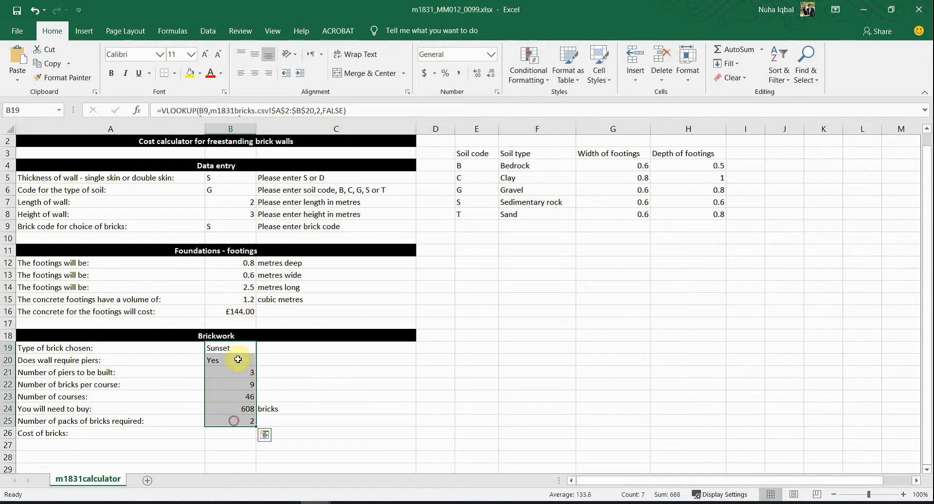
Step: Set B9's brick code to M and confirm B19 now reads Milton Buff
{"action": "left_click", "coordinate": [228, 227]}
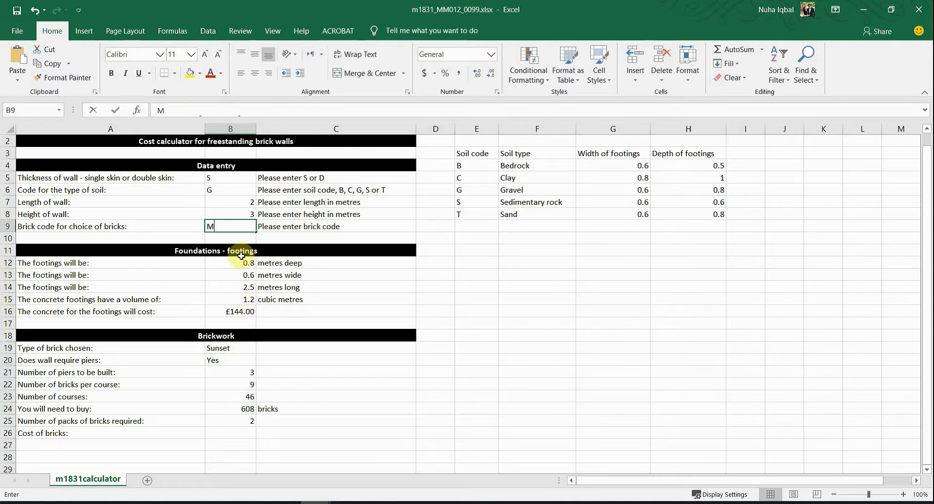
{"action": "type", "text": "M"}
{"action": "key", "text": "Return"}
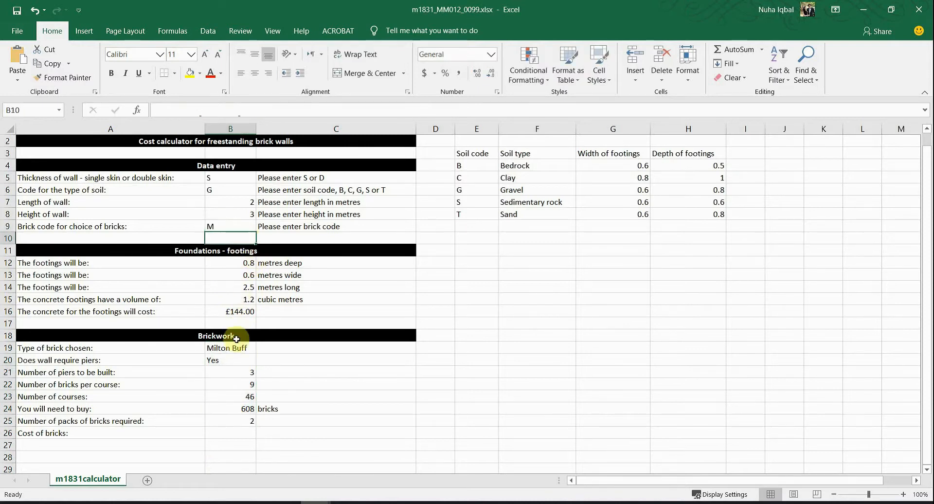
{"action": "left_click", "coordinate": [236, 346]}
{"action": "left_click", "coordinate": [231, 431]}
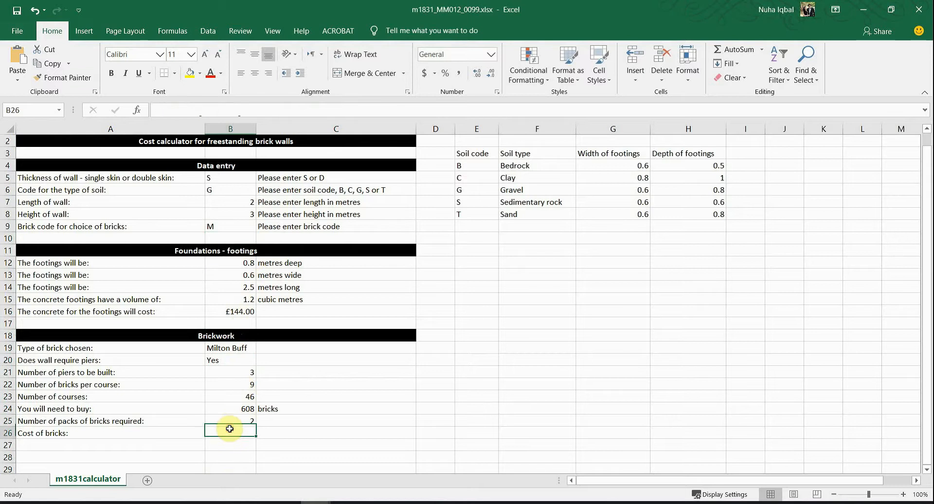
{"action": "left_click", "coordinate": [367, 475]}
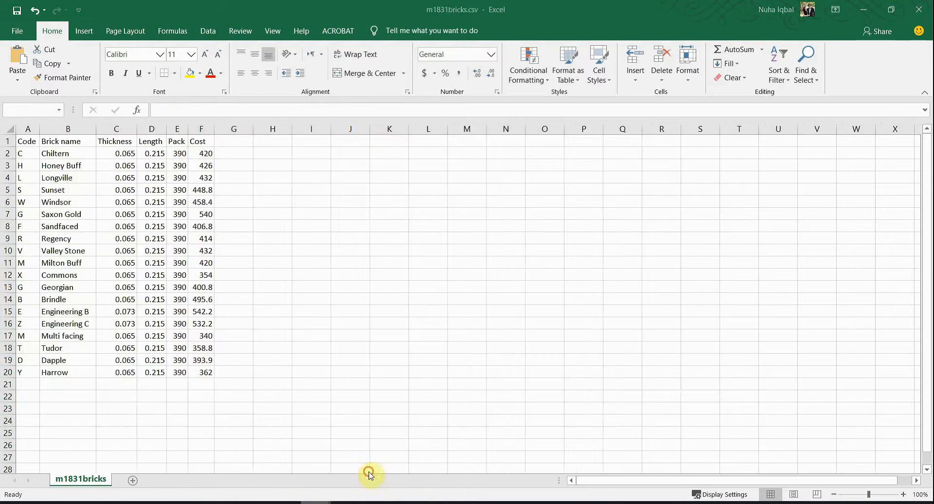
Step: Check the Cost column F in m1831bricks.csv, noting the Multi facing cost of 340
{"action": "left_click", "coordinate": [197, 129]}
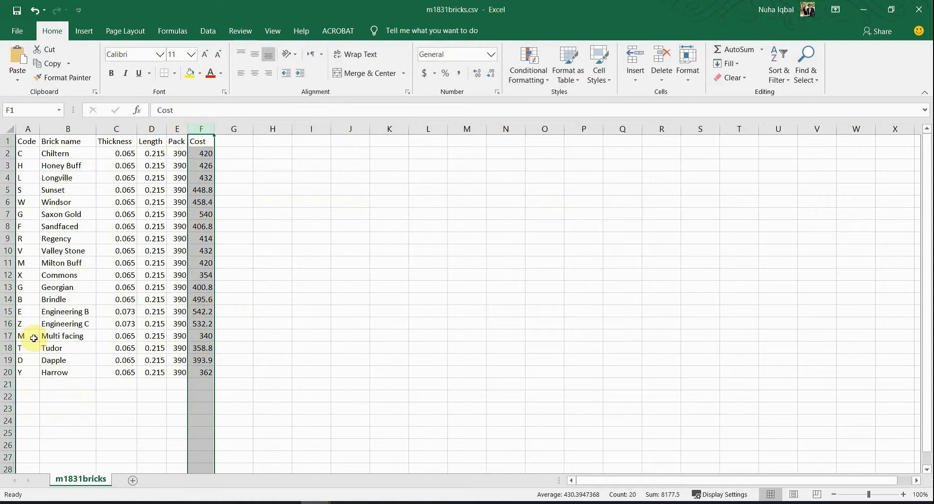
{"action": "left_click_drag", "start_coordinate": [33, 338], "coordinate": [218, 348]}
{"action": "left_click", "coordinate": [208, 339]}
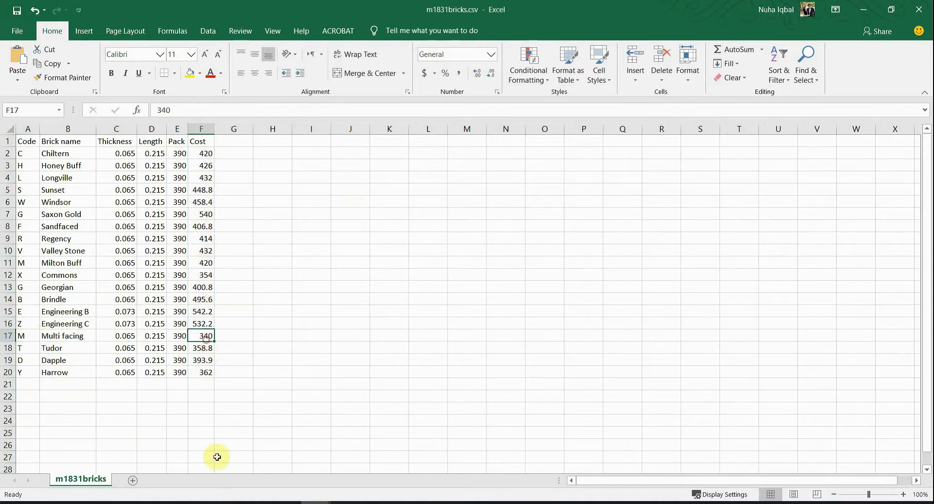
{"action": "left_click", "coordinate": [280, 503]}
{"action": "left_click", "coordinate": [315, 503]}
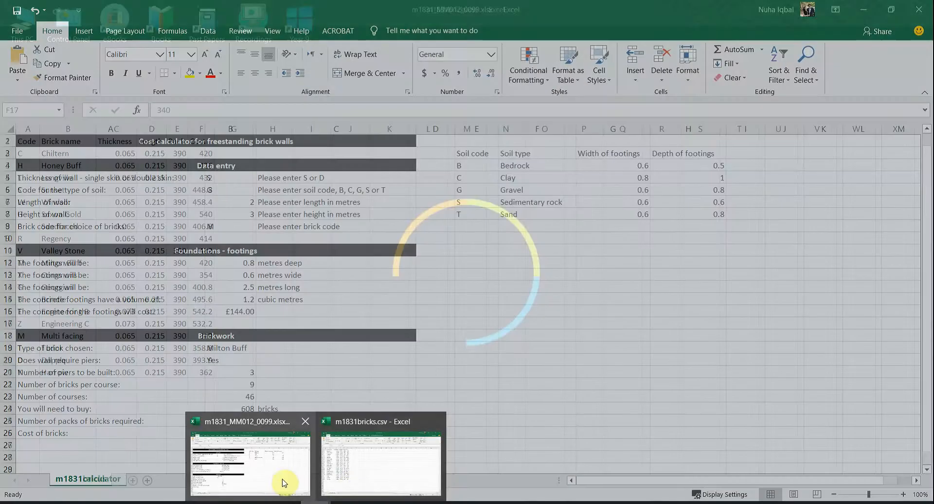
{"action": "left_click", "coordinate": [284, 483]}
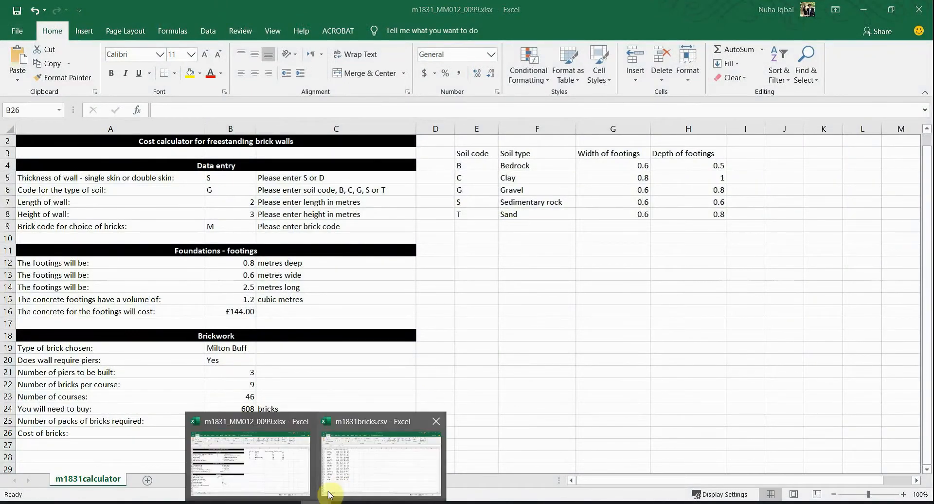
{"action": "left_click", "coordinate": [335, 484]}
{"action": "left_click_drag", "start_coordinate": [209, 152], "coordinate": [201, 348]}
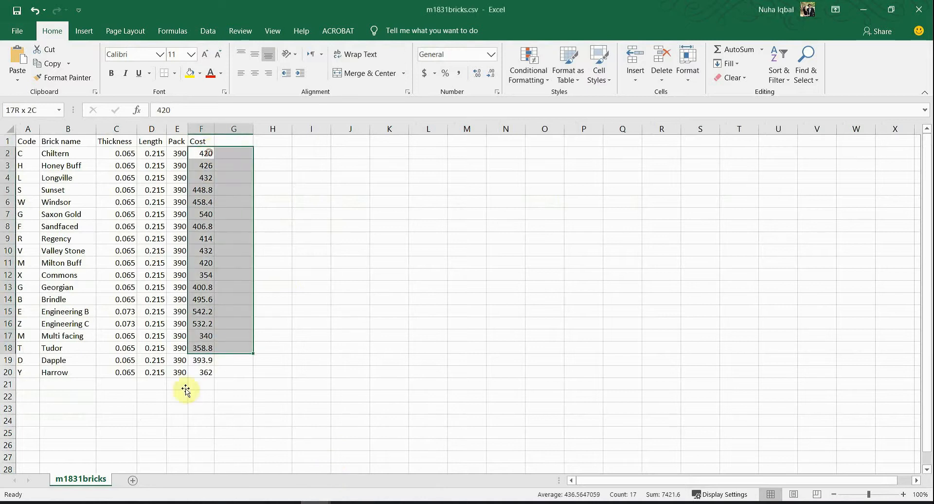
{"action": "left_click", "coordinate": [275, 482]}
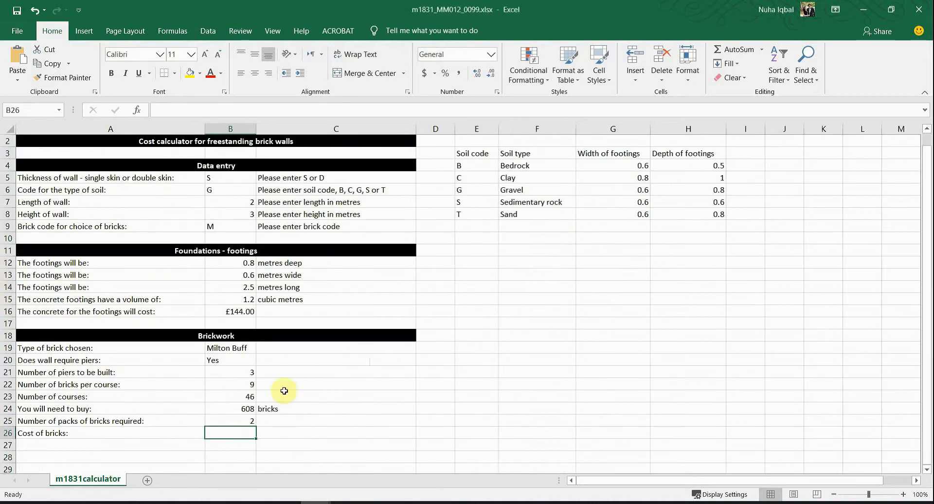
Step: Start a VLOOKUP in B26 on brick code B9 against the m1831bricks.csv table from row 2
{"action": "type", "text": "=vlooki"}
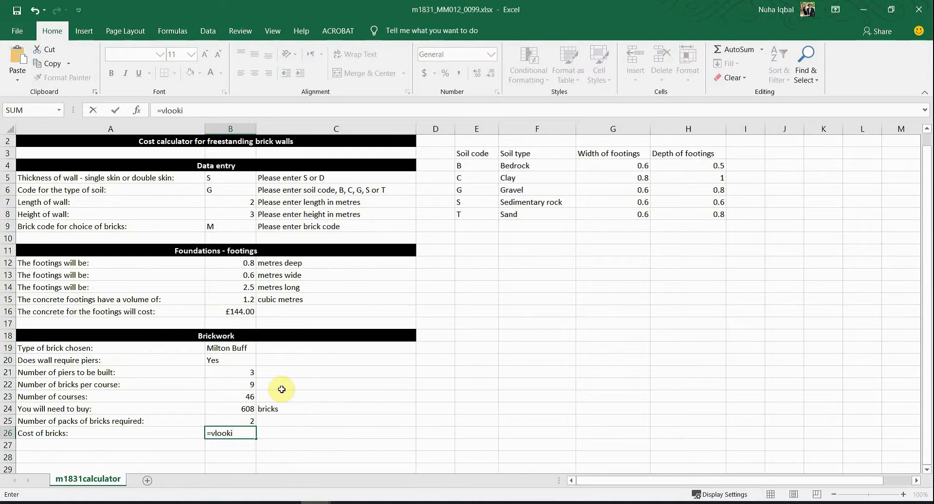
{"action": "key", "text": "BackSpace"}
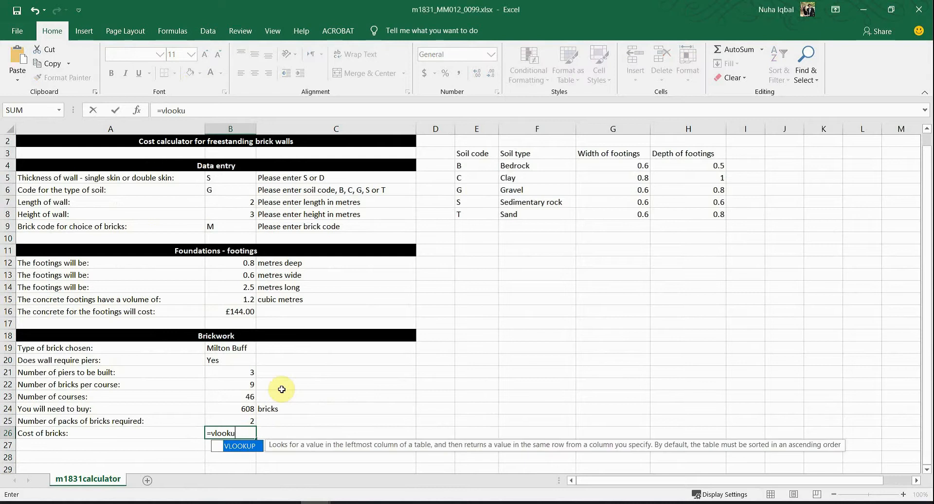
{"action": "type", "text": "up("}
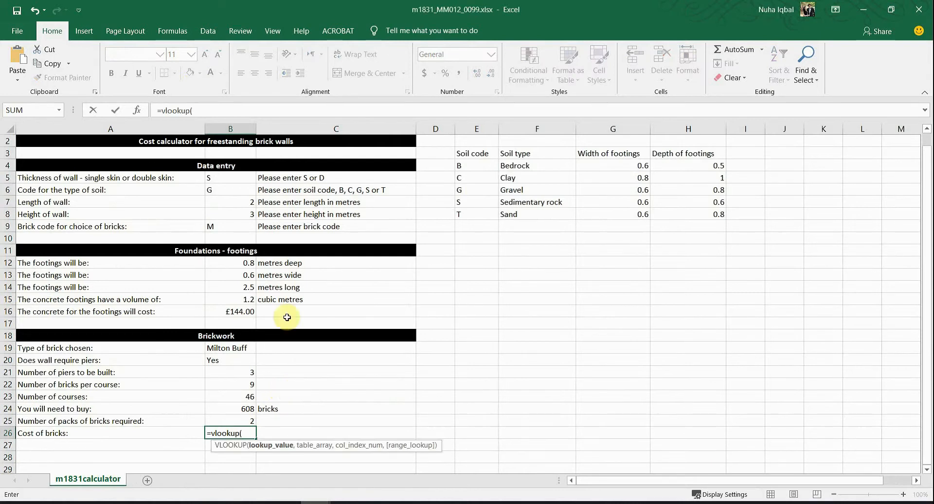
{"action": "left_click", "coordinate": [230, 228]}
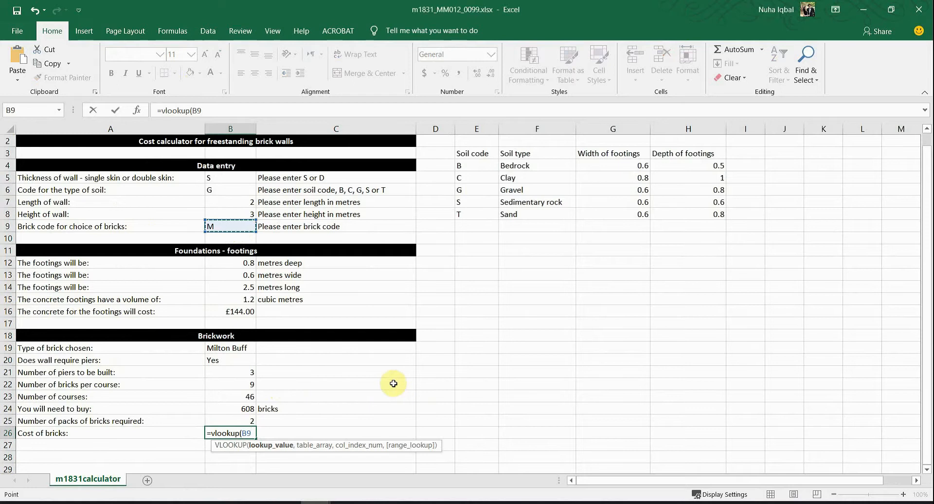
{"action": "mouse_move", "coordinate": [316, 502]}
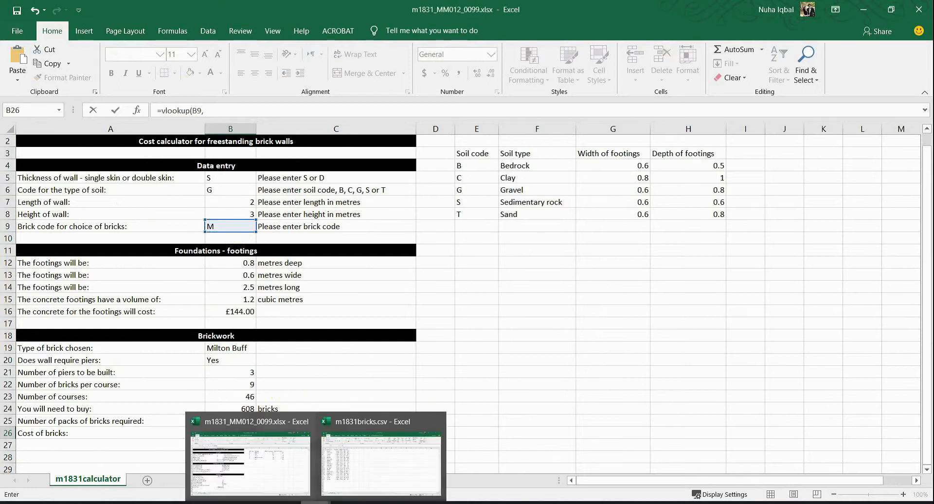
{"action": "left_click", "coordinate": [349, 485]}
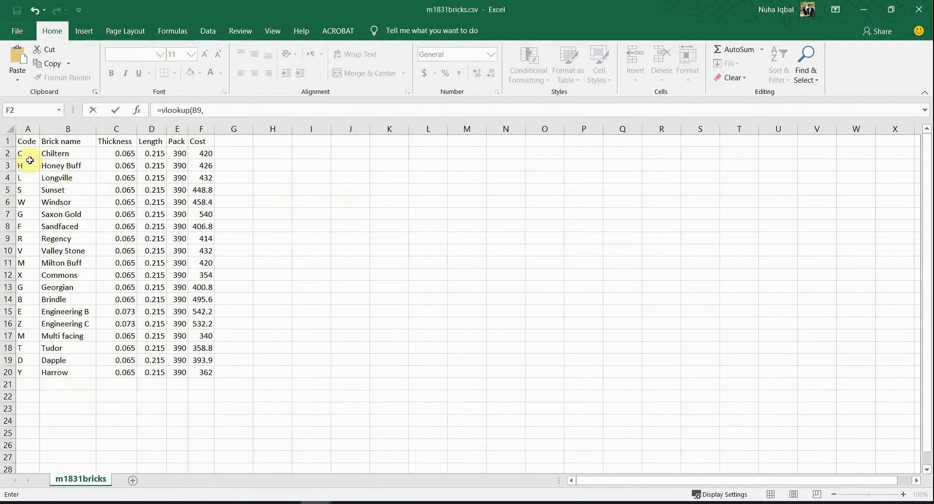
{"action": "left_click_drag", "start_coordinate": [24, 153], "coordinate": [197, 152]}
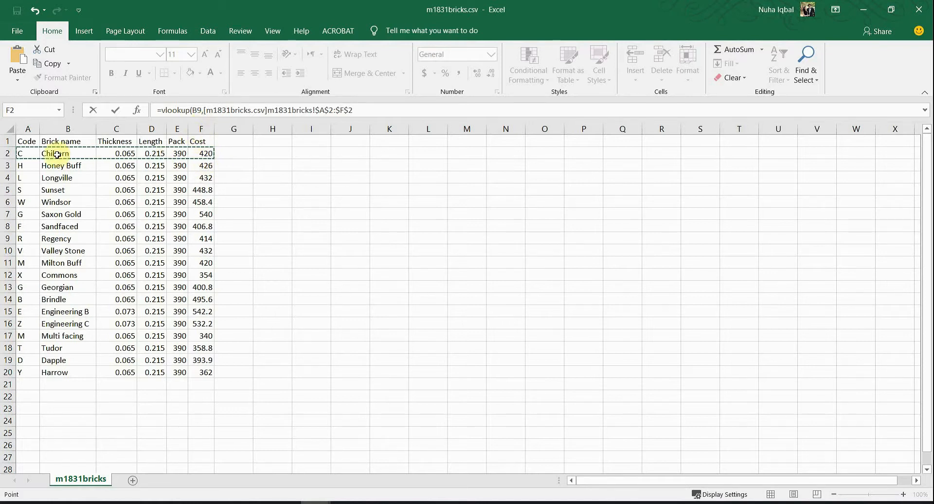
{"action": "left_click_drag", "start_coordinate": [21, 152], "coordinate": [198, 372]}
Step: Complete the lookup with column 6 and FALSE so B26 shows a cost of 420
{"action": "key", "text": "alt+Tab"}
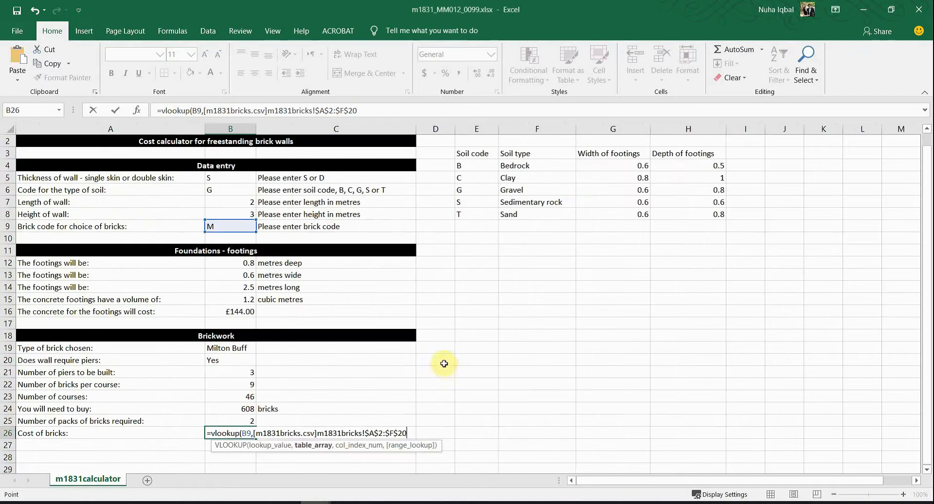
{"action": "type", "text": ","}
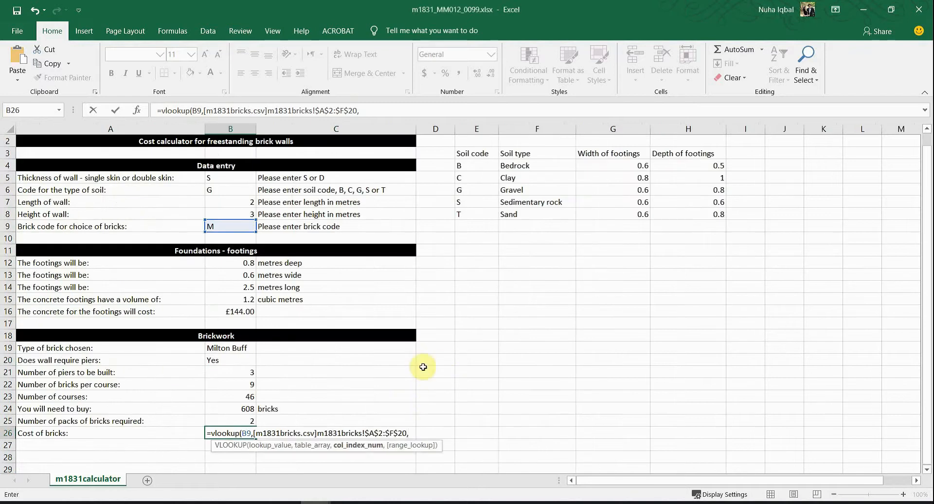
{"action": "key", "text": "alt+Tab"}
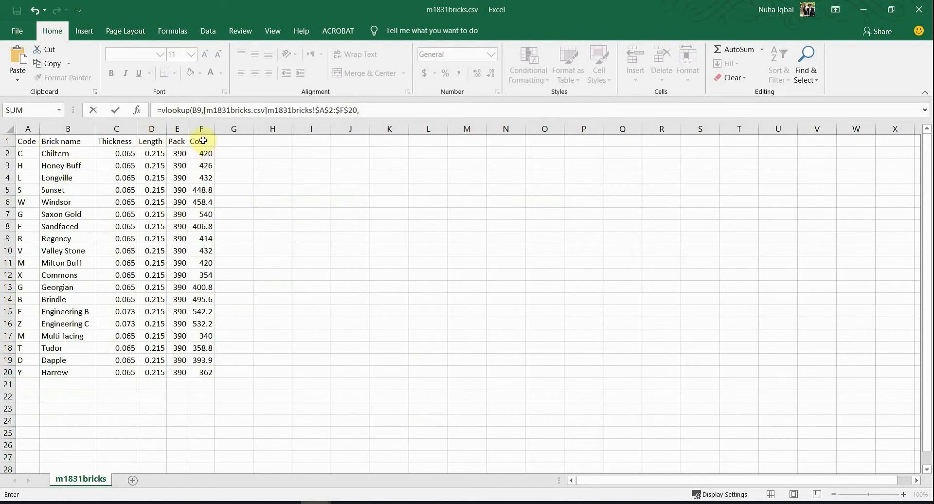
{"action": "key", "text": "alt+Tab"}
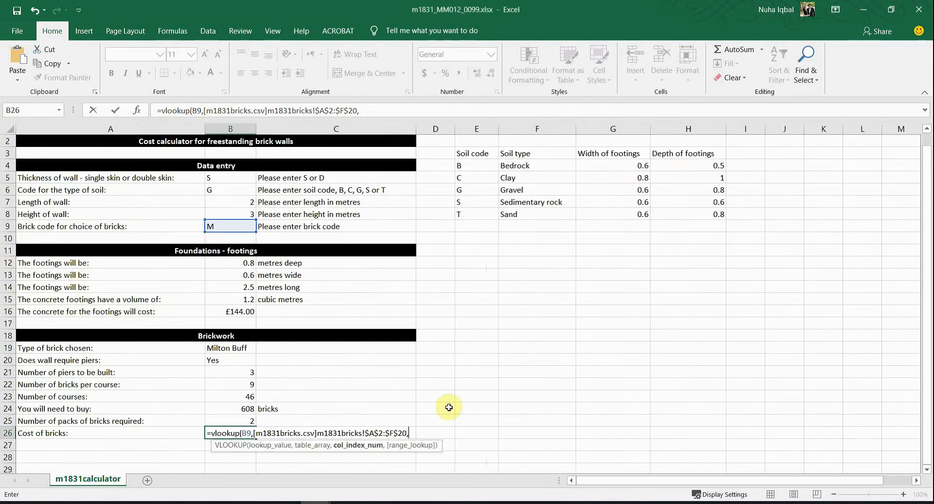
{"action": "type", "text": ",6,"}
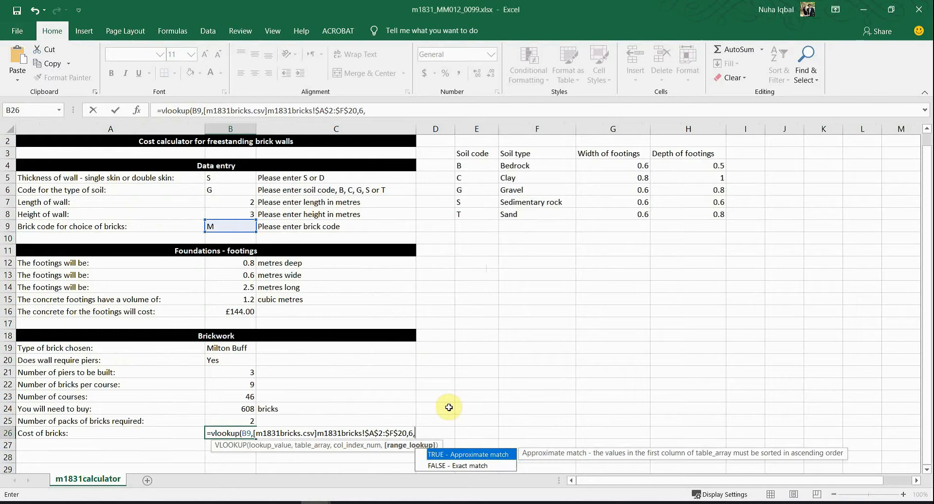
{"action": "type", "text": "FALSE)"}
{"action": "key", "text": "Return"}
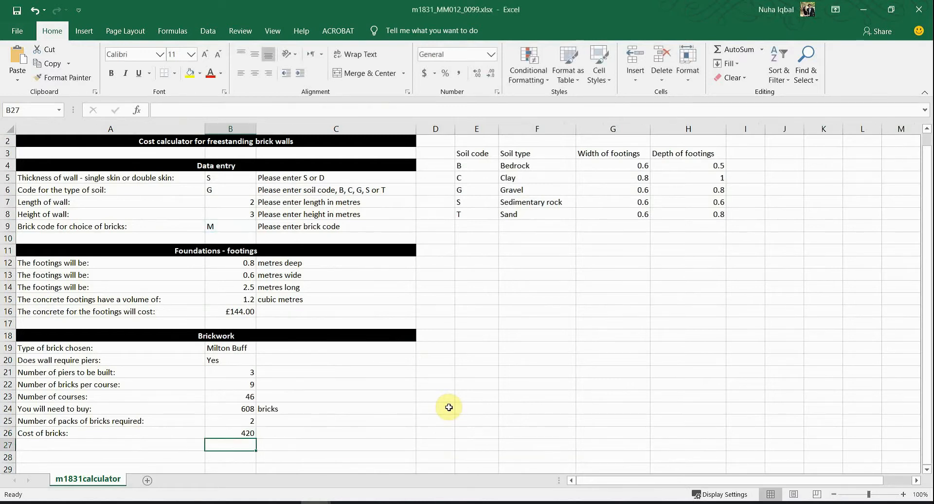
Step: Inspect the B26 formula and B9 code, then find Harrow's code Y in m1831bricks.csv
{"action": "left_click", "coordinate": [217, 432]}
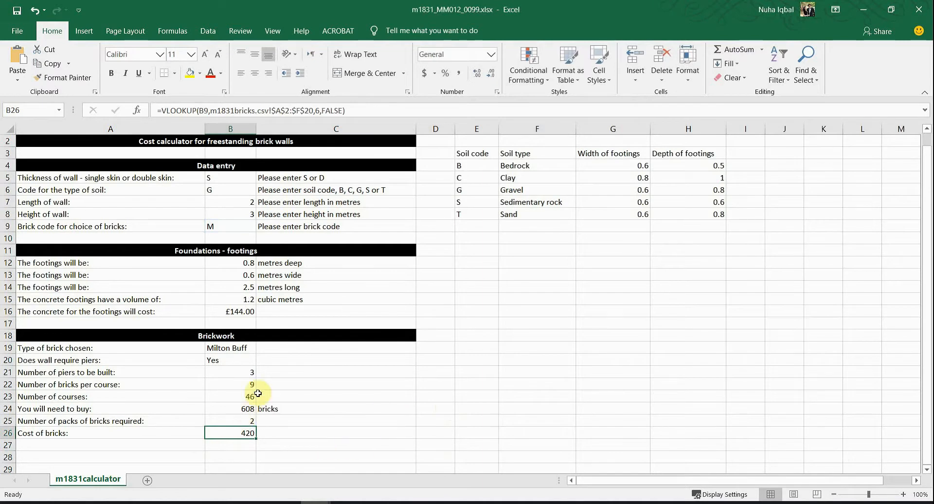
{"action": "left_click", "coordinate": [226, 225]}
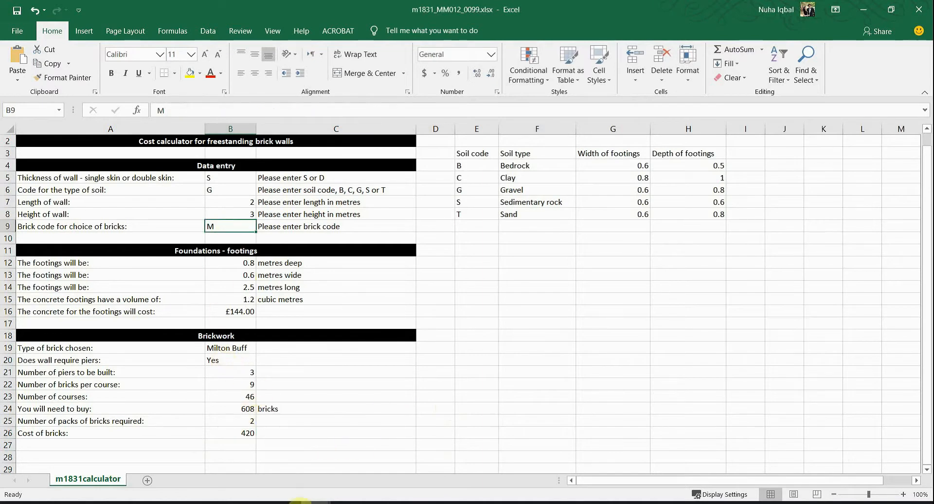
{"action": "mouse_move", "coordinate": [310, 503]}
{"action": "left_click", "coordinate": [337, 470]}
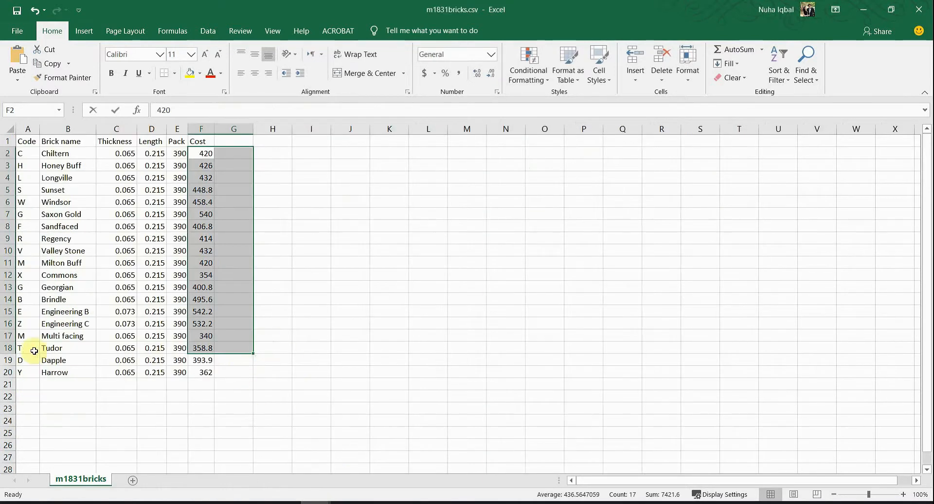
{"action": "left_click_drag", "start_coordinate": [21, 334], "coordinate": [213, 336]}
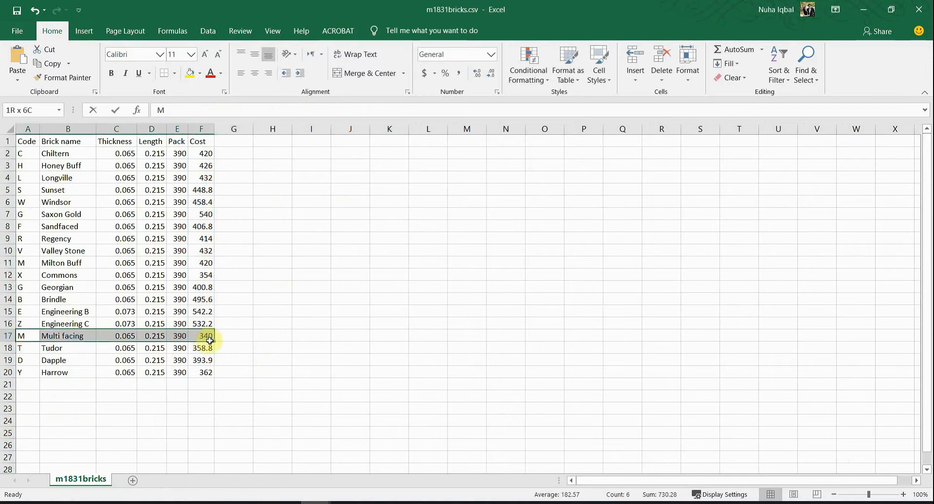
{"action": "left_click", "coordinate": [25, 373]}
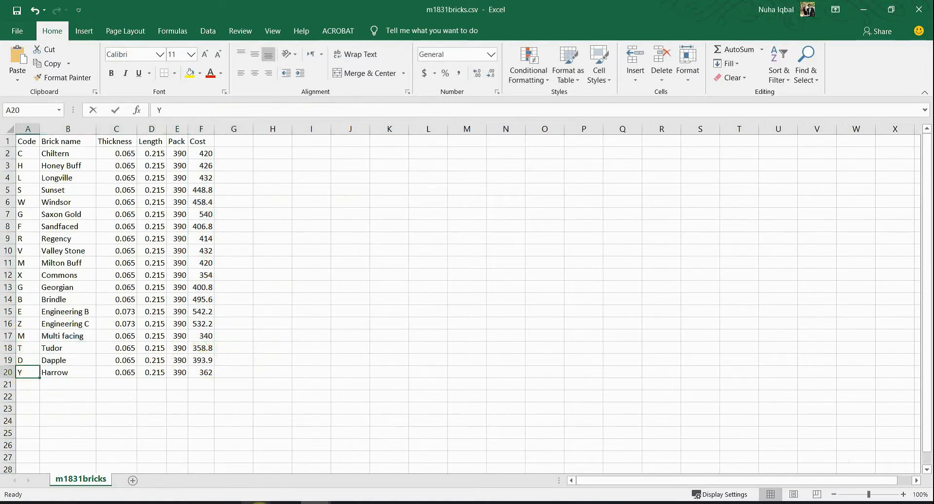
Step: Enter brick code Y in B9 and confirm Harrow is chosen with a cost of 362
{"action": "left_click", "coordinate": [217, 501]}
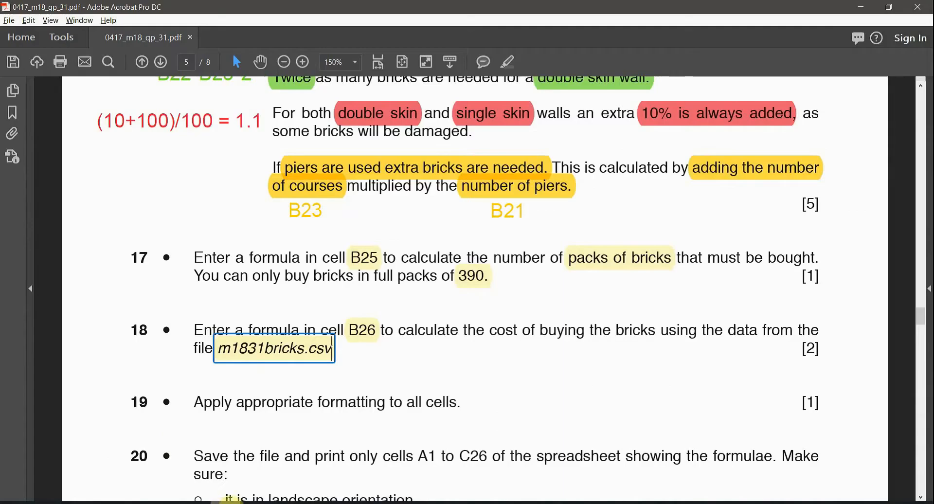
{"action": "mouse_move", "coordinate": [321, 500]}
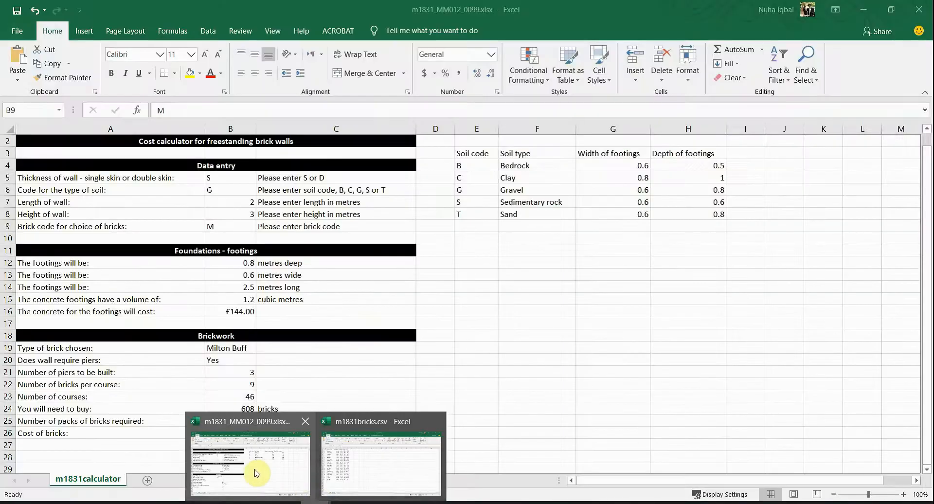
{"action": "left_click", "coordinate": [253, 472]}
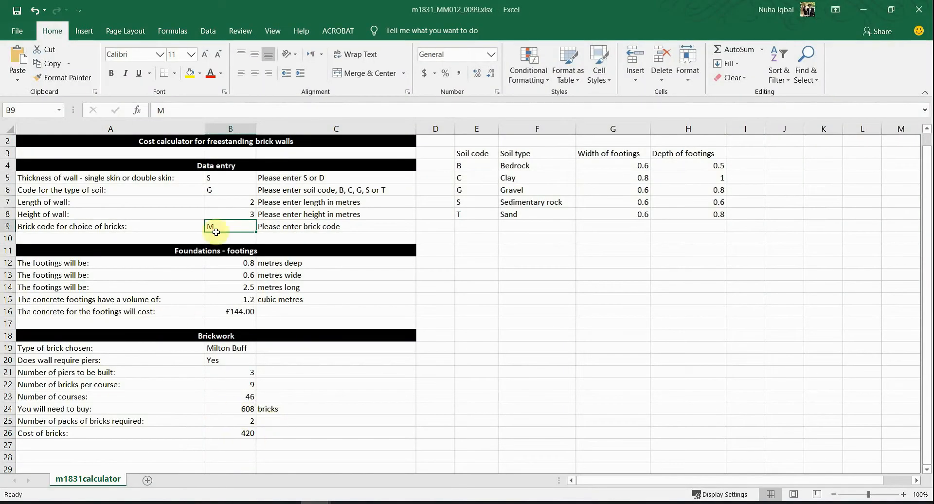
{"action": "type", "text": "Y"}
{"action": "left_click", "coordinate": [343, 408]}
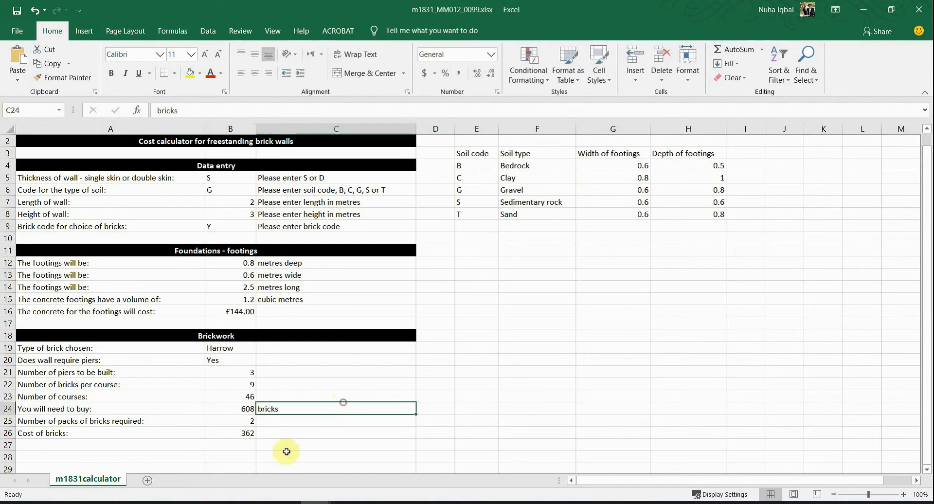
{"action": "left_click", "coordinate": [244, 433]}
{"action": "left_click", "coordinate": [226, 348]}
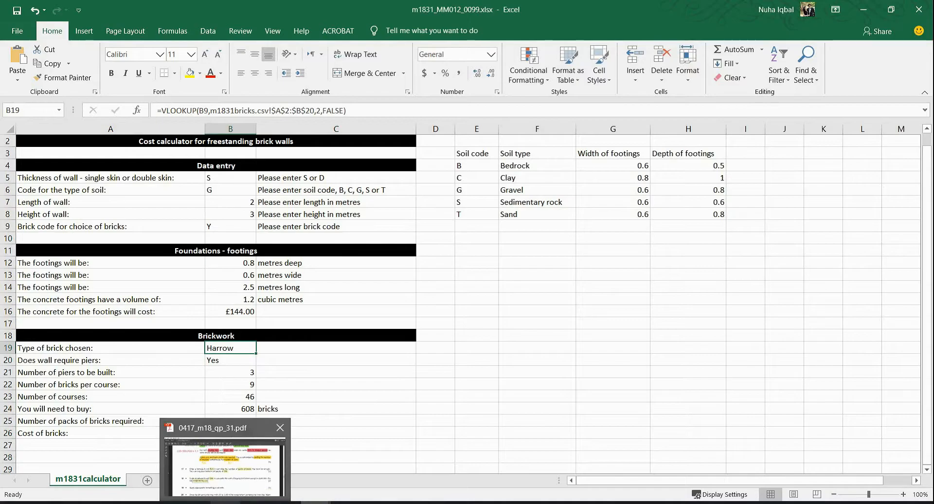
Step: Mark the 'formatting to all cells' wording in question 19 of the question paper
{"action": "left_click", "coordinate": [225, 501]}
{"action": "left_click", "coordinate": [277, 402]}
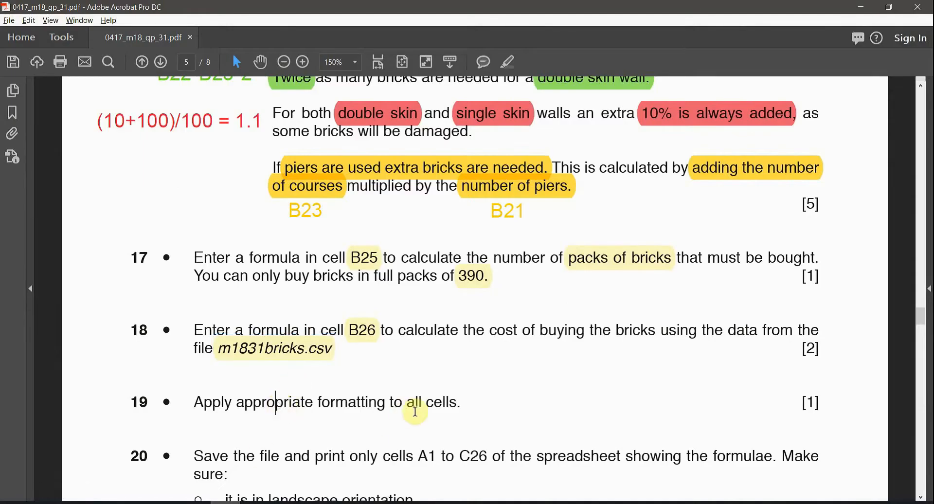
{"action": "left_click_drag", "start_coordinate": [459, 403], "coordinate": [363, 406]}
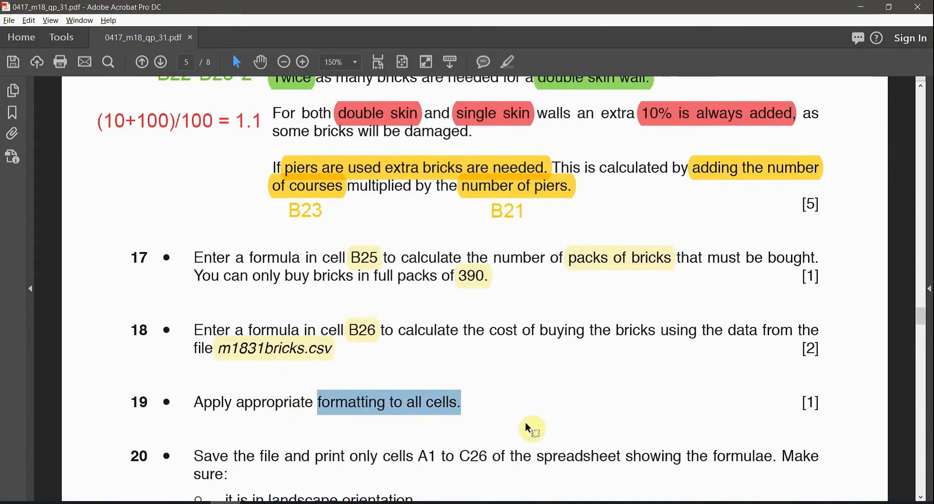
Step: Copy B16's currency format to B26 with Format Painter so it reads £362.00
{"action": "left_click", "coordinate": [258, 453]}
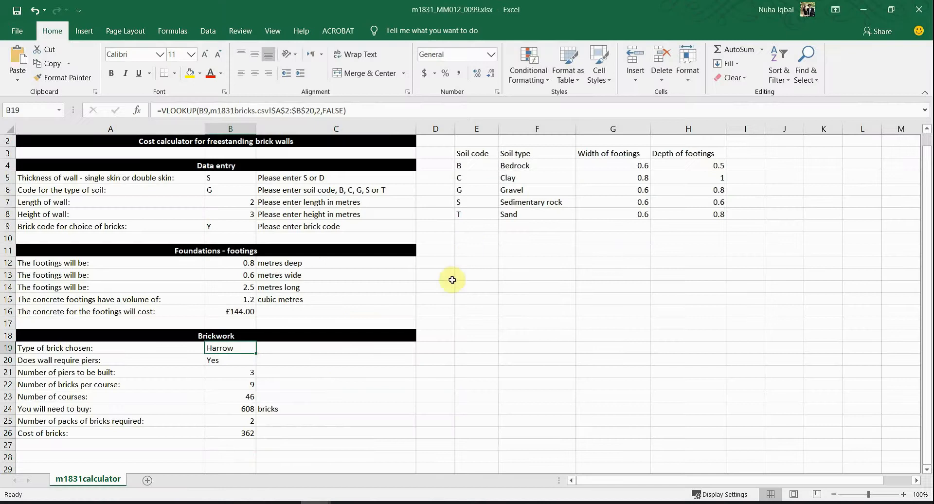
{"action": "left_click", "coordinate": [231, 433]}
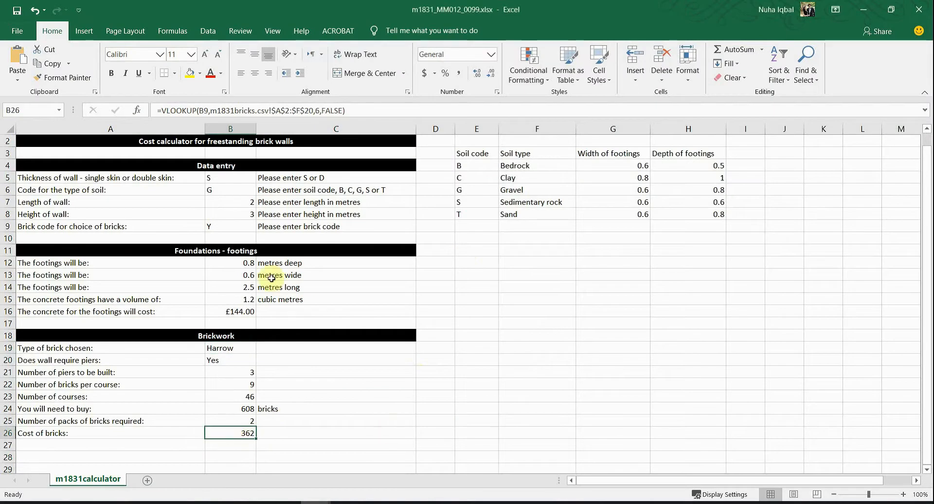
{"action": "left_click", "coordinate": [241, 312]}
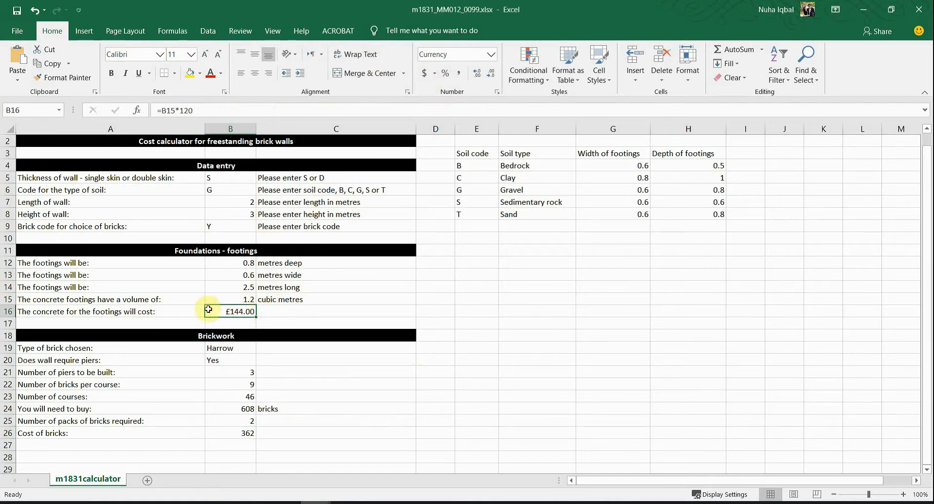
{"action": "left_click", "coordinate": [74, 77]}
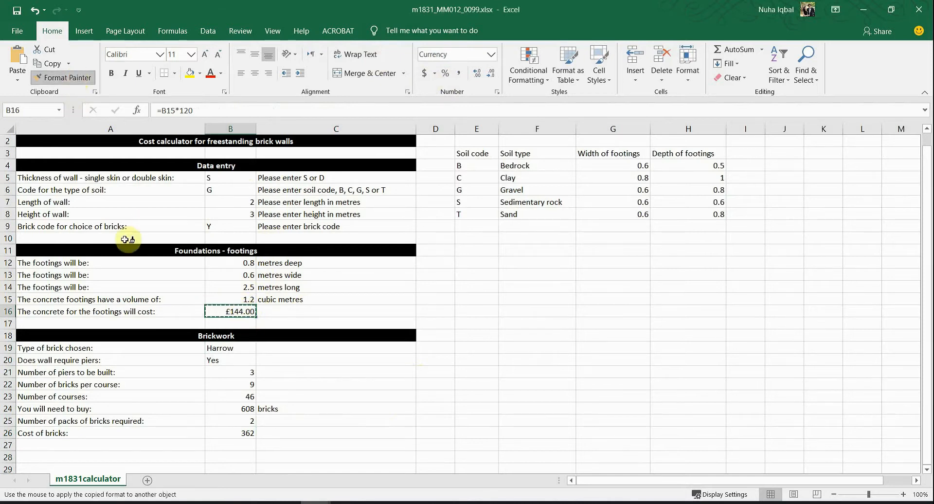
{"action": "left_click", "coordinate": [234, 434]}
{"action": "left_click", "coordinate": [340, 432]}
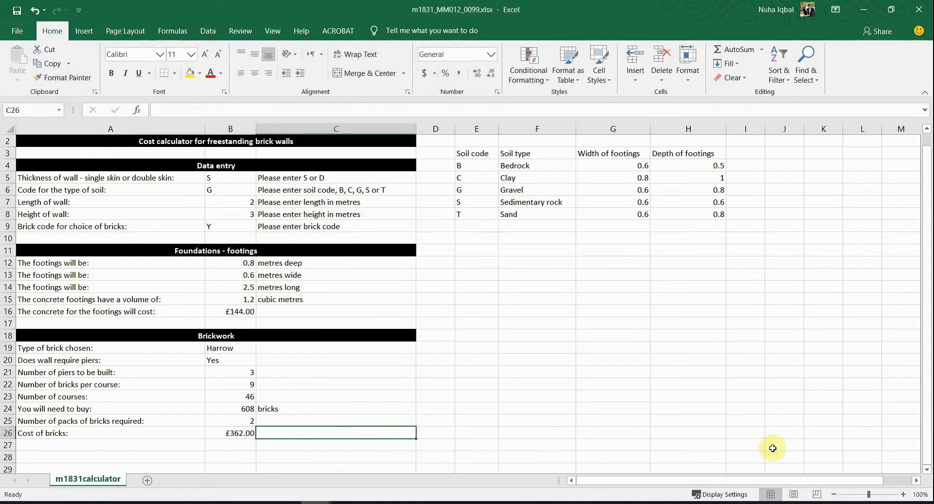
{"action": "scroll", "coordinate": [539, 263], "scroll_direction": "up", "scroll_amount": 1}
{"action": "scroll", "coordinate": [494, 304], "scroll_direction": "down", "scroll_amount": 3}
{"action": "scroll", "coordinate": [453, 330], "scroll_direction": "up", "scroll_amount": 2}
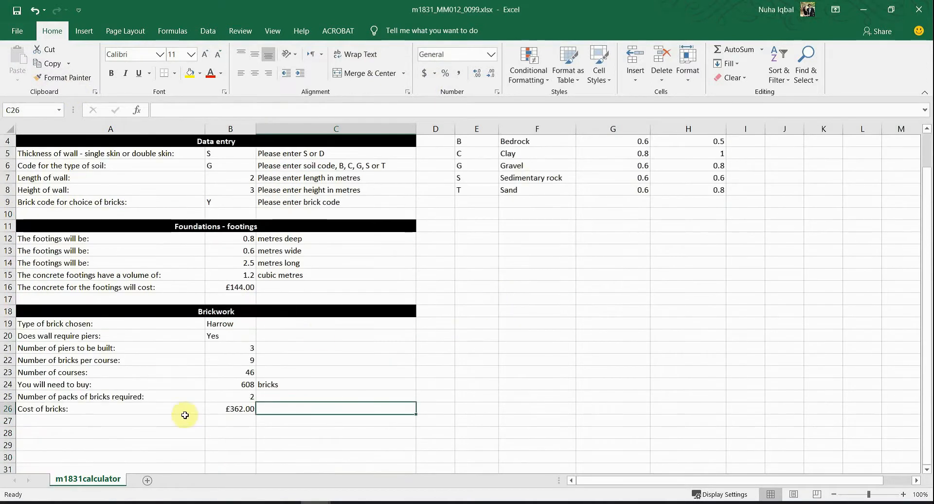
{"action": "scroll", "coordinate": [219, 243], "scroll_direction": "up", "scroll_amount": 1}
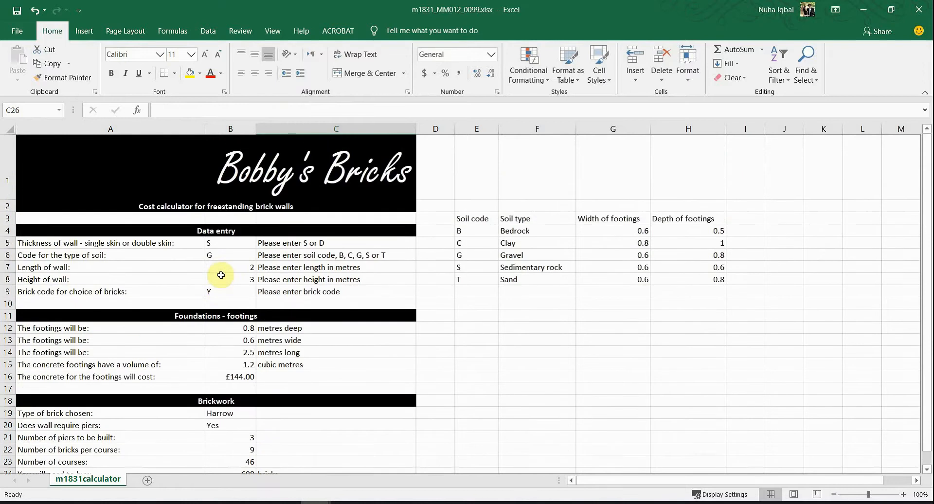
{"action": "scroll", "coordinate": [221, 275], "scroll_direction": "down", "scroll_amount": 2}
{"action": "scroll", "coordinate": [223, 273], "scroll_direction": "up", "scroll_amount": 1}
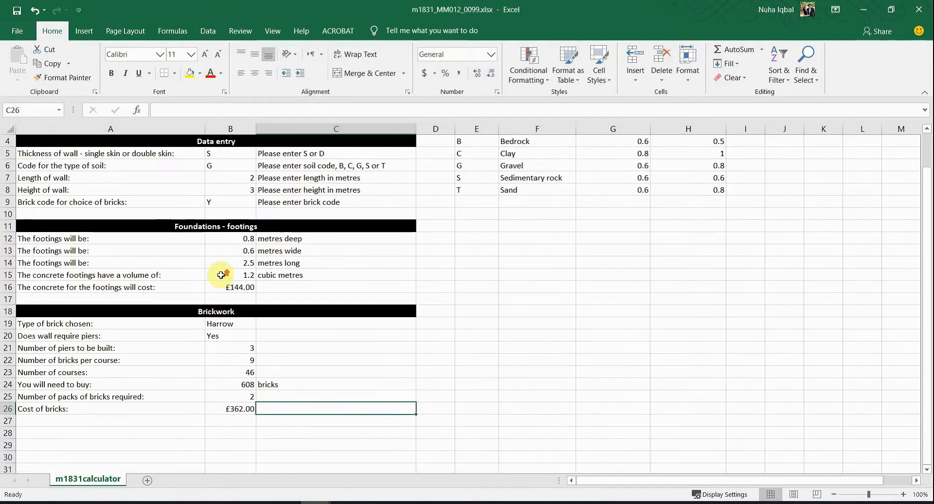
{"action": "left_click", "coordinate": [248, 500]}
Step: Highlight 'A1 to C26' and 'showing the formulae' in question 20
{"action": "scroll", "coordinate": [409, 432], "scroll_direction": "down", "scroll_amount": 3}
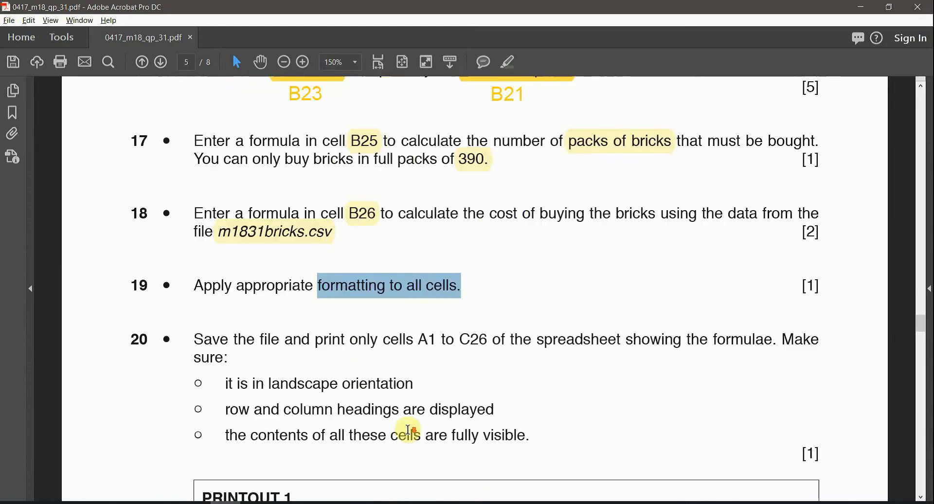
{"action": "left_click", "coordinate": [431, 340]}
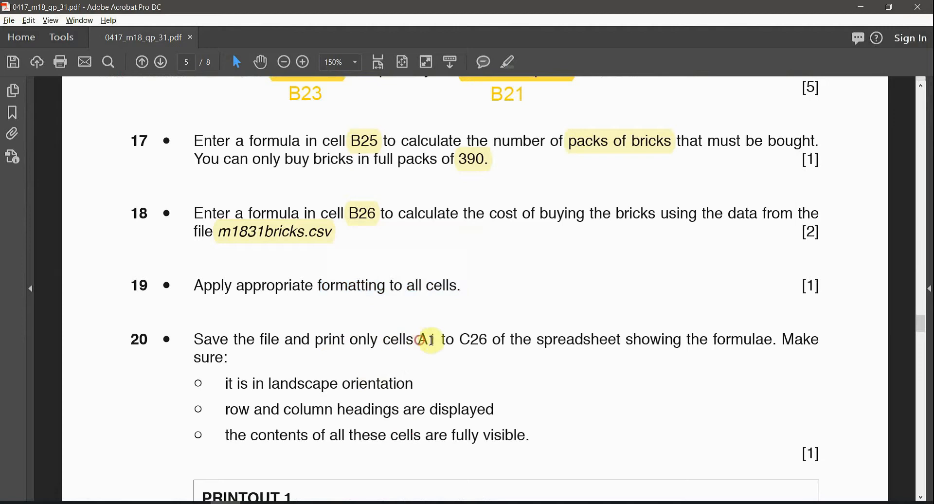
{"action": "left_click_drag", "start_coordinate": [431, 340], "coordinate": [505, 341]}
{"action": "left_click", "coordinate": [508, 66]}
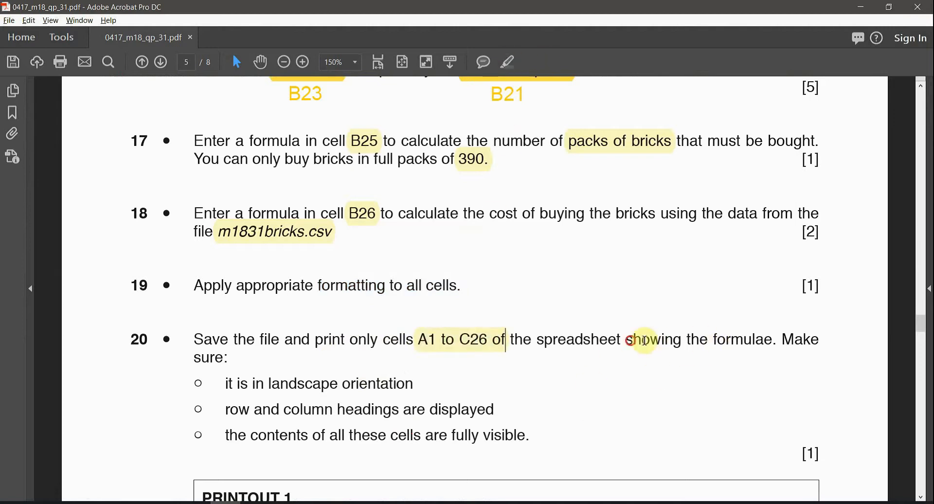
{"action": "left_click_drag", "start_coordinate": [628, 340], "coordinate": [772, 341]}
{"action": "left_click", "coordinate": [506, 63]}
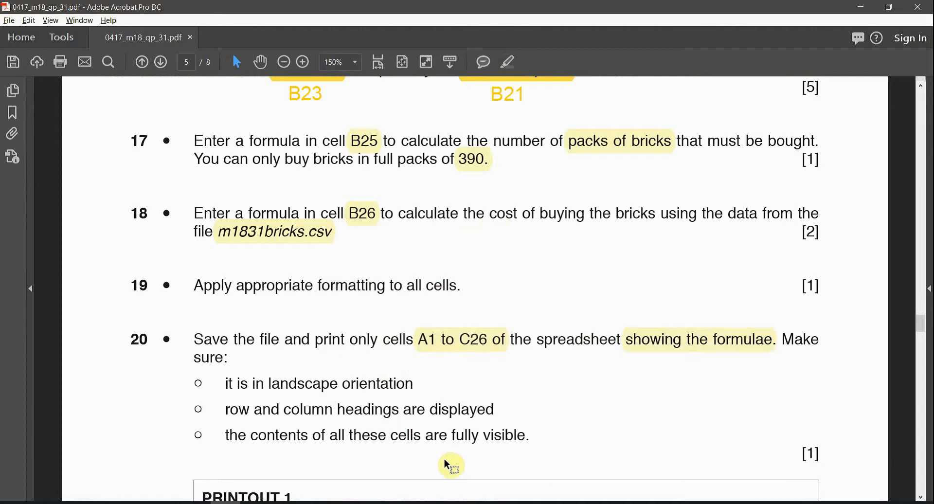
Step: Highlight the landscape, headings displayed and fully visible cells requirements in question 20
{"action": "double_click", "coordinate": [296, 388]}
{"action": "left_click", "coordinate": [508, 63]}
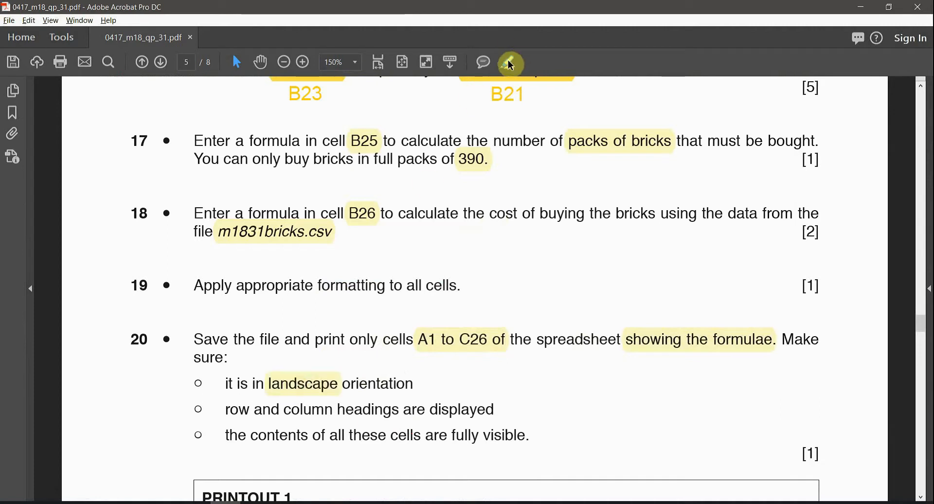
{"action": "left_click_drag", "start_coordinate": [227, 410], "coordinate": [494, 410]}
{"action": "left_click_drag", "start_coordinate": [276, 436], "coordinate": [529, 435]}
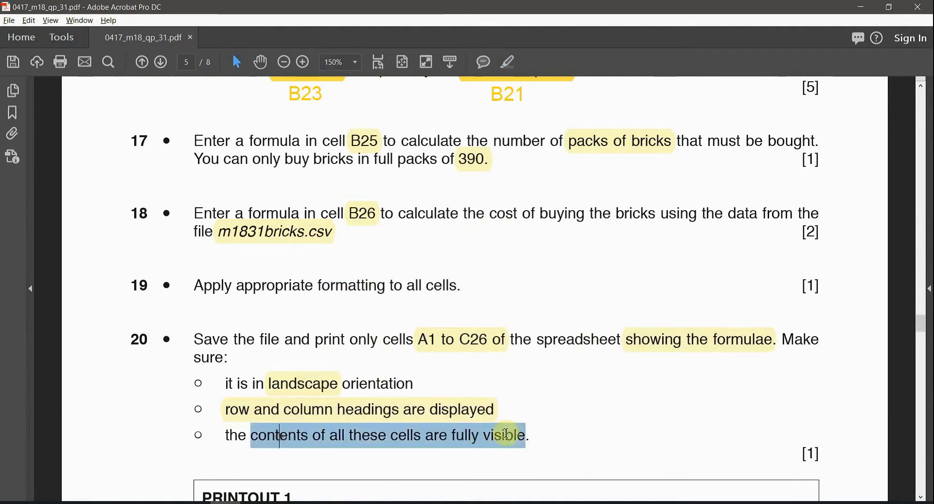
{"action": "left_click", "coordinate": [507, 61]}
{"action": "scroll", "coordinate": [486, 321], "scroll_direction": "down", "scroll_amount": 4}
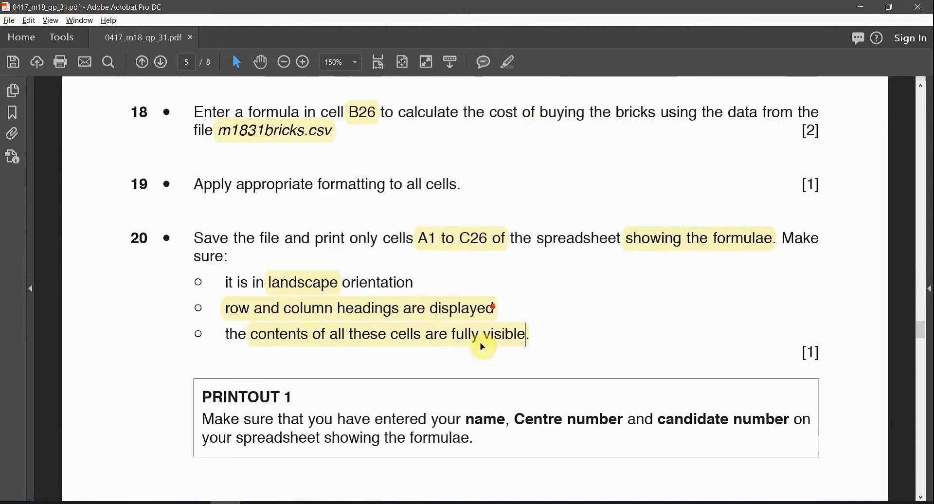
{"action": "left_click_drag", "start_coordinate": [498, 396], "coordinate": [498, 416]}
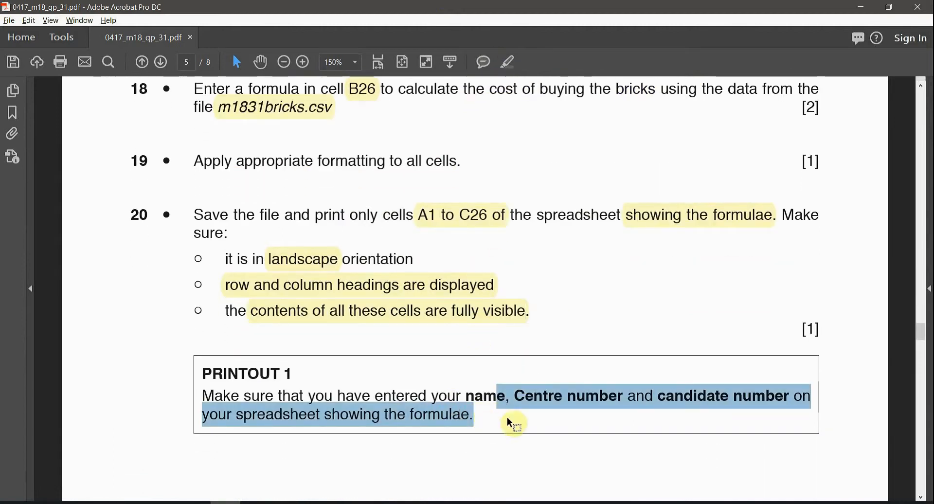
{"action": "left_click_drag", "start_coordinate": [415, 410], "coordinate": [474, 359]}
{"action": "scroll", "coordinate": [474, 359], "scroll_direction": "down", "scroll_amount": 2}
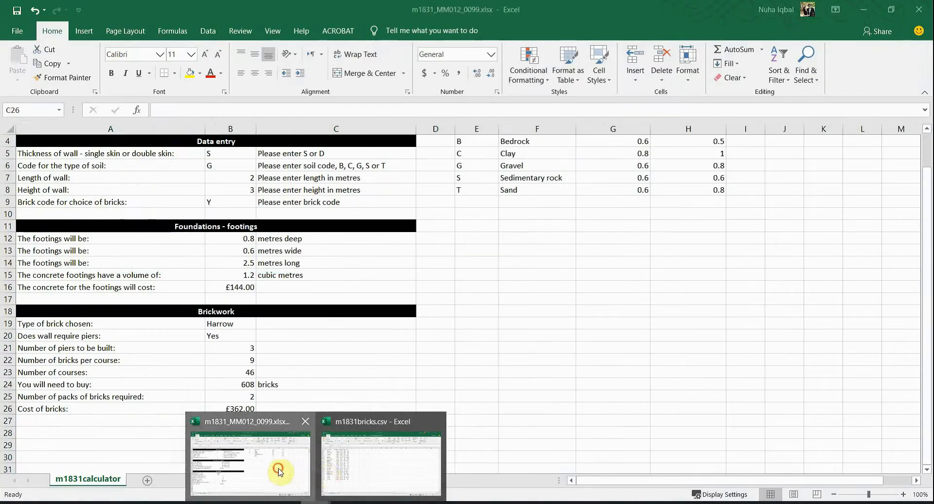
Step: Select A1:C26 and set Print Selection so the print preview fits on one page
{"action": "left_click", "coordinate": [324, 475]}
{"action": "left_click", "coordinate": [188, 163]}
{"action": "scroll", "coordinate": [190, 177], "scroll_direction": "down", "scroll_amount": 2}
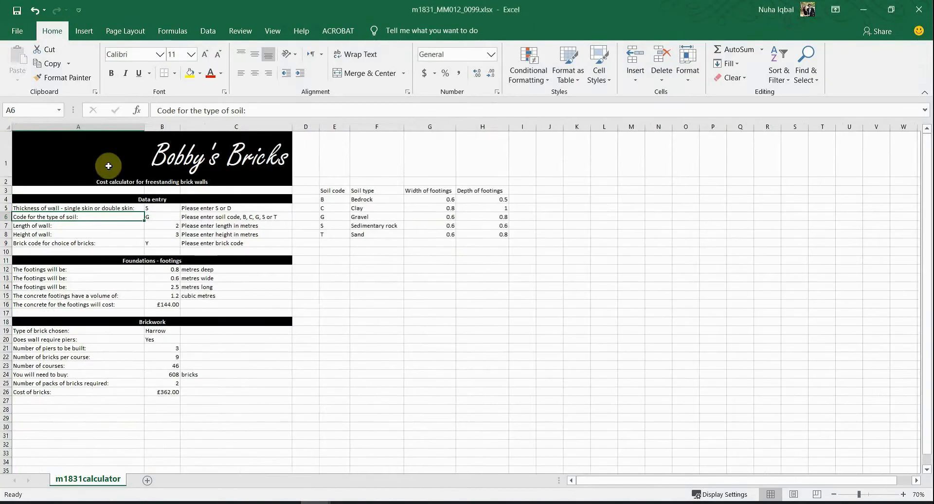
{"action": "left_click_drag", "start_coordinate": [35, 141], "coordinate": [233, 394]}
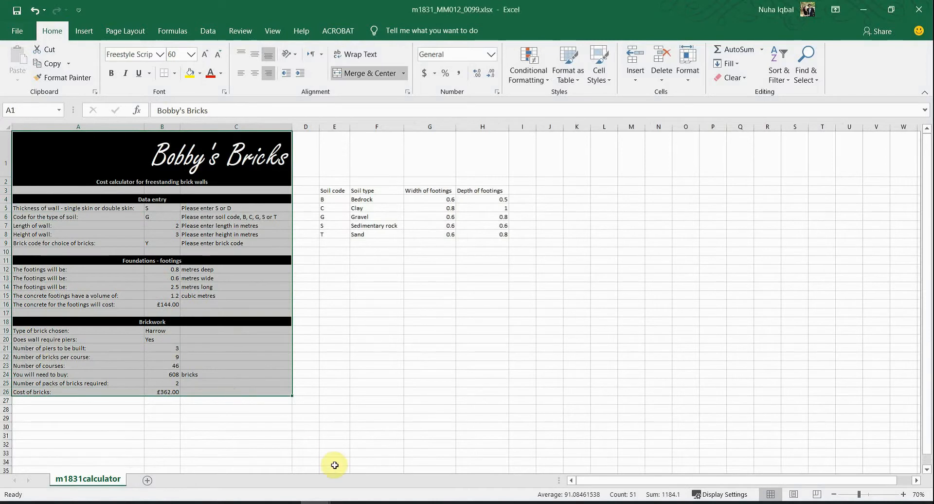
{"action": "left_click", "coordinate": [17, 31]}
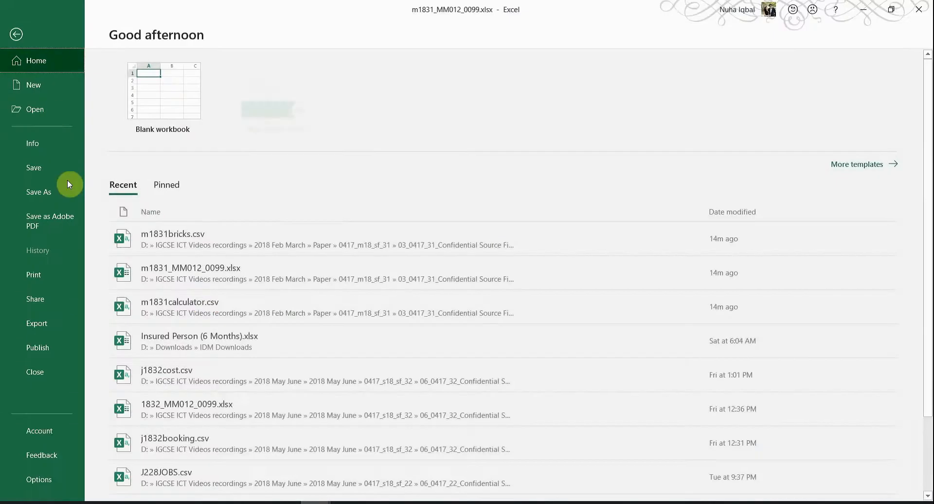
{"action": "left_click", "coordinate": [40, 276]}
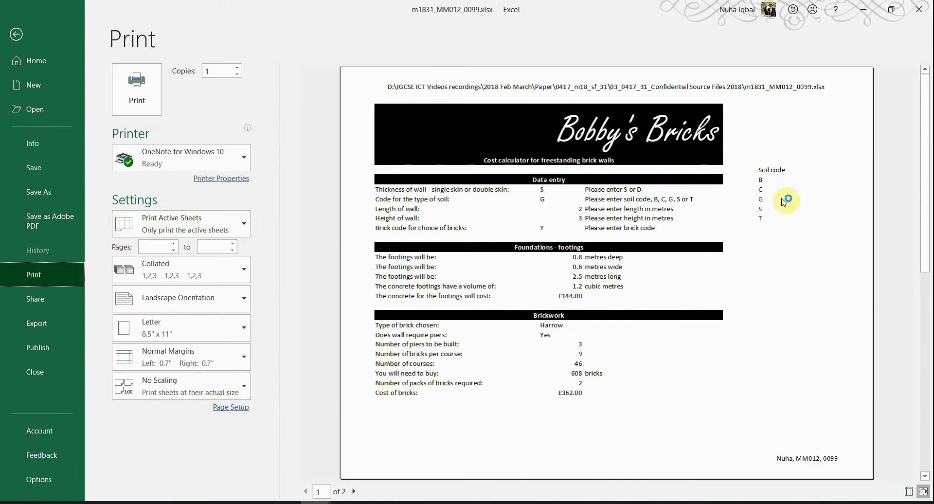
{"action": "left_click", "coordinate": [177, 234]}
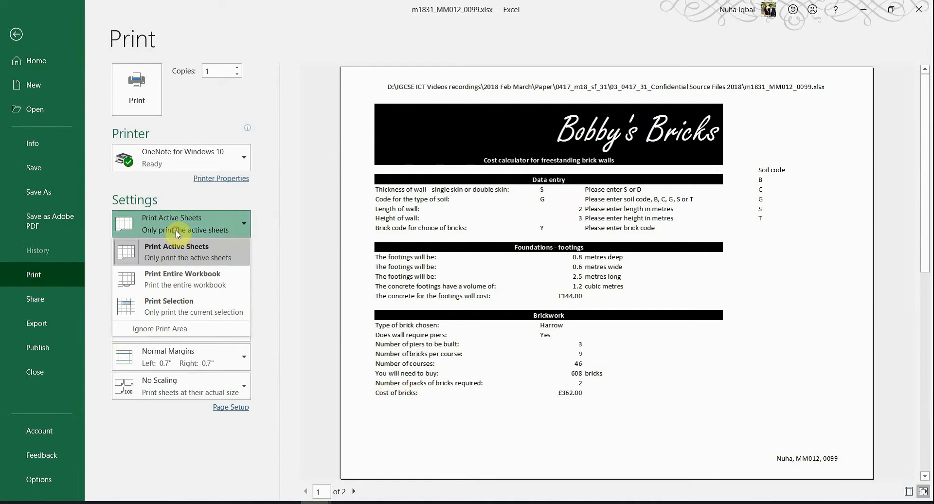
{"action": "left_click", "coordinate": [153, 315]}
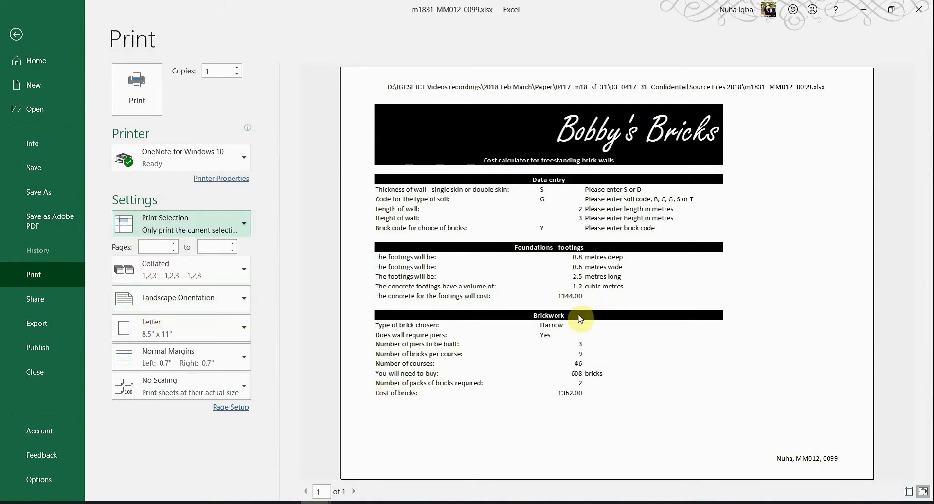
{"action": "left_click", "coordinate": [226, 503]}
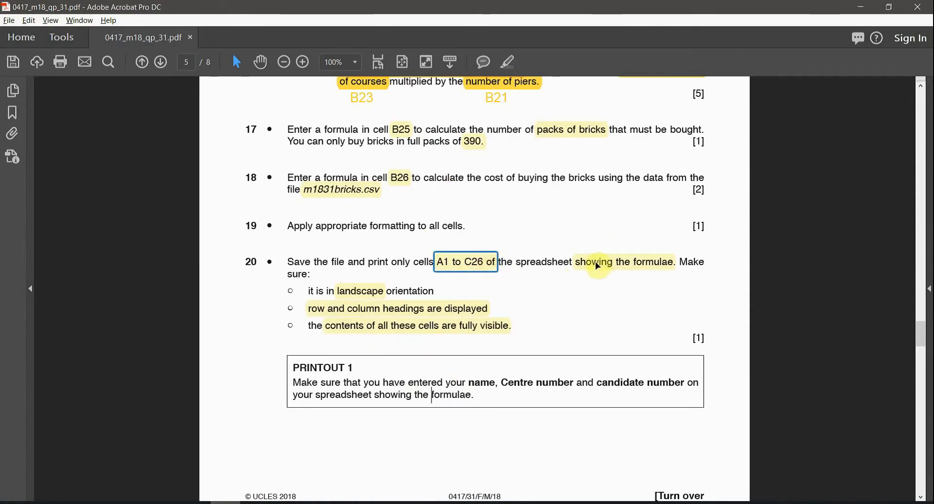
Step: Leave the print view and turn on Show Formulas for the calculator sheet
{"action": "mouse_move", "coordinate": [328, 501]}
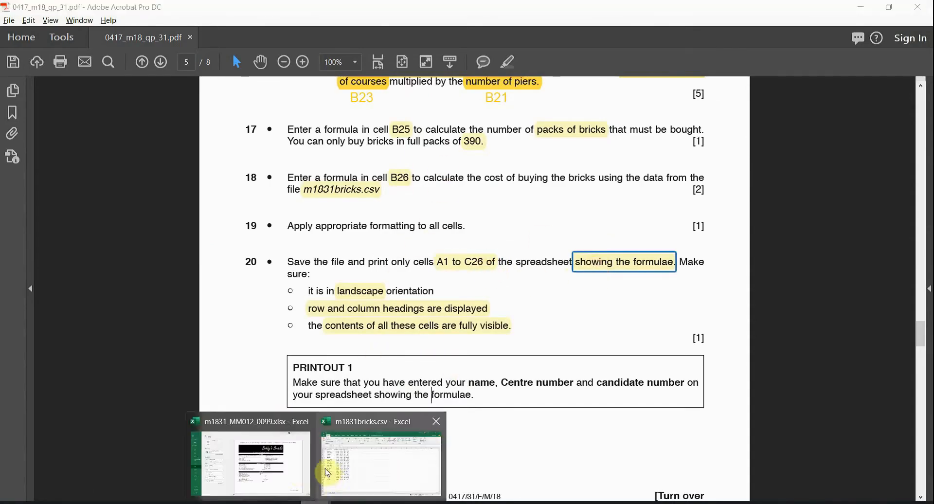
{"action": "left_click", "coordinate": [307, 467]}
{"action": "left_click", "coordinate": [16, 36]}
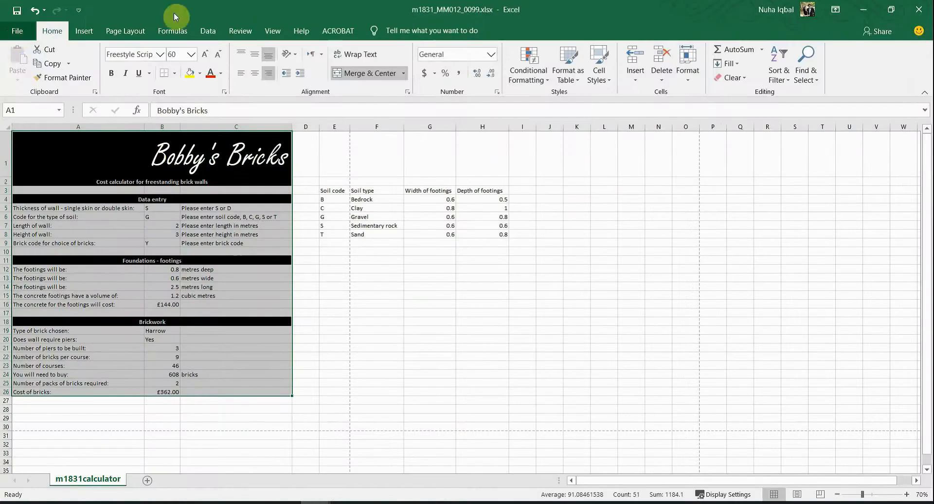
{"action": "left_click", "coordinate": [181, 32]}
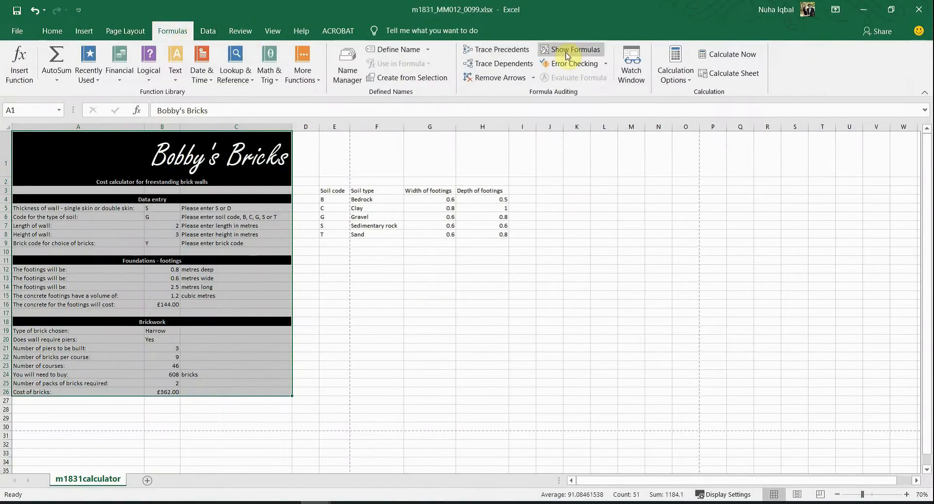
{"action": "left_click", "coordinate": [567, 53]}
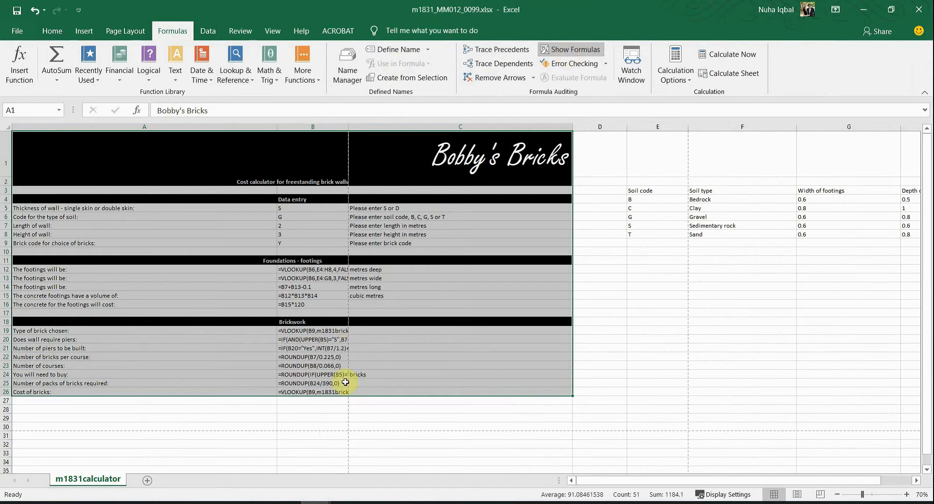
Step: Autofit column B so the longest formulas display in full
{"action": "scroll", "coordinate": [350, 380], "scroll_direction": "up", "scroll_amount": 4}
{"action": "scroll", "coordinate": [664, 359], "scroll_direction": "down", "scroll_amount": 5}
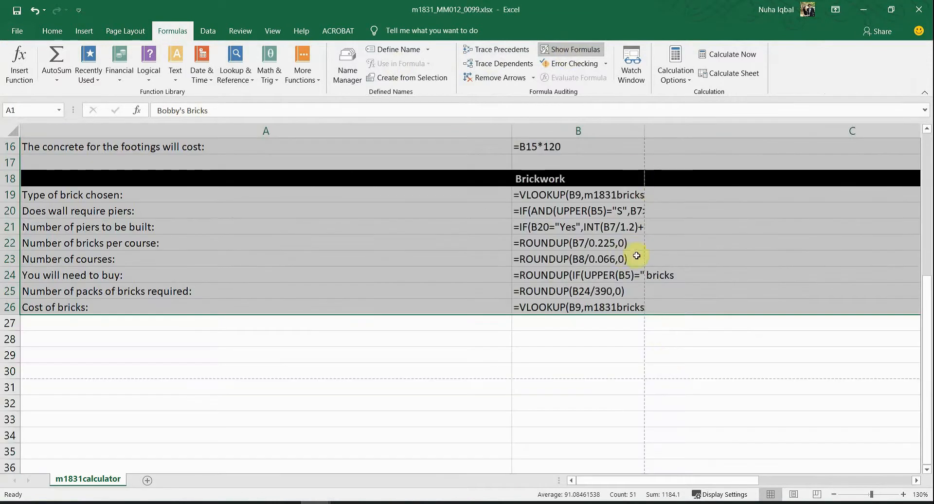
{"action": "scroll", "coordinate": [590, 276], "scroll_direction": "down", "scroll_amount": 5}
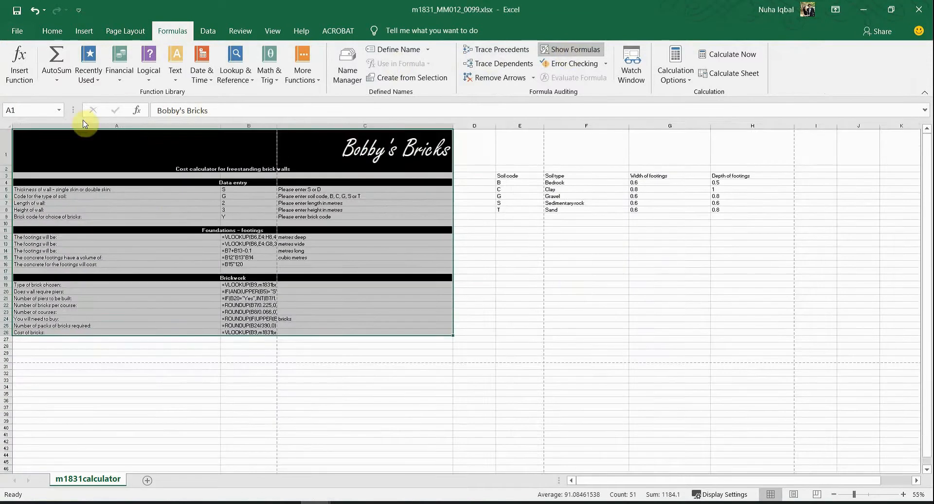
{"action": "double_click", "coordinate": [277, 127]}
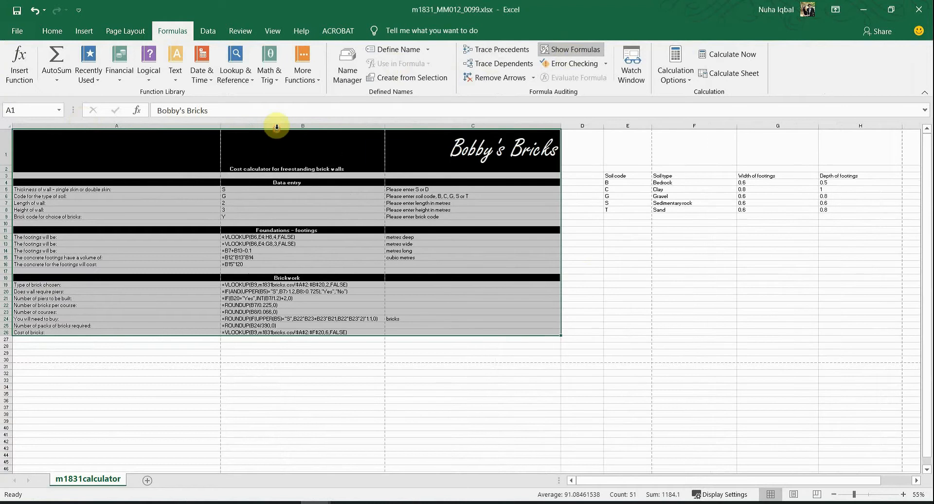
{"action": "scroll", "coordinate": [343, 370], "scroll_direction": "up", "scroll_amount": 1}
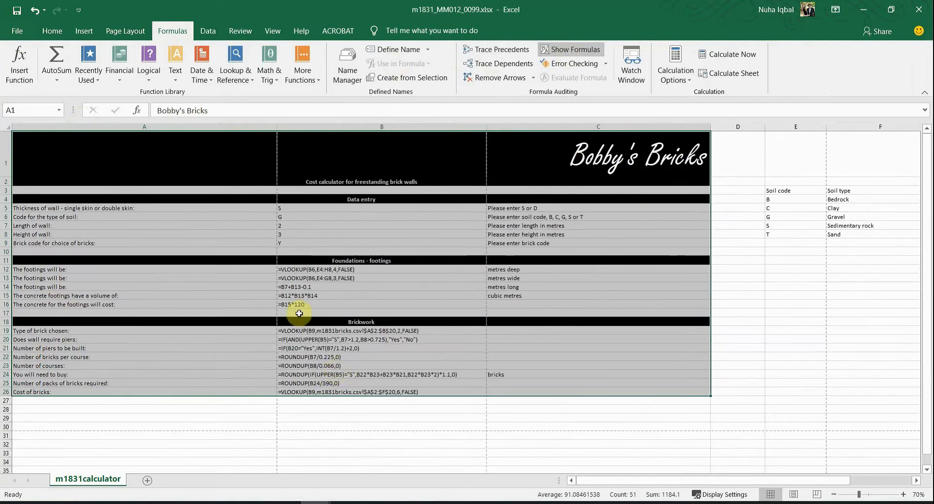
{"action": "left_click", "coordinate": [30, 30]}
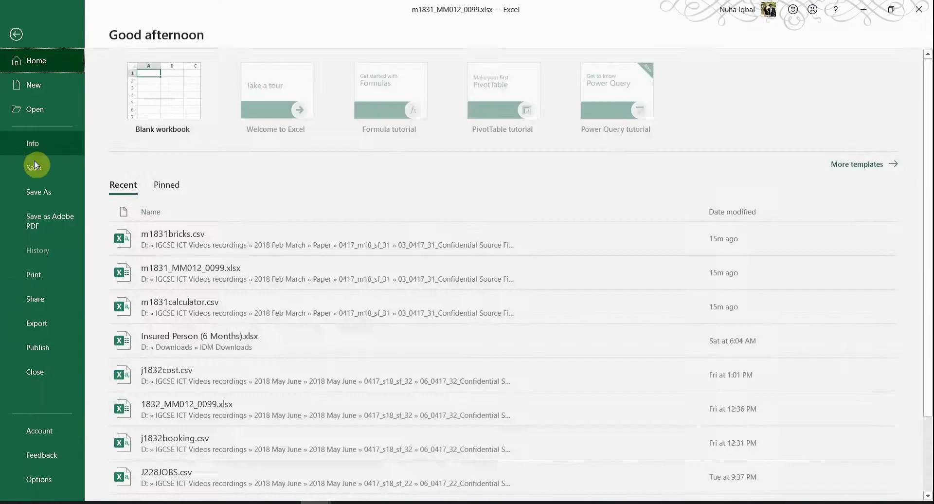
Step: Open the formulas print preview and page through to the last page and back
{"action": "left_click", "coordinate": [42, 280]}
{"action": "scroll", "coordinate": [542, 382], "scroll_direction": "down", "scroll_amount": 1}
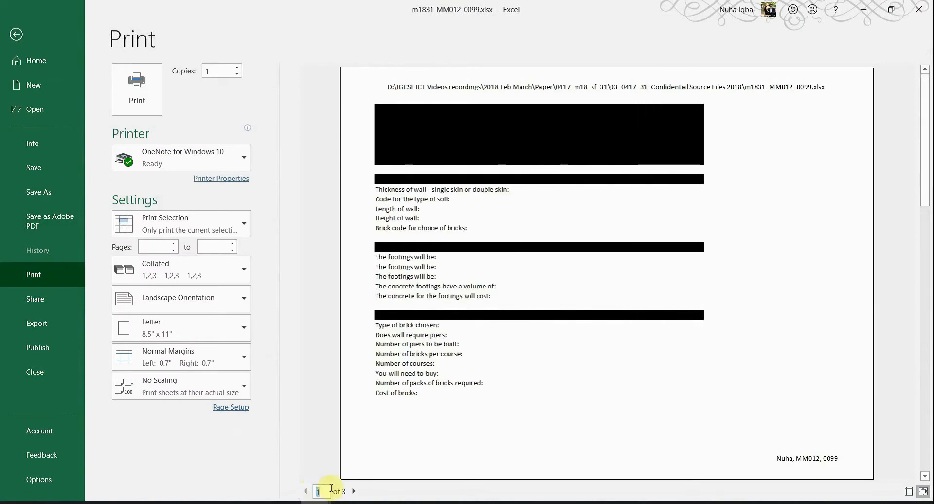
{"action": "left_click", "coordinate": [354, 491]}
{"action": "left_click", "coordinate": [354, 492]}
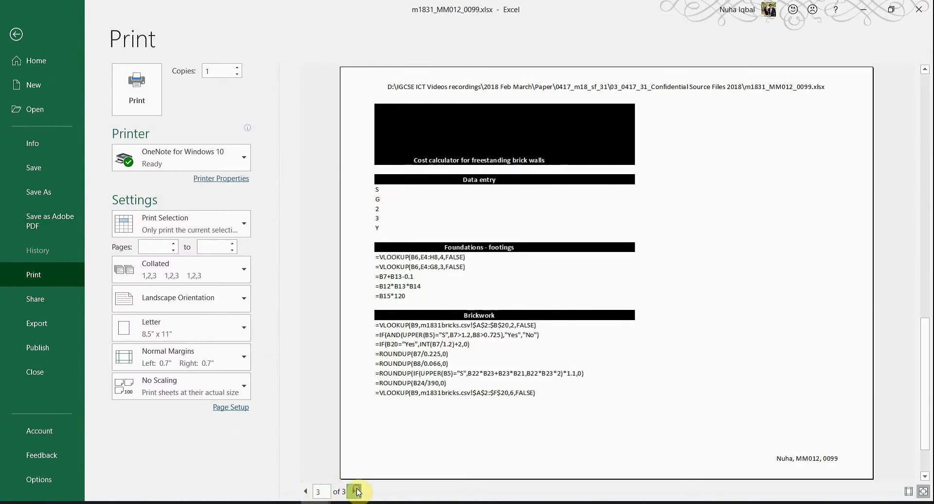
{"action": "left_click", "coordinate": [304, 492]}
{"action": "left_click", "coordinate": [304, 492]}
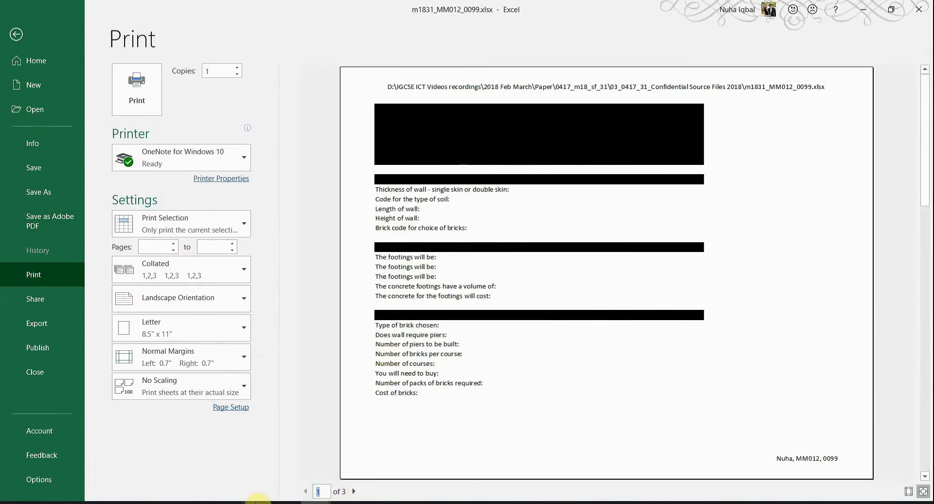
Step: Check the landscape requirement and keep the printout in landscape orientation
{"action": "left_click", "coordinate": [248, 502]}
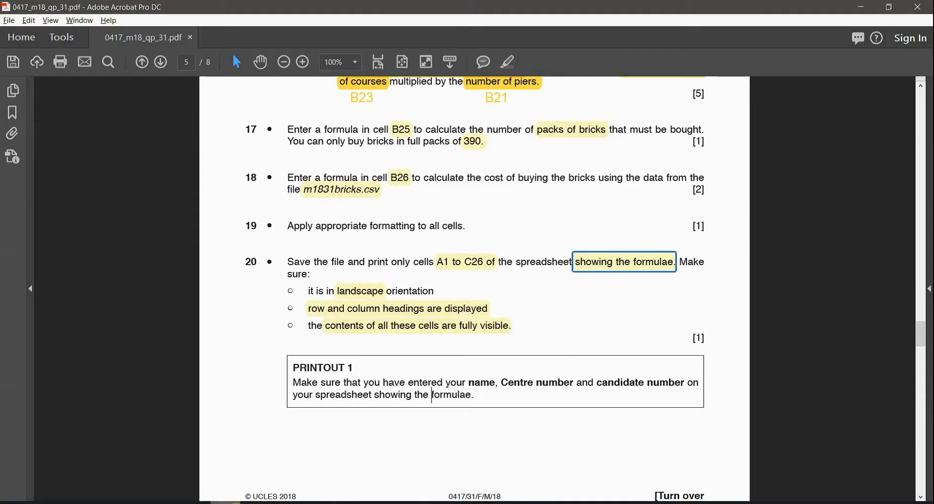
{"action": "left_click", "coordinate": [358, 296]}
{"action": "mouse_move", "coordinate": [324, 491]}
{"action": "left_click", "coordinate": [298, 442]}
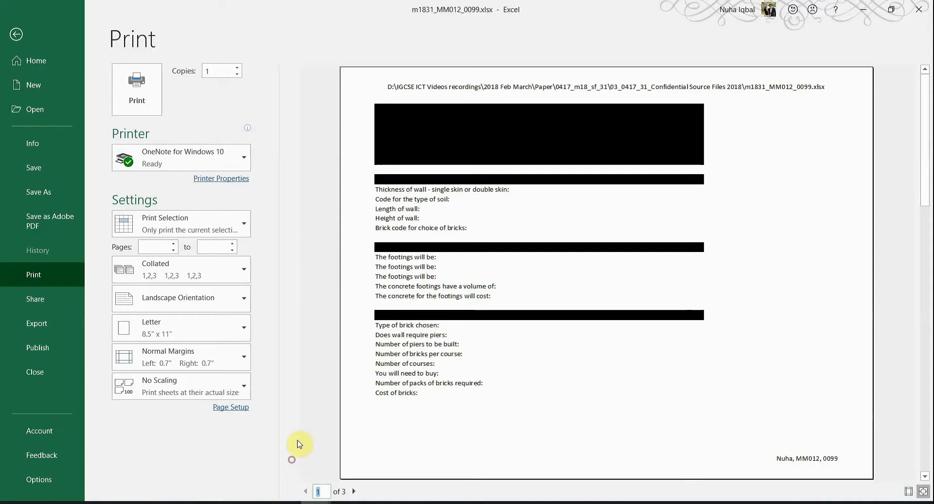
{"action": "left_click", "coordinate": [184, 306]}
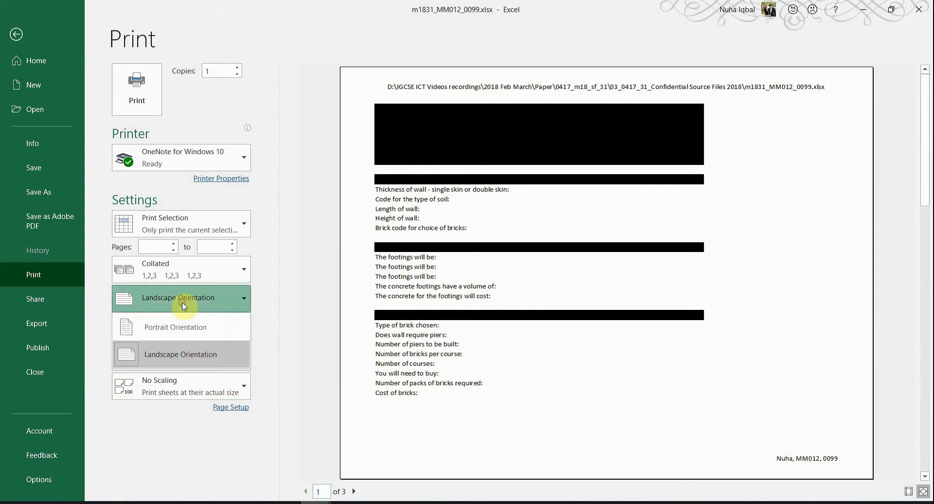
{"action": "left_click", "coordinate": [185, 306]}
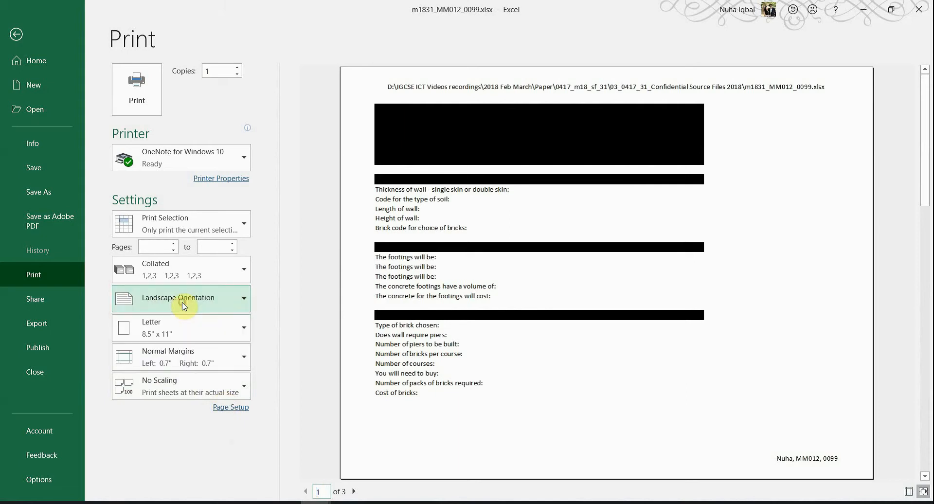
Step: Turn on printing of row and column headings in Page Setup's Sheet options
{"action": "left_click", "coordinate": [230, 490]}
{"action": "left_click", "coordinate": [379, 310]}
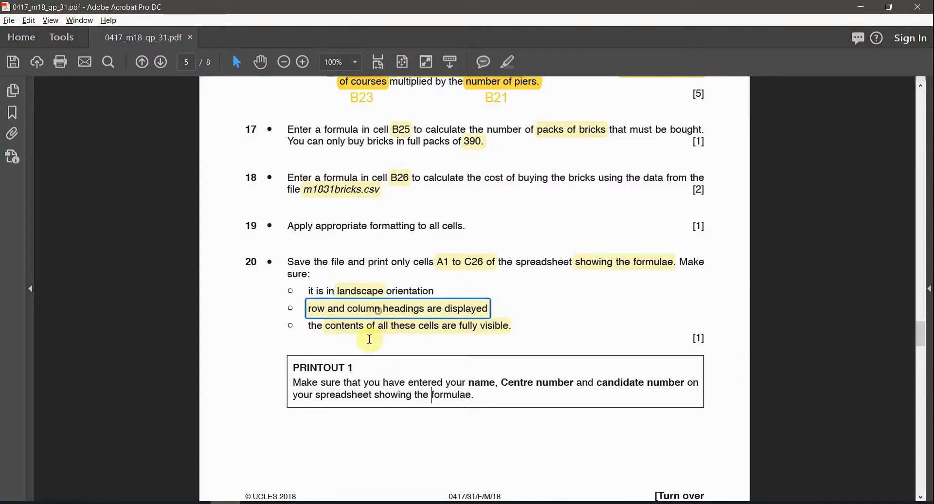
{"action": "mouse_move", "coordinate": [323, 475]}
{"action": "left_click", "coordinate": [288, 463]}
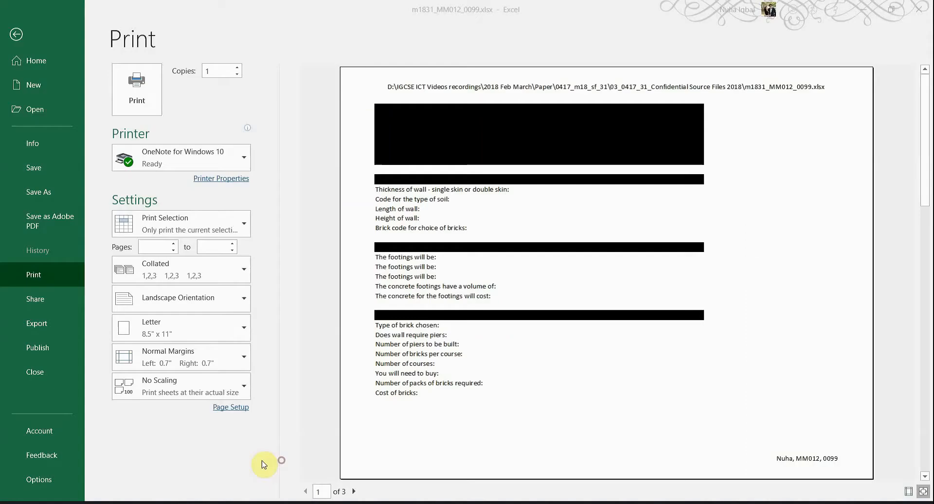
{"action": "left_click", "coordinate": [220, 412]}
{"action": "left_click", "coordinate": [239, 243]}
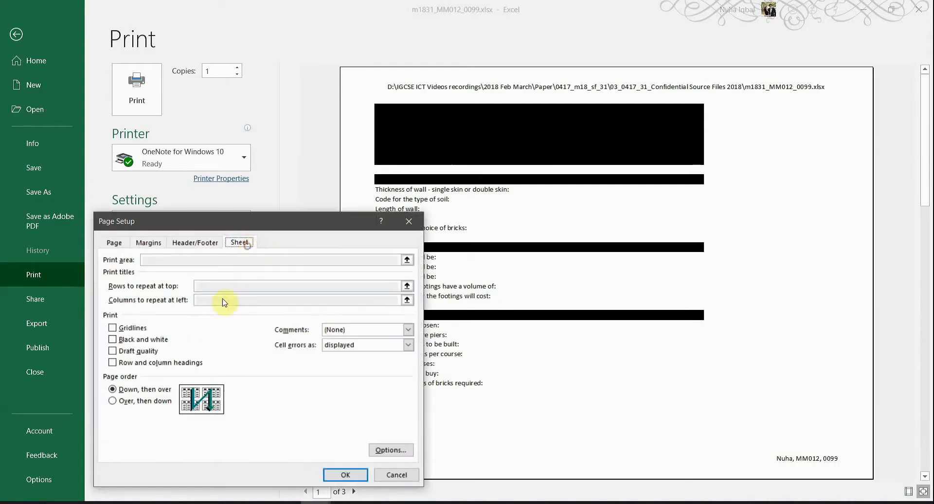
{"action": "left_click", "coordinate": [127, 363]}
{"action": "left_click", "coordinate": [344, 475]}
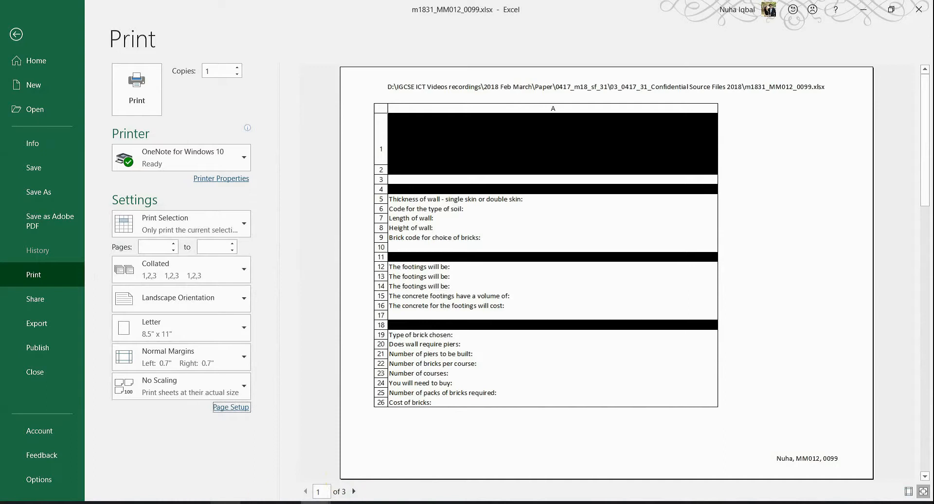
Step: Check the fully visible cells requirement and review all three preview pages
{"action": "left_click", "coordinate": [225, 503]}
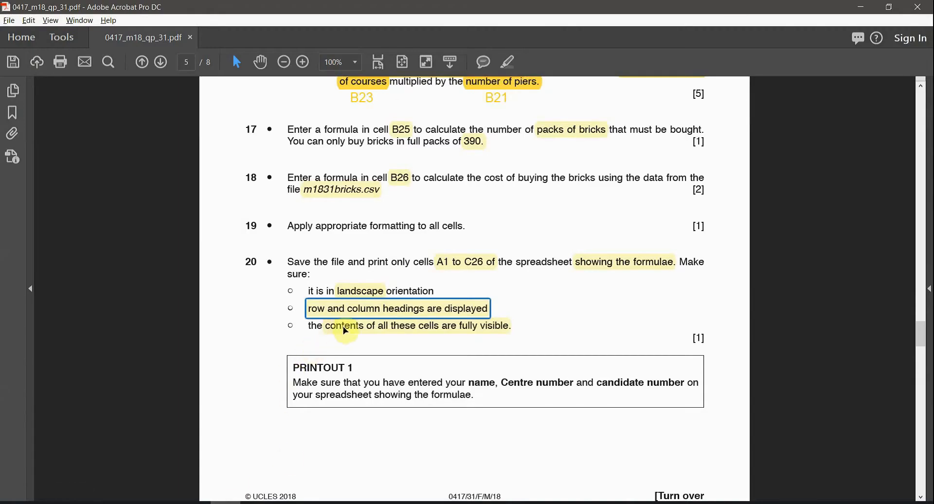
{"action": "left_click", "coordinate": [365, 327]}
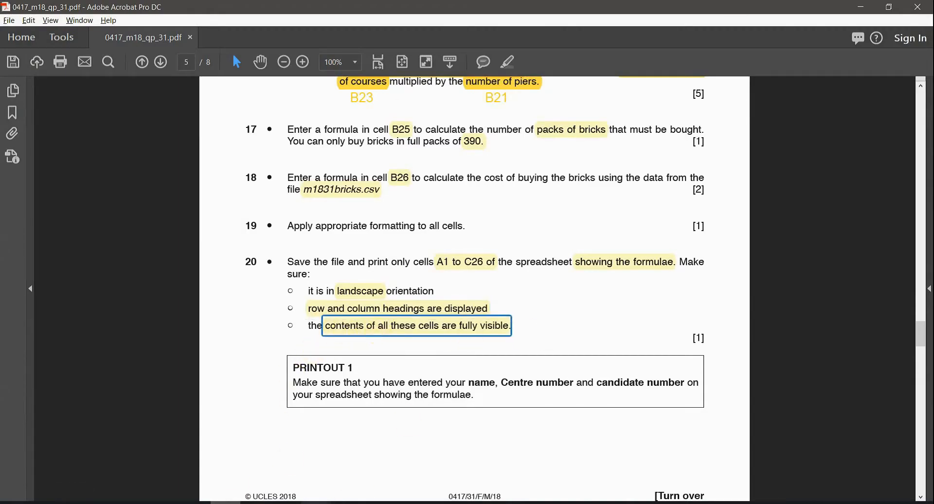
{"action": "left_click", "coordinate": [316, 502]}
{"action": "left_click", "coordinate": [304, 476]}
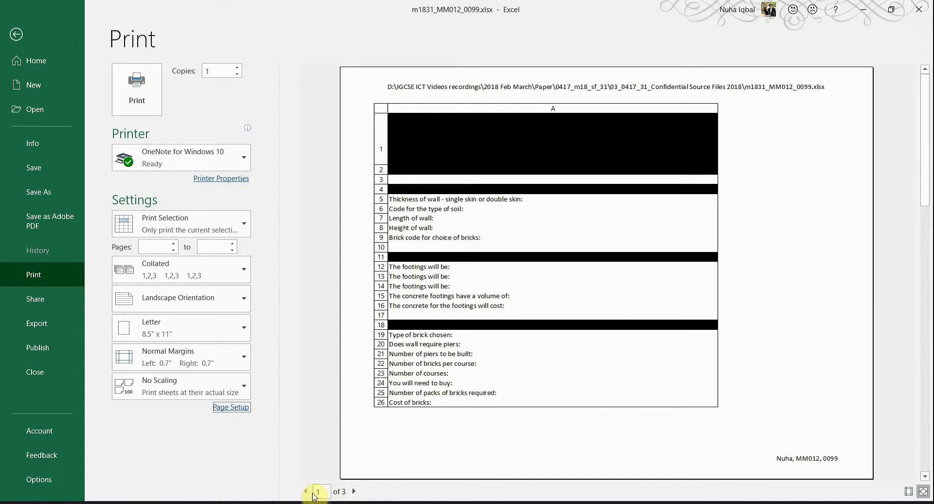
{"action": "left_click", "coordinate": [353, 492]}
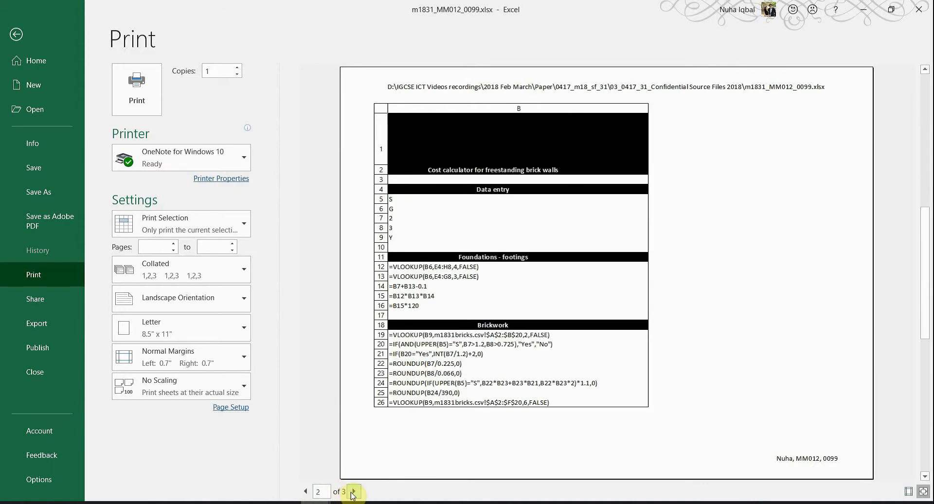
{"action": "left_click", "coordinate": [353, 492]}
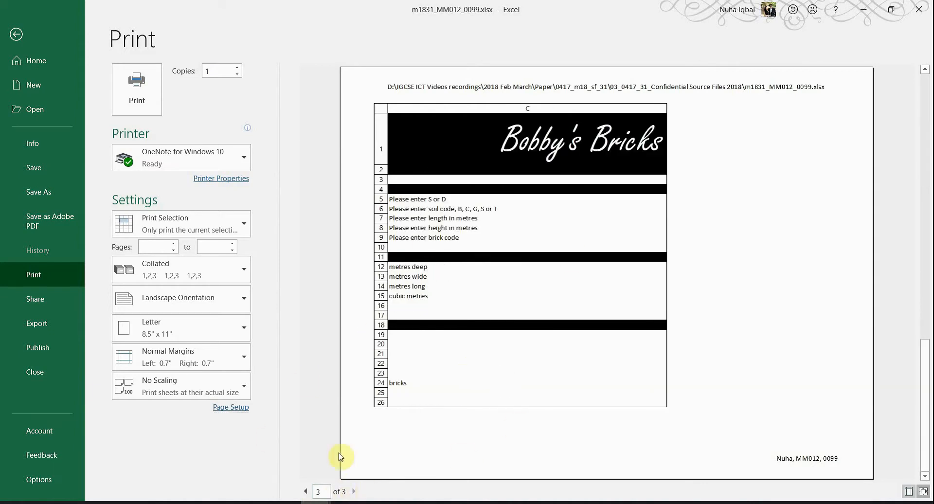
{"action": "left_click", "coordinate": [306, 492]}
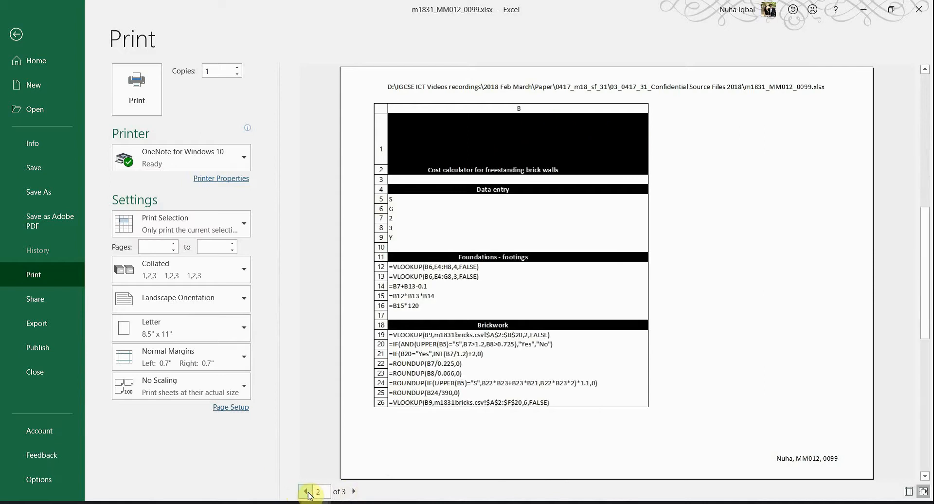
{"action": "left_click", "coordinate": [307, 491]}
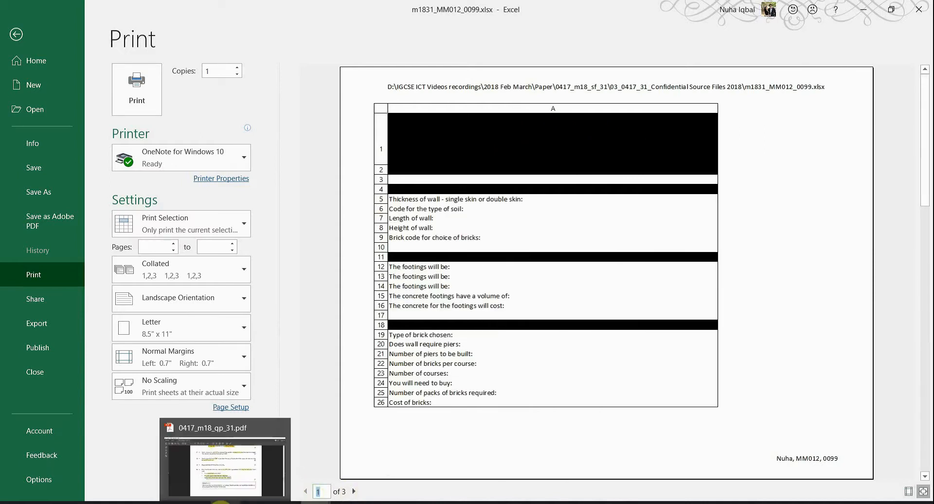
Step: Scale the formulas printout to fit one page in Page Setup
{"action": "left_click", "coordinate": [245, 411]}
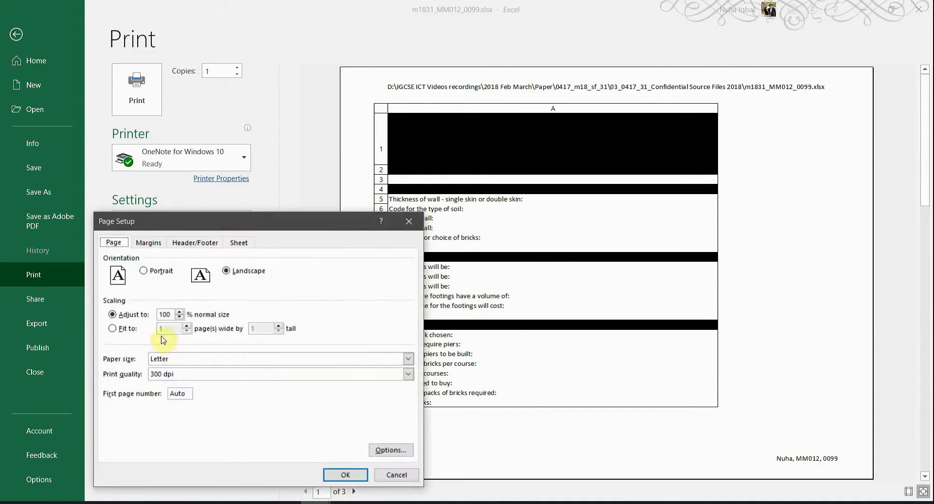
{"action": "left_click", "coordinate": [125, 328]}
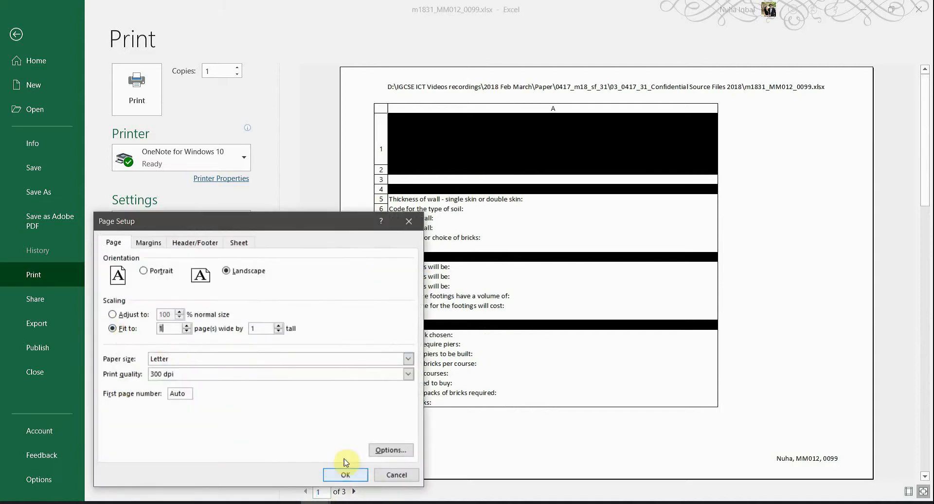
{"action": "left_click", "coordinate": [346, 477]}
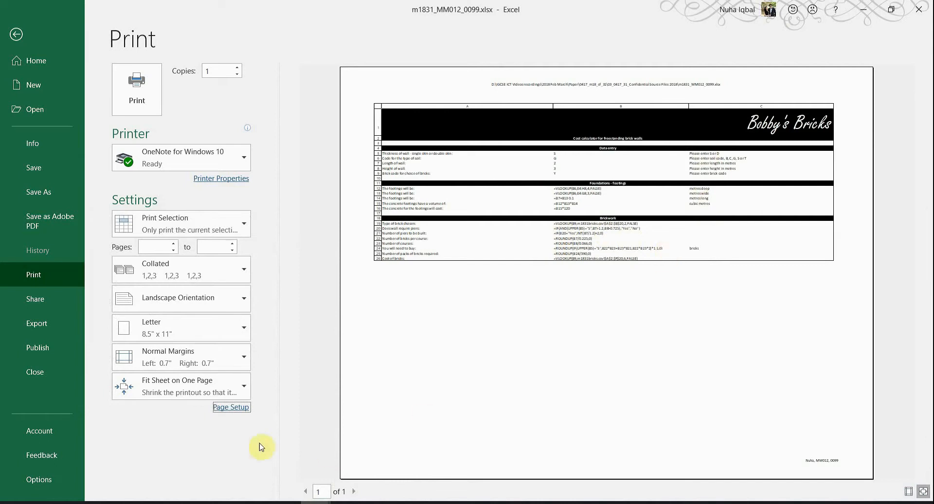
Step: Switch to a custom Adjust-to percentage so the preview spans two landscape pages
{"action": "left_click", "coordinate": [231, 407]}
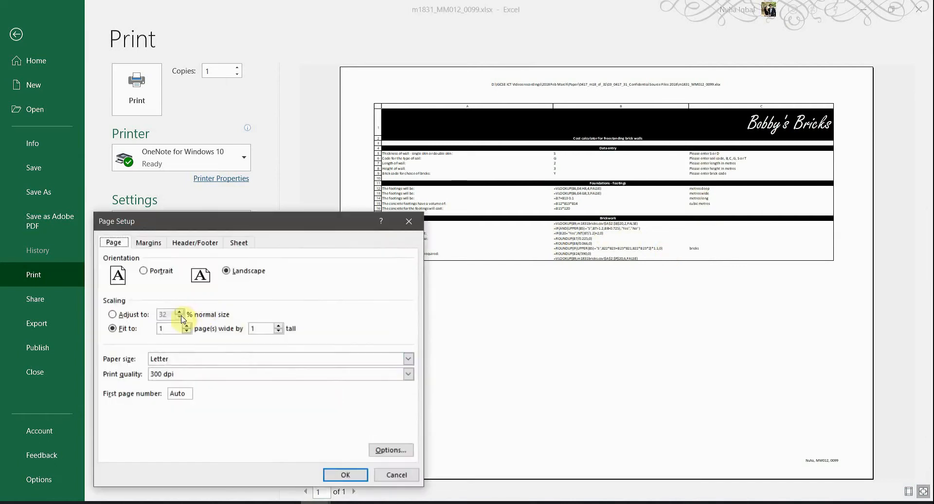
{"action": "left_click", "coordinate": [121, 315]}
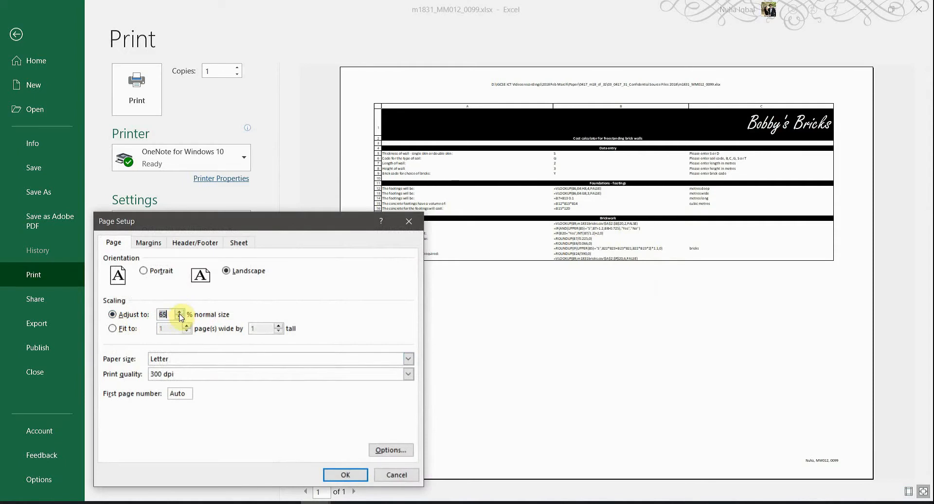
{"action": "left_click", "coordinate": [351, 474]}
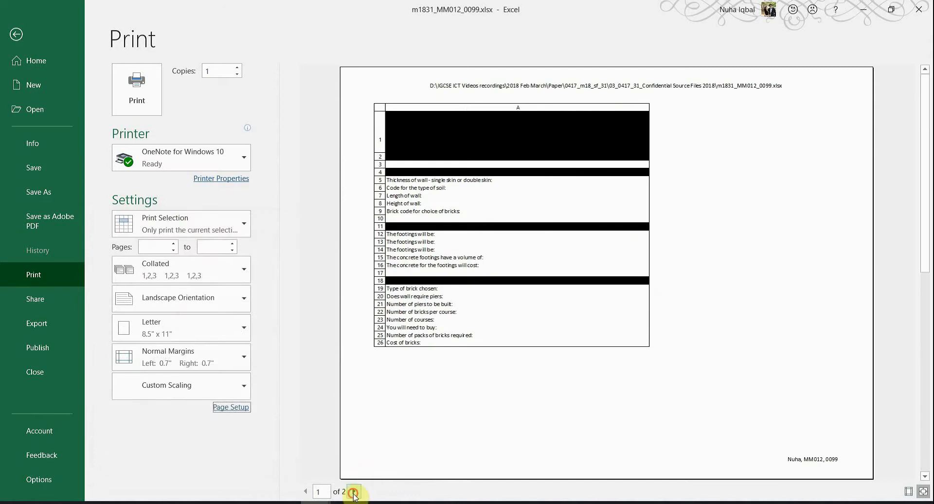
{"action": "left_click", "coordinate": [354, 491]}
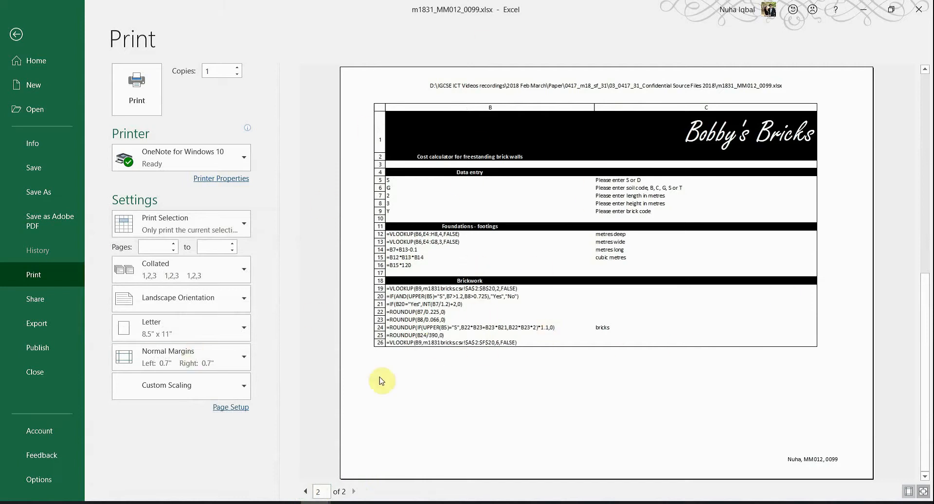
{"action": "left_click", "coordinate": [230, 503]}
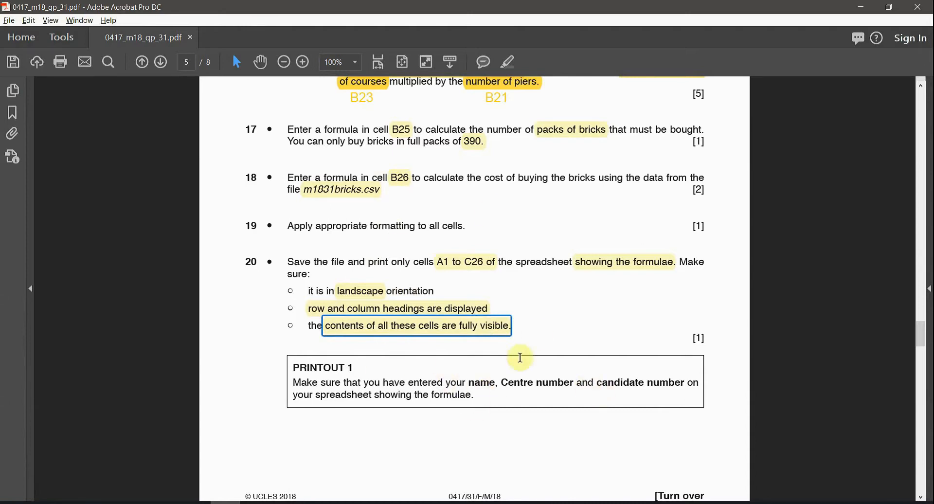
Step: Highlight the PRINTOUT 1 heading, then zoom to 125% on question 21
{"action": "left_click_drag", "start_coordinate": [361, 360], "coordinate": [297, 365]}
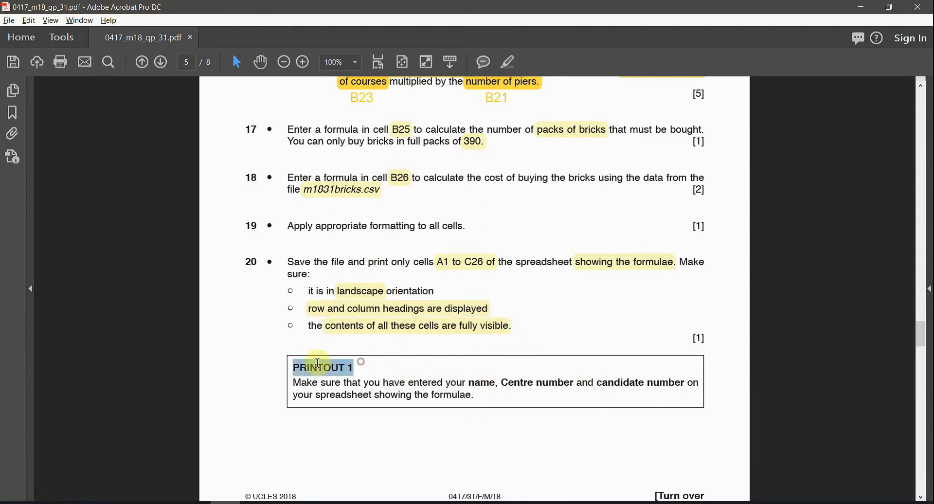
{"action": "left_click", "coordinate": [507, 62]}
{"action": "key", "text": "ctrl+minus"}
{"action": "scroll", "coordinate": [574, 323], "scroll_direction": "down", "scroll_amount": 5}
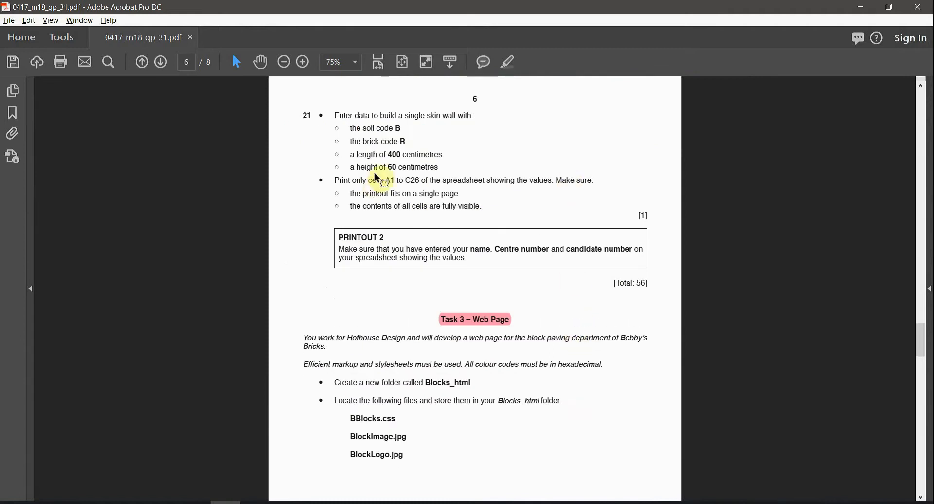
{"action": "key", "text": "ctrl+minus"}
{"action": "scroll", "coordinate": [551, 272], "scroll_direction": "up", "scroll_amount": 5}
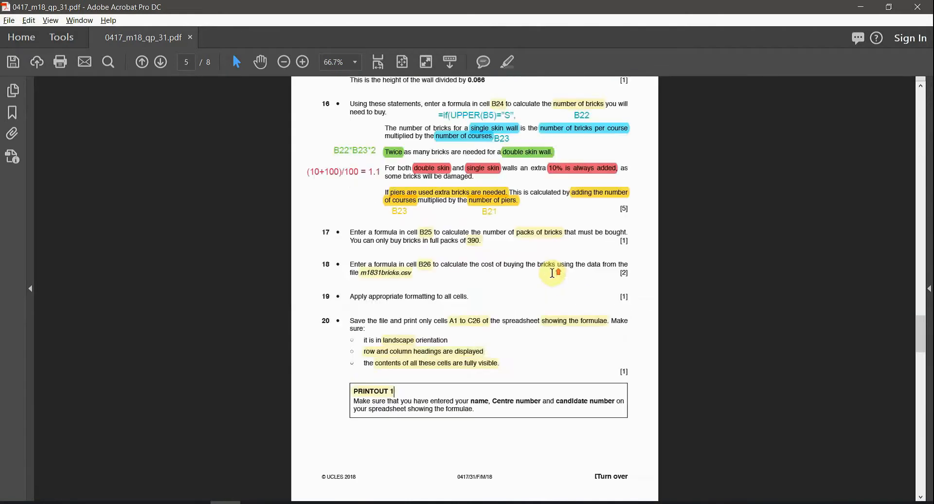
{"action": "scroll", "coordinate": [553, 272], "scroll_direction": "down", "scroll_amount": 5}
{"action": "key", "text": "ctrl+plus"}
{"action": "key", "text": "ctrl+plus"}
{"action": "key", "text": "ctrl+plus"}
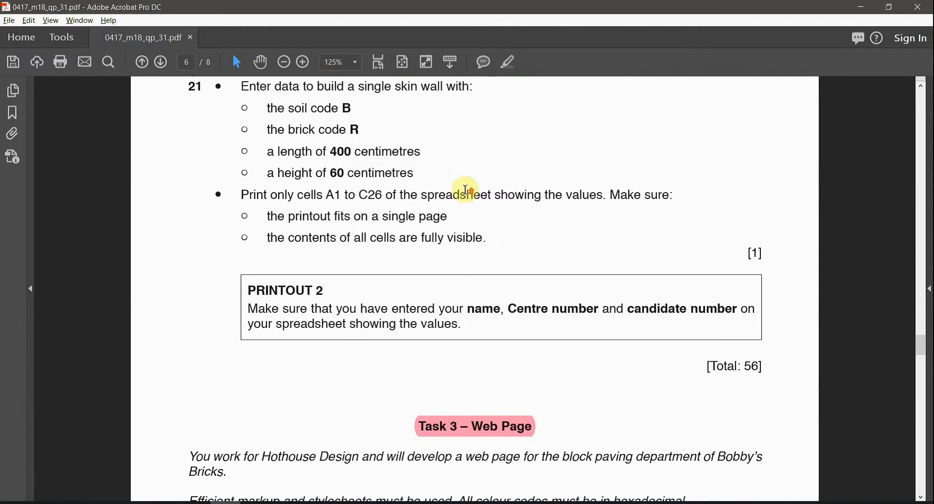
{"action": "scroll", "coordinate": [466, 190], "scroll_direction": "up", "scroll_amount": 5}
{"action": "scroll", "coordinate": [419, 188], "scroll_direction": "down", "scroll_amount": 4}
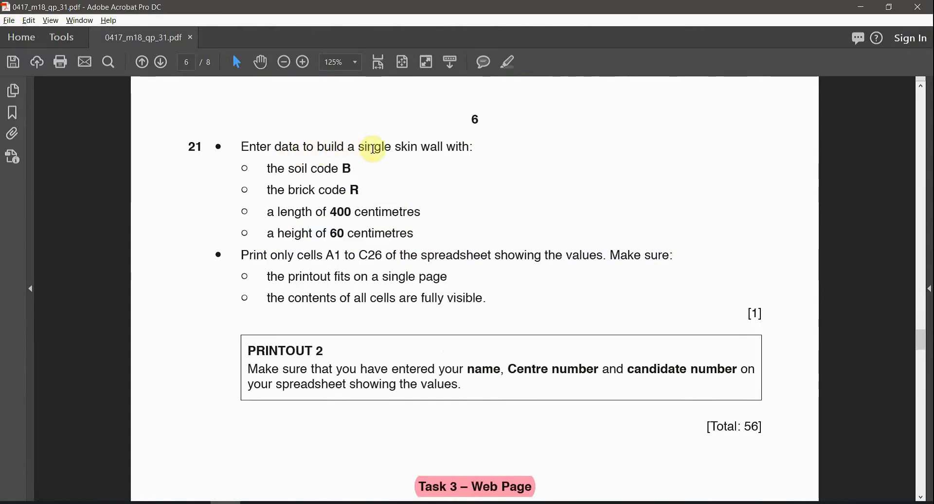
Step: Highlight 'single skin wall' in question 21
{"action": "left_click_drag", "start_coordinate": [358, 146], "coordinate": [444, 146]}
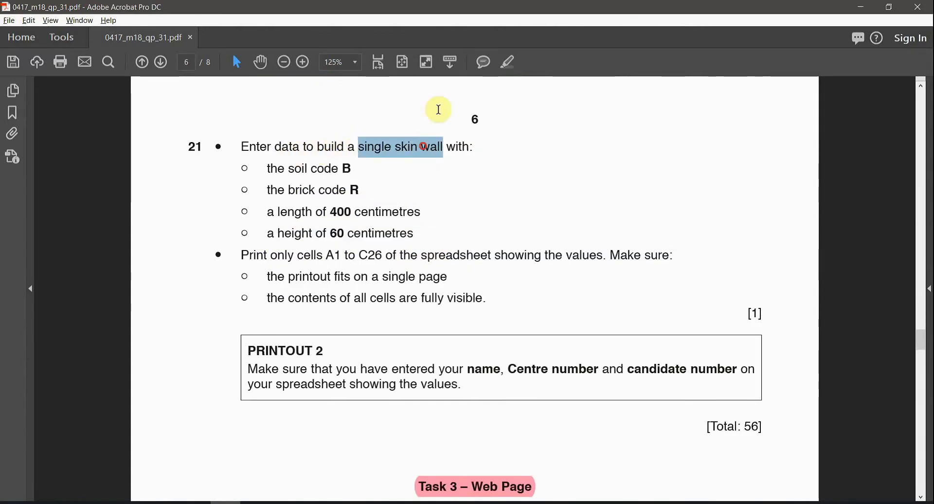
{"action": "left_click", "coordinate": [508, 61]}
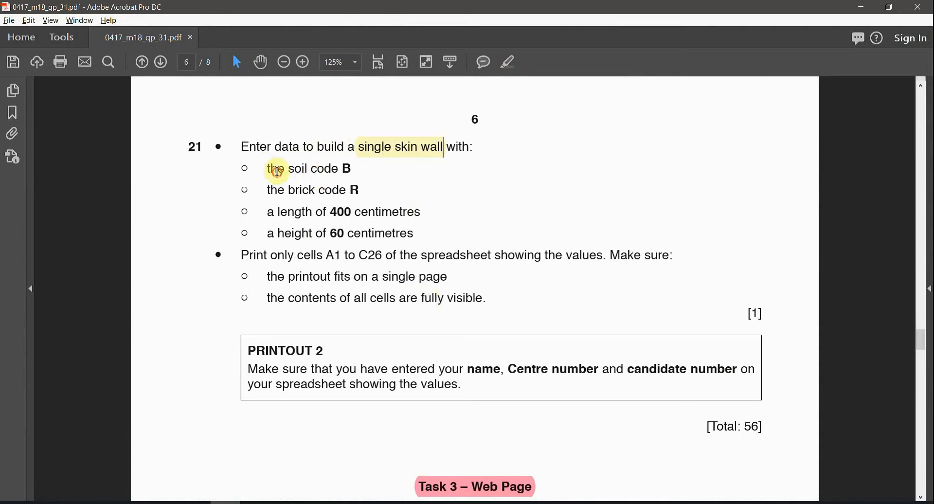
{"action": "left_click_drag", "start_coordinate": [268, 168], "coordinate": [421, 278]}
{"action": "left_click", "coordinate": [313, 212]}
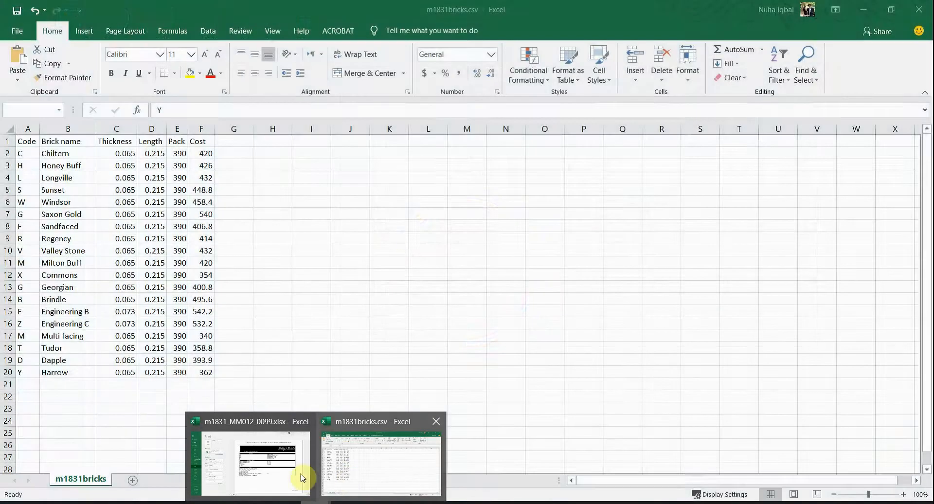
Step: Leave Excel's print preview, then highlight 'showing the values.' in question 21
{"action": "left_click", "coordinate": [292, 479]}
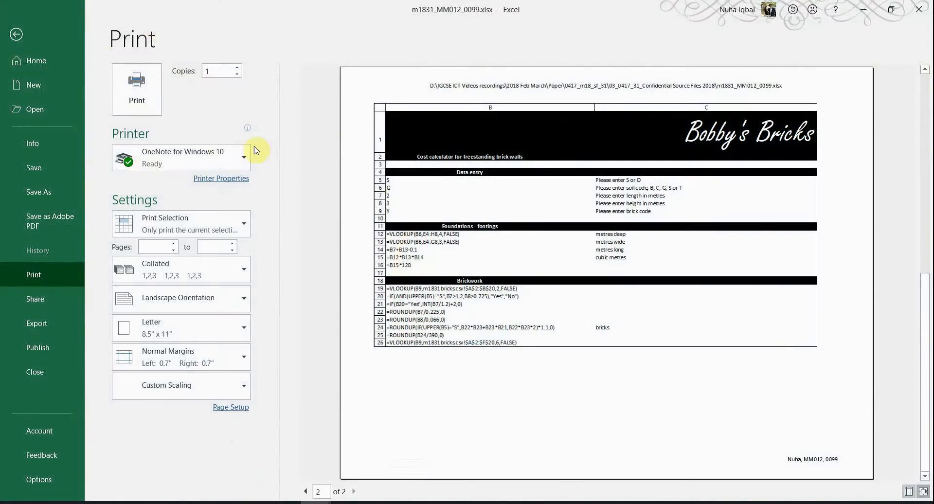
{"action": "left_click", "coordinate": [25, 31]}
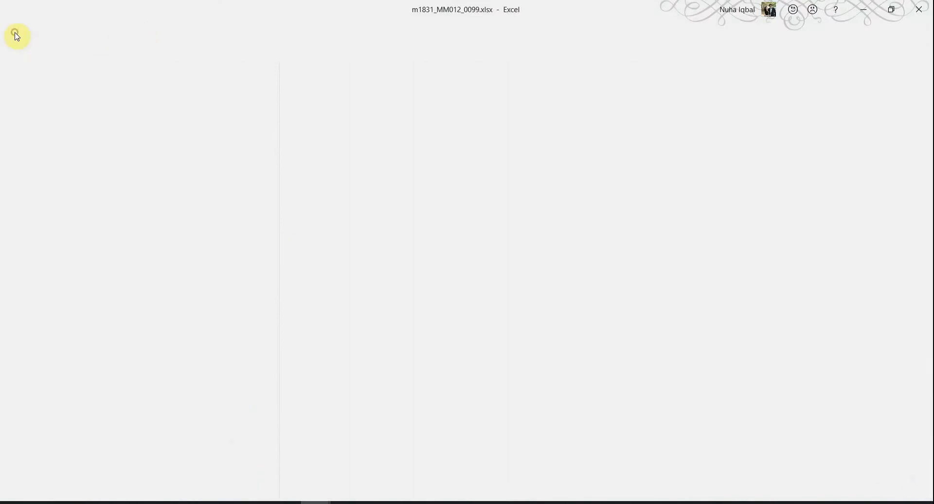
{"action": "left_click", "coordinate": [258, 502]}
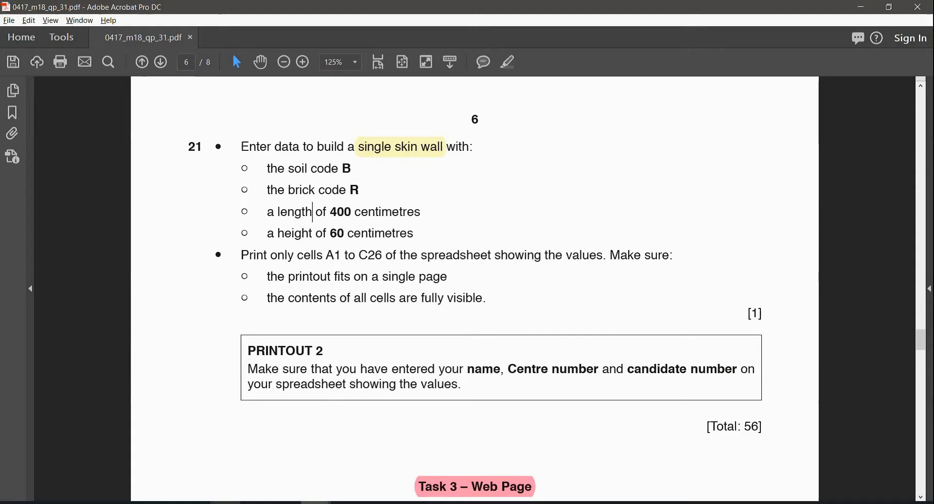
{"action": "left_click", "coordinate": [369, 148]}
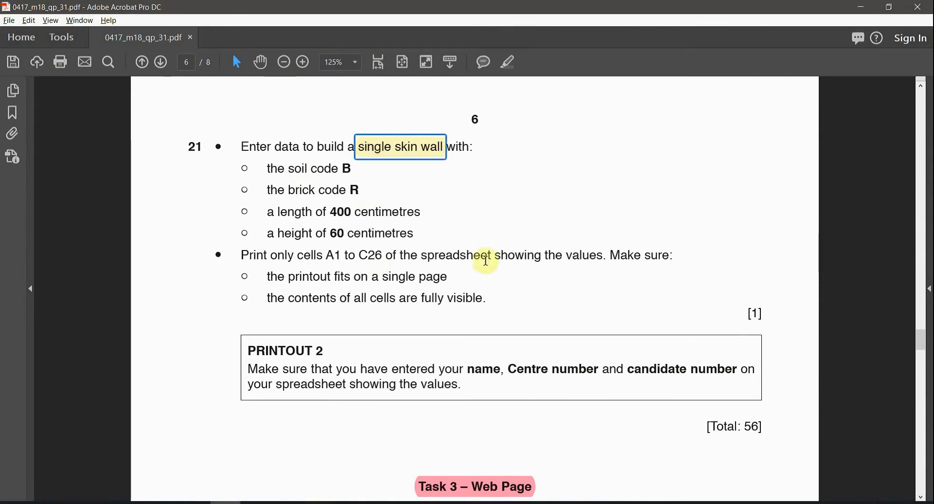
{"action": "left_click_drag", "start_coordinate": [606, 255], "coordinate": [494, 256]}
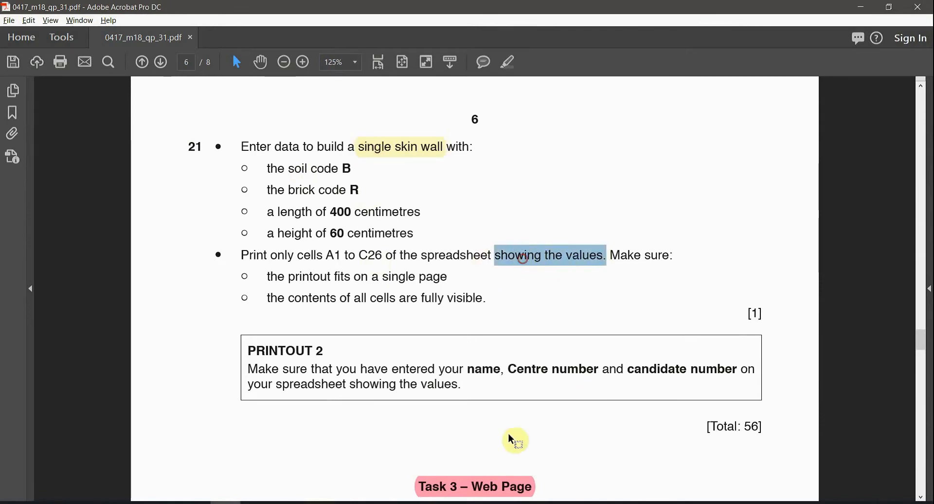
{"action": "left_click", "coordinate": [509, 61]}
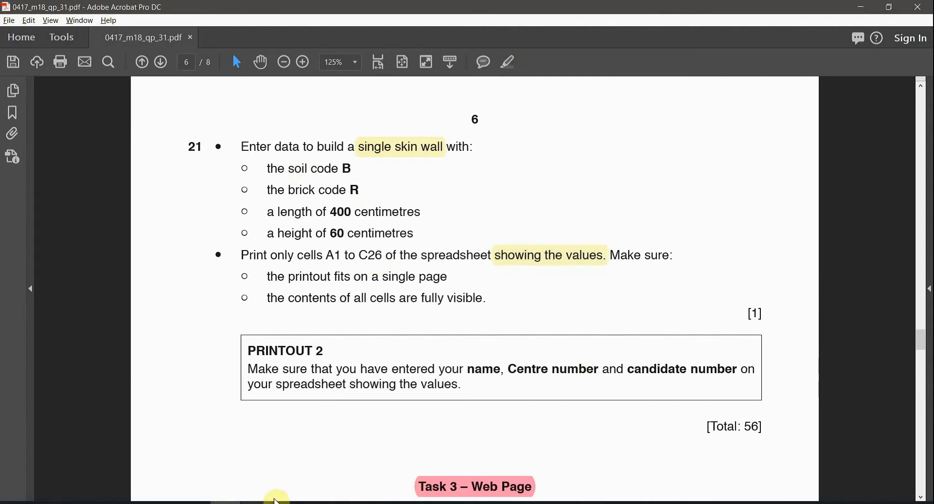
Step: Show calculated values instead of formulas in the worksheet and clear the selection
{"action": "left_click", "coordinate": [290, 460]}
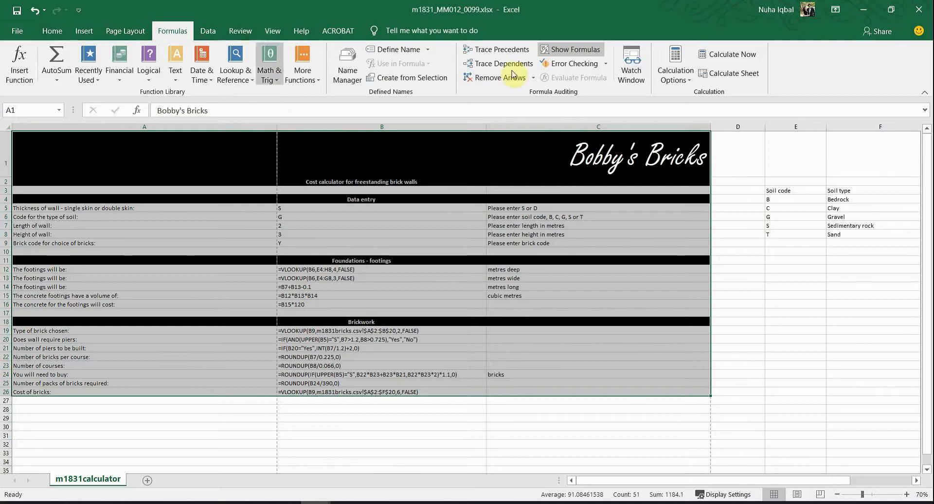
{"action": "left_click", "coordinate": [587, 54]}
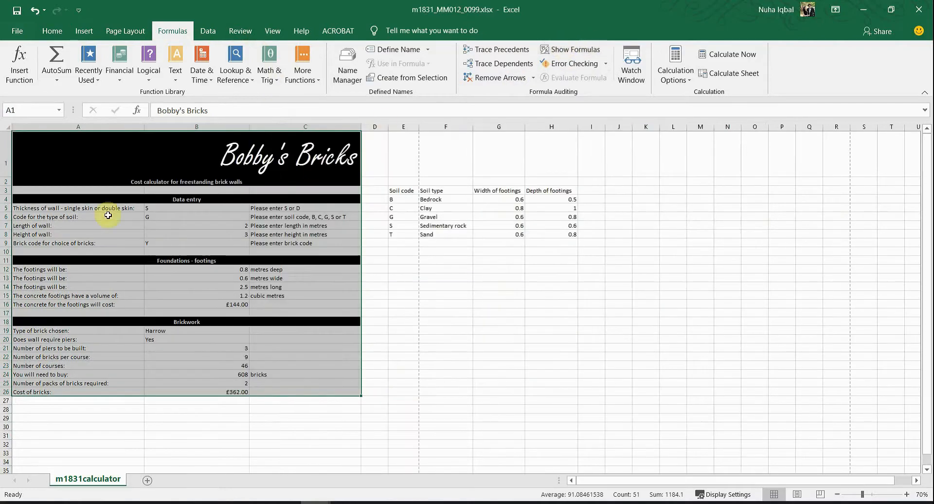
{"action": "left_click", "coordinate": [97, 217]}
{"action": "left_click", "coordinate": [10, 126]}
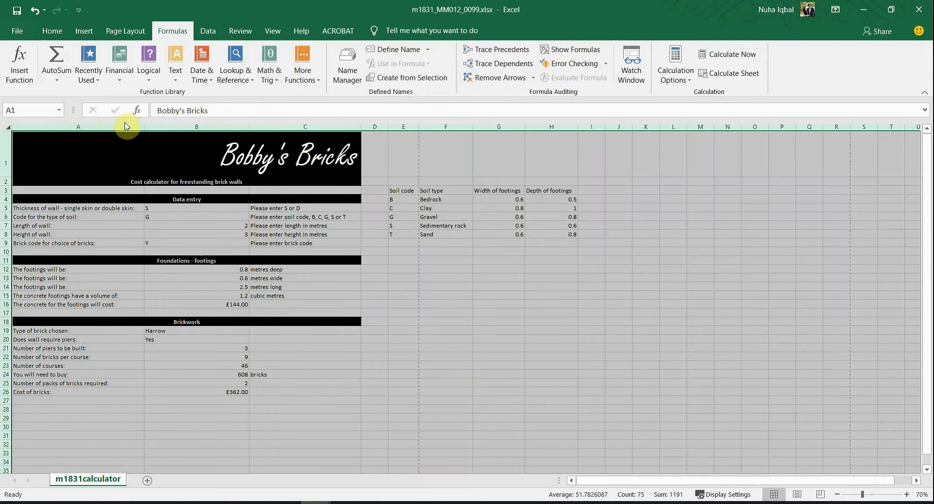
{"action": "left_click", "coordinate": [102, 190]}
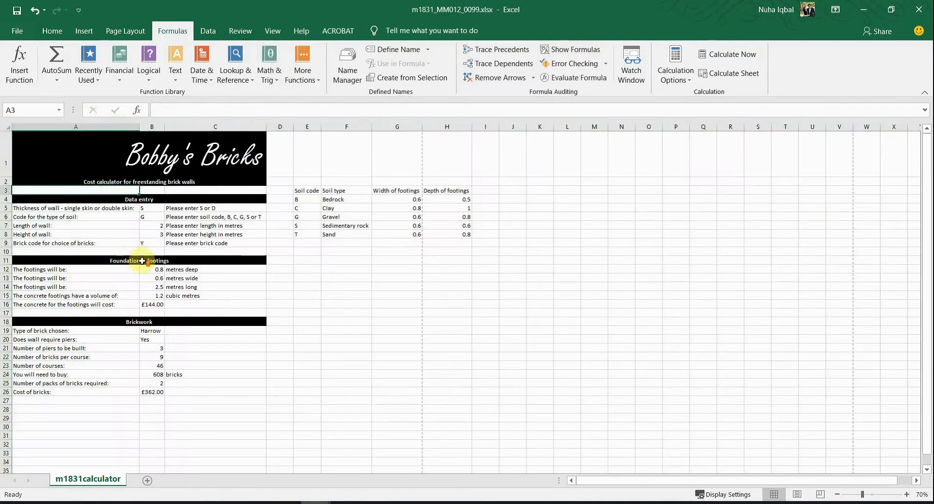
{"action": "scroll", "coordinate": [142, 260], "scroll_direction": "up", "scroll_amount": 3}
{"action": "scroll", "coordinate": [473, 369], "scroll_direction": "up", "scroll_amount": 1}
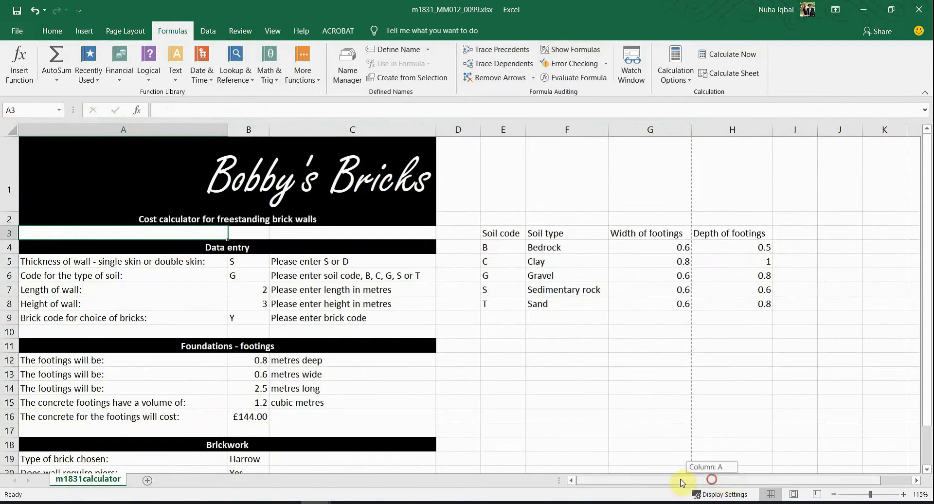
Step: Set the wall thickness in B5 to single skin (s)
{"action": "key", "text": "alt+Tab"}
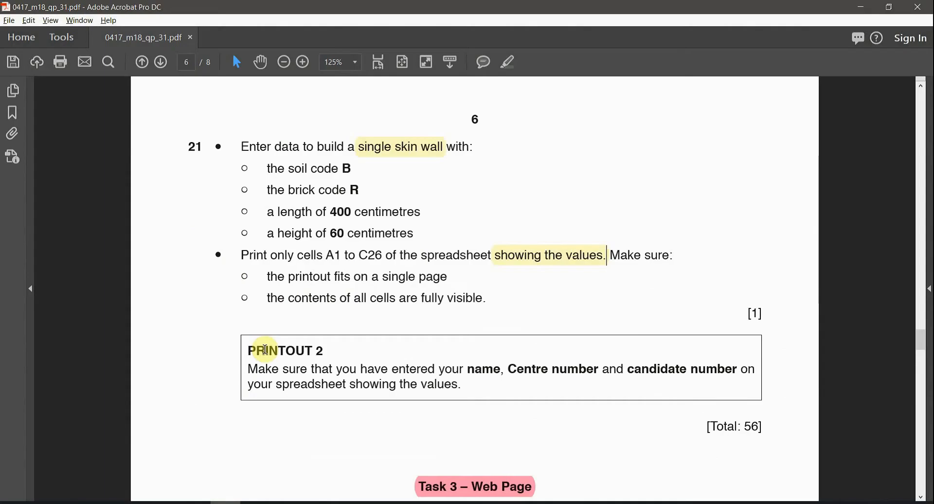
{"action": "left_click", "coordinate": [436, 152]}
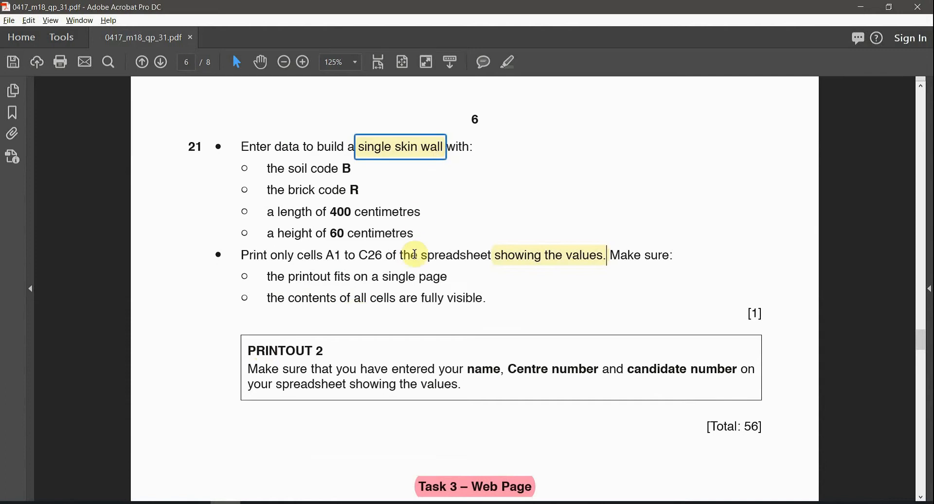
{"action": "key", "text": "alt+Tab"}
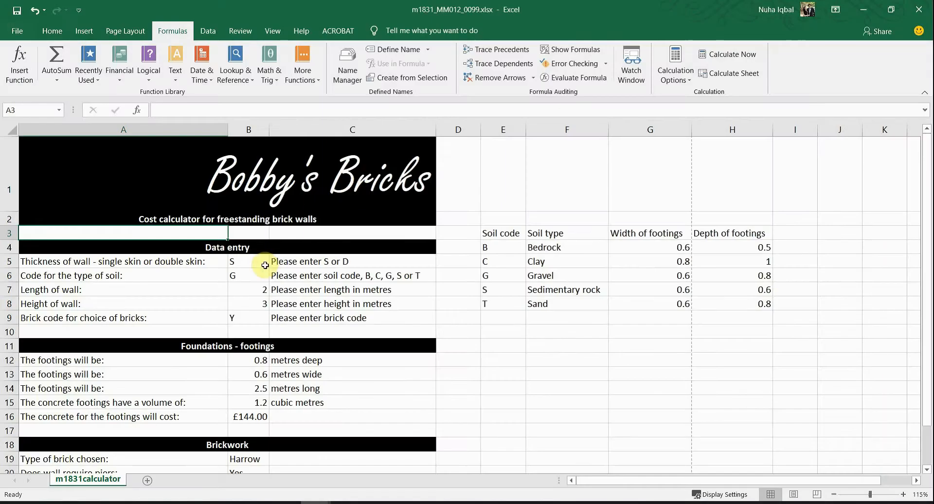
{"action": "left_click", "coordinate": [264, 265]}
{"action": "left_click", "coordinate": [274, 264]}
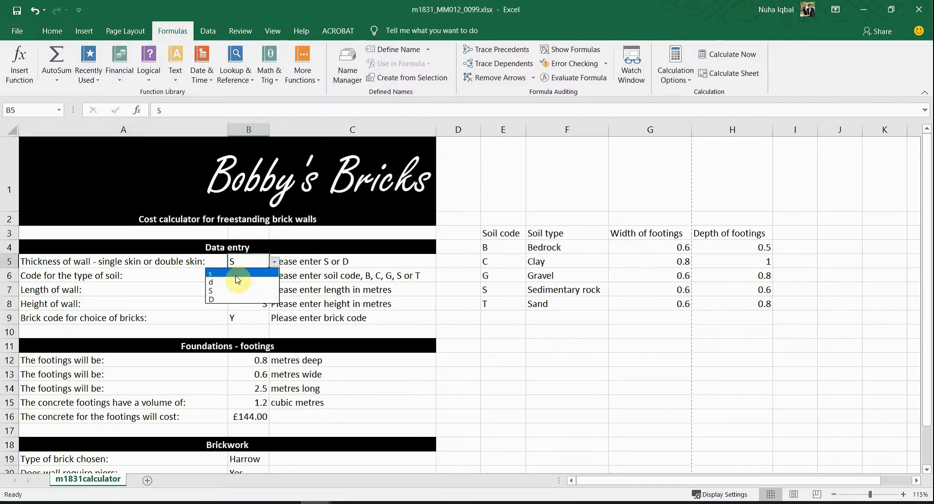
{"action": "left_click", "coordinate": [338, 286]}
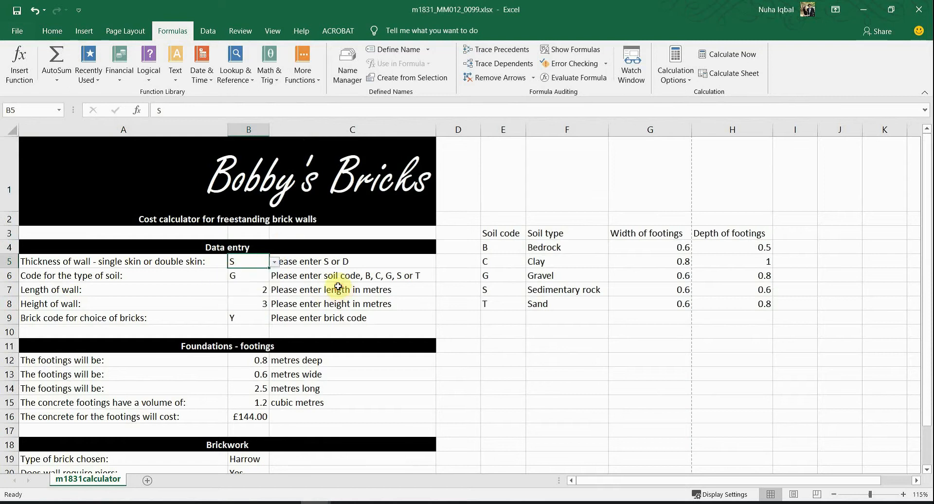
{"action": "left_click", "coordinate": [276, 263]}
{"action": "left_click", "coordinate": [226, 275]}
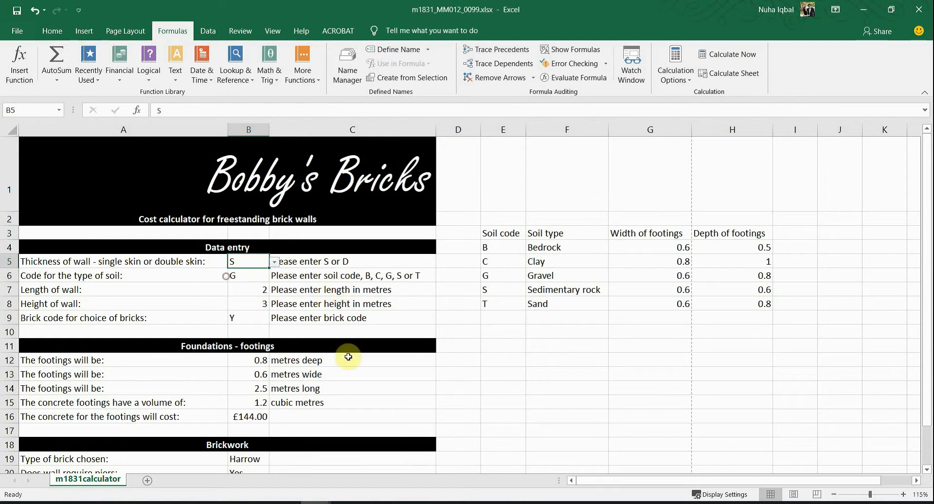
Step: Set the soil code in B6 to B
{"action": "key", "text": "alt+Tab"}
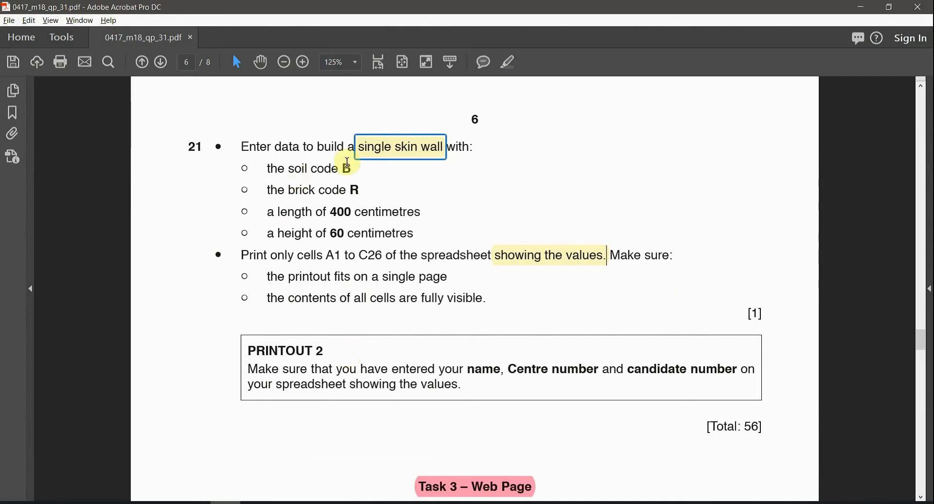
{"action": "left_click_drag", "start_coordinate": [345, 166], "coordinate": [350, 166]}
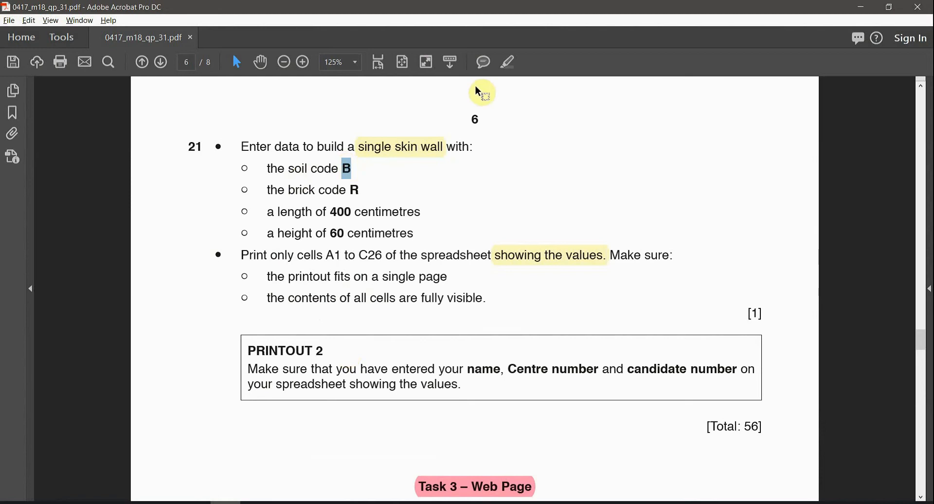
{"action": "key", "text": "alt+Tab"}
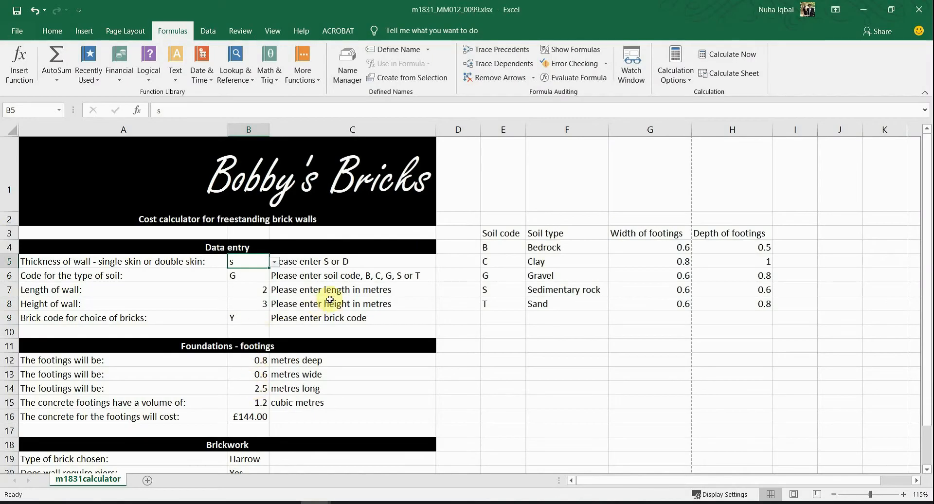
{"action": "left_click", "coordinate": [291, 275]}
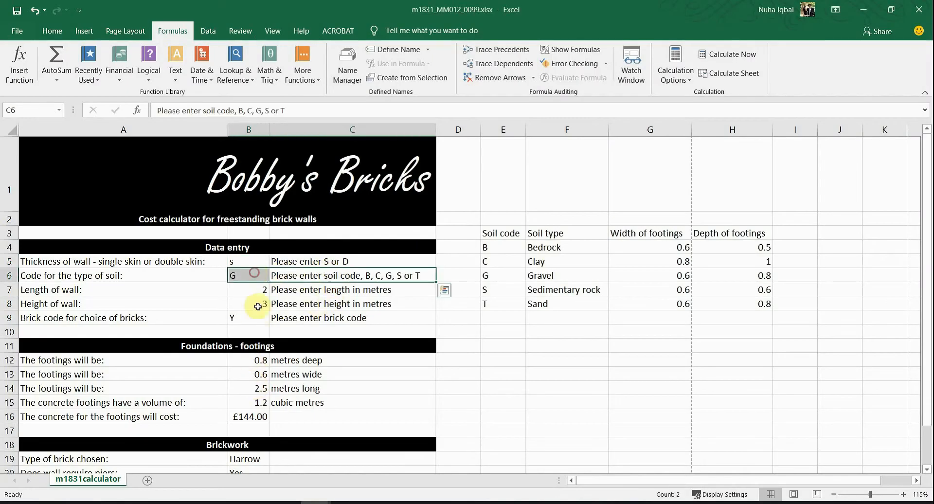
{"action": "left_click", "coordinate": [249, 274]}
{"action": "left_click", "coordinate": [273, 276]}
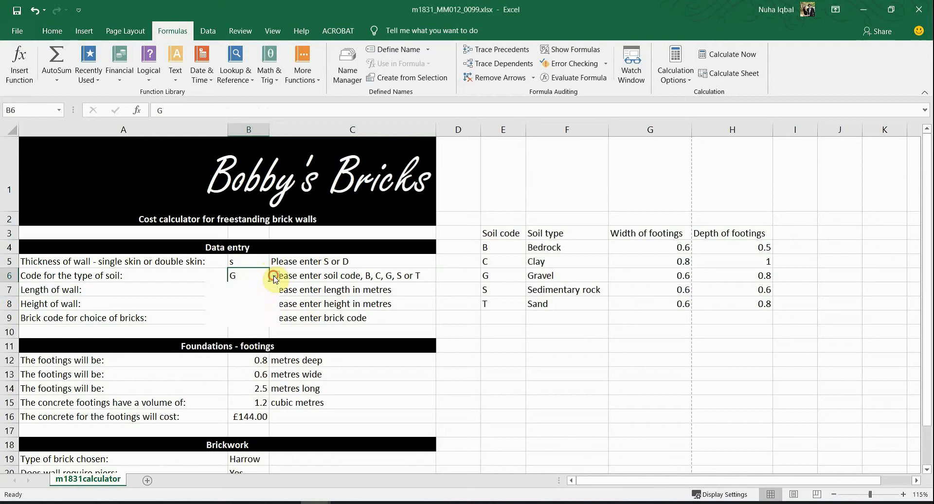
{"action": "left_click", "coordinate": [241, 287]}
Step: Set the brick code in B9 to R
{"action": "key", "text": "alt+Tab"}
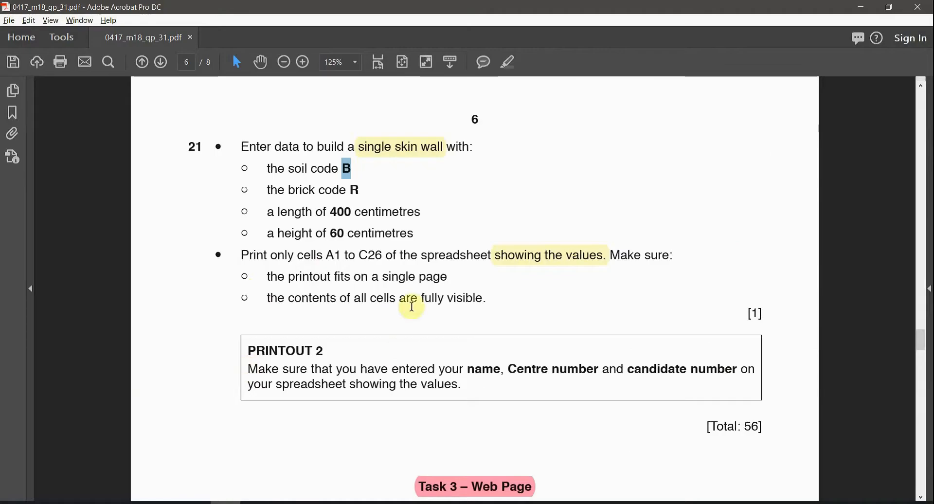
{"action": "left_click_drag", "start_coordinate": [367, 191], "coordinate": [345, 190]}
{"action": "key", "text": "alt+Tab"}
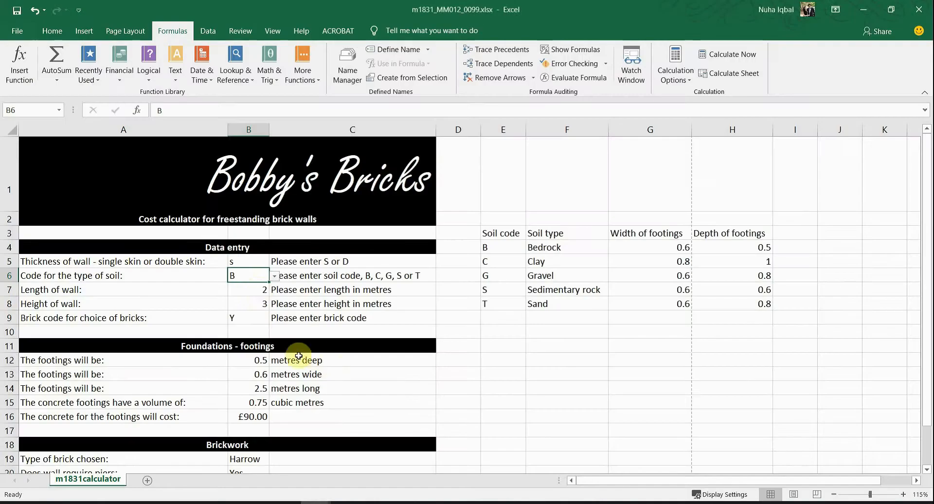
{"action": "left_click", "coordinate": [311, 317]}
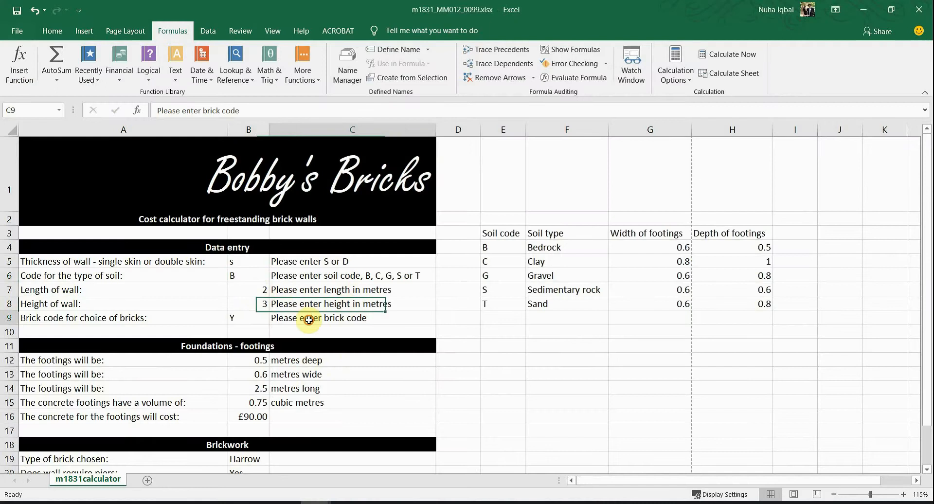
{"action": "left_click", "coordinate": [265, 313]}
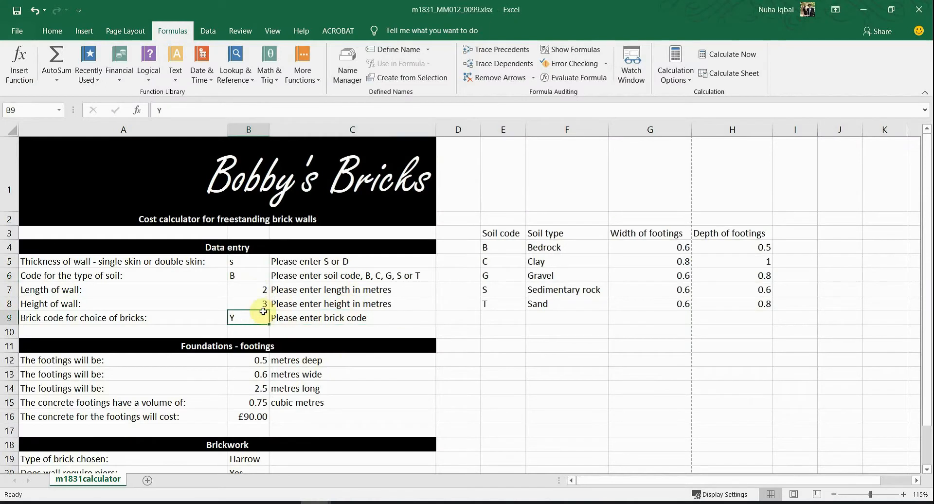
{"action": "left_click", "coordinate": [310, 319]}
Step: Look up the required 400 cm wall length in the question paper
{"action": "key", "text": "alt+Tab"}
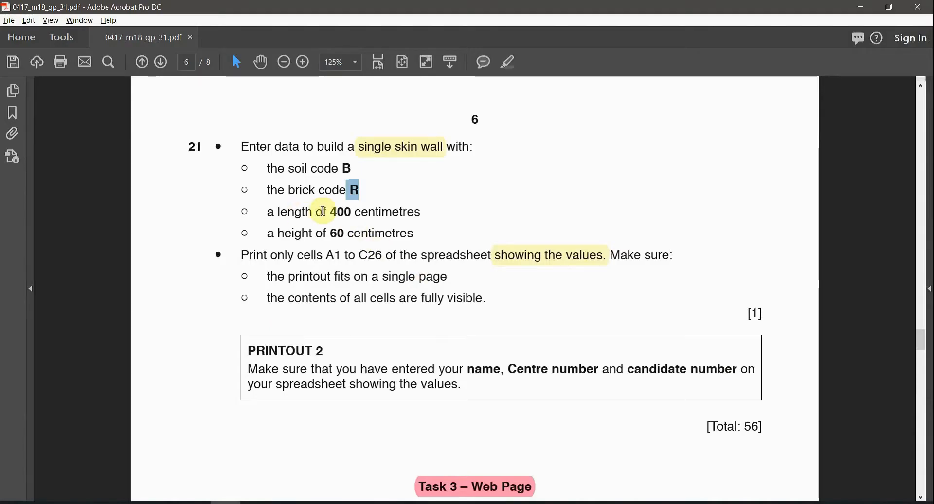
{"action": "left_click_drag", "start_coordinate": [321, 211], "coordinate": [421, 212]}
{"action": "left_click", "coordinate": [432, 148]}
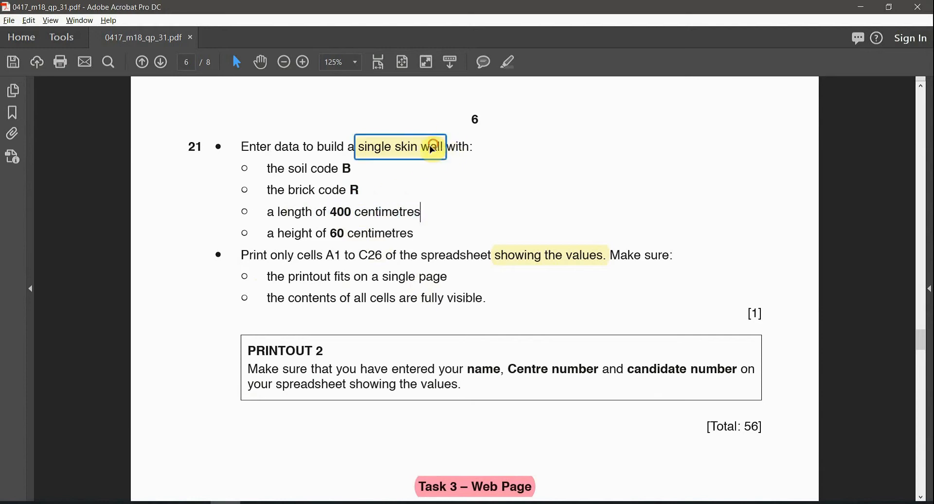
{"action": "left_click_drag", "start_coordinate": [302, 211], "coordinate": [289, 211]}
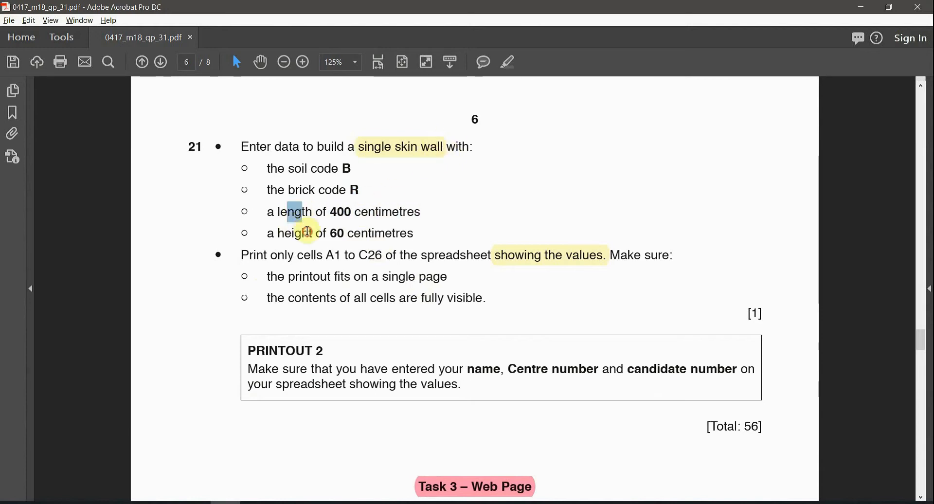
{"action": "left_click", "coordinate": [409, 146]}
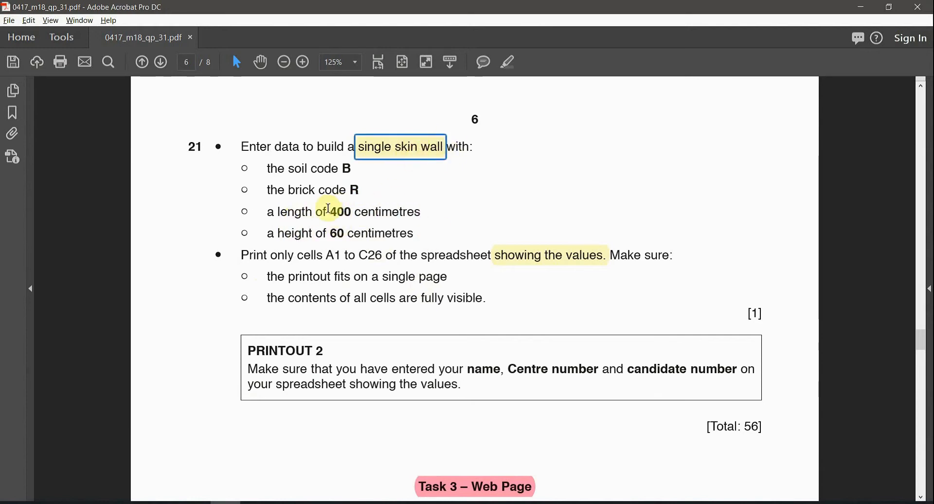
{"action": "left_click_drag", "start_coordinate": [331, 210], "coordinate": [388, 223]}
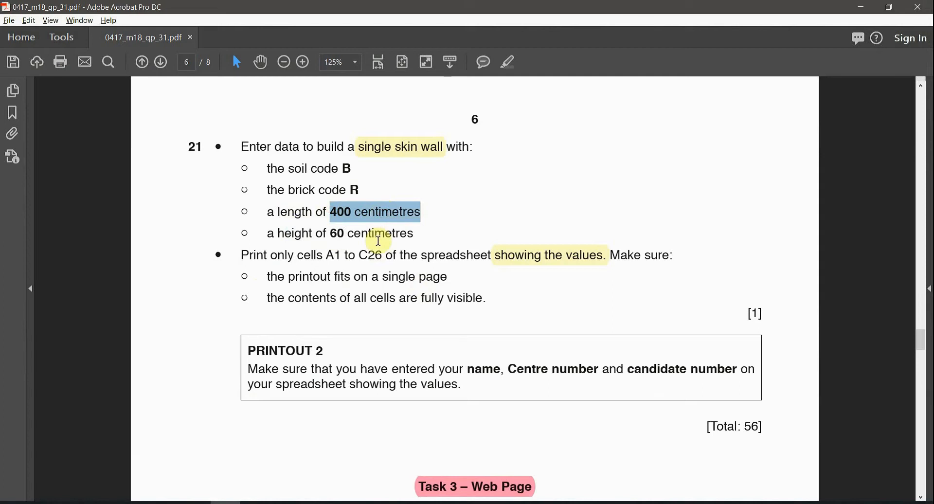
{"action": "key", "text": "alt+Tab"}
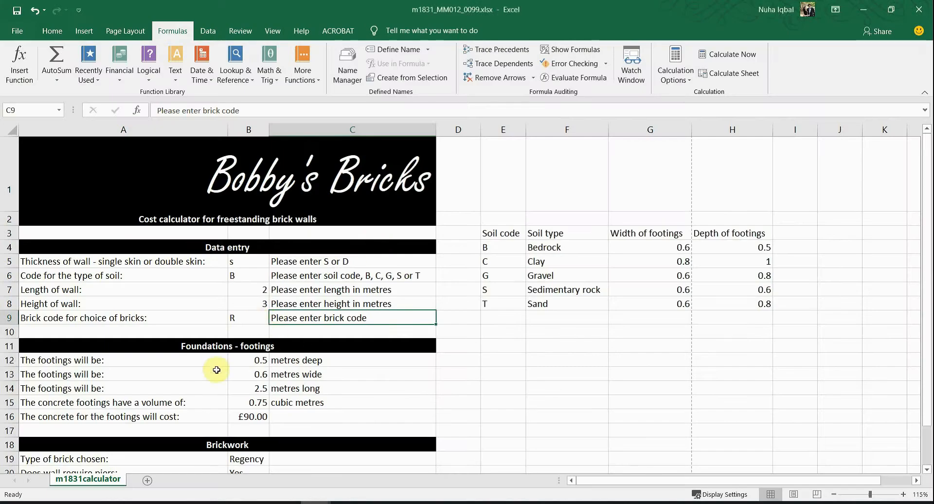
{"action": "left_click_drag", "start_coordinate": [236, 291], "coordinate": [236, 305]}
{"action": "left_click_drag", "start_coordinate": [314, 289], "coordinate": [200, 303]}
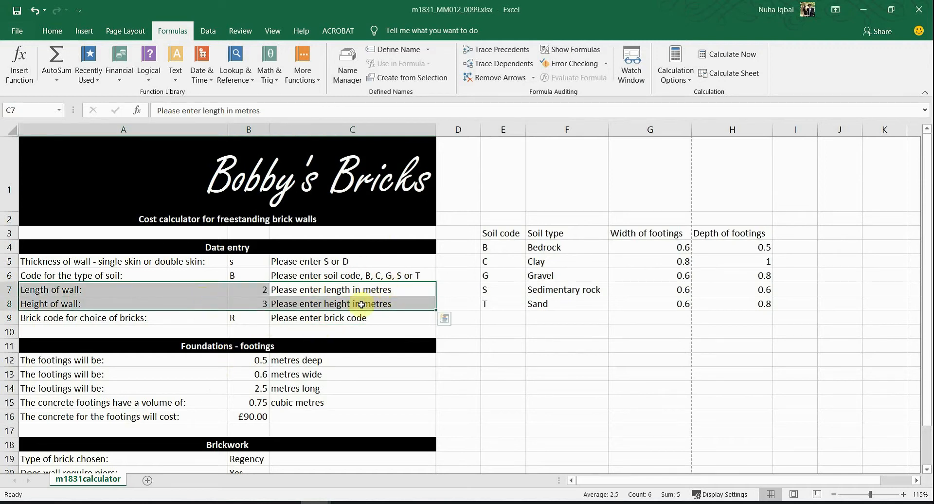
Step: Confirm the wall length in B7 is 4 metres
{"action": "key", "text": "alt+Tab"}
{"action": "double_click", "coordinate": [337, 213]}
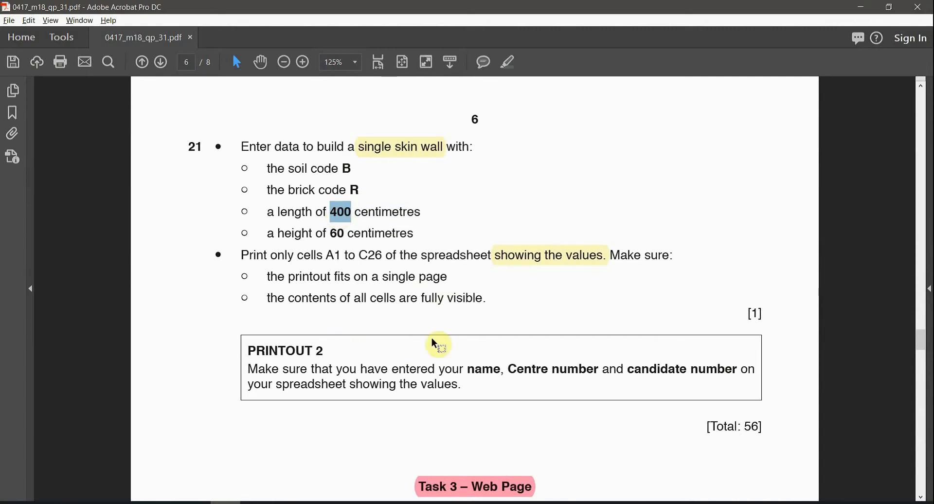
{"action": "key", "text": "alt+Tab"}
{"action": "left_click", "coordinate": [257, 288]}
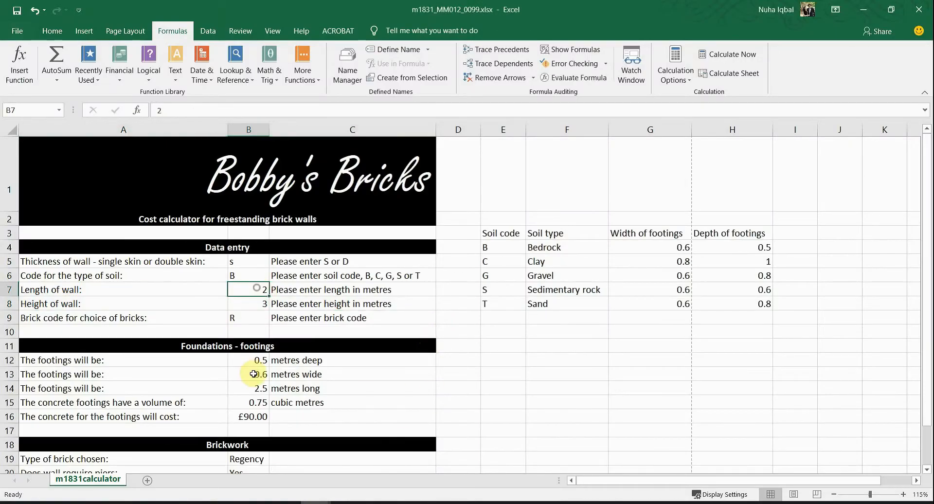
{"action": "left_click", "coordinate": [285, 295]}
Step: Enter the wall height of 0.6 metres (60 cm) in B8
{"action": "key", "text": "alt+Tab"}
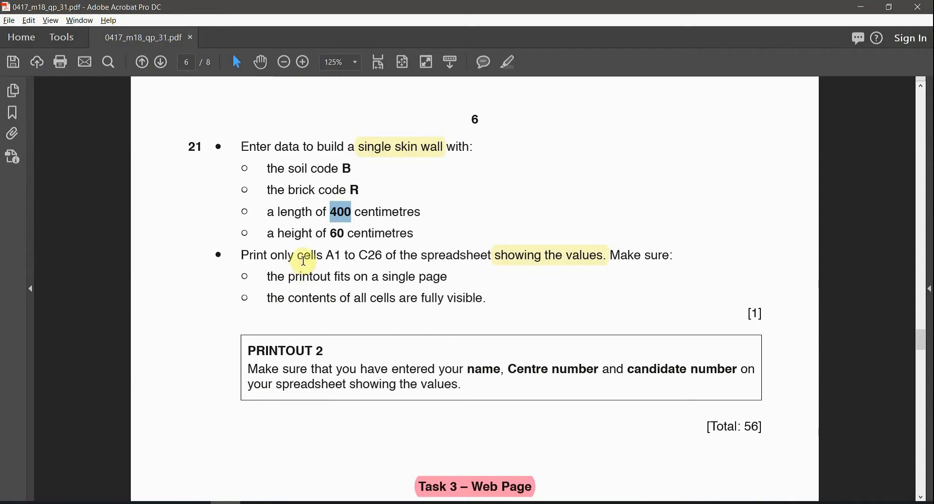
{"action": "double_click", "coordinate": [294, 234]}
{"action": "double_click", "coordinate": [336, 232]}
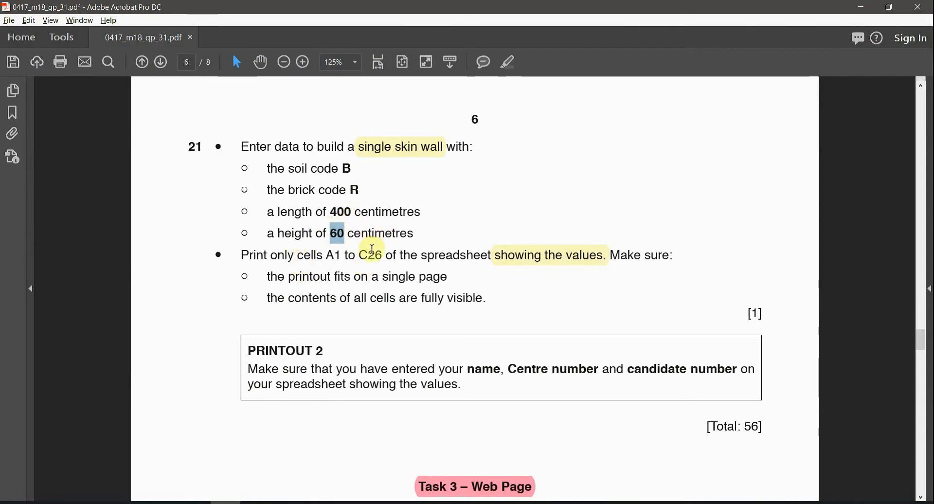
{"action": "key", "text": "alt+Tab"}
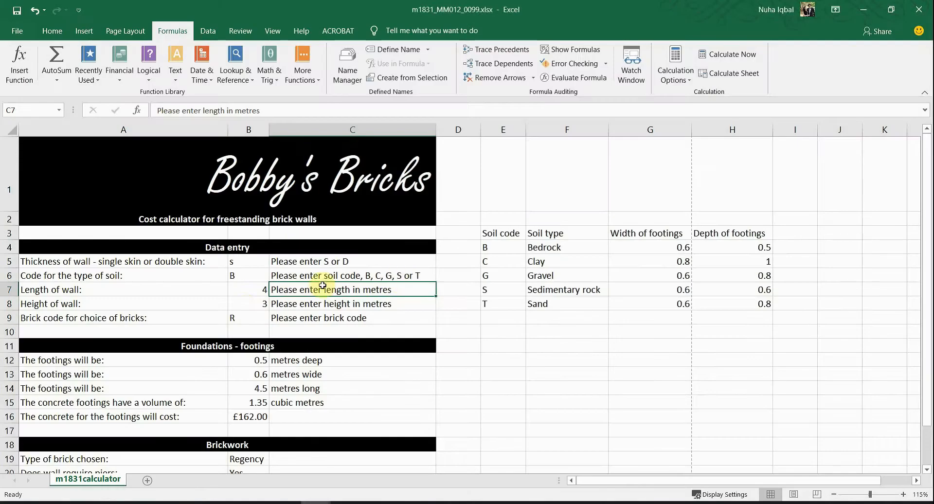
{"action": "left_click", "coordinate": [247, 307]}
{"action": "type", "text": "0.6"}
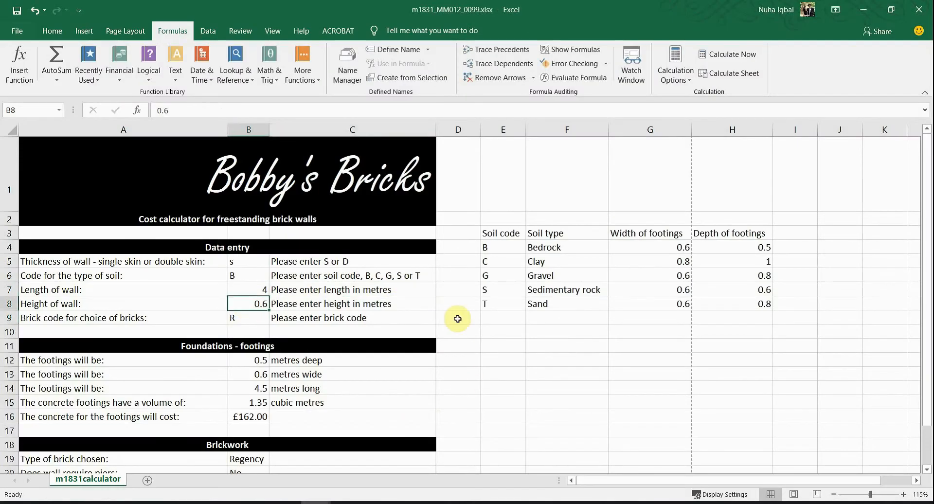
{"action": "key", "text": "alt+Tab"}
{"action": "left_click", "coordinate": [256, 255]}
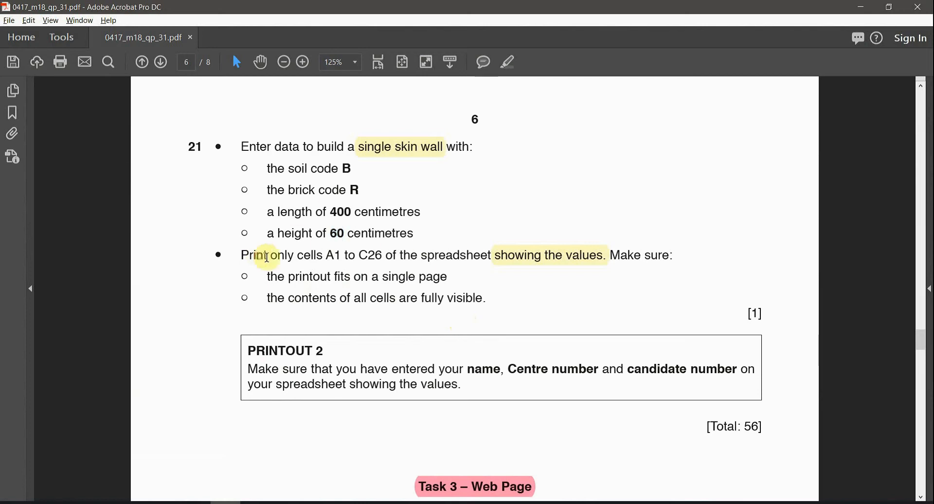
Step: Select cells A1:C26 in the worksheet for printing
{"action": "left_click_drag", "start_coordinate": [294, 254], "coordinate": [383, 257]}
{"action": "left_click", "coordinate": [336, 257]}
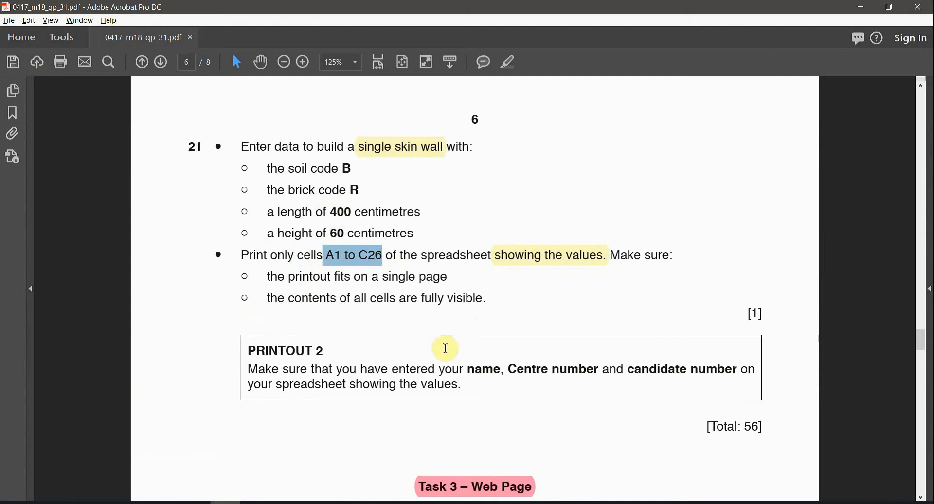
{"action": "left_click", "coordinate": [546, 258]}
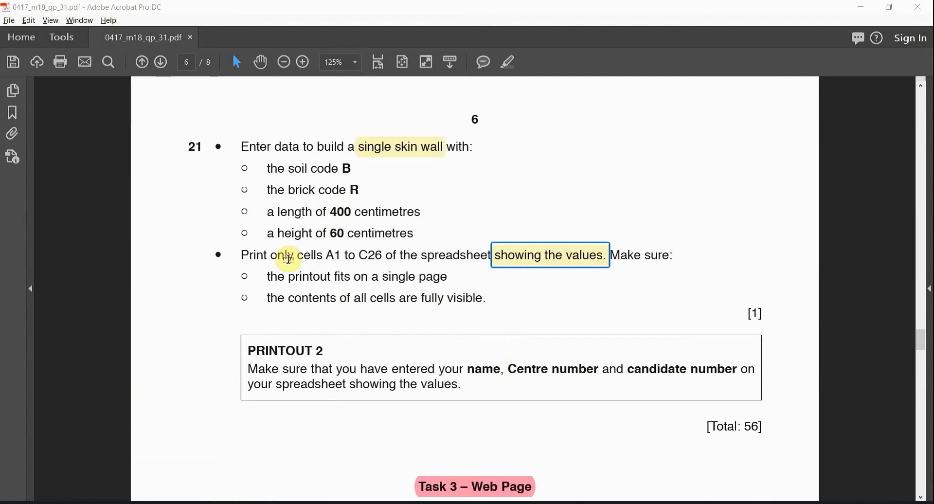
{"action": "key", "text": "alt+Tab"}
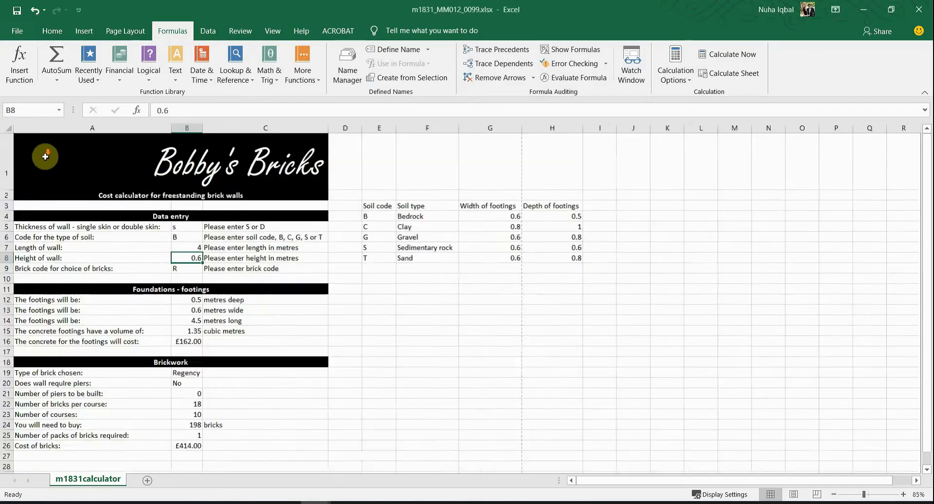
{"action": "scroll", "coordinate": [45, 156], "scroll_direction": "down", "scroll_amount": 1}
{"action": "left_click_drag", "start_coordinate": [32, 139], "coordinate": [200, 393]}
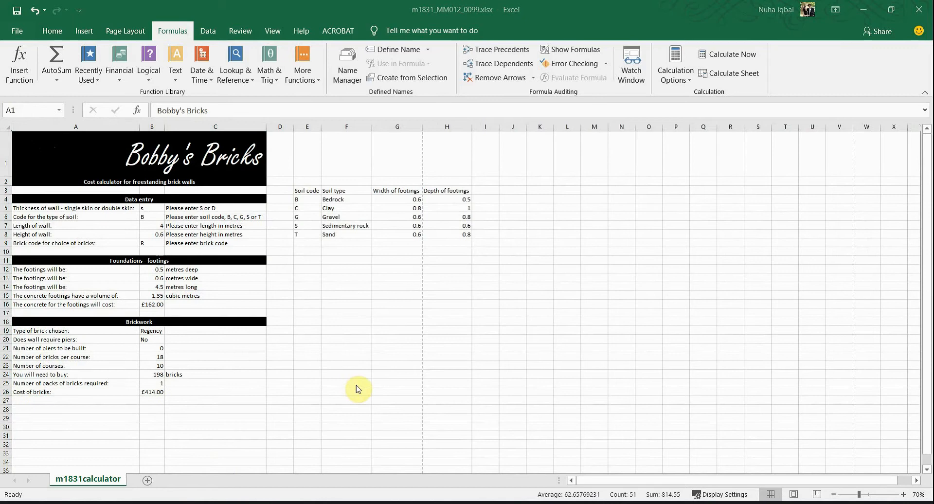
{"action": "key", "text": "alt+Tab"}
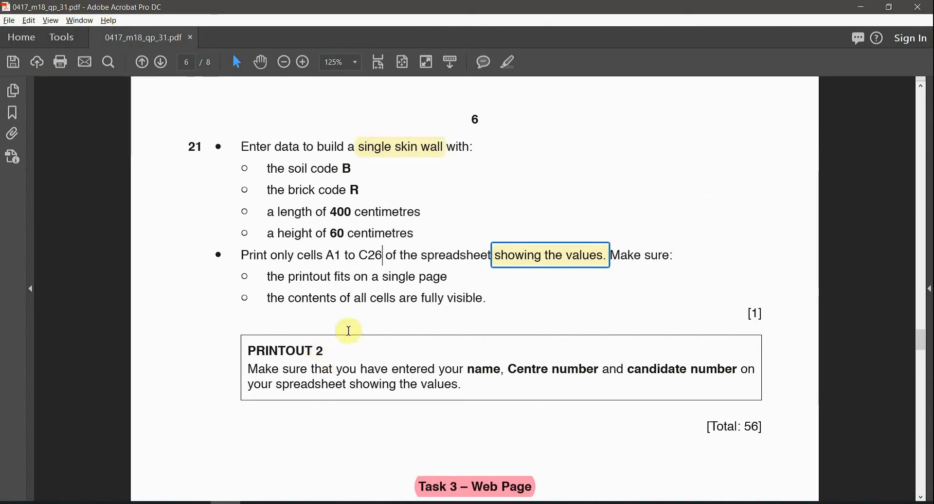
Step: Highlight 'fits on a single' and 'all cells are fully visible.' in yellow
{"action": "left_click_drag", "start_coordinate": [335, 276], "coordinate": [413, 278]}
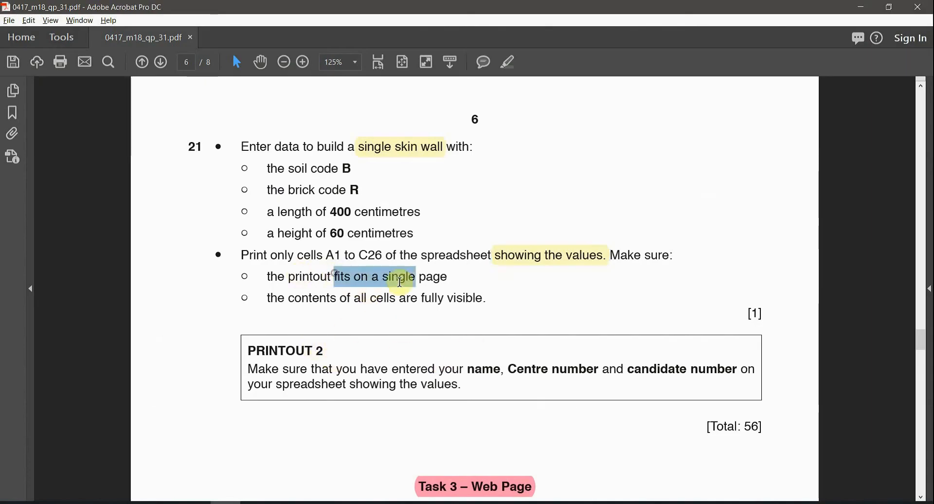
{"action": "left_click", "coordinate": [508, 62]}
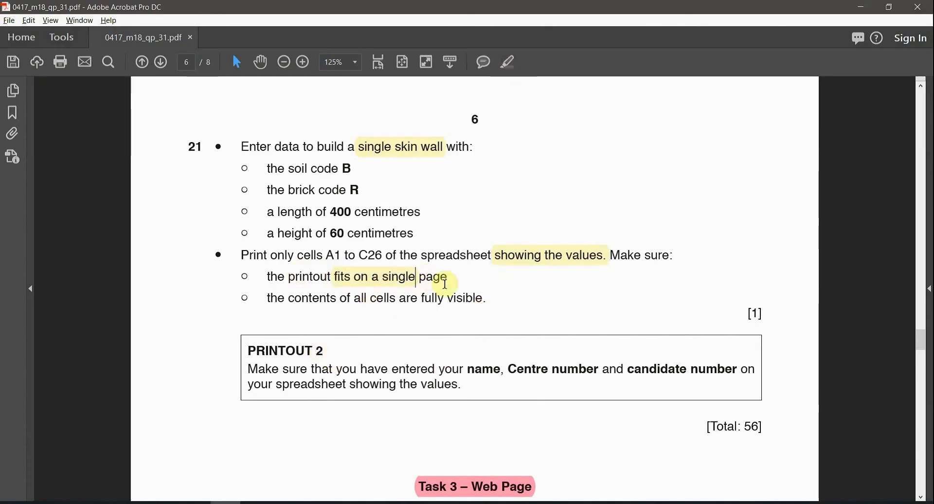
{"action": "left_click", "coordinate": [470, 302]}
{"action": "left_click_drag", "start_coordinate": [439, 302], "coordinate": [353, 298]}
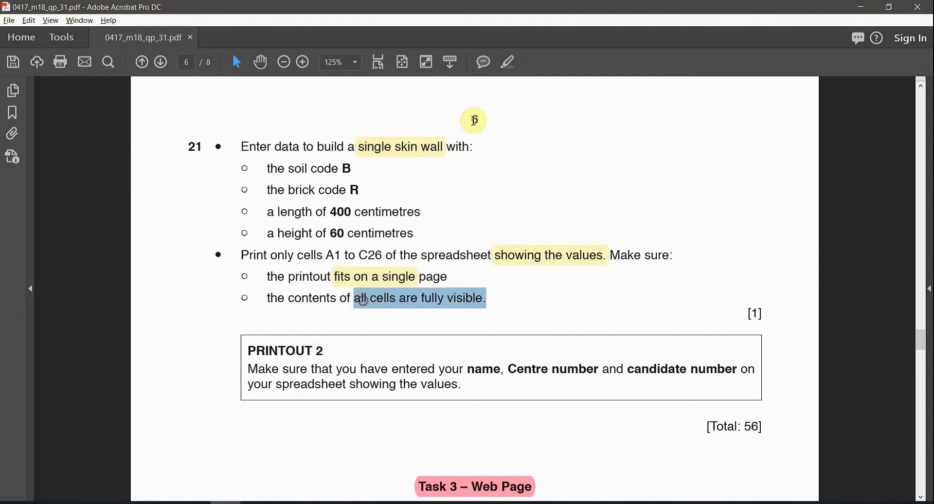
{"action": "left_click", "coordinate": [508, 62]}
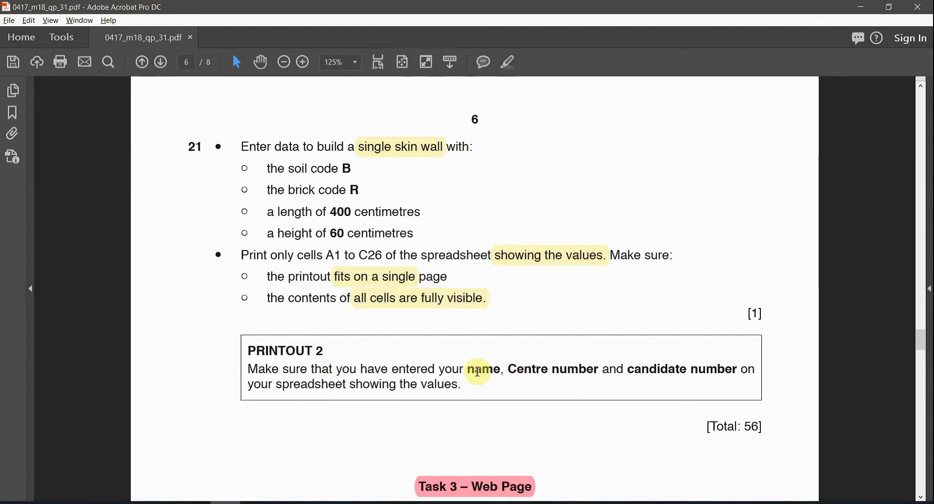
{"action": "left_click_drag", "start_coordinate": [477, 372], "coordinate": [644, 362]}
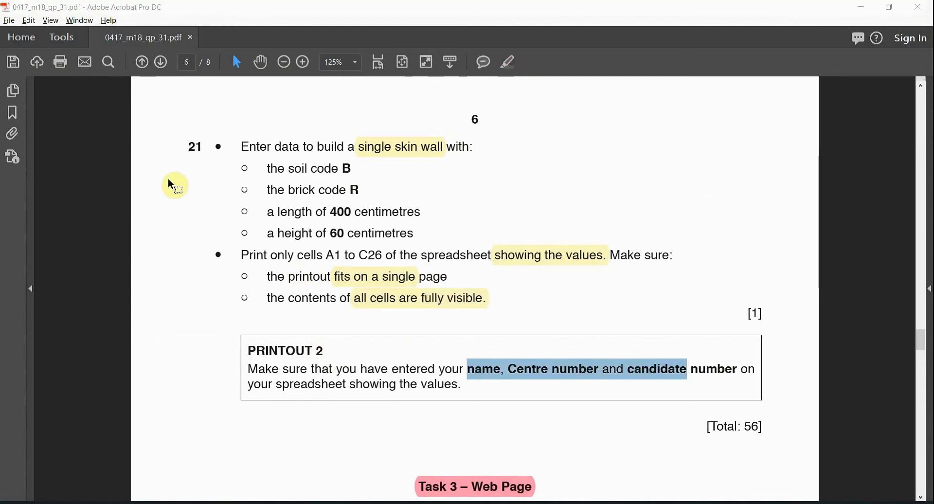
{"action": "key", "text": "alt+Tab"}
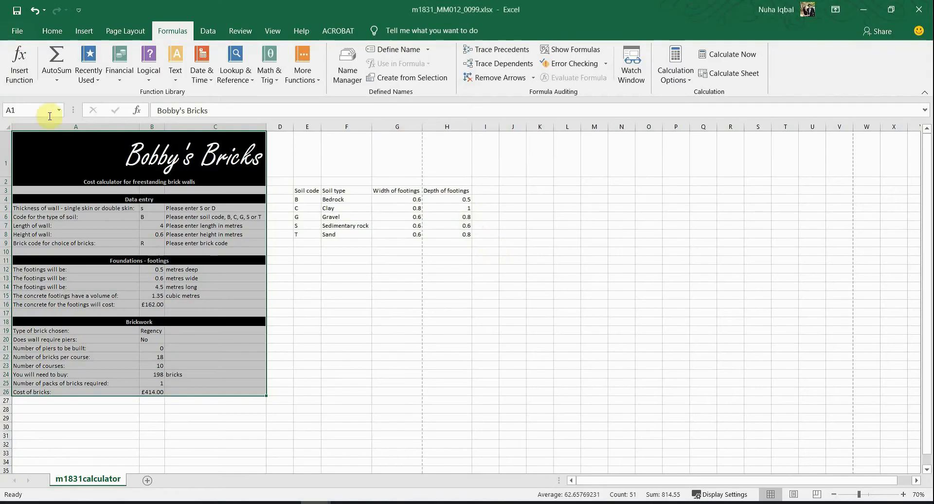
Step: In Print settings, turn off printing of row and column headings
{"action": "left_click", "coordinate": [21, 34]}
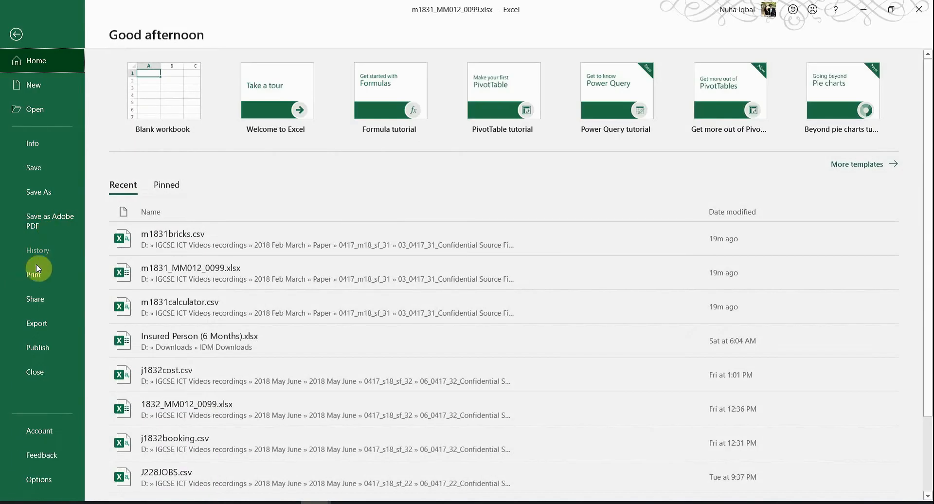
{"action": "left_click", "coordinate": [35, 276]}
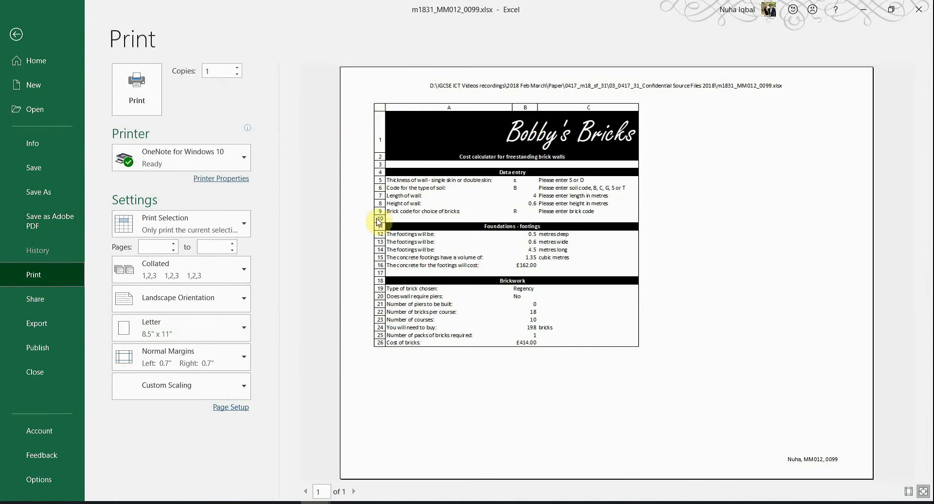
{"action": "left_click", "coordinate": [230, 408]}
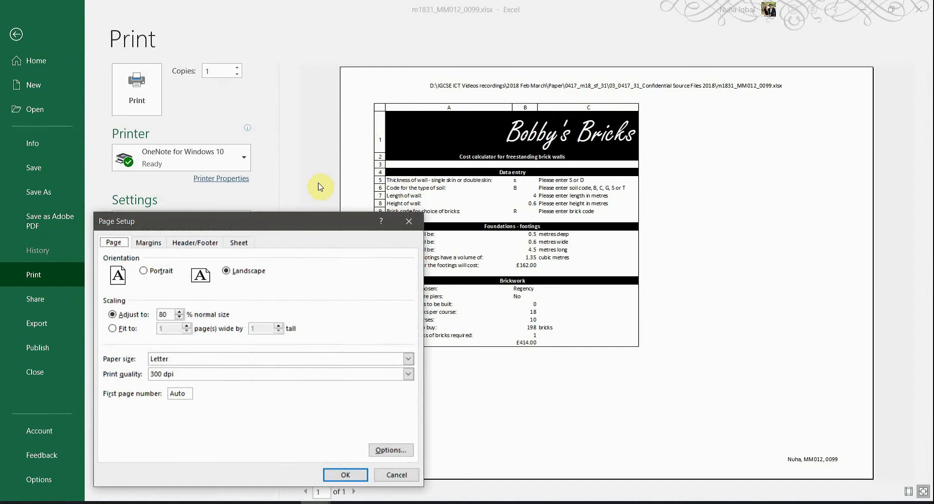
{"action": "left_click", "coordinate": [239, 242]}
{"action": "left_click", "coordinate": [132, 364]}
{"action": "left_click", "coordinate": [342, 476]}
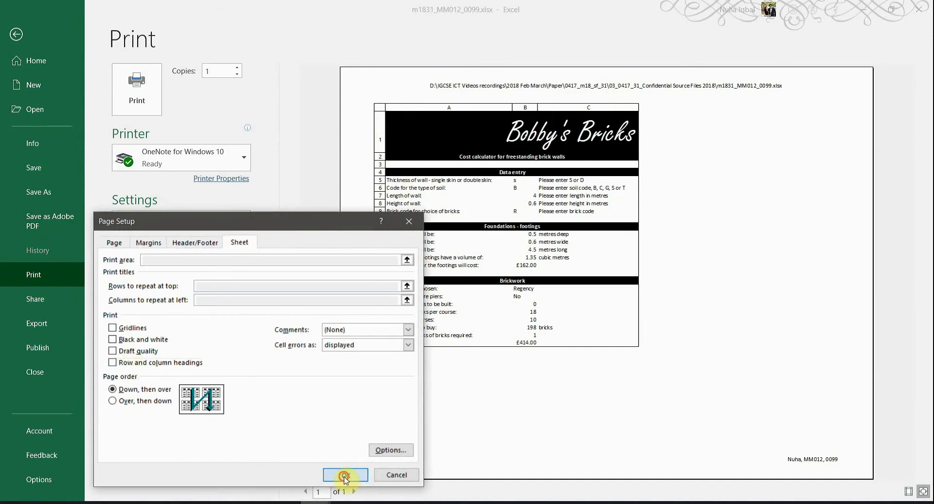
Step: Set the page scaling to 100% normal size
{"action": "key", "text": "alt+Tab"}
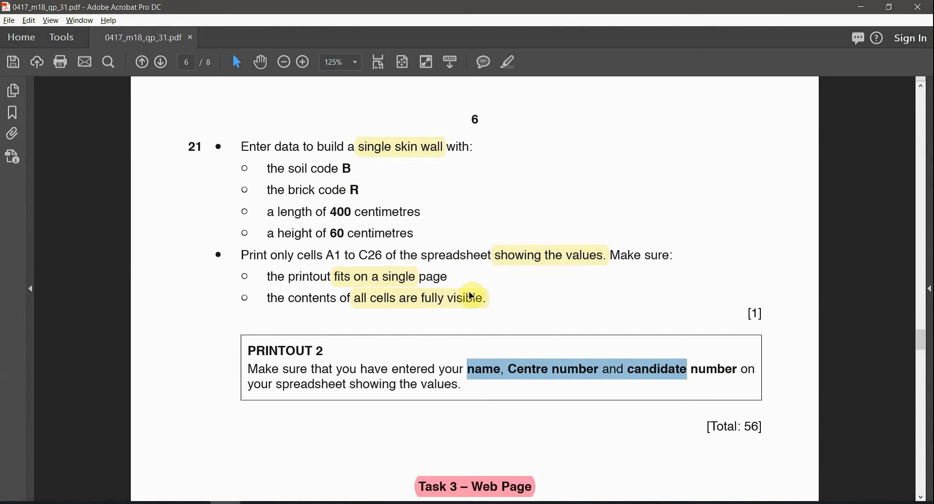
{"action": "left_click", "coordinate": [393, 284]}
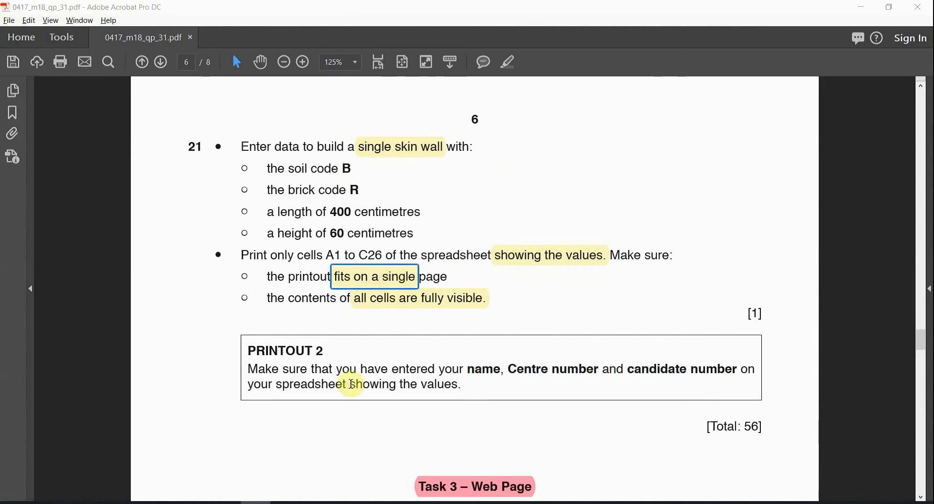
{"action": "key", "text": "alt+Tab"}
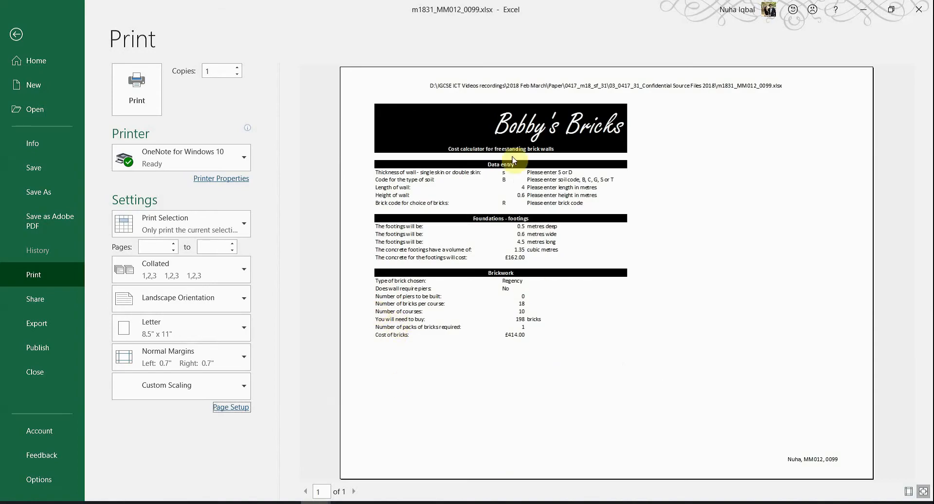
{"action": "left_click", "coordinate": [241, 408]}
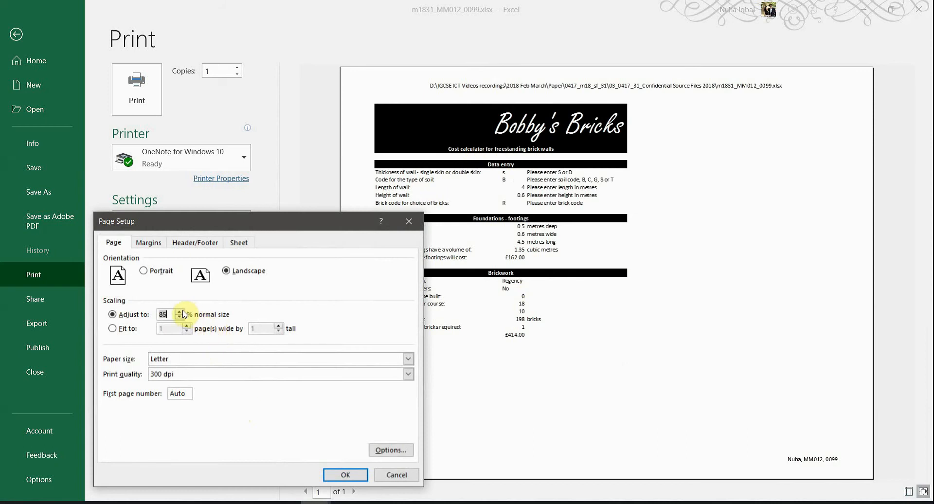
{"action": "left_click", "coordinate": [179, 311]}
{"action": "left_click", "coordinate": [350, 475]}
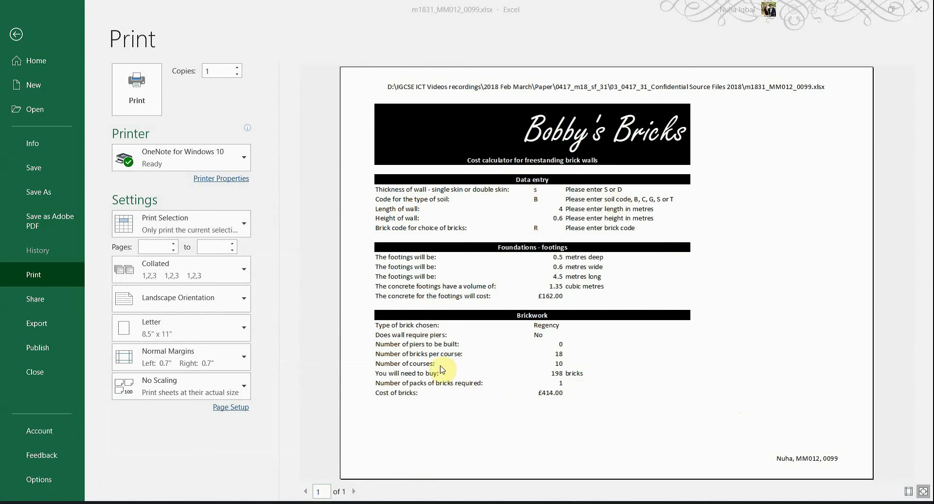
Step: Highlight the PRINTOUT 2 heading in the question paper
{"action": "key", "text": "alt+Tab"}
{"action": "left_click_drag", "start_coordinate": [328, 351], "coordinate": [286, 351]}
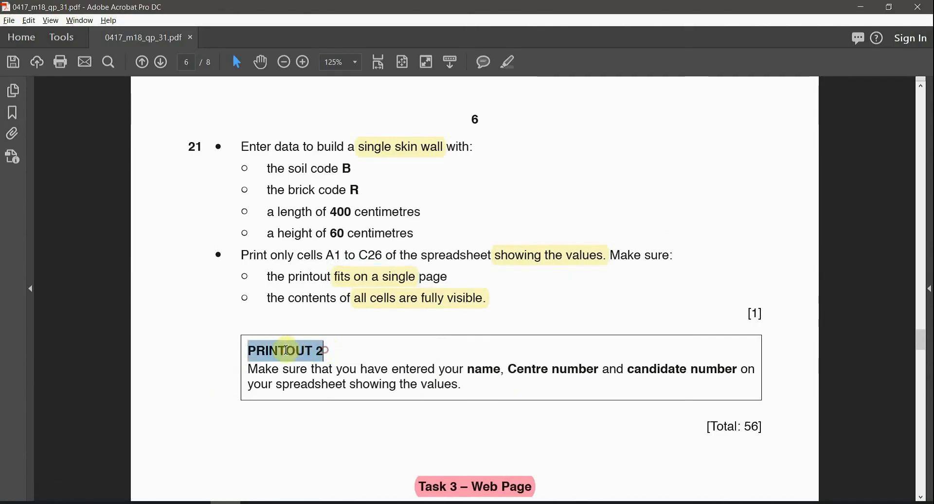
{"action": "left_click", "coordinate": [510, 65]}
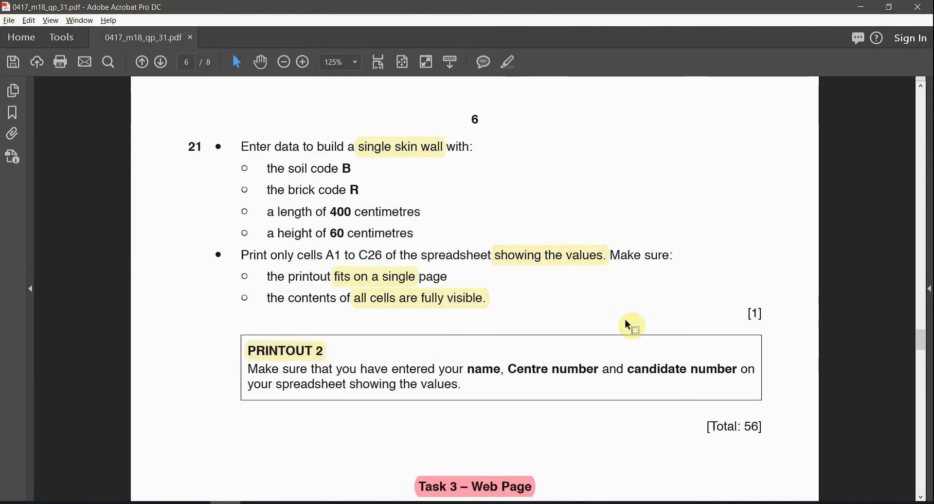
{"action": "key", "text": "ctrl+minus"}
{"action": "key", "text": "ctrl+minus"}
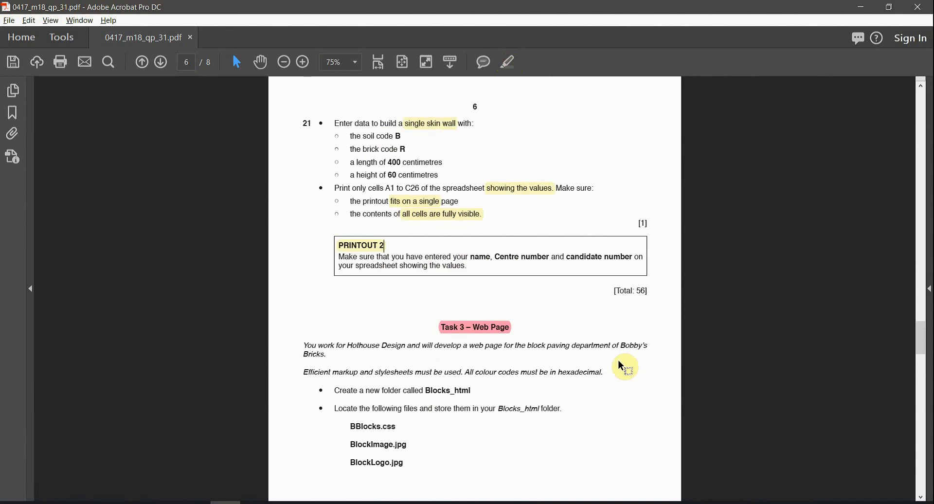